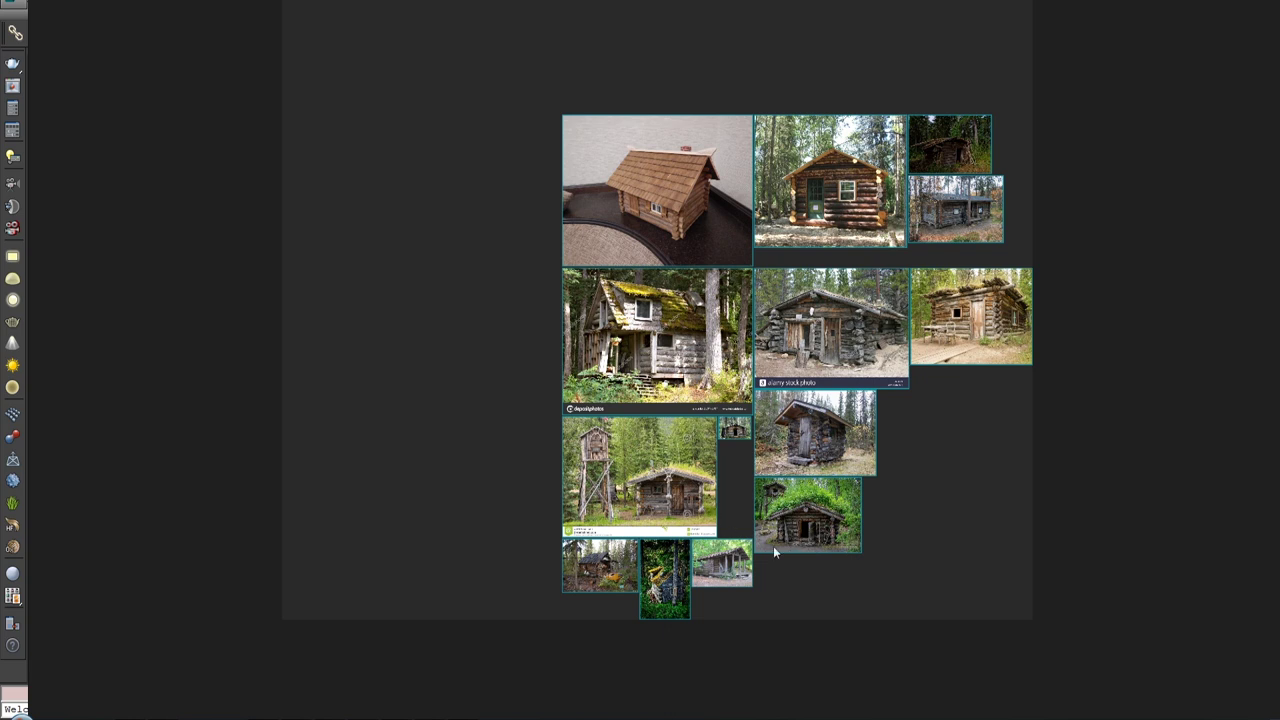
- Pull the small moss-roofed cabin photo out of the collage and align it with the main photo's top
{"action": "scroll", "coordinate": [601, 574], "scroll_direction": "up", "scroll_amount": 1}
{"action": "scroll", "coordinate": [601, 574], "scroll_direction": "up", "scroll_amount": 4}
{"action": "scroll", "coordinate": [601, 574], "scroll_direction": "up", "scroll_amount": 1}
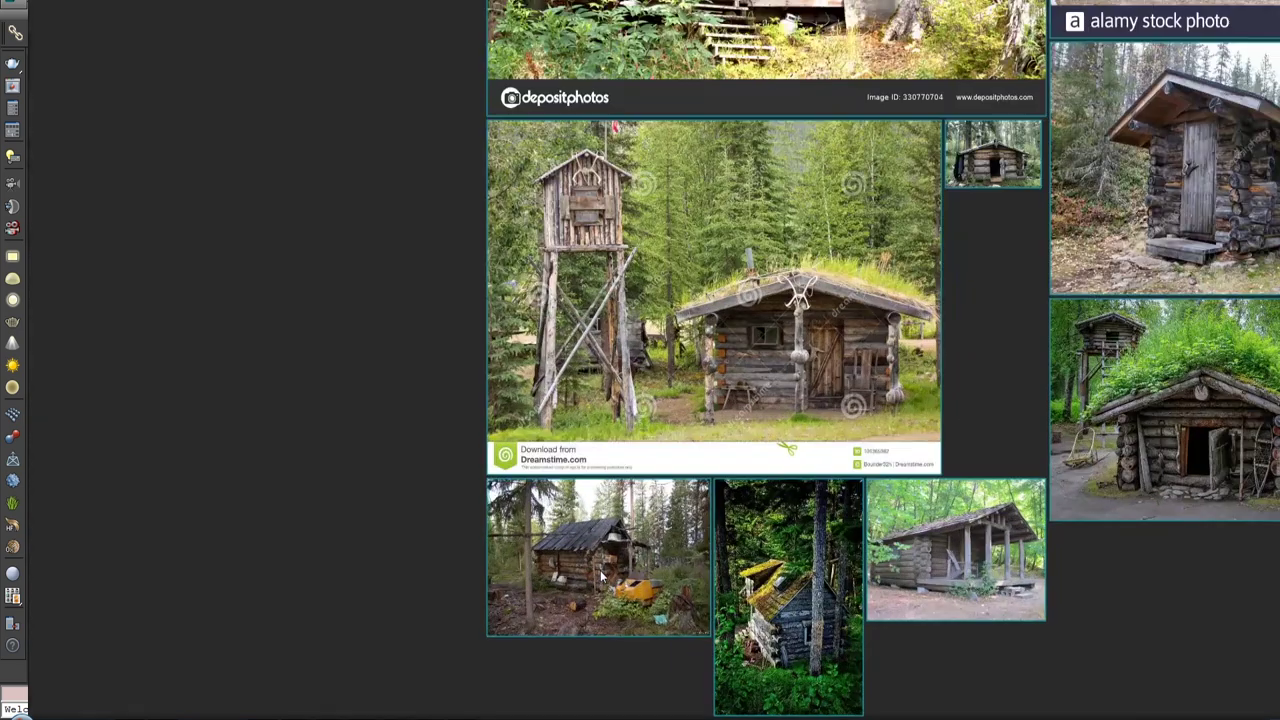
{"action": "scroll", "coordinate": [601, 574], "scroll_direction": "down", "scroll_amount": 3}
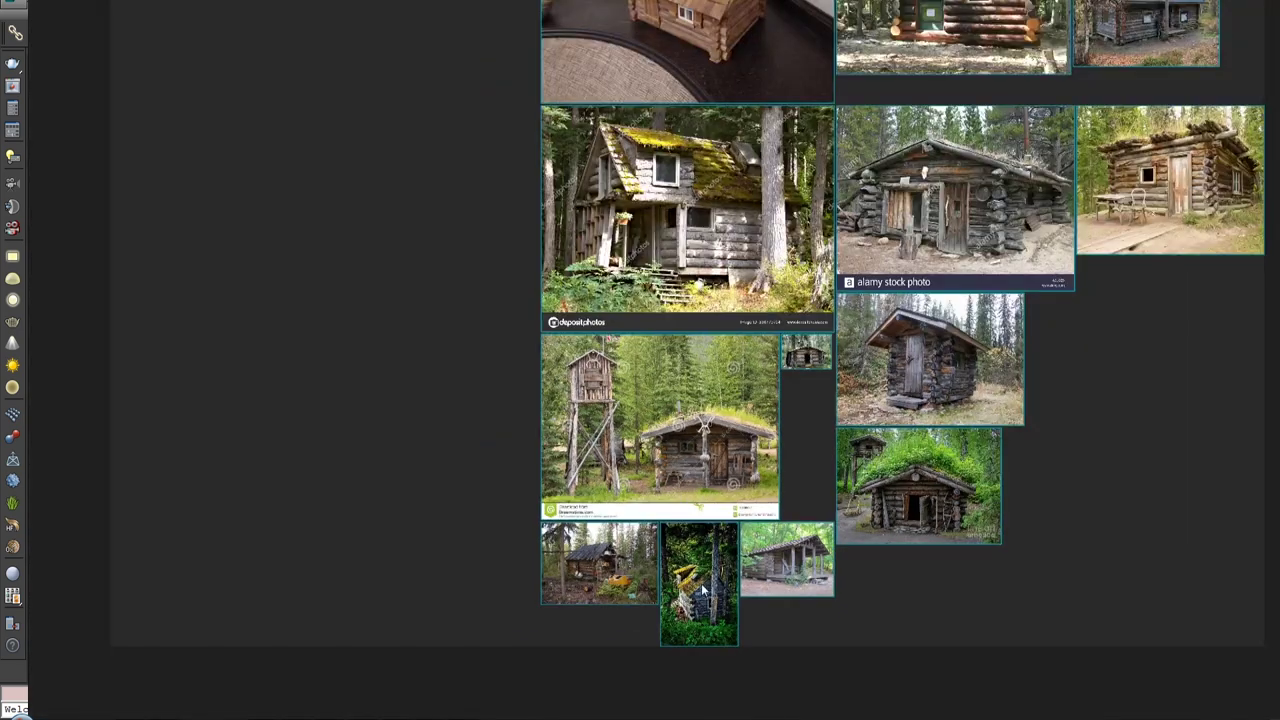
{"action": "mouse_move", "coordinate": [704, 570]}
{"action": "left_mouse_down"}
{"action": "mouse_move", "coordinate": [501, 186]}
{"action": "mouse_move", "coordinate": [502, 158]}
{"action": "left_mouse_up"}
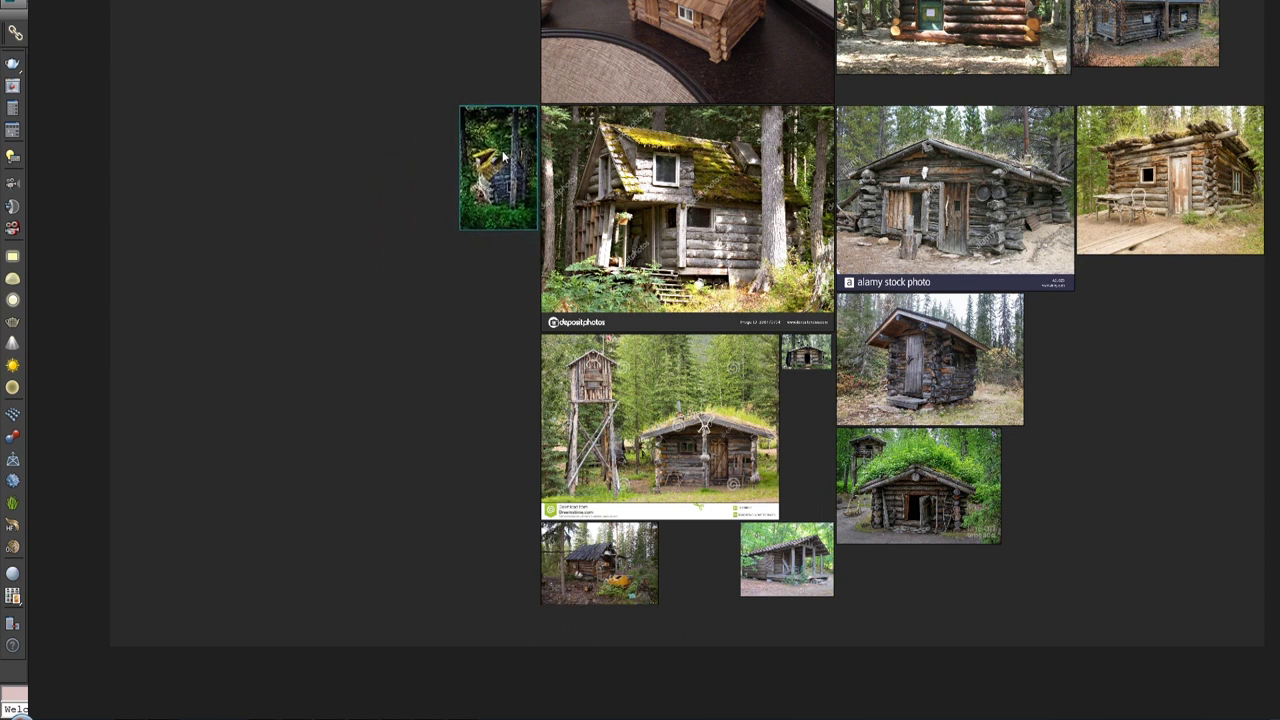
{"action": "middle_click_drag", "start_coordinate": [502, 156], "coordinate": [553, 233]}
- Nudge the small cabin photo down beside the large moss-roof photo and zoom the board out
{"action": "scroll", "coordinate": [553, 233], "scroll_direction": "up", "scroll_amount": 5}
{"action": "scroll", "coordinate": [576, 292], "scroll_direction": "up", "scroll_amount": 3}
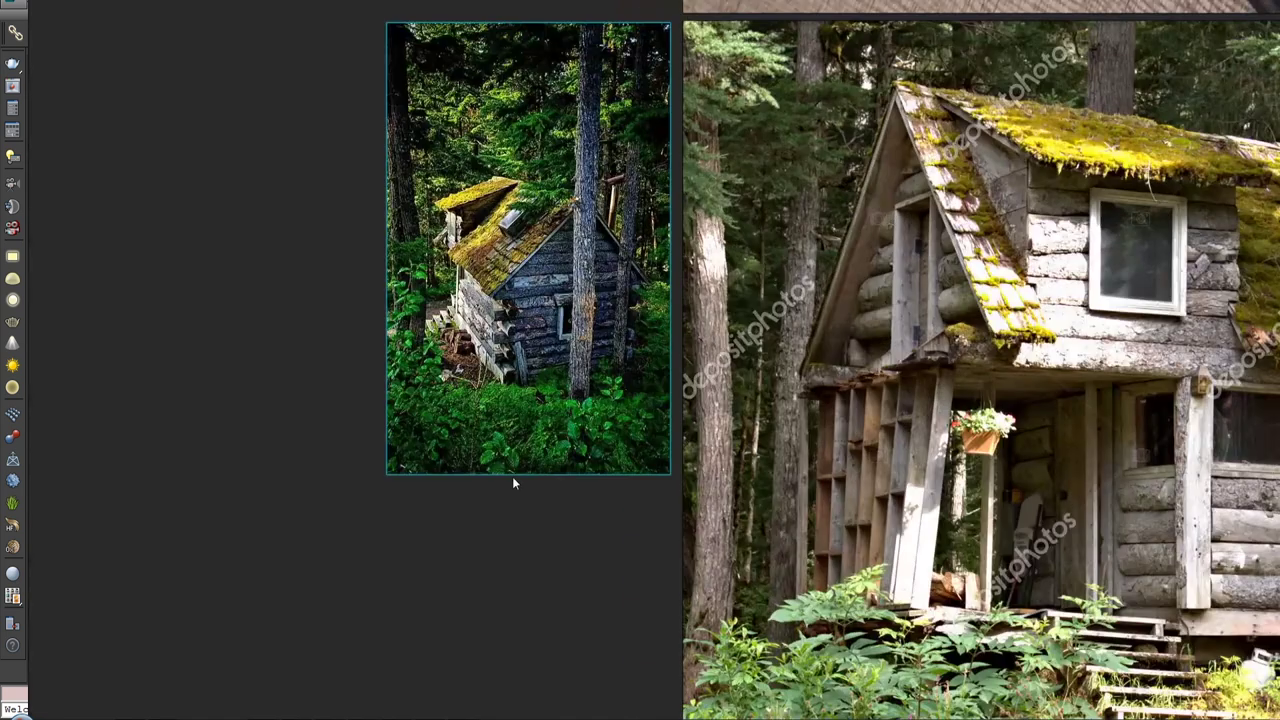
{"action": "scroll", "coordinate": [513, 472], "scroll_direction": "down", "scroll_amount": 3}
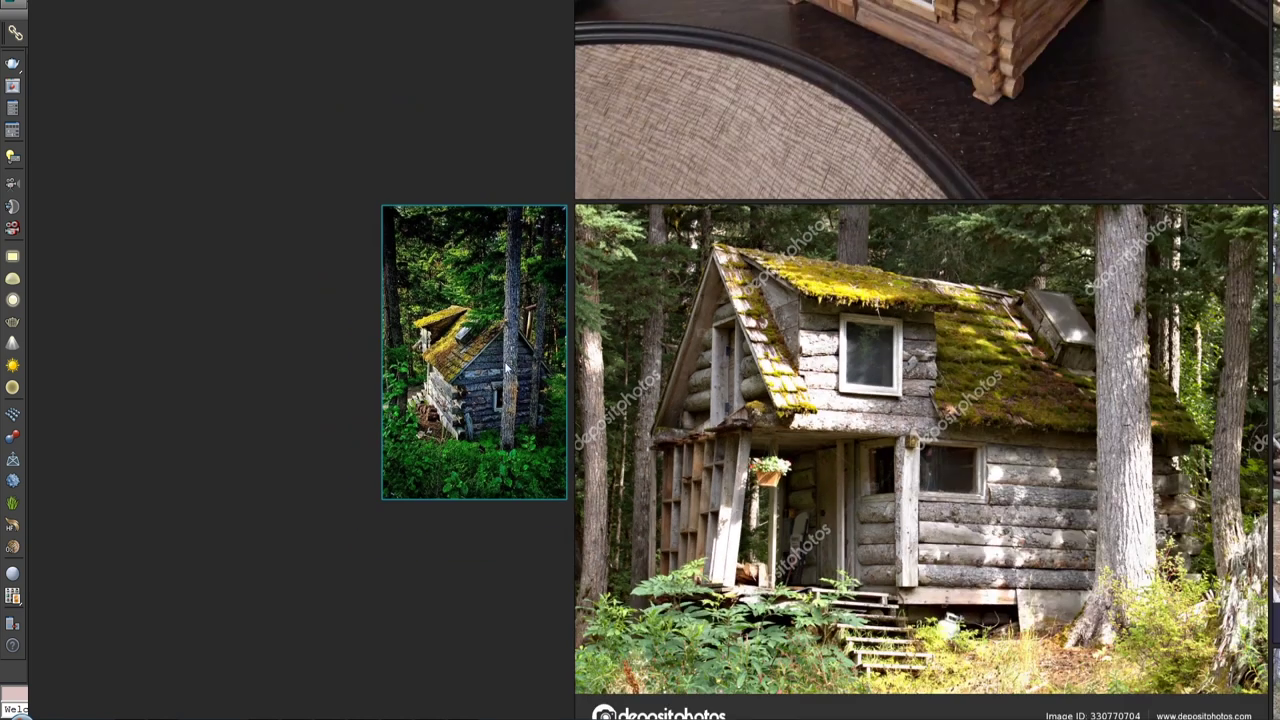
{"action": "left_click_drag", "start_coordinate": [505, 365], "coordinate": [502, 421]}
{"action": "scroll", "coordinate": [627, 418], "scroll_direction": "down", "scroll_amount": 3}
{"action": "scroll", "coordinate": [718, 413], "scroll_direction": "down", "scroll_amount": 3}
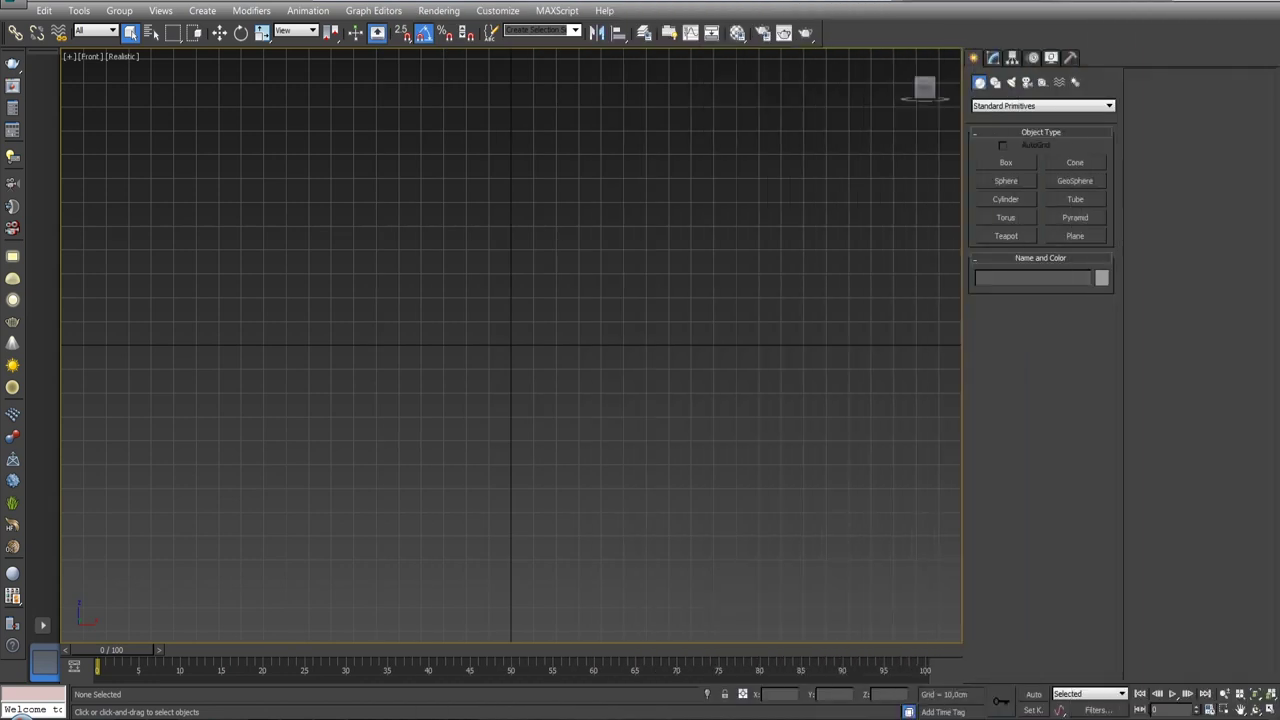
{"action": "middle_click_drag", "start_coordinate": [623, 354], "coordinate": [625, 382]}
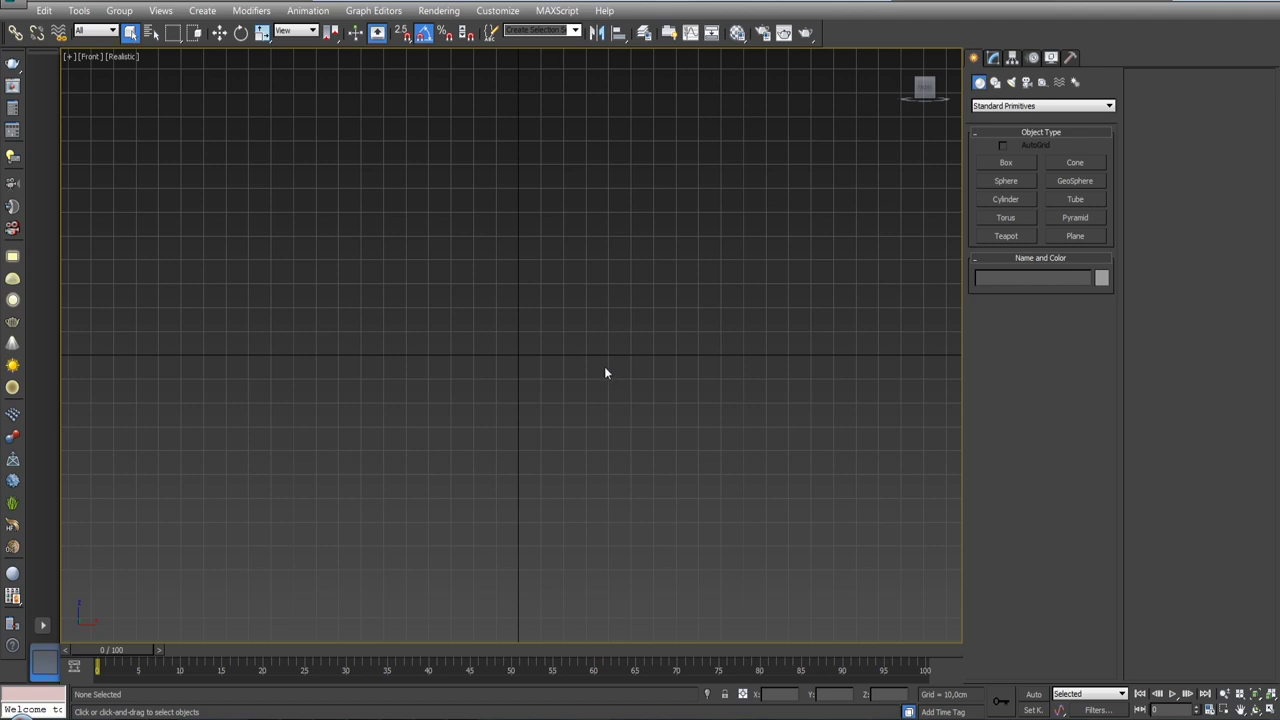
{"action": "right_click", "coordinate": [427, 38]}
{"action": "left_click", "coordinate": [640, 265]}
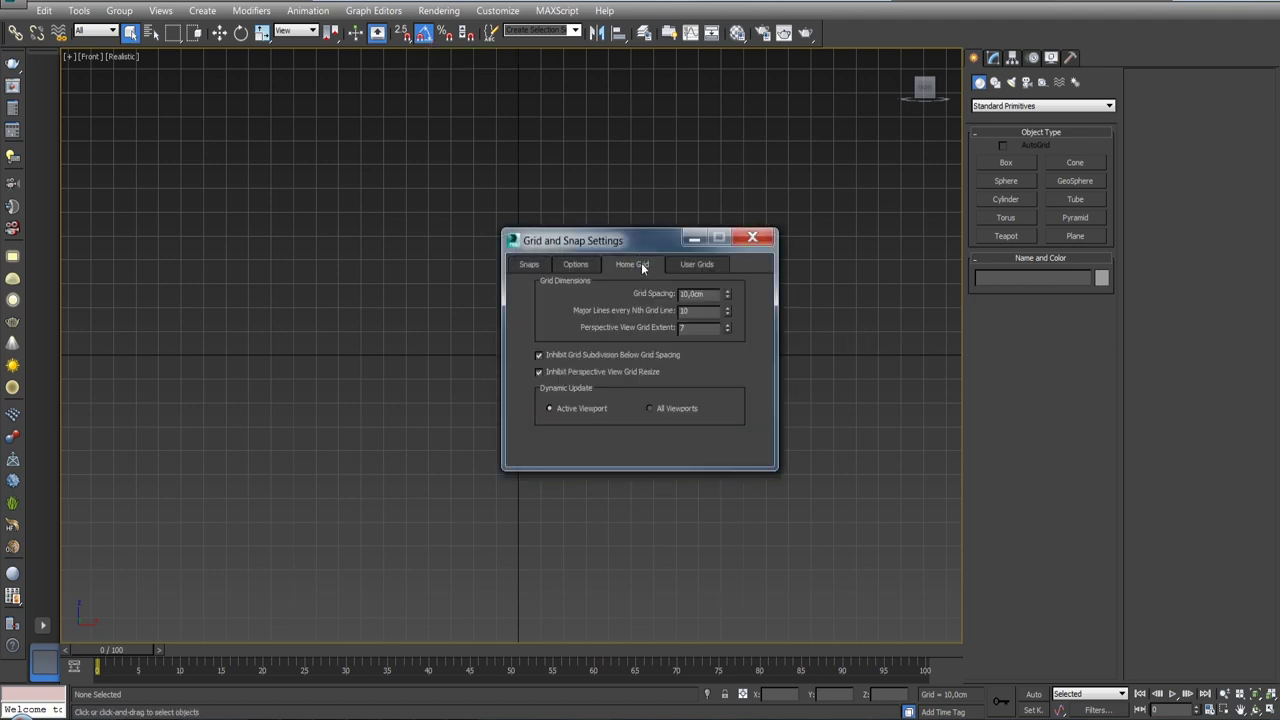
{"action": "left_click", "coordinate": [752, 240]}
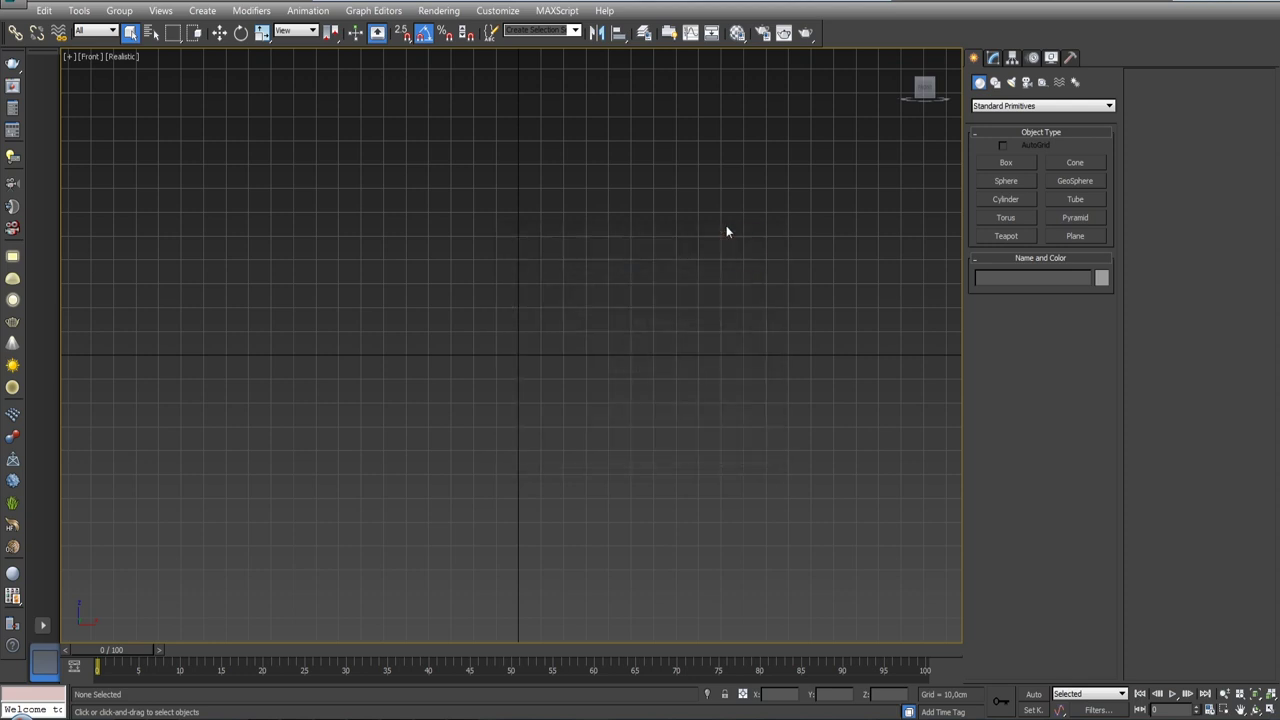
{"action": "left_click", "coordinate": [497, 10]}
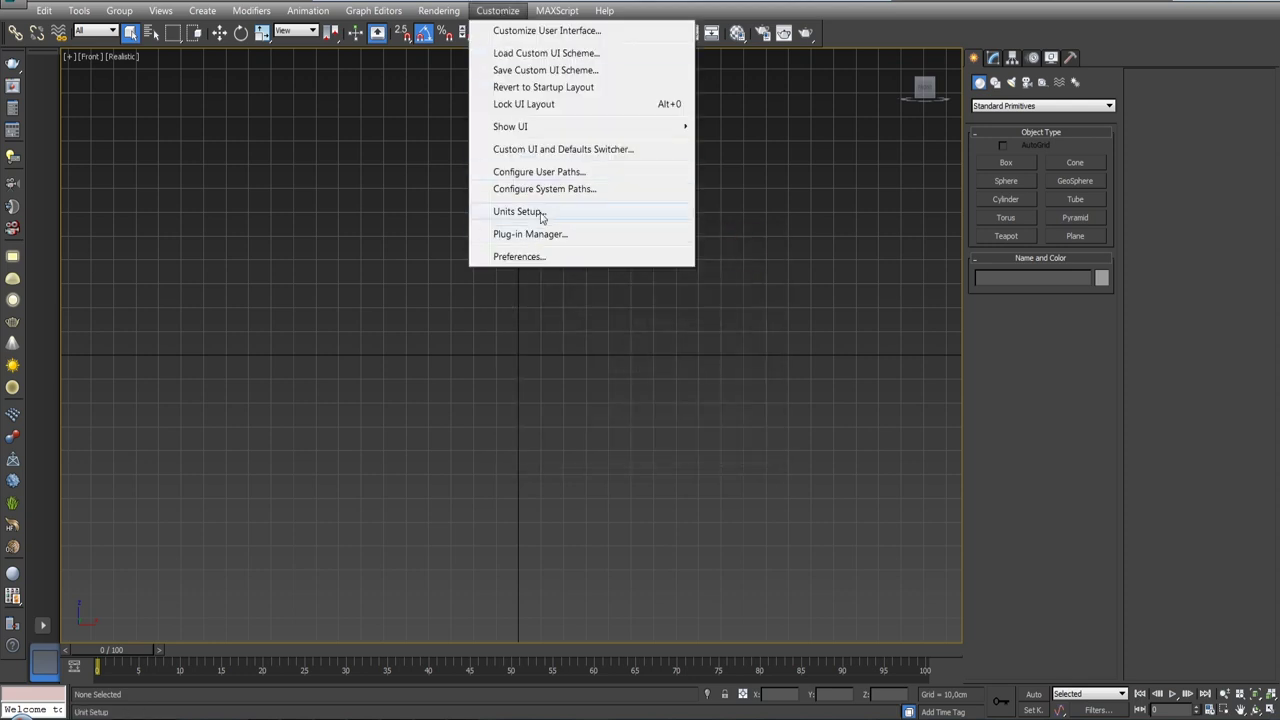
{"action": "left_click", "coordinate": [541, 212]}
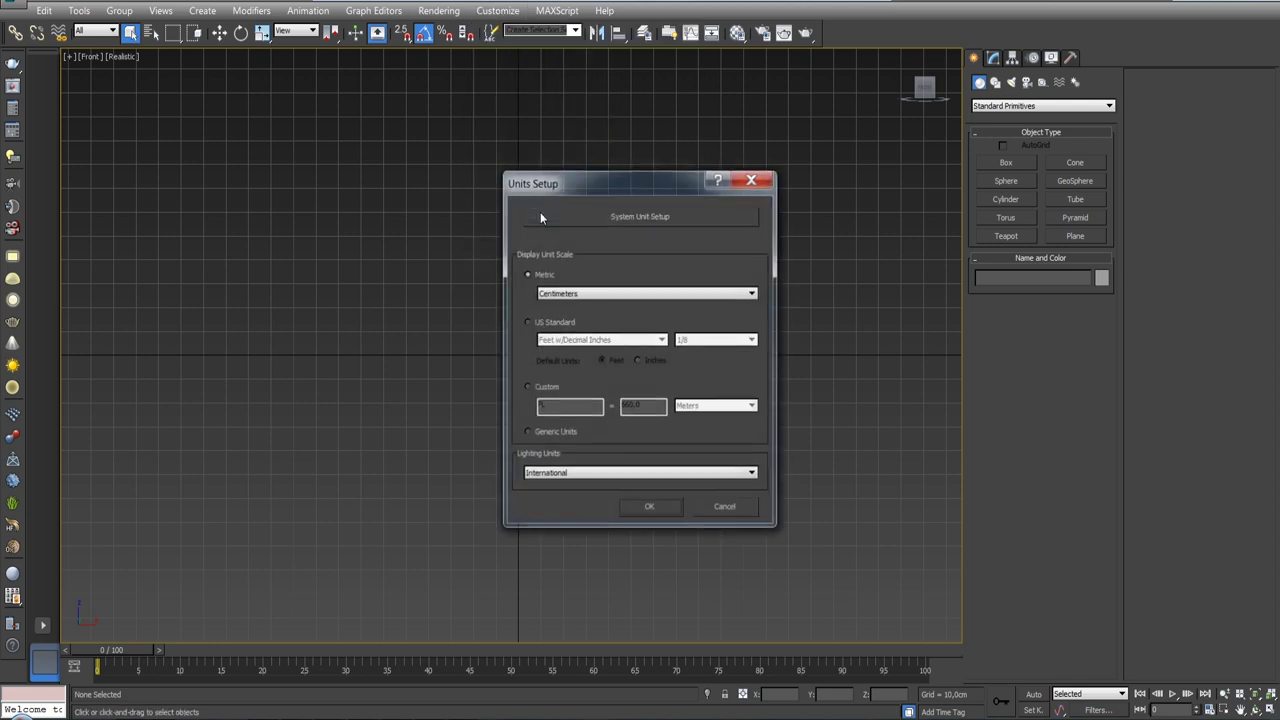
{"action": "left_click", "coordinate": [684, 220]}
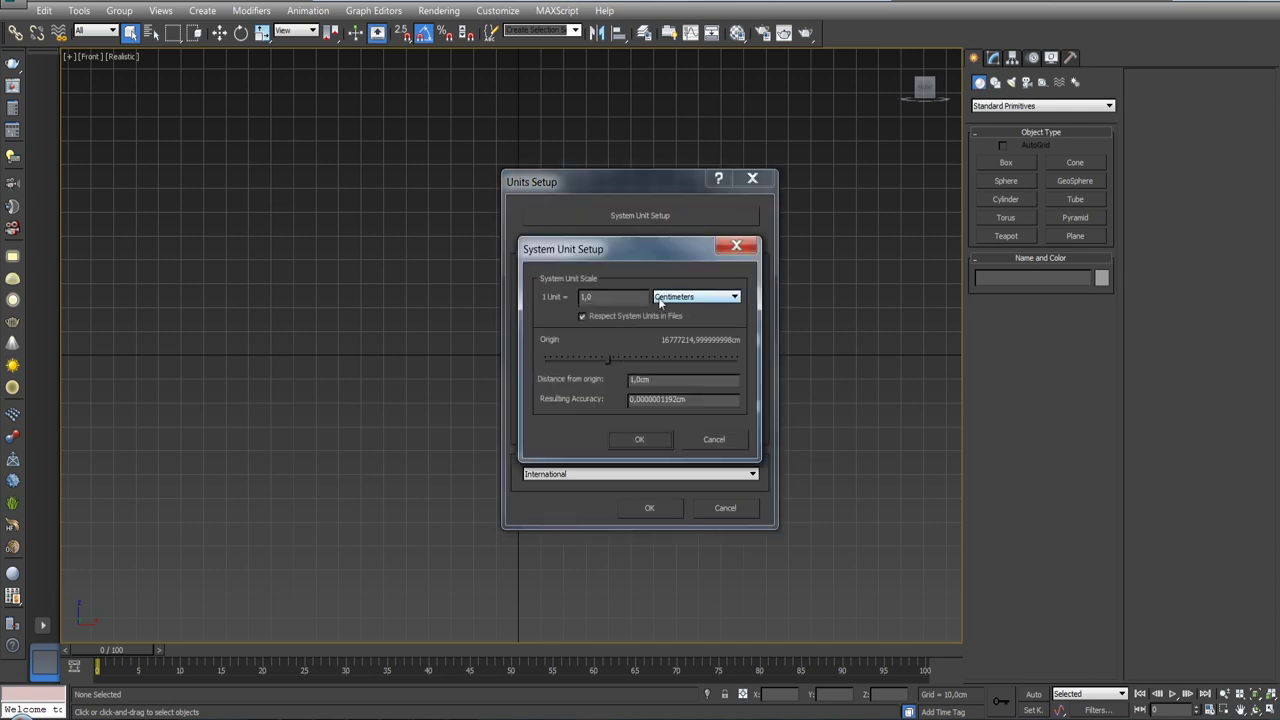
{"action": "left_click", "coordinate": [645, 442]}
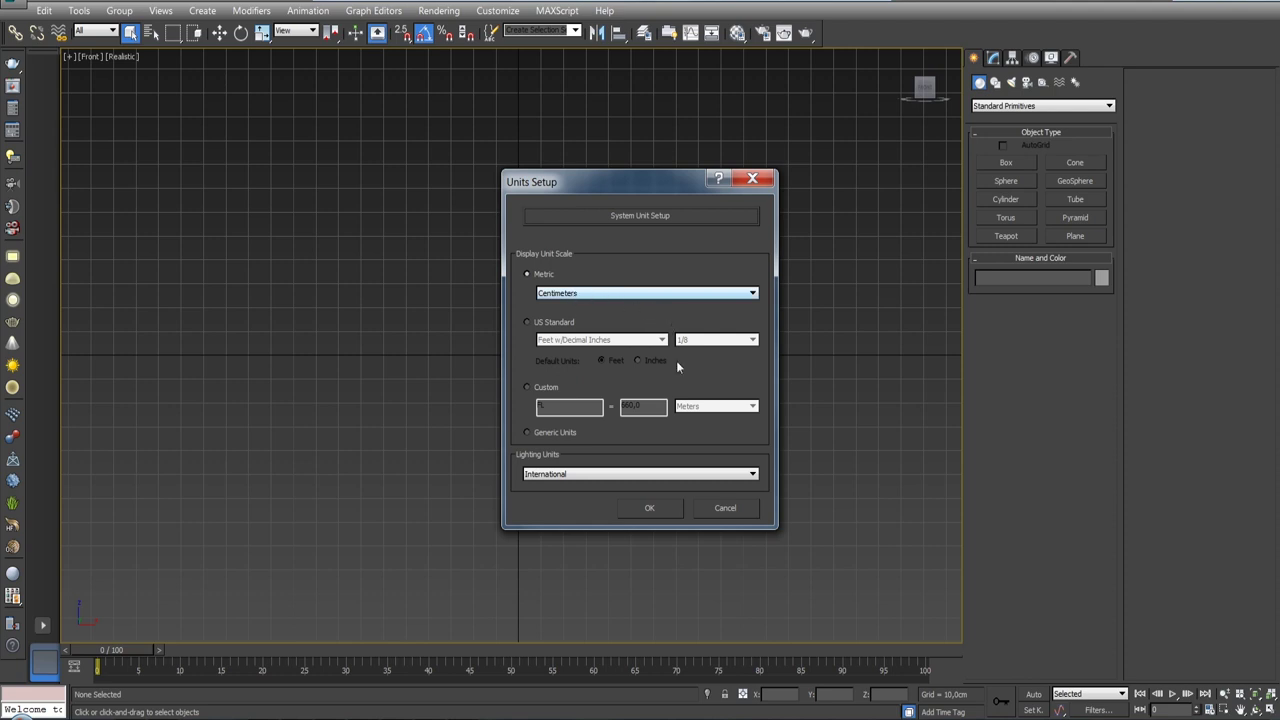
{"action": "left_click", "coordinate": [653, 508]}
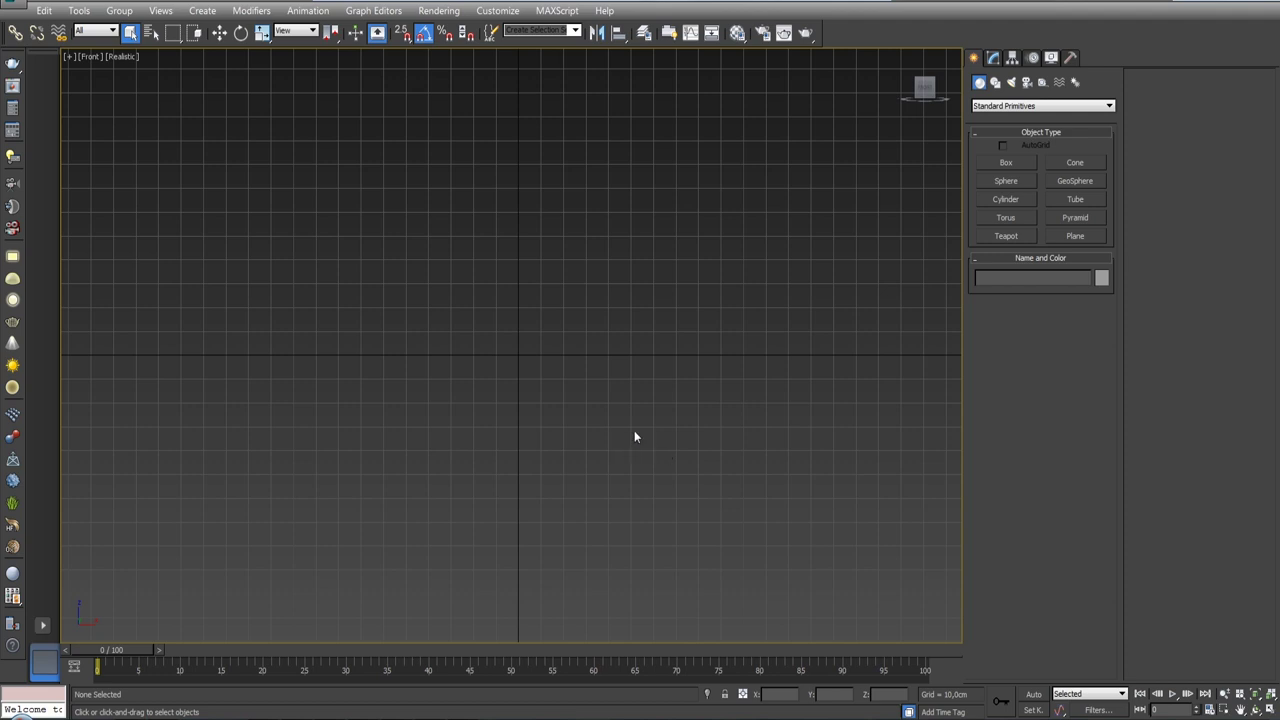
- Draw a box around the grid centre in the Top view
{"action": "scroll", "coordinate": [610, 436], "scroll_direction": "down", "scroll_amount": 2}
{"action": "scroll", "coordinate": [574, 439], "scroll_direction": "down", "scroll_amount": 2}
{"action": "scroll", "coordinate": [560, 420], "scroll_direction": "down", "scroll_amount": 2}
{"action": "scroll", "coordinate": [556, 412], "scroll_direction": "up", "scroll_amount": 1}
{"action": "scroll", "coordinate": [551, 388], "scroll_direction": "up", "scroll_amount": 1}
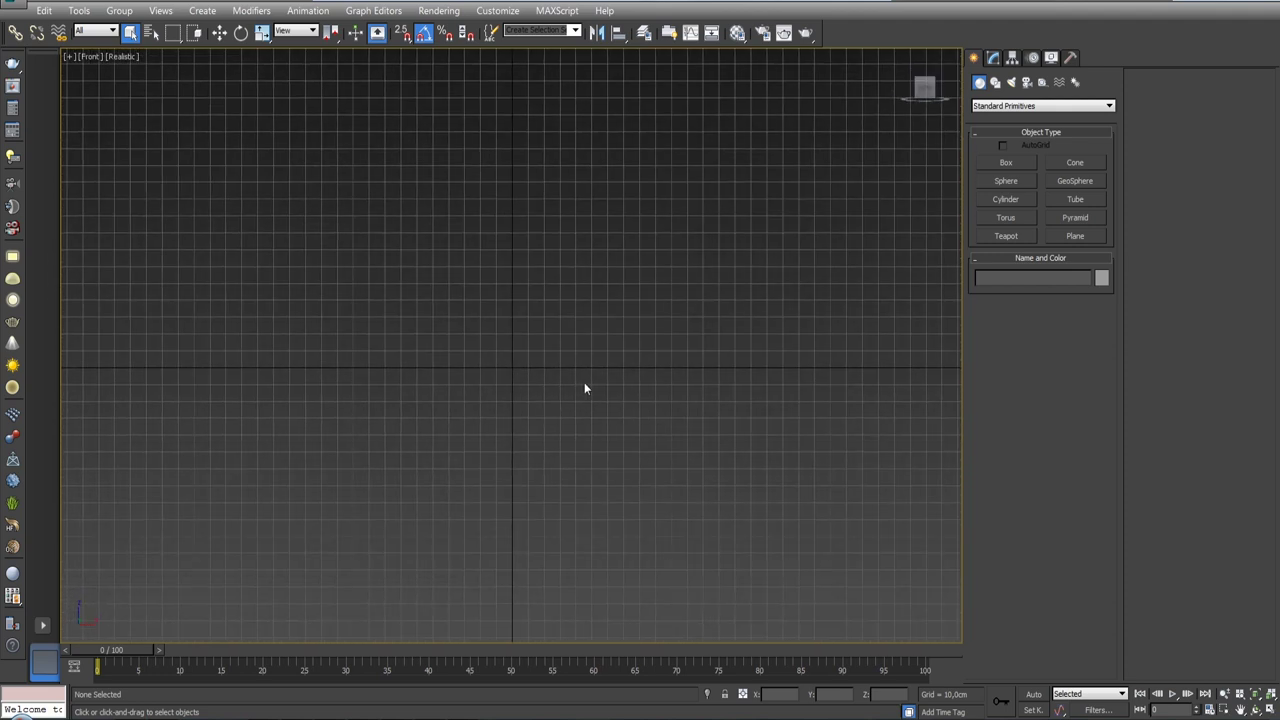
{"action": "left_click", "coordinate": [1029, 164]}
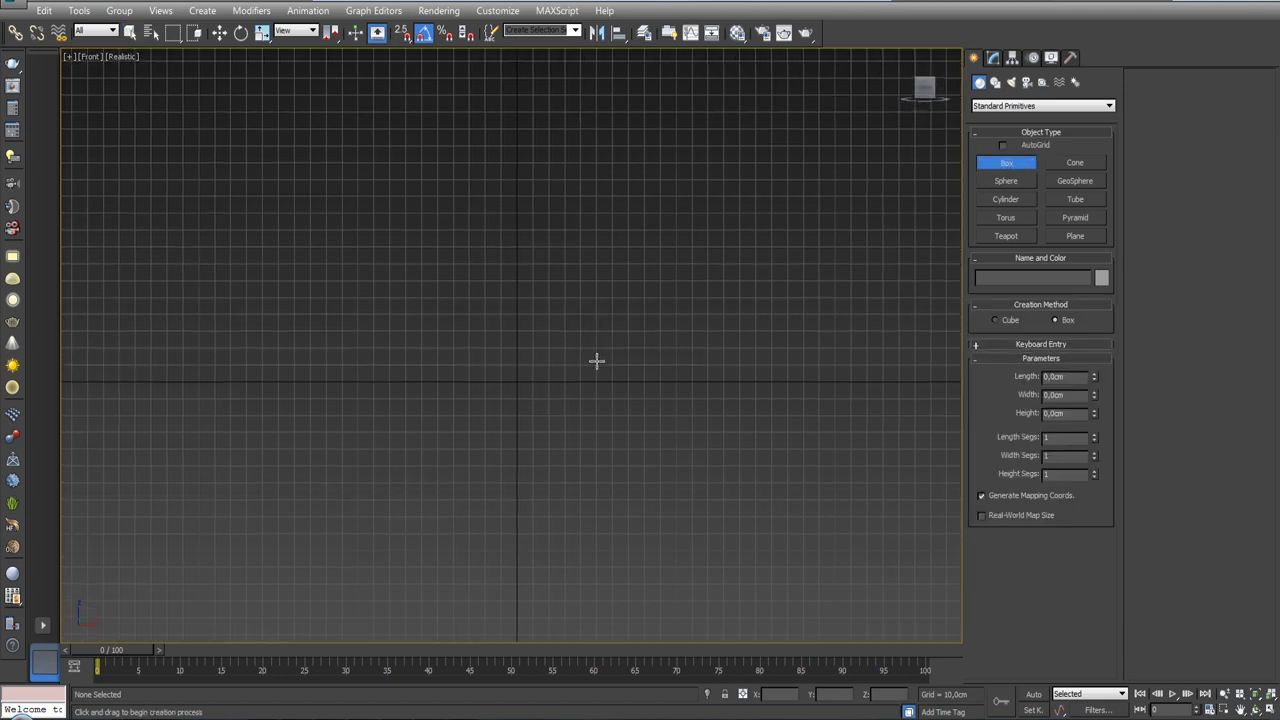
{"action": "key", "text": "t"}
{"action": "mouse_move", "coordinate": [416, 270]}
{"action": "left_mouse_down"}
{"action": "mouse_move", "coordinate": [579, 420]}
{"action": "mouse_move", "coordinate": [746, 475]}
{"action": "left_mouse_up"}
{"action": "left_click", "coordinate": [593, 379]}
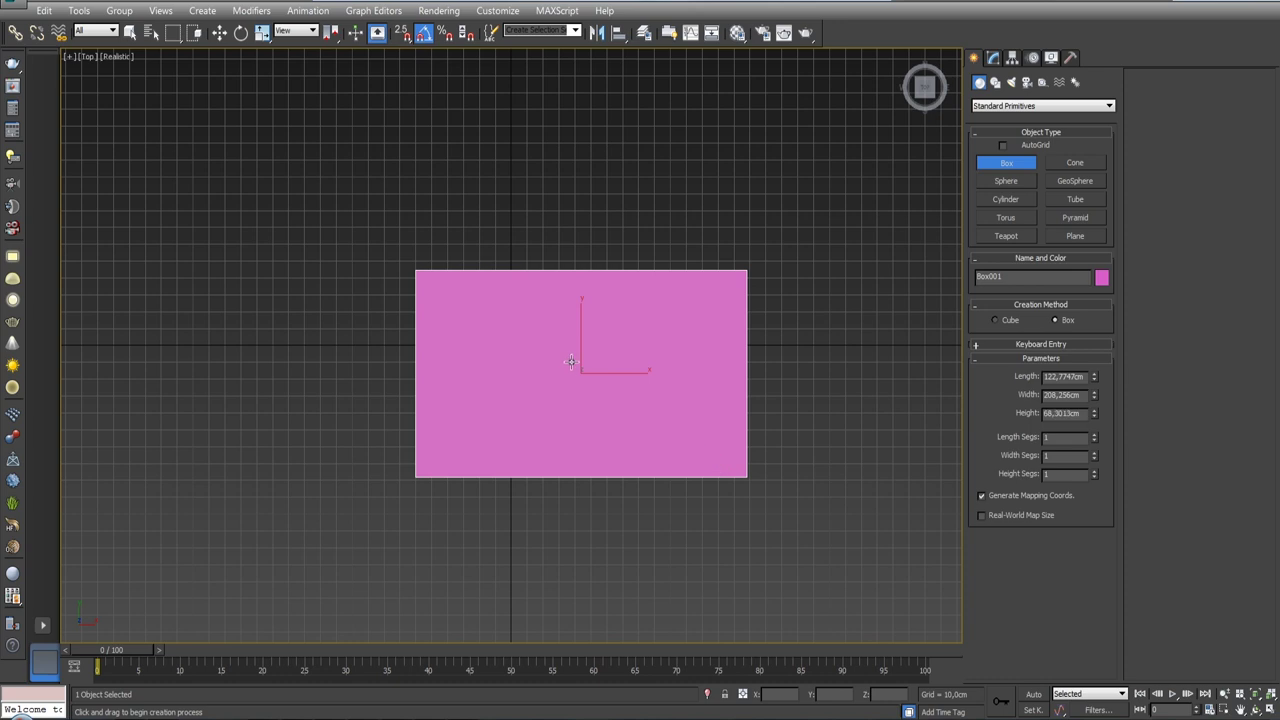
{"action": "right_click", "coordinate": [600, 370]}
- Zero the box's X and Y position and bring up its size parameters in the Modify panel
{"action": "key", "text": "f"}
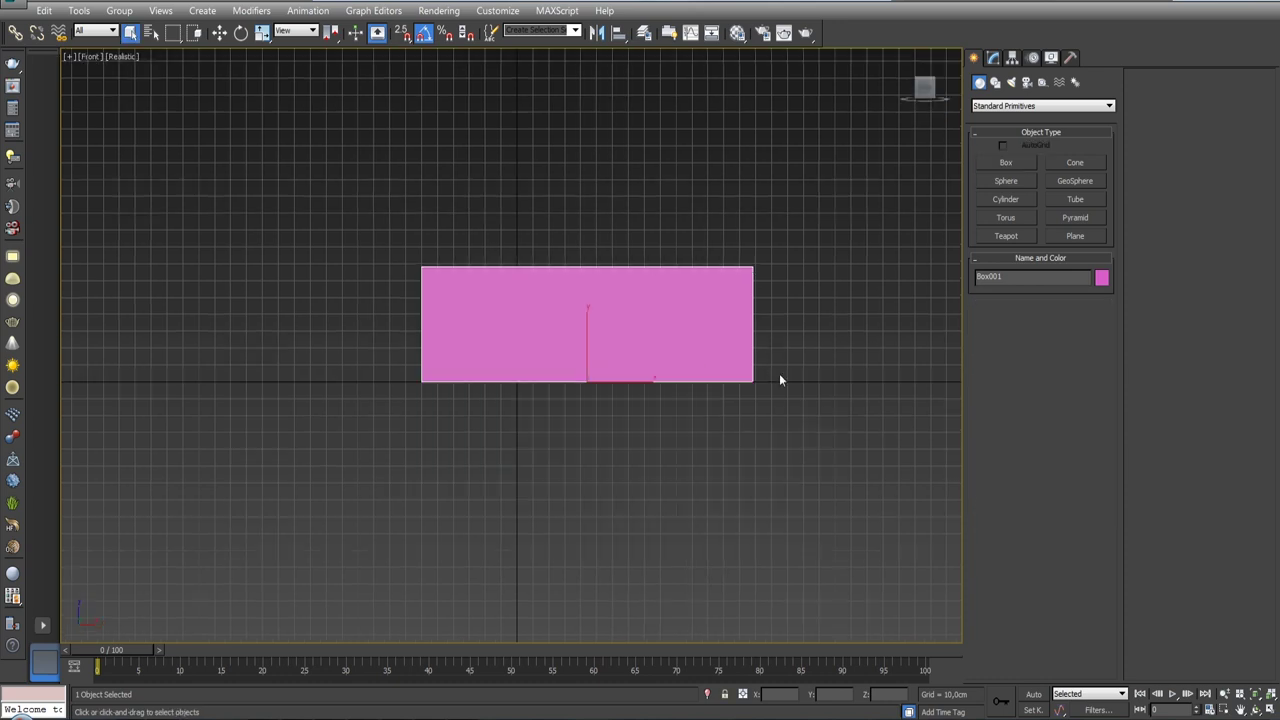
{"action": "key", "text": "w"}
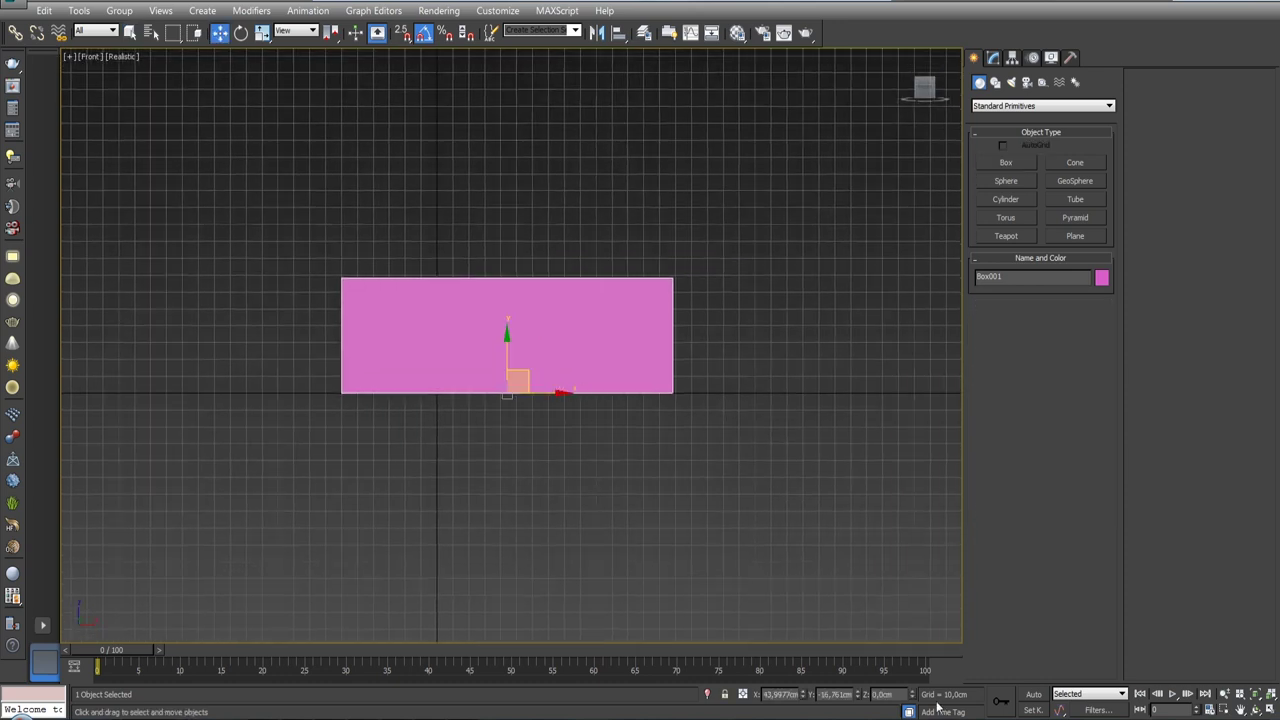
{"action": "right_click", "coordinate": [803, 694]}
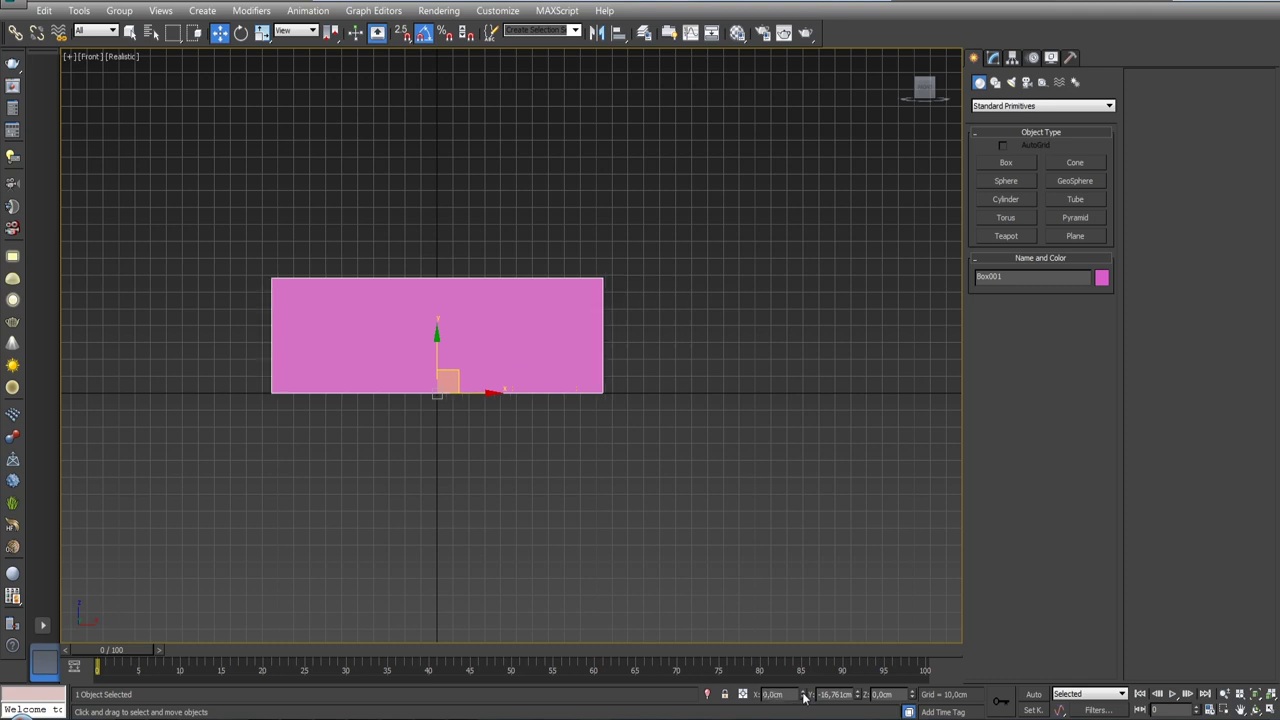
{"action": "right_click", "coordinate": [857, 695]}
{"action": "middle_click_drag", "start_coordinate": [820, 629], "coordinate": [831, 577]}
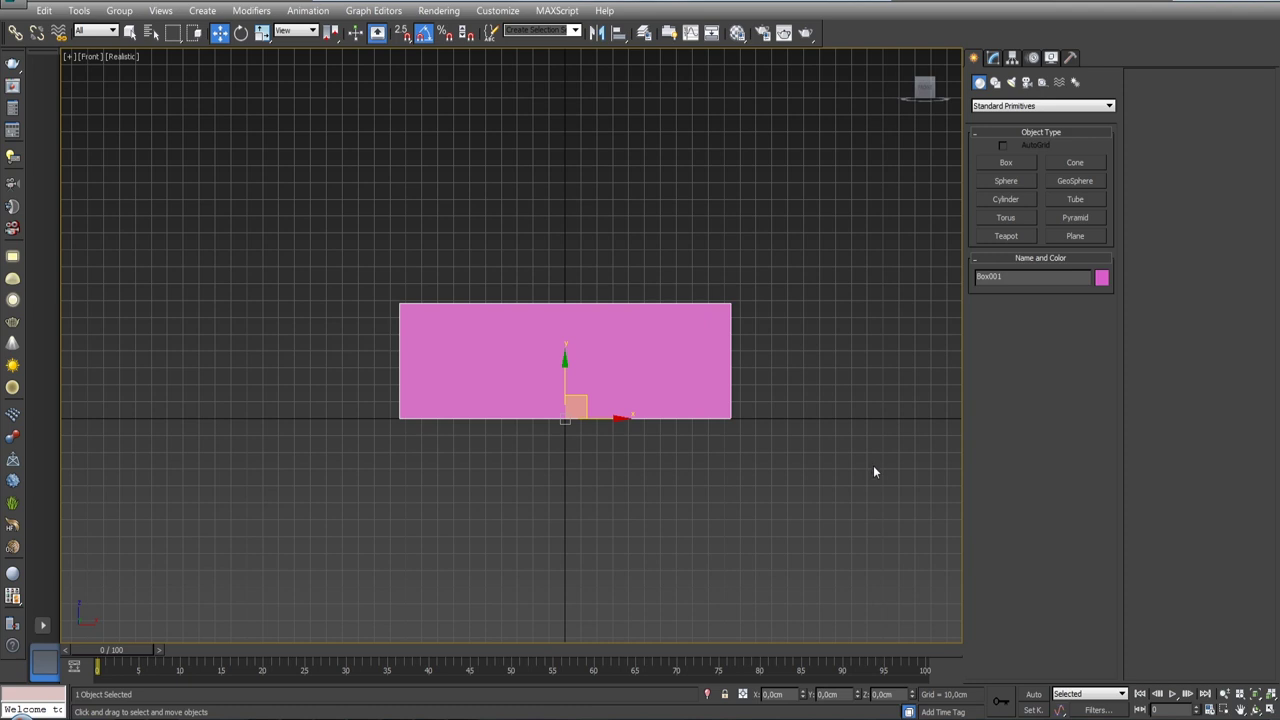
{"action": "key", "text": "t"}
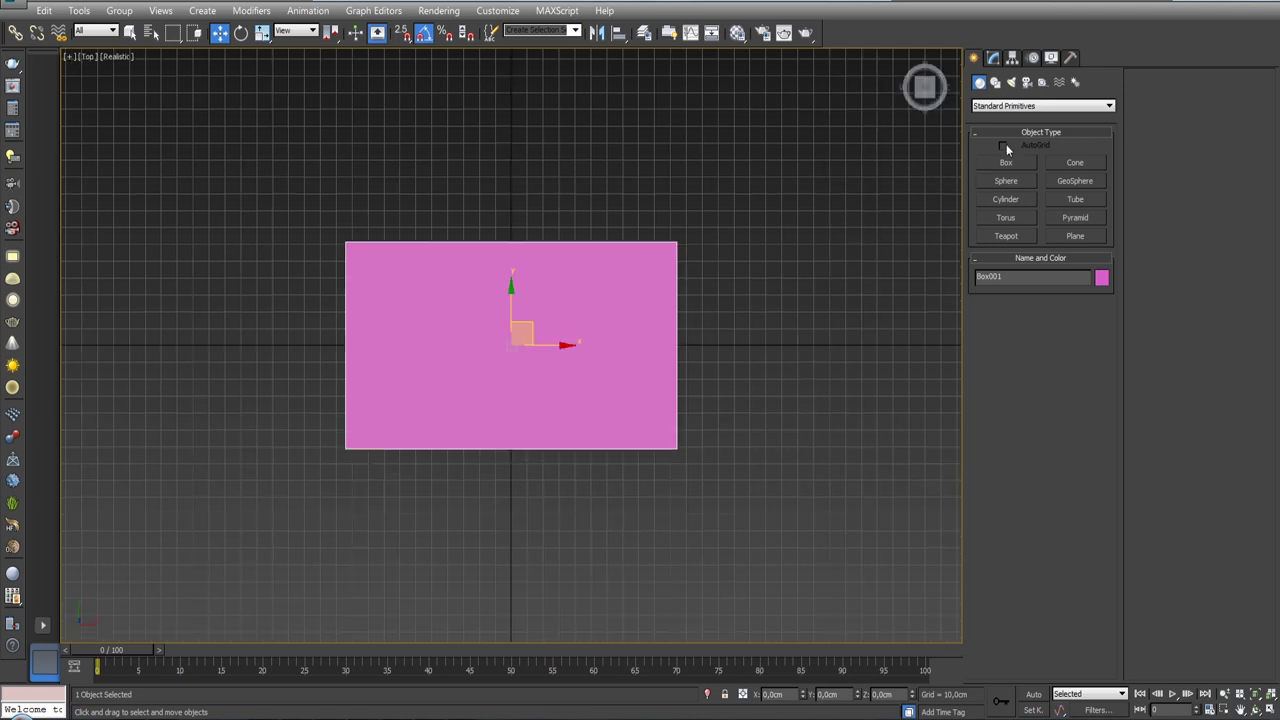
{"action": "left_click", "coordinate": [996, 60]}
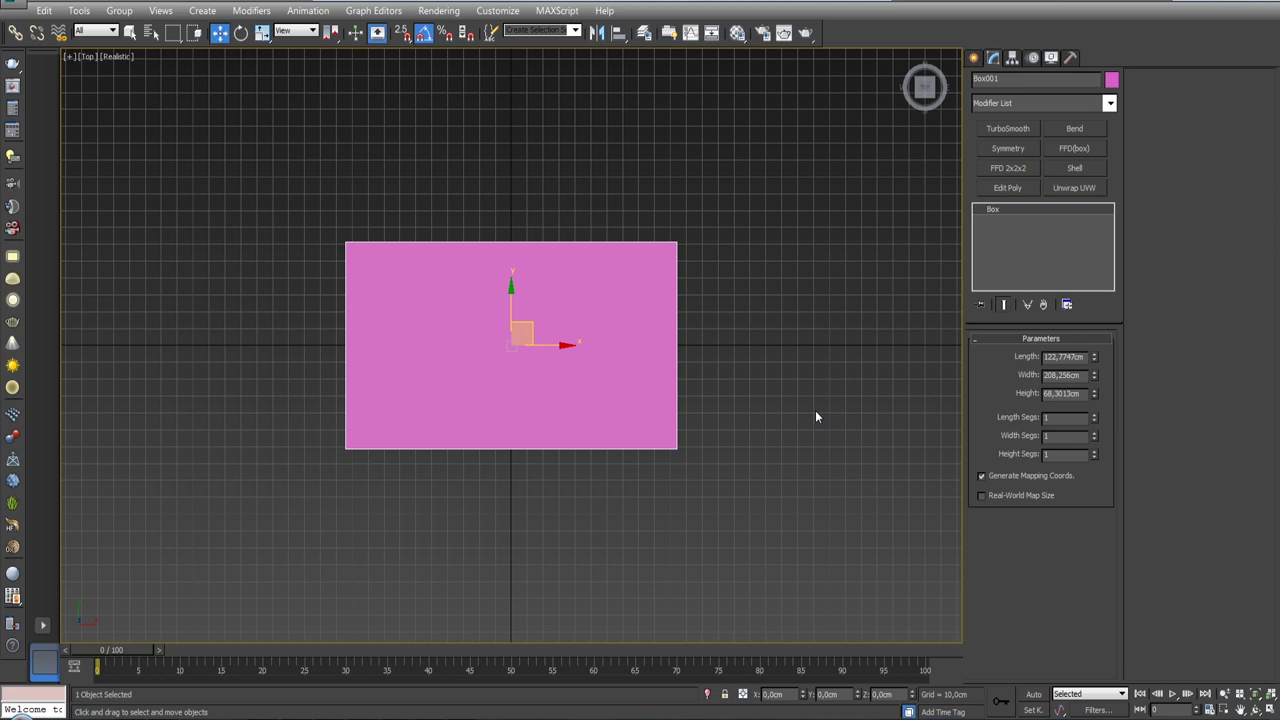
- Set Box001 to 300 cm length, 500 cm width and 200 cm height
{"action": "left_click_drag", "start_coordinate": [1093, 358], "coordinate": [1092, 355]}
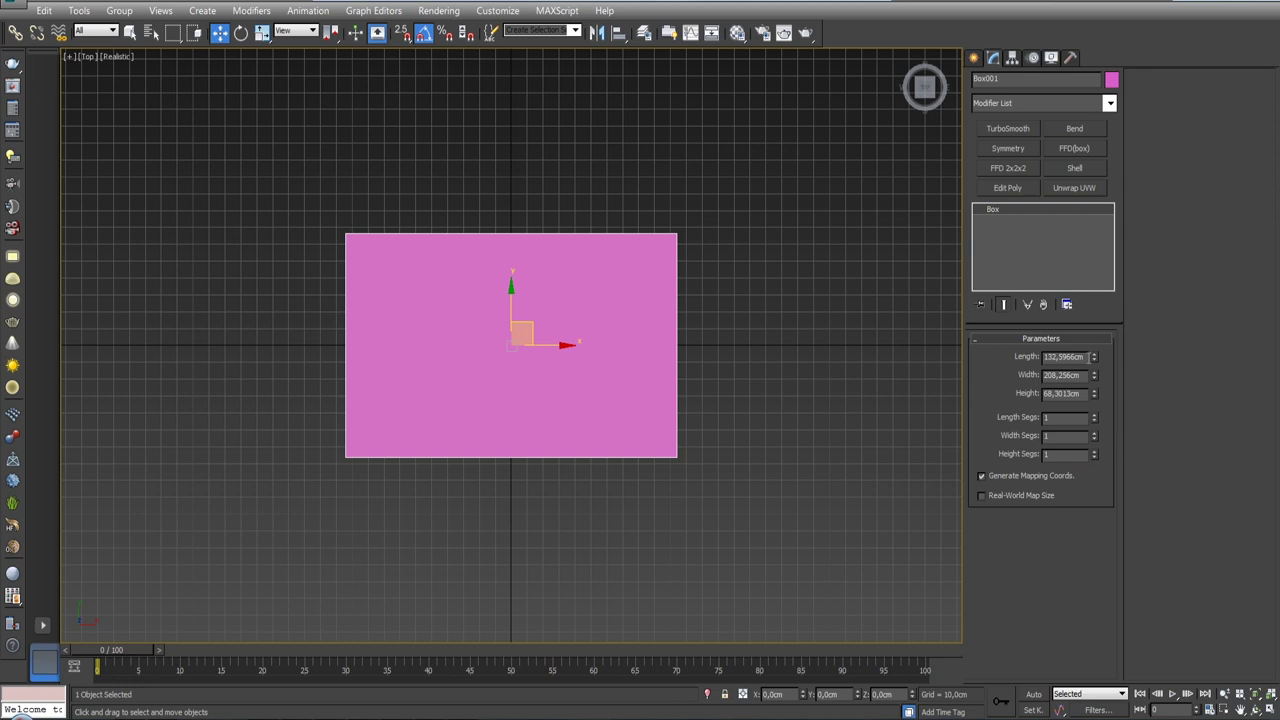
{"action": "left_click_drag", "start_coordinate": [1089, 357], "coordinate": [1022, 361]}
{"action": "type", "text": "300"}
{"action": "key", "text": "Return"}
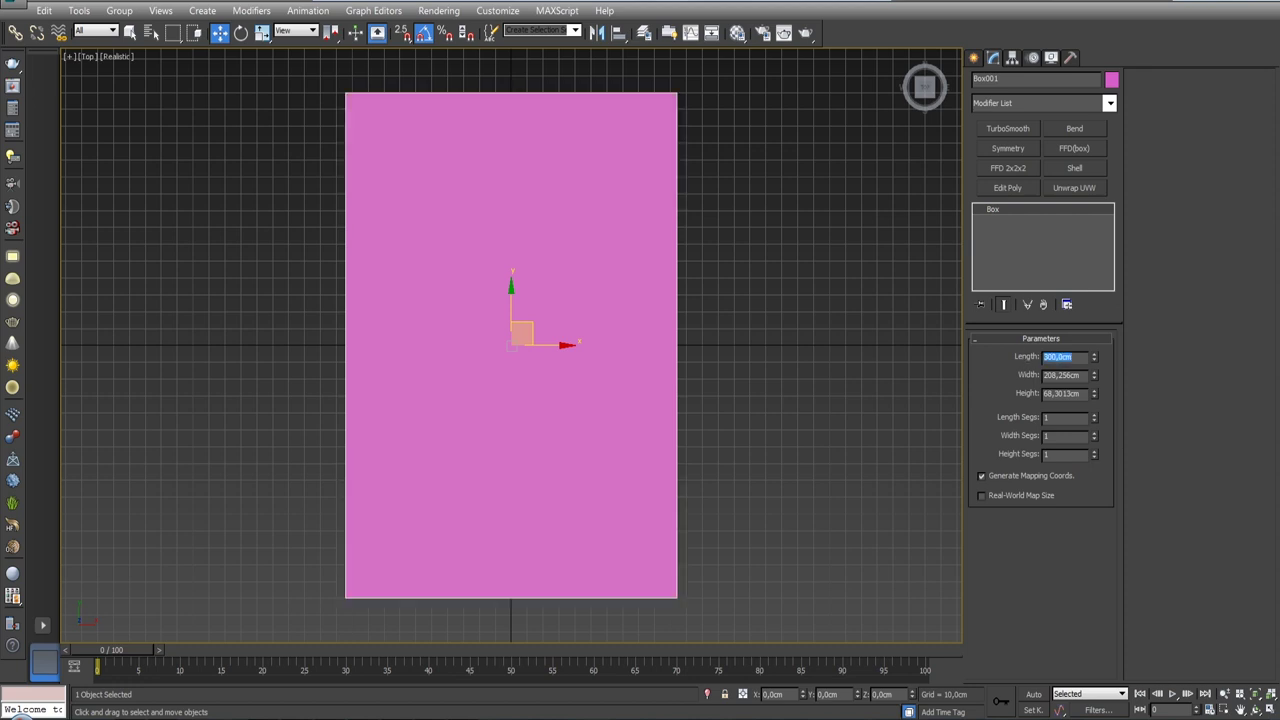
{"action": "key", "text": "Tab"}
{"action": "type", "text": "500"}
{"action": "key", "text": "Return"}
{"action": "scroll", "coordinate": [796, 370], "scroll_direction": "down", "scroll_amount": 5}
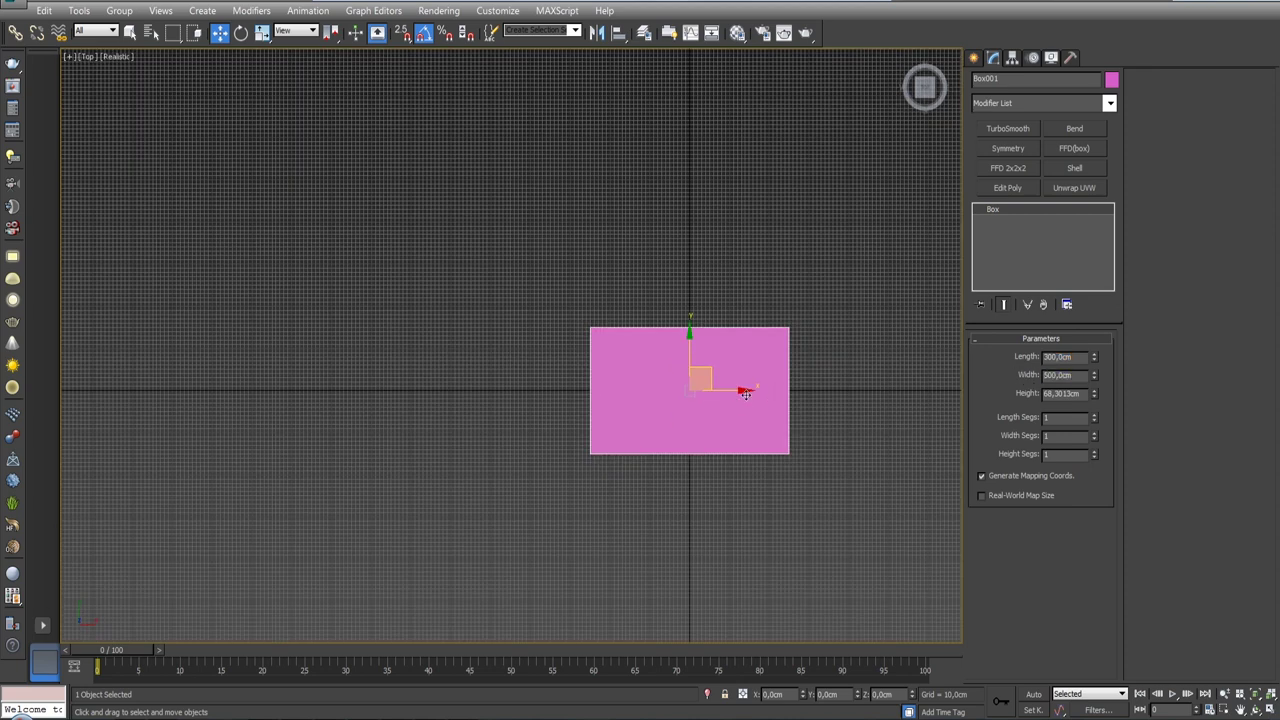
{"action": "scroll", "coordinate": [749, 325], "scroll_direction": "up", "scroll_amount": 3}
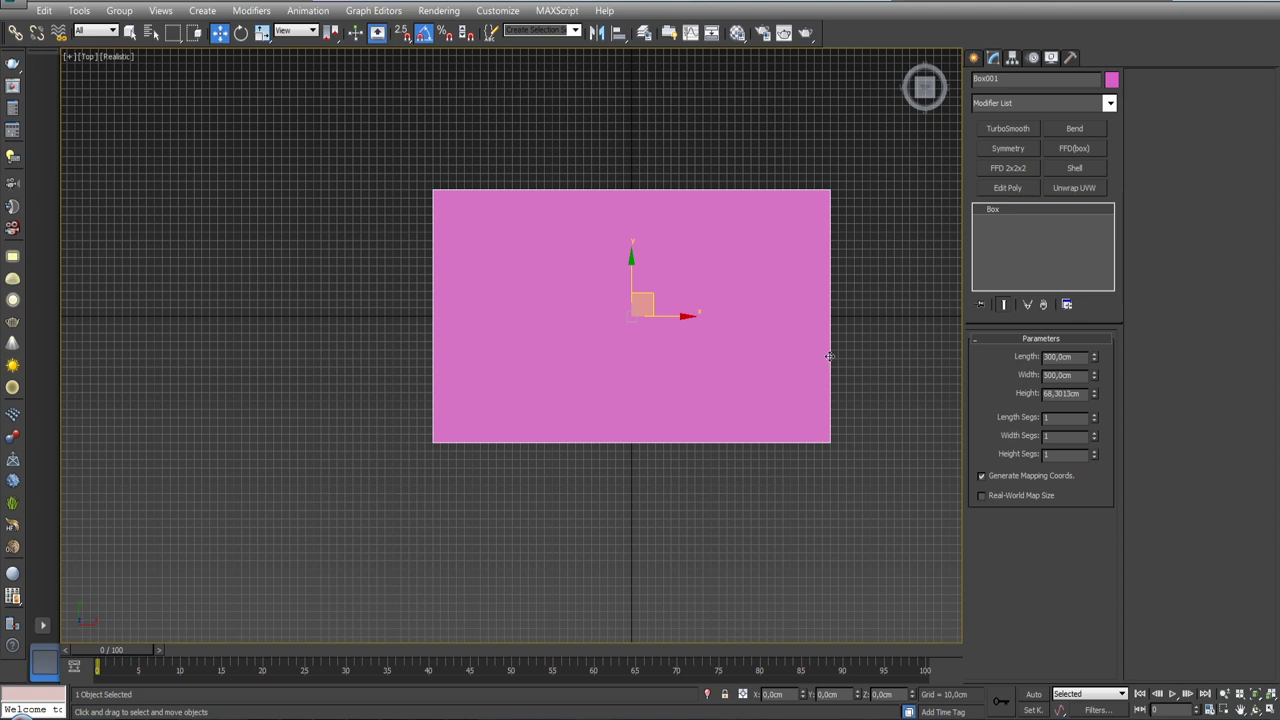
{"action": "double_click", "coordinate": [1061, 392]}
{"action": "type", "text": "200"}
{"action": "key", "text": "Return"}
- Zoom in on the box in the Front view and bring up the application menu
{"action": "middle_click_drag", "start_coordinate": [776, 351], "coordinate": [762, 365]}
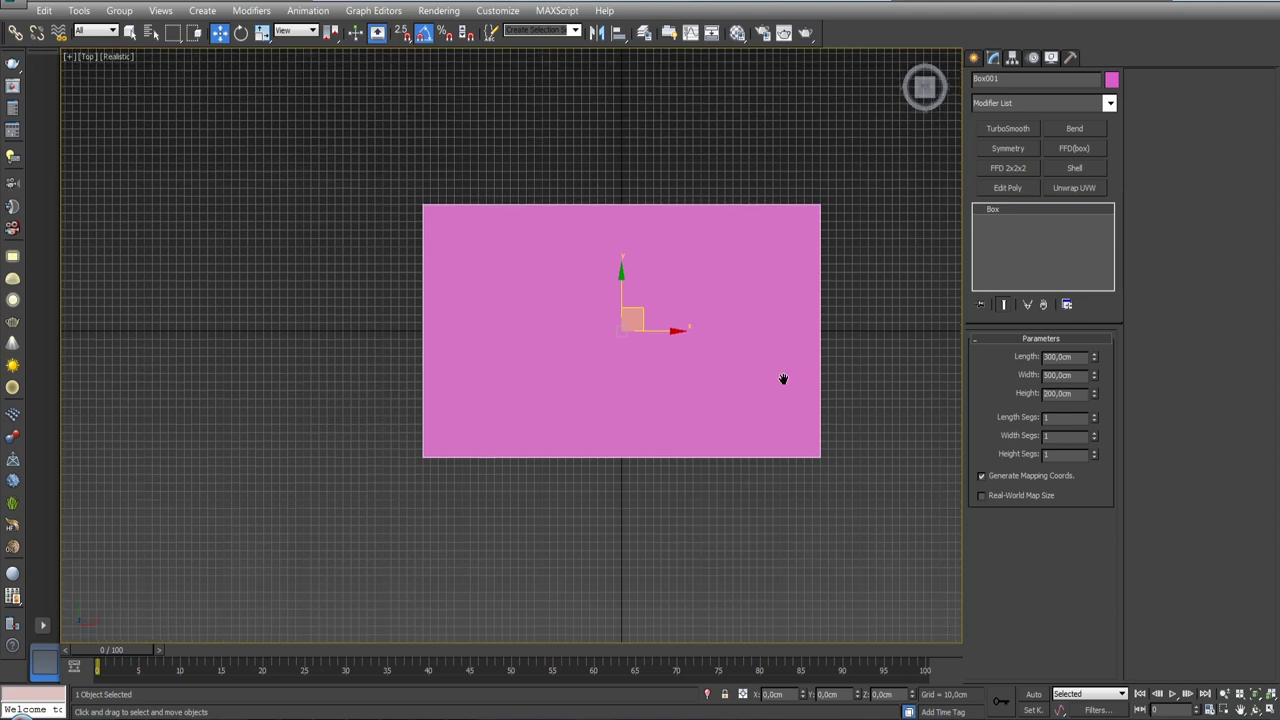
{"action": "key", "text": "f"}
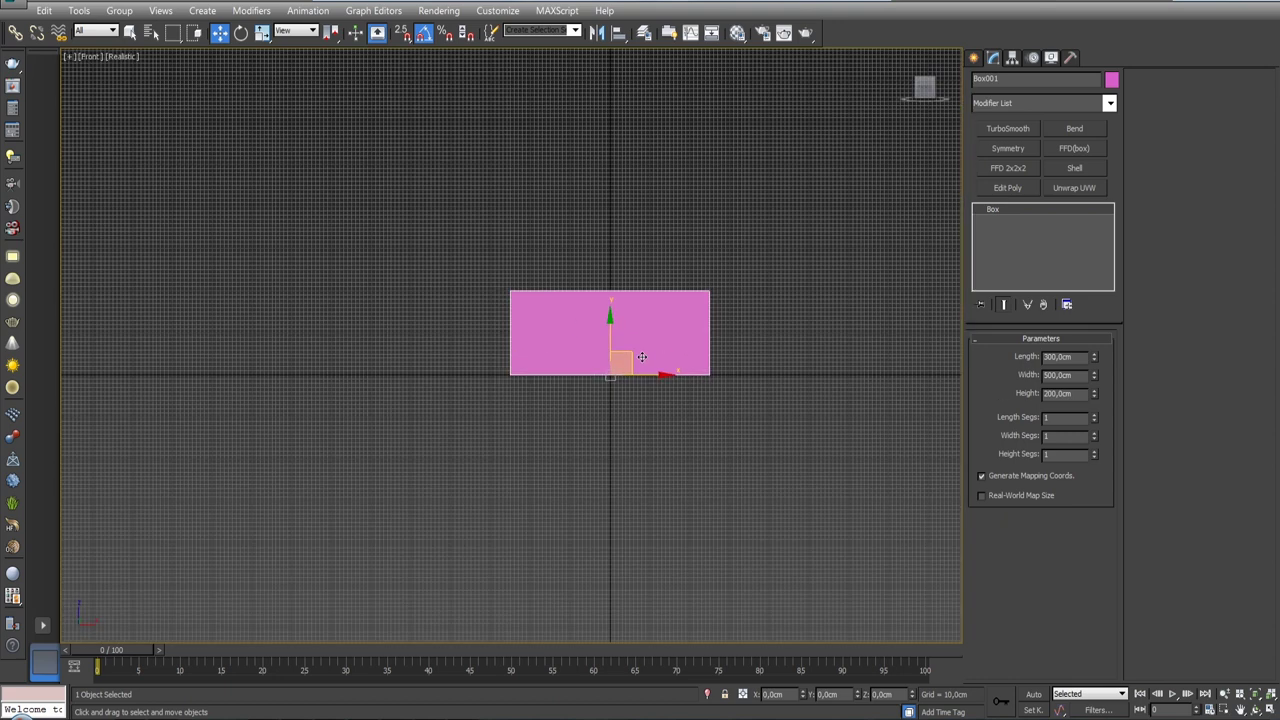
{"action": "scroll", "coordinate": [643, 357], "scroll_direction": "up", "scroll_amount": 2}
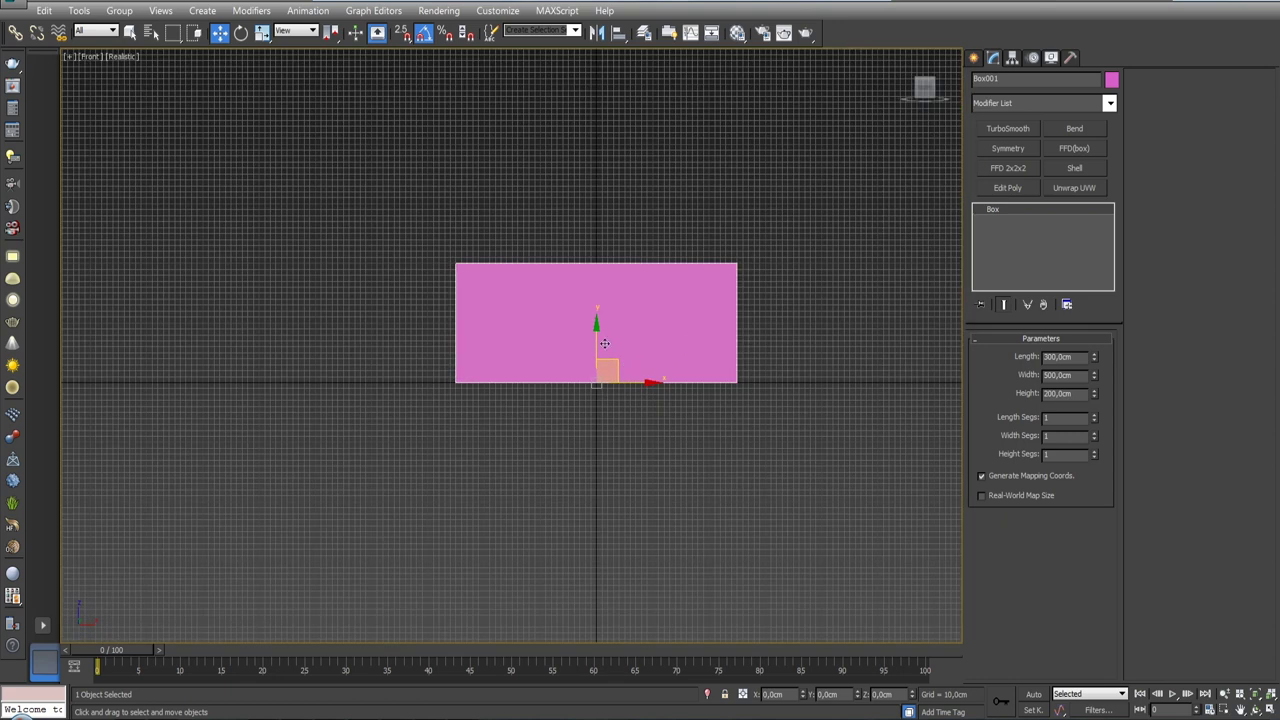
{"action": "left_click", "coordinate": [14, 3]}
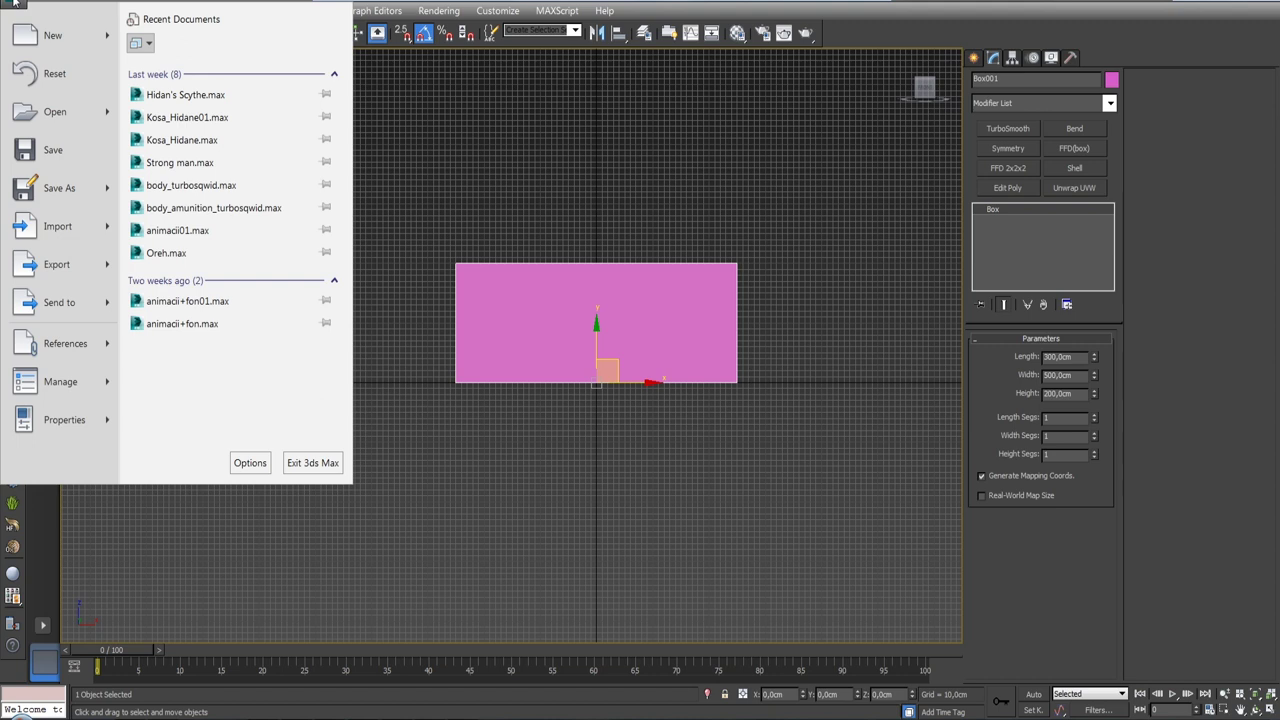
{"action": "mouse_move", "coordinate": [58, 188]}
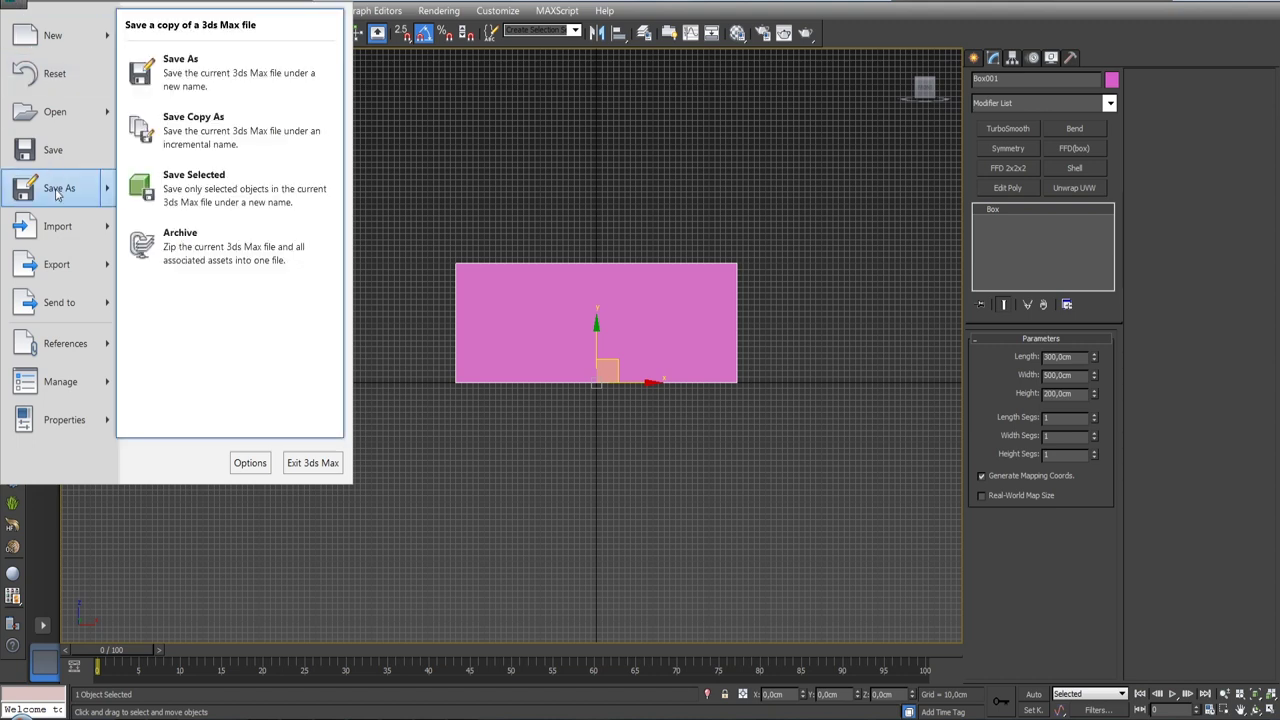
- Save As 'House' in the 01 > MAX folder, reached through Recent Places
{"action": "left_click", "coordinate": [209, 66]}
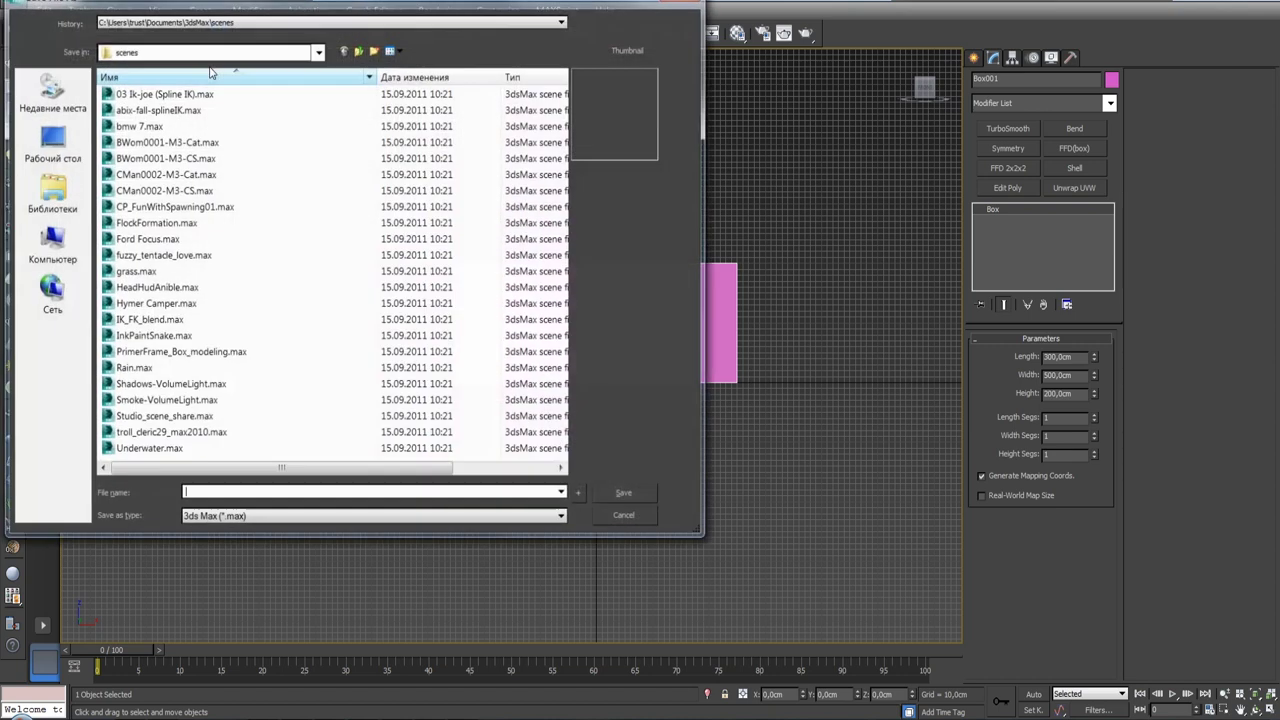
{"action": "left_click", "coordinate": [49, 92]}
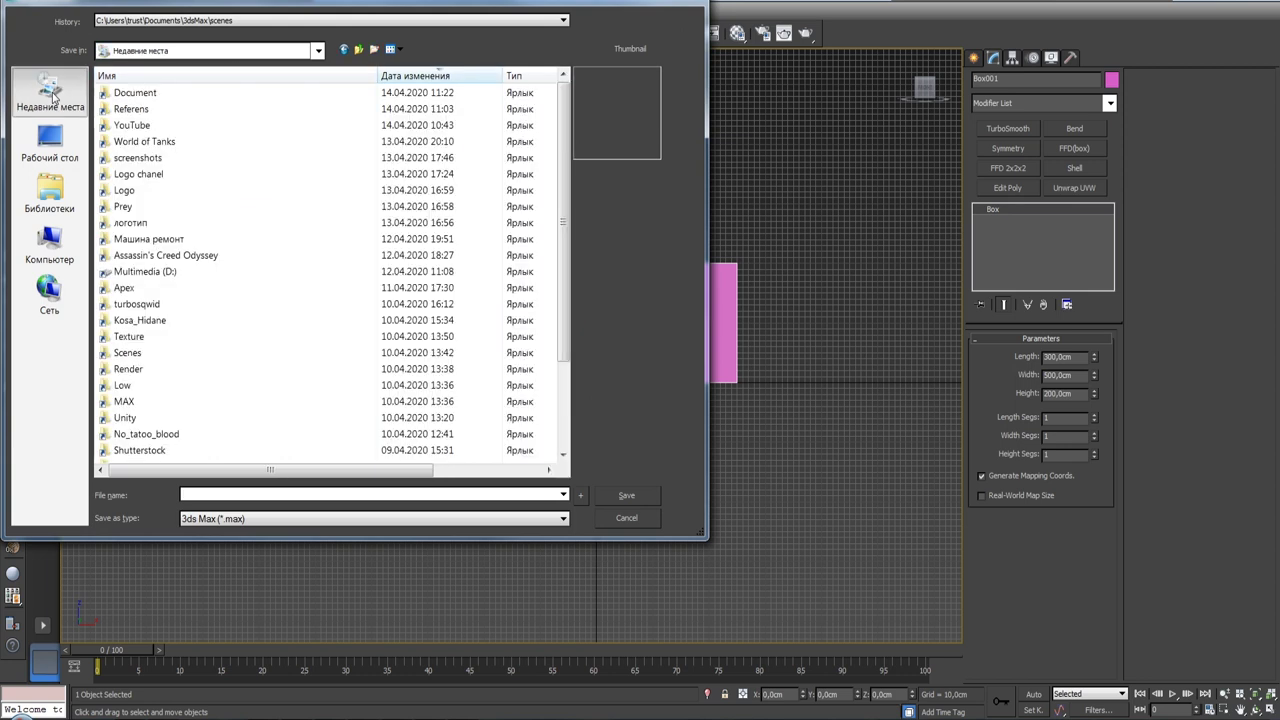
{"action": "double_click", "coordinate": [138, 112]}
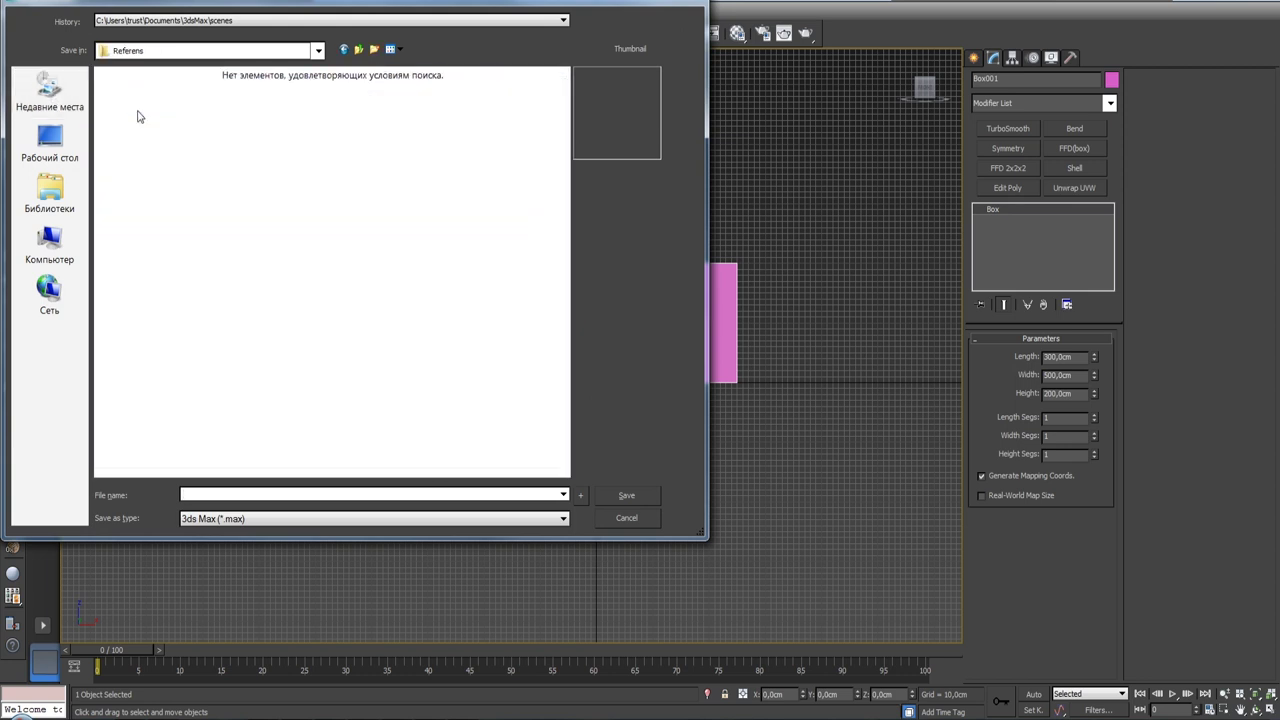
{"action": "left_click", "coordinate": [360, 50]}
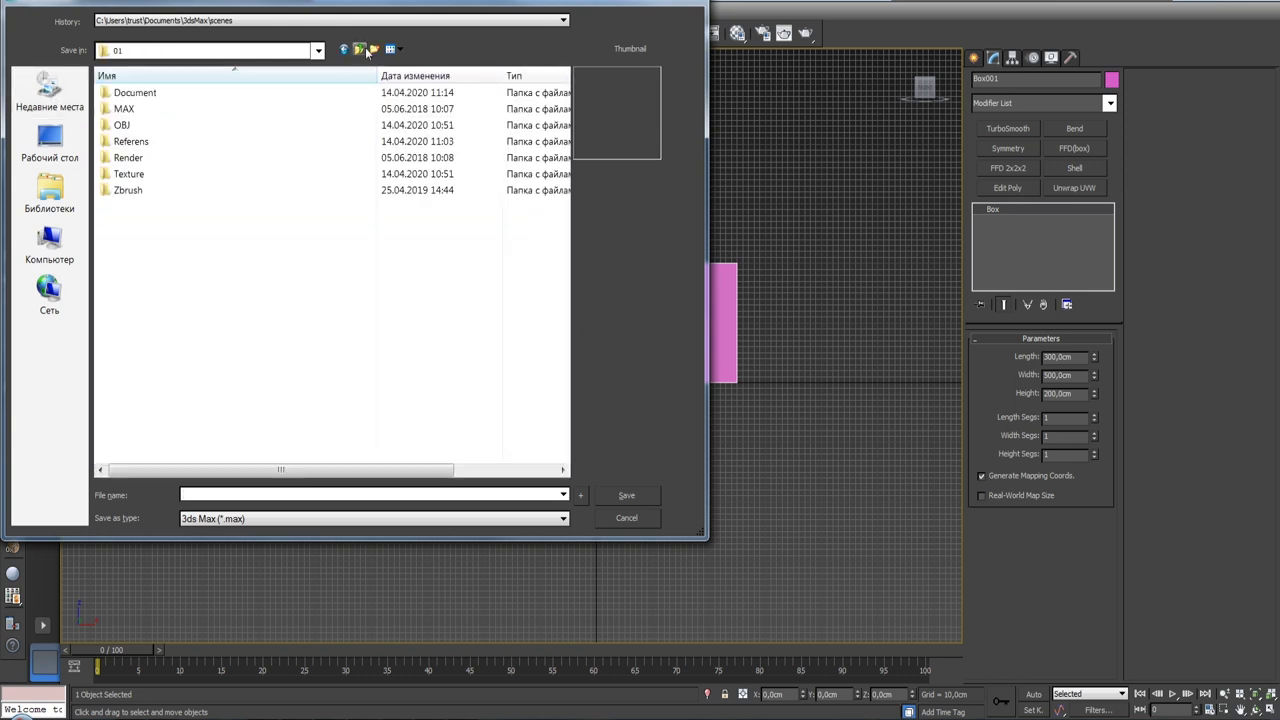
{"action": "double_click", "coordinate": [189, 112]}
{"action": "left_click", "coordinate": [224, 494]}
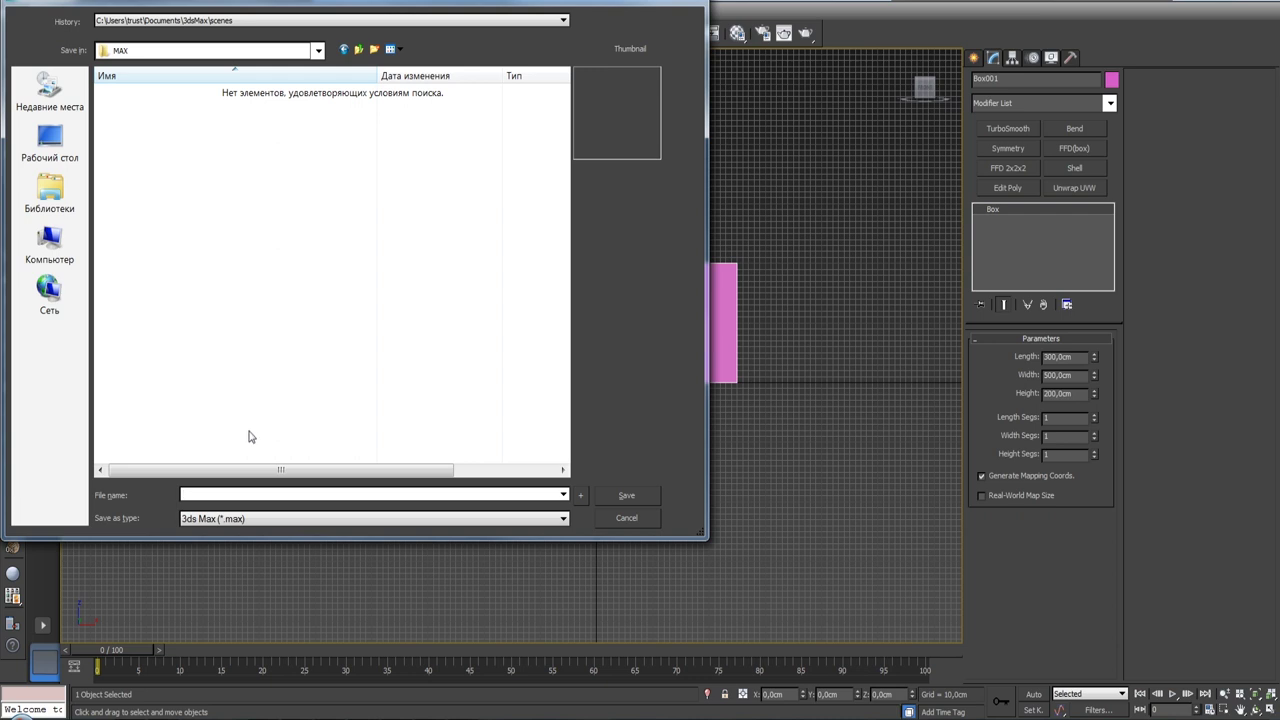
{"action": "type", "text": "House"}
{"action": "key", "text": "Return"}
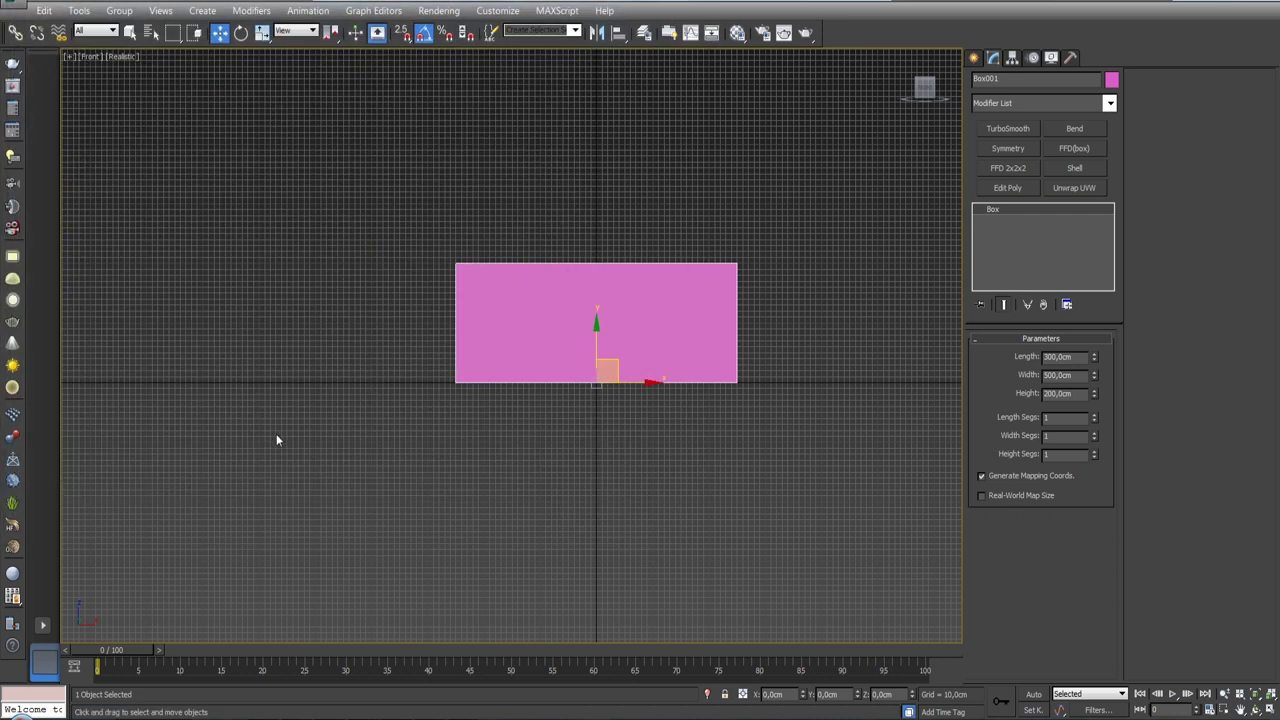
- Clone the box upward as Box002 and give it a peach object colour
{"action": "key", "text": "alt"}
{"action": "scroll", "coordinate": [534, 409], "scroll_direction": "up", "scroll_amount": 2}
{"action": "scroll", "coordinate": [534, 412], "scroll_direction": "up", "scroll_amount": 2}
{"action": "scroll", "coordinate": [534, 412], "scroll_direction": "down", "scroll_amount": 2}
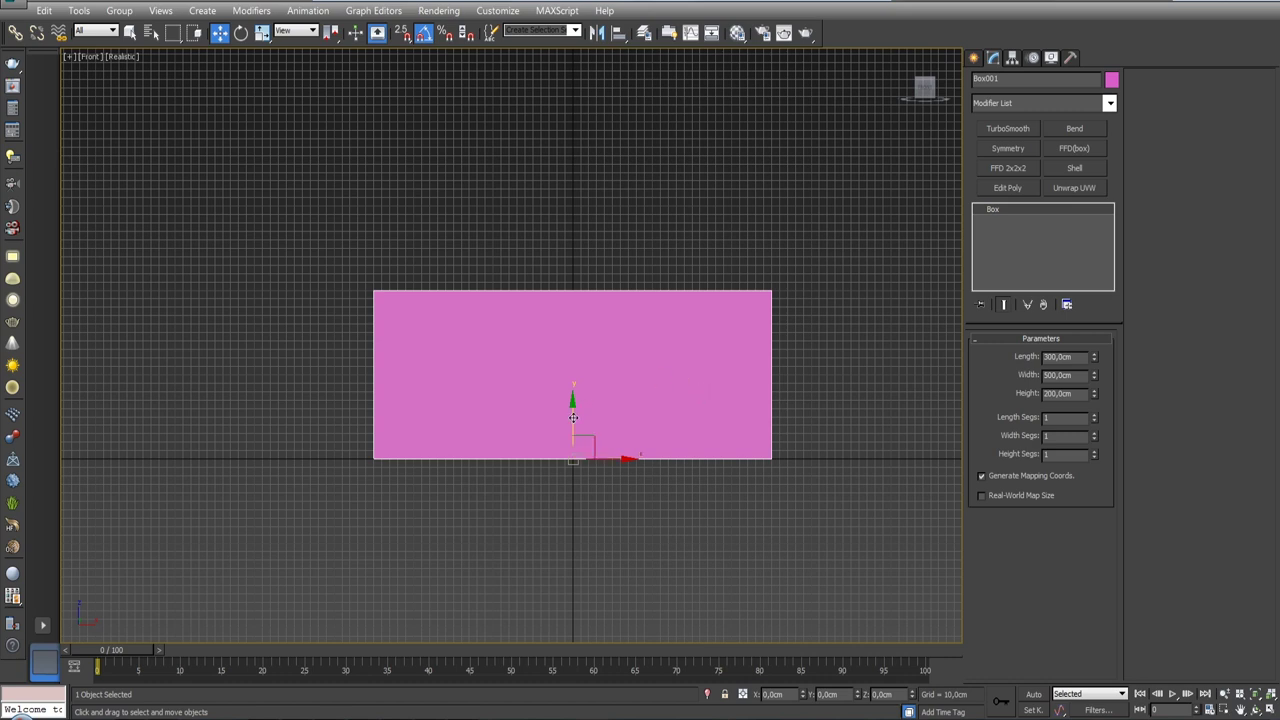
{"action": "left_click_drag", "start_coordinate": [573, 417], "coordinate": [572, 197], "text": "shift"}
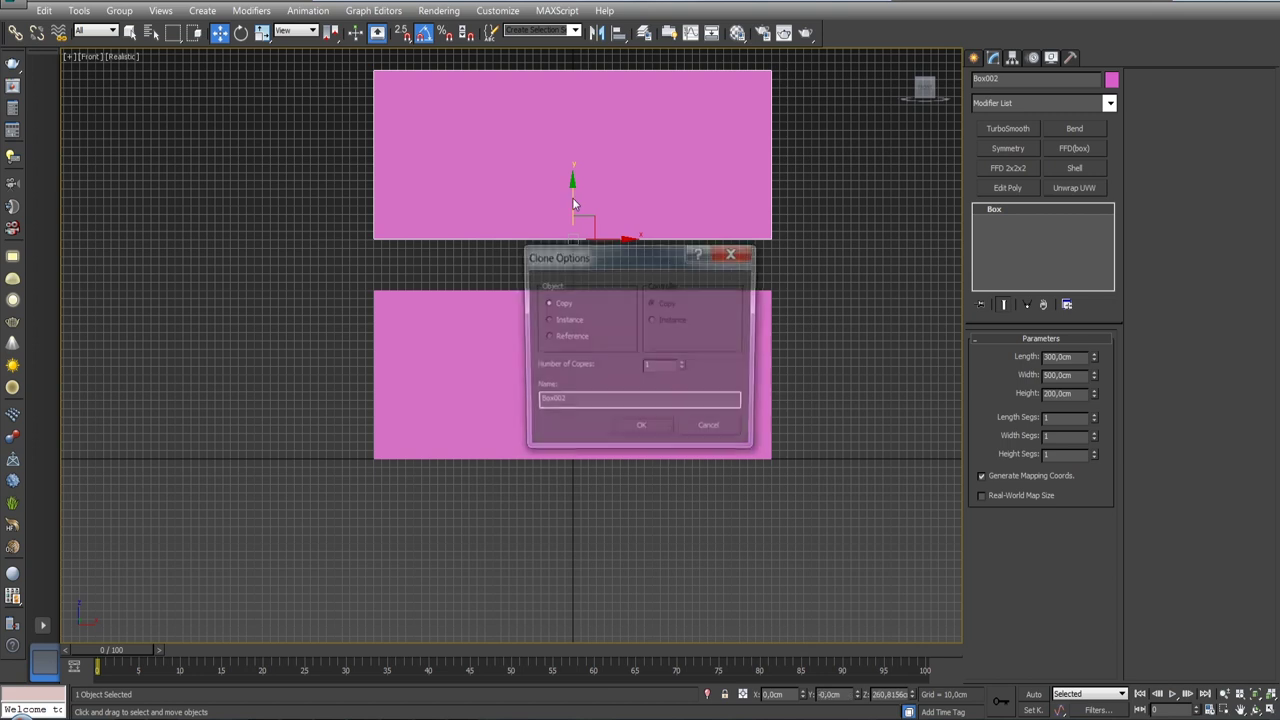
{"action": "left_click", "coordinate": [626, 428]}
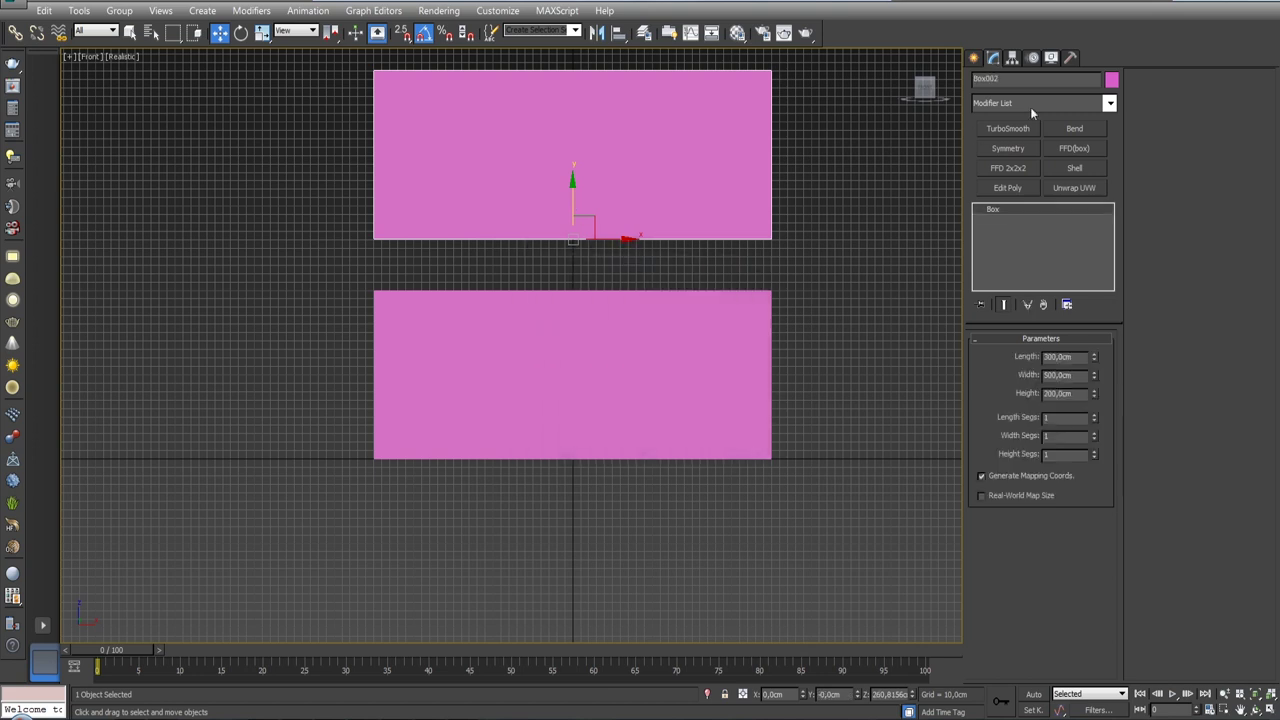
{"action": "left_click", "coordinate": [1111, 80]}
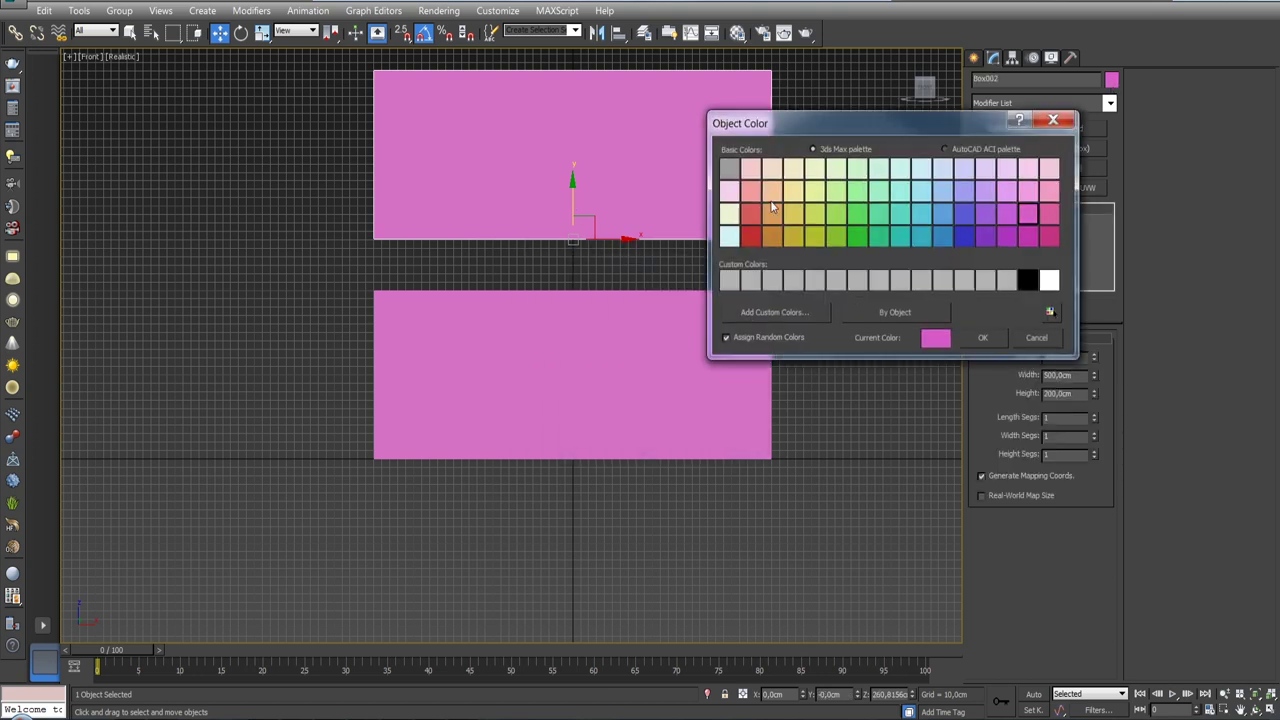
{"action": "left_click", "coordinate": [771, 194]}
{"action": "left_click", "coordinate": [982, 337]}
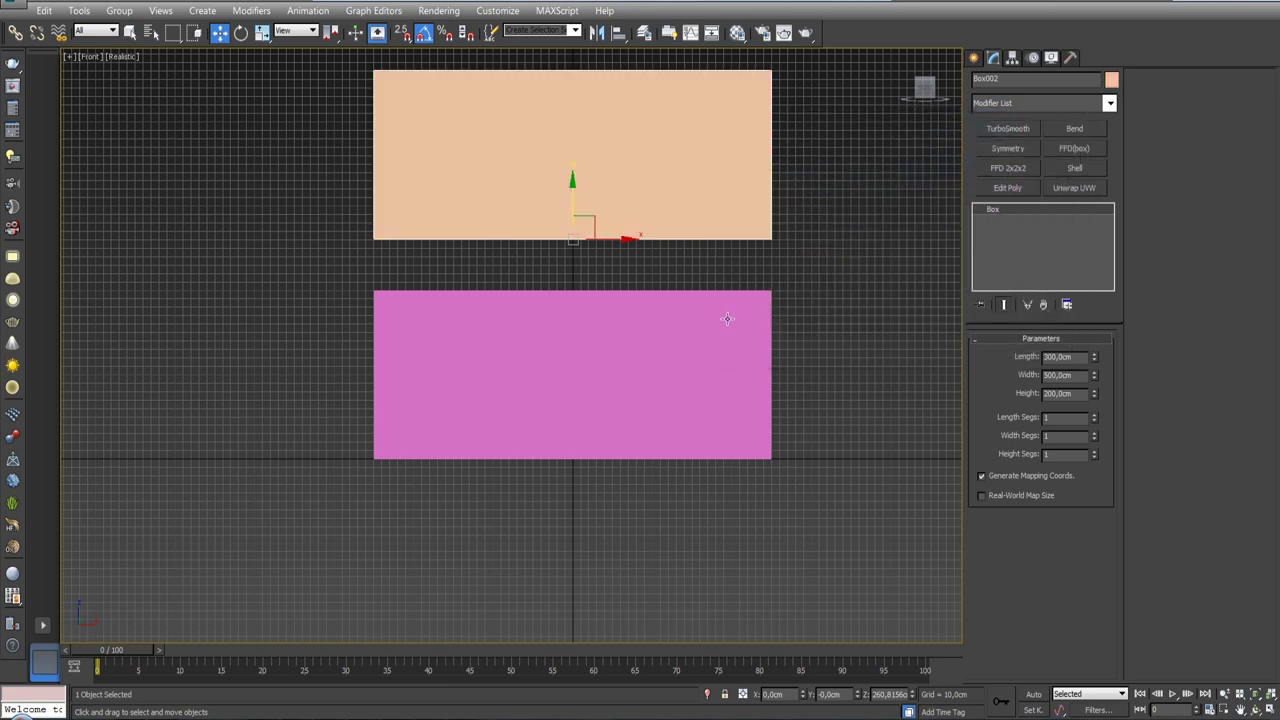
- Align Box002's Y Current Minimum to the pink box's Target Maximum so it sits on top
{"action": "left_click", "coordinate": [617, 32]}
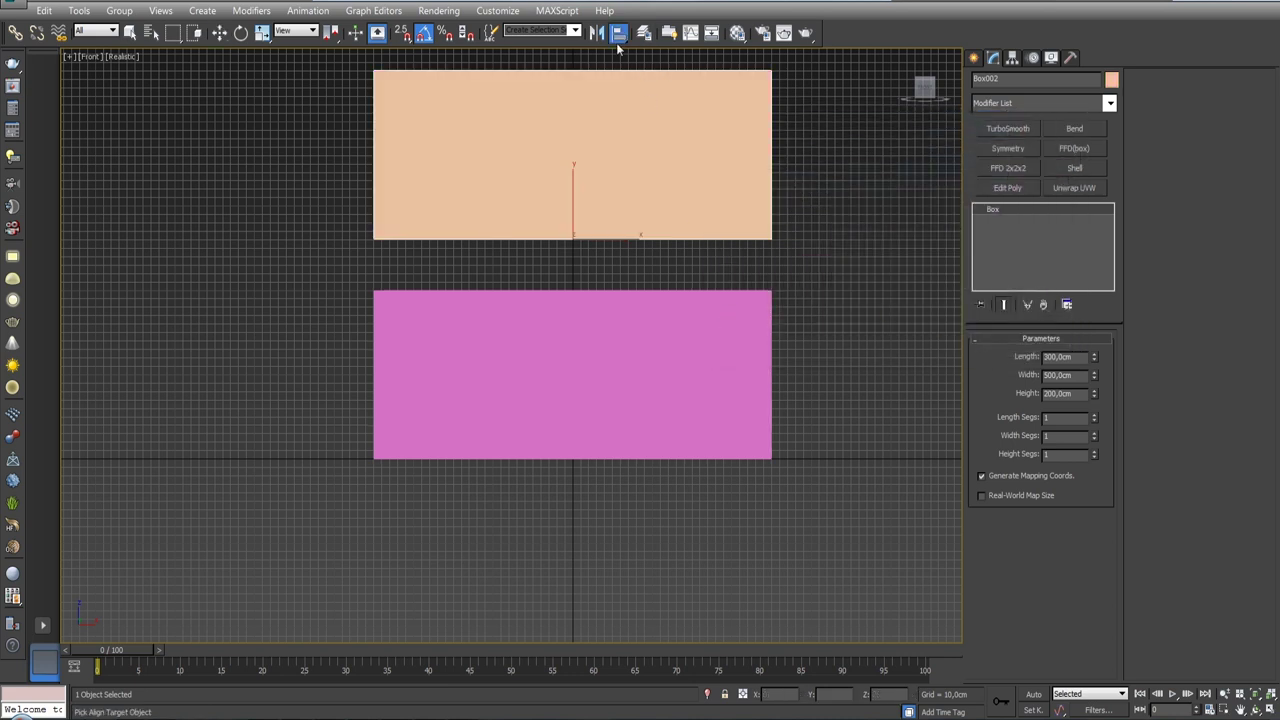
{"action": "left_click", "coordinate": [691, 319]}
{"action": "left_click", "coordinate": [691, 319]}
{"action": "left_click_drag", "start_coordinate": [610, 189], "coordinate": [883, 172]}
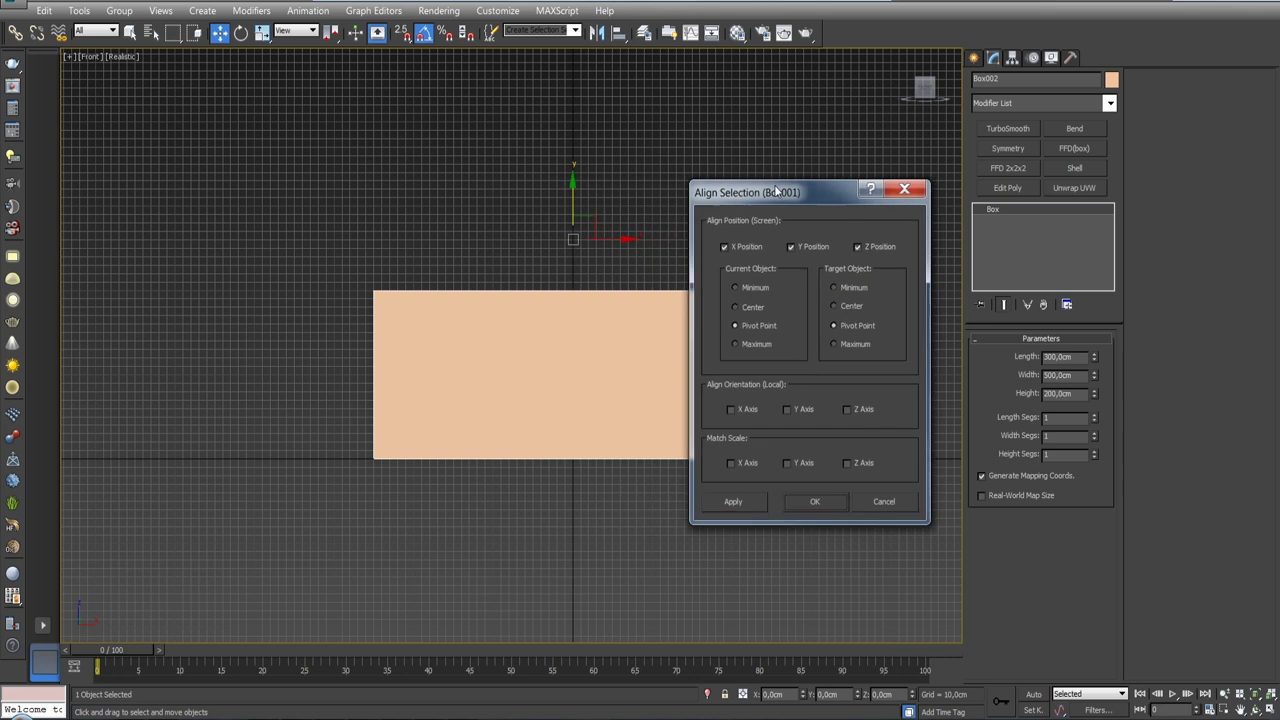
{"action": "left_click", "coordinate": [826, 227]}
{"action": "left_click", "coordinate": [972, 230]}
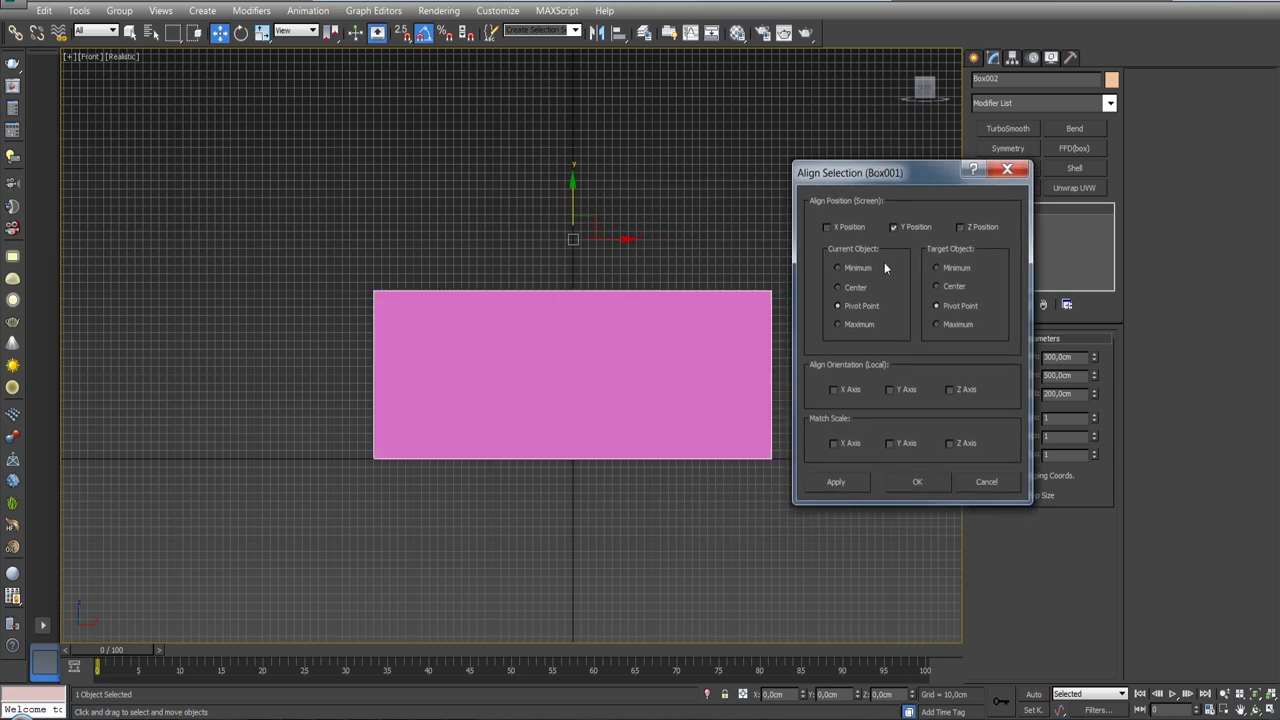
{"action": "left_click", "coordinate": [950, 324]}
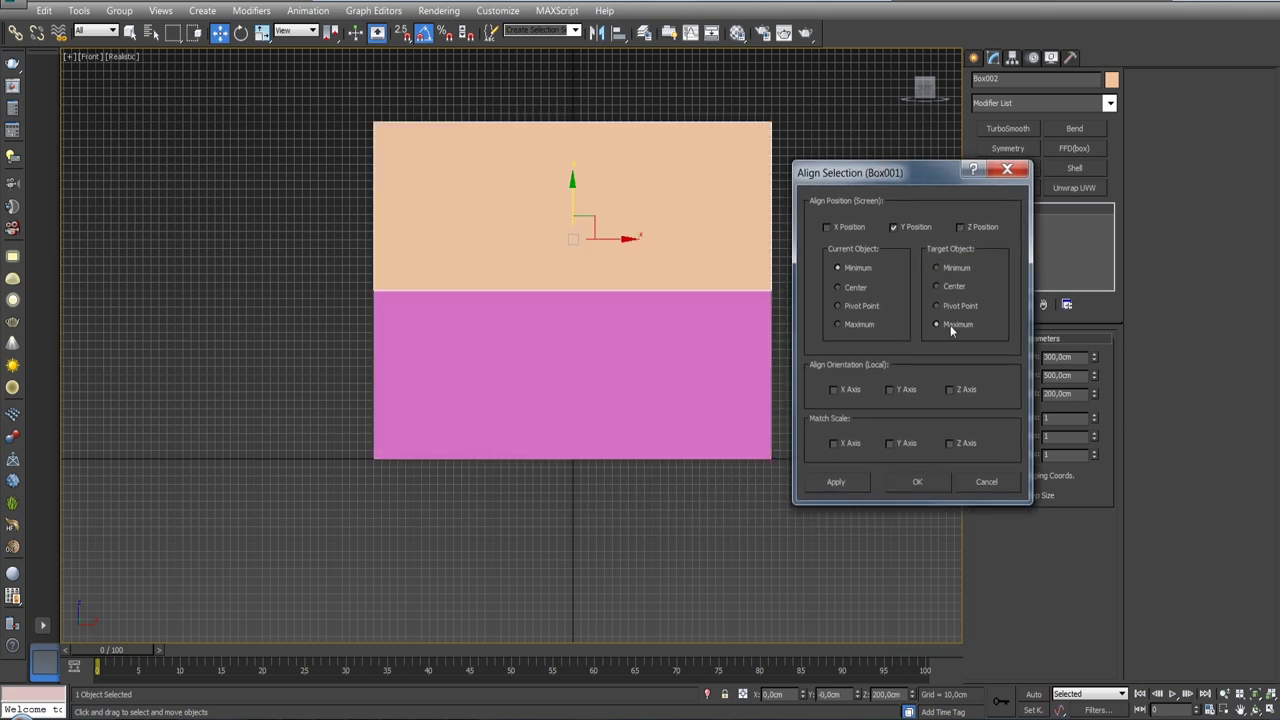
{"action": "left_click", "coordinate": [852, 479]}
{"action": "left_click", "coordinate": [906, 483]}
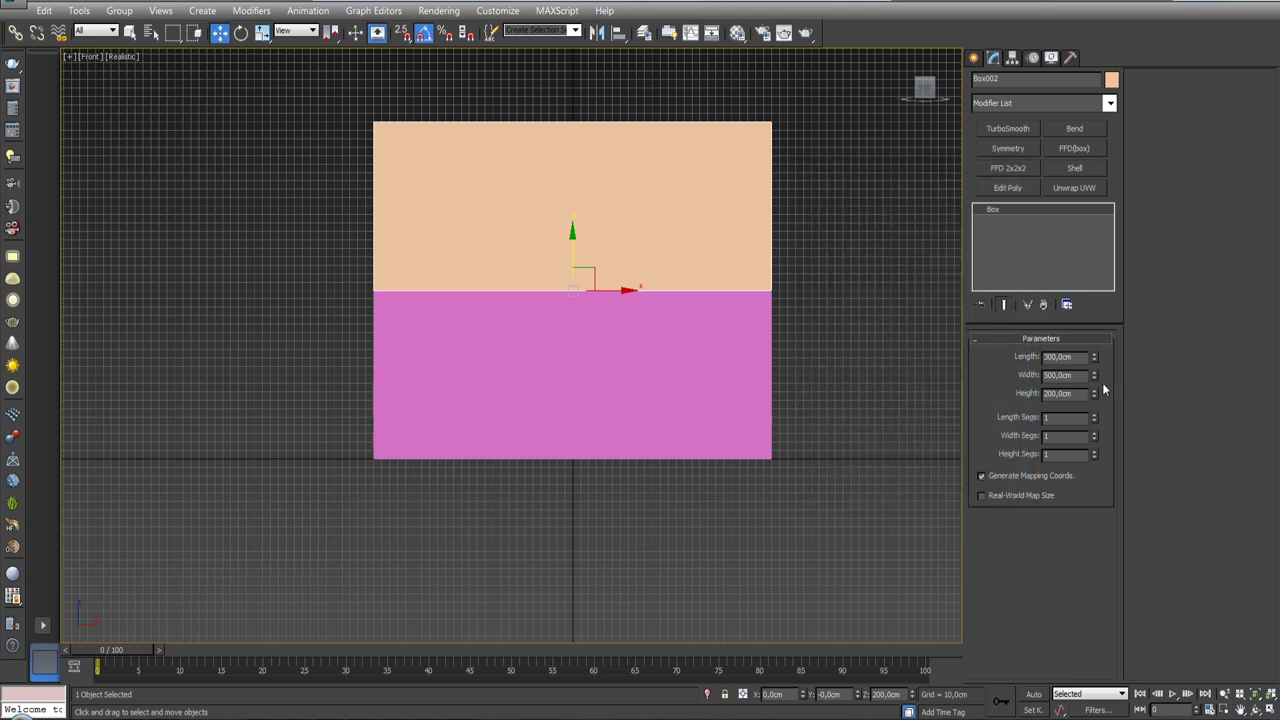
- Orbit into a 3D view and switch the viewport to Shaded display
{"action": "left_click_drag", "start_coordinate": [1095, 359], "coordinate": [1089, 320]}
{"action": "mouse_move", "coordinate": [985, 356]}
{"action": "middle_mouse_down", "text": "alt"}
{"action": "mouse_move", "coordinate": [861, 341]}
{"action": "mouse_move", "coordinate": [895, 352]}
{"action": "mouse_move", "coordinate": [797, 352]}
{"action": "mouse_move", "coordinate": [506, 251]}
{"action": "middle_mouse_up", "text": "alt"}
{"action": "left_click", "coordinate": [143, 58]}
{"action": "left_click", "coordinate": [178, 88]}
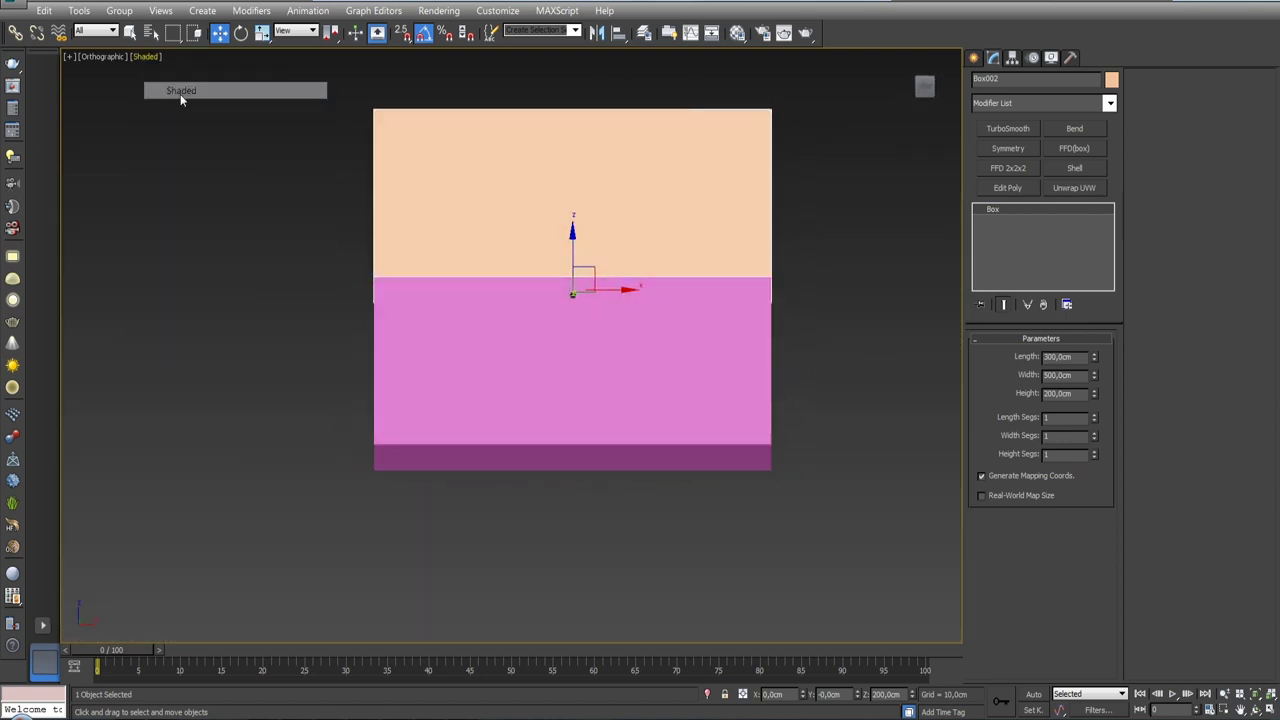
- Return to Front view and set Box002's width to 700 cm
{"action": "mouse_move", "coordinate": [1094, 358]}
{"action": "left_mouse_down"}
{"action": "mouse_move", "coordinate": [1077, 341]}
{"action": "mouse_move", "coordinate": [1094, 376]}
{"action": "left_mouse_up"}
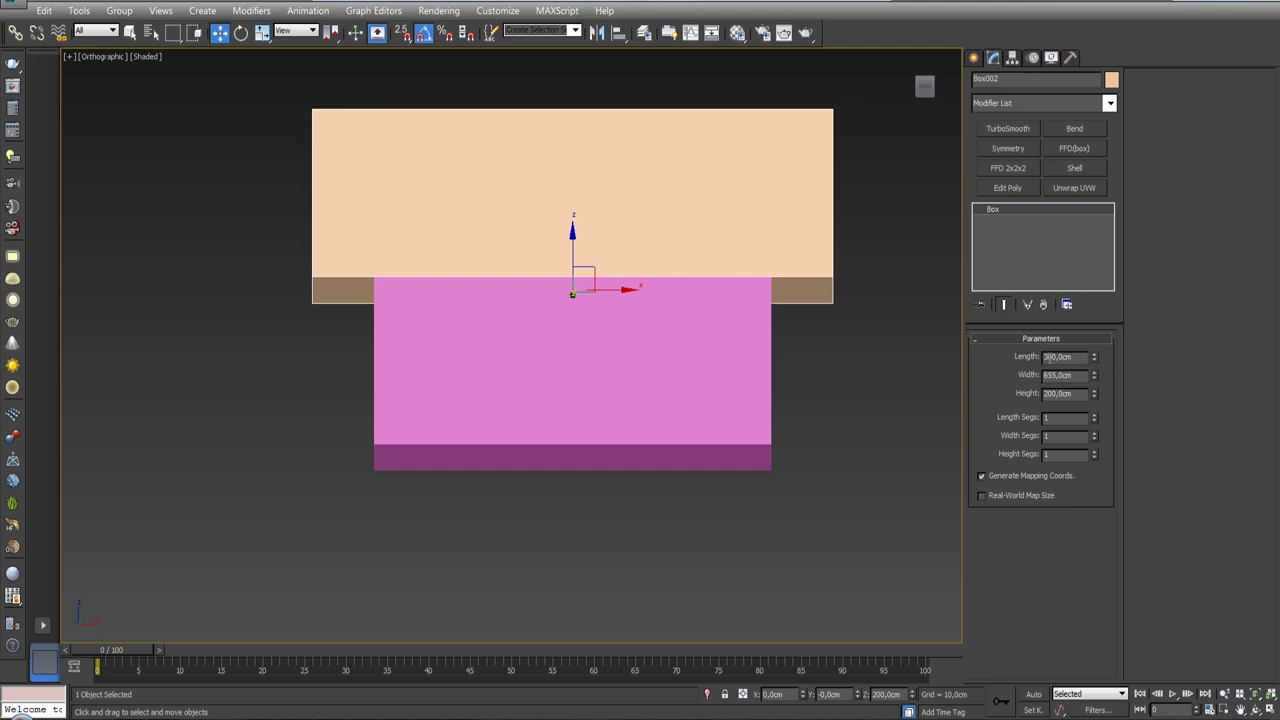
{"action": "key", "text": "f"}
{"action": "scroll", "coordinate": [909, 370], "scroll_direction": "down", "scroll_amount": 2}
{"action": "scroll", "coordinate": [820, 376], "scroll_direction": "down", "scroll_amount": 3}
{"action": "scroll", "coordinate": [723, 380], "scroll_direction": "down", "scroll_amount": 2}
{"action": "scroll", "coordinate": [723, 380], "scroll_direction": "up", "scroll_amount": 3}
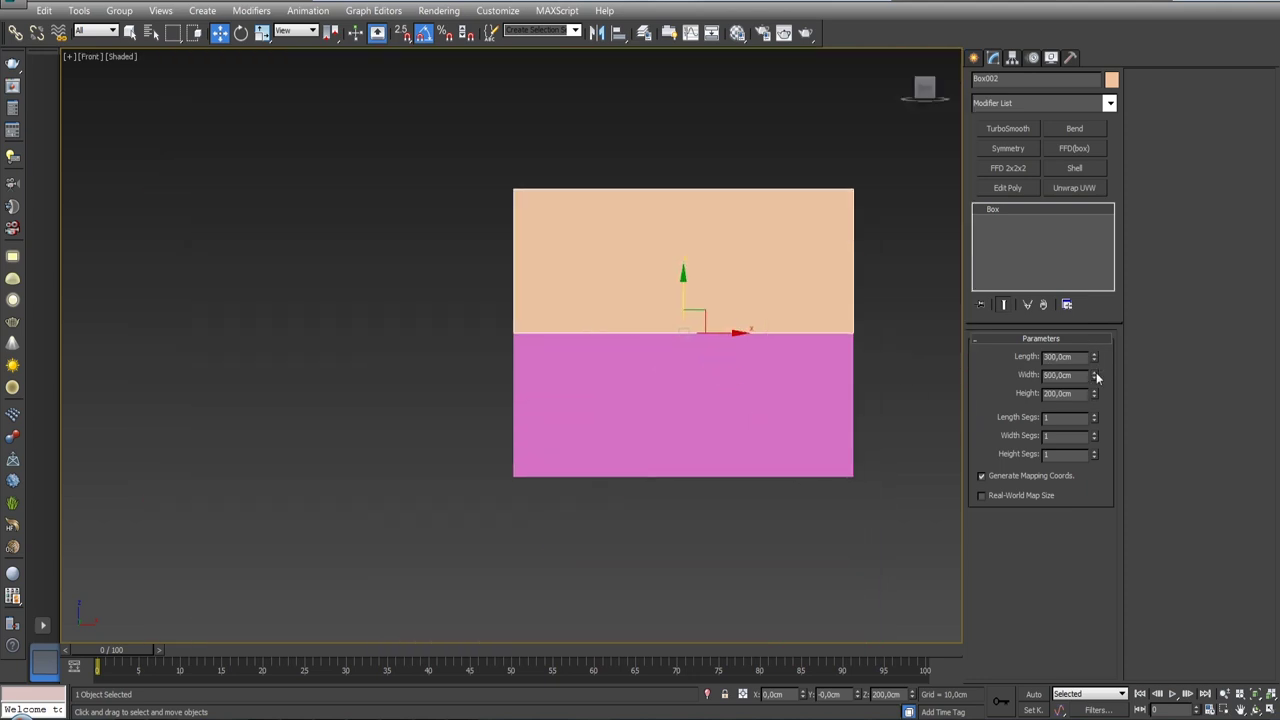
{"action": "left_click_drag", "start_coordinate": [1095, 378], "coordinate": [1094, 362]}
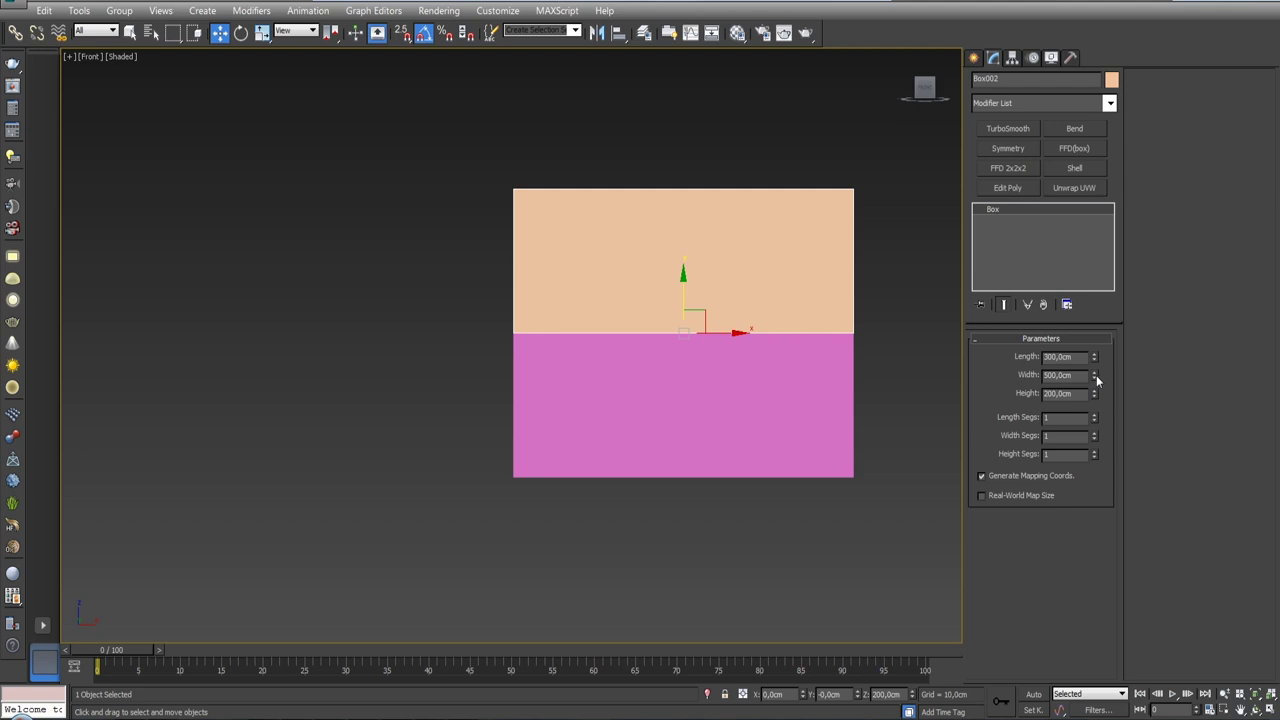
{"action": "left_click_drag", "start_coordinate": [1078, 376], "coordinate": [1032, 385]}
{"action": "type", "text": "700"}
{"action": "key", "text": "Return"}
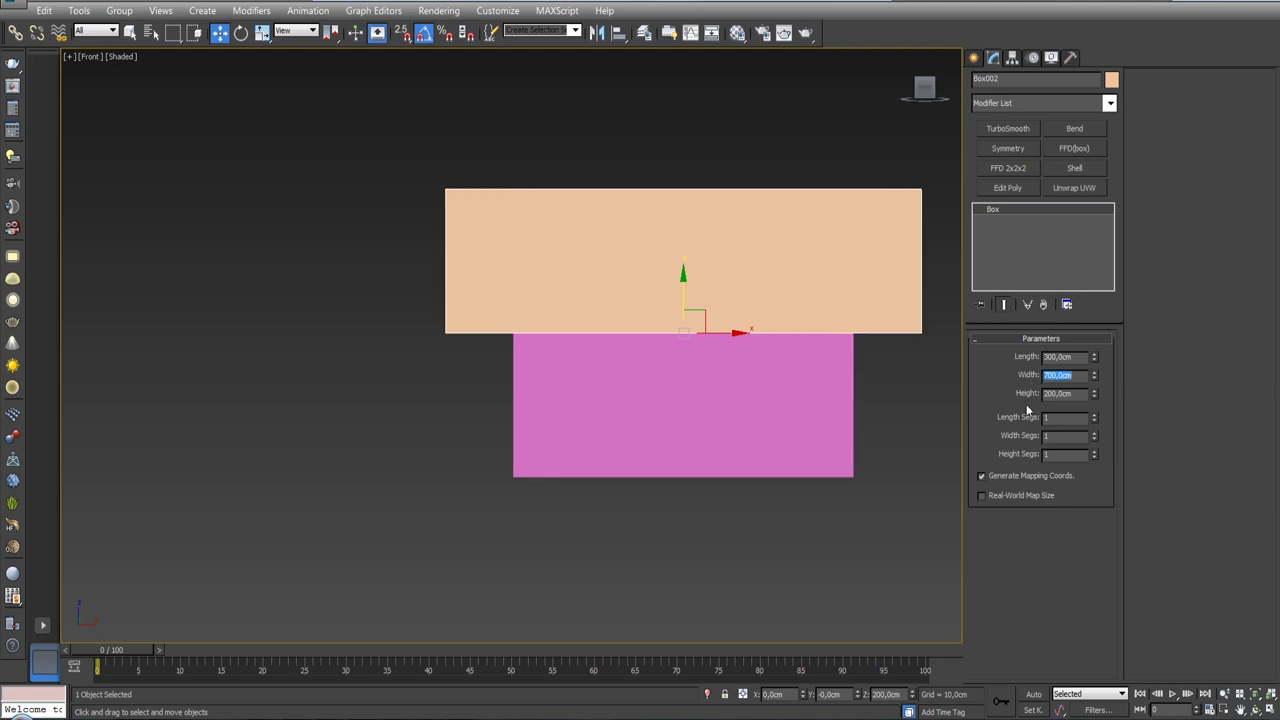
- Align Box002's X Maximum to Box001's X Maximum so their right edges are flush
{"action": "left_click", "coordinate": [618, 32]}
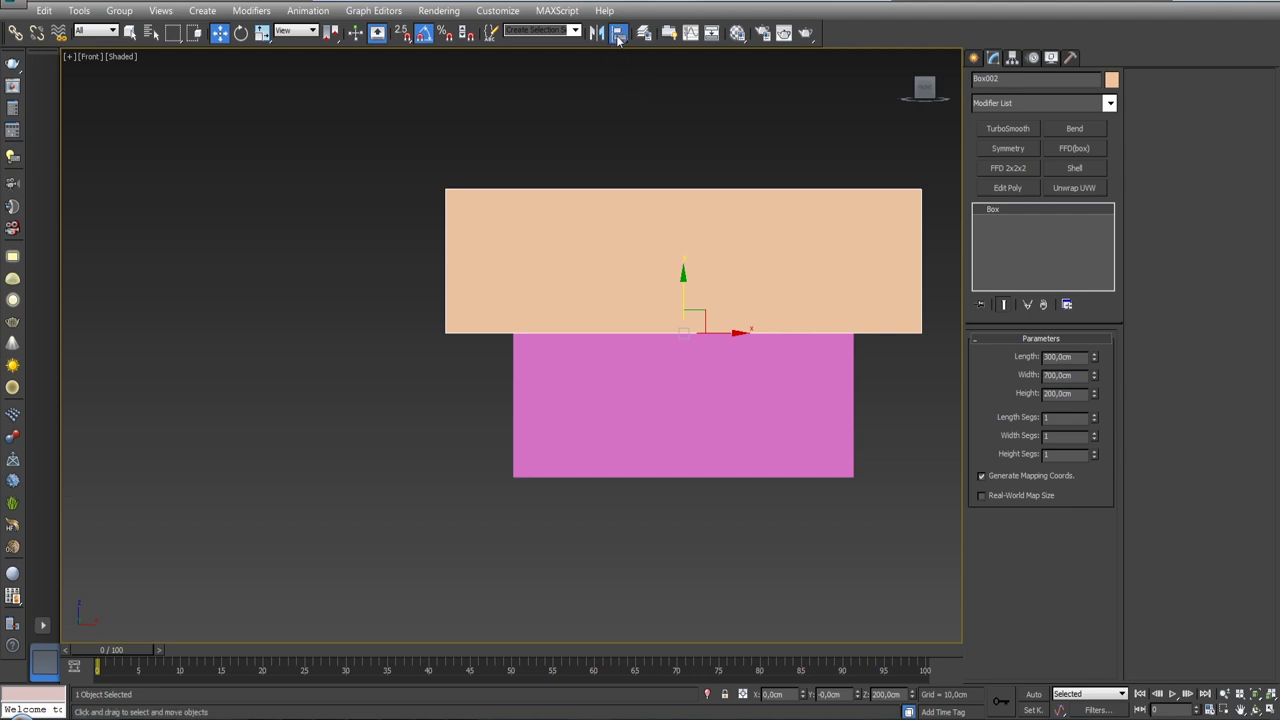
{"action": "left_click", "coordinate": [637, 405]}
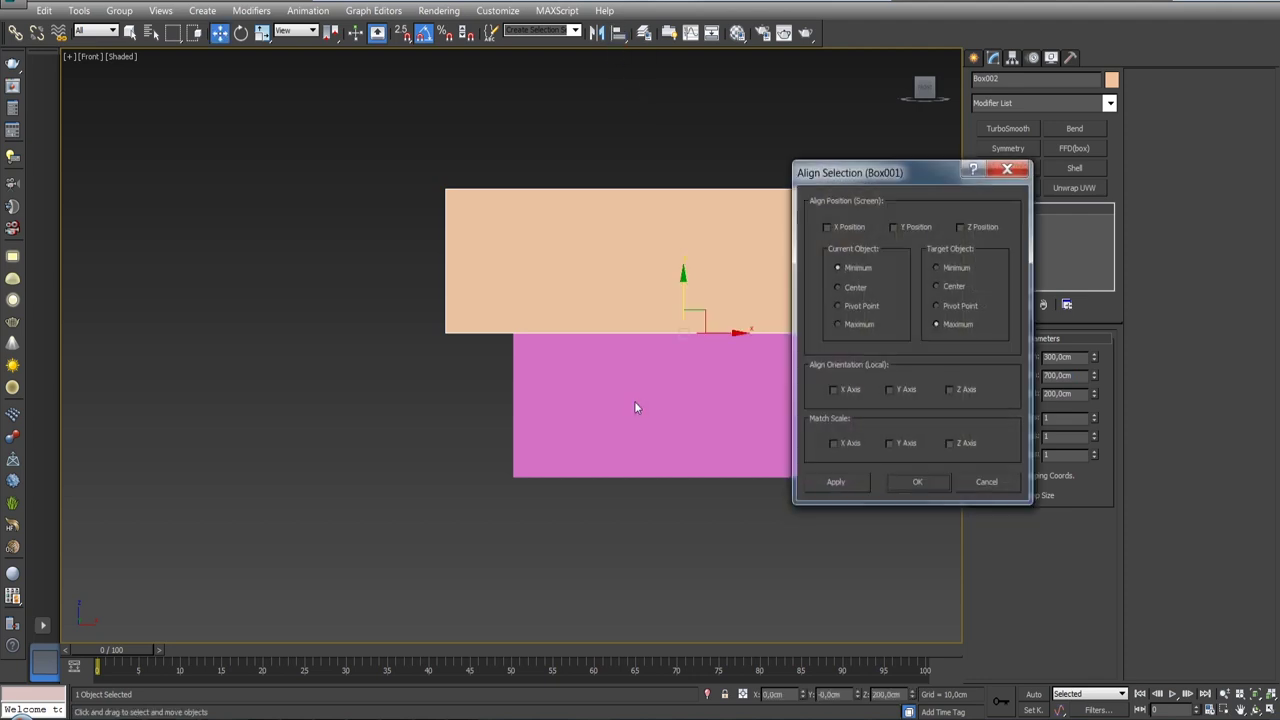
{"action": "left_click", "coordinate": [827, 228]}
{"action": "left_click_drag", "start_coordinate": [887, 175], "coordinate": [952, 181]}
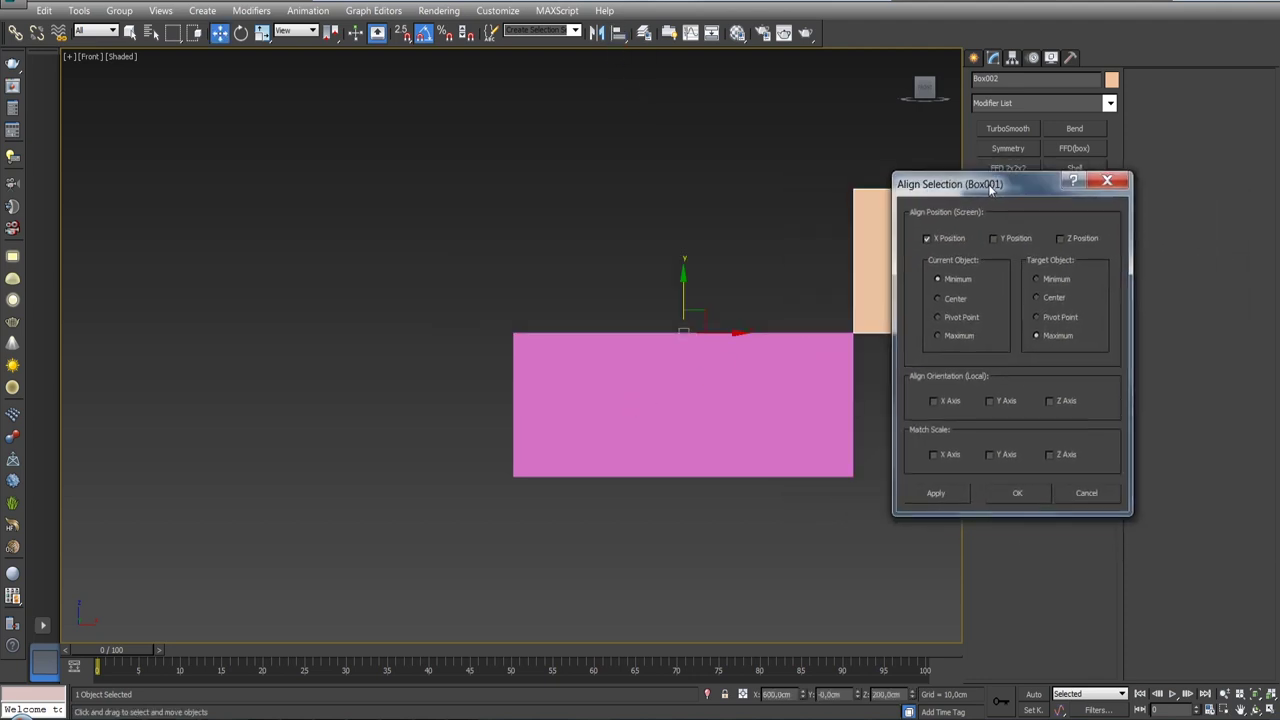
{"action": "left_click", "coordinate": [1003, 273]}
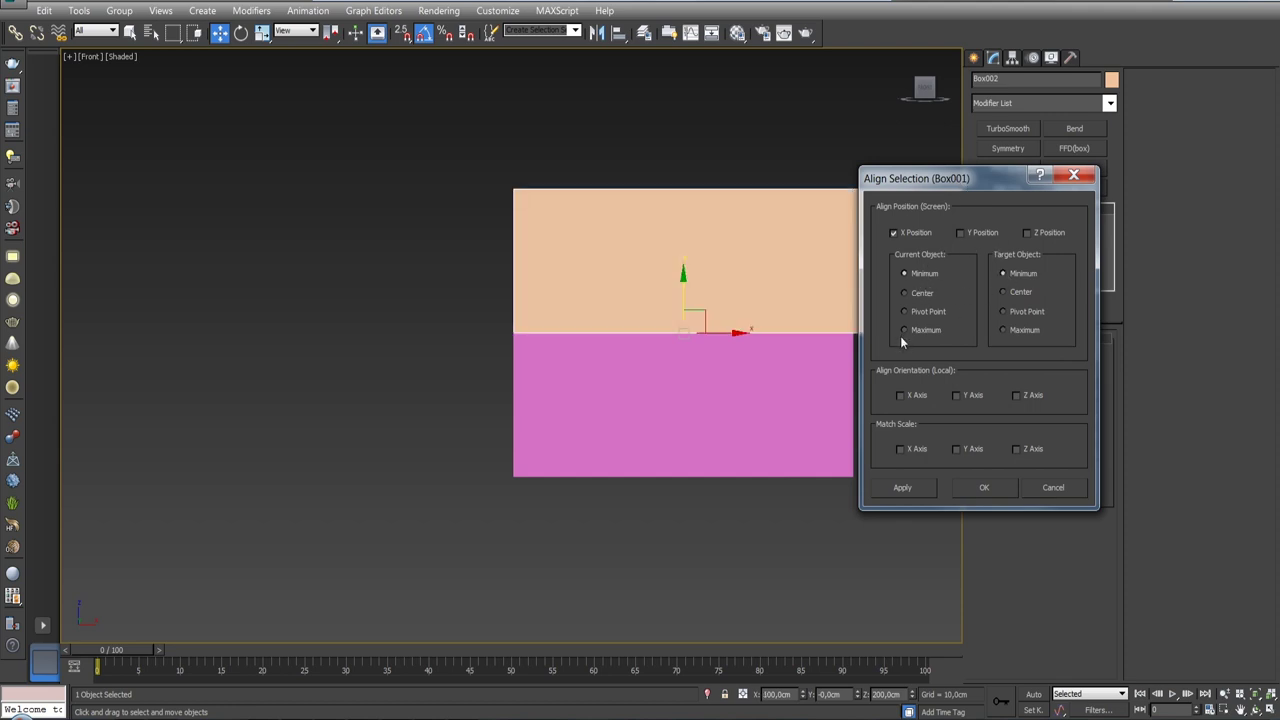
{"action": "left_click", "coordinate": [905, 330]}
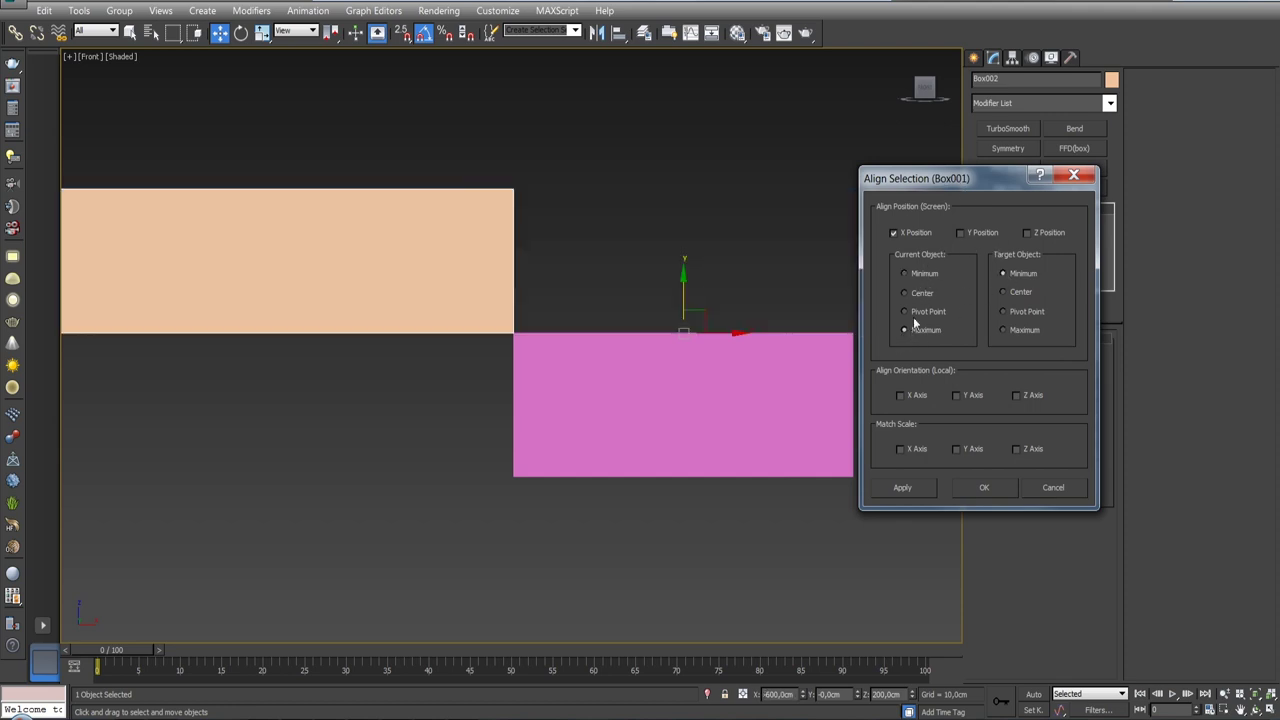
{"action": "left_click", "coordinate": [906, 273]}
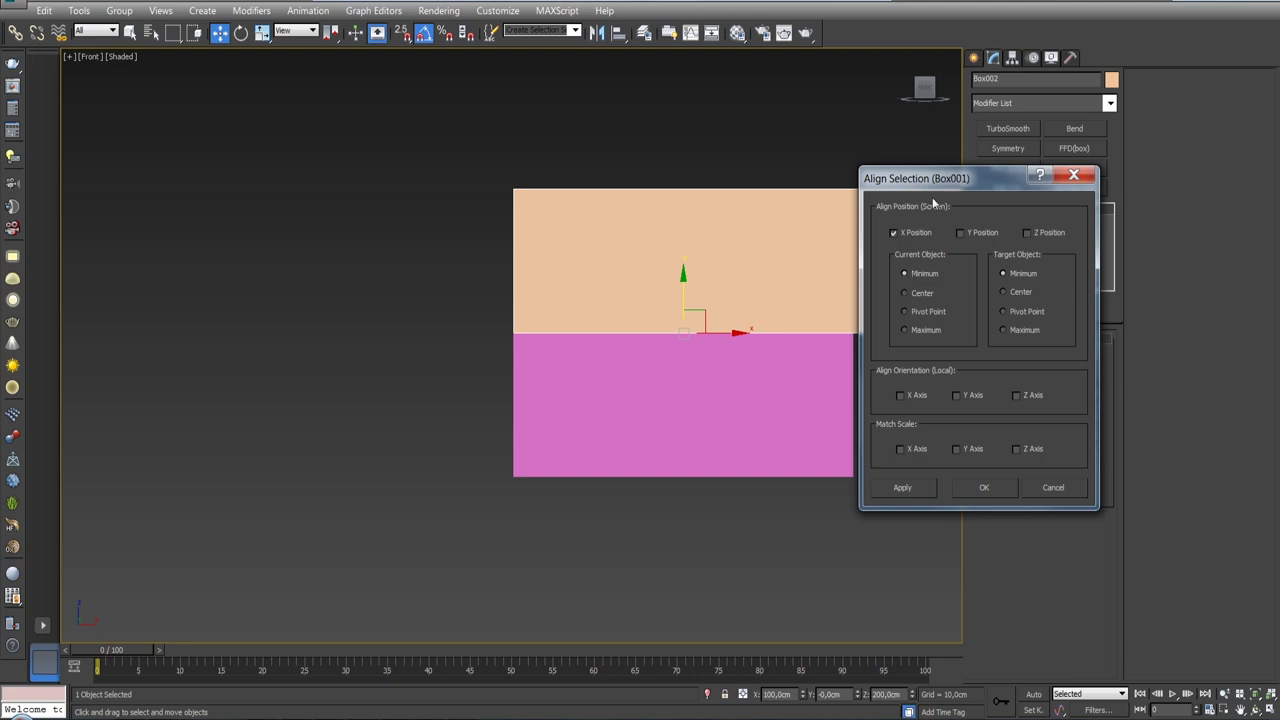
{"action": "left_click_drag", "start_coordinate": [934, 184], "coordinate": [1008, 186]}
{"action": "left_click", "coordinate": [1076, 331]}
{"action": "left_click", "coordinate": [980, 331]}
{"action": "left_click", "coordinate": [992, 488]}
{"action": "left_click", "coordinate": [1046, 486]}
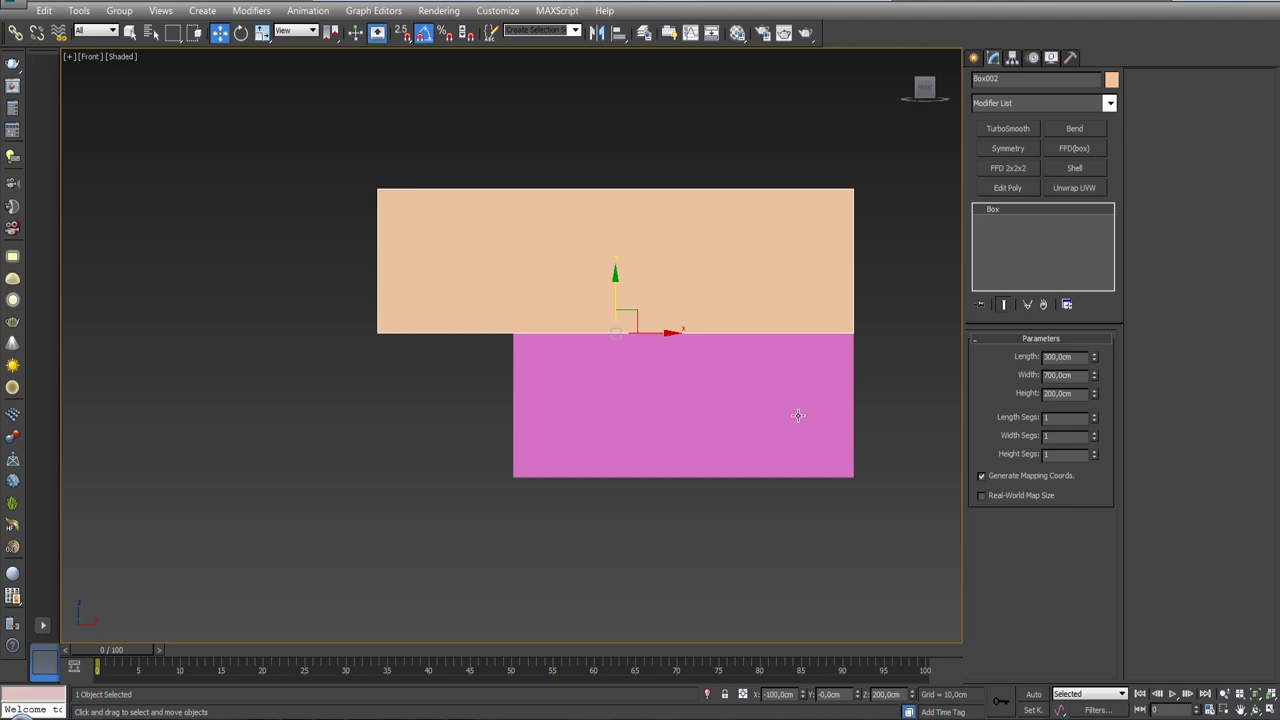
- Add Edit Poly to the peach box, try collapsing its long top edges, then undo
{"action": "mouse_move", "coordinate": [631, 244]}
{"action": "middle_mouse_down", "text": "alt"}
{"action": "mouse_move", "coordinate": [745, 273]}
{"action": "mouse_move", "coordinate": [763, 243]}
{"action": "mouse_move", "coordinate": [729, 251]}
{"action": "middle_mouse_up", "text": "alt"}
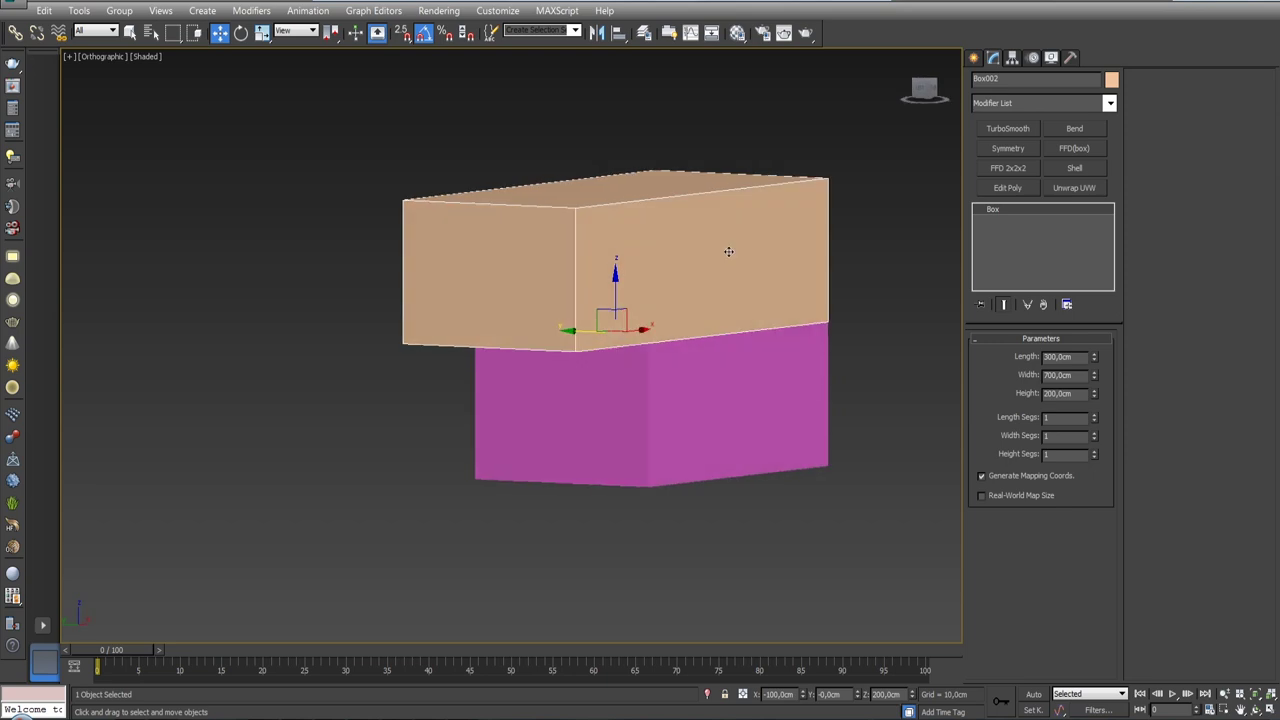
{"action": "left_click", "coordinate": [1006, 188]}
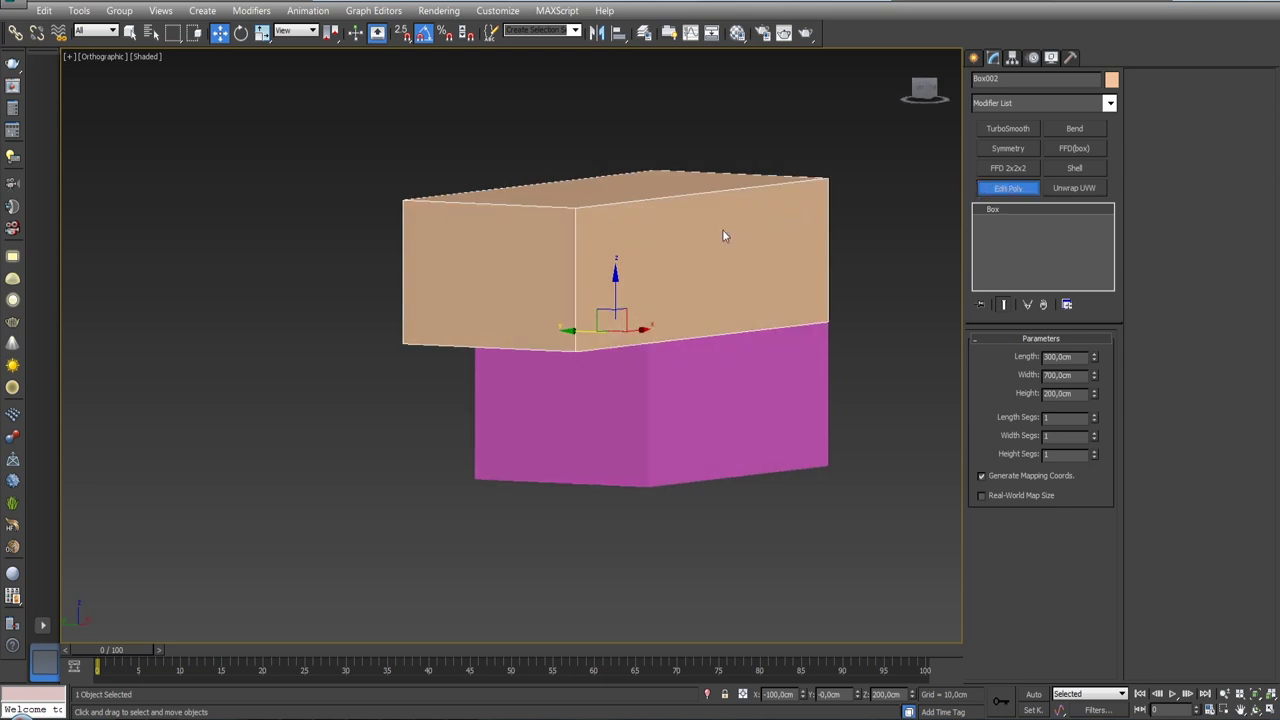
{"action": "mouse_move", "coordinate": [733, 230]}
{"action": "middle_mouse_down", "text": "alt"}
{"action": "mouse_move", "coordinate": [694, 249]}
{"action": "mouse_move", "coordinate": [847, 264]}
{"action": "middle_mouse_up", "text": "alt"}
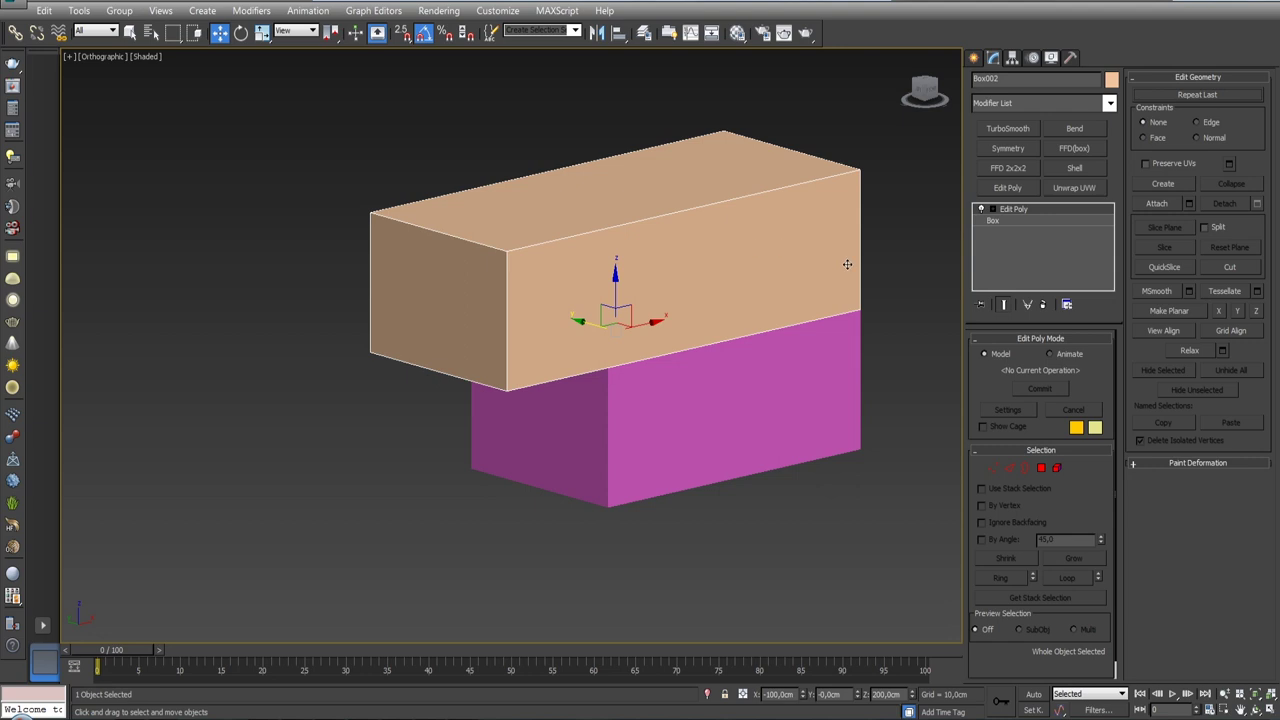
{"action": "left_click", "coordinate": [1041, 467]}
{"action": "left_click", "coordinate": [650, 202]}
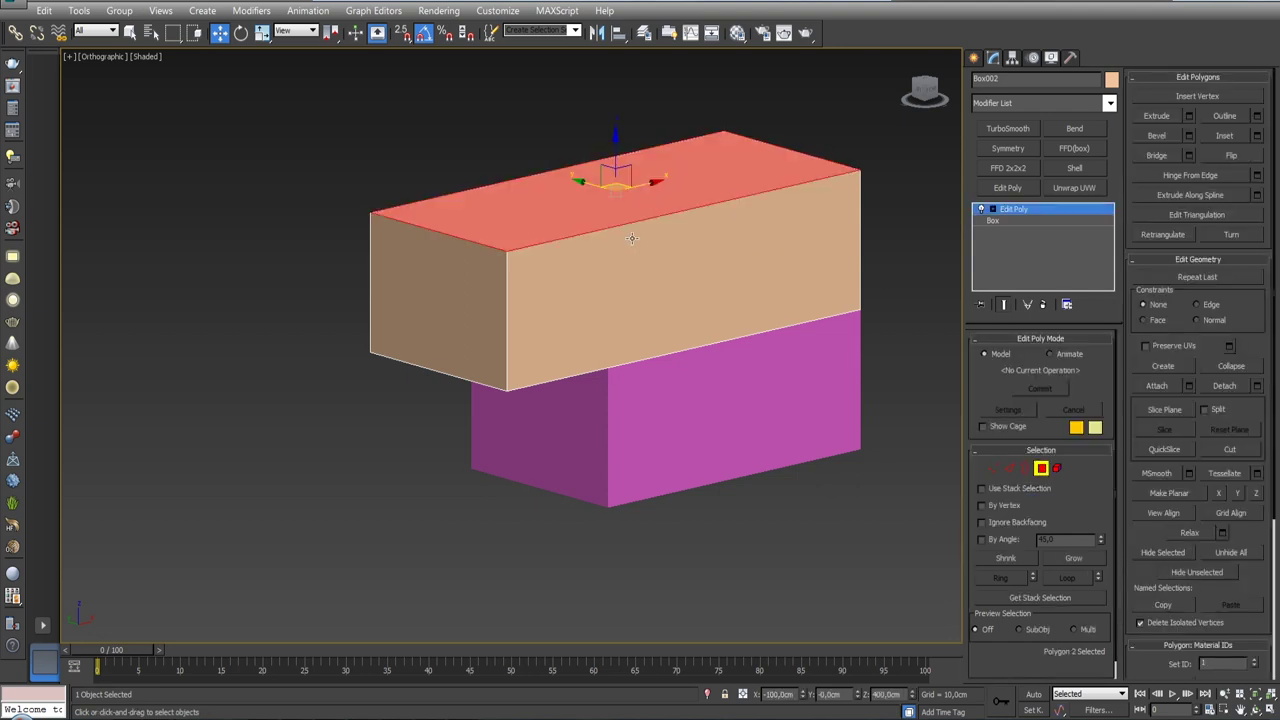
{"action": "key", "text": "2"}
{"action": "left_click", "coordinate": [630, 221]}
{"action": "left_click", "coordinate": [522, 179], "text": "ctrl"}
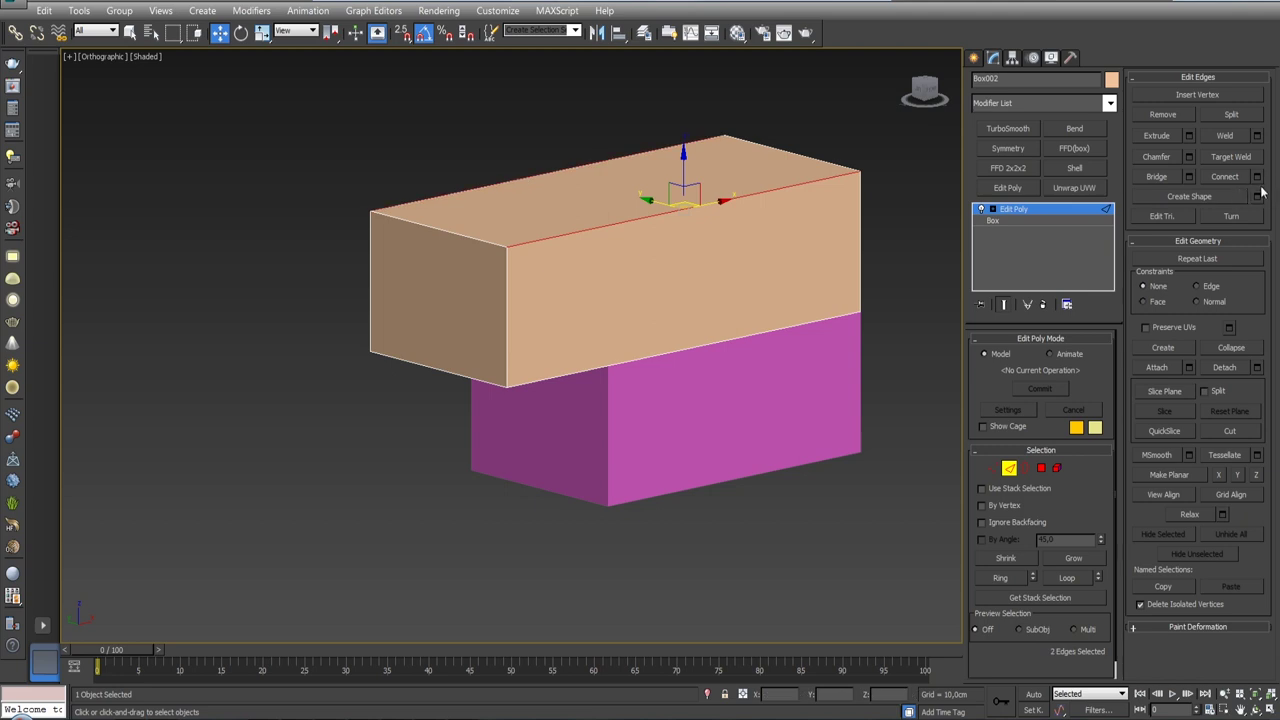
{"action": "left_click", "coordinate": [1250, 348]}
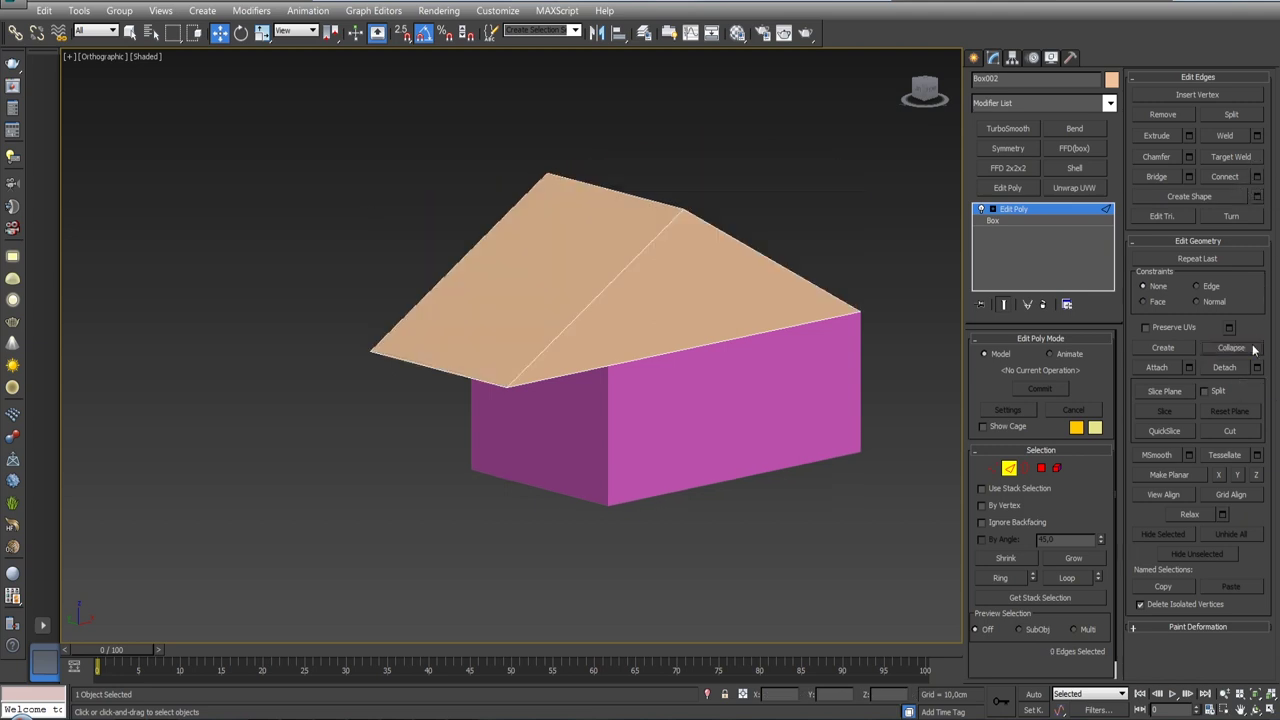
{"action": "key", "text": "ctrl+z"}
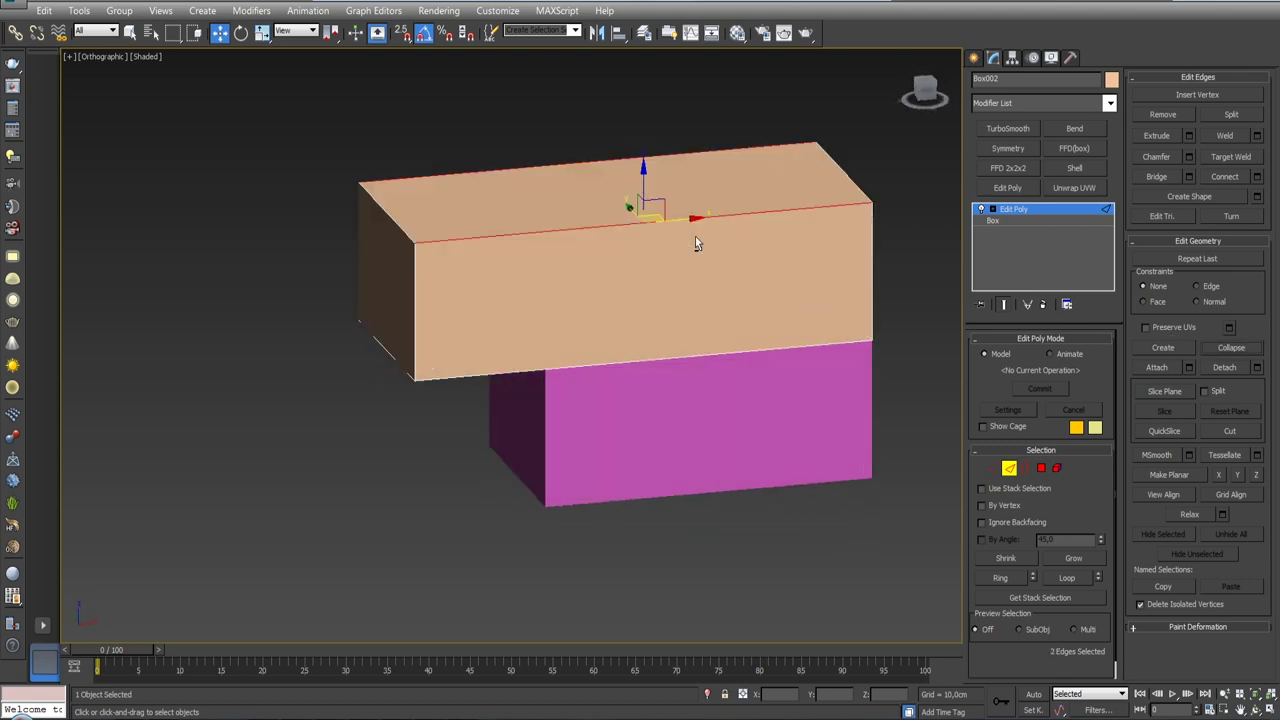
- Collapse the two short top edges into a ridge running along the roof's length
{"action": "left_click", "coordinate": [382, 208]}
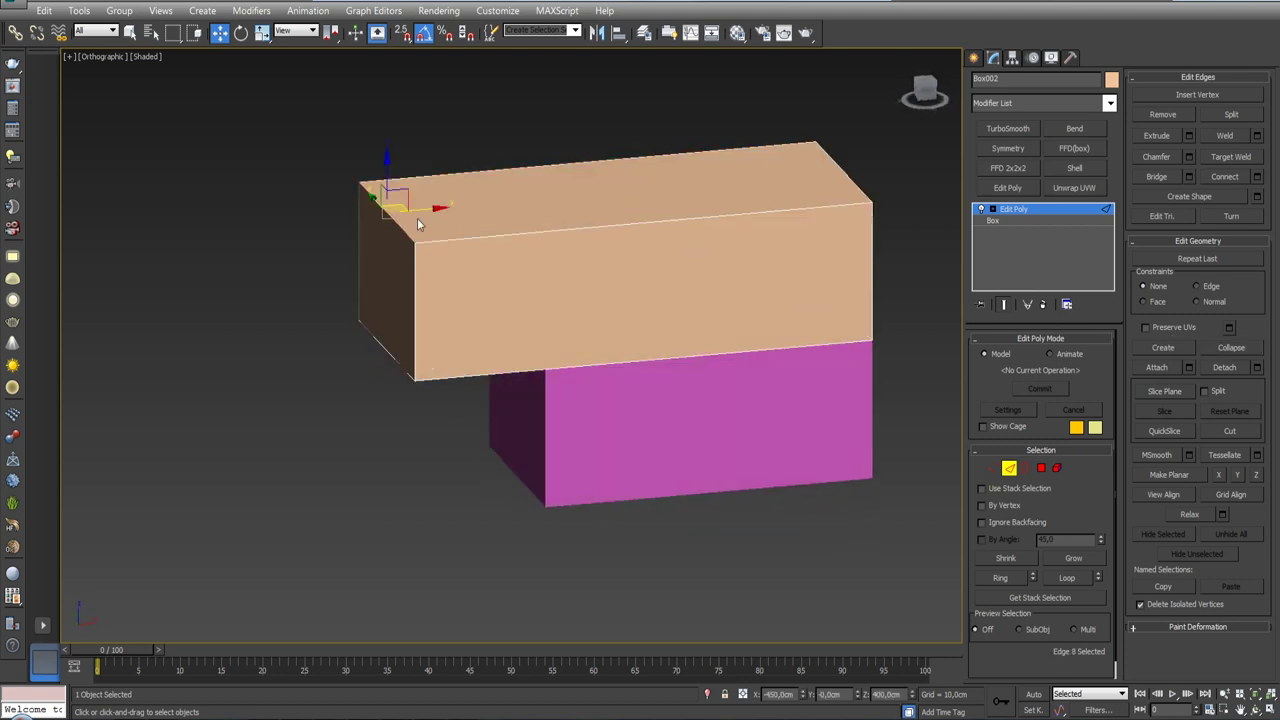
{"action": "left_click", "coordinate": [857, 184], "text": "ctrl"}
{"action": "left_click", "coordinate": [1250, 348]}
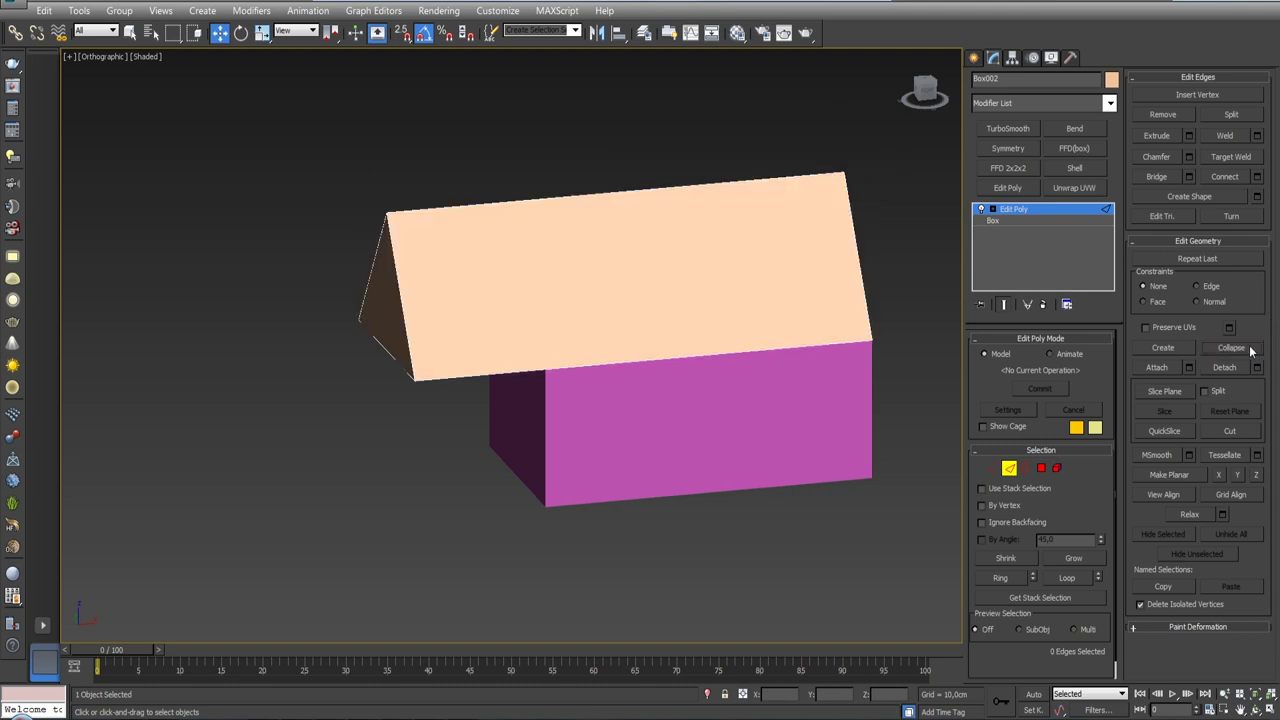
{"action": "mouse_move", "coordinate": [730, 250]}
{"action": "middle_mouse_down", "text": "alt"}
{"action": "mouse_move", "coordinate": [745, 240]}
{"action": "mouse_move", "coordinate": [686, 280]}
{"action": "mouse_move", "coordinate": [616, 249]}
{"action": "mouse_move", "coordinate": [686, 243]}
{"action": "mouse_move", "coordinate": [731, 268]}
{"action": "mouse_move", "coordinate": [717, 277]}
{"action": "mouse_move", "coordinate": [717, 214]}
{"action": "mouse_move", "coordinate": [722, 239]}
{"action": "middle_mouse_up", "text": "alt"}
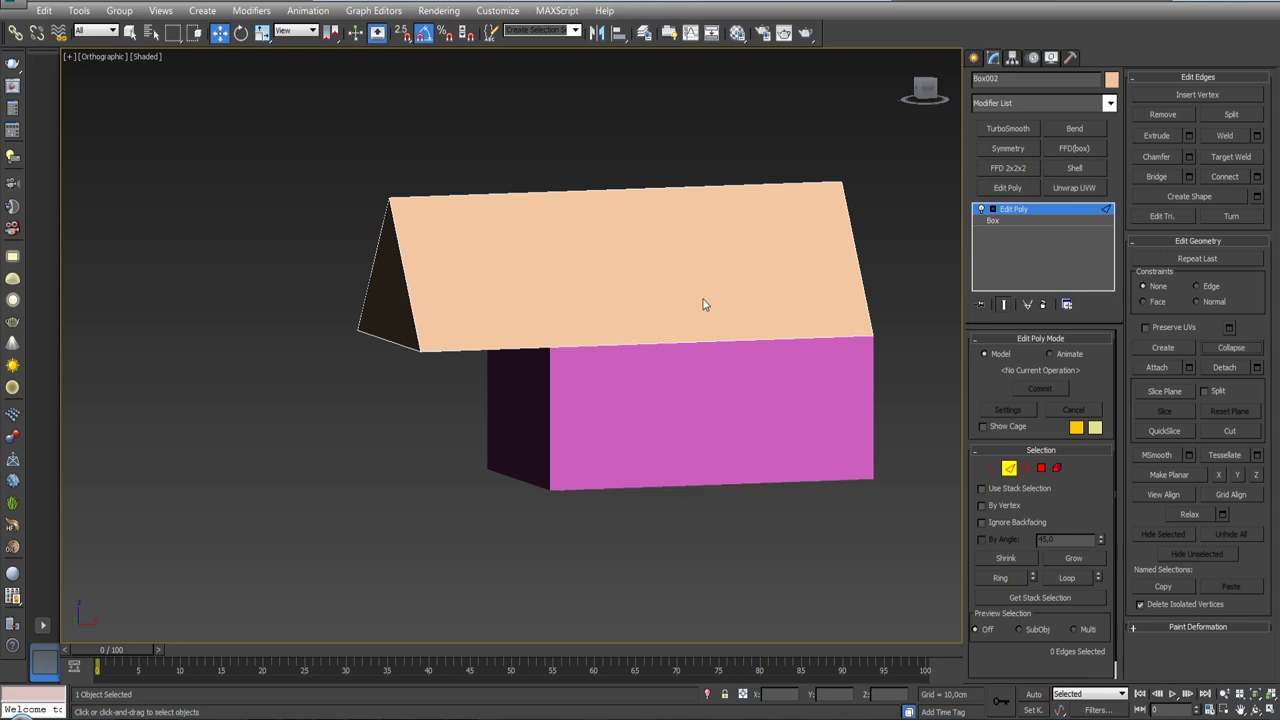
{"action": "middle_click_drag", "start_coordinate": [706, 372], "coordinate": [712, 277]}
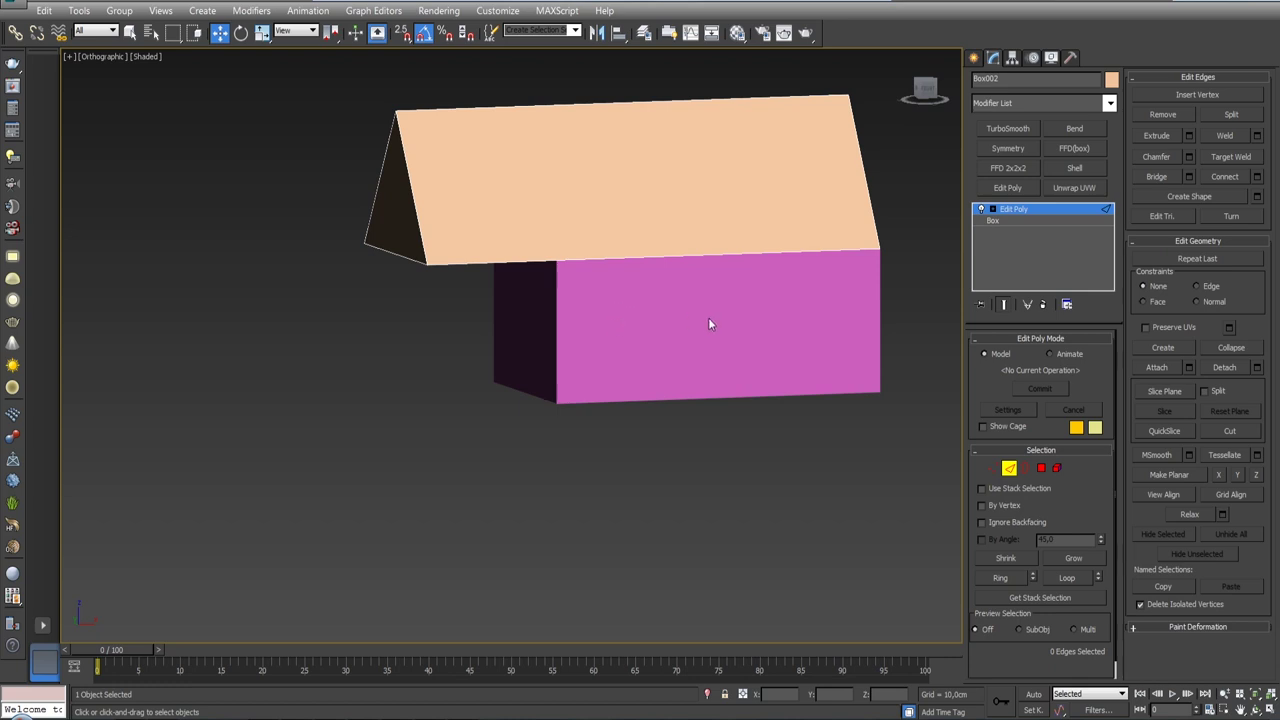
{"action": "mouse_move", "coordinate": [708, 324]}
{"action": "middle_mouse_down"}
{"action": "mouse_move", "coordinate": [686, 306]}
{"action": "mouse_move", "coordinate": [688, 360]}
{"action": "middle_mouse_up"}
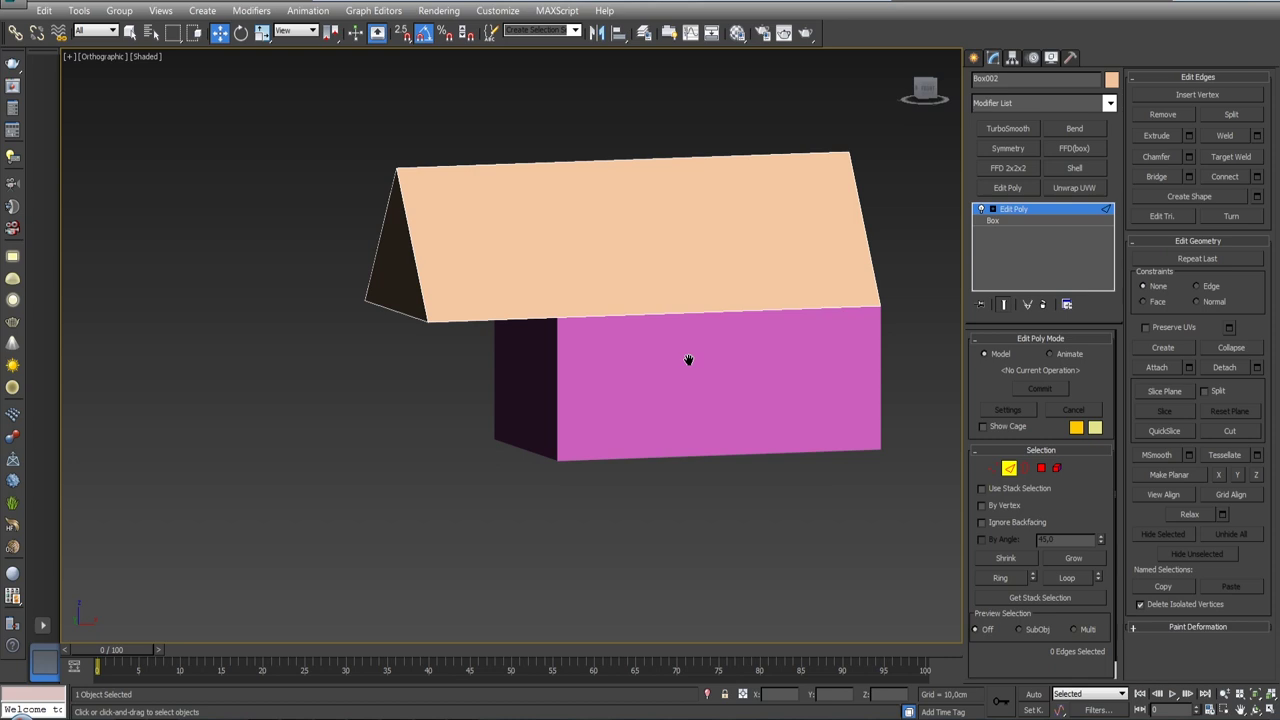
{"action": "mouse_move", "coordinate": [688, 360]}
{"action": "middle_mouse_down", "text": "alt"}
{"action": "mouse_move", "coordinate": [659, 357]}
{"action": "mouse_move", "coordinate": [701, 365]}
{"action": "mouse_move", "coordinate": [664, 357]}
{"action": "middle_mouse_up", "text": "alt"}
- Connect the selected roof edges with a new loop using pinch 0 and slide -68
{"action": "left_click", "coordinate": [1037, 229]}
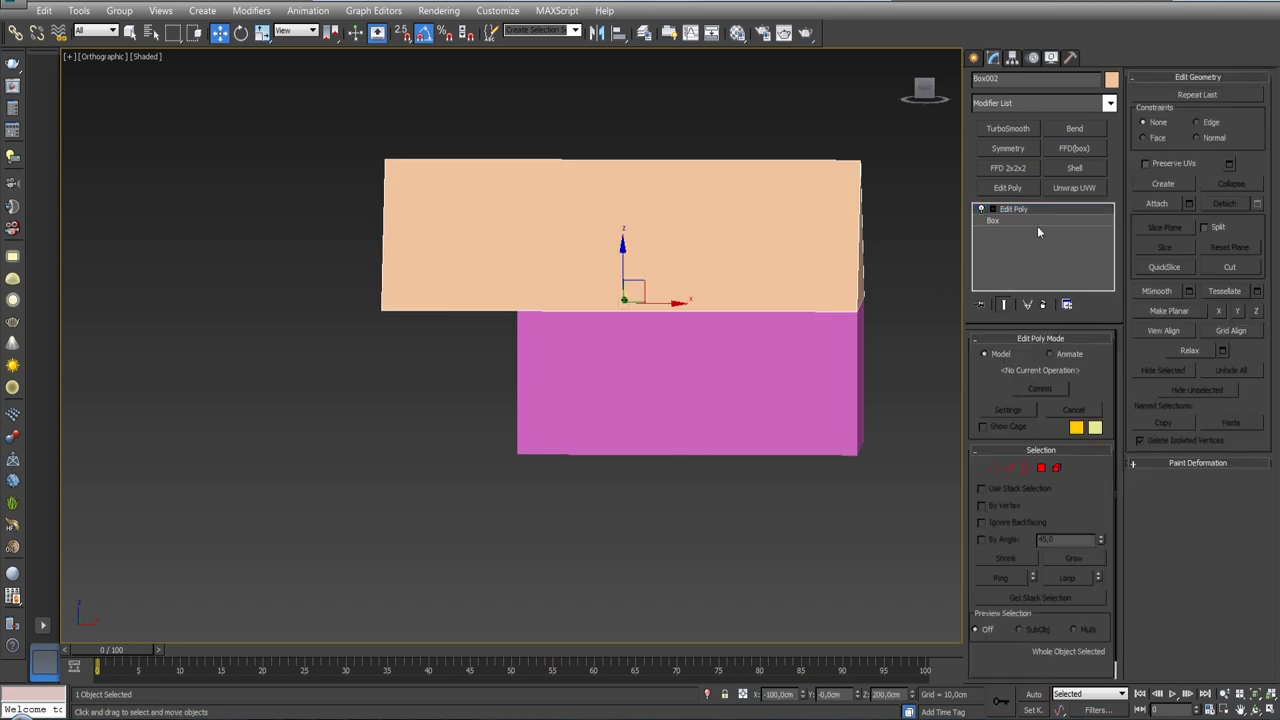
{"action": "left_click", "coordinate": [1009, 467]}
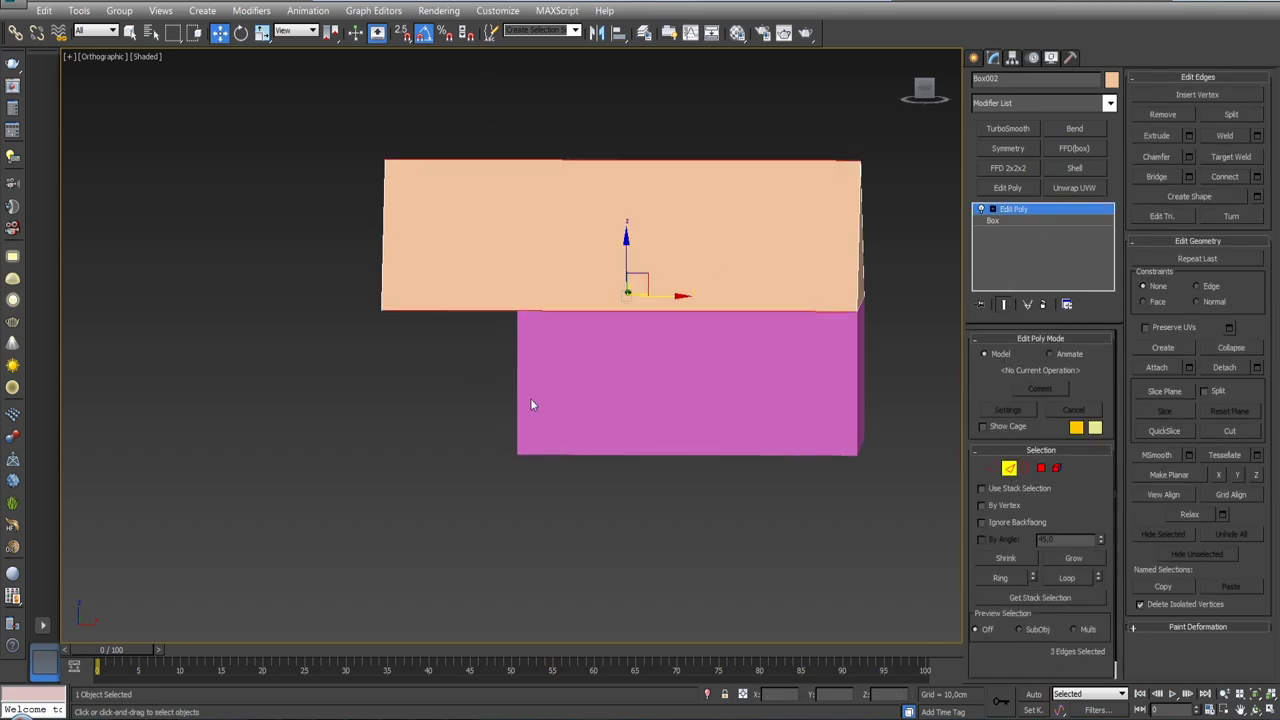
{"action": "left_click", "coordinate": [1256, 176]}
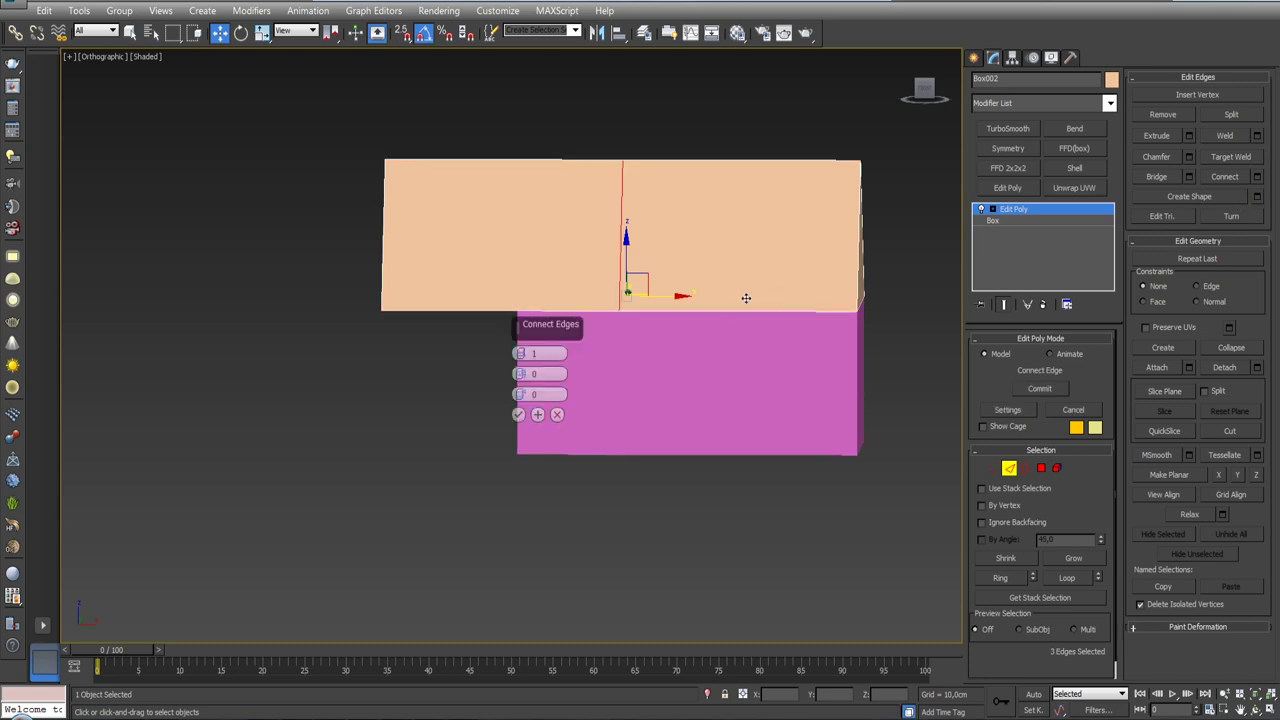
{"action": "mouse_move", "coordinate": [540, 373]}
{"action": "left_mouse_down"}
{"action": "mouse_move", "coordinate": [547, 333]}
{"action": "mouse_move", "coordinate": [225, 238]}
{"action": "left_mouse_up"}
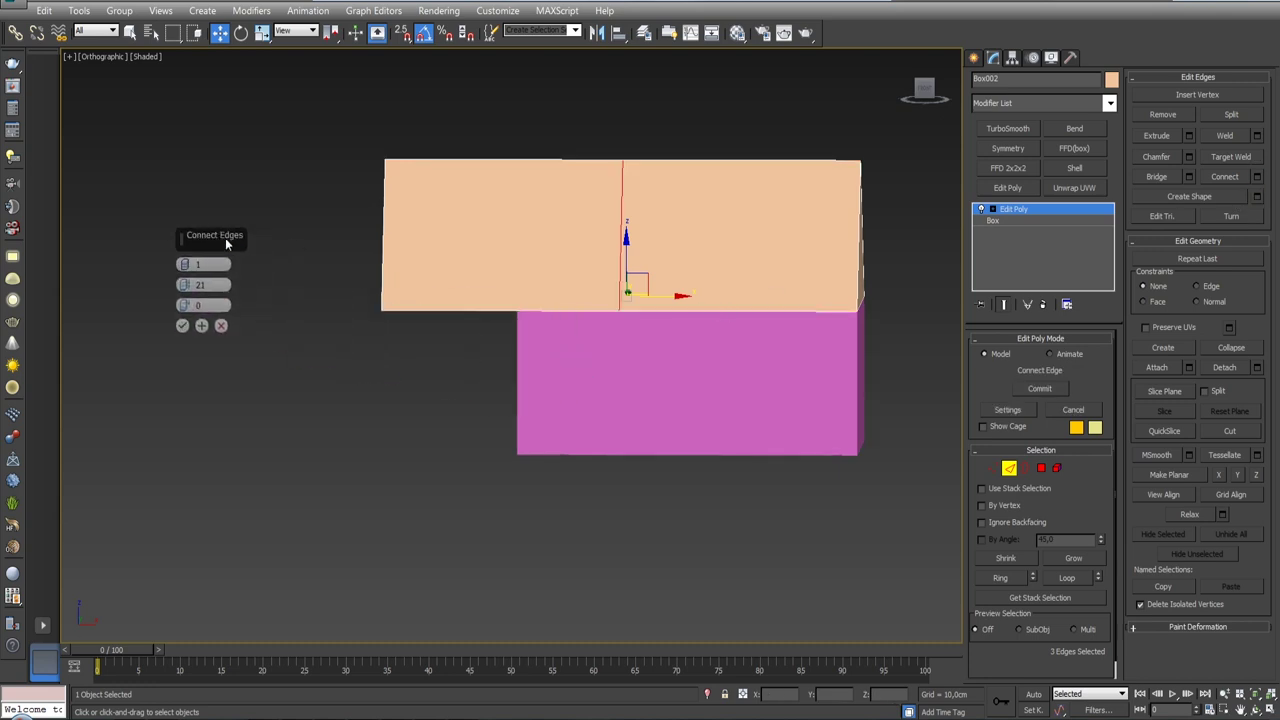
{"action": "right_click", "coordinate": [184, 285]}
{"action": "mouse_move", "coordinate": [184, 305]}
{"action": "left_mouse_down"}
{"action": "mouse_move", "coordinate": [277, 520]}
{"action": "mouse_move", "coordinate": [280, 503]}
{"action": "left_mouse_up"}
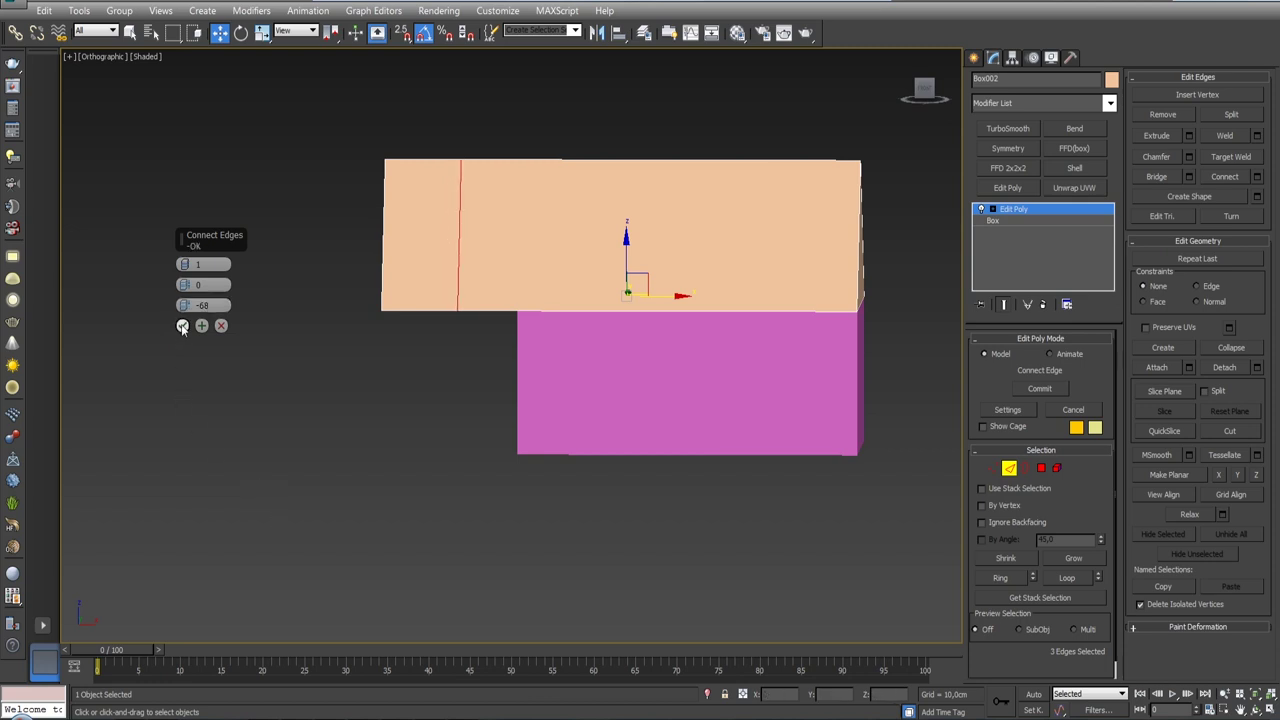
{"action": "left_click", "coordinate": [182, 326]}
- Chamfer the new roof edge loop by 70 cm into two parallel edges
{"action": "left_click", "coordinate": [1189, 156]}
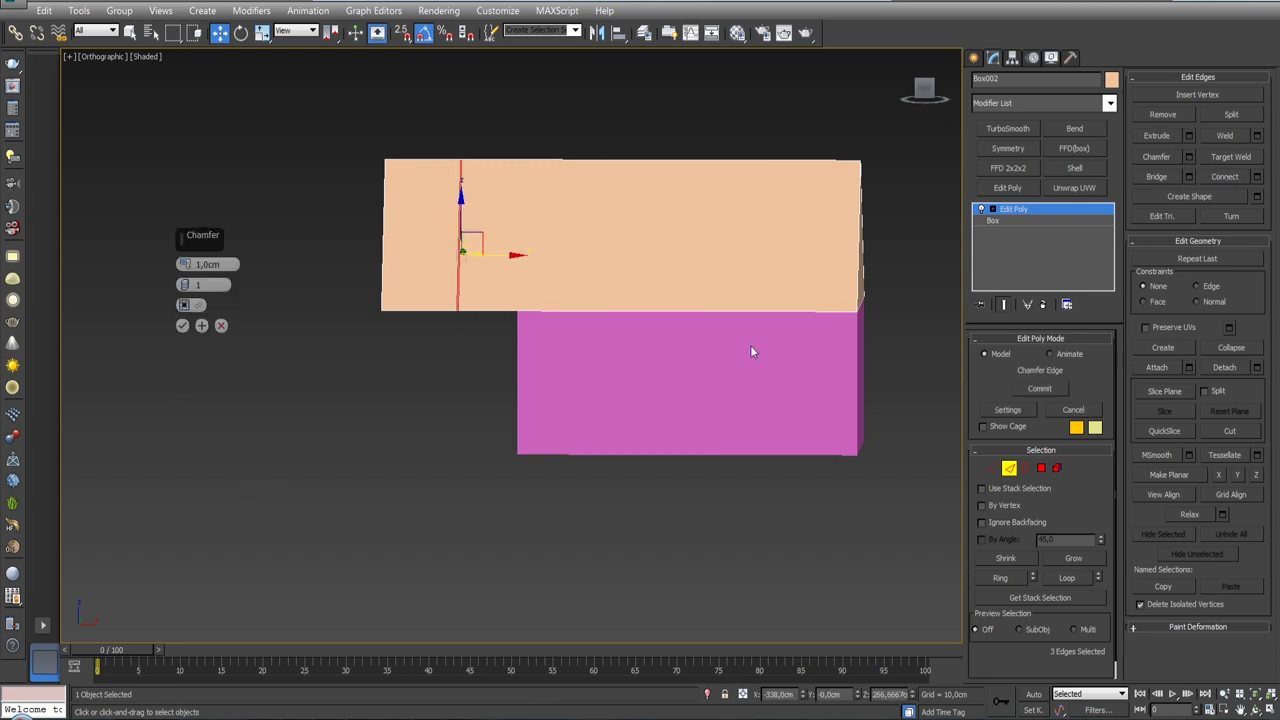
{"action": "left_click_drag", "start_coordinate": [184, 264], "coordinate": [185, 212]}
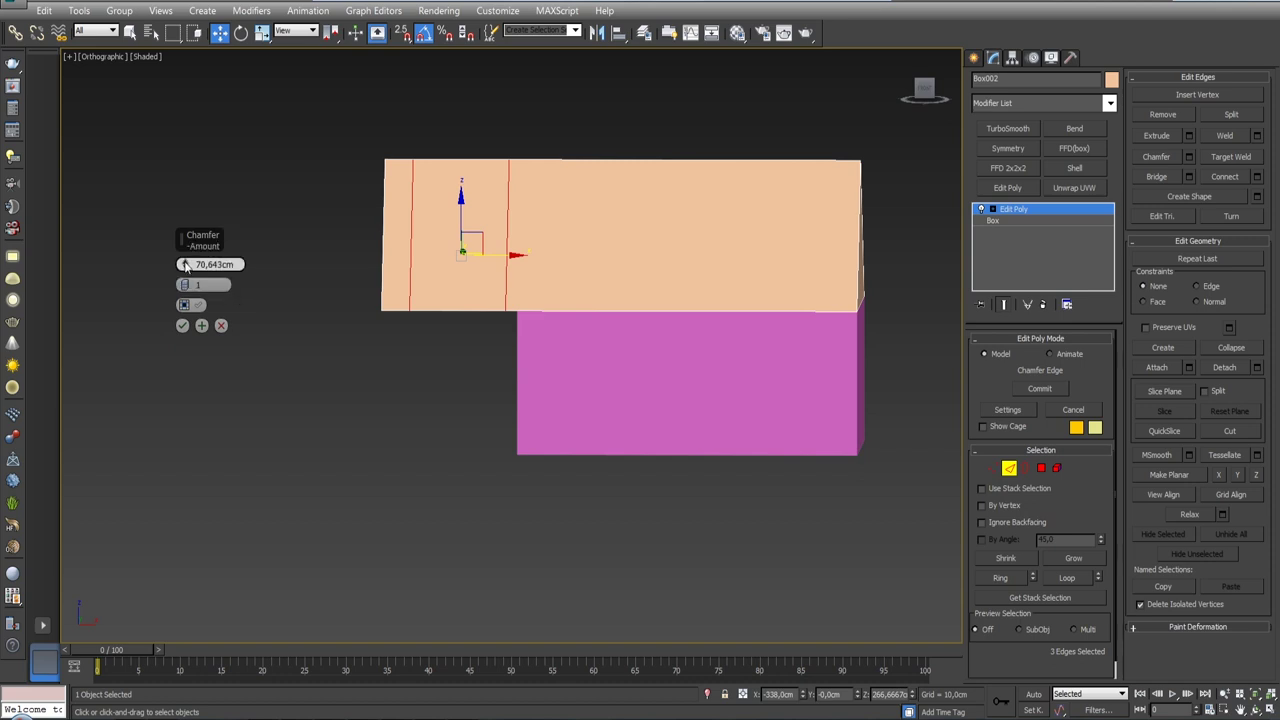
{"action": "left_click_drag", "start_coordinate": [184, 264], "coordinate": [184, 252]}
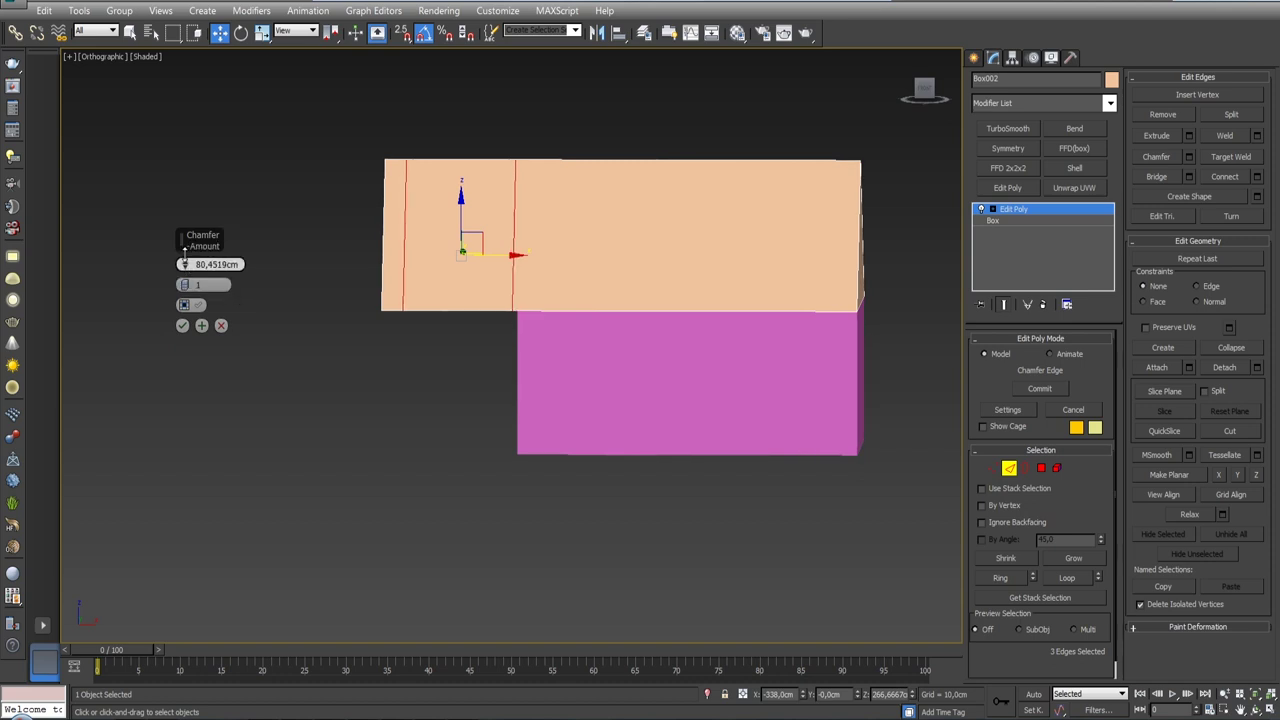
{"action": "left_click_drag", "start_coordinate": [184, 252], "coordinate": [184, 249]}
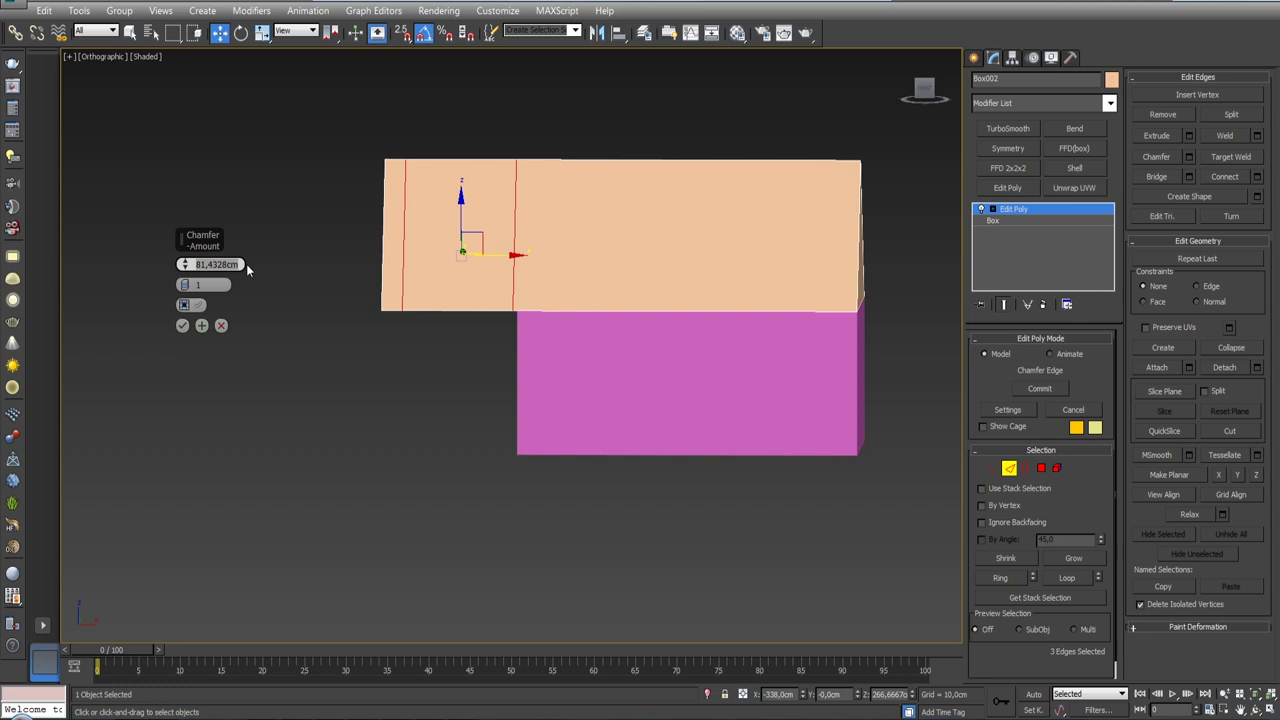
{"action": "type", "text": "70"}
{"action": "key", "text": "Return"}
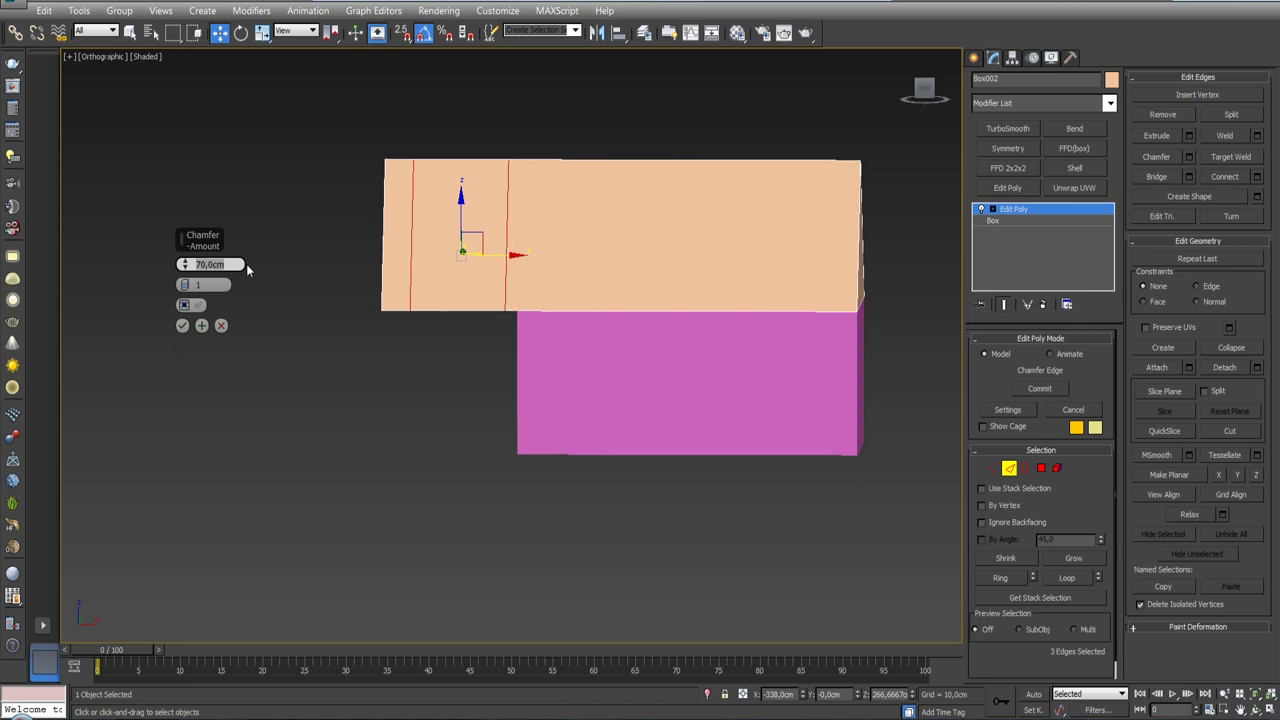
{"action": "left_click", "coordinate": [183, 325]}
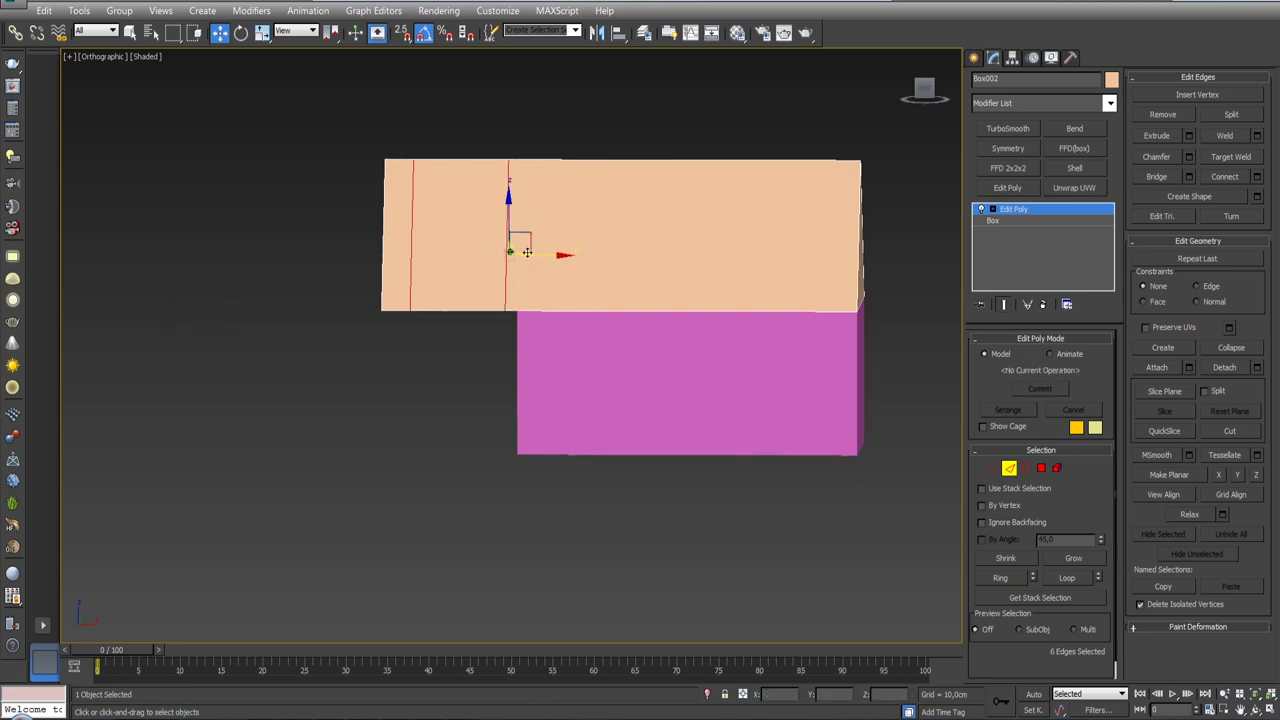
- Move the chamfered edges right in Front view, then reopen Chamfer settings and undo both changes
{"action": "key", "text": "z"}
{"action": "scroll", "coordinate": [686, 296], "scroll_direction": "down", "scroll_amount": 5}
{"action": "middle_click_drag", "start_coordinate": [686, 296], "coordinate": [572, 288]}
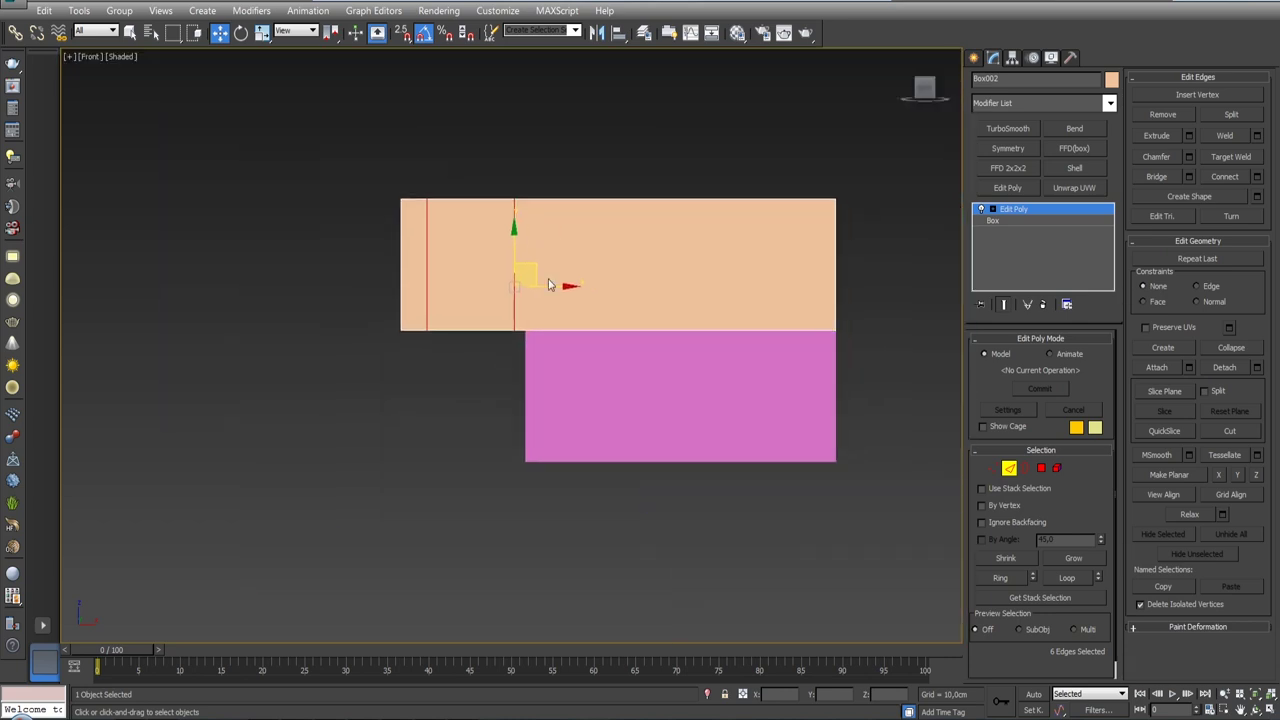
{"action": "left_click_drag", "start_coordinate": [557, 285], "coordinate": [600, 287]}
{"action": "left_click", "coordinate": [1189, 156]}
{"action": "key", "text": "ctrl+z"}
{"action": "key", "text": "ctrl+z"}
{"action": "key", "text": "ctrl+z"}
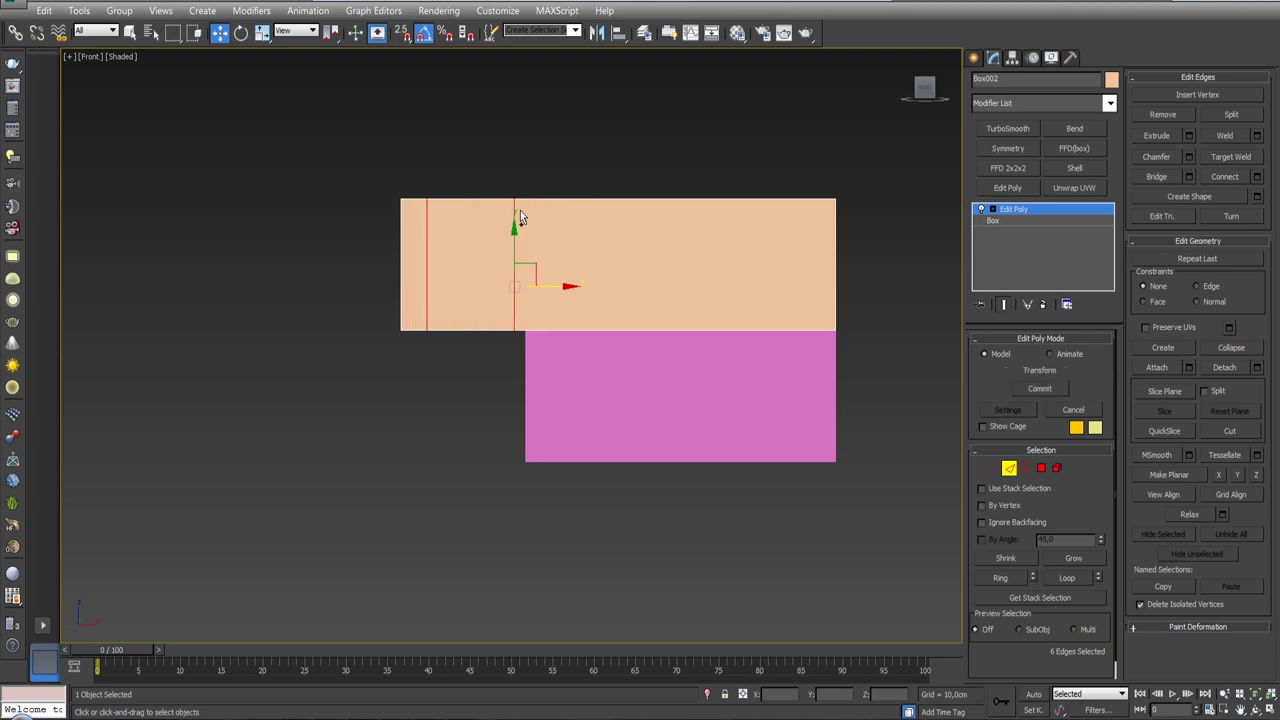
{"action": "key", "text": "ctrl+z"}
{"action": "key", "text": "ctrl+z"}
{"action": "key", "text": "ctrl+z"}
- Chamfer the roof's edge loop by 90 cm into two parallel loops
{"action": "left_click", "coordinate": [1189, 156]}
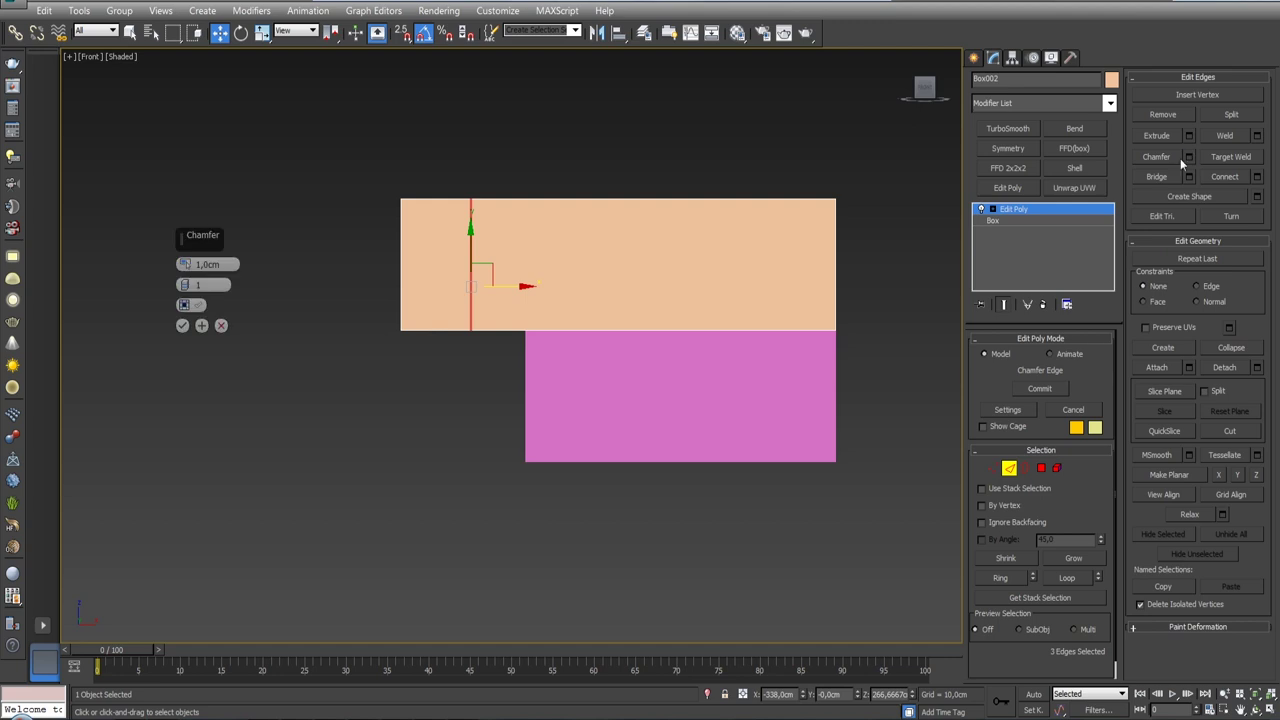
{"action": "double_click", "coordinate": [207, 264]}
{"action": "type", "text": "90"}
{"action": "key", "text": "Return"}
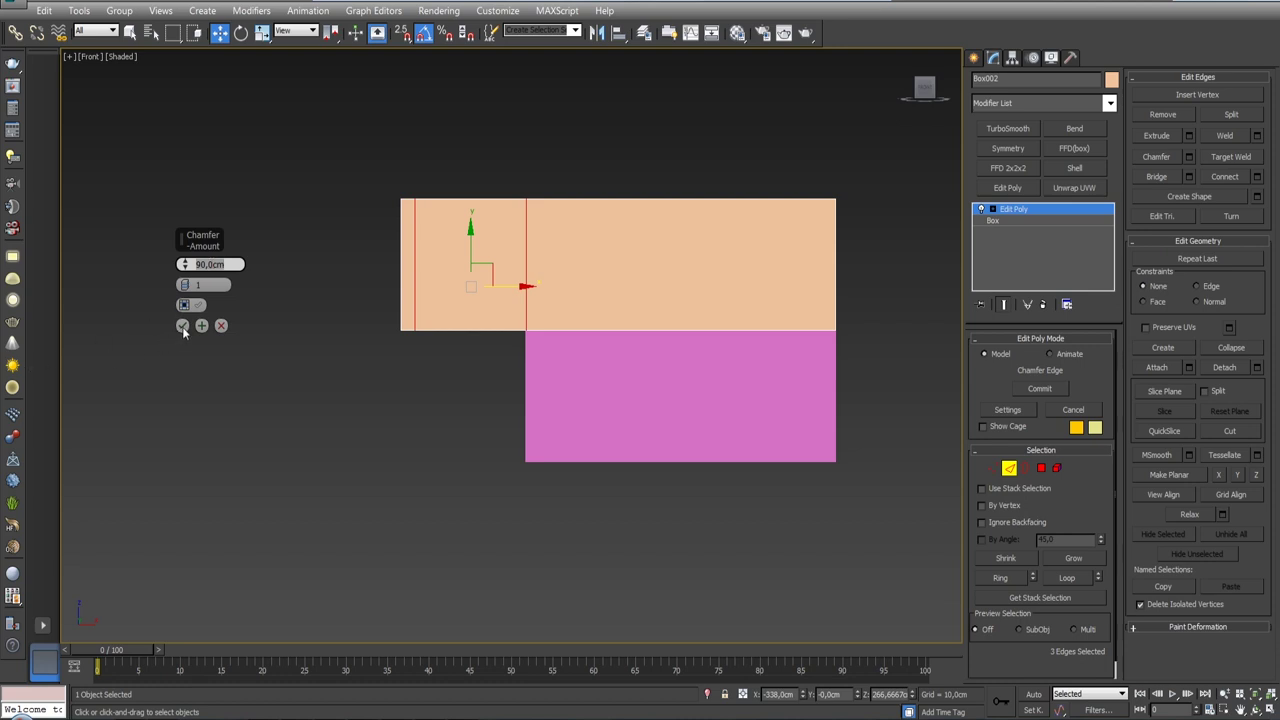
{"action": "left_click", "coordinate": [183, 325]}
- Shift the two chamfered edge loops slightly right along X
{"action": "left_click_drag", "start_coordinate": [568, 287], "coordinate": [590, 286]}
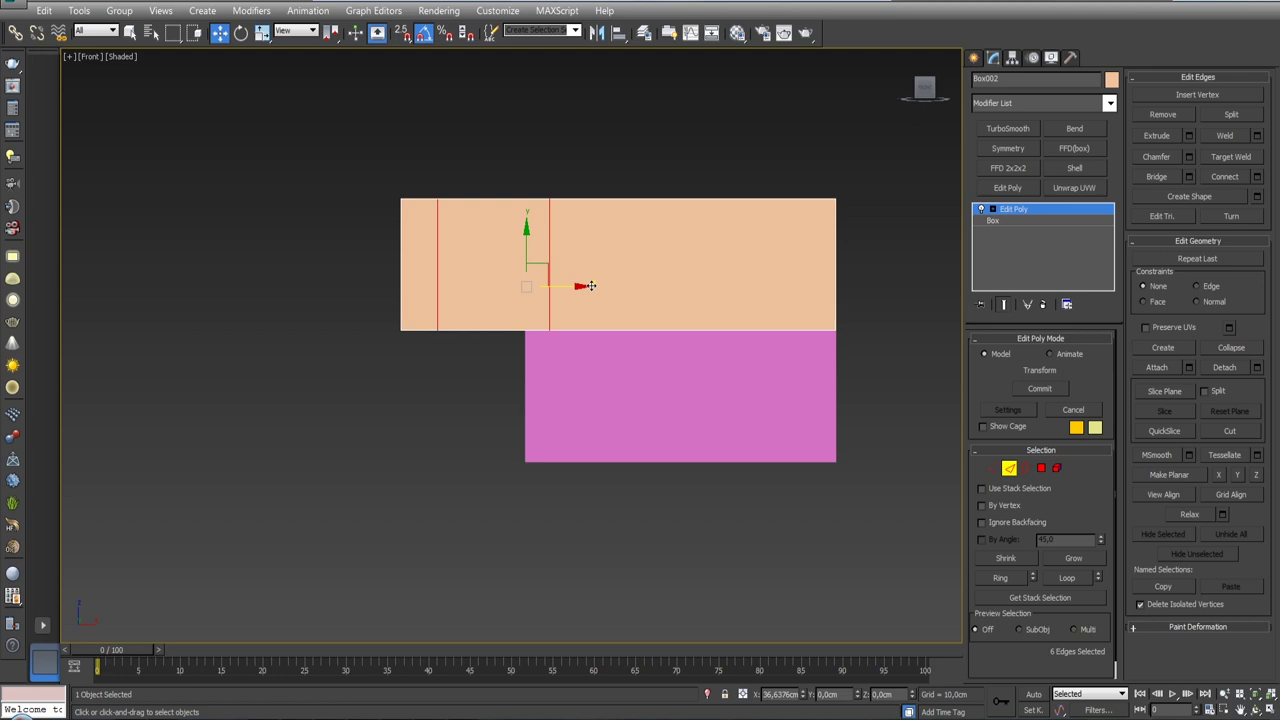
{"action": "mouse_move", "coordinate": [590, 286]}
{"action": "middle_mouse_down", "text": "alt"}
{"action": "mouse_move", "coordinate": [691, 257]}
{"action": "mouse_move", "coordinate": [698, 343]}
{"action": "mouse_move", "coordinate": [615, 358]}
{"action": "mouse_move", "coordinate": [653, 351]}
{"action": "middle_mouse_up", "text": "alt"}
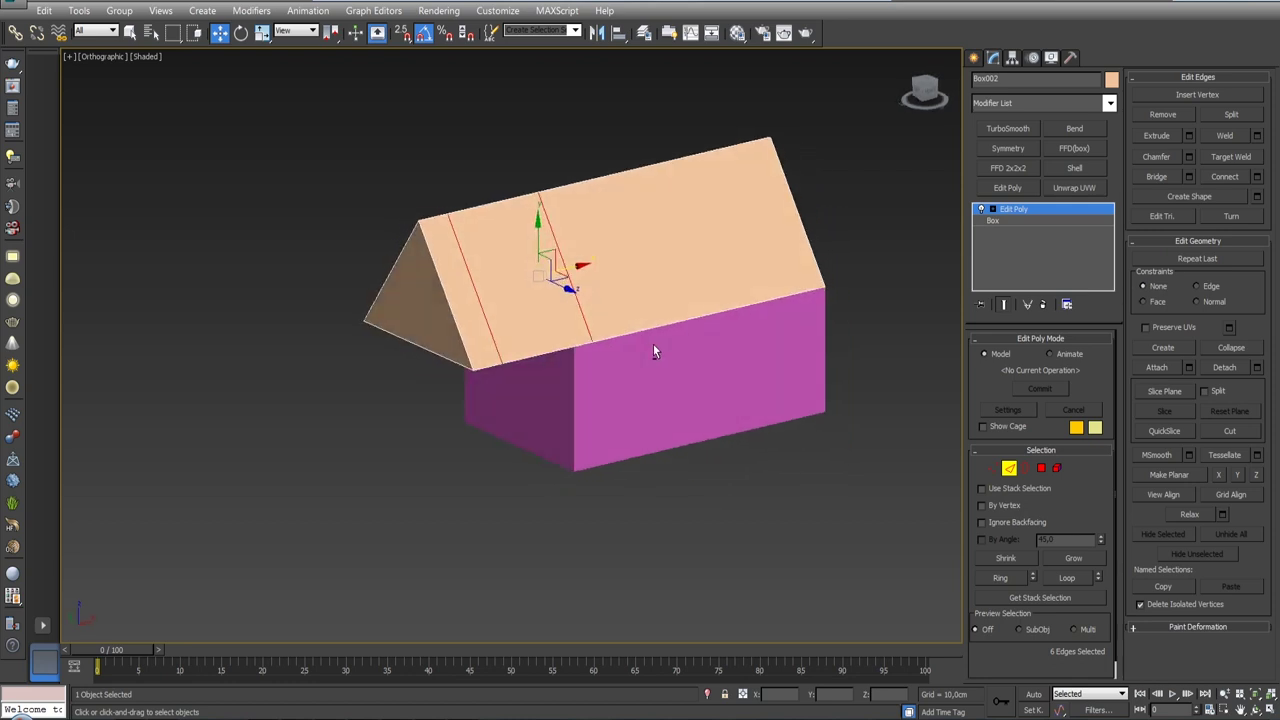
{"action": "mouse_move", "coordinate": [654, 347]}
{"action": "middle_mouse_down", "text": "alt"}
{"action": "mouse_move", "coordinate": [666, 341]}
{"action": "mouse_move", "coordinate": [650, 340]}
{"action": "middle_mouse_up", "text": "alt"}
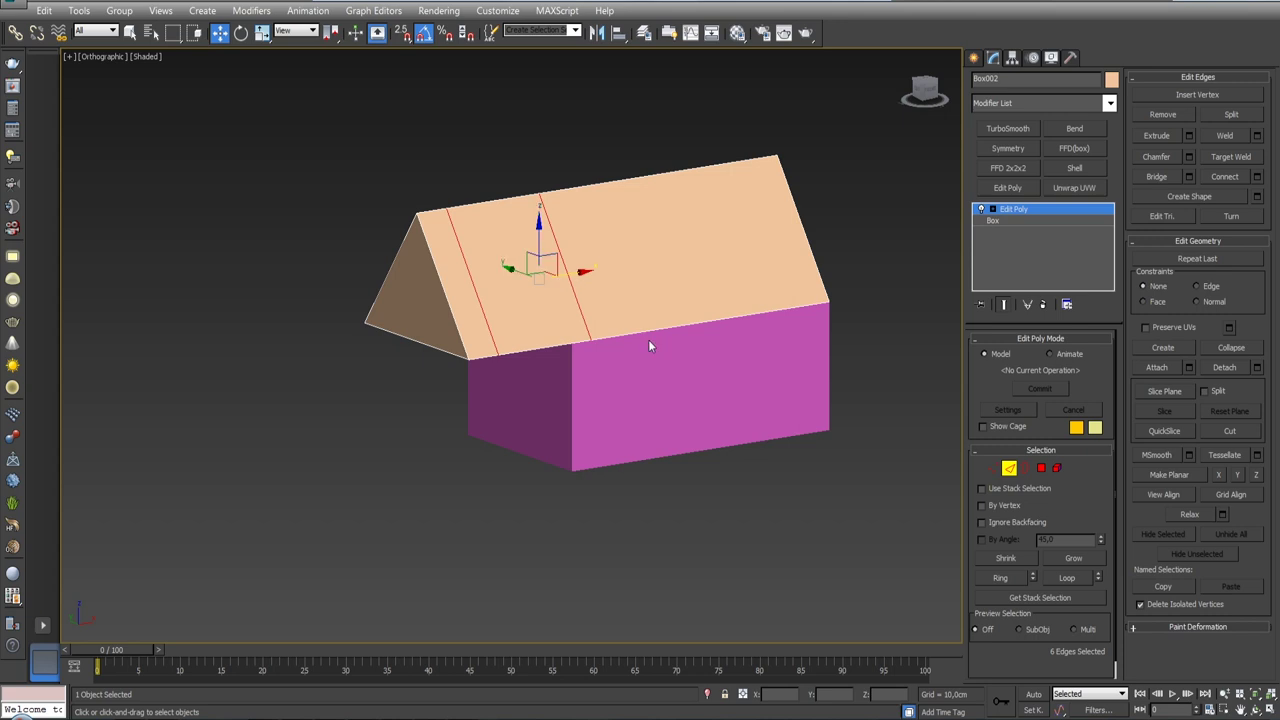
- Detach a clone of the roof strip between the loops as Object001
{"action": "middle_click_drag", "start_coordinate": [593, 339], "coordinate": [606, 332], "text": "alt"}
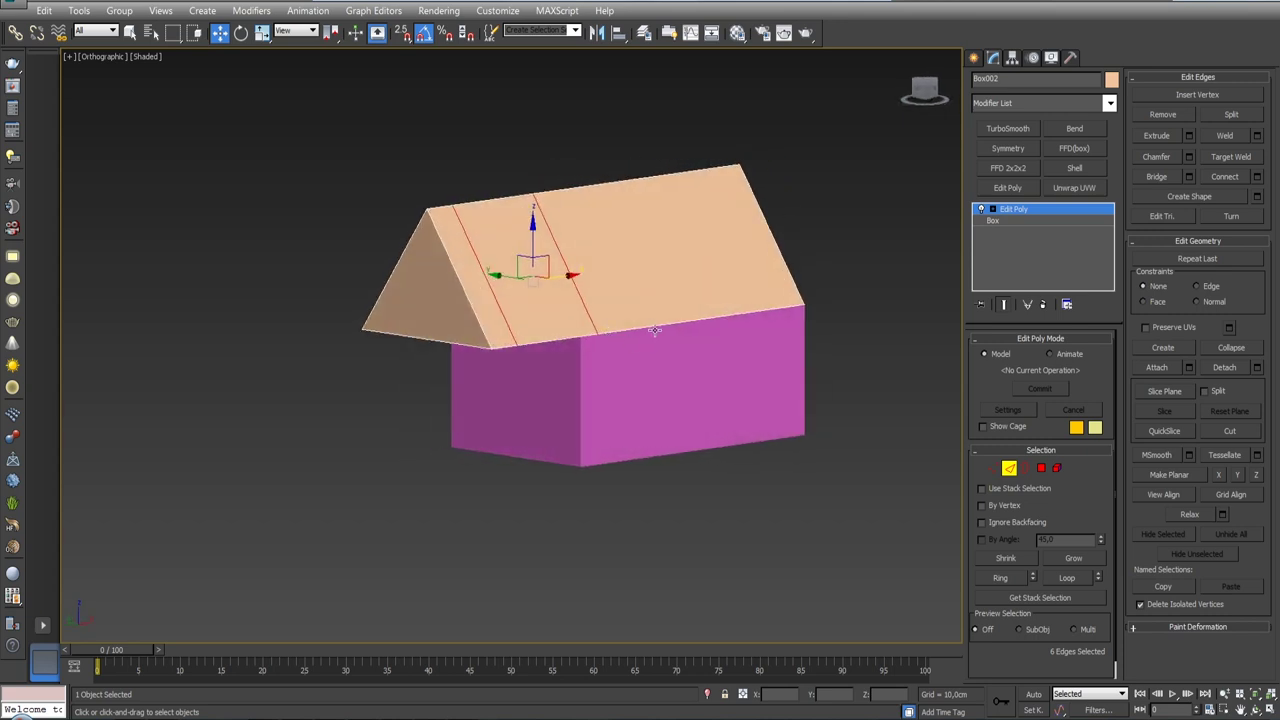
{"action": "left_click", "coordinate": [1041, 467]}
{"action": "left_click", "coordinate": [534, 298]}
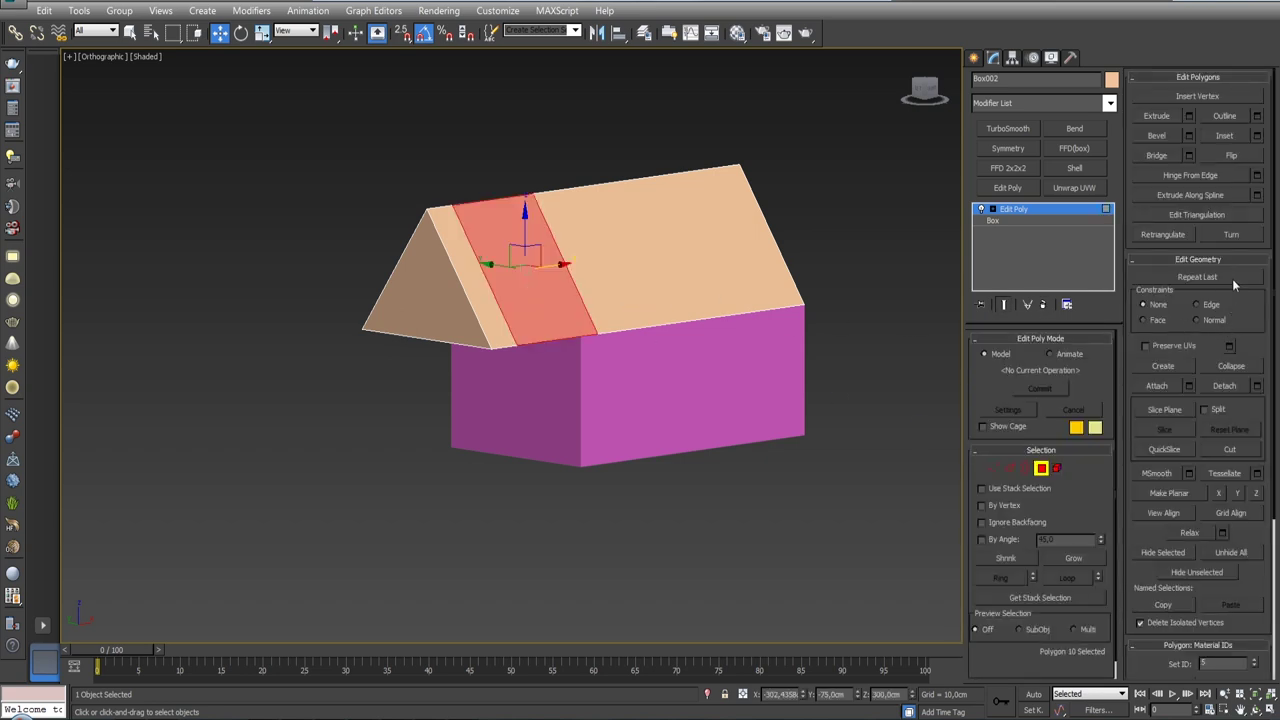
{"action": "left_click", "coordinate": [1257, 386]}
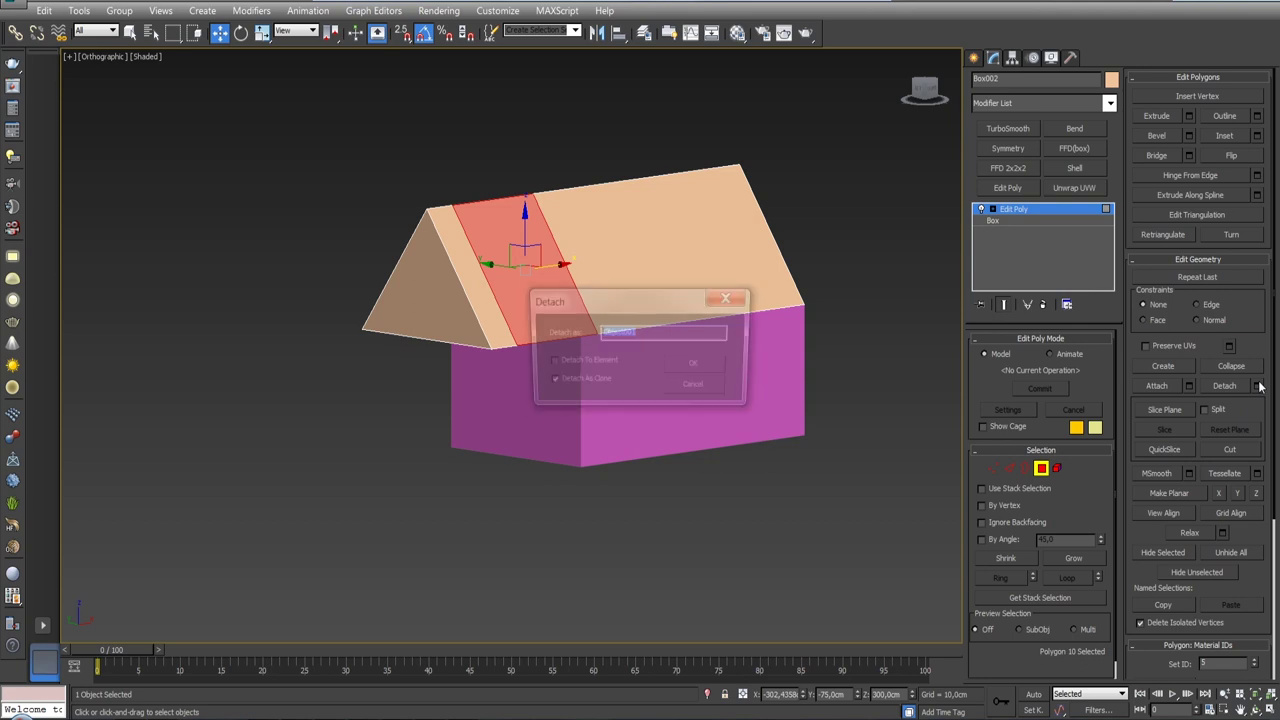
{"action": "left_click", "coordinate": [627, 379]}
{"action": "left_click", "coordinate": [697, 366]}
- Colour the new Object001 strip yellow
{"action": "left_click", "coordinate": [506, 262]}
{"action": "left_click", "coordinate": [1111, 79]}
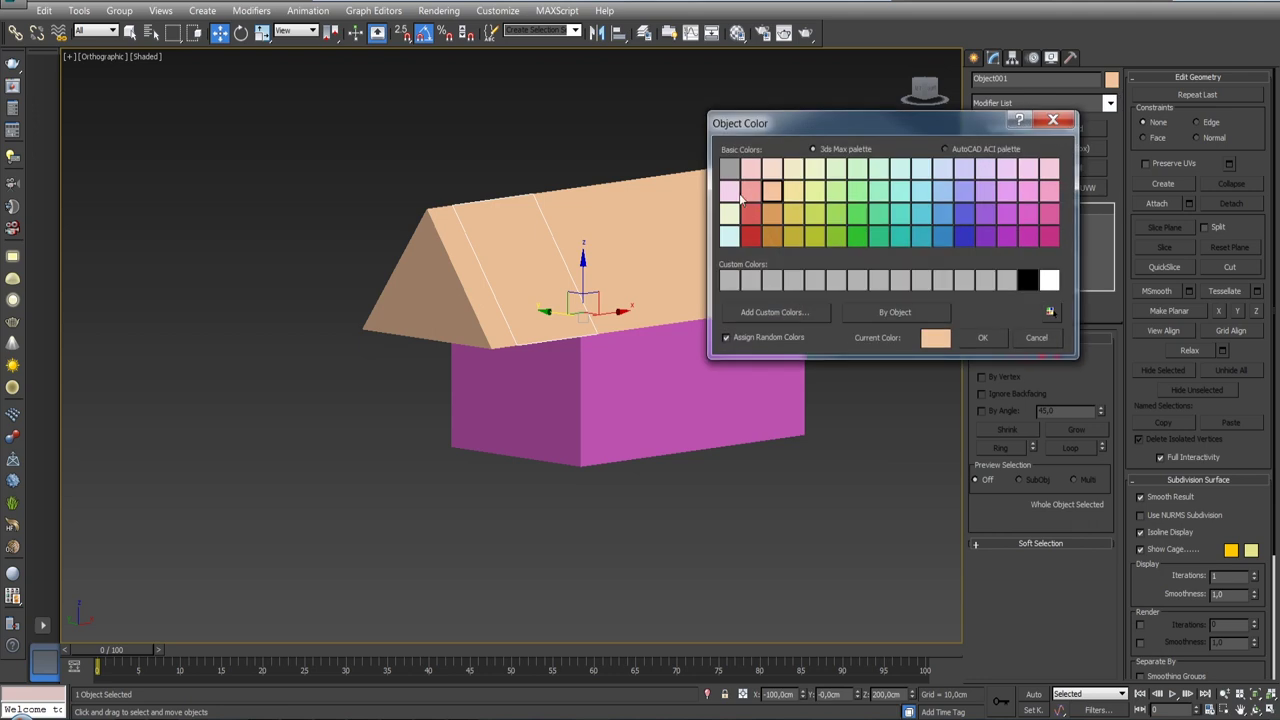
{"action": "left_click", "coordinate": [795, 213]}
{"action": "left_click", "coordinate": [982, 337]}
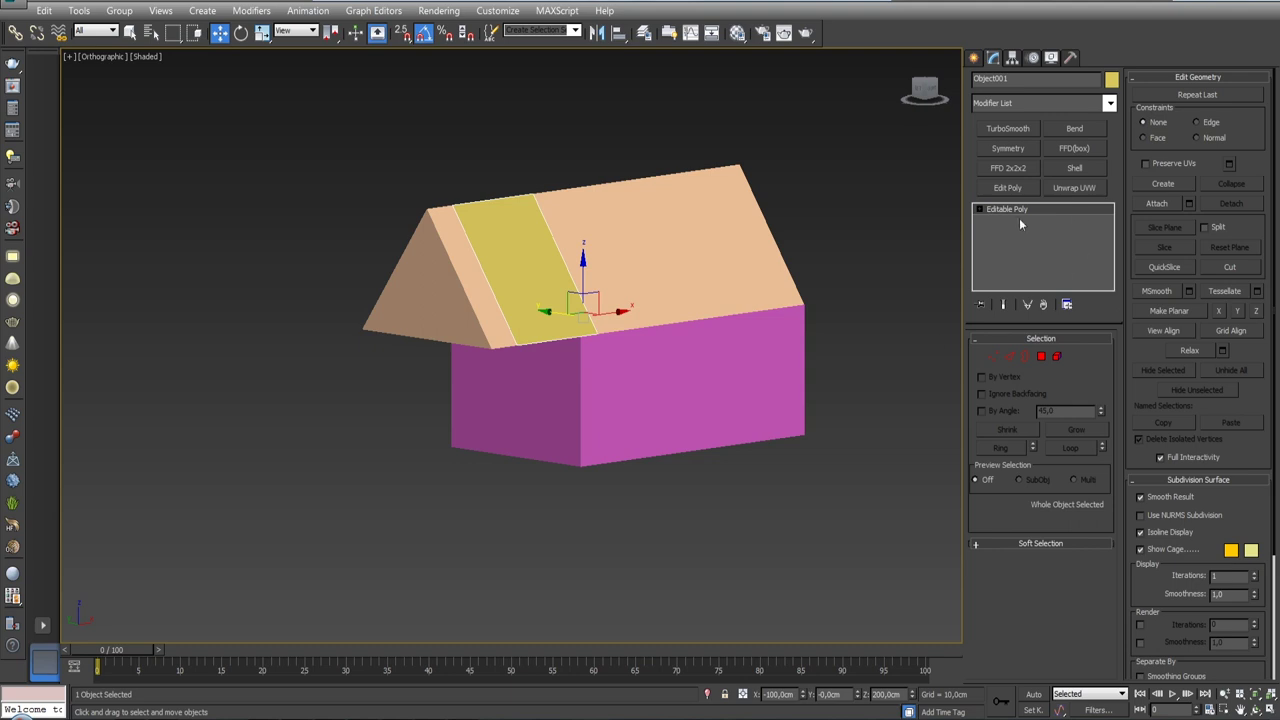
{"action": "key", "text": "f"}
{"action": "scroll", "coordinate": [824, 296], "scroll_direction": "down", "scroll_amount": 6}
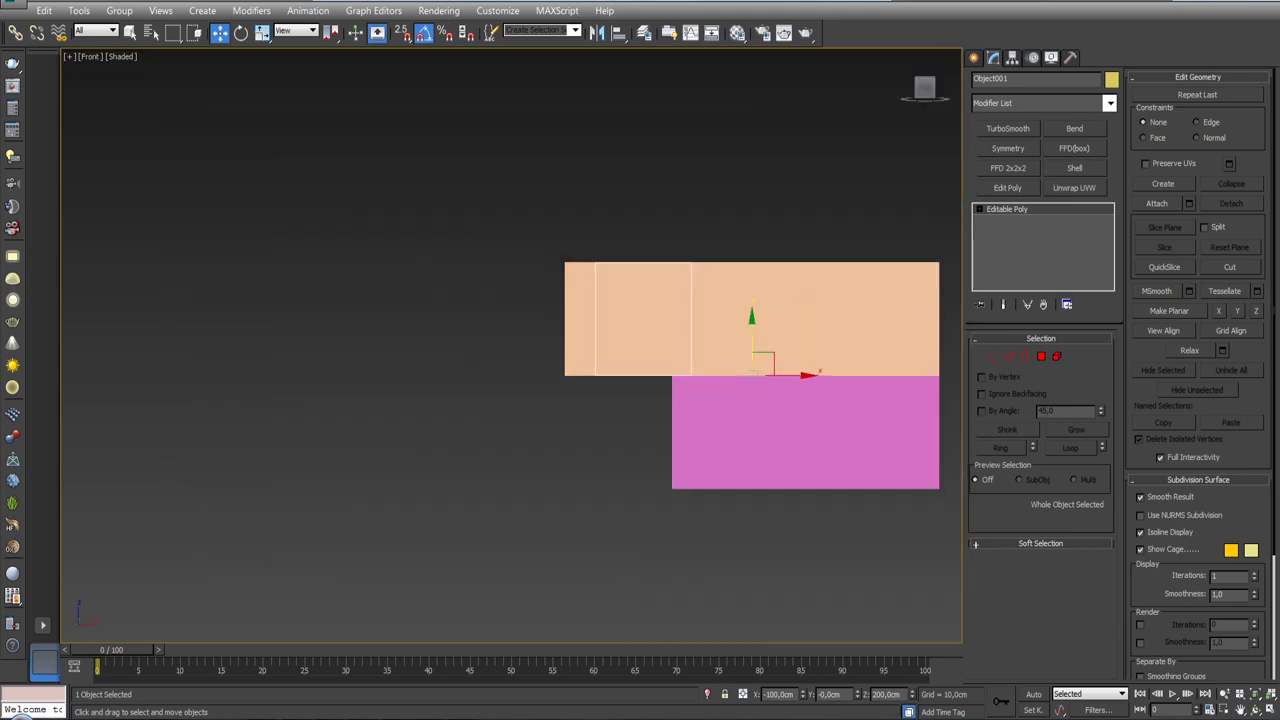
- Turn on Affect Pivot Only for the yellow strip and align it to roof Box002
{"action": "left_click", "coordinate": [1031, 58]}
{"action": "left_click", "coordinate": [1030, 162]}
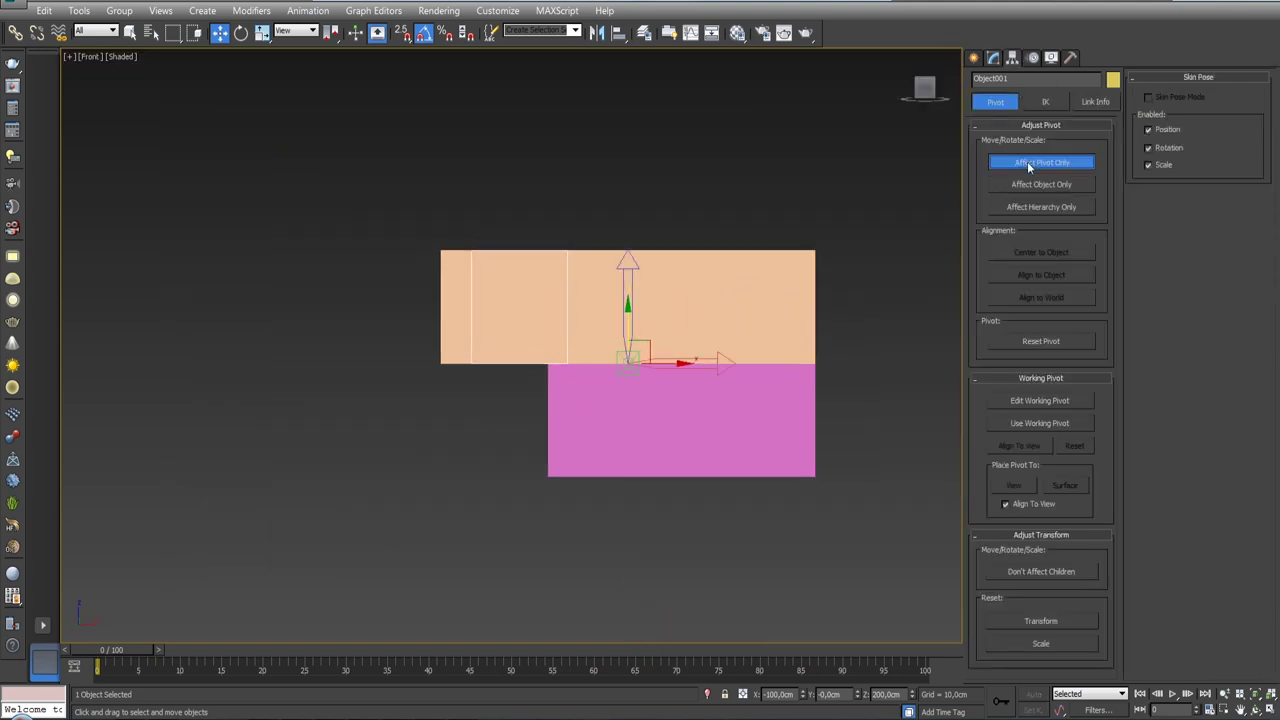
{"action": "left_click", "coordinate": [1045, 252]}
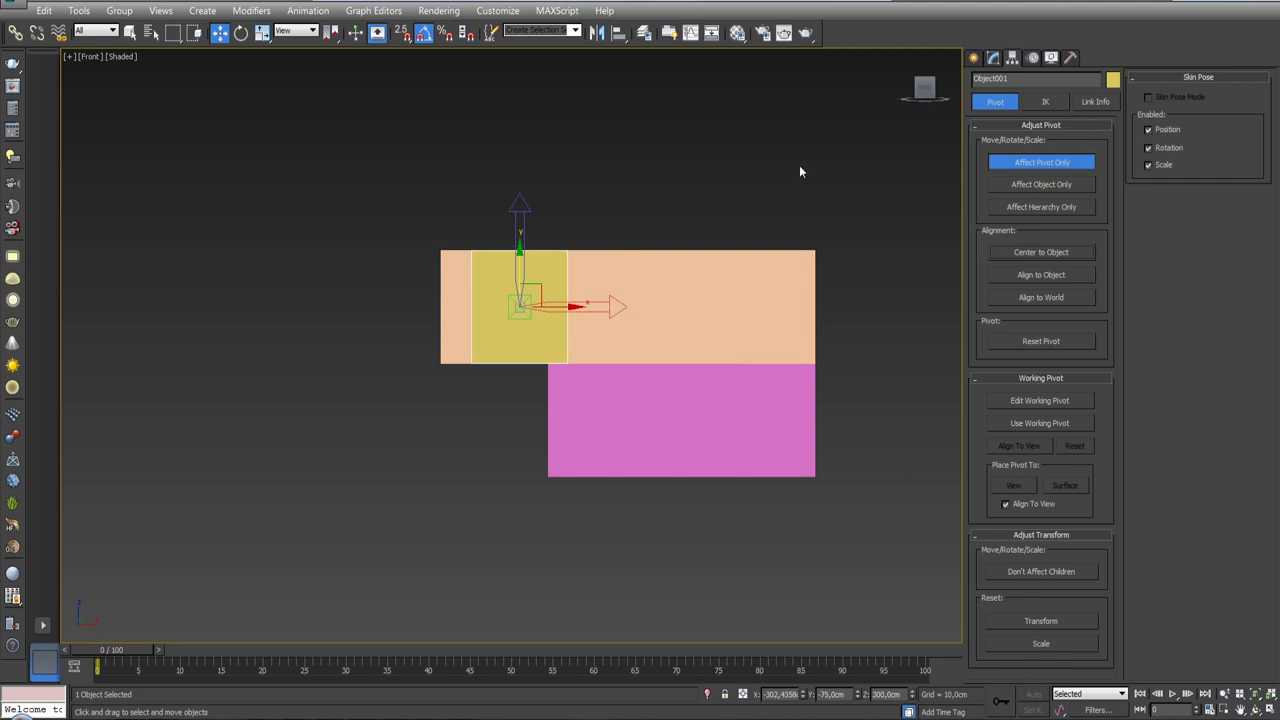
{"action": "left_click", "coordinate": [618, 32]}
{"action": "left_click", "coordinate": [541, 270]}
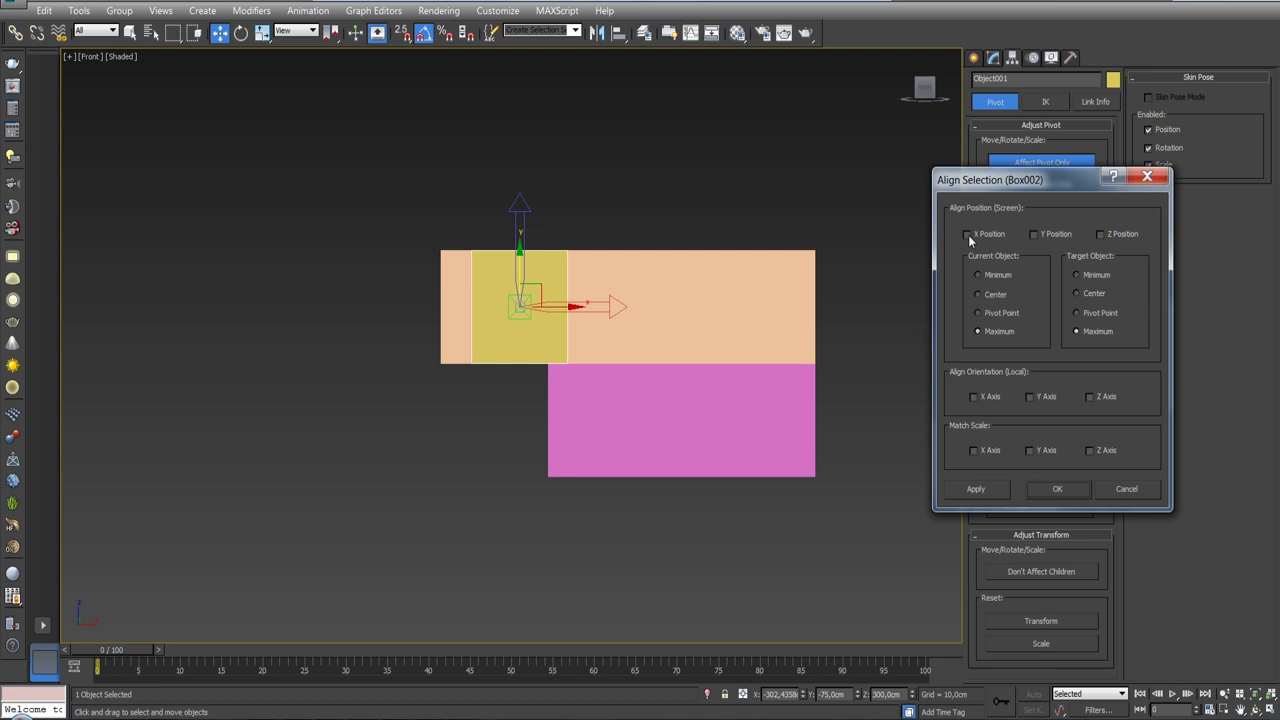
- Align the pivot on Y Position using Current Minimum and Target Center
{"action": "left_click", "coordinate": [1034, 234]}
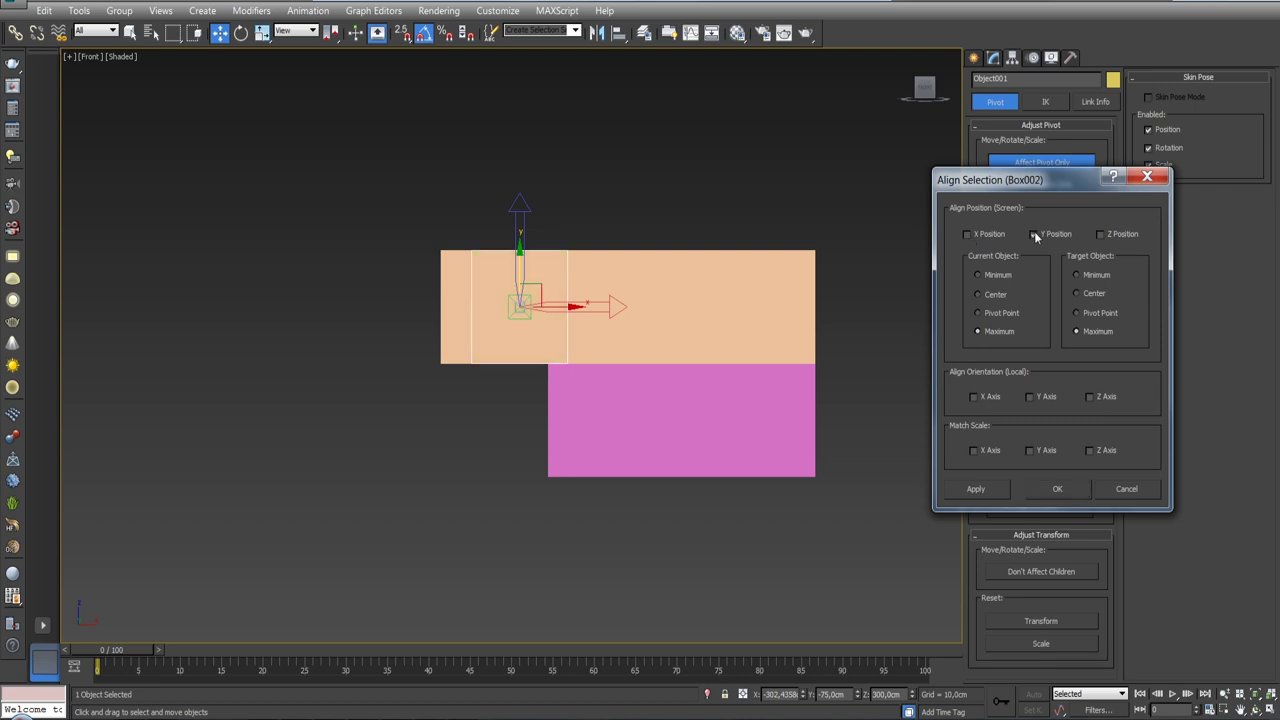
{"action": "left_click", "coordinate": [1034, 234]}
{"action": "left_click_drag", "start_coordinate": [1038, 194], "coordinate": [1064, 237]}
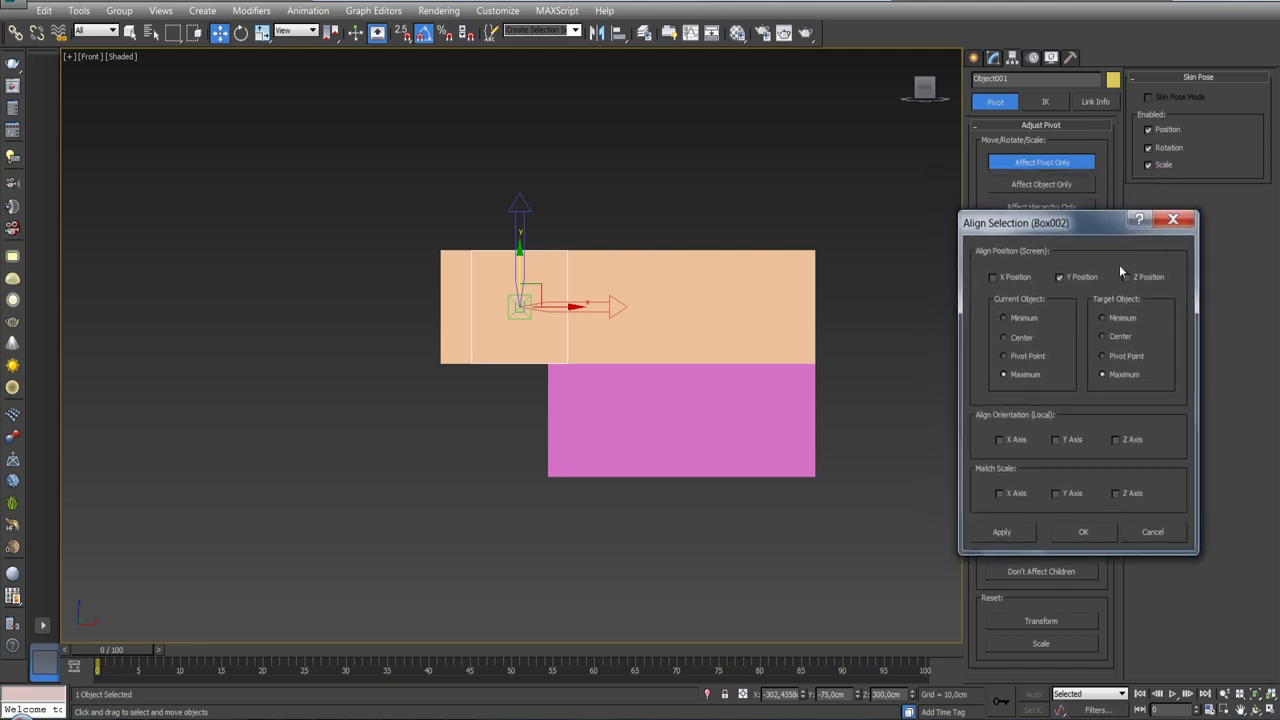
{"action": "left_click", "coordinate": [1102, 318]}
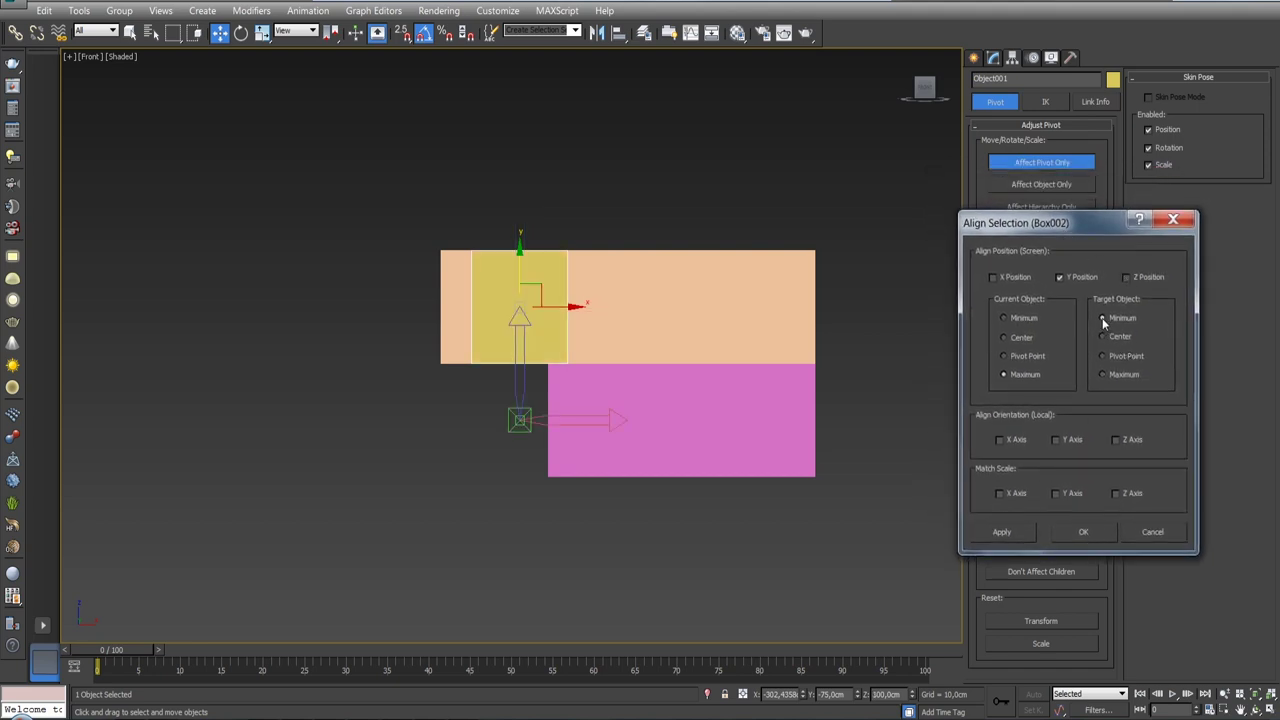
{"action": "left_click", "coordinate": [1020, 317]}
{"action": "left_click", "coordinate": [1103, 375]}
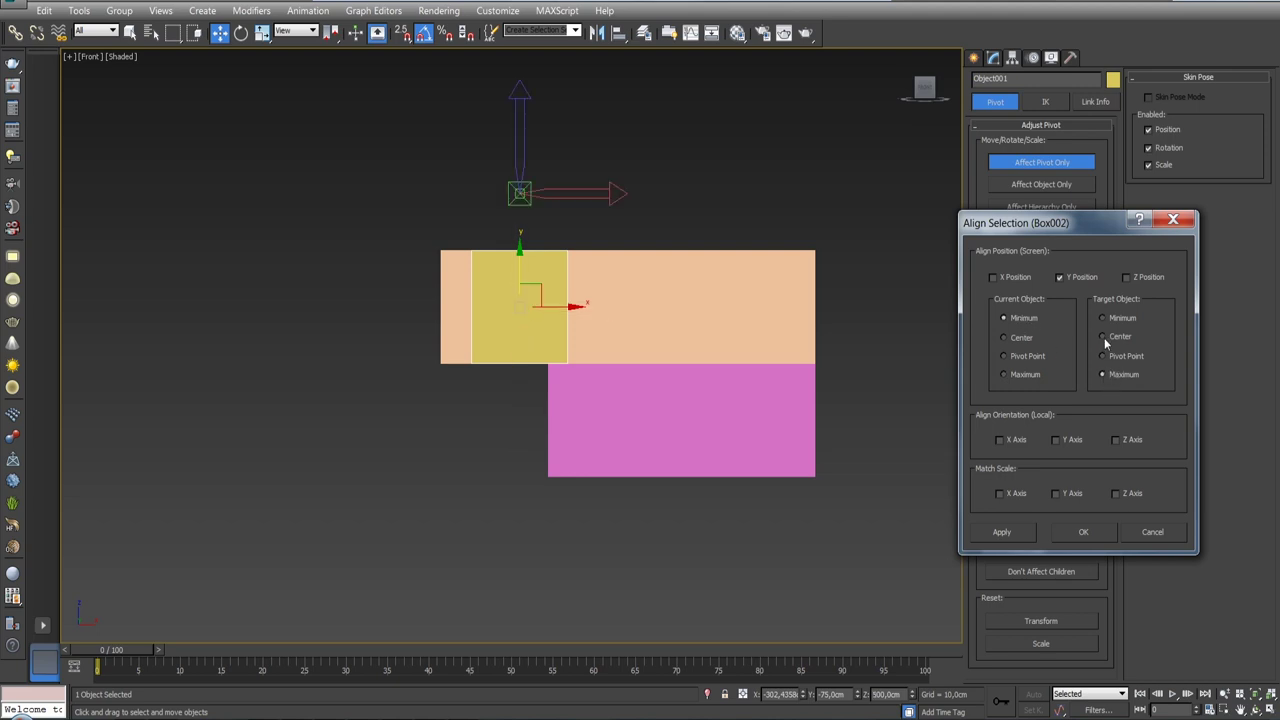
{"action": "left_click", "coordinate": [1103, 356]}
{"action": "left_click", "coordinate": [1104, 337]}
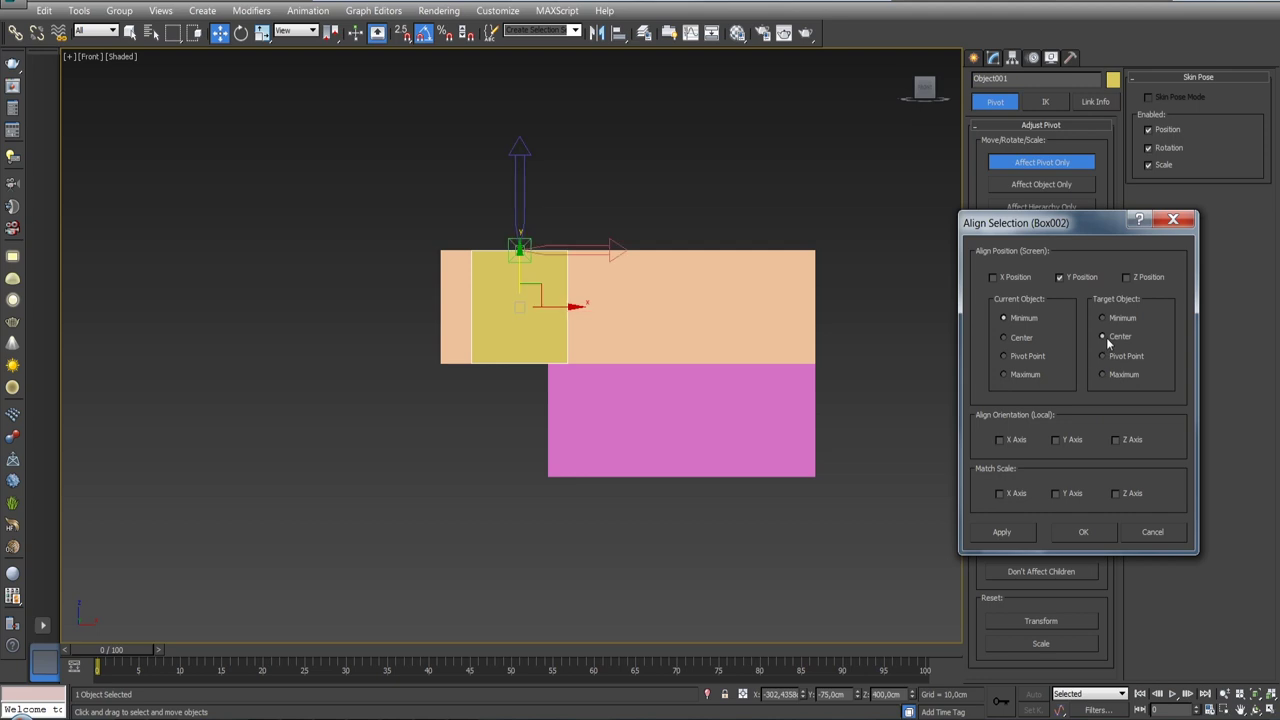
{"action": "left_click", "coordinate": [1083, 532]}
{"action": "mouse_move", "coordinate": [700, 320]}
{"action": "middle_mouse_down", "text": "alt"}
{"action": "mouse_move", "coordinate": [794, 320]}
{"action": "mouse_move", "coordinate": [784, 307]}
{"action": "mouse_move", "coordinate": [800, 296]}
{"action": "middle_mouse_up", "text": "alt"}
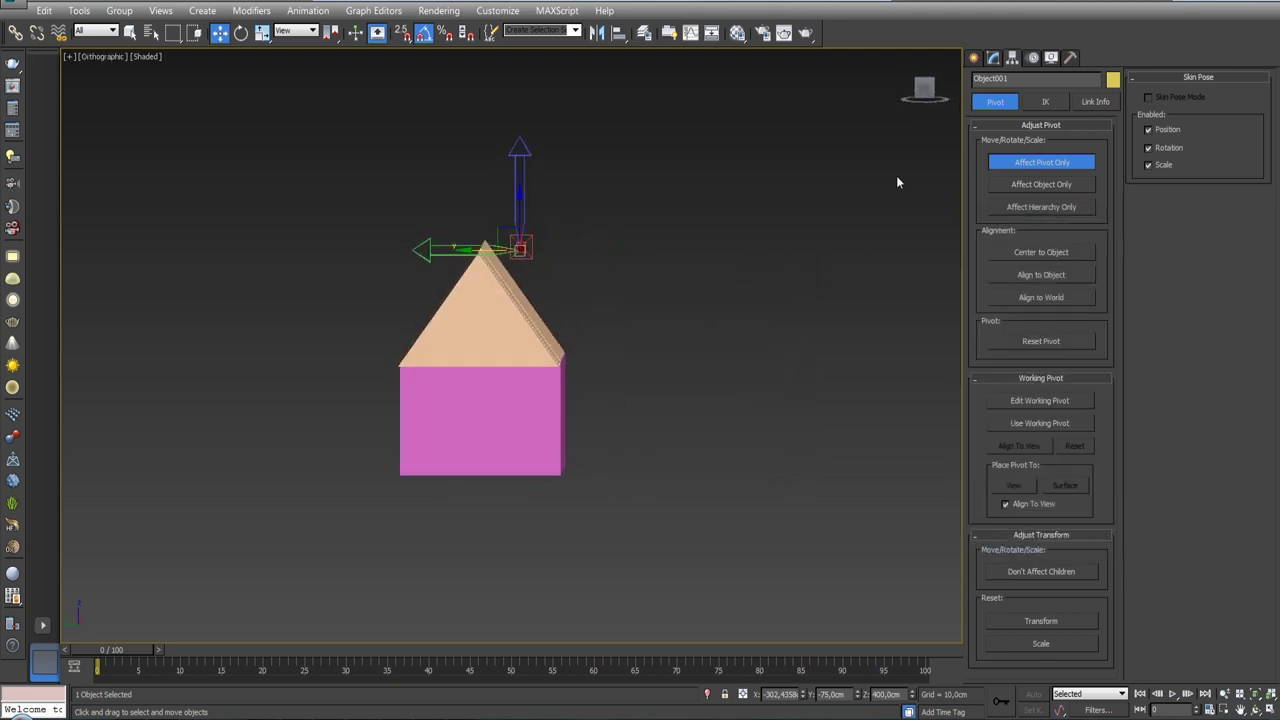
- In Left view, isolate the yellow strip and turn on Affect Pivot Only
{"action": "left_click", "coordinate": [926, 97]}
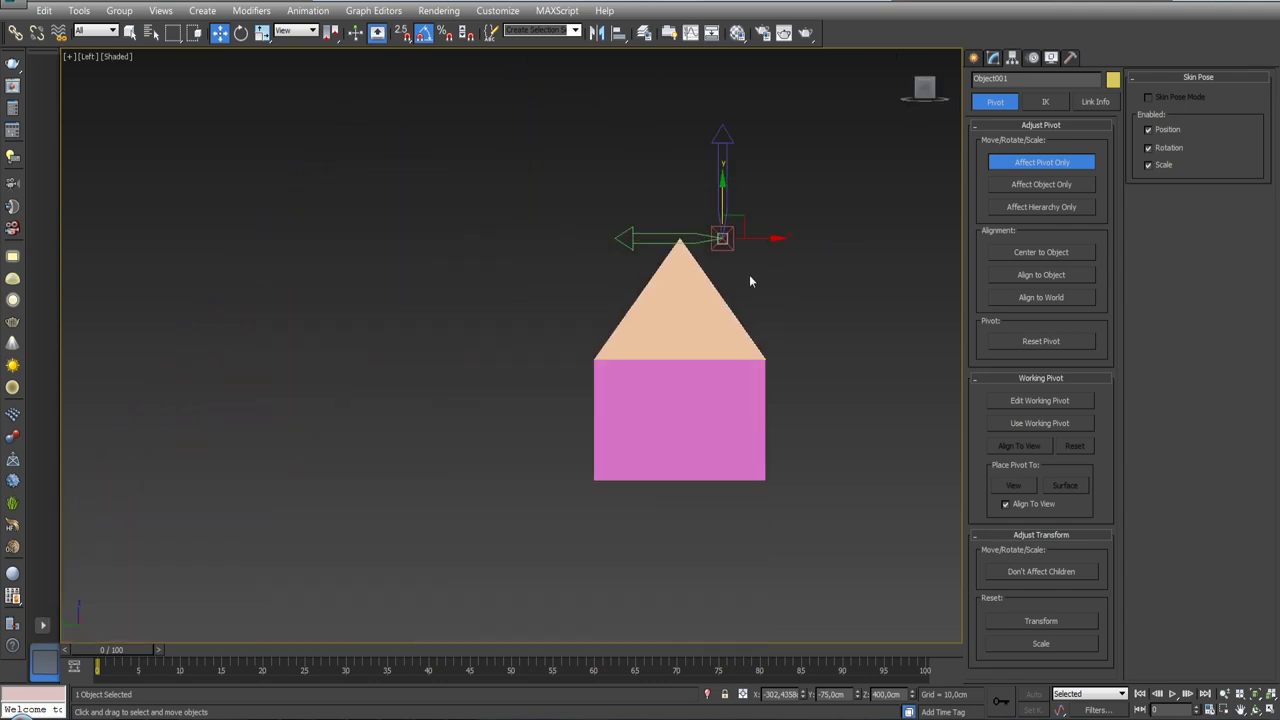
{"action": "left_click", "coordinate": [991, 60]}
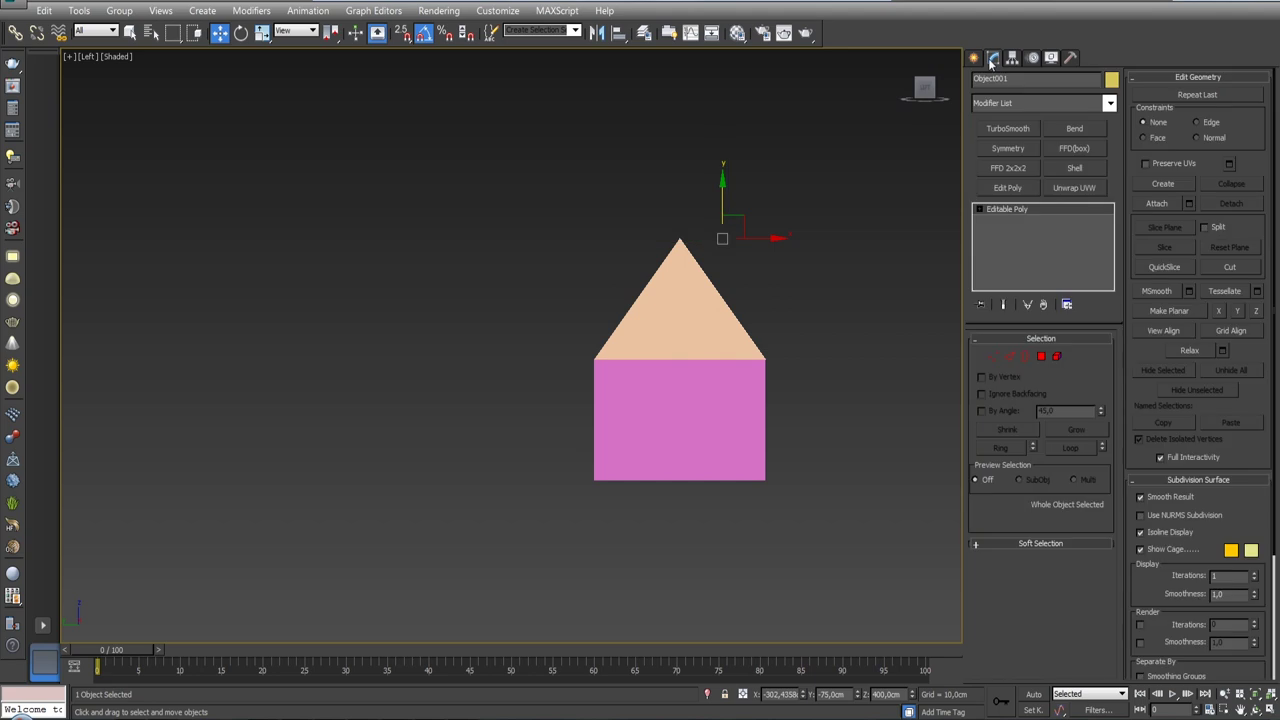
{"action": "left_click", "coordinate": [707, 694]}
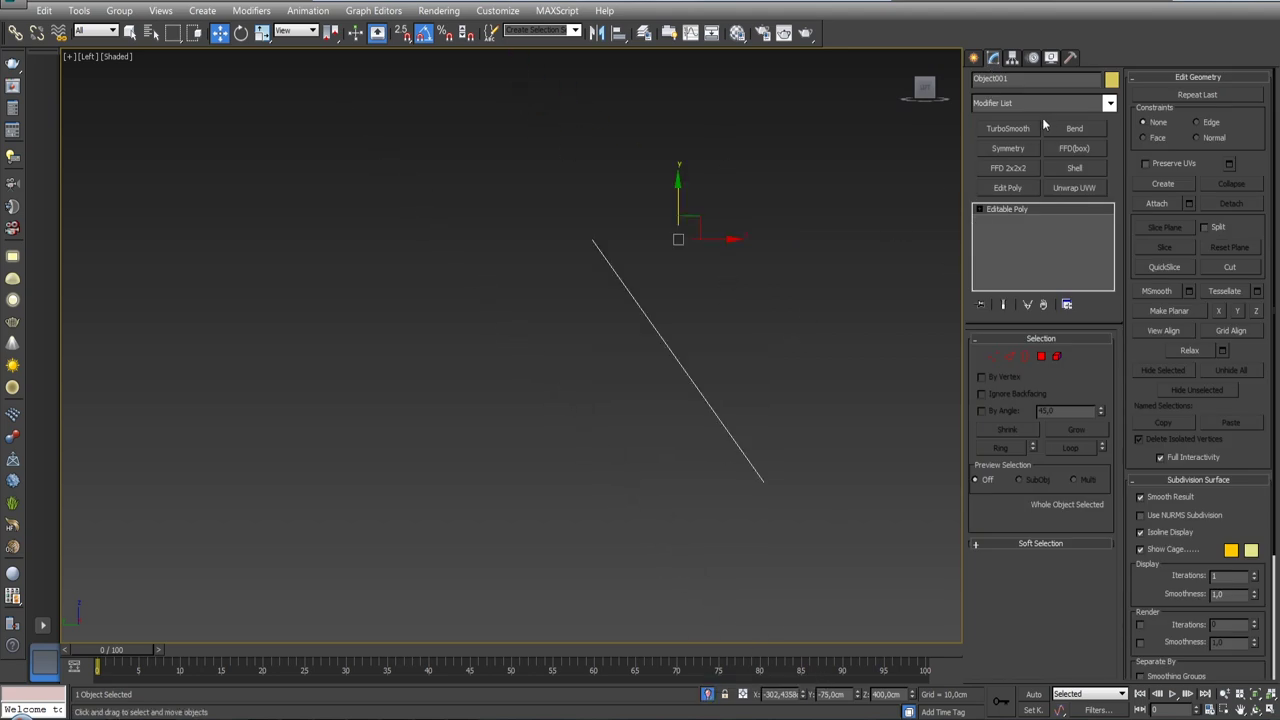
{"action": "left_click", "coordinate": [1012, 57]}
{"action": "left_click", "coordinate": [1044, 163]}
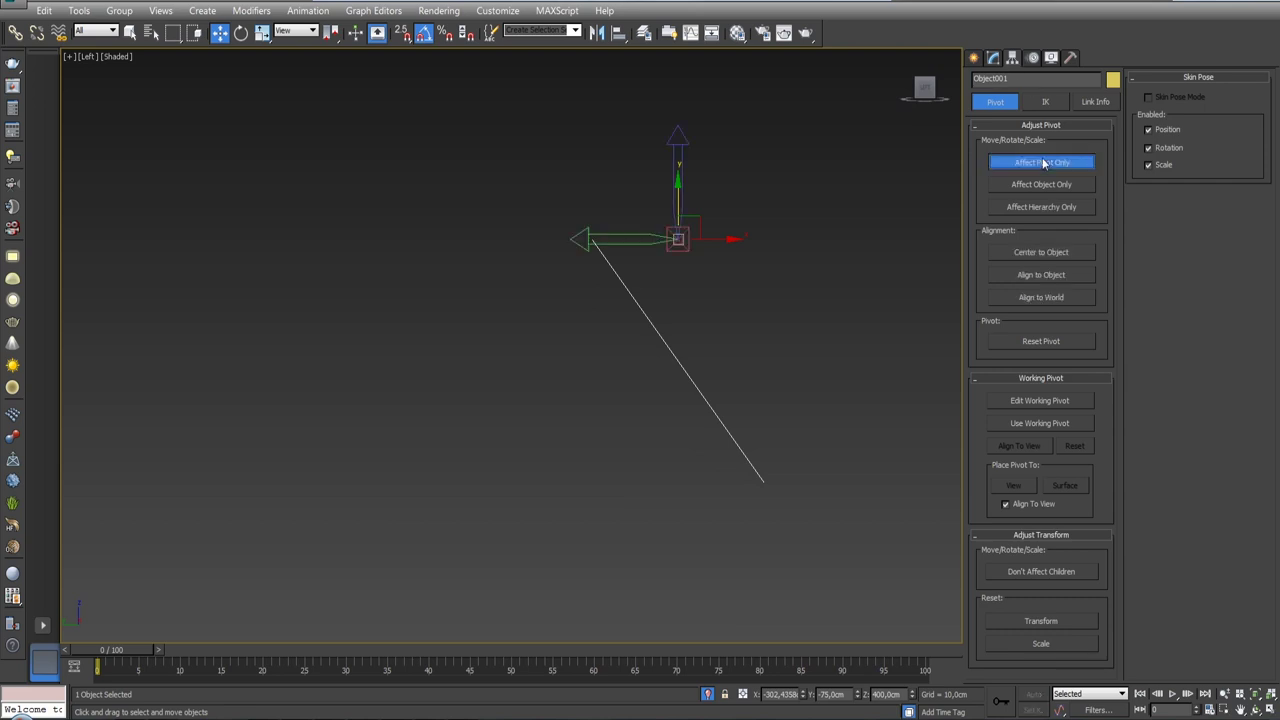
{"action": "left_click", "coordinate": [618, 32]}
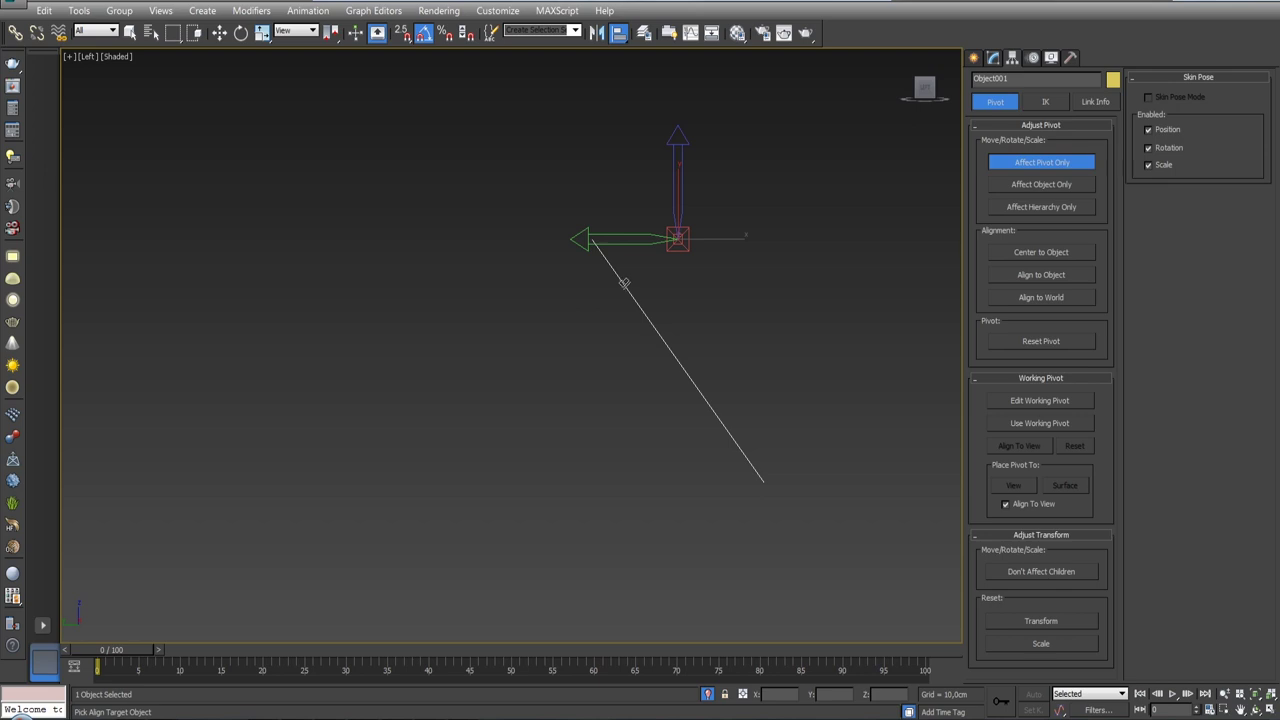
{"action": "middle_click_drag", "start_coordinate": [624, 283], "coordinate": [666, 291], "text": "alt"}
{"action": "left_click", "coordinate": [656, 303]}
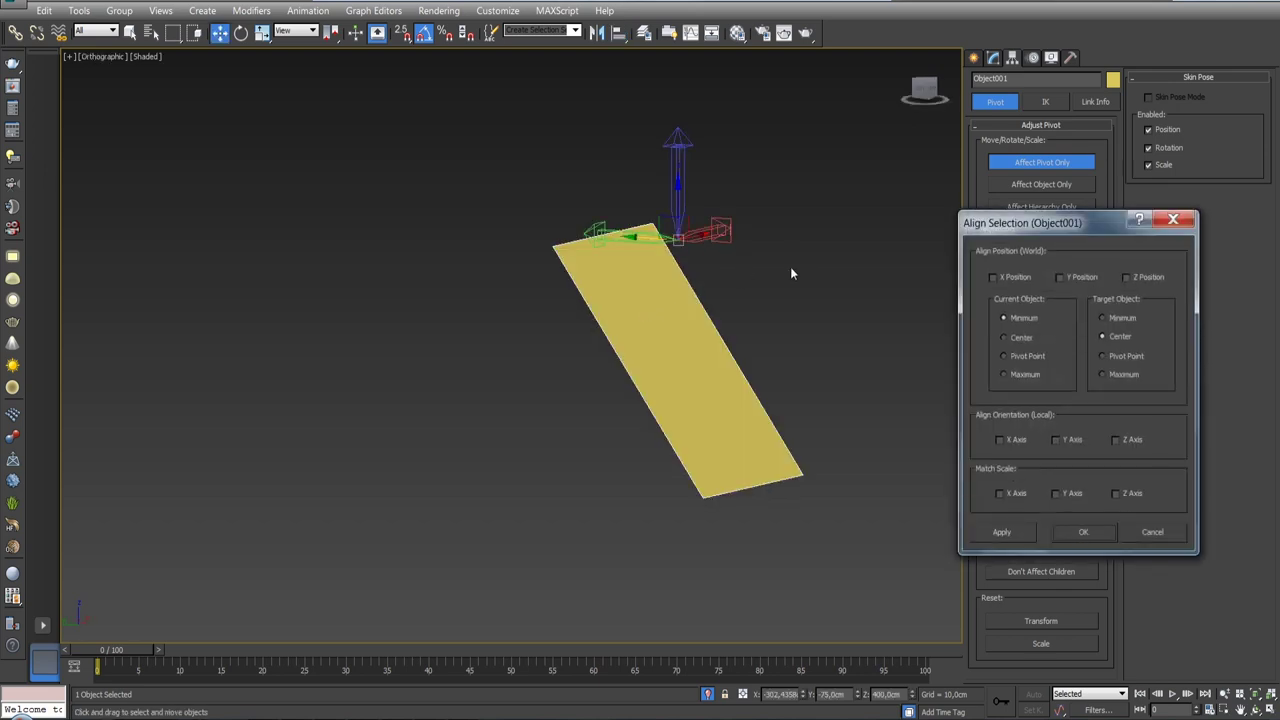
{"action": "left_click", "coordinate": [1170, 220]}
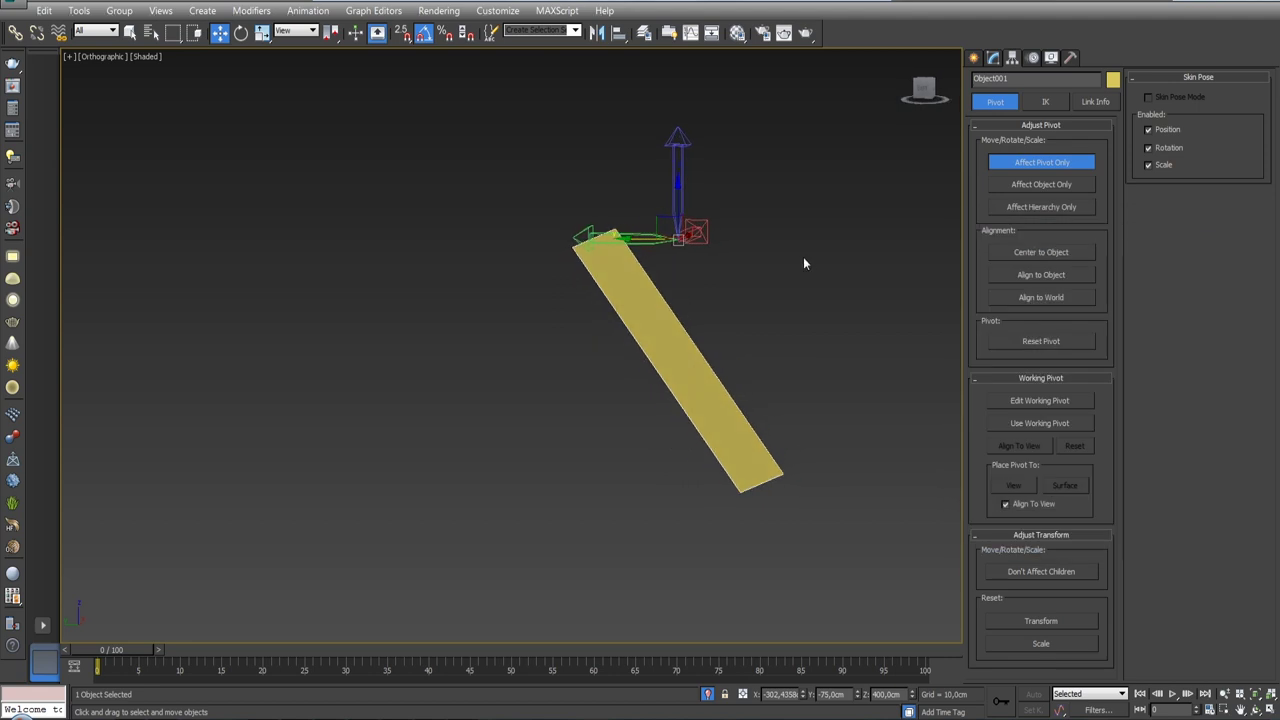
- Align the pivot to the strip on X Position with Current Maximum and Target Center
{"action": "key", "text": "l"}
{"action": "left_click", "coordinate": [619, 33]}
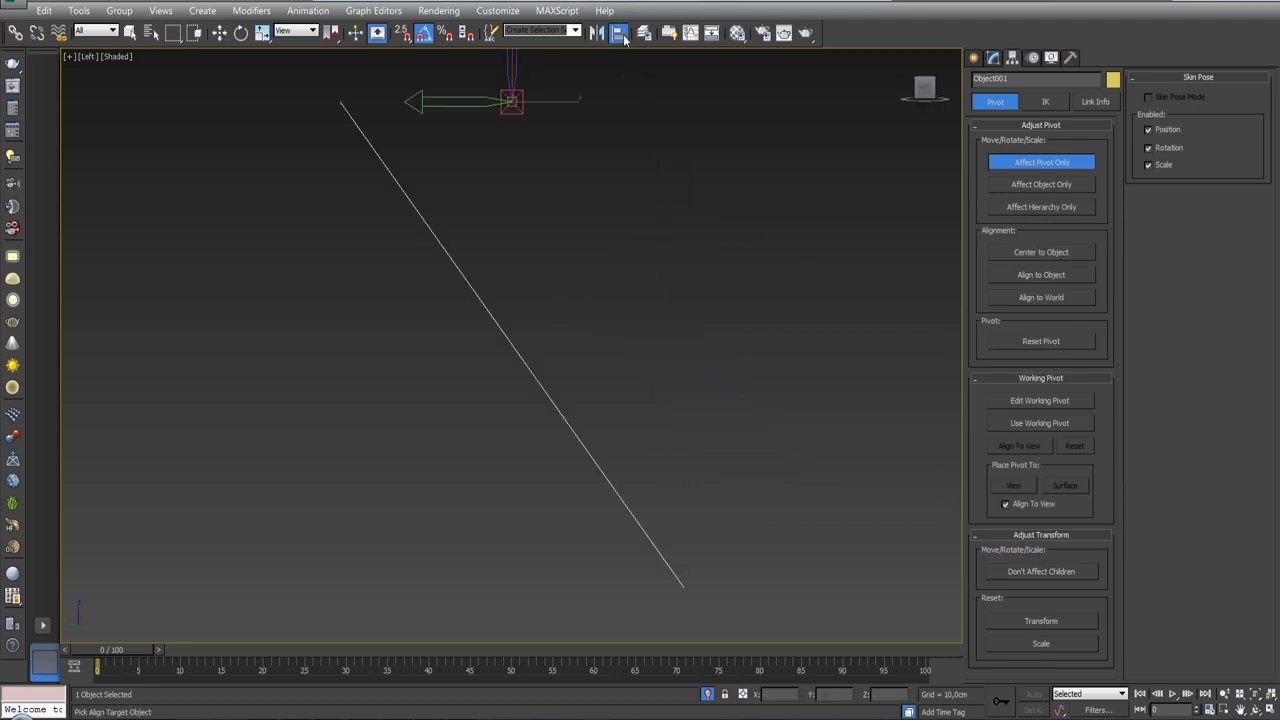
{"action": "left_click", "coordinate": [398, 192]}
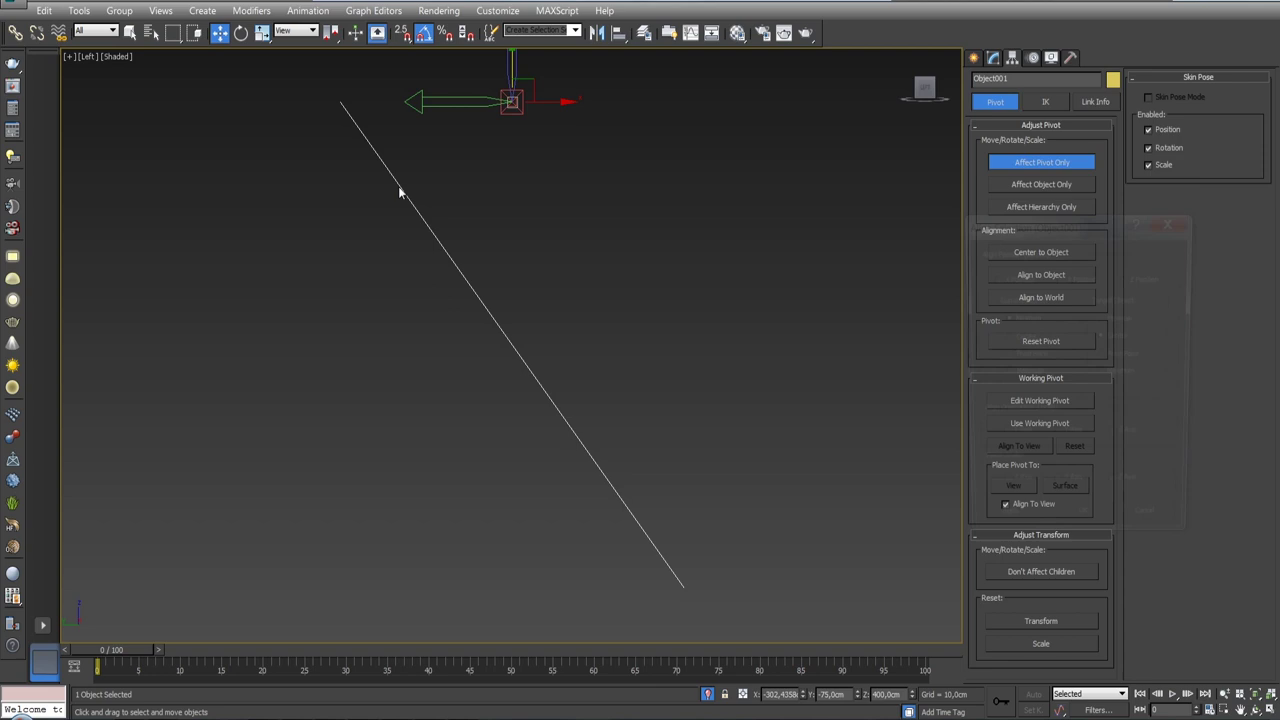
{"action": "left_click", "coordinate": [995, 278]}
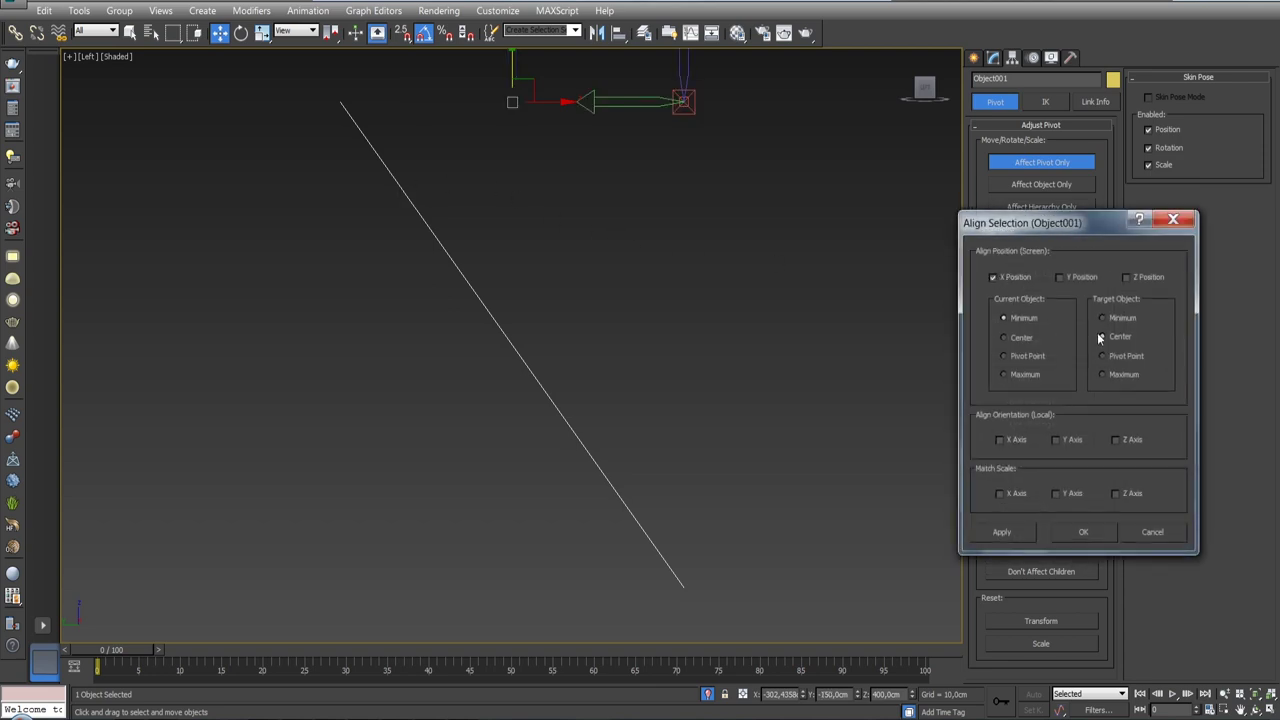
{"action": "left_click", "coordinate": [1104, 374]}
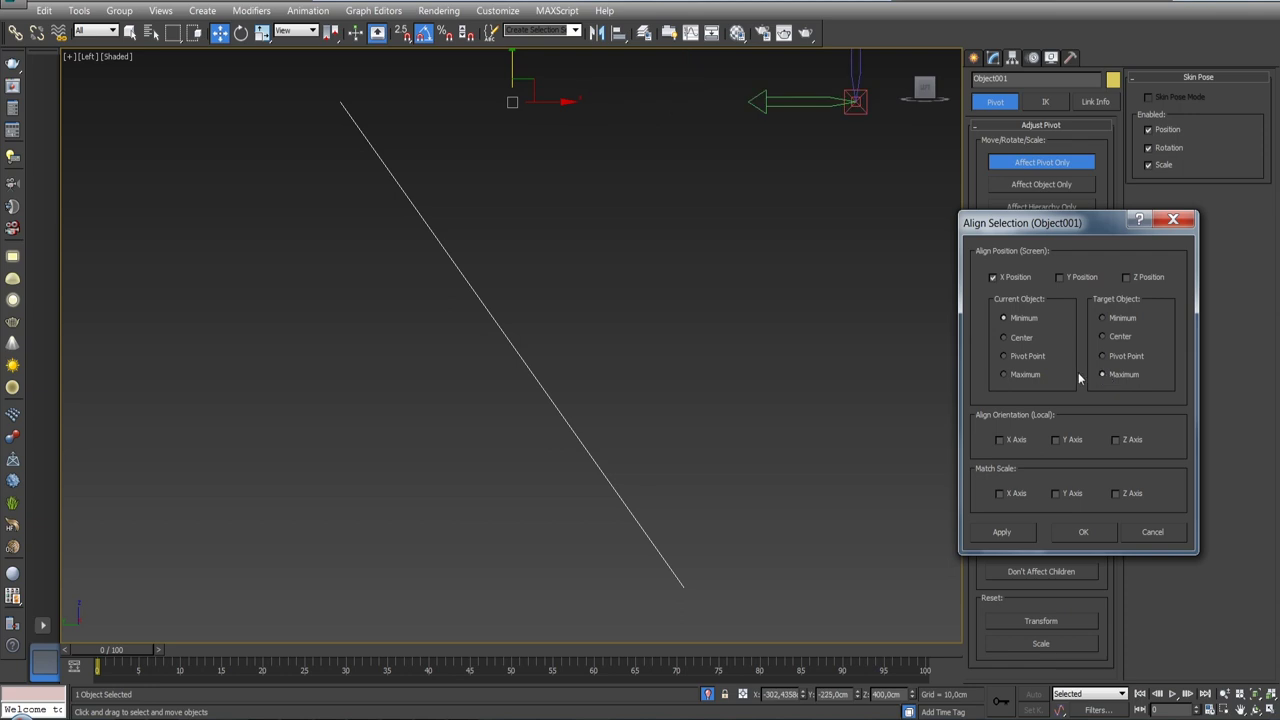
{"action": "left_click", "coordinate": [1025, 375]}
{"action": "left_click", "coordinate": [1104, 318]}
{"action": "left_click", "coordinate": [1104, 337]}
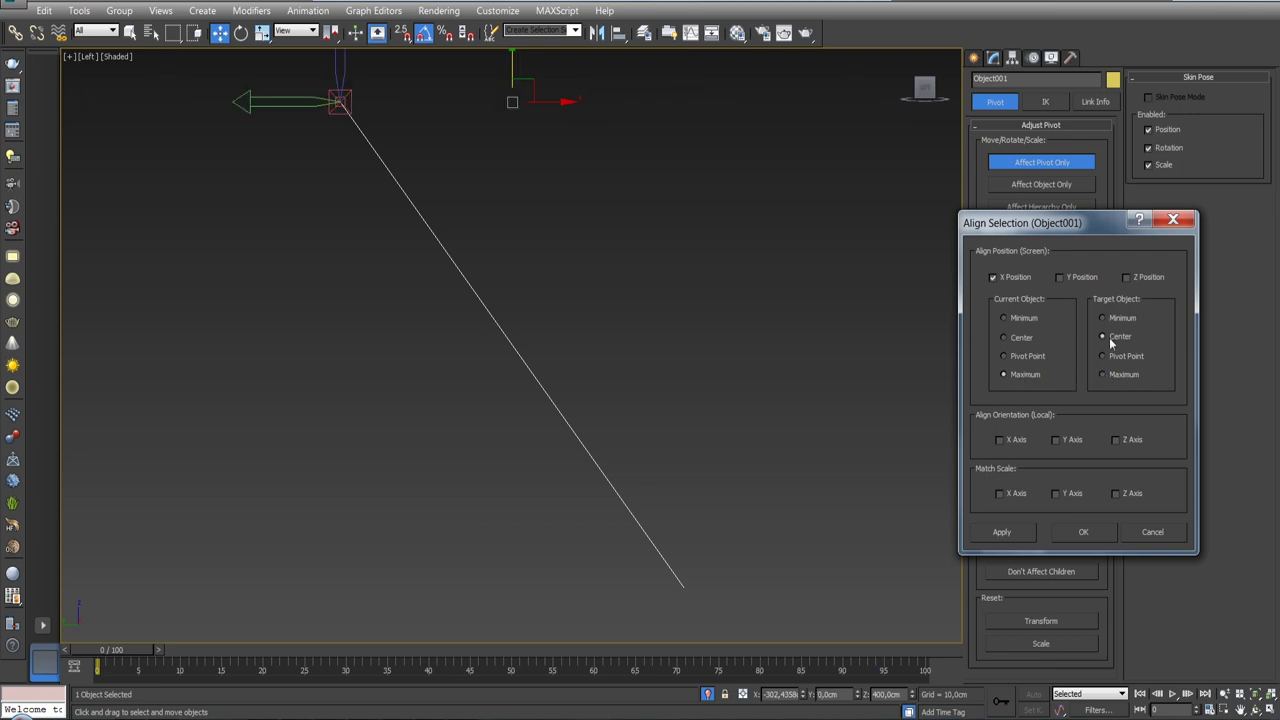
{"action": "left_click", "coordinate": [1081, 531]}
{"action": "key", "text": "z"}
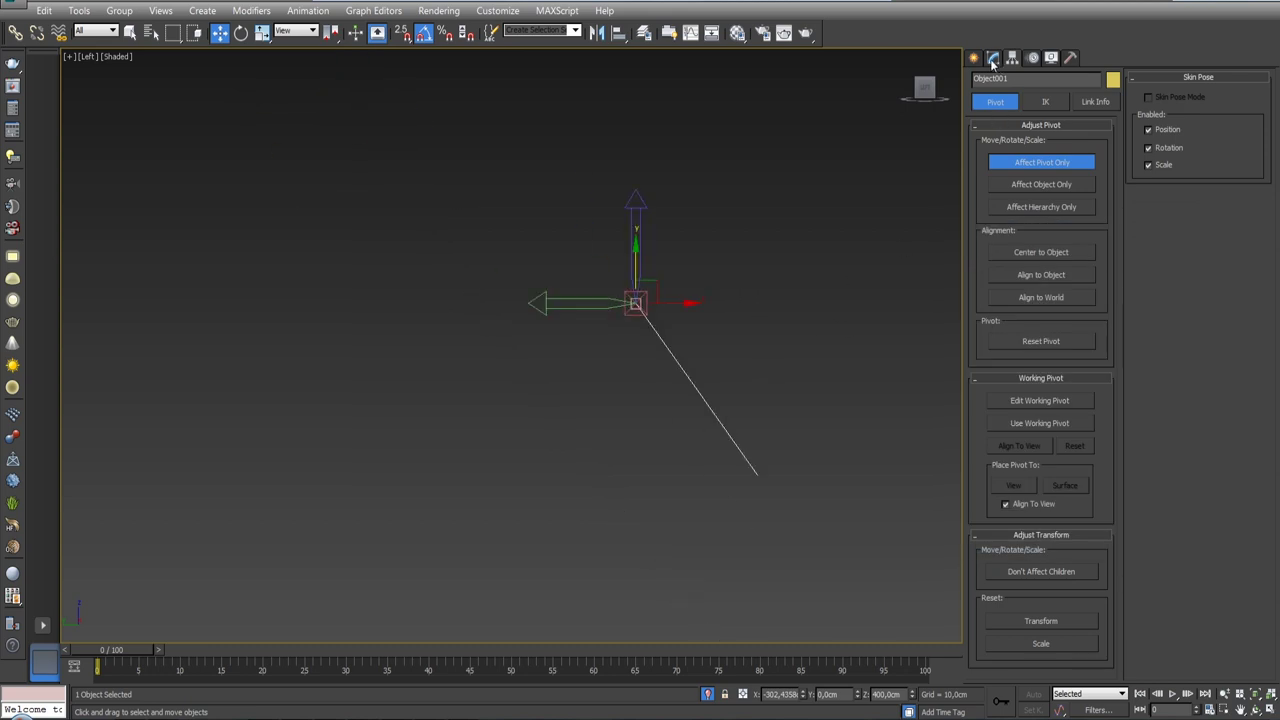
{"action": "left_click", "coordinate": [993, 58]}
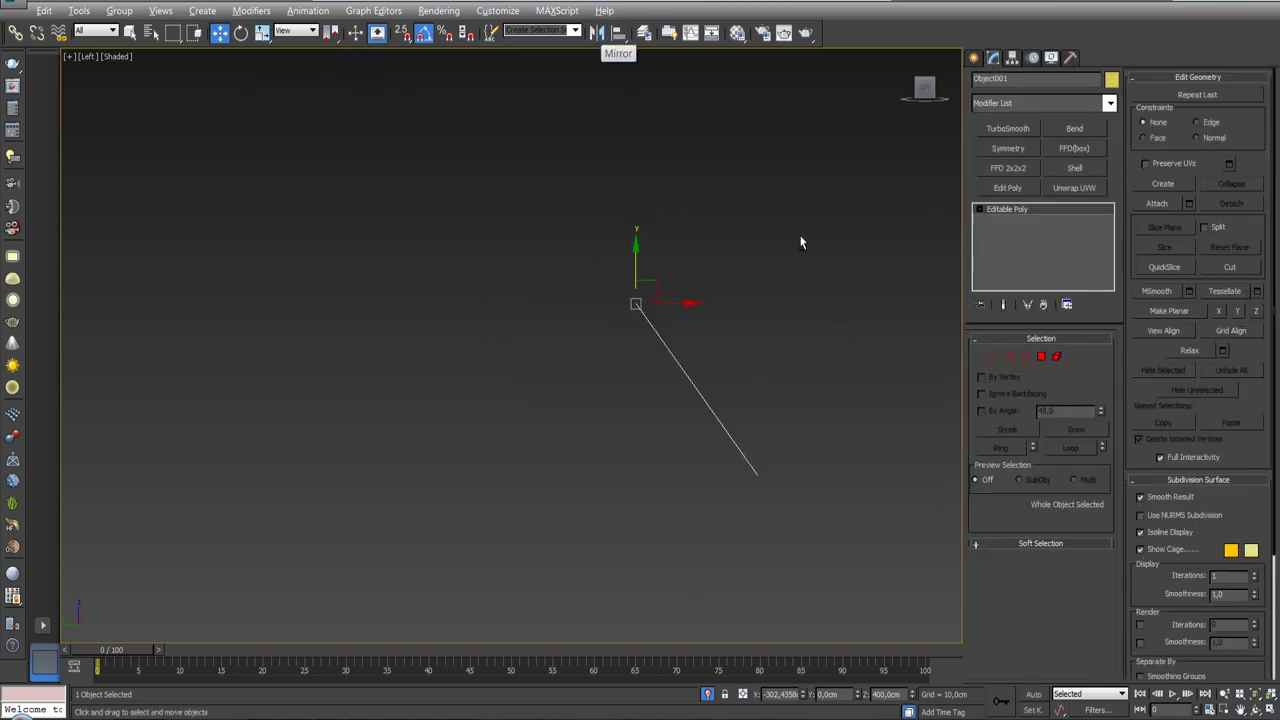
- Rotate Object001 about 30 degrees around its ridge pivot in Left view
{"action": "middle_click_drag", "start_coordinate": [799, 234], "coordinate": [723, 536], "text": "alt"}
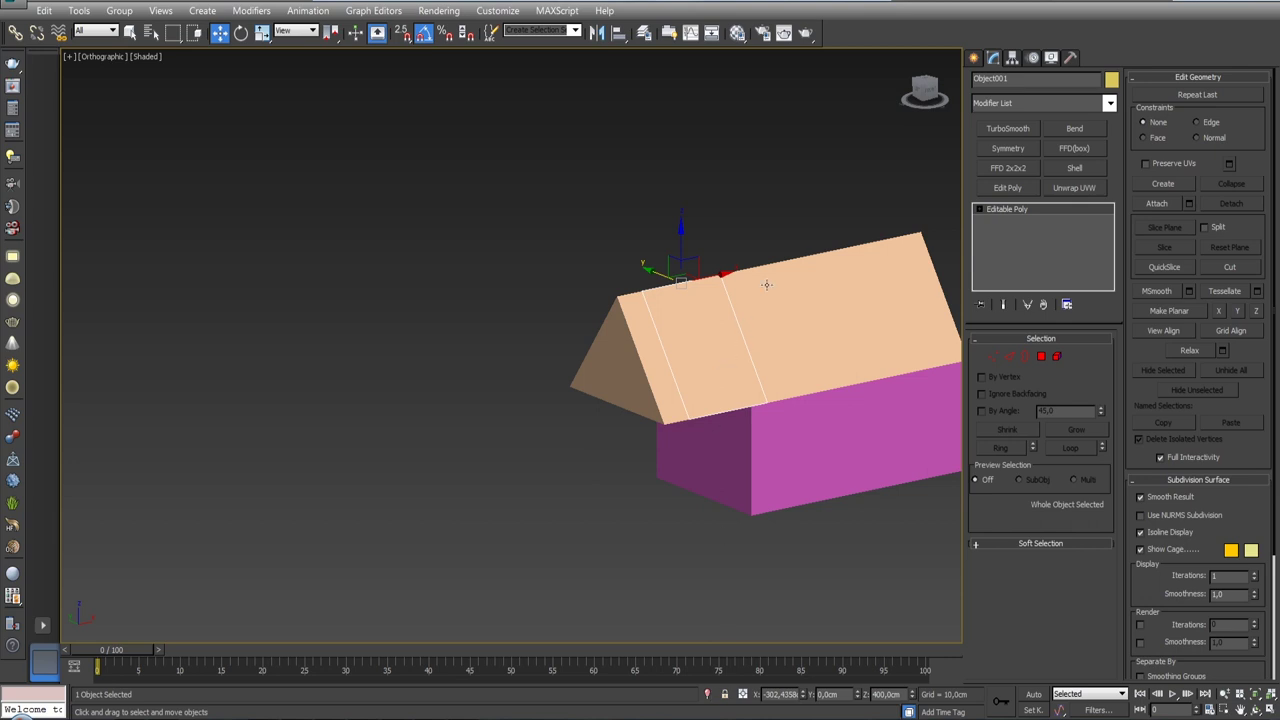
{"action": "key", "text": "e"}
{"action": "key", "text": "l"}
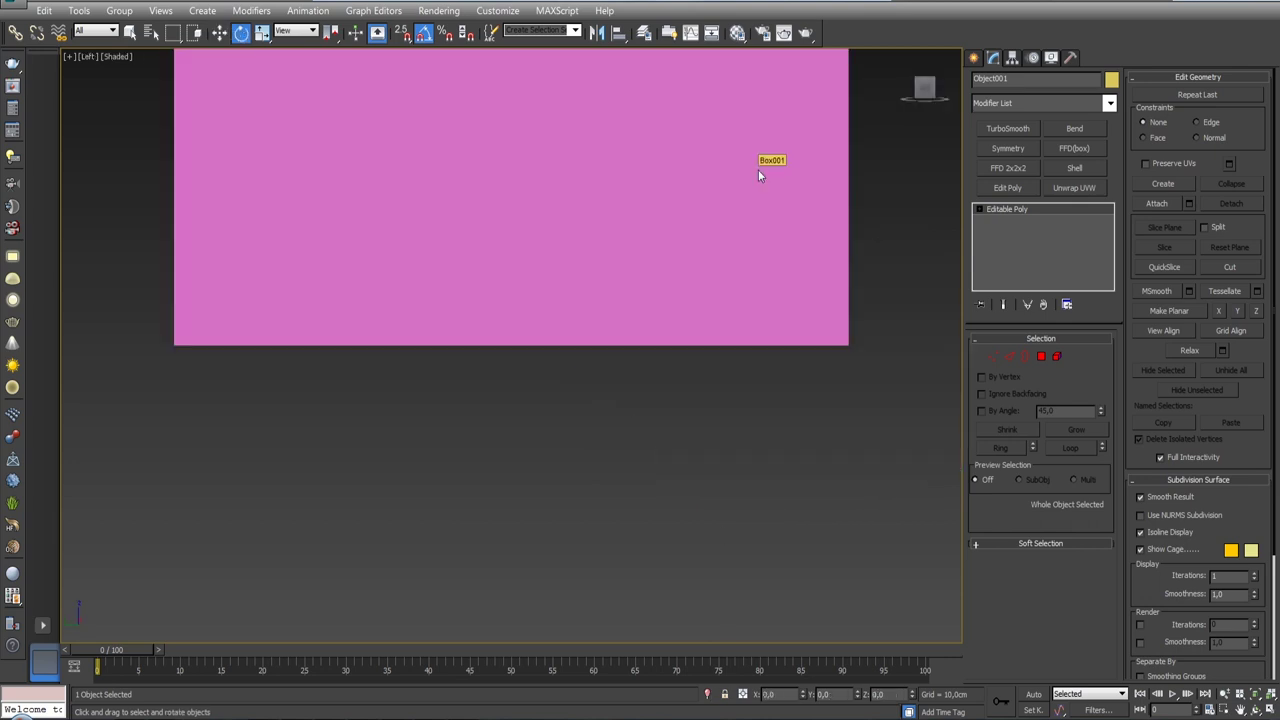
{"action": "scroll", "coordinate": [661, 227], "scroll_direction": "down", "scroll_amount": 3}
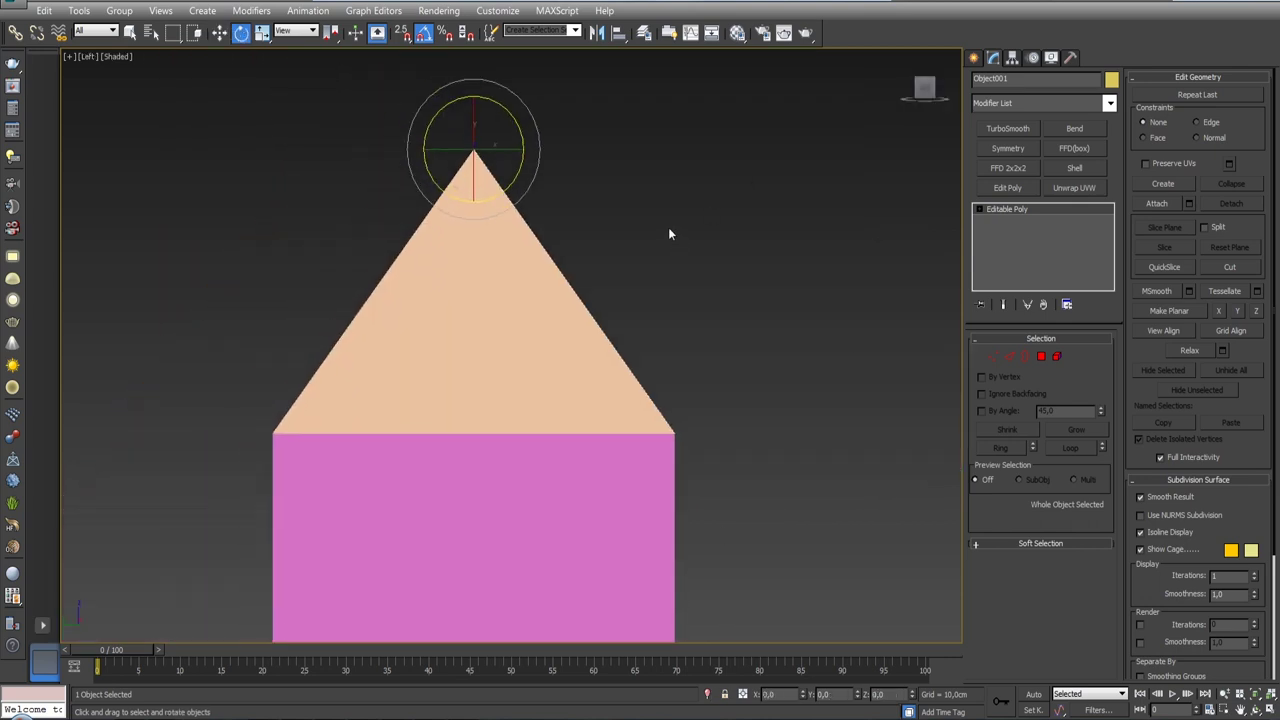
{"action": "left_click_drag", "start_coordinate": [523, 132], "coordinate": [517, 103]}
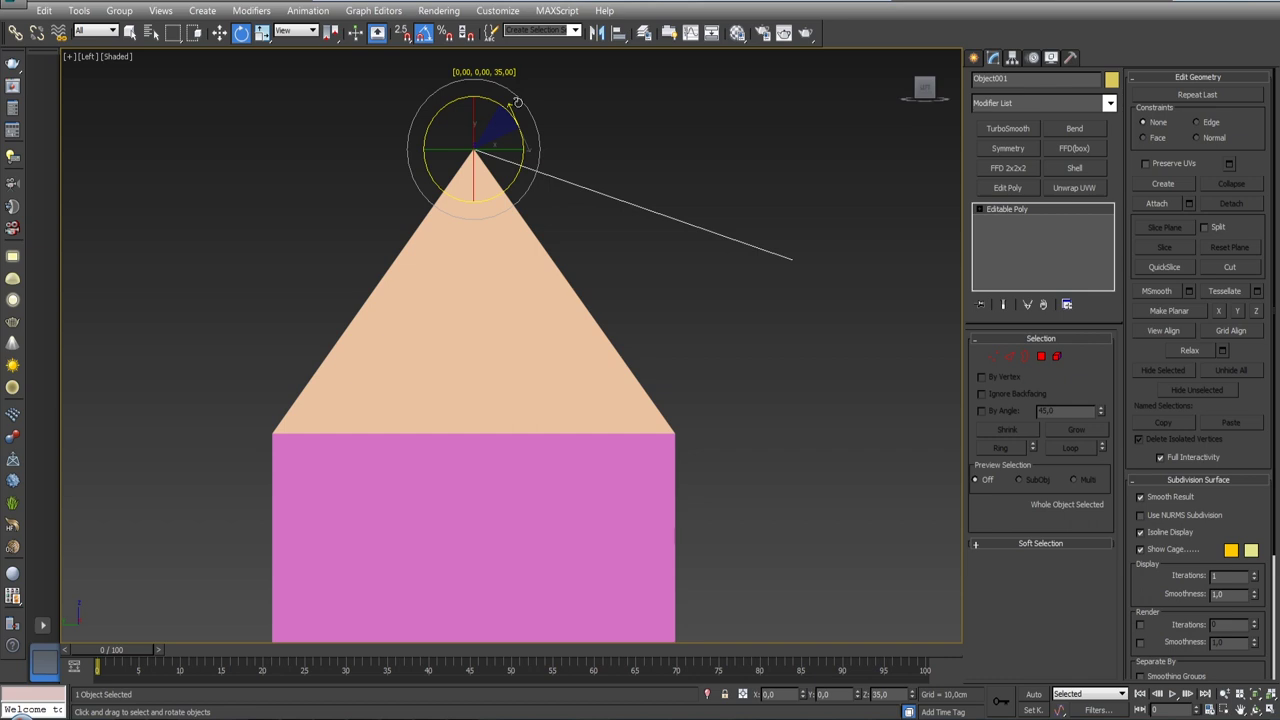
{"action": "left_click_drag", "start_coordinate": [517, 103], "coordinate": [513, 107]}
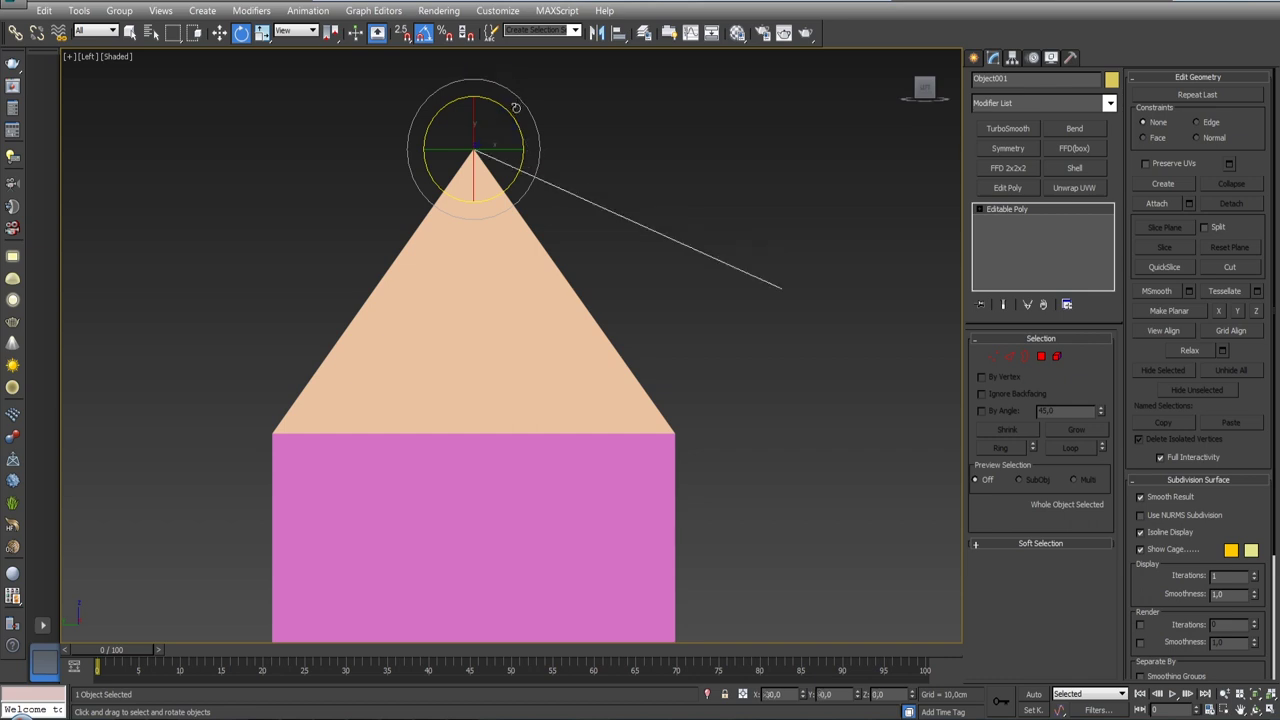
{"action": "left_click", "coordinate": [997, 357]}
- Slide the yellow panel's outer edge up-left along the roof line toward the ridge
{"action": "left_click", "coordinate": [1009, 356]}
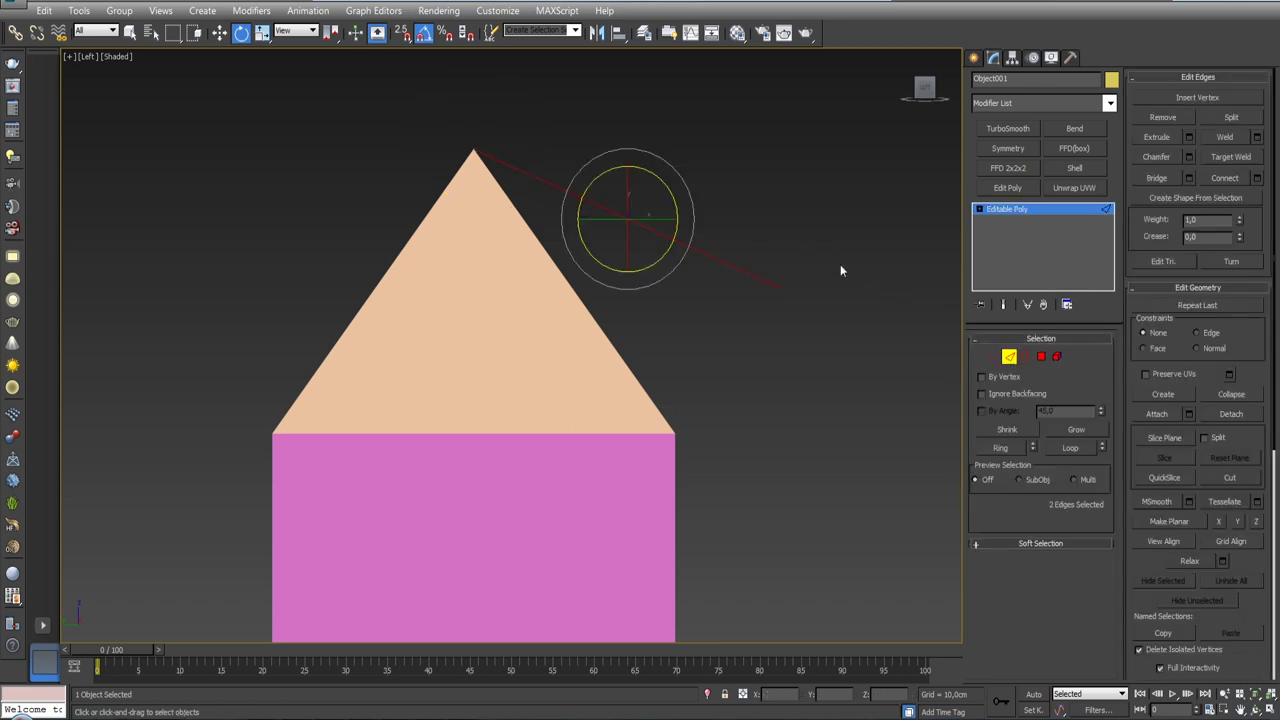
{"action": "middle_click_drag", "start_coordinate": [840, 264], "coordinate": [806, 282], "text": "alt"}
{"action": "key", "text": "w"}
{"action": "left_click", "coordinate": [778, 299]}
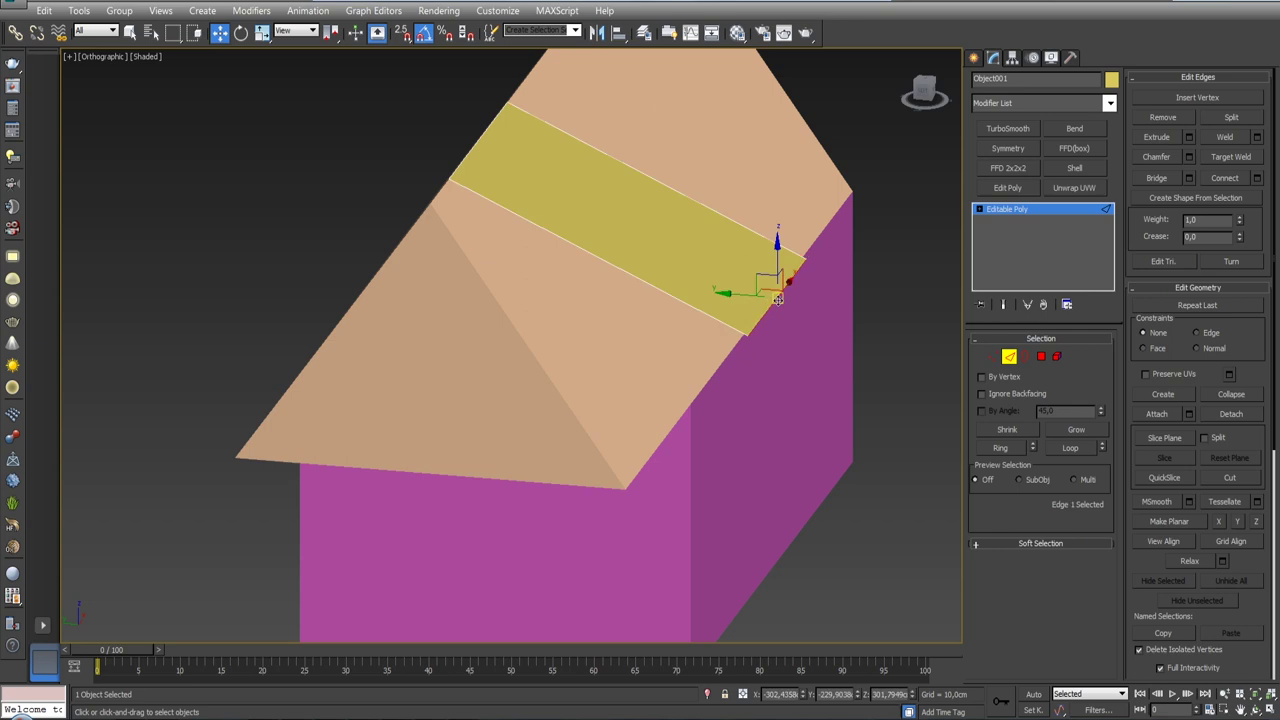
{"action": "key", "text": "l"}
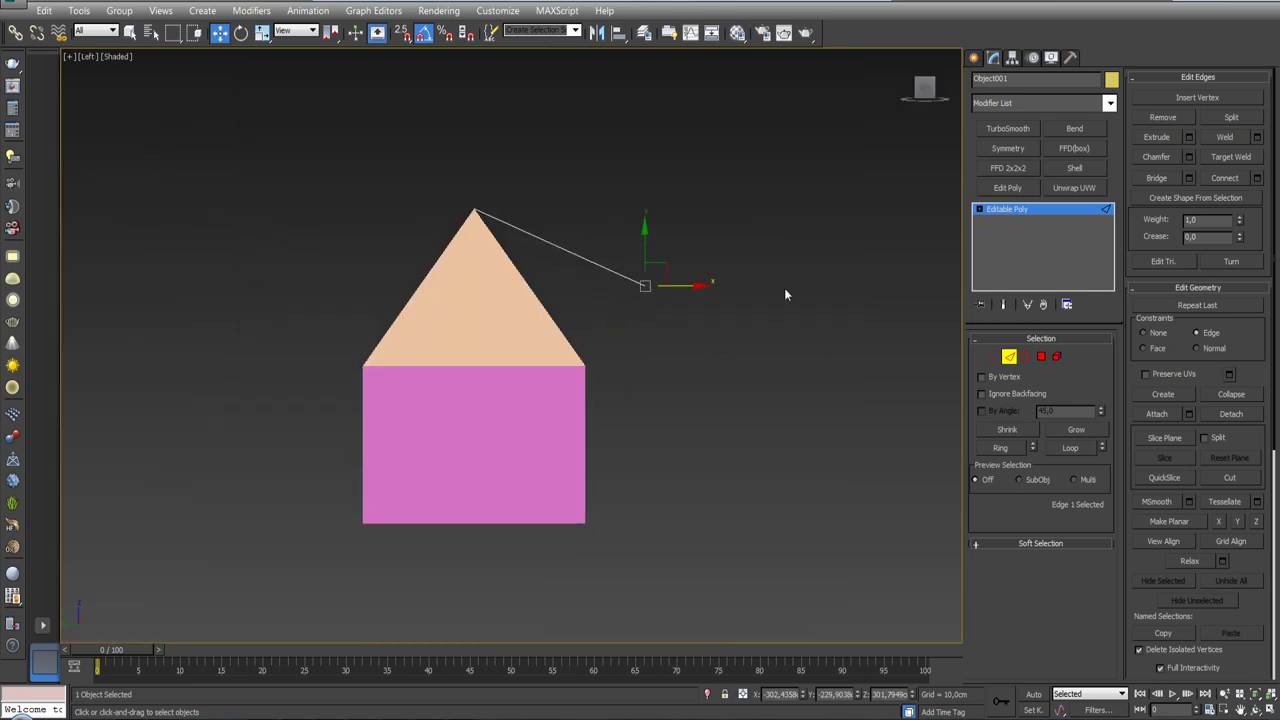
{"action": "scroll", "coordinate": [784, 294], "scroll_direction": "up", "scroll_amount": 4}
{"action": "left_click_drag", "start_coordinate": [631, 315], "coordinate": [513, 274]}
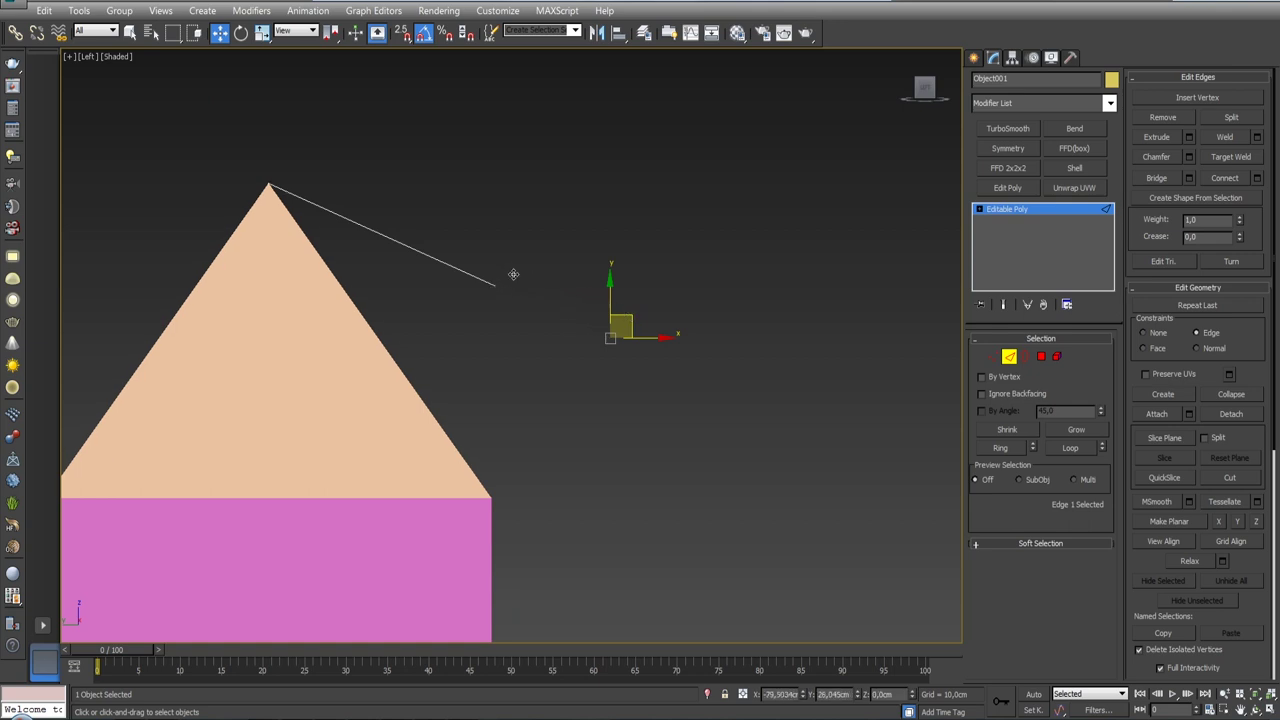
{"action": "left_click", "coordinate": [1009, 356]}
{"action": "mouse_move", "coordinate": [657, 422]}
{"action": "middle_mouse_down"}
{"action": "mouse_move", "coordinate": [724, 309]}
{"action": "mouse_move", "coordinate": [601, 300]}
{"action": "mouse_move", "coordinate": [623, 266]}
{"action": "middle_mouse_up"}
{"action": "scroll", "coordinate": [691, 300], "scroll_direction": "down", "scroll_amount": 5}
{"action": "scroll", "coordinate": [623, 266], "scroll_direction": "up", "scroll_amount": 2}
{"action": "left_click", "coordinate": [670, 248]}
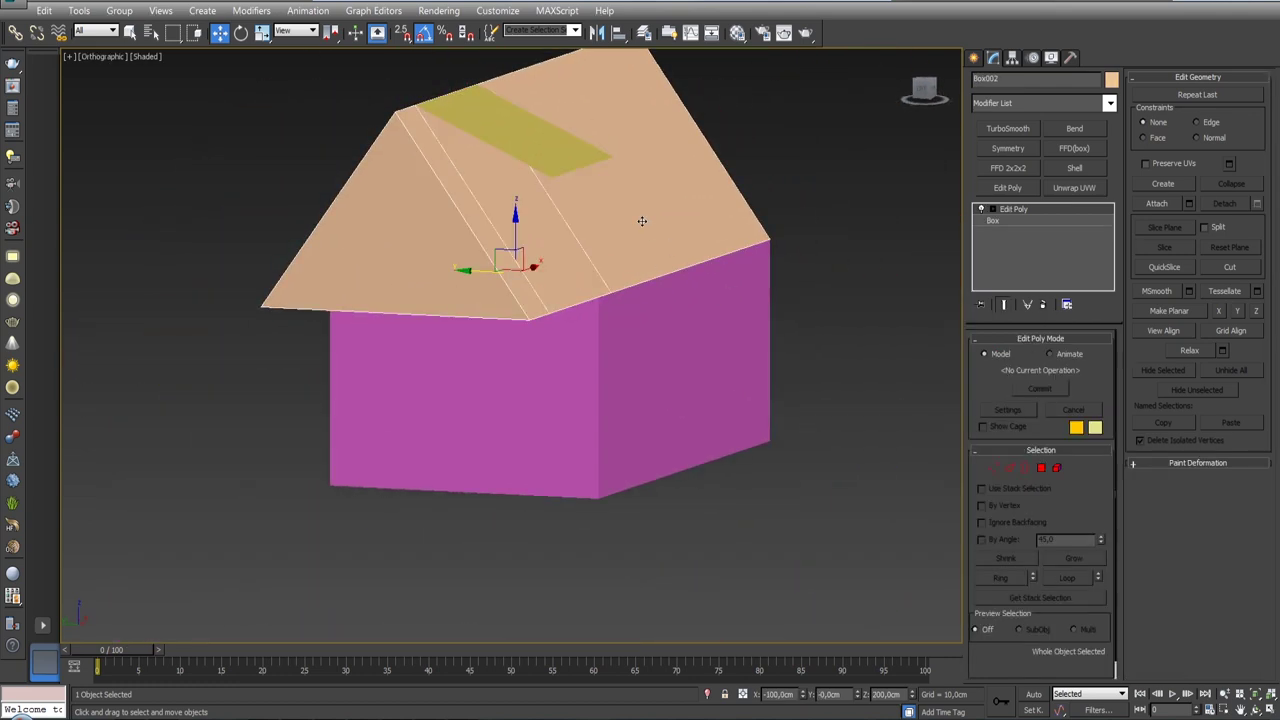
{"action": "left_click", "coordinate": [1009, 467]}
{"action": "left_click", "coordinate": [573, 303]}
{"action": "middle_click_drag", "start_coordinate": [791, 405], "coordinate": [825, 401], "text": "alt"}
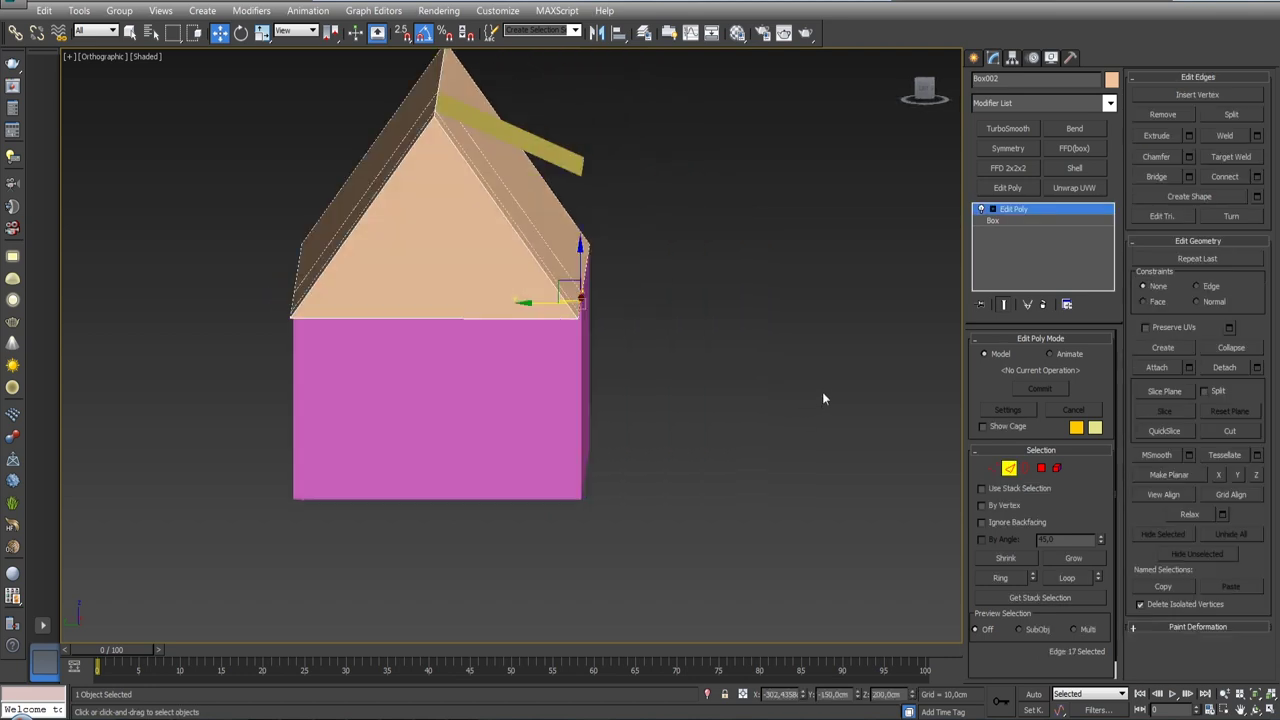
{"action": "key", "text": "z"}
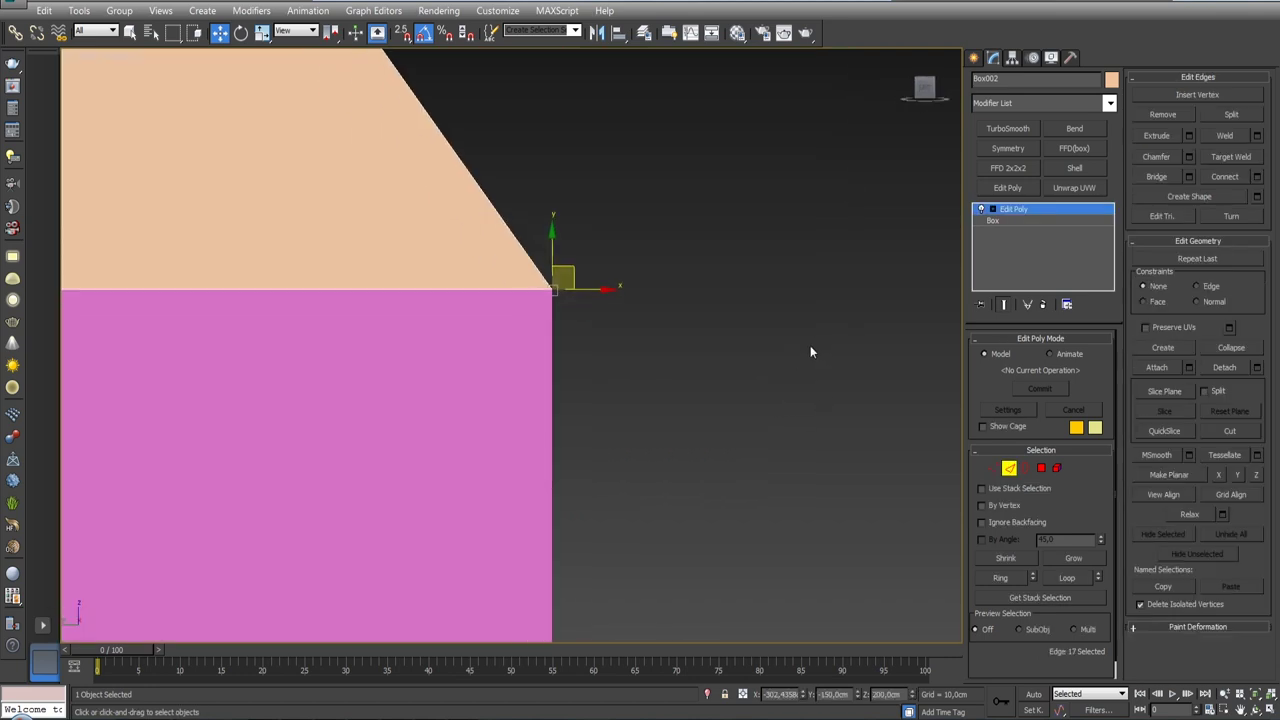
{"action": "key", "text": "l"}
{"action": "double_click", "coordinate": [787, 694]}
{"action": "left_click", "coordinate": [865, 561]}
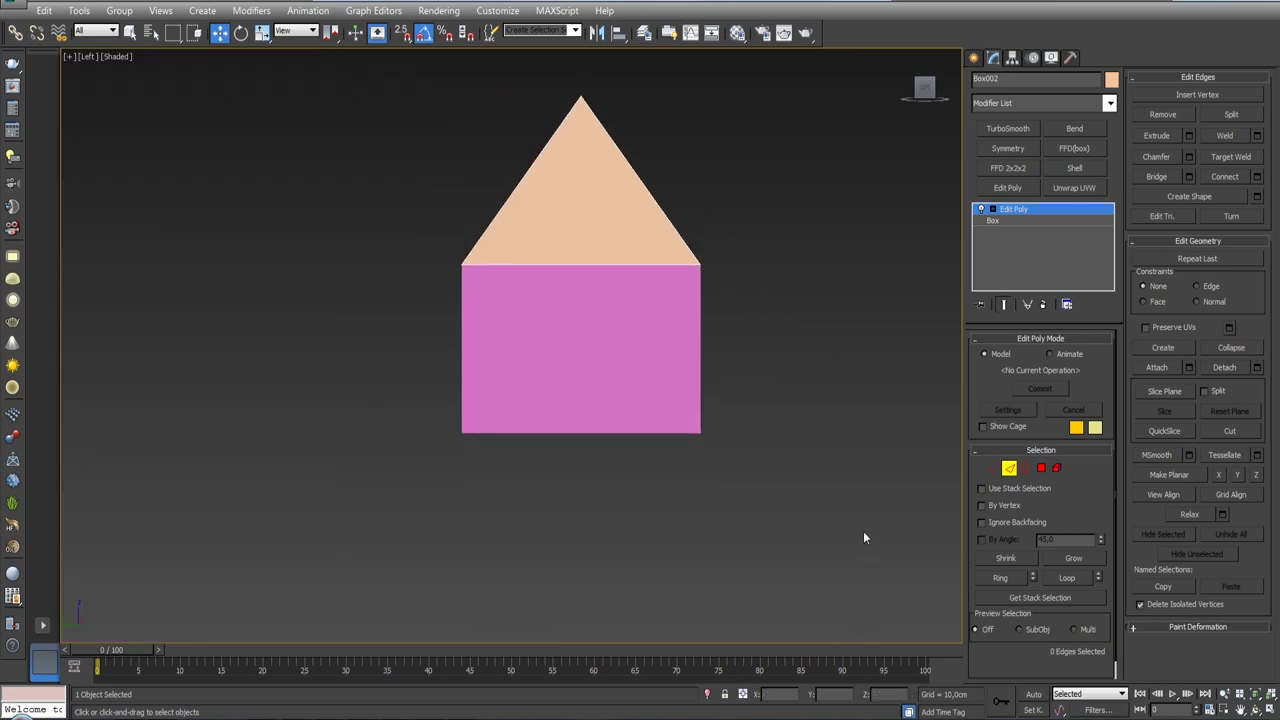
{"action": "mouse_move", "coordinate": [866, 477]}
{"action": "middle_mouse_down", "text": "alt"}
{"action": "mouse_move", "coordinate": [840, 489]}
{"action": "mouse_move", "coordinate": [851, 464]}
{"action": "middle_mouse_up", "text": "alt"}
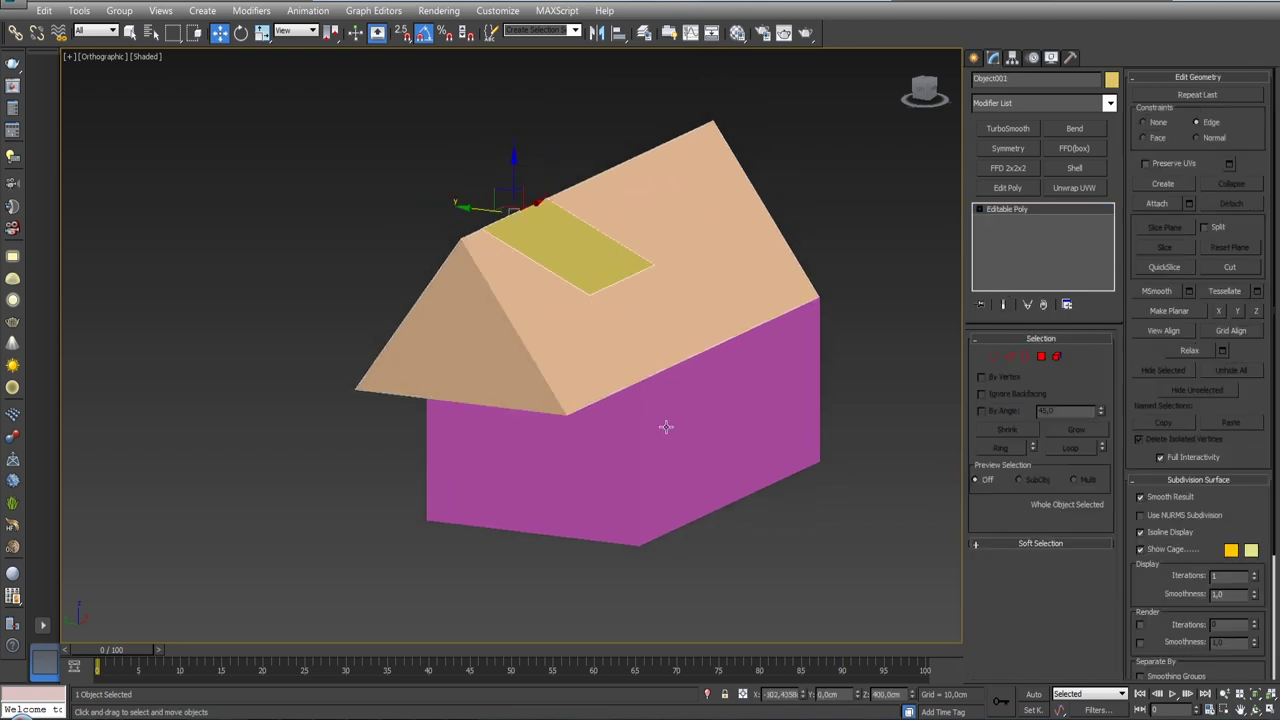
- Extrude the yellow panel's lower border edge
{"action": "key", "text": "l"}
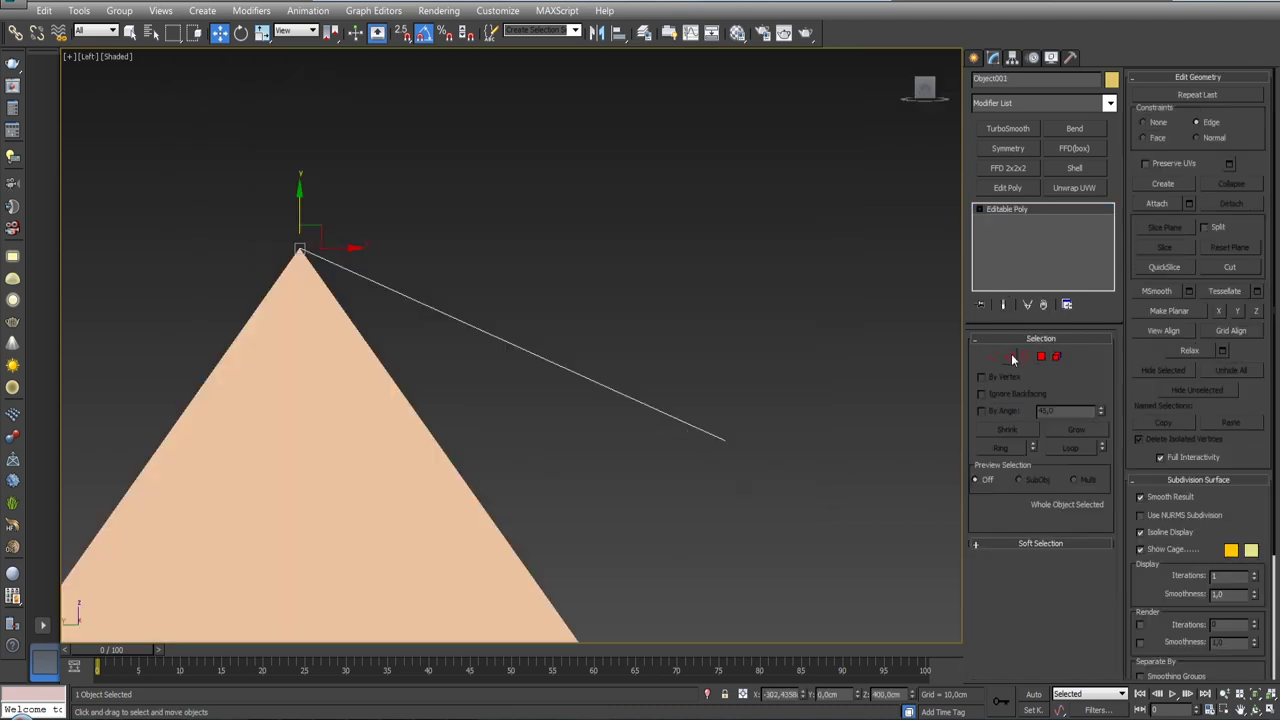
{"action": "left_click", "coordinate": [1011, 357]}
{"action": "scroll", "coordinate": [800, 340], "scroll_direction": "down", "scroll_amount": 4}
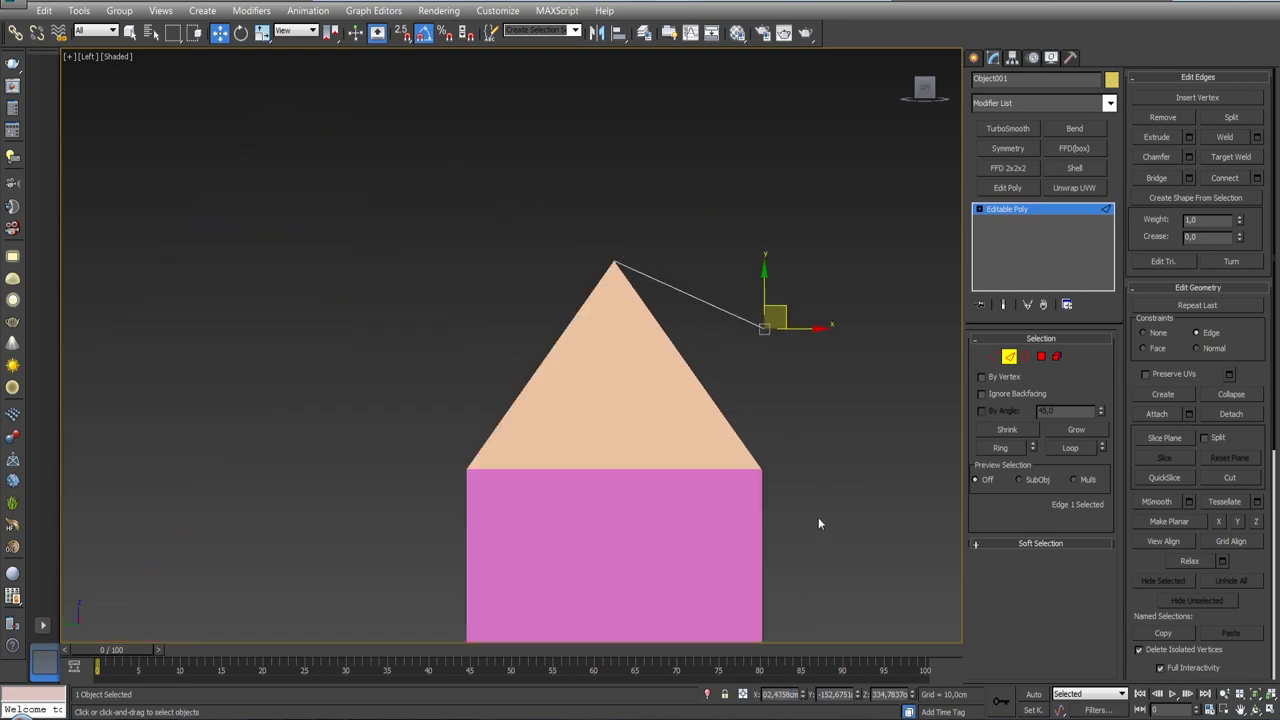
{"action": "middle_click_drag", "start_coordinate": [834, 428], "coordinate": [821, 454], "text": "alt"}
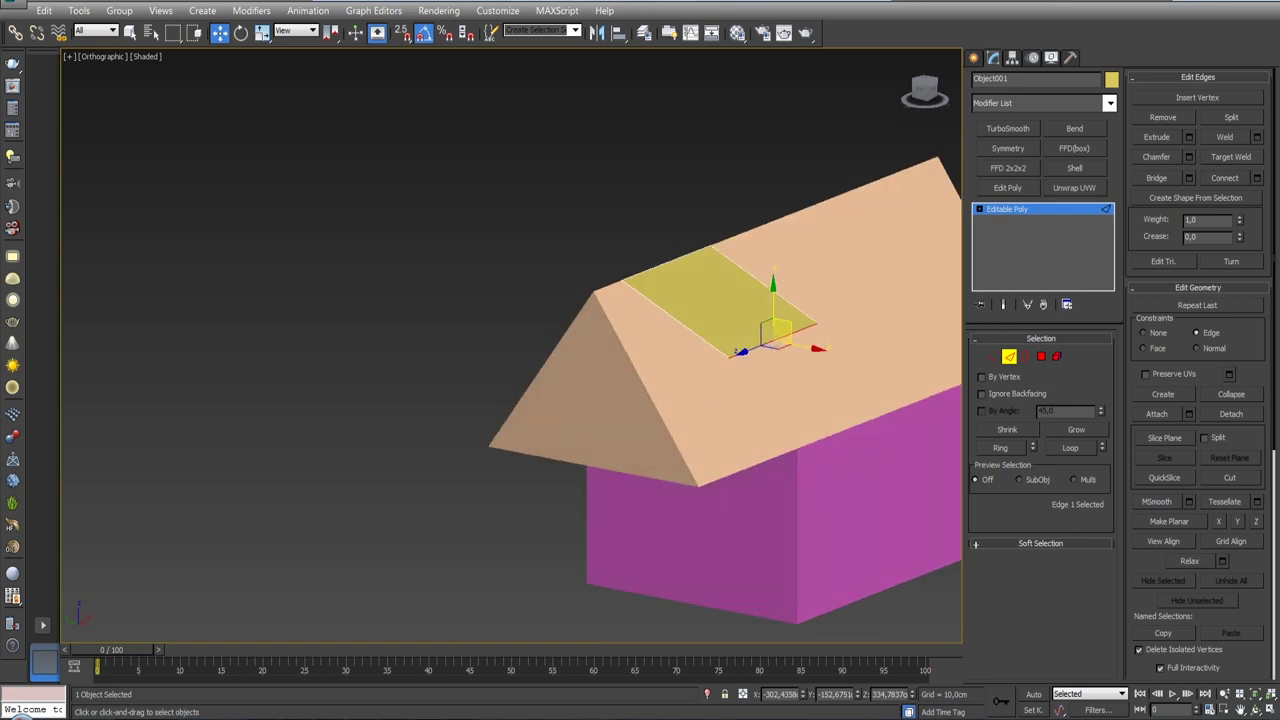
{"action": "left_click", "coordinate": [769, 340]}
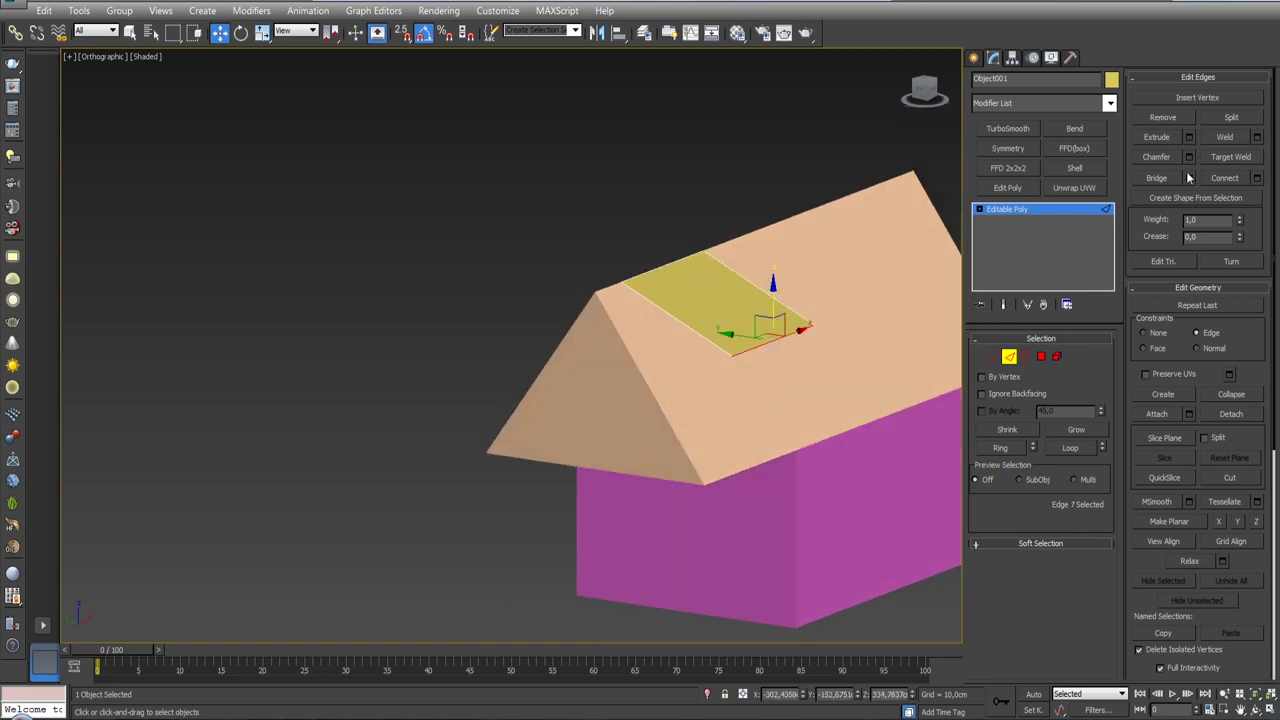
{"action": "left_click", "coordinate": [1189, 137]}
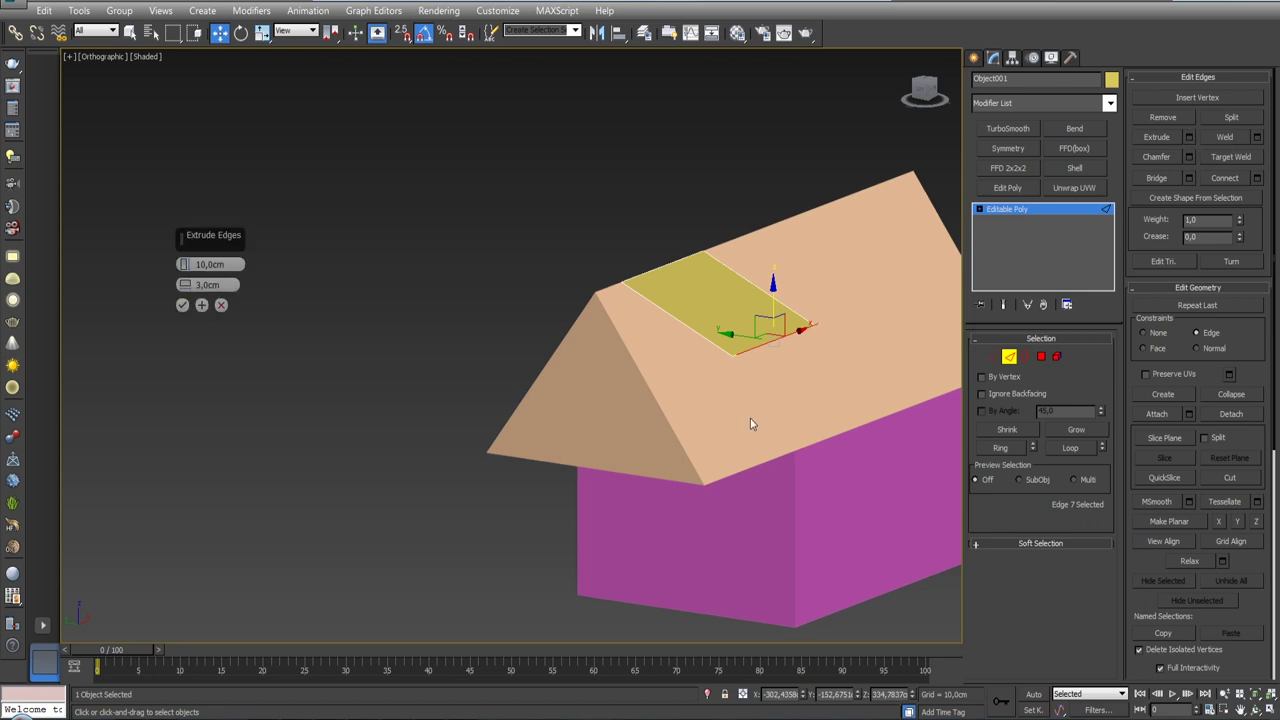
{"action": "left_click", "coordinate": [221, 305]}
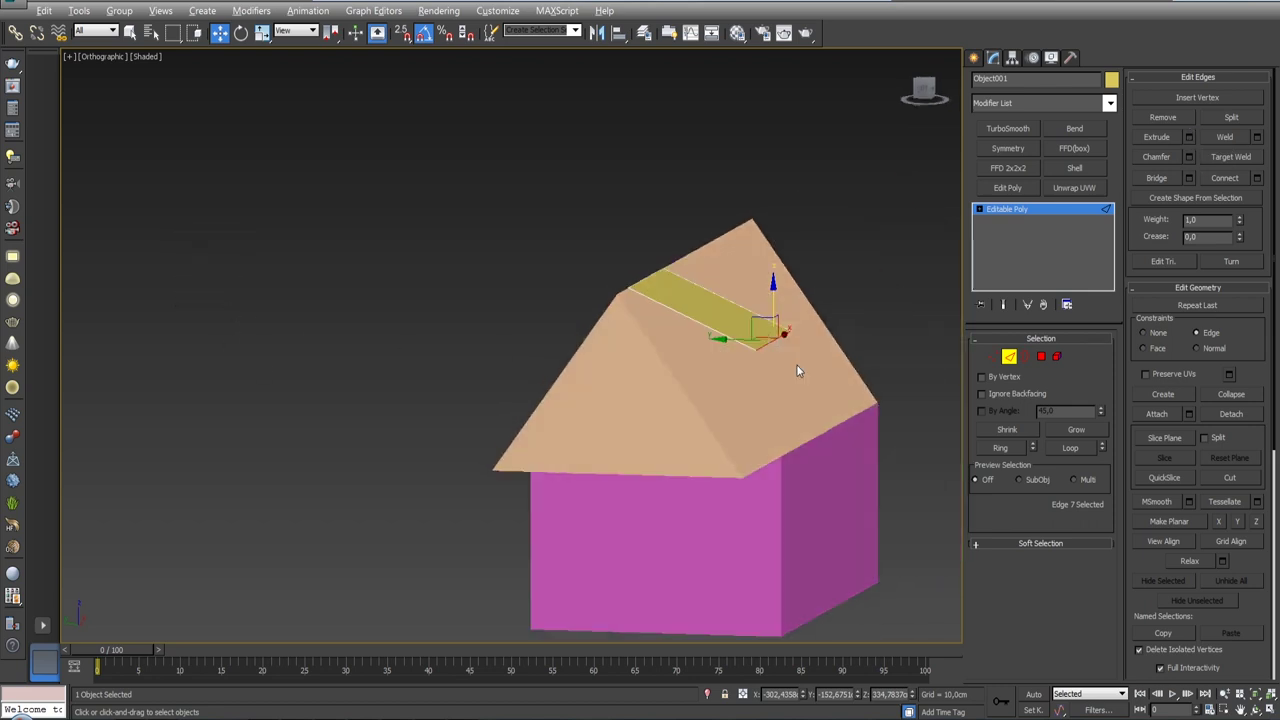
- Weld the panel's corner vertices from six to four and set Constraints to None
{"action": "middle_click_drag", "start_coordinate": [796, 364], "coordinate": [750, 370], "text": "alt"}
{"action": "left_click", "coordinate": [692, 330], "text": "ctrl"}
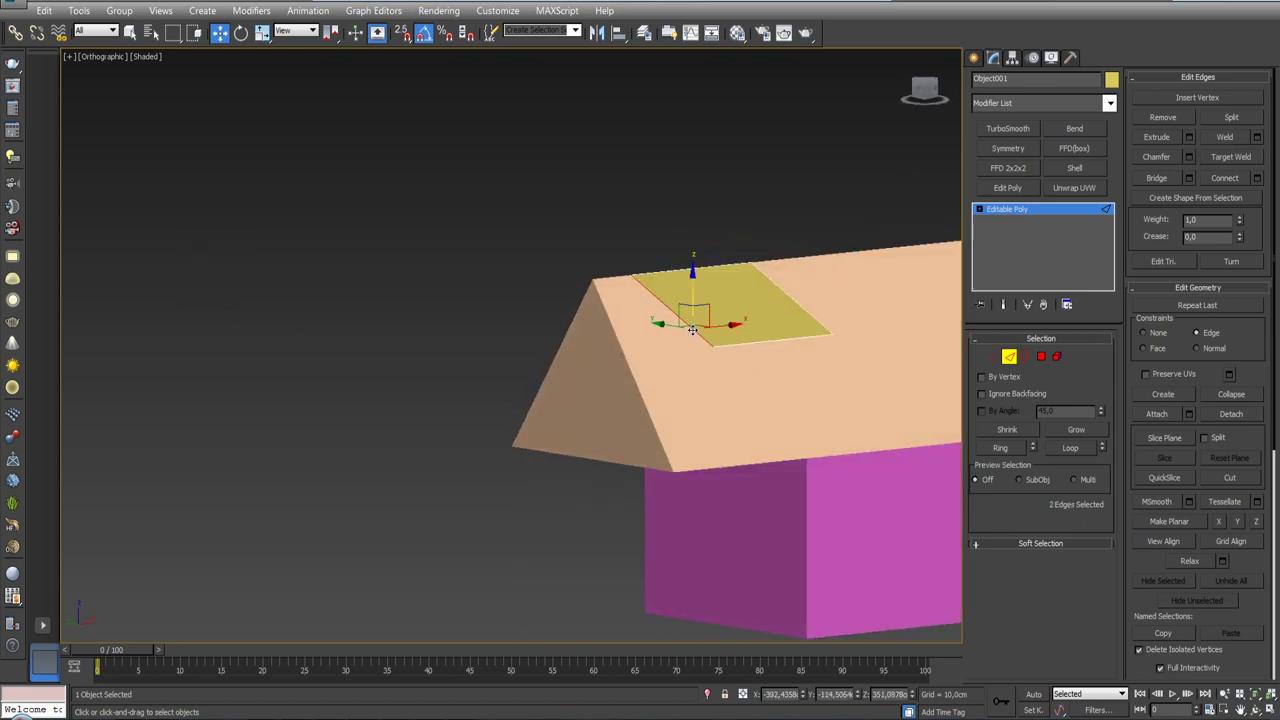
{"action": "left_click", "coordinate": [805, 306], "text": "ctrl"}
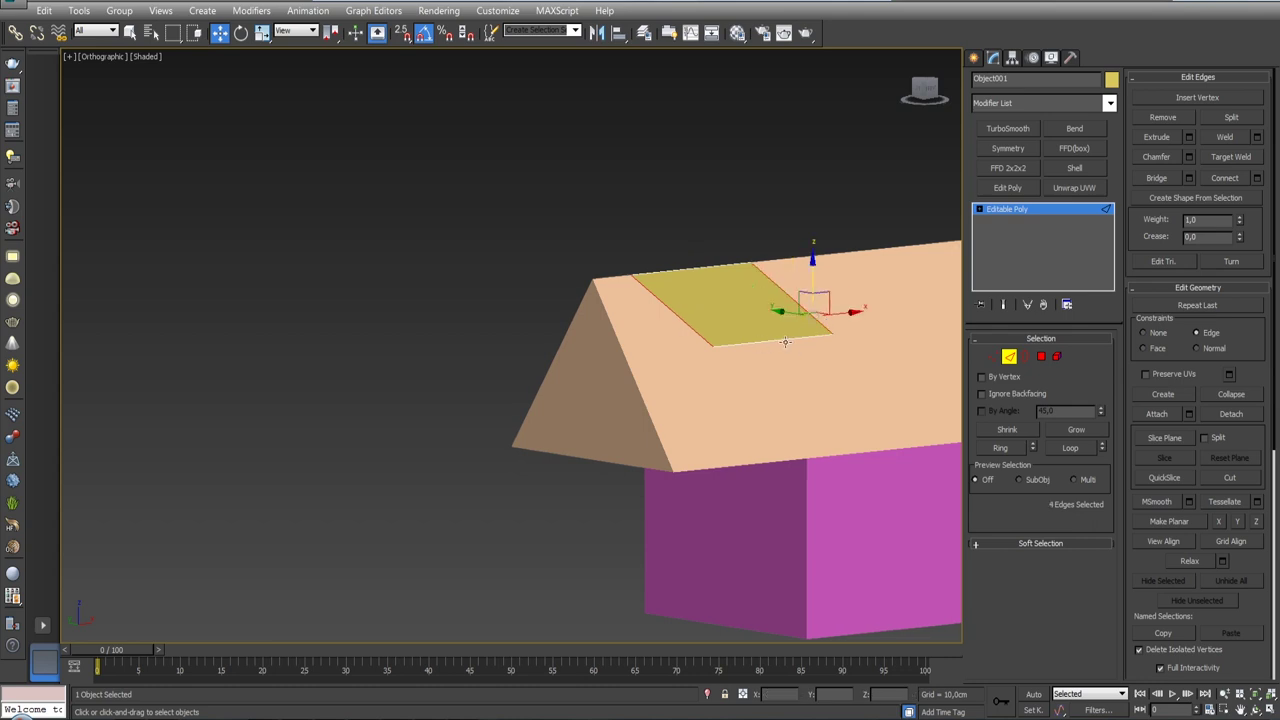
{"action": "left_click", "coordinate": [993, 357], "text": "ctrl"}
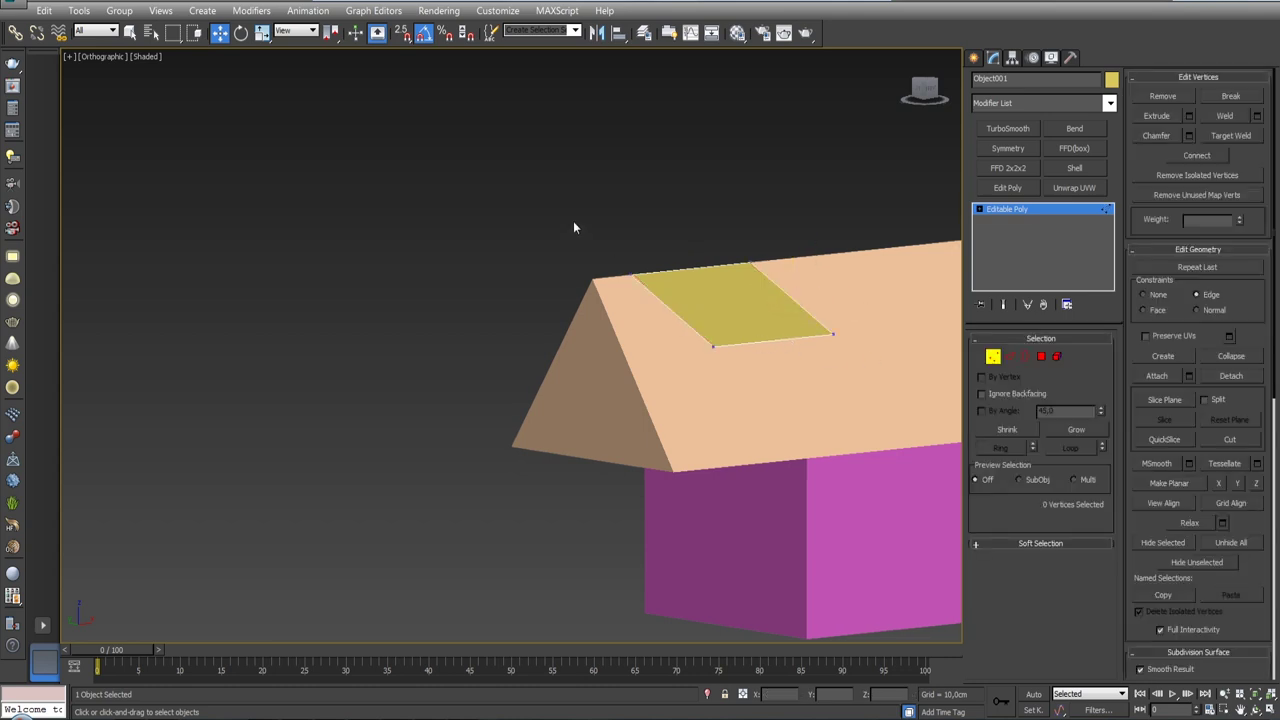
{"action": "left_click", "coordinate": [1256, 116]}
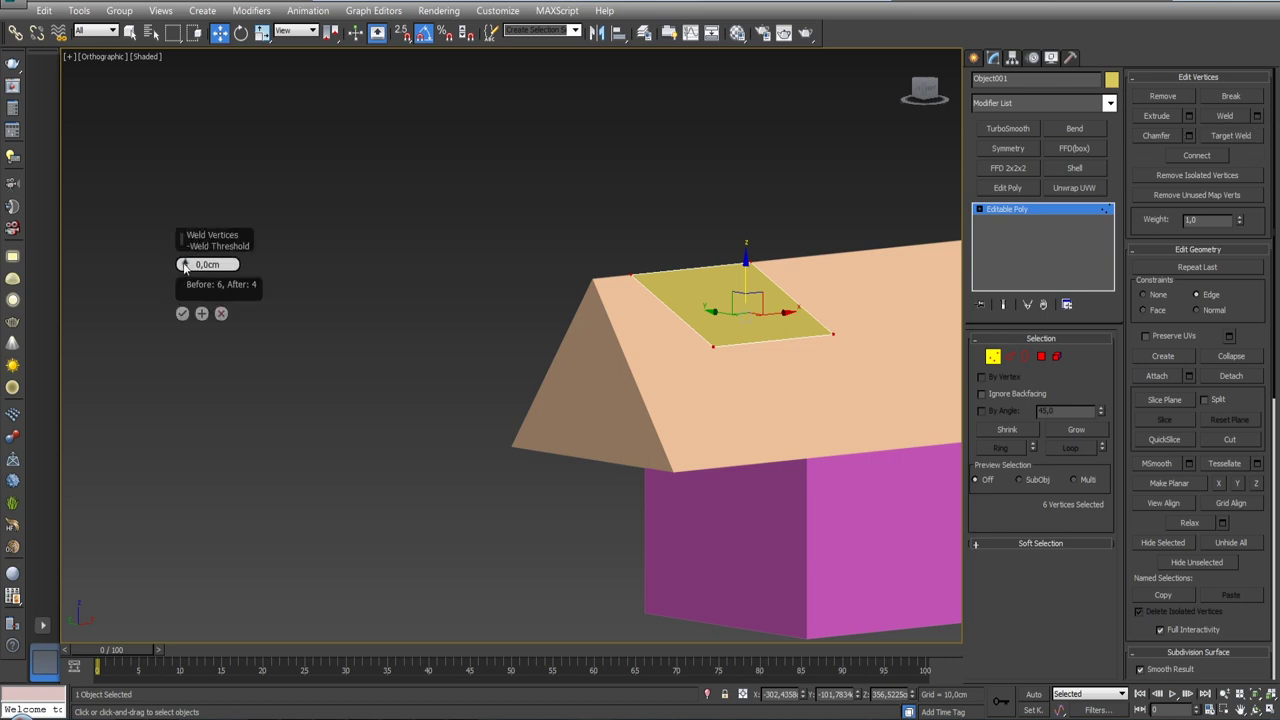
{"action": "left_click", "coordinate": [182, 314]}
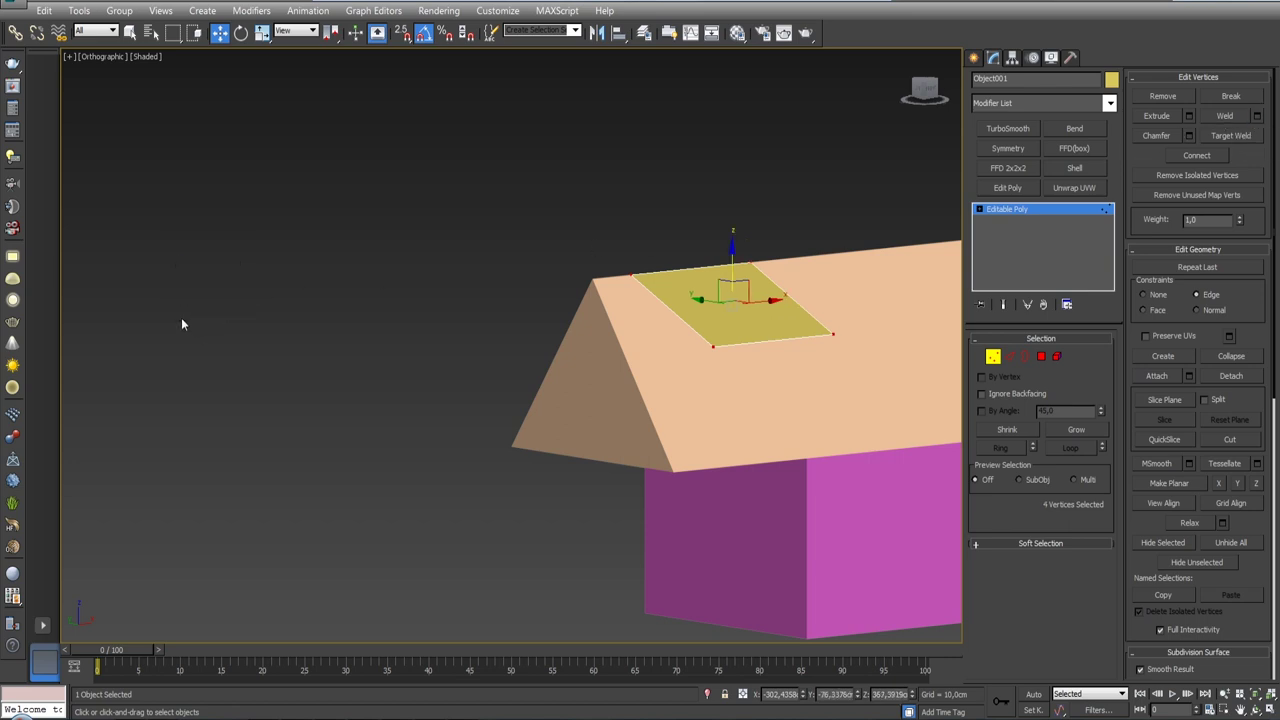
{"action": "left_click", "coordinate": [1143, 294]}
{"action": "left_click", "coordinate": [1009, 356]}
{"action": "left_click", "coordinate": [773, 341]}
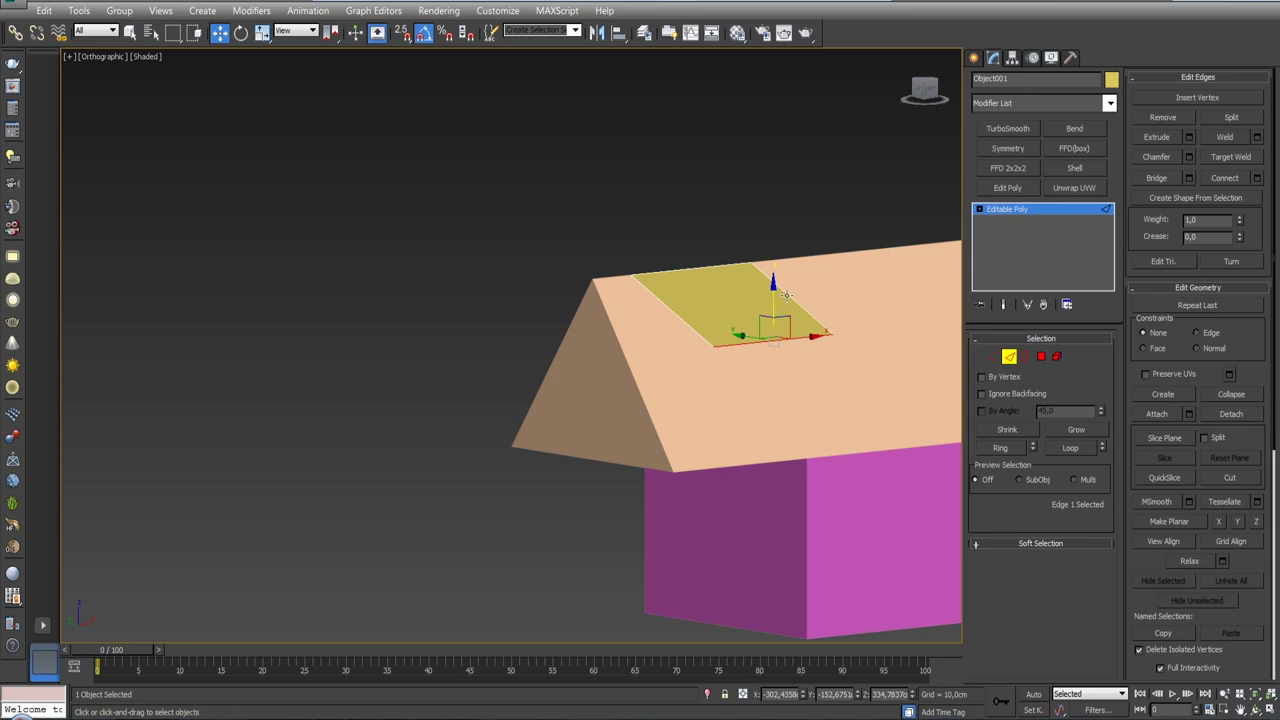
- Drag the panel's front edge downward to form a vertical front face
{"action": "left_click_drag", "start_coordinate": [786, 294], "coordinate": [789, 410], "text": "shift"}
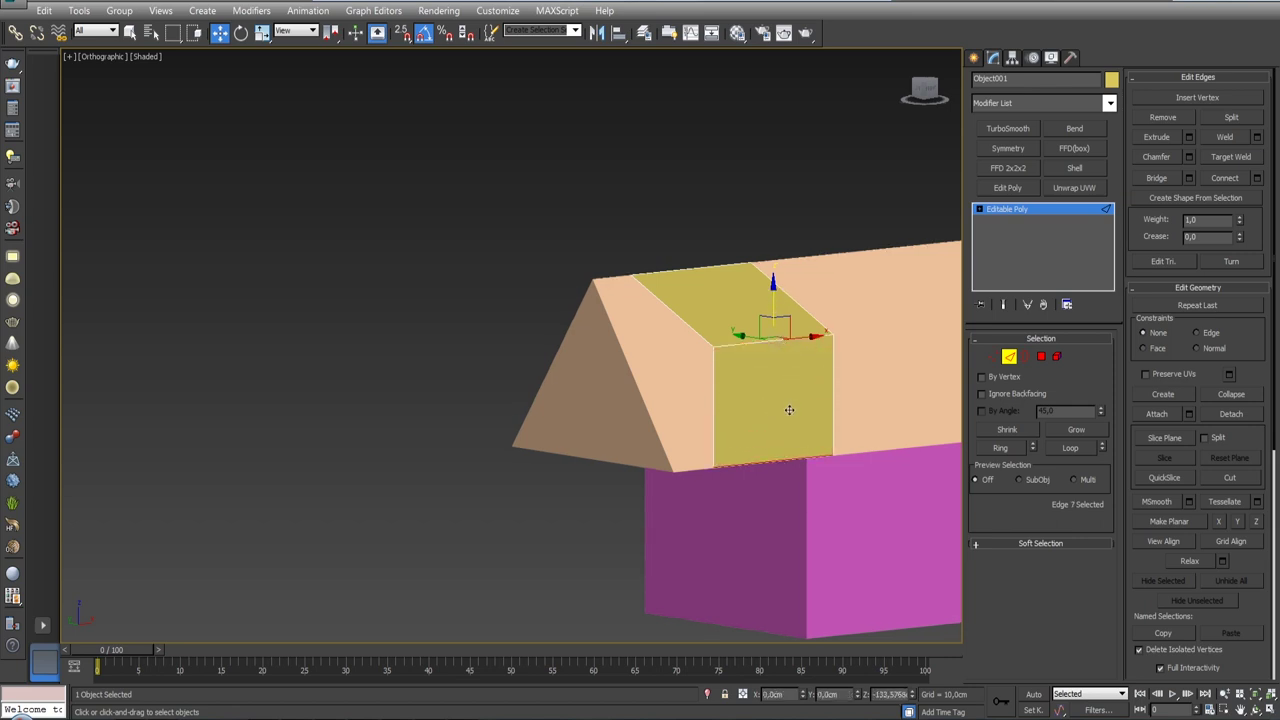
{"action": "mouse_move", "coordinate": [796, 411]}
{"action": "middle_mouse_down", "text": "alt"}
{"action": "mouse_move", "coordinate": [748, 320]}
{"action": "mouse_move", "coordinate": [737, 322]}
{"action": "middle_mouse_up", "text": "alt"}
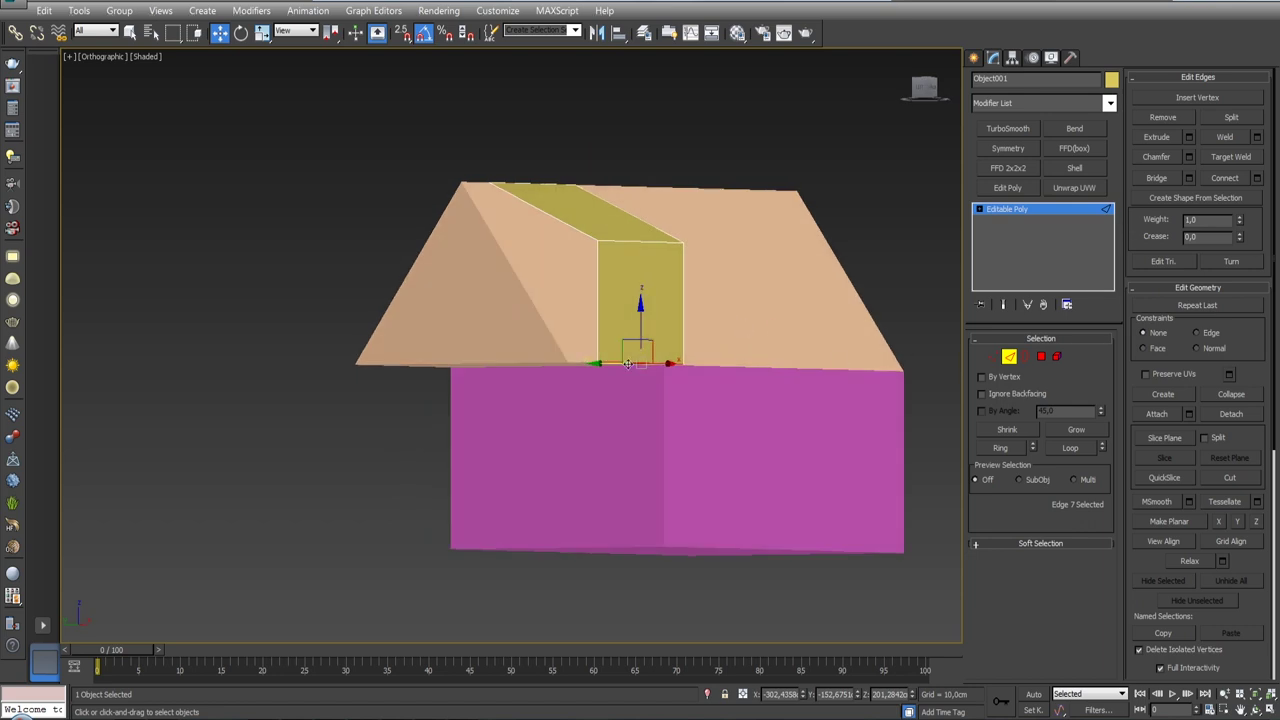
{"action": "left_click", "coordinate": [815, 323]}
{"action": "left_click", "coordinate": [1006, 359]}
- Check the Z height of the roof's lower edge
{"action": "left_click", "coordinate": [740, 285]}
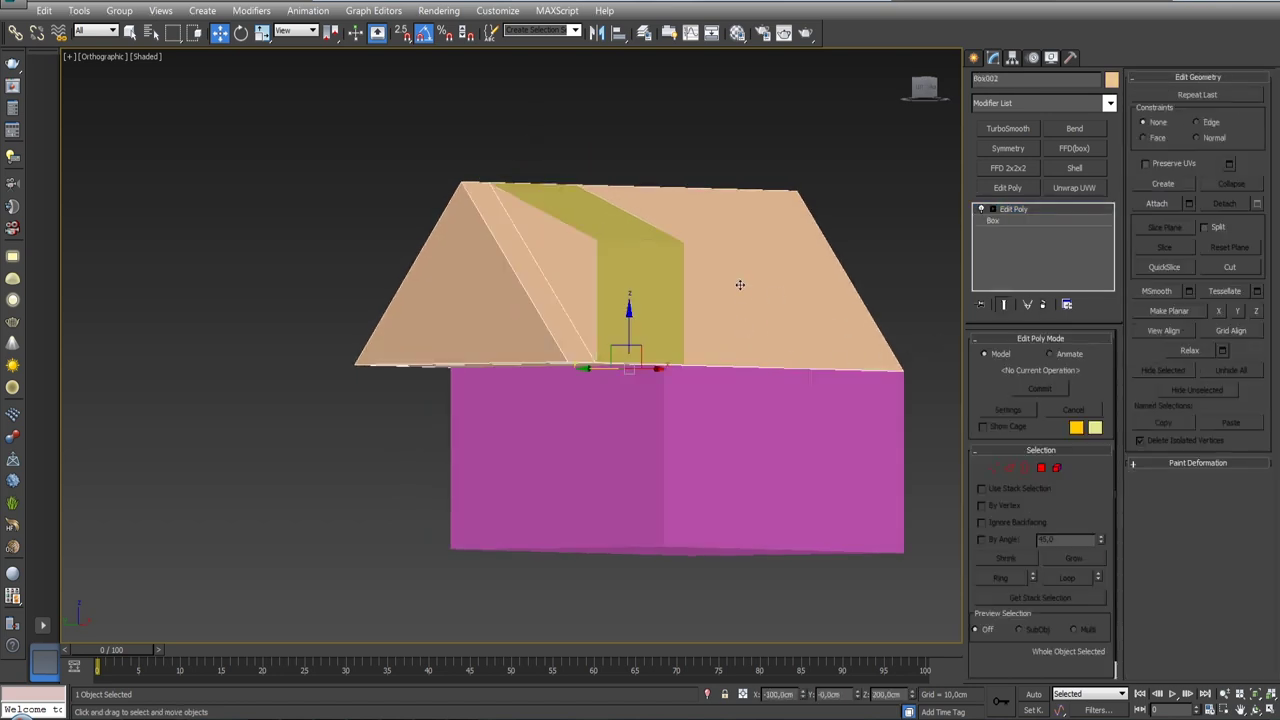
{"action": "left_click", "coordinate": [1009, 468]}
{"action": "left_click", "coordinate": [701, 368]}
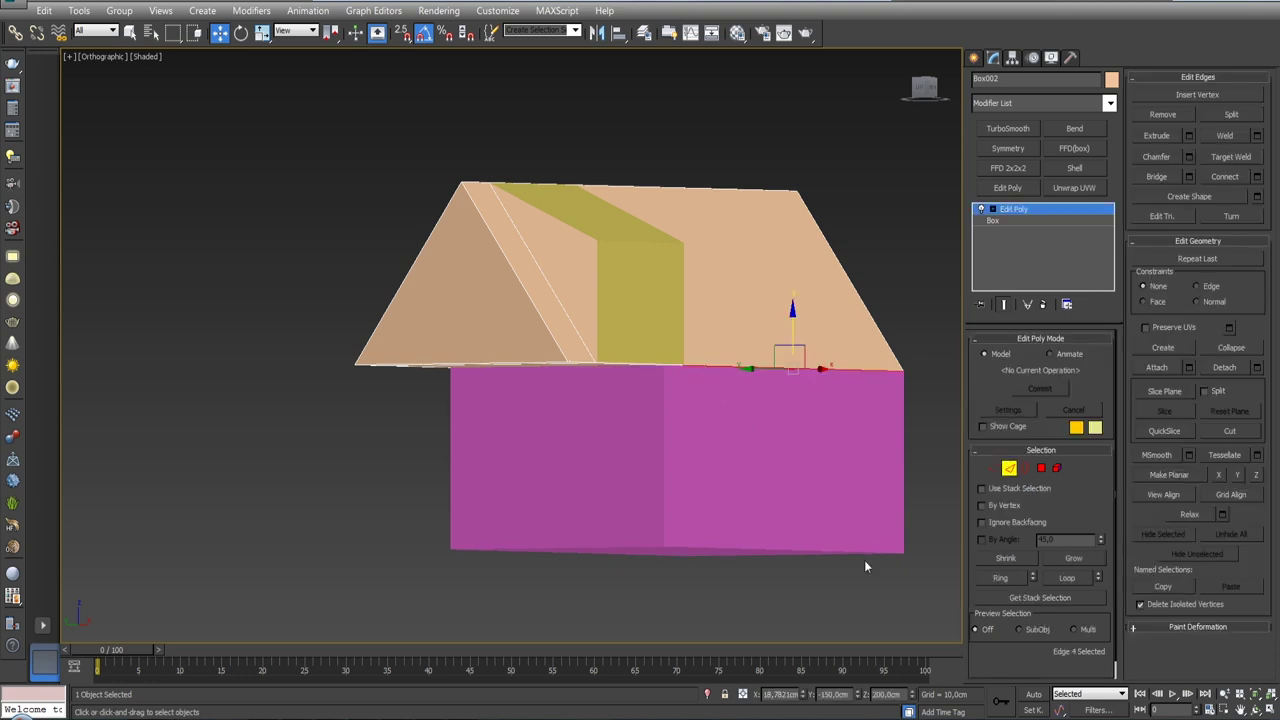
{"action": "double_click", "coordinate": [888, 694]}
- Set the dormer's bottom edge to a Z height of 200 cm
{"action": "left_click", "coordinate": [655, 273]}
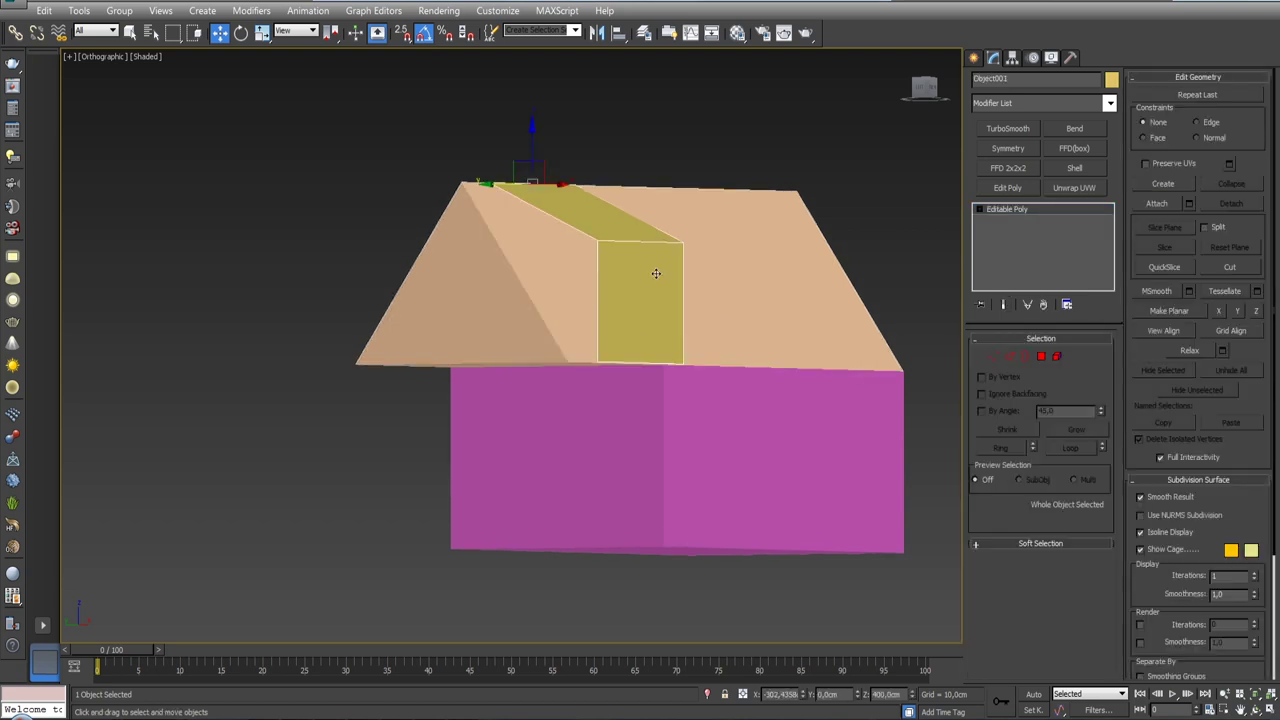
{"action": "left_click", "coordinate": [1009, 356]}
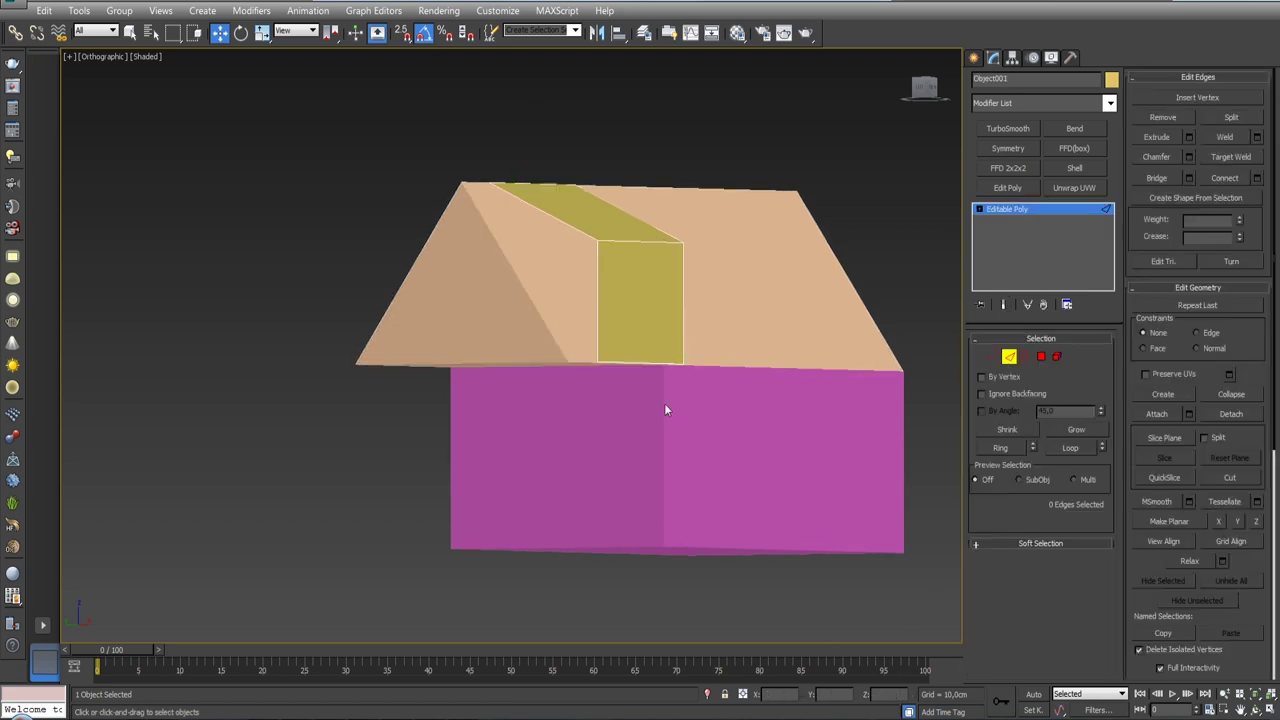
{"action": "left_click", "coordinate": [628, 366]}
{"action": "double_click", "coordinate": [886, 692]}
{"action": "type", "text": "200"}
{"action": "key", "text": "Return"}
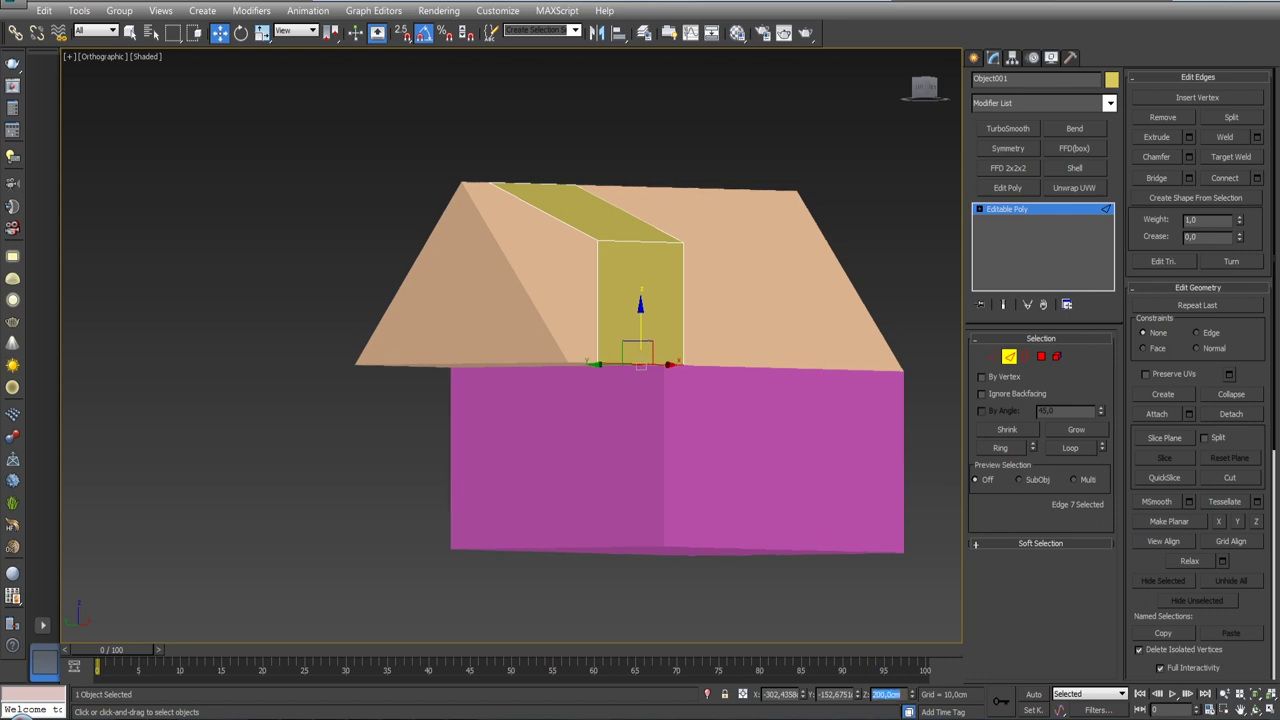
{"action": "middle_click_drag", "start_coordinate": [857, 303], "coordinate": [960, 365], "text": "alt"}
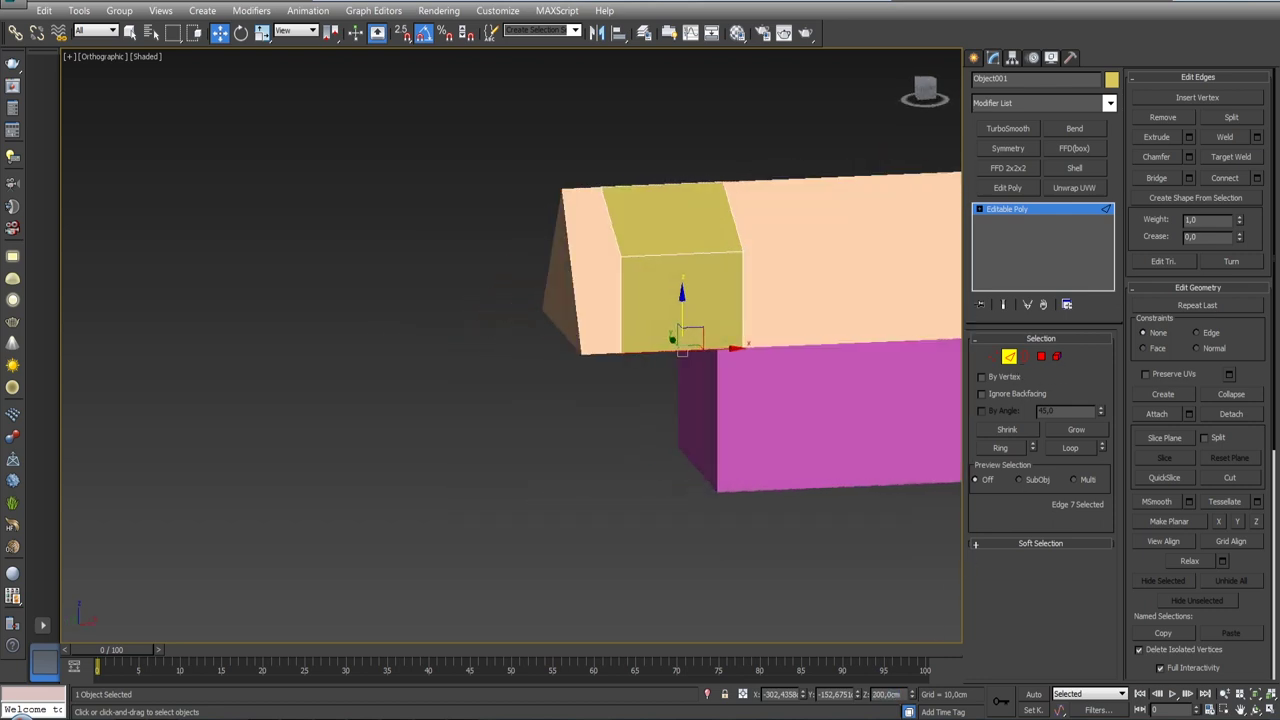
{"action": "left_click", "coordinate": [1009, 357]}
{"action": "mouse_move", "coordinate": [849, 411]}
{"action": "middle_mouse_down", "text": "alt"}
{"action": "mouse_move", "coordinate": [811, 431]}
{"action": "mouse_move", "coordinate": [853, 422]}
{"action": "middle_mouse_up", "text": "alt"}
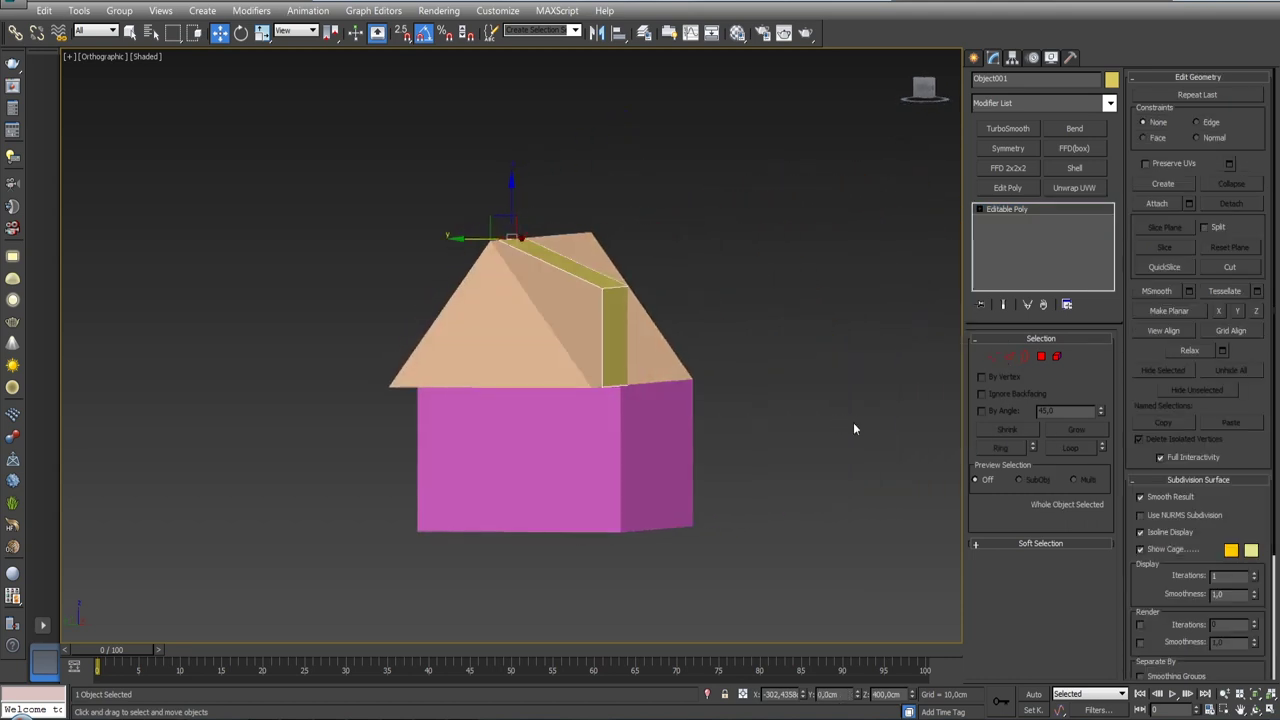
{"action": "mouse_move", "coordinate": [837, 426]}
{"action": "middle_mouse_down", "text": "alt"}
{"action": "mouse_move", "coordinate": [794, 394]}
{"action": "mouse_move", "coordinate": [757, 414]}
{"action": "mouse_move", "coordinate": [800, 417]}
{"action": "middle_mouse_up", "text": "alt"}
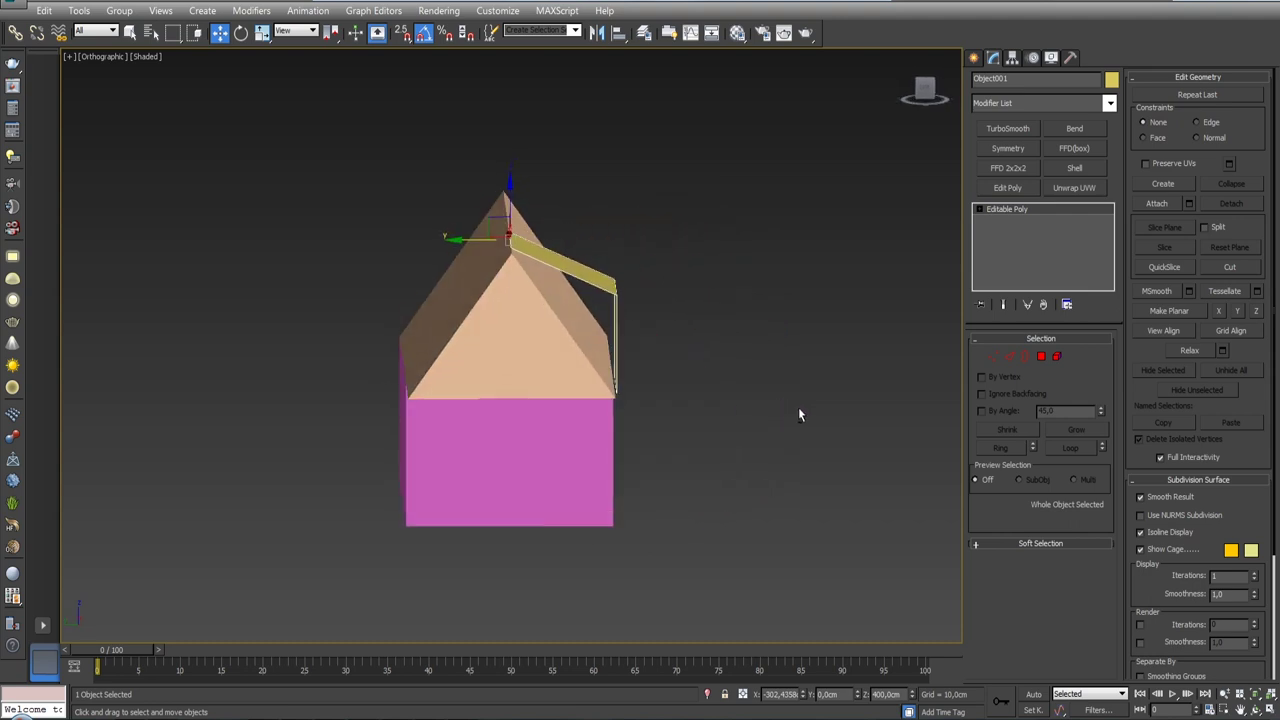
- Select the dormer's ten top edges and lower them to Z 200
{"action": "middle_click_drag", "start_coordinate": [646, 358], "coordinate": [657, 369], "text": "alt"}
{"action": "scroll", "coordinate": [530, 237], "scroll_direction": "up", "scroll_amount": 3}
{"action": "left_click", "coordinate": [530, 237]}
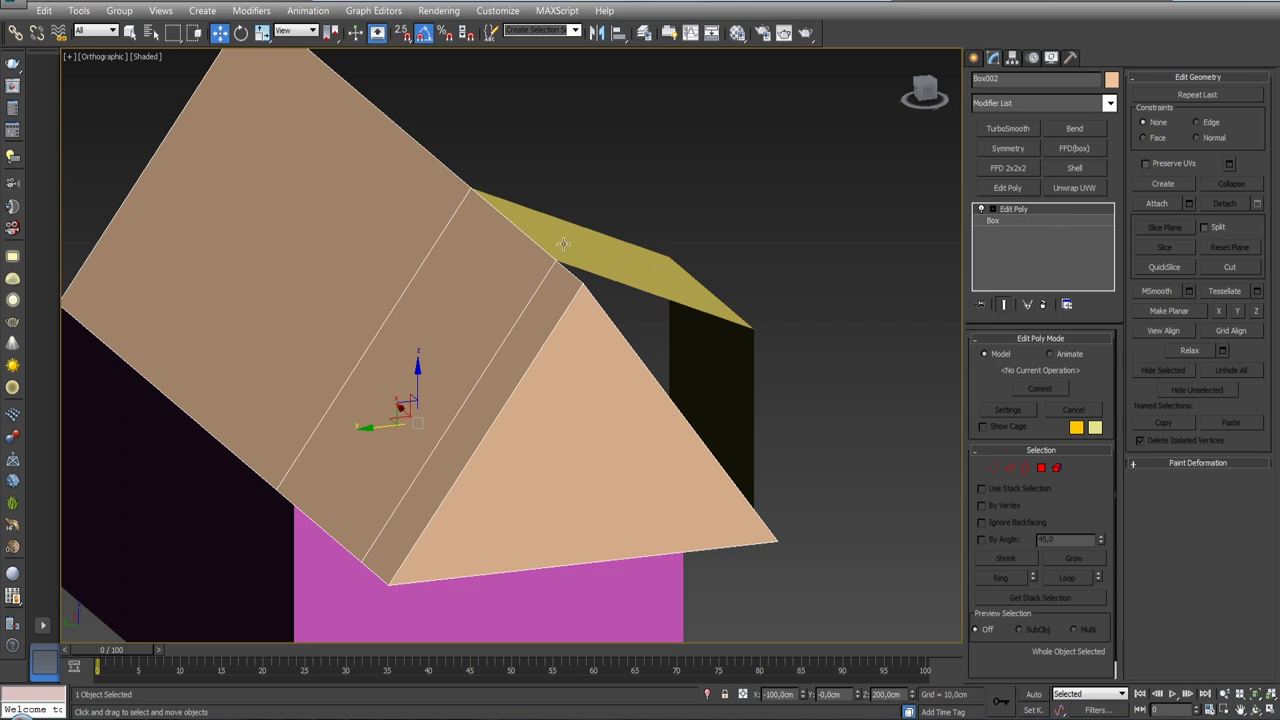
{"action": "left_click", "coordinate": [563, 244]}
{"action": "left_click", "coordinate": [1010, 356]}
{"action": "left_click", "coordinate": [508, 230]}
{"action": "middle_click_drag", "start_coordinate": [508, 230], "coordinate": [590, 290], "text": "alt"}
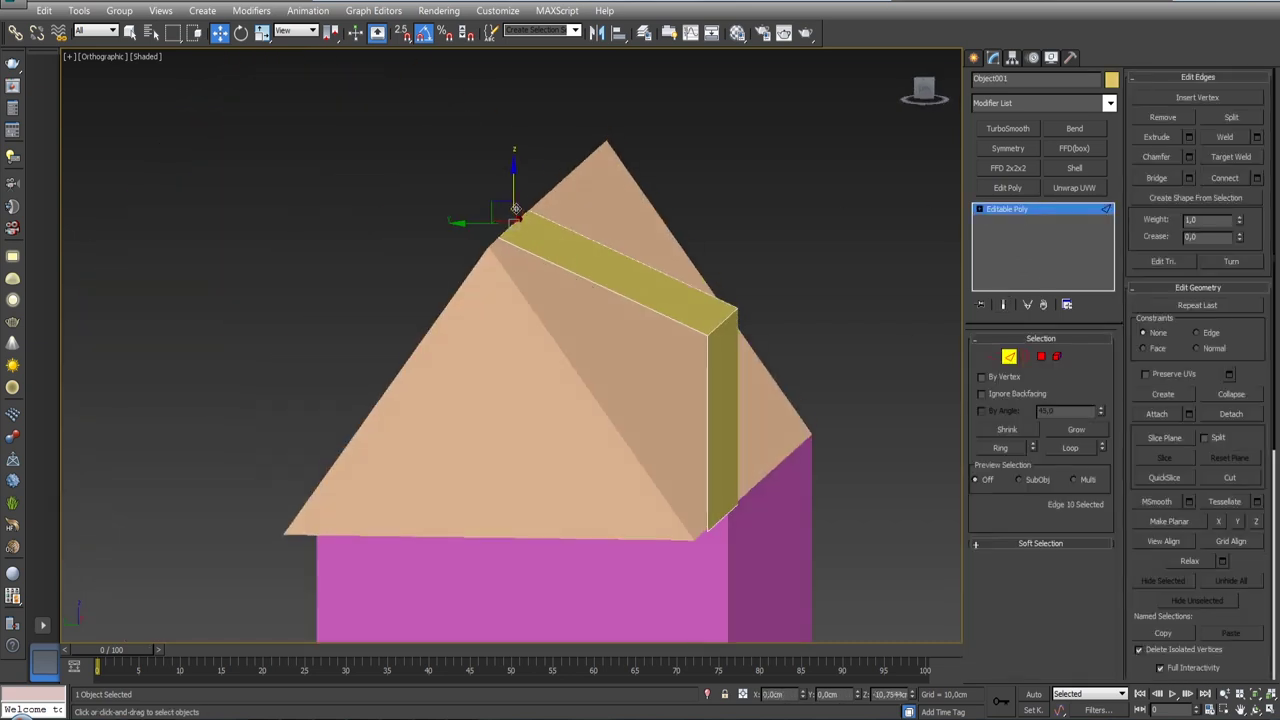
{"action": "left_click_drag", "start_coordinate": [514, 214], "coordinate": [514, 320]}
{"action": "key", "text": "F3"}
{"action": "middle_click_drag", "start_coordinate": [517, 321], "coordinate": [650, 325], "text": "alt"}
{"action": "double_click", "coordinate": [893, 694]}
{"action": "type", "text": "200"}
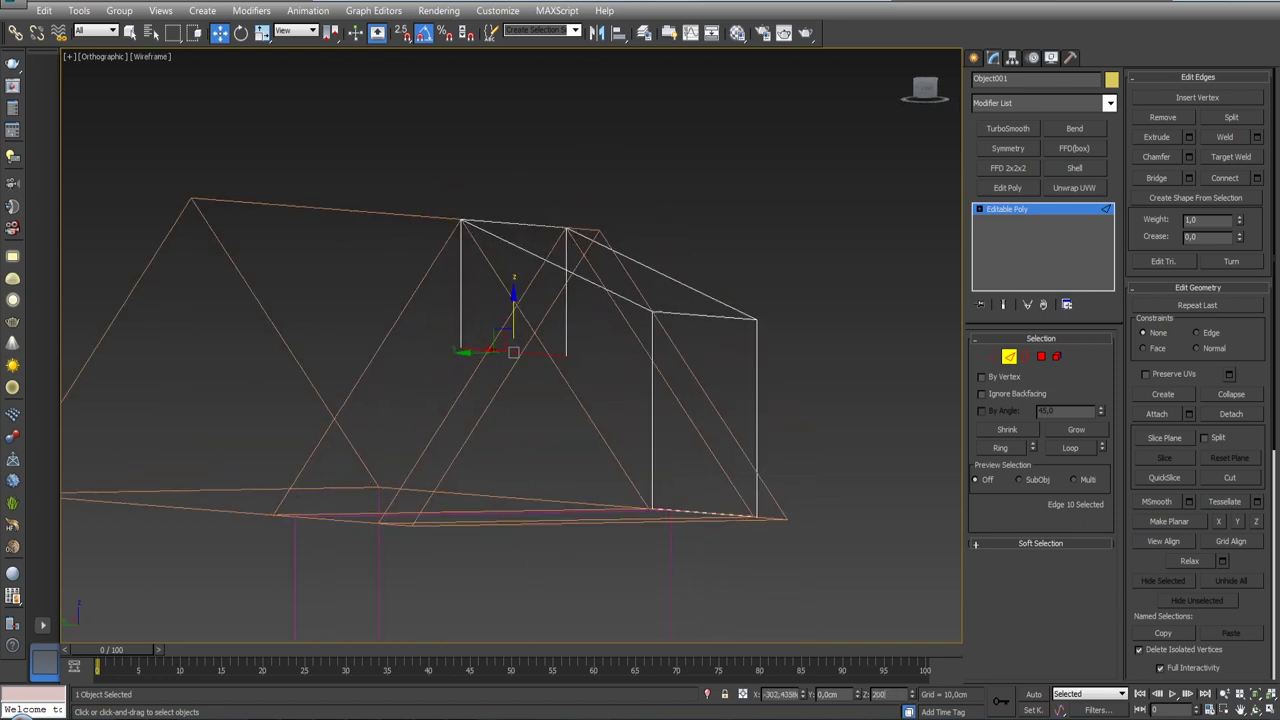
{"action": "key", "text": "Return"}
- Connect the dormer's diagonal edges with a new edge
{"action": "mouse_move", "coordinate": [680, 531]}
{"action": "middle_mouse_down", "text": "alt"}
{"action": "mouse_move", "coordinate": [600, 560]}
{"action": "mouse_move", "coordinate": [550, 537]}
{"action": "middle_mouse_up", "text": "alt"}
{"action": "left_click", "coordinate": [727, 547]}
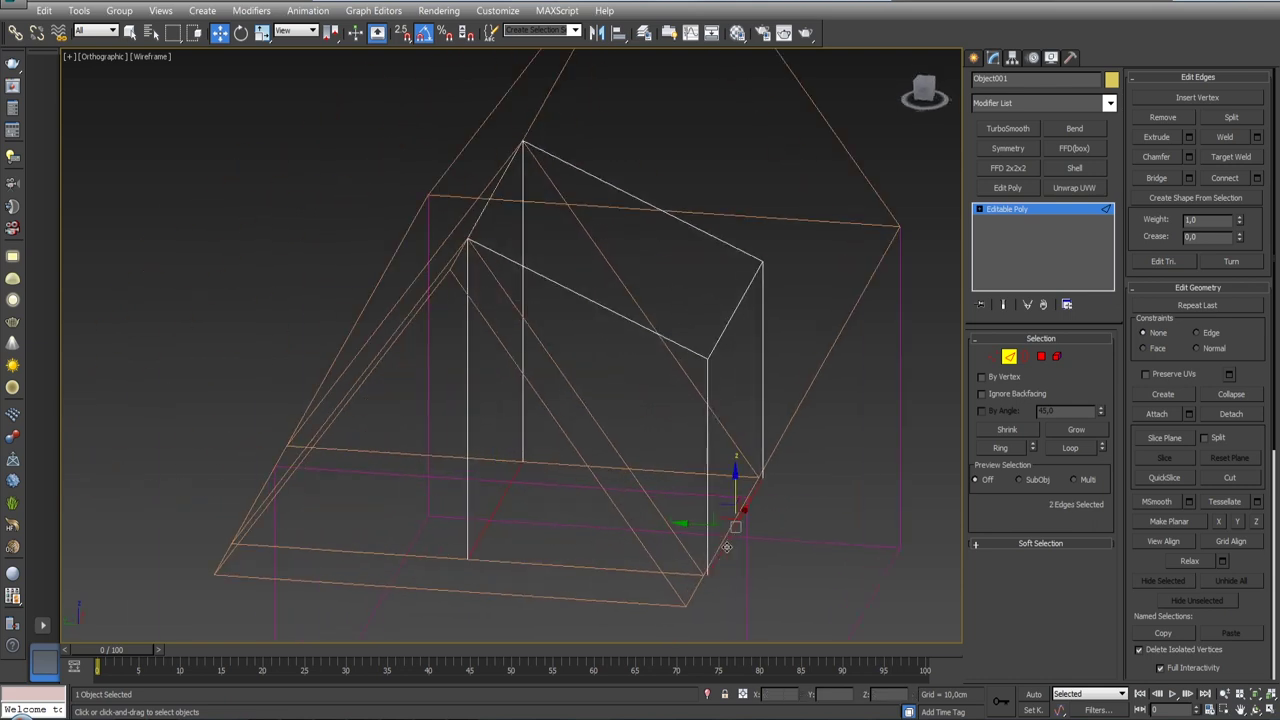
{"action": "left_click", "coordinate": [1155, 178]}
{"action": "middle_click_drag", "start_coordinate": [712, 421], "coordinate": [906, 371], "text": "alt"}
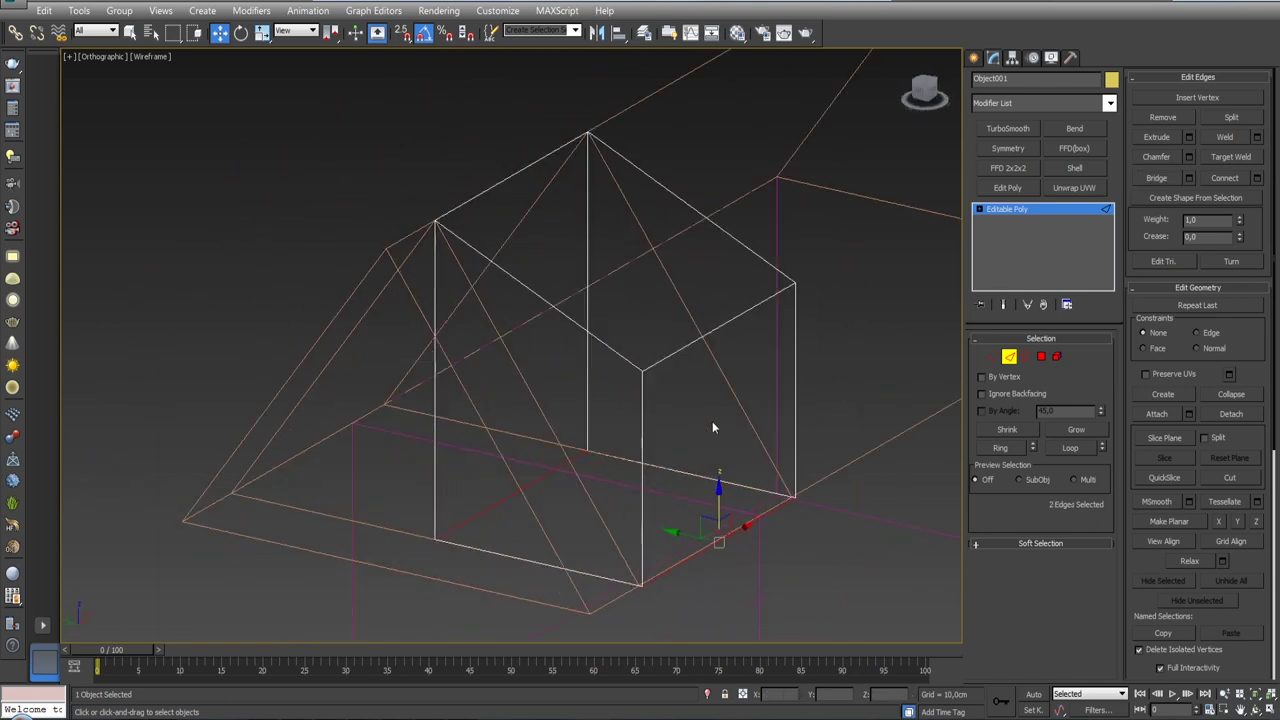
- Select both open border loops of the dormer for capping
{"action": "left_click", "coordinate": [1025, 356]}
{"action": "left_click", "coordinate": [594, 328]}
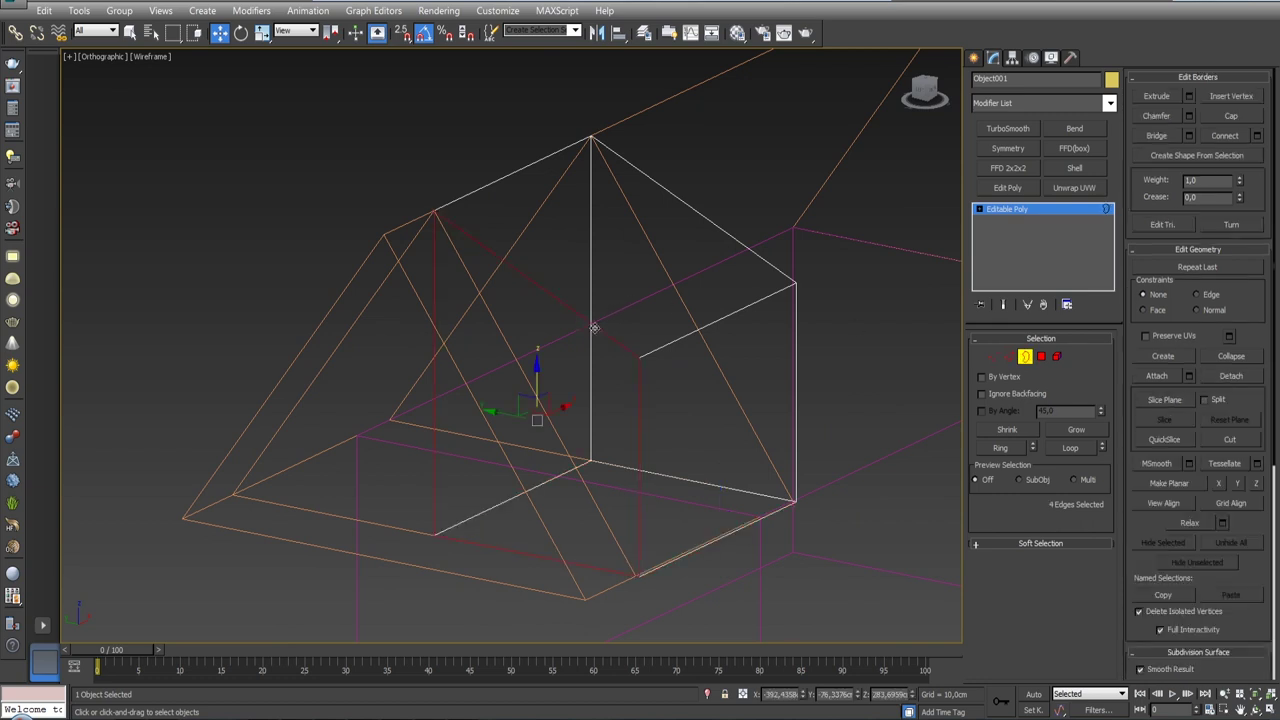
{"action": "left_click", "coordinate": [734, 254], "text": "ctrl"}
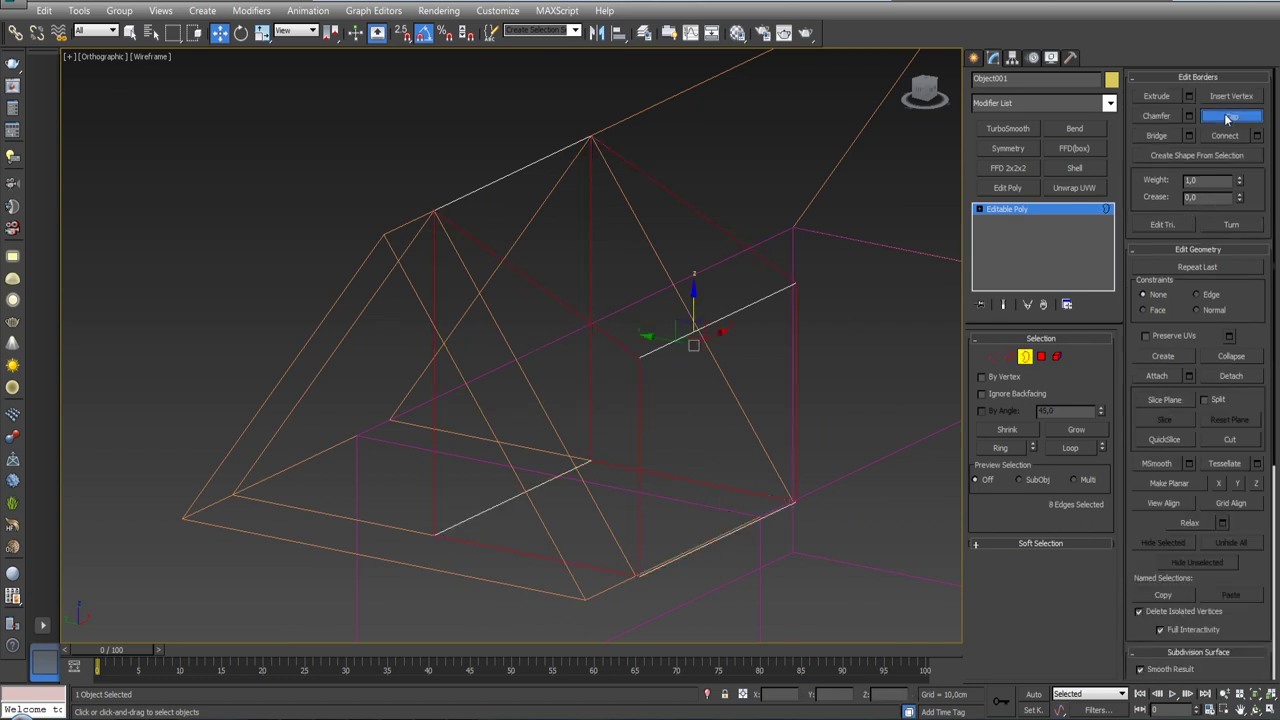
{"action": "key", "text": "F3"}
{"action": "mouse_move", "coordinate": [742, 466]}
{"action": "middle_mouse_down", "text": "alt"}
{"action": "mouse_move", "coordinate": [700, 420]}
{"action": "mouse_move", "coordinate": [713, 447]}
{"action": "middle_mouse_up", "text": "alt"}
{"action": "mouse_move", "coordinate": [791, 476]}
{"action": "middle_mouse_down", "text": "alt"}
{"action": "mouse_move", "coordinate": [786, 443]}
{"action": "mouse_move", "coordinate": [729, 436]}
{"action": "middle_mouse_up", "text": "alt"}
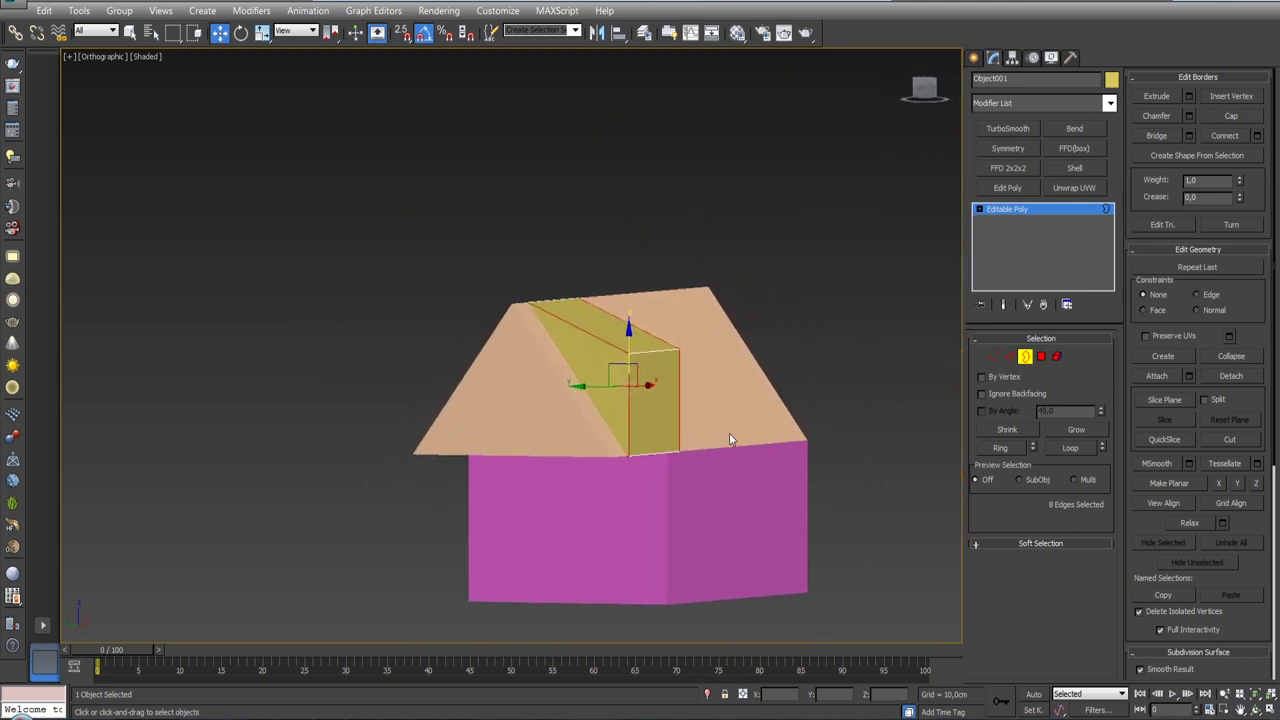
- In Polygon mode, isolate the dormer and select its two end faces
{"action": "left_click", "coordinate": [1041, 357]}
{"action": "middle_click_drag", "start_coordinate": [741, 434], "coordinate": [618, 412], "text": "alt"}
{"action": "left_click", "coordinate": [630, 415]}
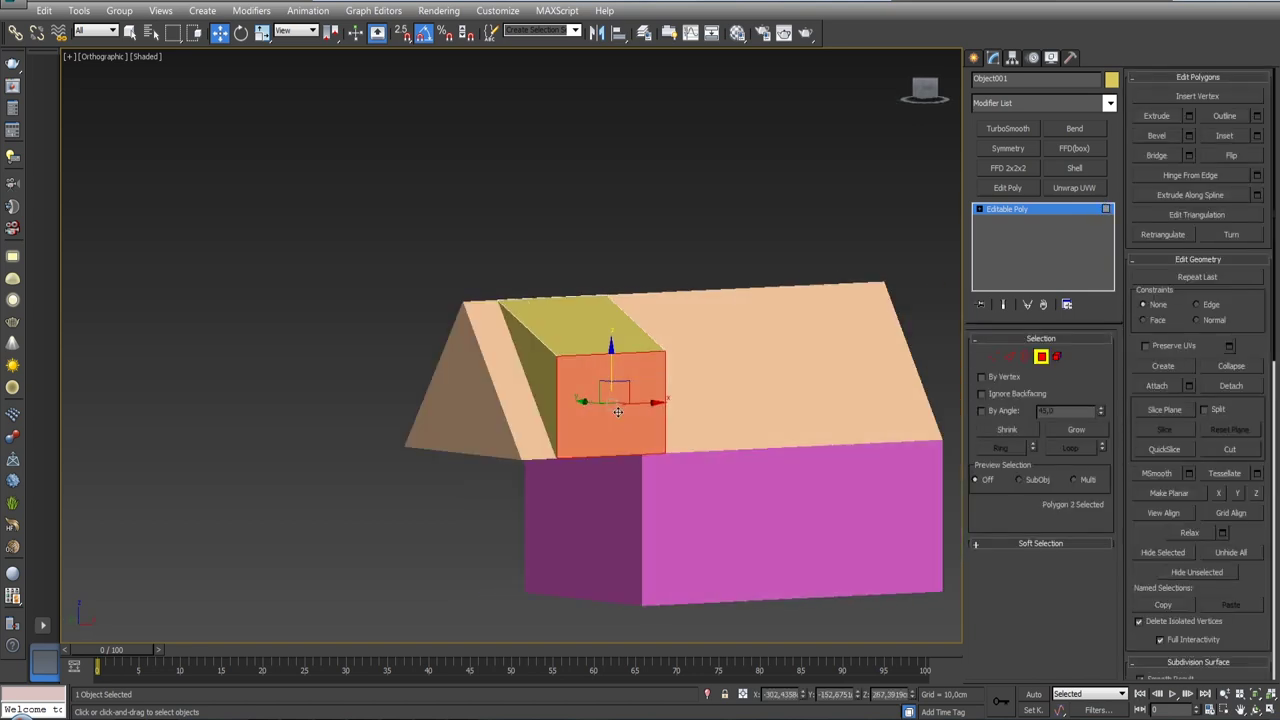
{"action": "key", "text": "alt+q"}
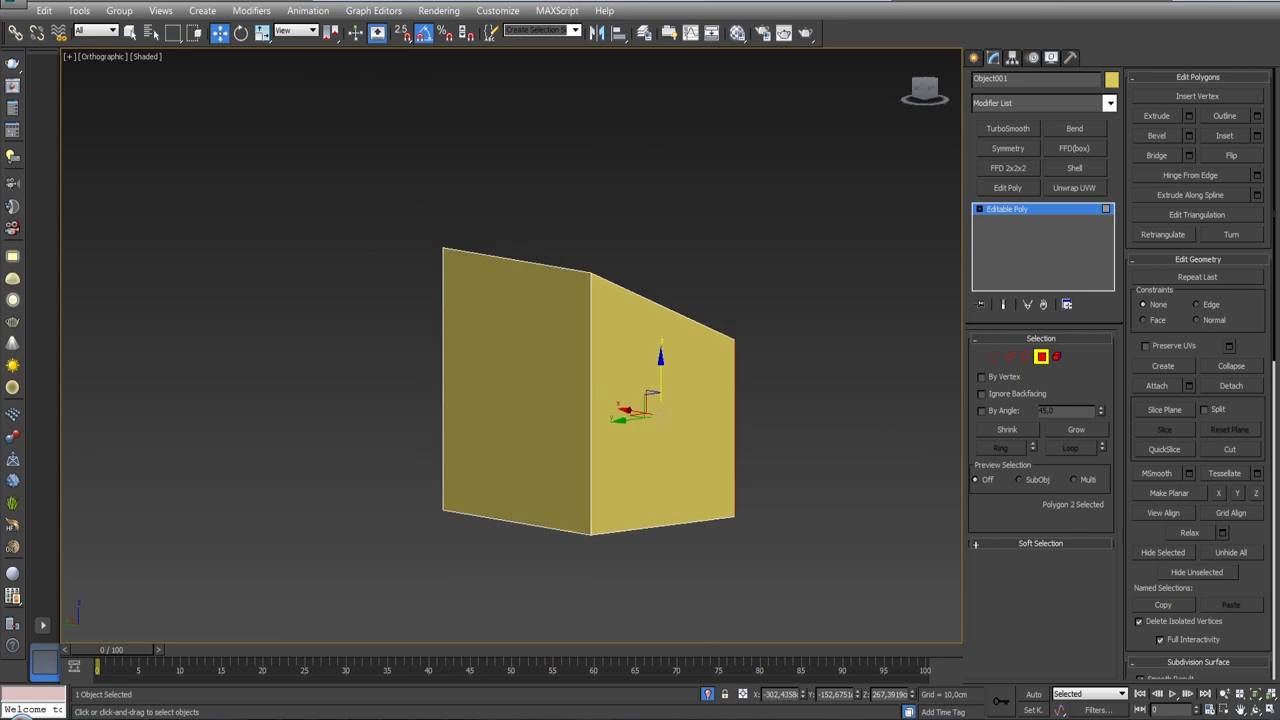
{"action": "left_click", "coordinate": [613, 460], "text": "ctrl"}
{"action": "mouse_move", "coordinate": [613, 460]}
{"action": "middle_mouse_down", "text": "alt"}
{"action": "mouse_move", "coordinate": [588, 458]}
{"action": "mouse_move", "coordinate": [693, 447]}
{"action": "middle_mouse_up", "text": "alt"}
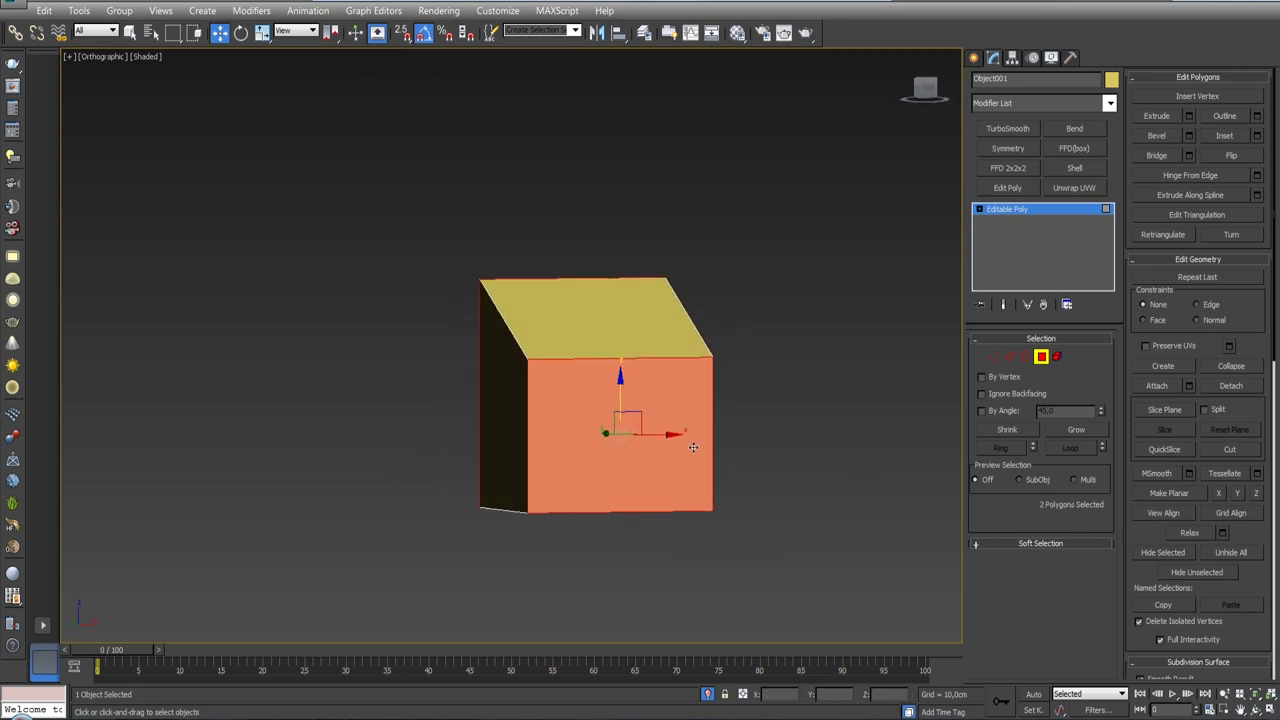
- Inset both dormer end faces by about 25 cm, leaving a border frame
{"action": "left_click", "coordinate": [1259, 136]}
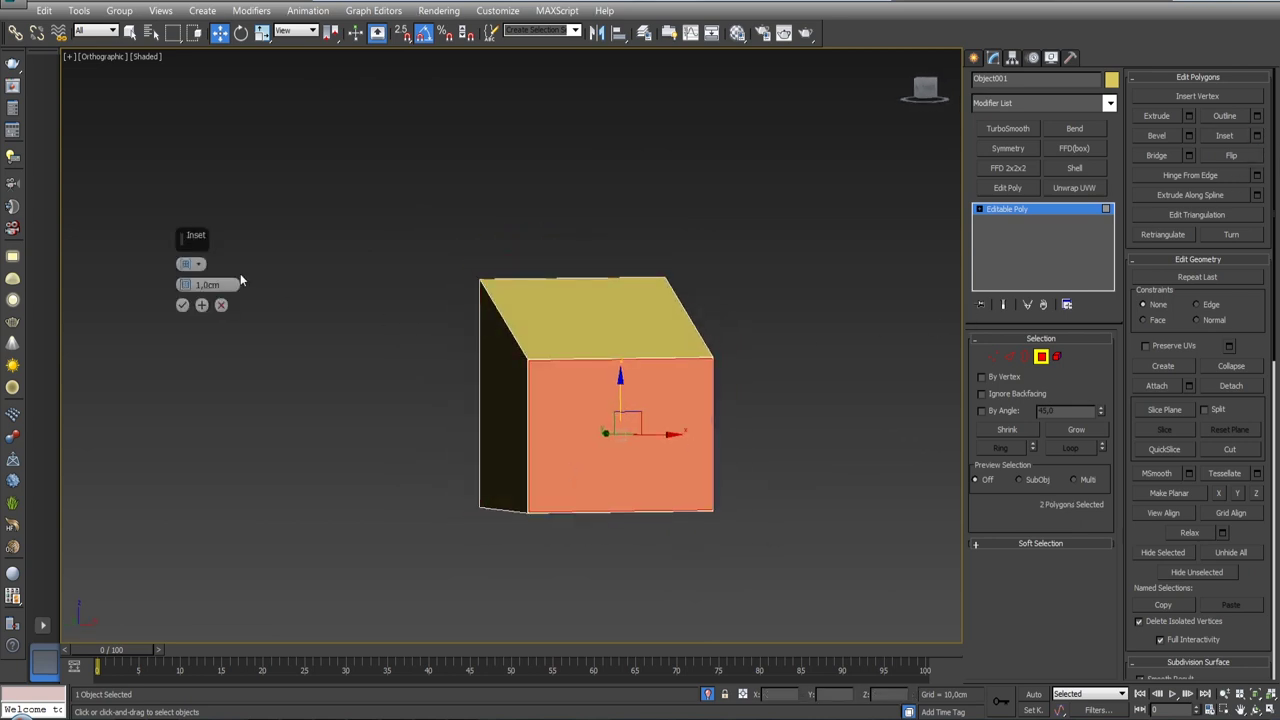
{"action": "mouse_move", "coordinate": [188, 284]}
{"action": "left_mouse_down"}
{"action": "mouse_move", "coordinate": [180, 250]}
{"action": "mouse_move", "coordinate": [177, 262]}
{"action": "left_mouse_up"}
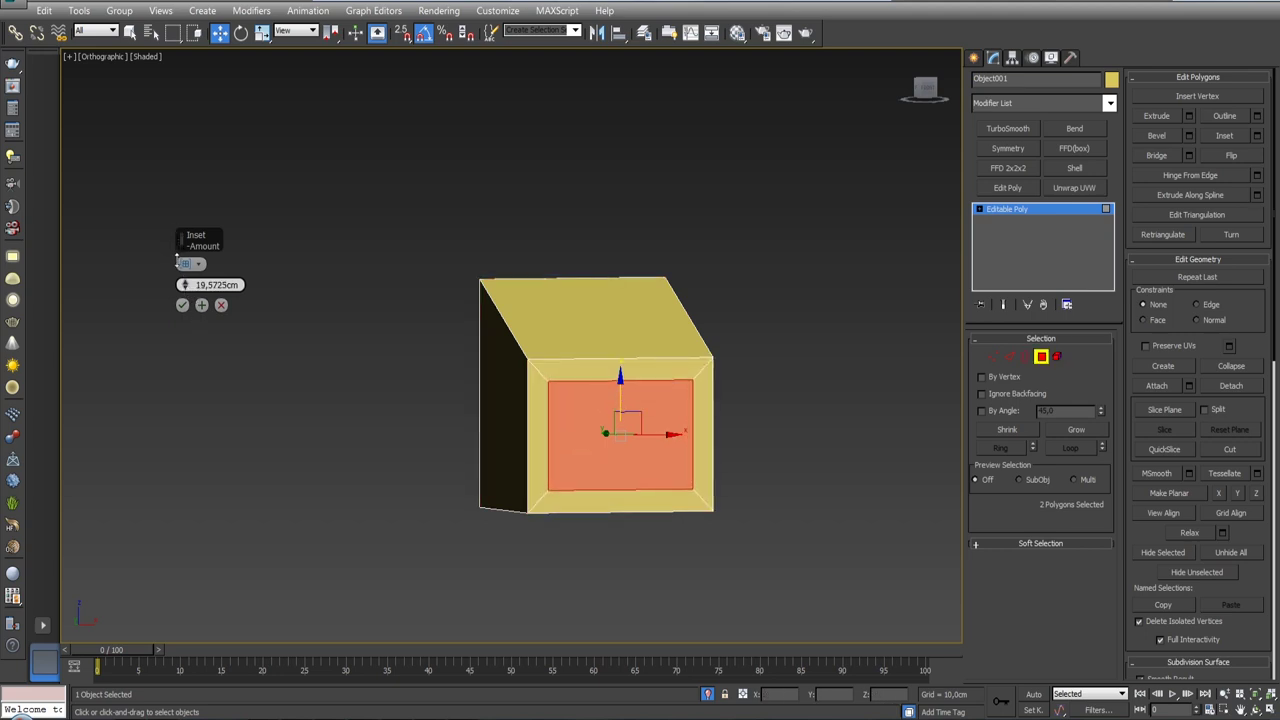
{"action": "left_click_drag", "start_coordinate": [177, 262], "coordinate": [174, 252]}
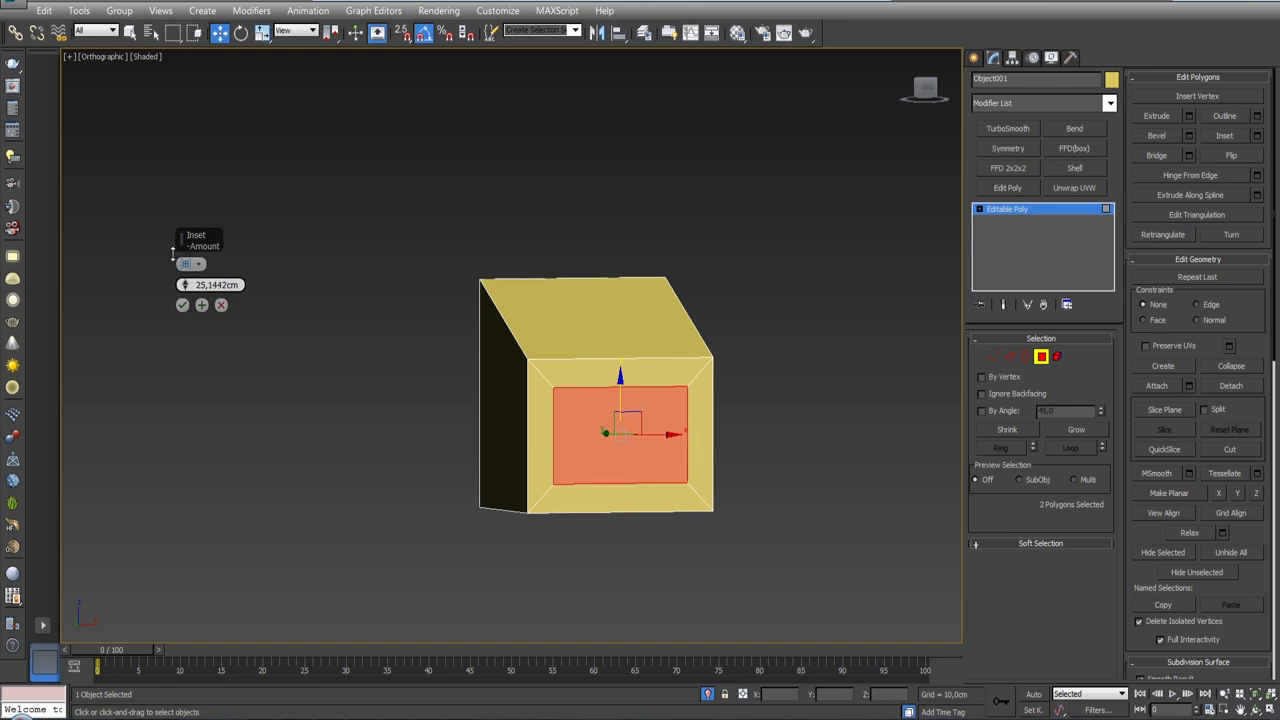
{"action": "left_click", "coordinate": [182, 305]}
{"action": "scroll", "coordinate": [560, 380], "scroll_direction": "up", "scroll_amount": 1}
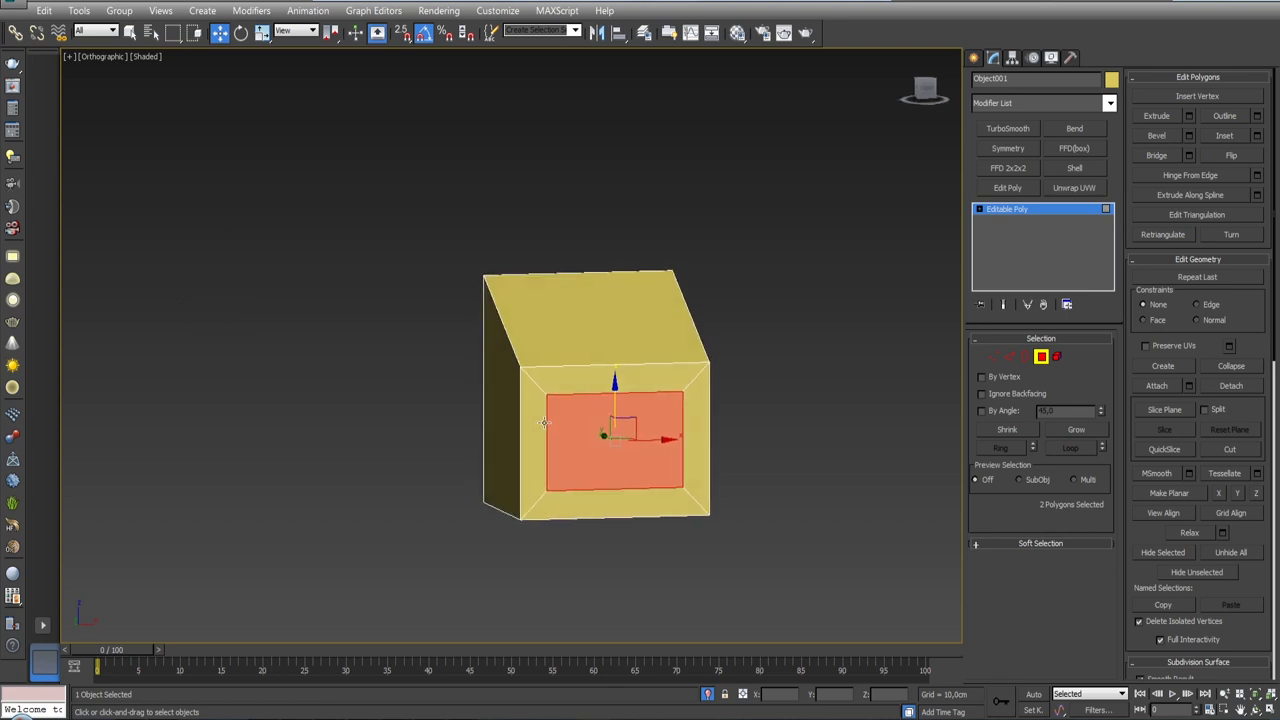
{"action": "scroll", "coordinate": [573, 375], "scroll_direction": "up", "scroll_amount": 3}
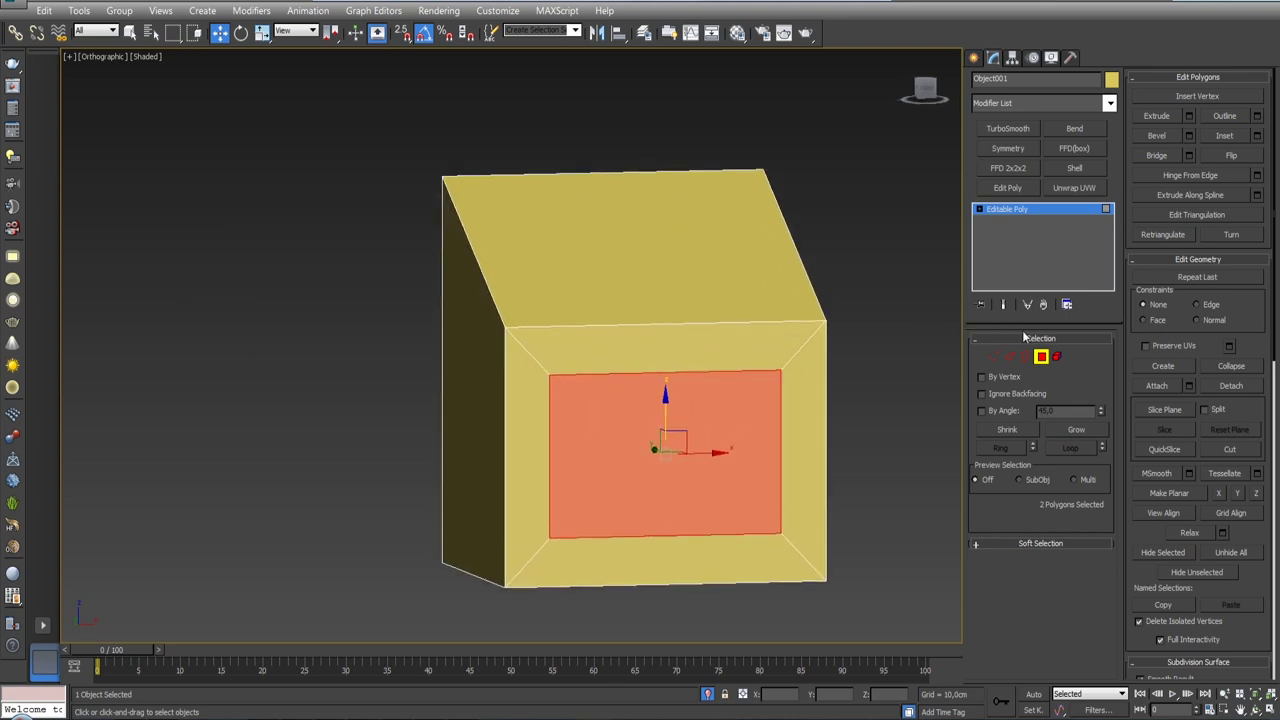
{"action": "middle_click_drag", "start_coordinate": [847, 387], "coordinate": [800, 390], "text": "alt"}
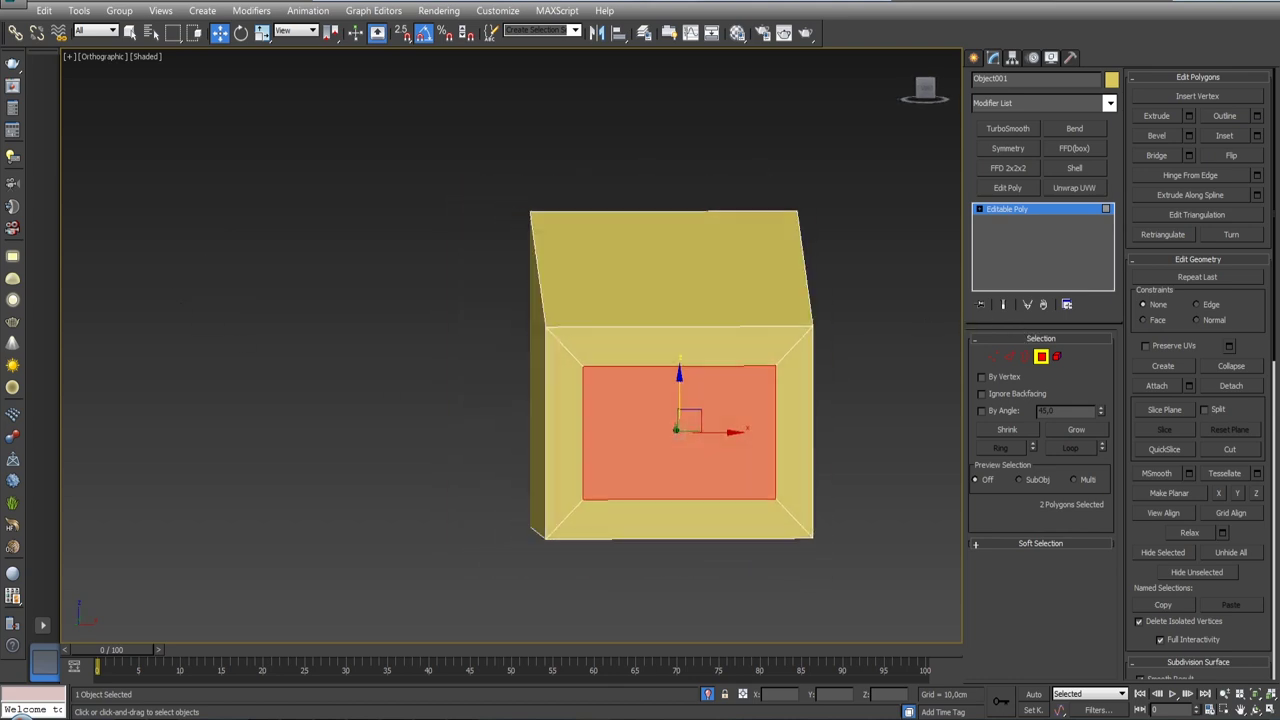
- Scale the inset faces narrower and taller using the Local reference coordinate system
{"action": "left_click", "coordinate": [303, 35]}
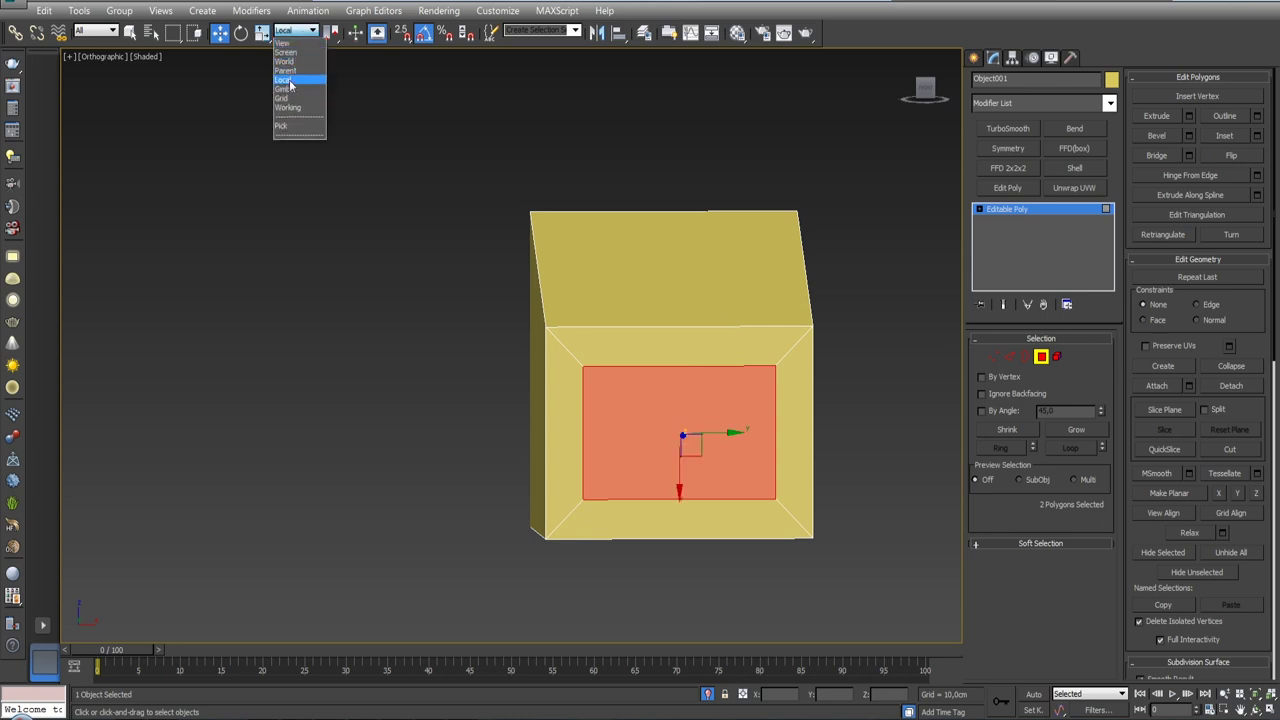
{"action": "key", "text": "r"}
{"action": "left_click", "coordinate": [296, 31]}
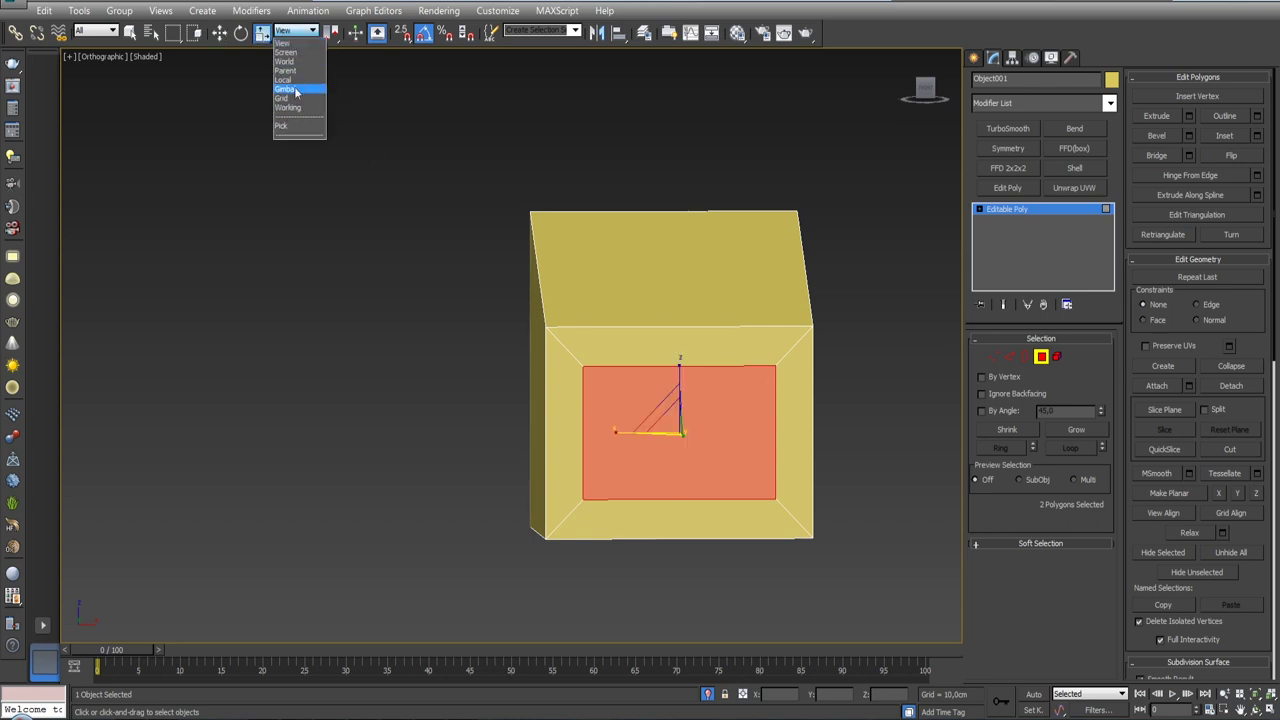
{"action": "left_click", "coordinate": [298, 92]}
{"action": "key", "text": "w"}
{"action": "left_click", "coordinate": [296, 31]}
{"action": "left_click", "coordinate": [298, 44]}
{"action": "key", "text": "r"}
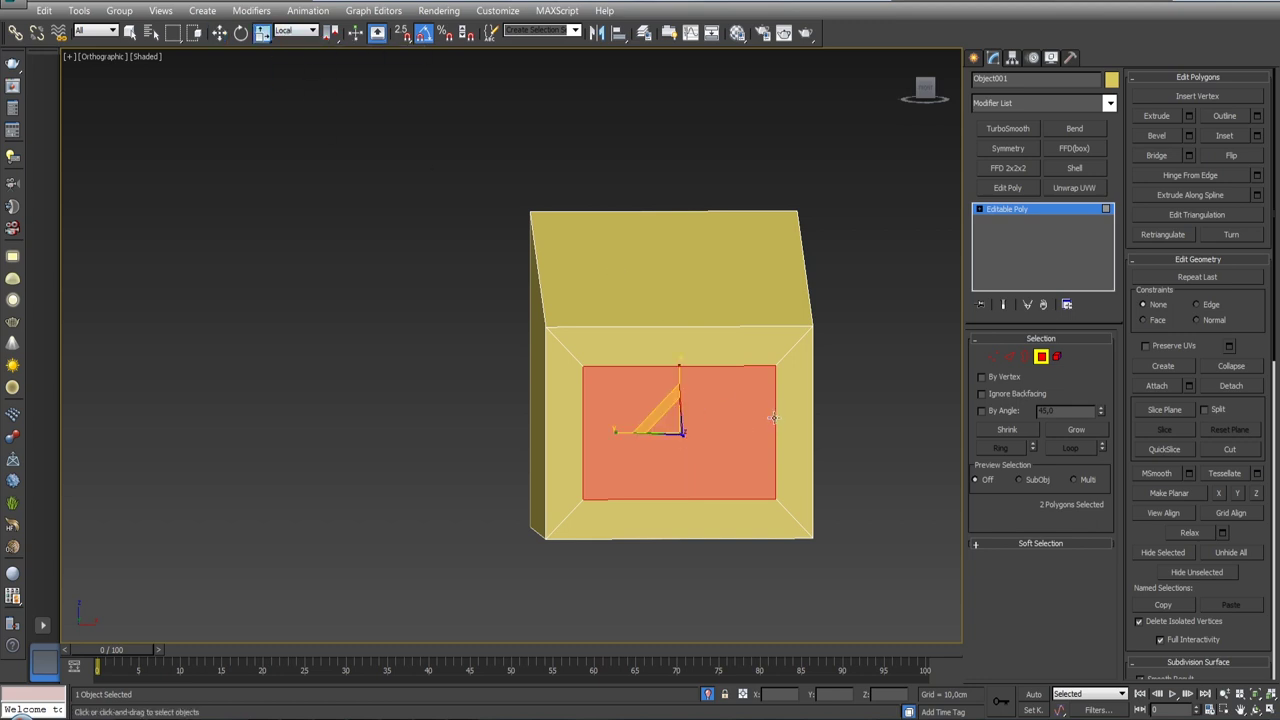
{"action": "left_click_drag", "start_coordinate": [622, 432], "coordinate": [647, 428]}
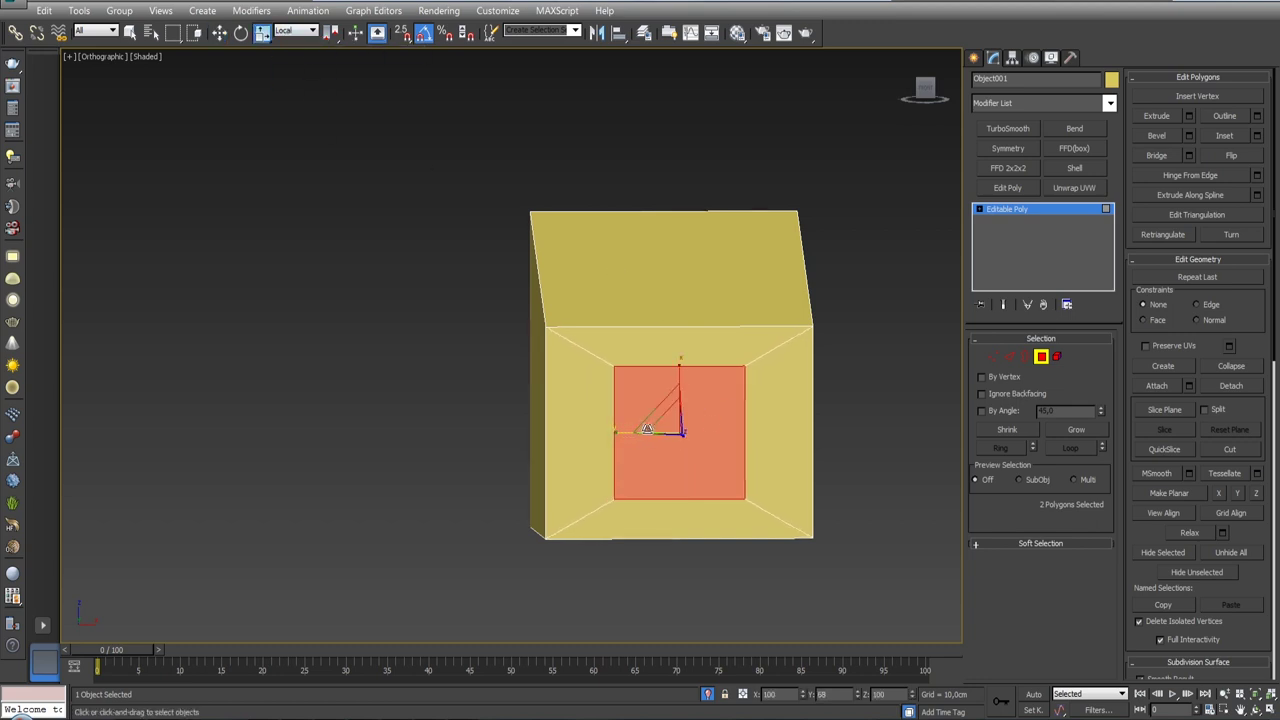
{"action": "left_click_drag", "start_coordinate": [679, 370], "coordinate": [678, 362]}
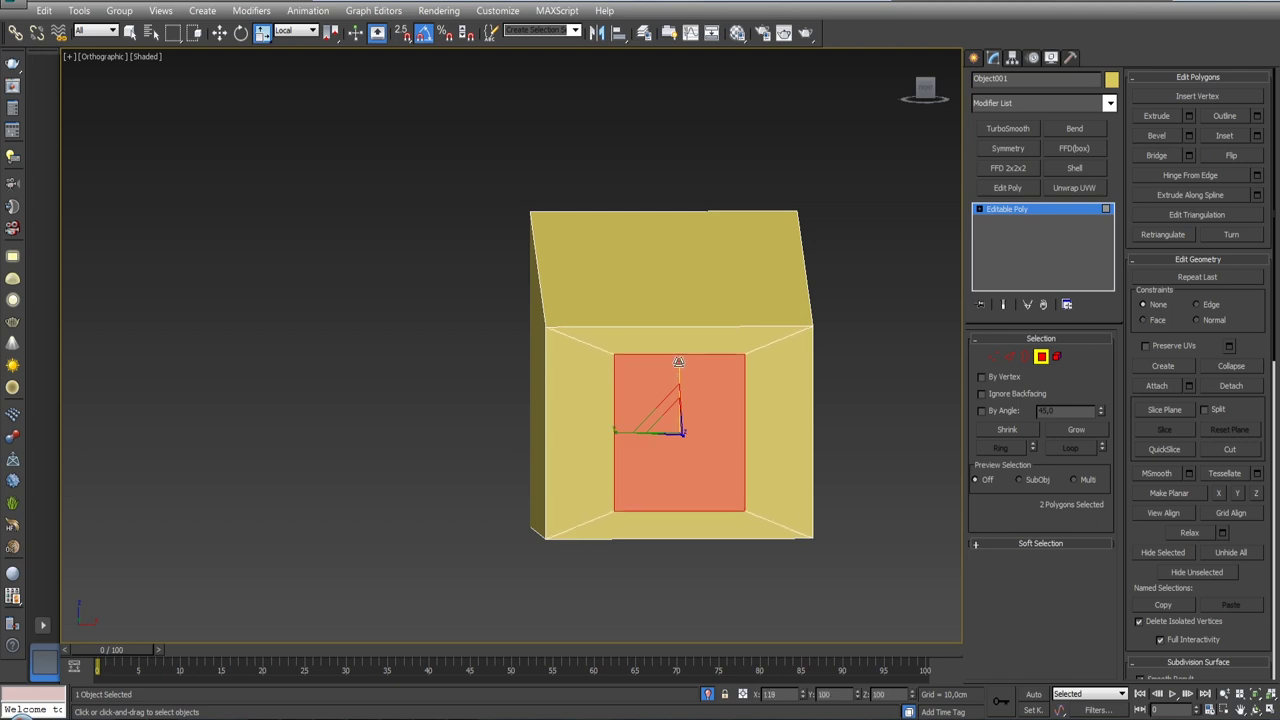
{"action": "mouse_move", "coordinate": [678, 362]}
{"action": "middle_mouse_down", "text": "alt"}
{"action": "mouse_move", "coordinate": [620, 357]}
{"action": "mouse_move", "coordinate": [680, 345]}
{"action": "middle_mouse_up", "text": "alt"}
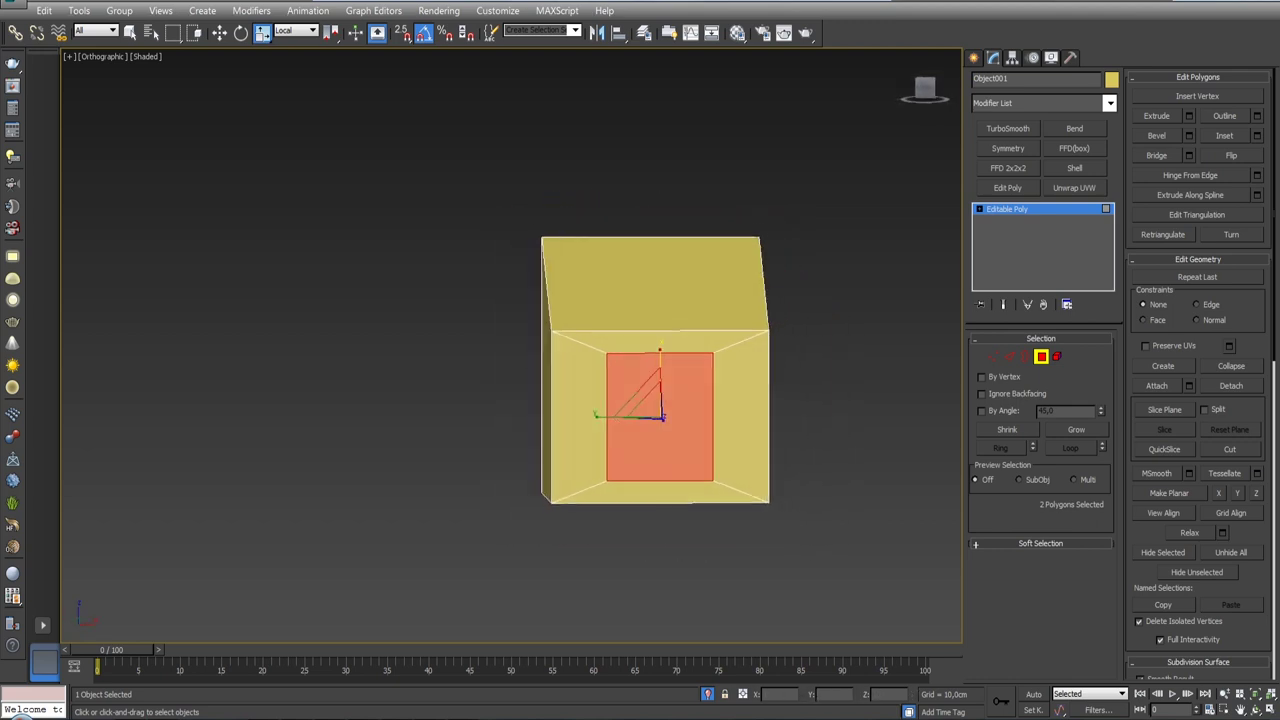
- Bridge the two inset faces into a window opening through the dormer and end isolation
{"action": "left_click", "coordinate": [1152, 155]}
{"action": "mouse_move", "coordinate": [785, 369]}
{"action": "middle_mouse_down", "text": "alt"}
{"action": "mouse_move", "coordinate": [755, 375]}
{"action": "mouse_move", "coordinate": [815, 370]}
{"action": "middle_mouse_up", "text": "alt"}
{"action": "left_click", "coordinate": [1041, 357]}
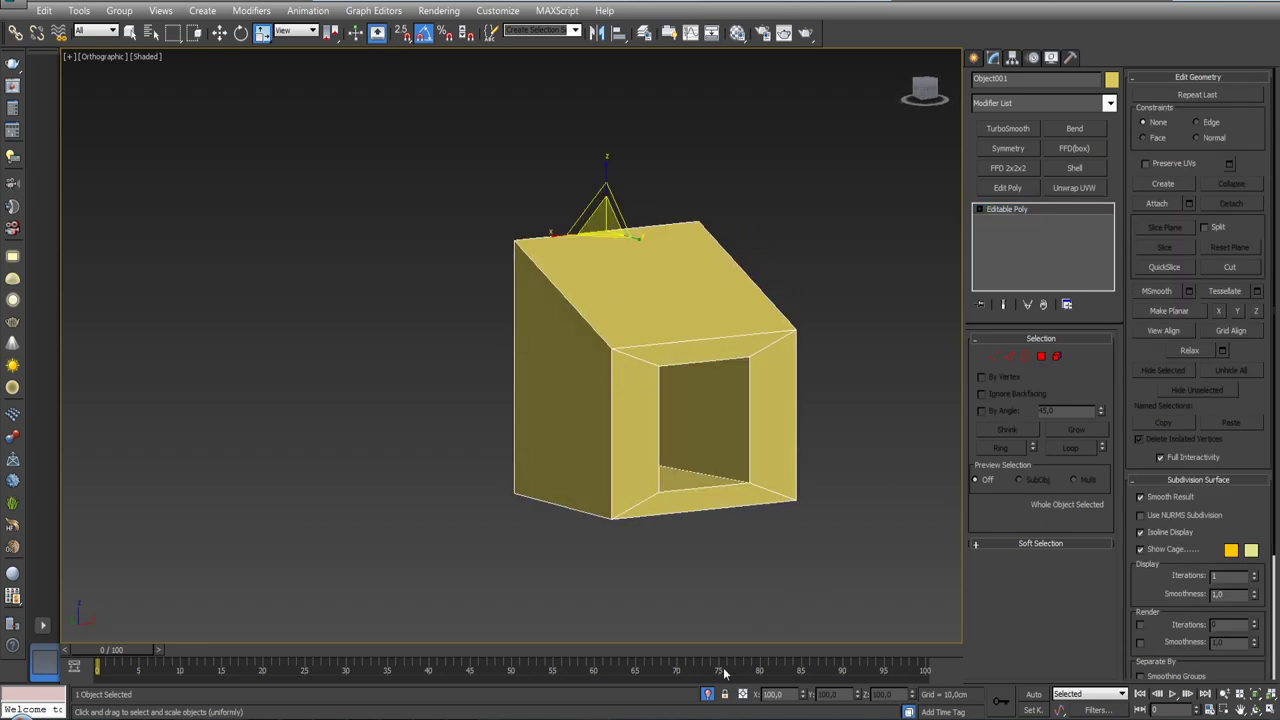
{"action": "key", "text": "alt+q"}
{"action": "scroll", "coordinate": [711, 376], "scroll_direction": "down", "scroll_amount": 2}
{"action": "mouse_move", "coordinate": [711, 376]}
{"action": "middle_mouse_down", "text": "alt"}
{"action": "mouse_move", "coordinate": [680, 380]}
{"action": "mouse_move", "coordinate": [705, 378]}
{"action": "mouse_move", "coordinate": [713, 355]}
{"action": "mouse_move", "coordinate": [663, 363]}
{"action": "mouse_move", "coordinate": [643, 349]}
{"action": "middle_mouse_up", "text": "alt"}
{"action": "scroll", "coordinate": [705, 378], "scroll_direction": "up", "scroll_amount": 4}
{"action": "scroll", "coordinate": [713, 355], "scroll_direction": "down", "scroll_amount": 2}
{"action": "scroll", "coordinate": [713, 355], "scroll_direction": "up", "scroll_amount": 2}
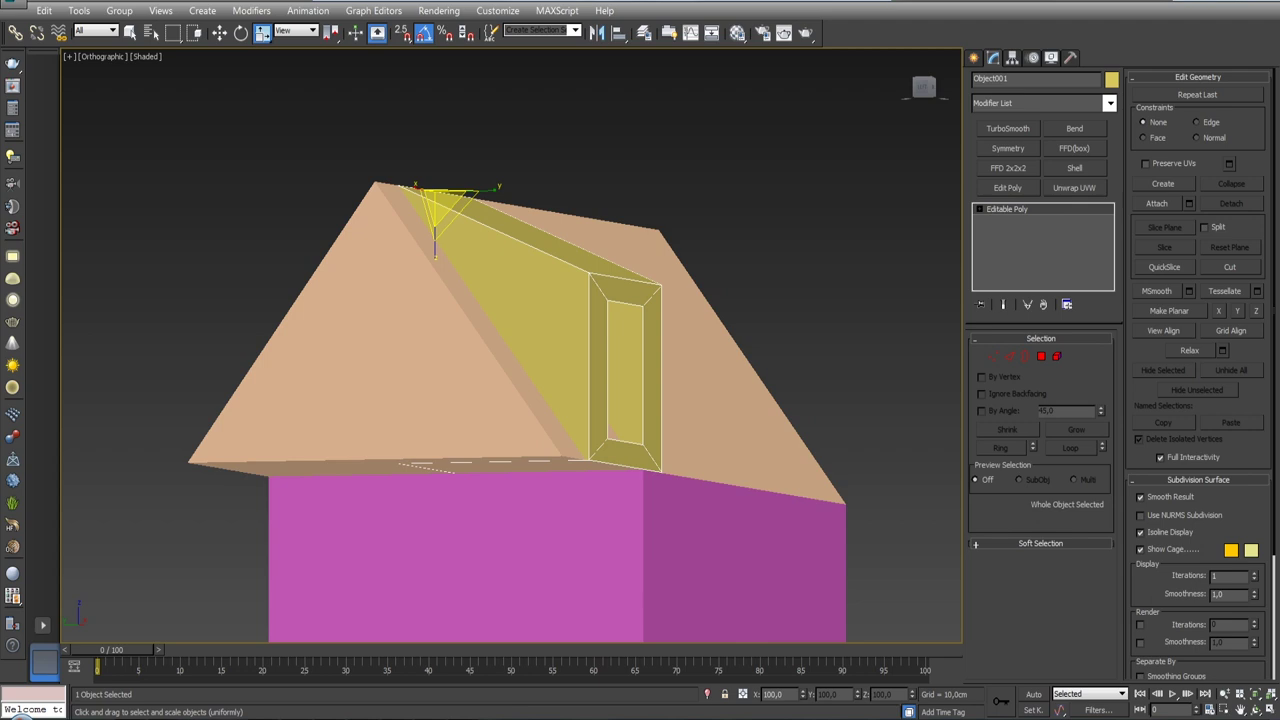
{"action": "scroll", "coordinate": [643, 349], "scroll_direction": "up", "scroll_amount": 2}
- Detach the dormer's top face as a separate object named Object002
{"action": "left_click", "coordinate": [1041, 356]}
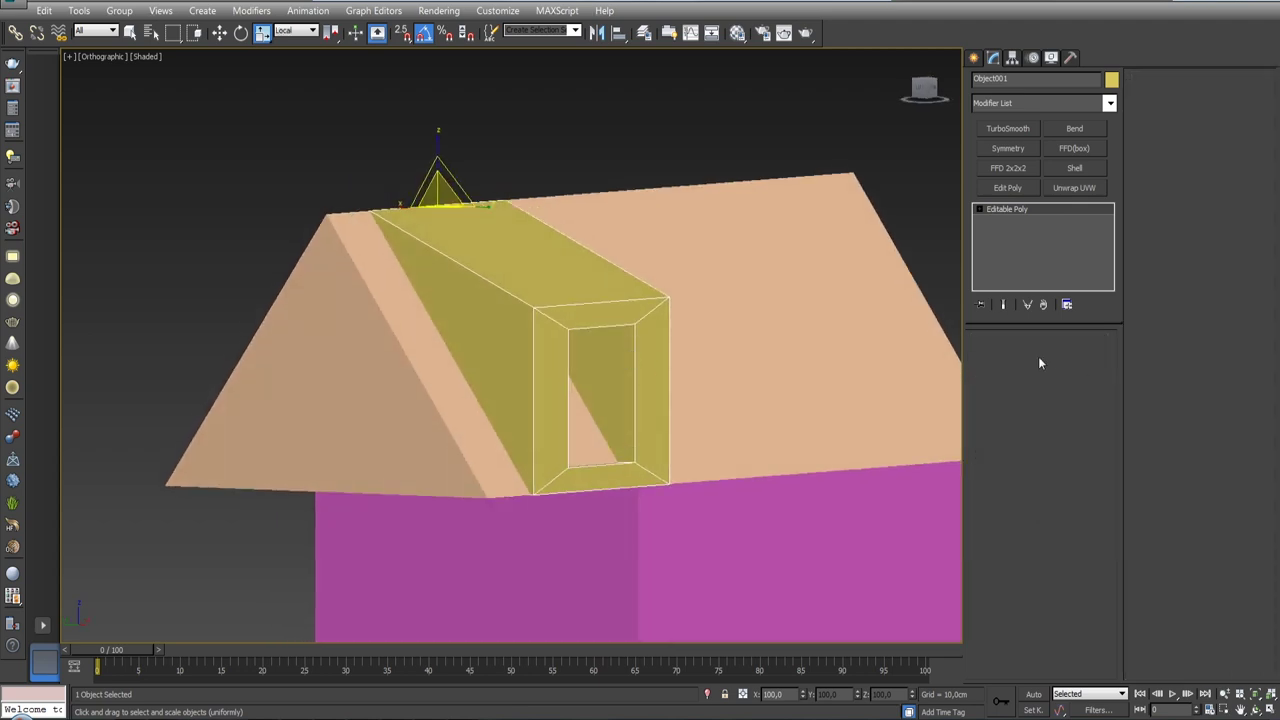
{"action": "left_click", "coordinate": [600, 400]}
{"action": "left_click", "coordinate": [546, 283]}
{"action": "middle_click_drag", "start_coordinate": [583, 358], "coordinate": [677, 365], "text": "alt"}
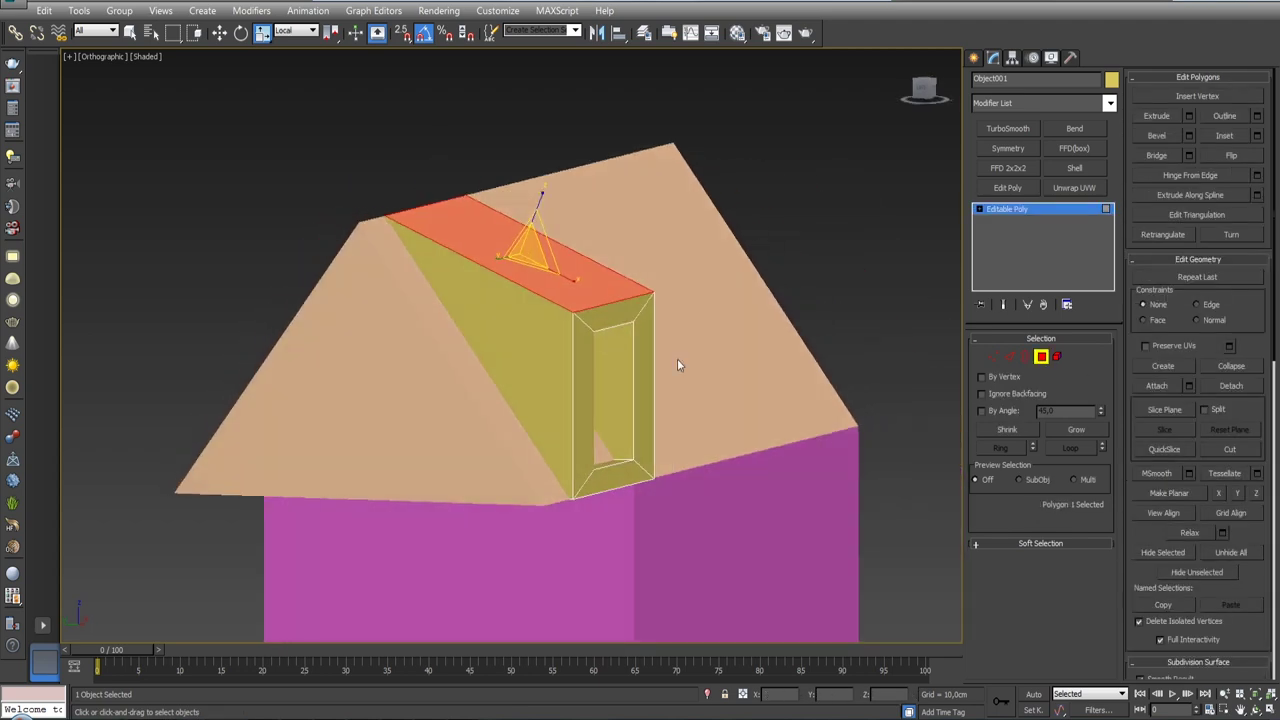
{"action": "left_click", "coordinate": [1244, 388]}
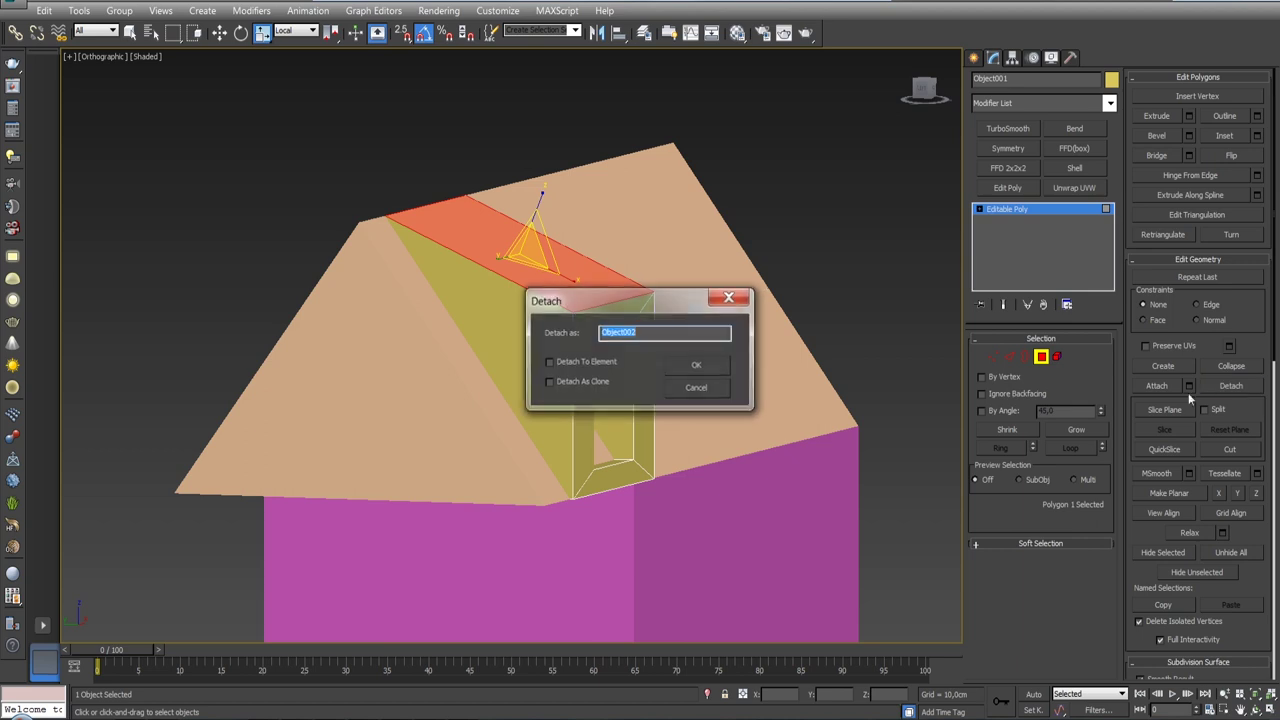
{"action": "left_click", "coordinate": [690, 365]}
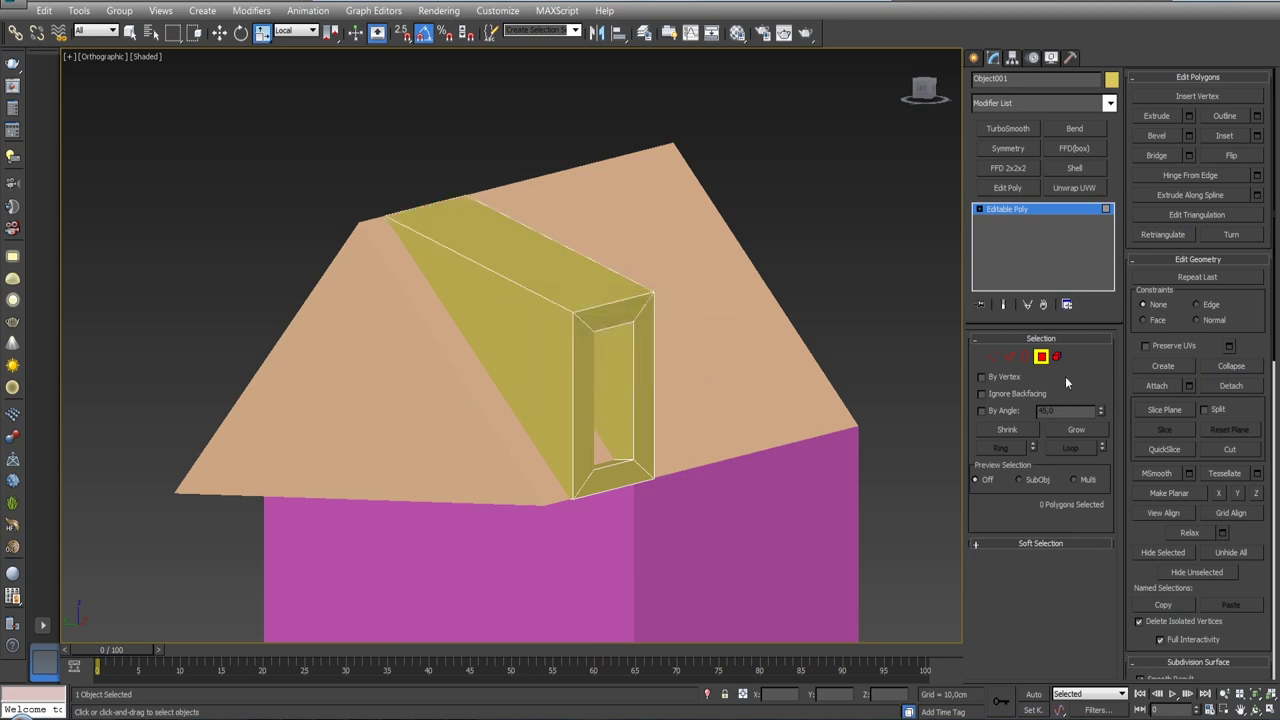
- Colour the new Object002 roof piece green
{"action": "left_click", "coordinate": [1041, 356]}
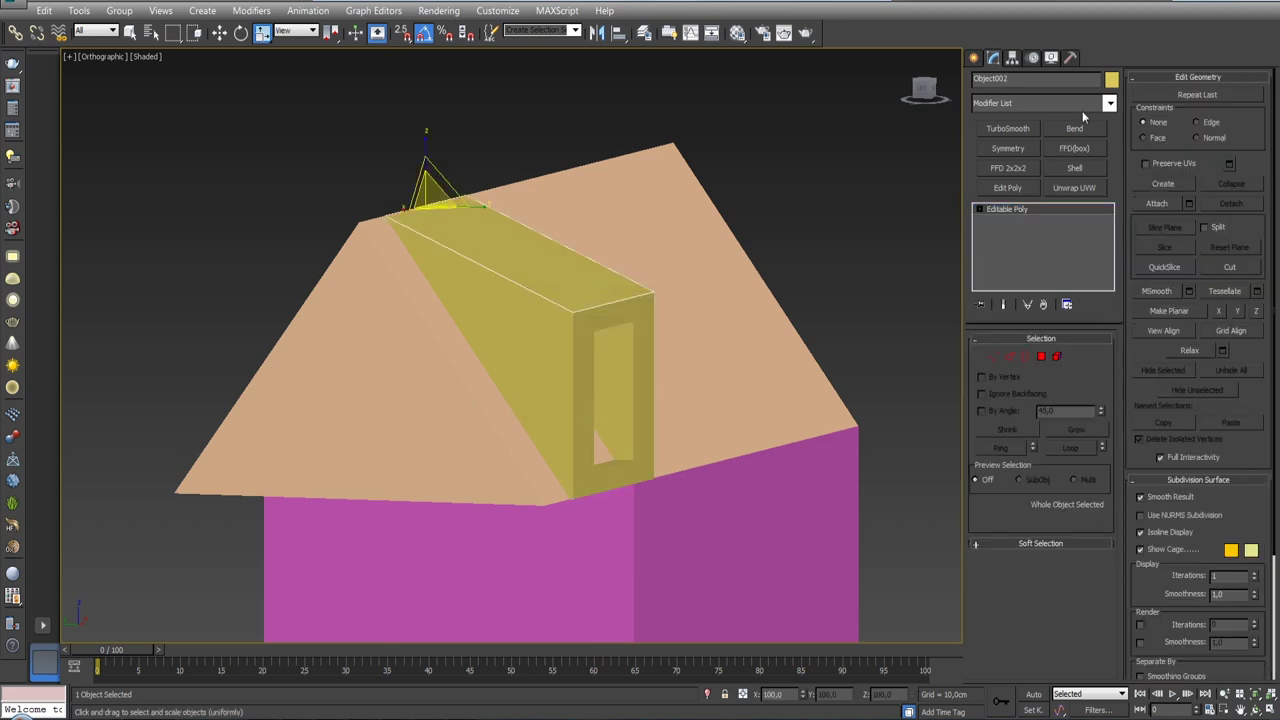
{"action": "left_click", "coordinate": [1111, 79]}
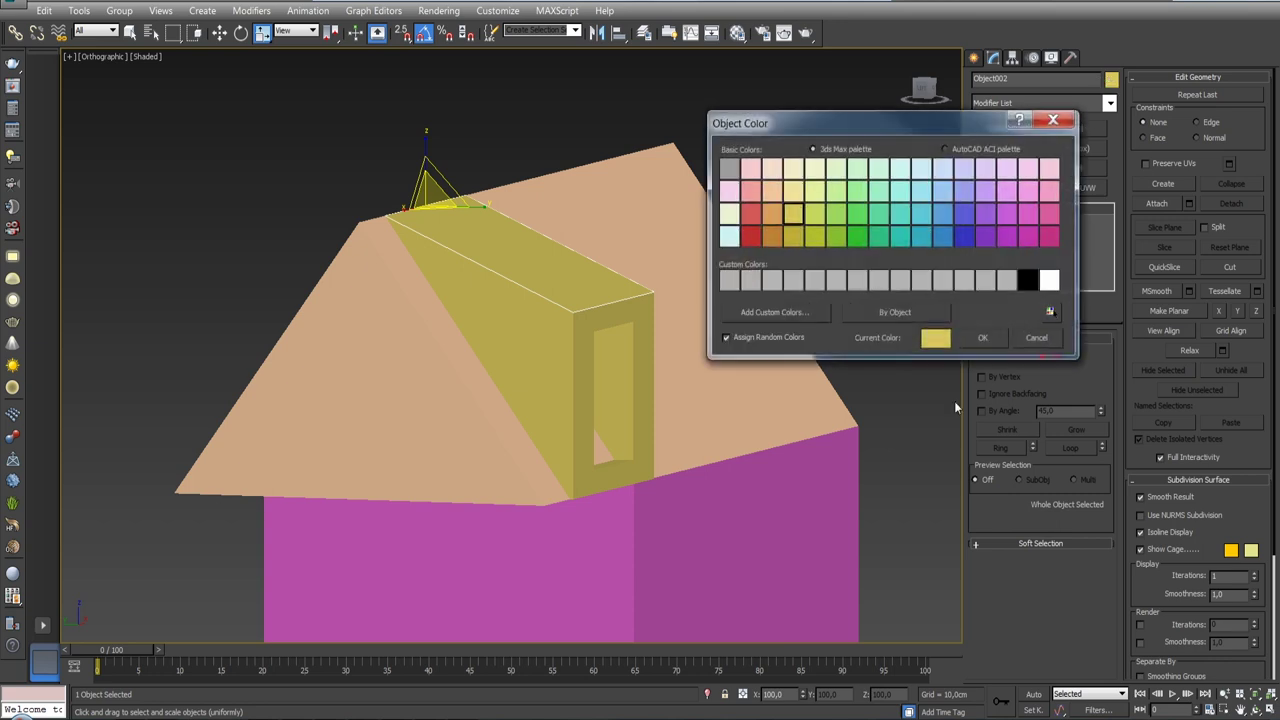
{"action": "left_click", "coordinate": [836, 213]}
{"action": "left_click", "coordinate": [983, 337]}
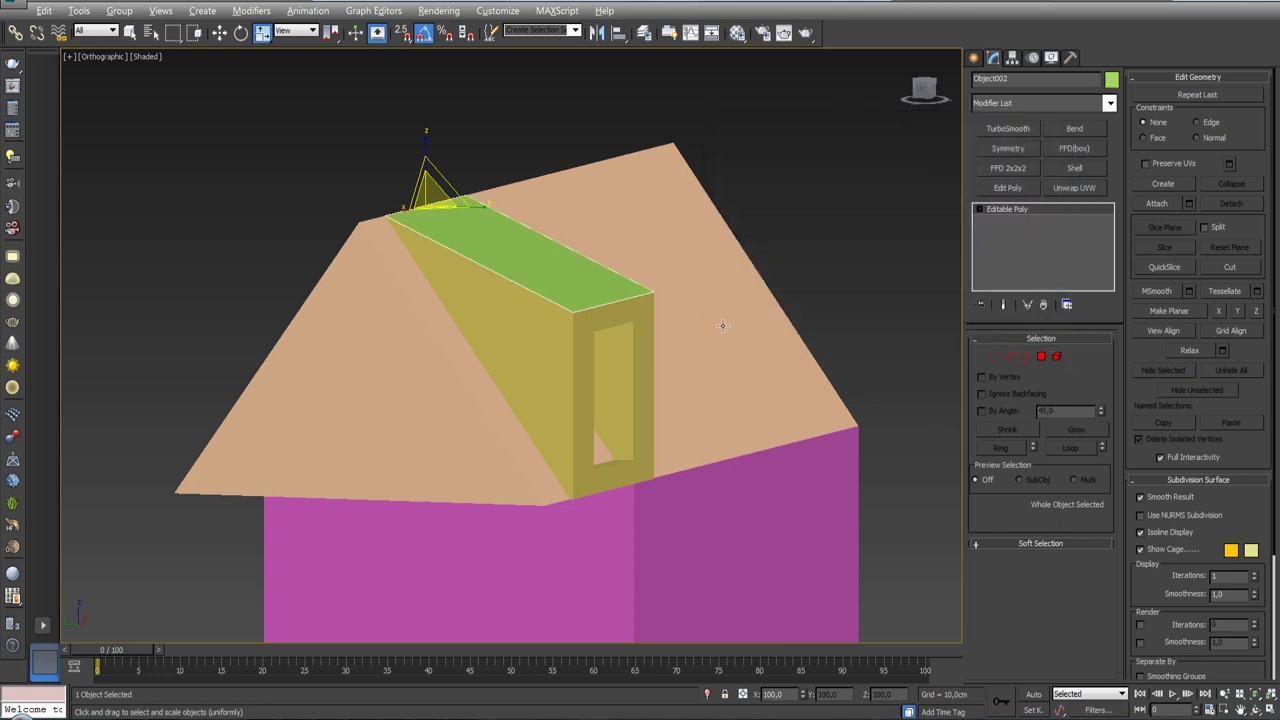
{"action": "middle_click_drag", "start_coordinate": [723, 325], "coordinate": [736, 327], "text": "alt"}
{"action": "left_click", "coordinate": [1009, 356]}
- Move the green roof's front edge forward in Local coordinates to create an overhang
{"action": "left_click", "coordinate": [620, 295]}
{"action": "left_click", "coordinate": [290, 31]}
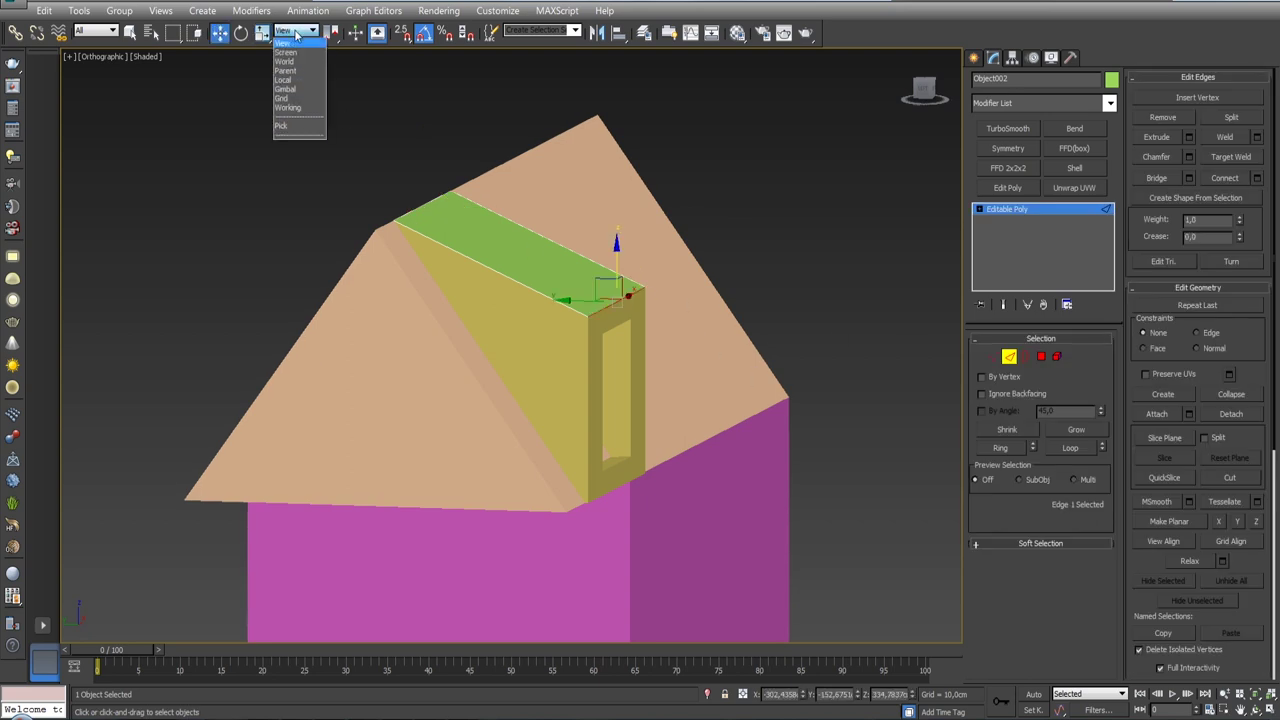
{"action": "left_click", "coordinate": [297, 87]}
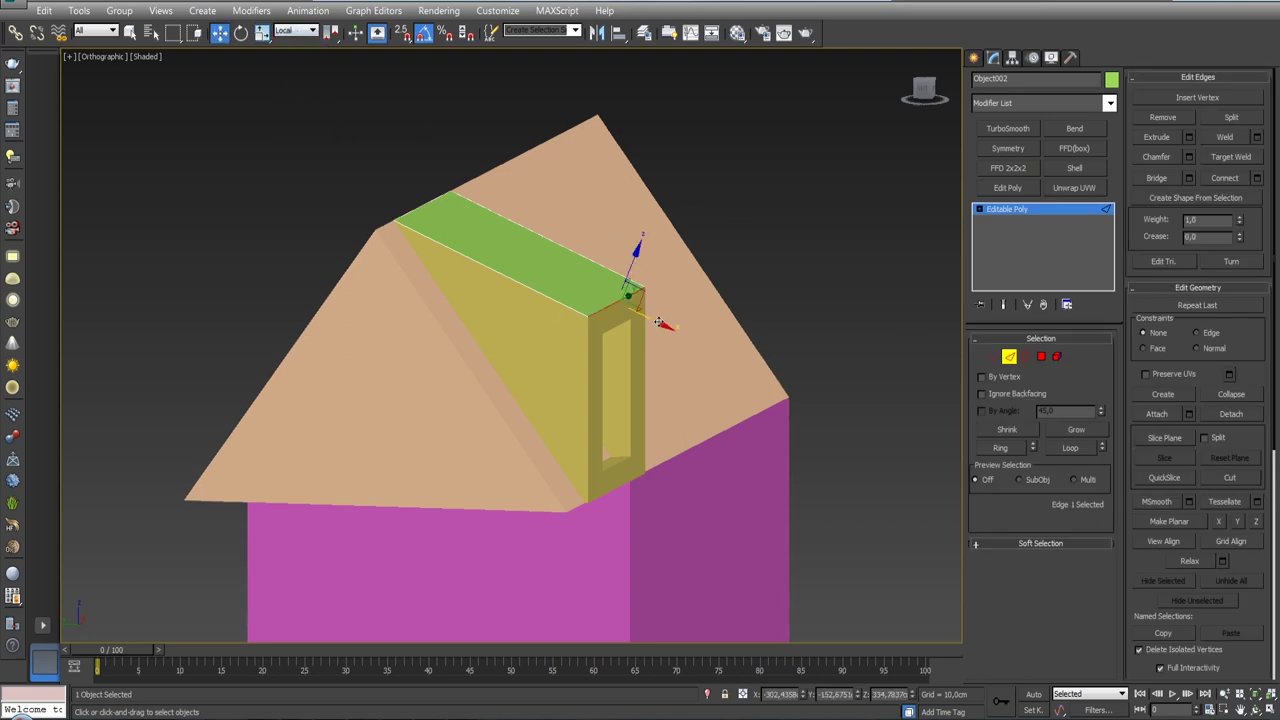
{"action": "left_click_drag", "start_coordinate": [658, 322], "coordinate": [705, 345]}
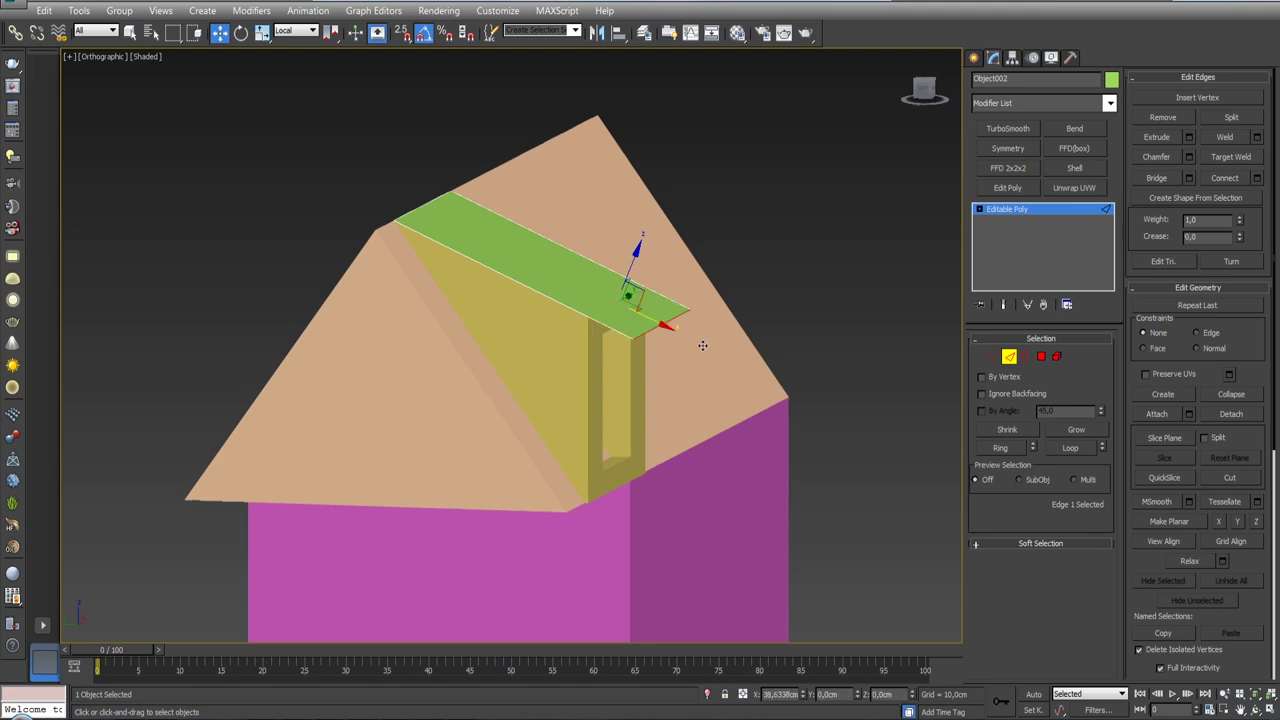
{"action": "left_click", "coordinate": [1009, 356]}
{"action": "mouse_move", "coordinate": [821, 314]}
{"action": "middle_mouse_down", "text": "alt"}
{"action": "mouse_move", "coordinate": [646, 290]}
{"action": "mouse_move", "coordinate": [673, 314]}
{"action": "mouse_move", "coordinate": [660, 340]}
{"action": "middle_mouse_up", "text": "alt"}
{"action": "middle_click_drag", "start_coordinate": [848, 372], "coordinate": [775, 330], "text": "alt"}
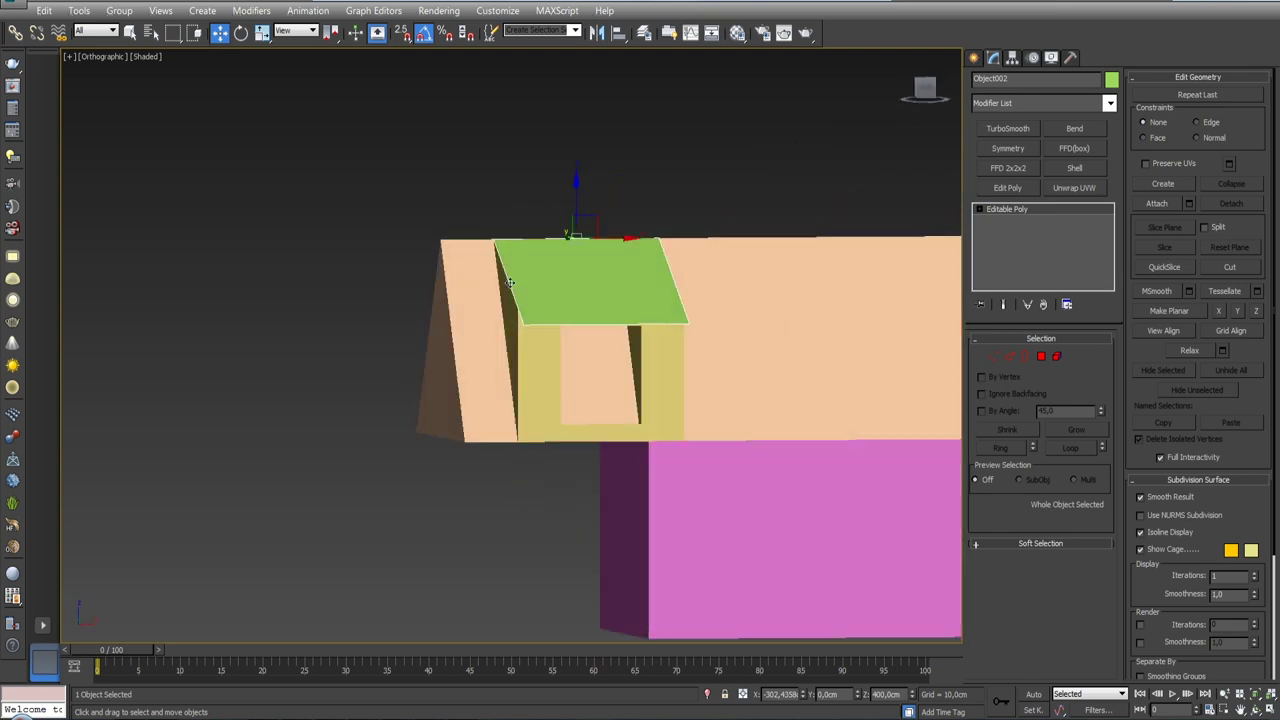
- Select the green roof's lower, left and right edges and set them up for scaling
{"action": "left_click", "coordinate": [1009, 356]}
{"action": "left_click", "coordinate": [672, 323]}
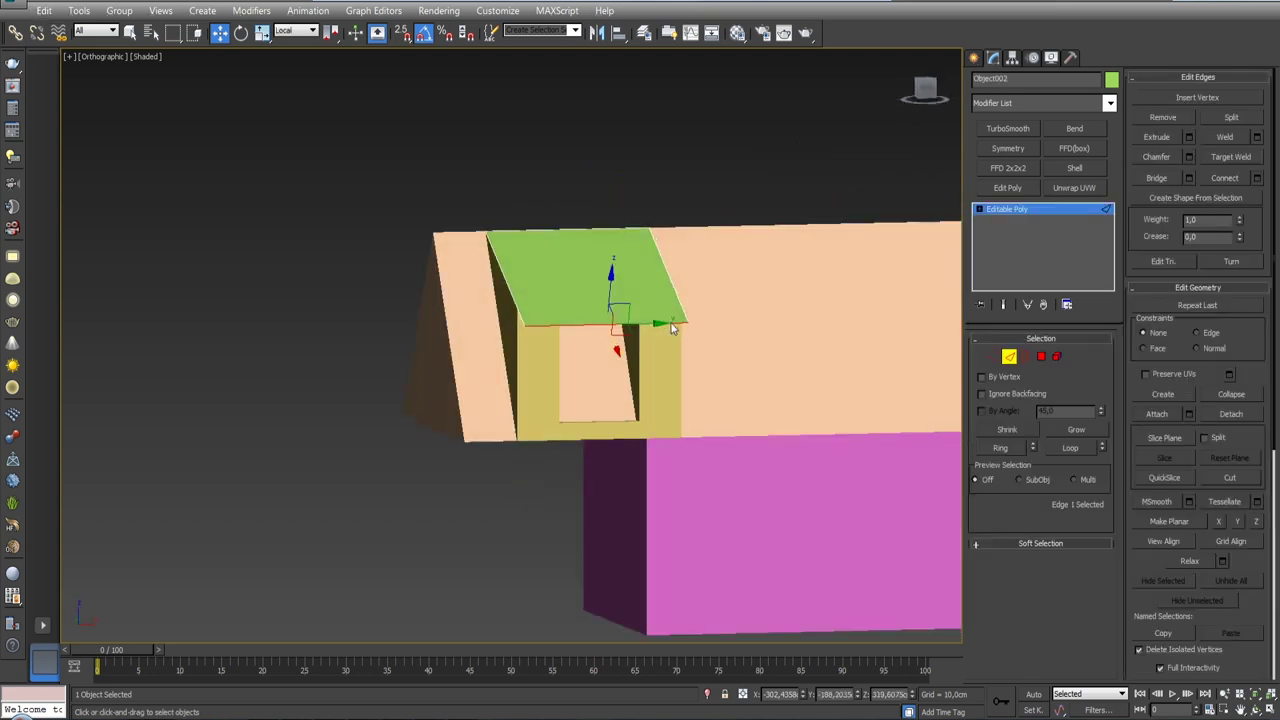
{"action": "middle_click_drag", "start_coordinate": [672, 328], "coordinate": [533, 297], "text": "alt"}
{"action": "left_click", "coordinate": [518, 284]}
{"action": "left_click", "coordinate": [686, 279]}
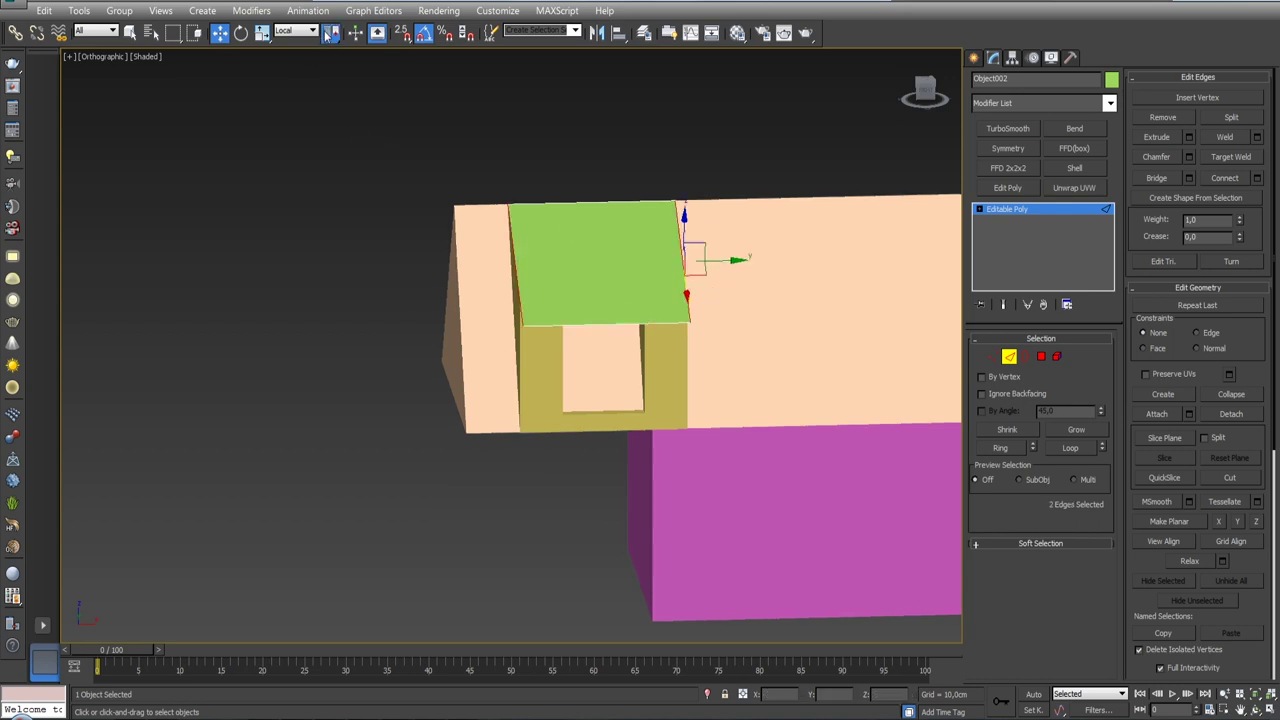
{"action": "key", "text": "r"}
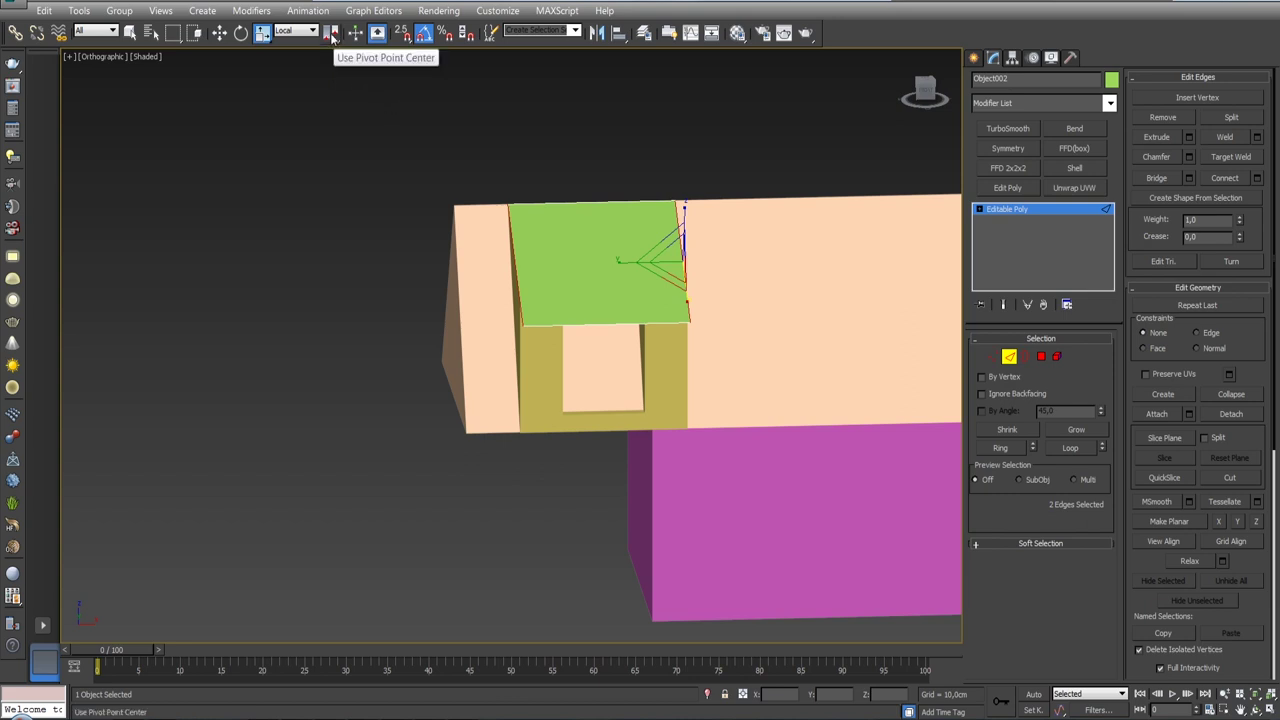
{"action": "left_click_drag", "start_coordinate": [330, 35], "coordinate": [332, 80]}
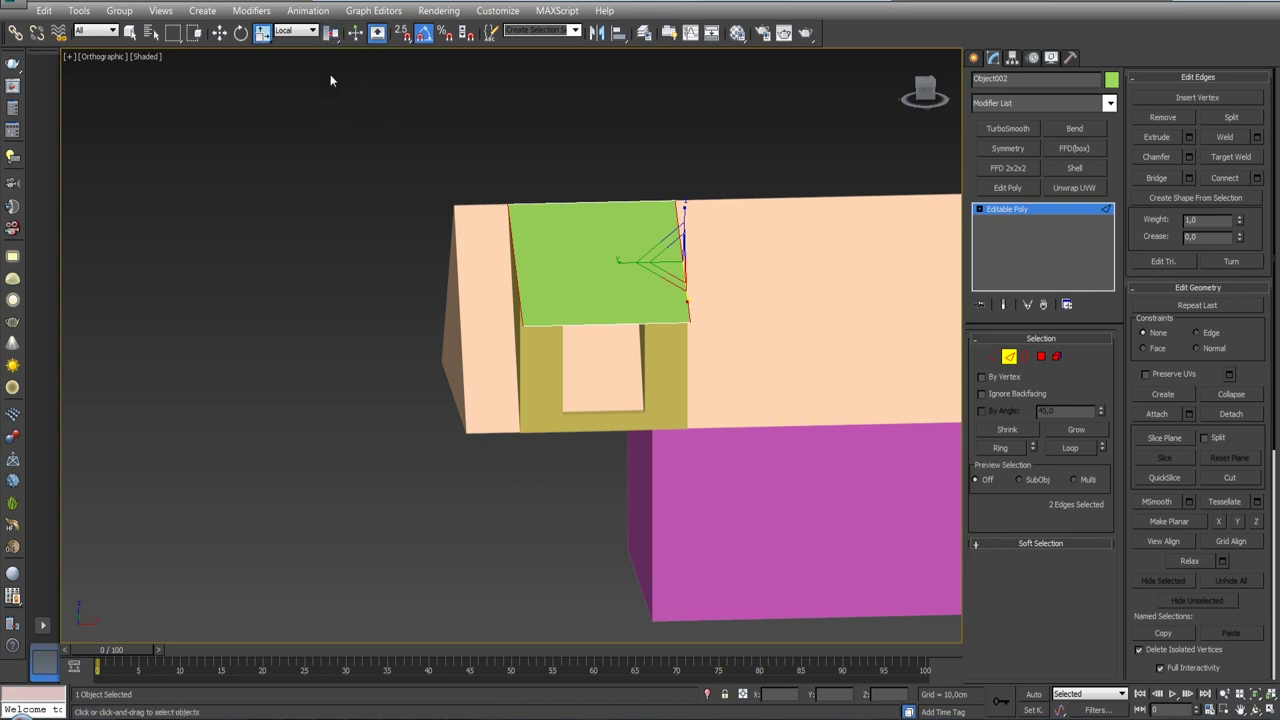
{"action": "middle_click_drag", "start_coordinate": [569, 231], "coordinate": [628, 268], "text": "alt"}
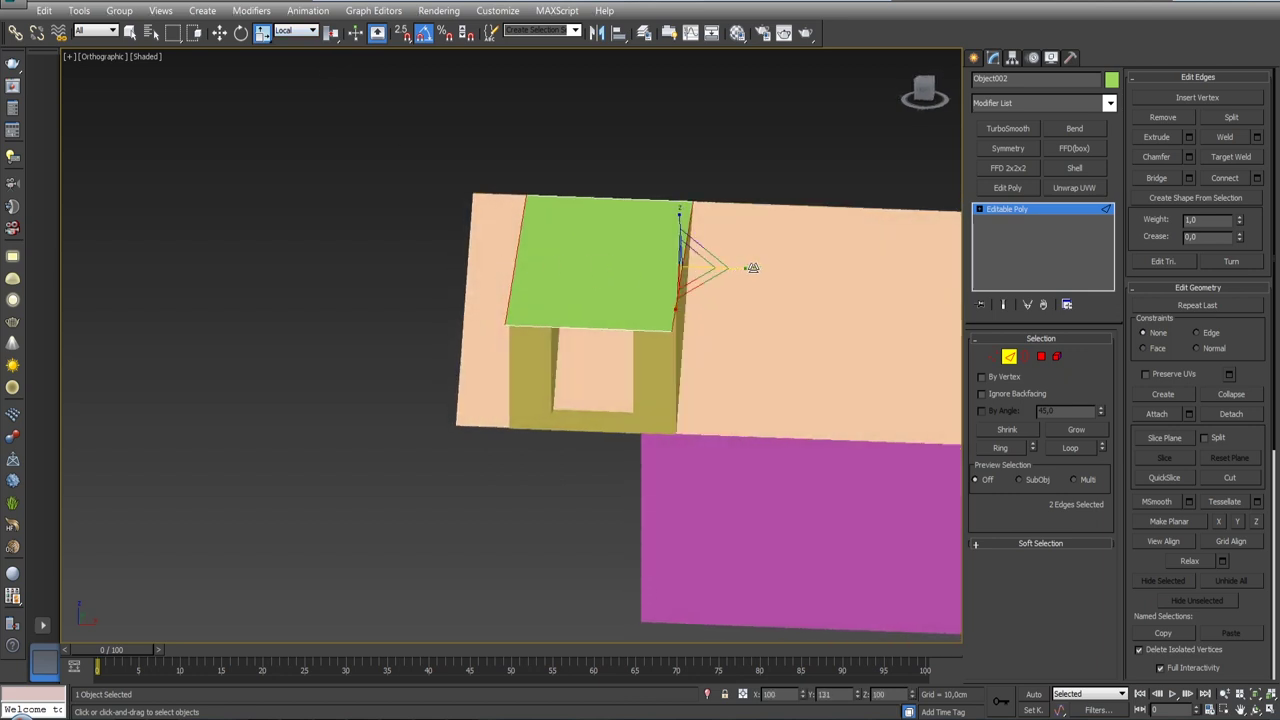
{"action": "middle_click_drag", "start_coordinate": [546, 207], "coordinate": [570, 187], "text": "alt"}
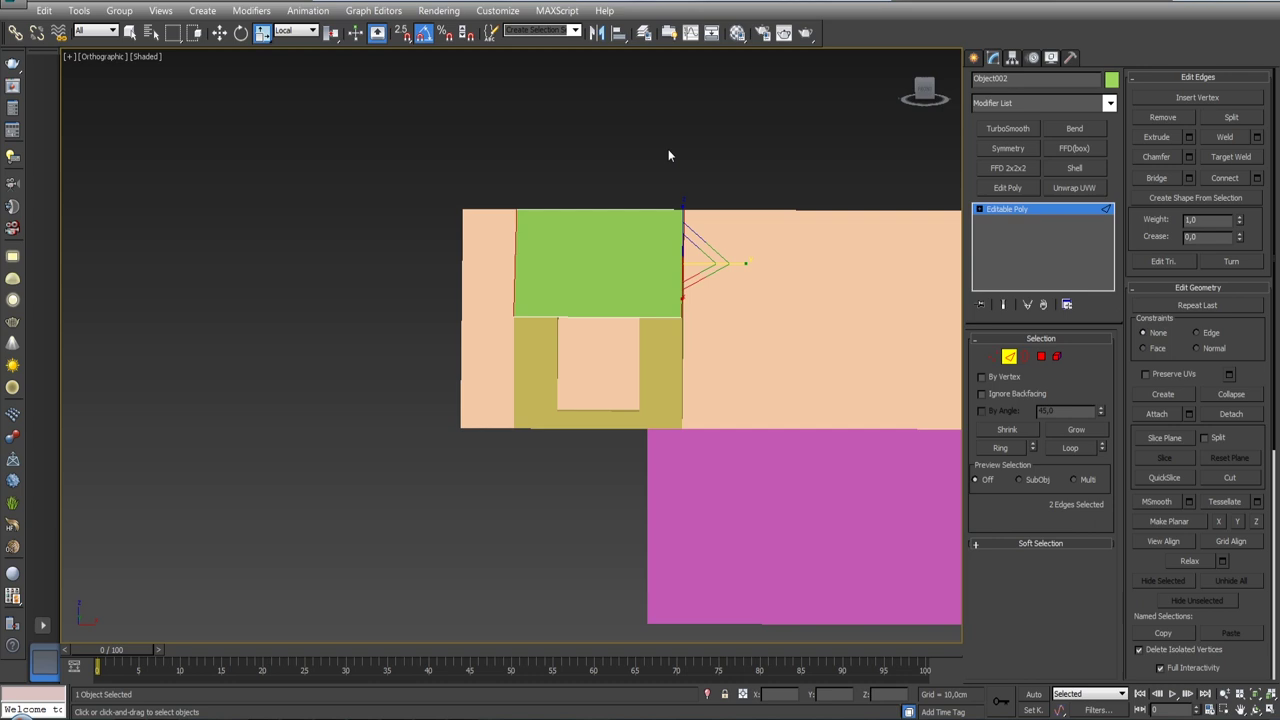
{"action": "key", "text": "f"}
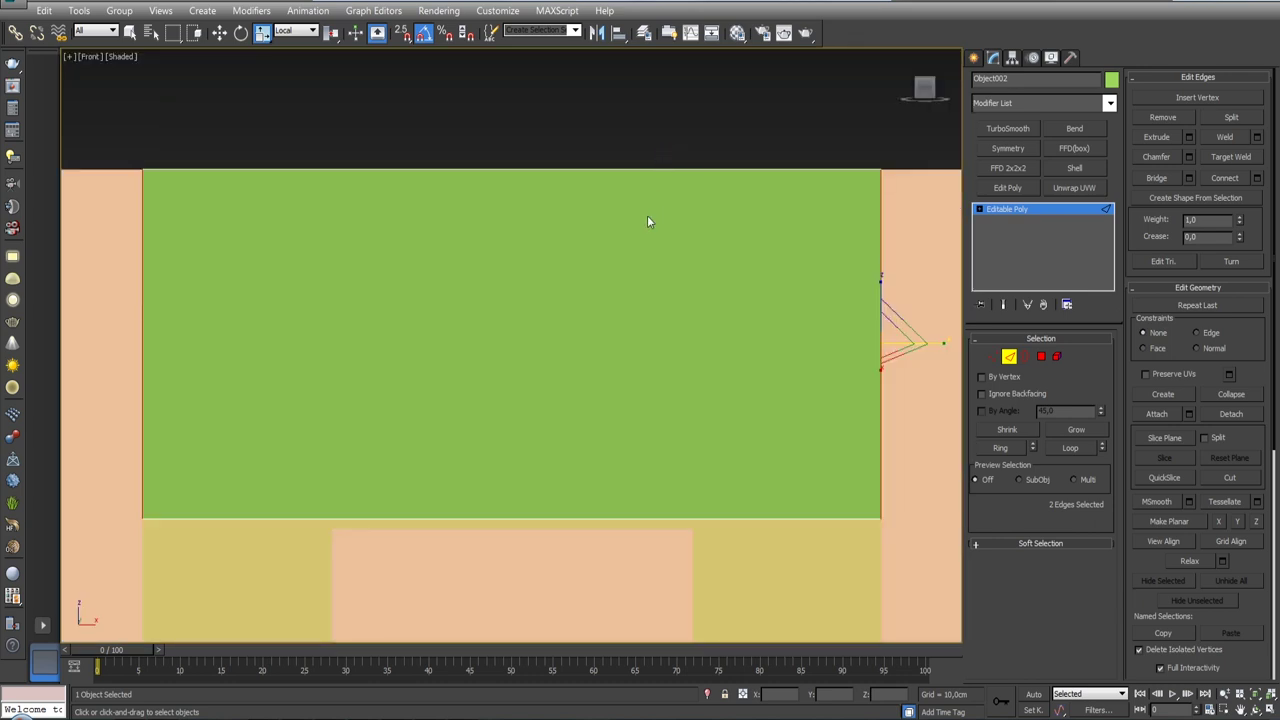
- Scale the green roof's edges wider along X in View coordinates about the selection centre
{"action": "left_click", "coordinate": [300, 38]}
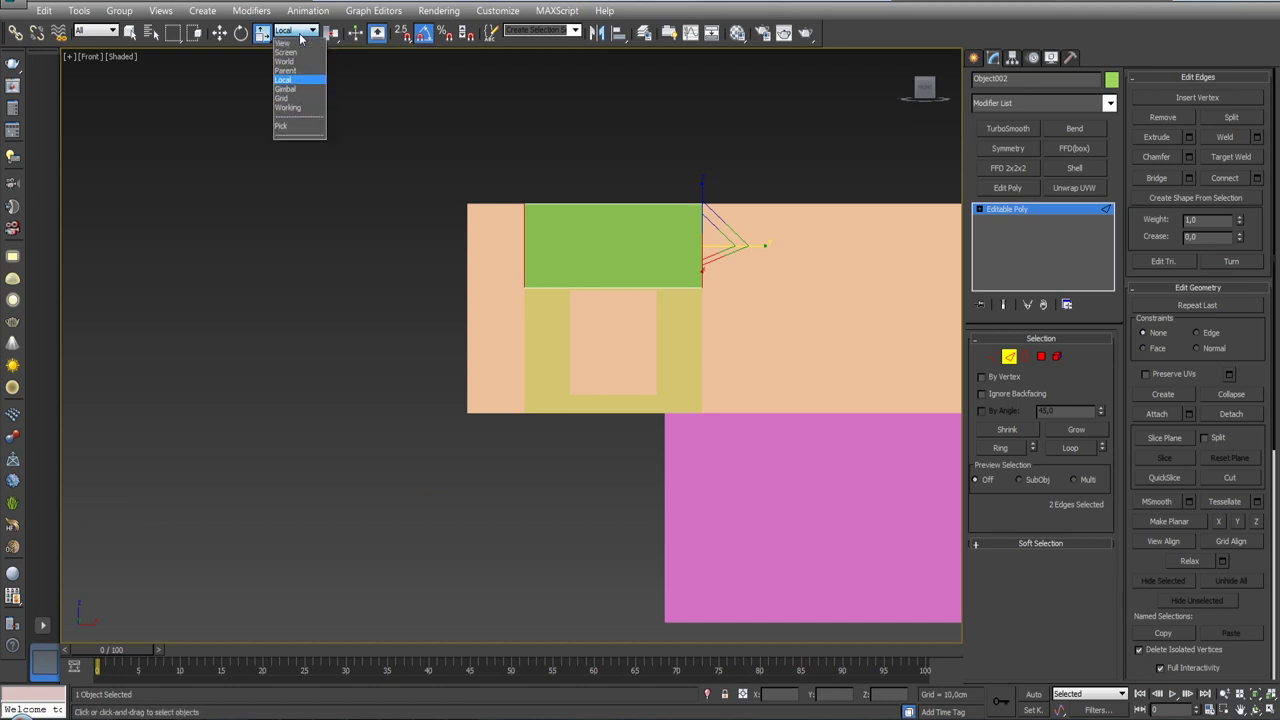
{"action": "left_click", "coordinate": [297, 45]}
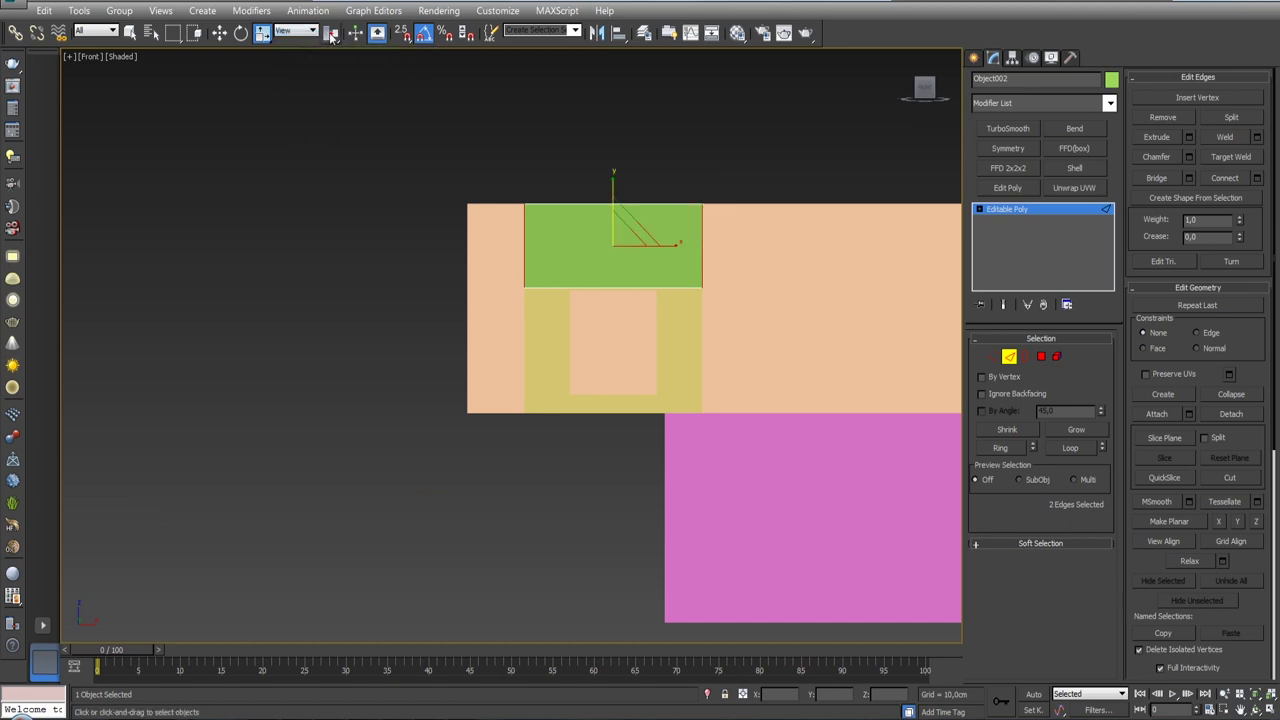
{"action": "left_click", "coordinate": [332, 38]}
{"action": "left_click", "coordinate": [296, 31]}
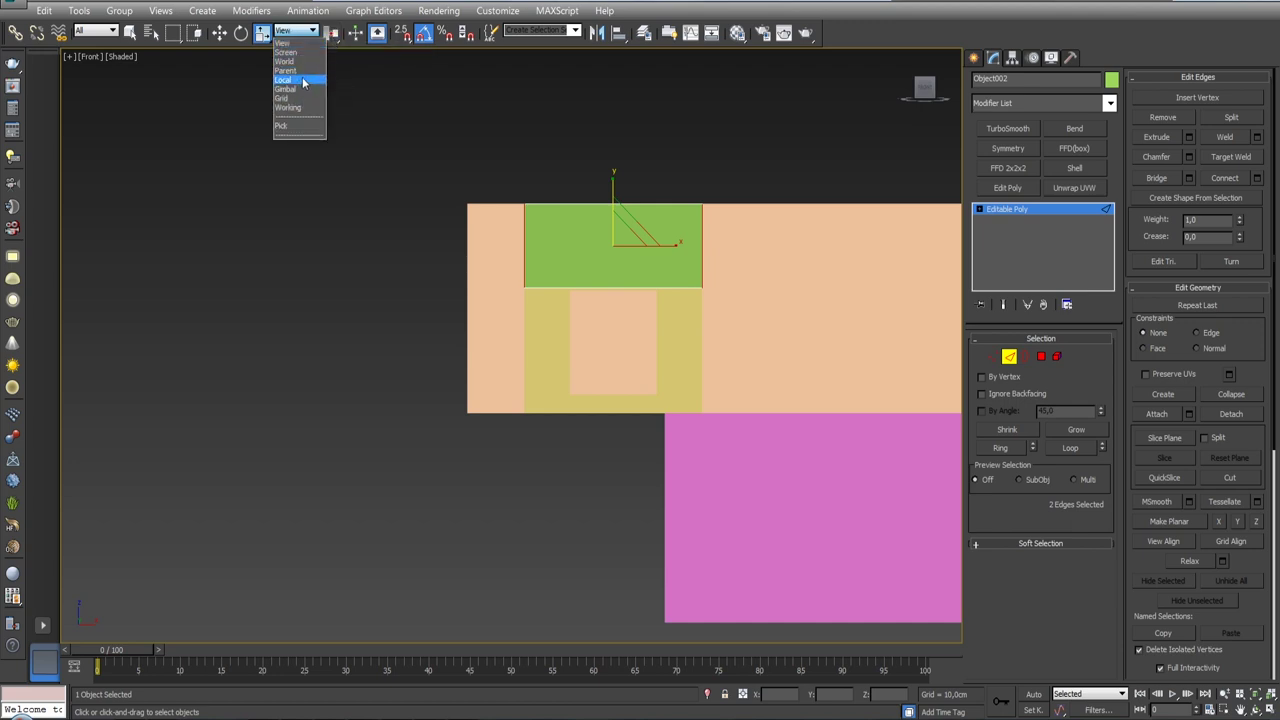
{"action": "left_click", "coordinate": [302, 77]}
{"action": "left_click", "coordinate": [299, 32]}
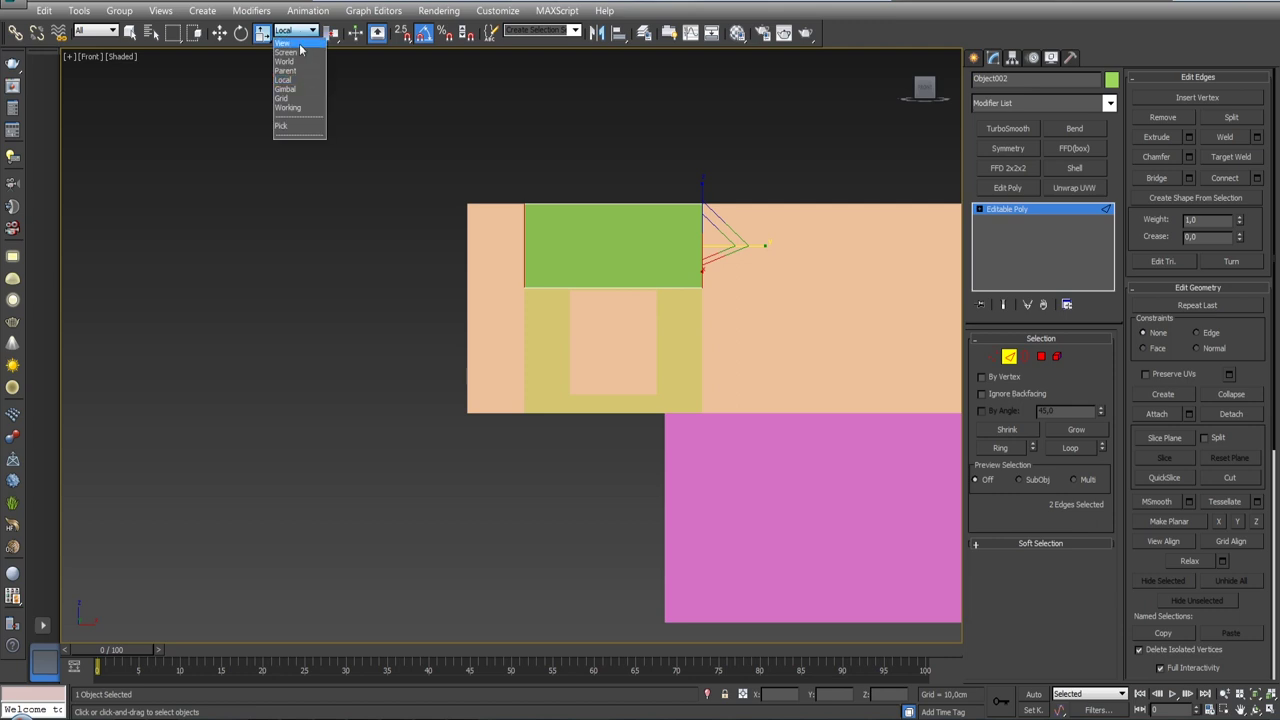
{"action": "left_click", "coordinate": [300, 45]}
{"action": "left_click_drag", "start_coordinate": [672, 244], "coordinate": [680, 244]}
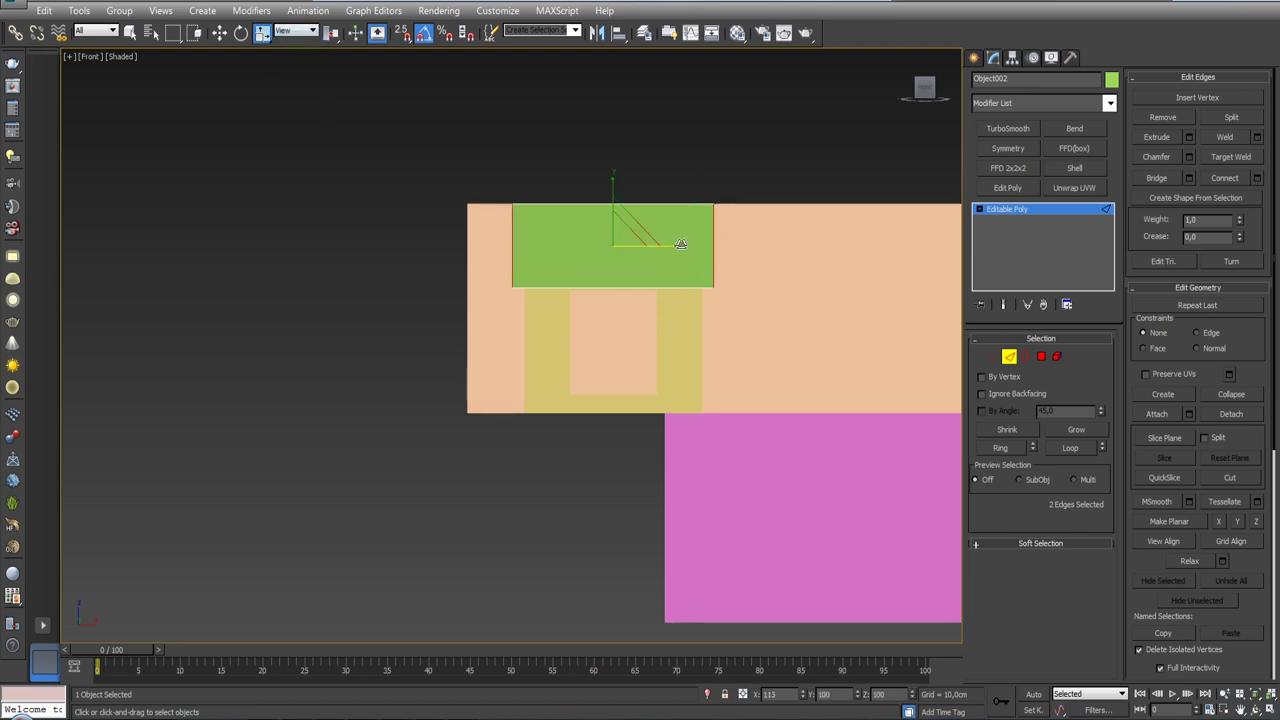
{"action": "mouse_move", "coordinate": [680, 244]}
{"action": "middle_mouse_down", "text": "alt"}
{"action": "mouse_move", "coordinate": [623, 214]}
{"action": "mouse_move", "coordinate": [749, 220]}
{"action": "mouse_move", "coordinate": [706, 183]}
{"action": "mouse_move", "coordinate": [629, 177]}
{"action": "mouse_move", "coordinate": [600, 234]}
{"action": "mouse_move", "coordinate": [690, 276]}
{"action": "mouse_move", "coordinate": [952, 344]}
{"action": "middle_mouse_up", "text": "alt"}
{"action": "left_click", "coordinate": [1022, 352]}
{"action": "left_click", "coordinate": [1030, 362]}
{"action": "mouse_move", "coordinate": [838, 321]}
{"action": "middle_mouse_down"}
{"action": "mouse_move", "coordinate": [703, 265]}
{"action": "mouse_move", "coordinate": [660, 230]}
{"action": "middle_mouse_up"}
{"action": "scroll", "coordinate": [703, 265], "scroll_direction": "down", "scroll_amount": 3}
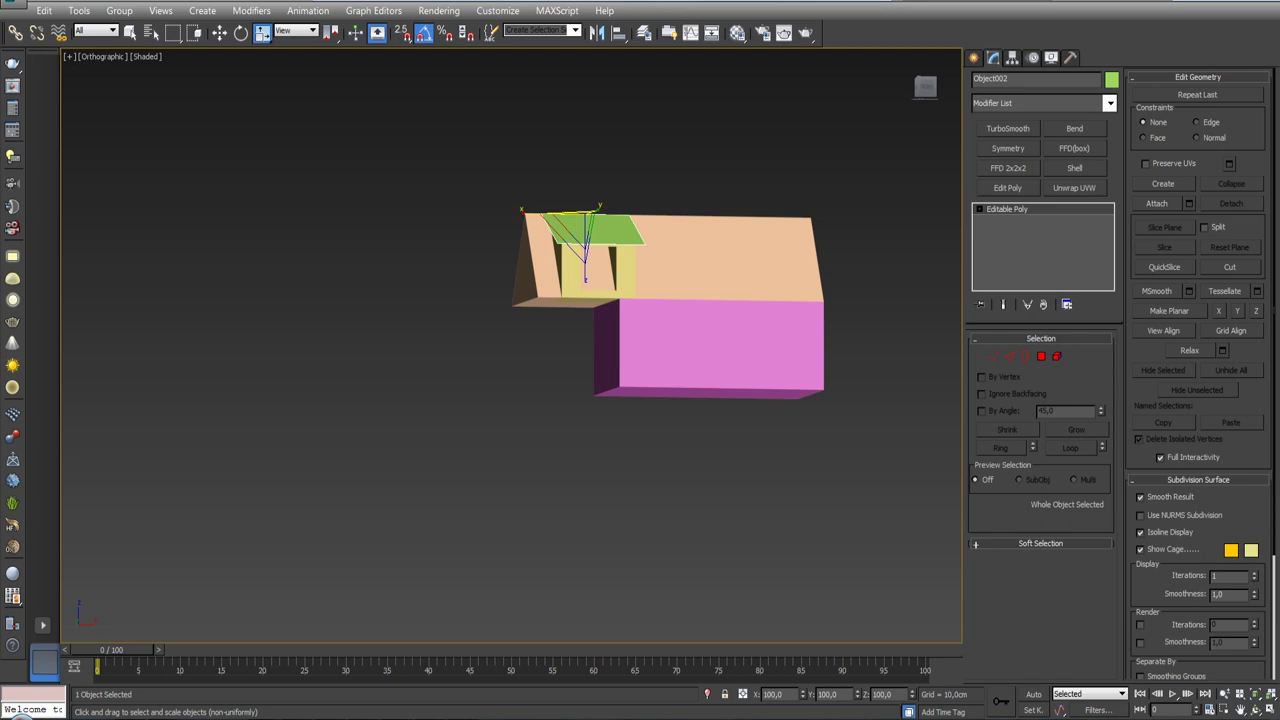
{"action": "middle_click_drag", "start_coordinate": [955, 304], "coordinate": [902, 312], "text": "alt"}
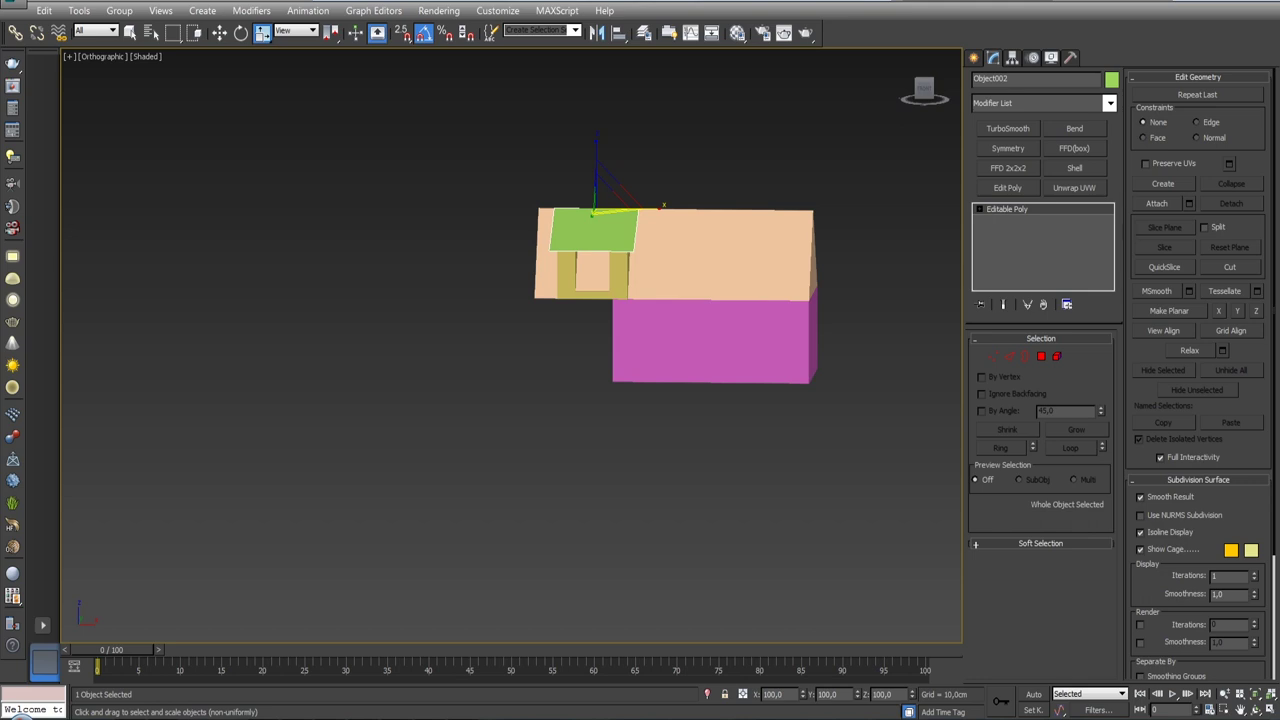
{"action": "middle_click_drag", "start_coordinate": [708, 304], "coordinate": [809, 317], "text": "alt"}
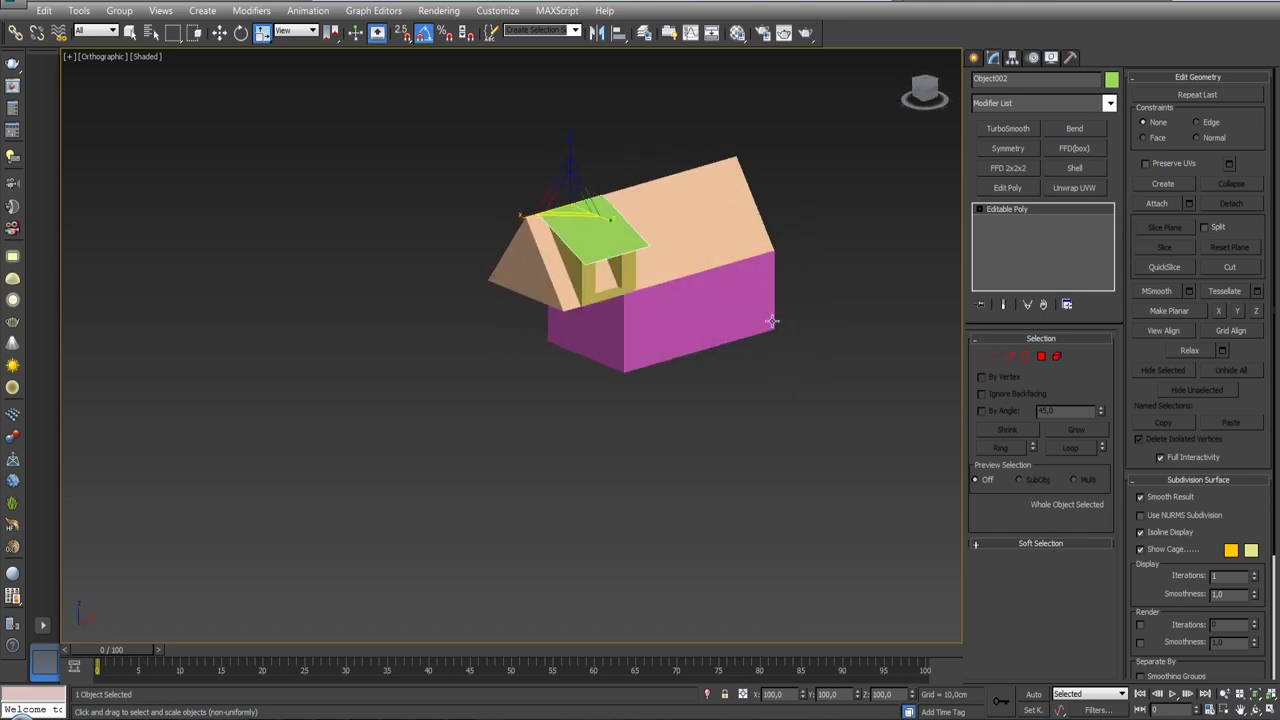
{"action": "middle_click_drag", "start_coordinate": [709, 302], "coordinate": [711, 303], "text": "alt"}
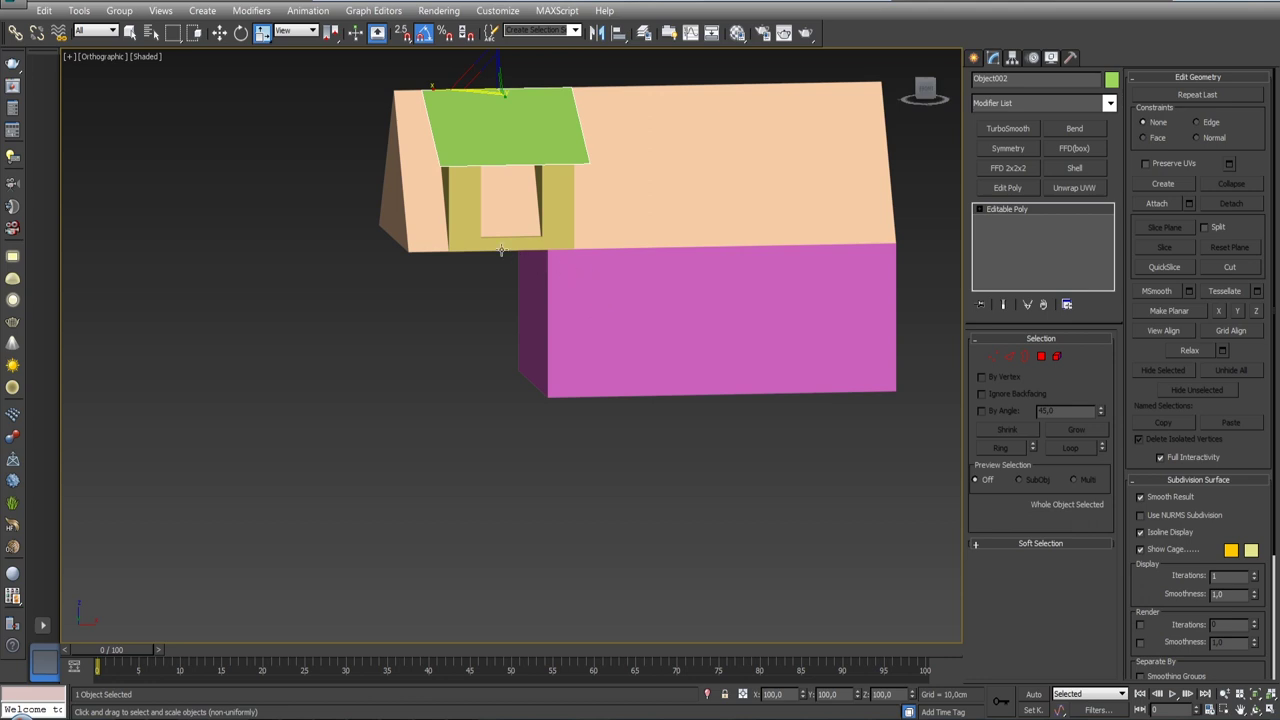
{"action": "middle_click_drag", "start_coordinate": [503, 250], "coordinate": [516, 241], "text": "alt"}
{"action": "scroll", "coordinate": [437, 220], "scroll_direction": "up", "scroll_amount": 4}
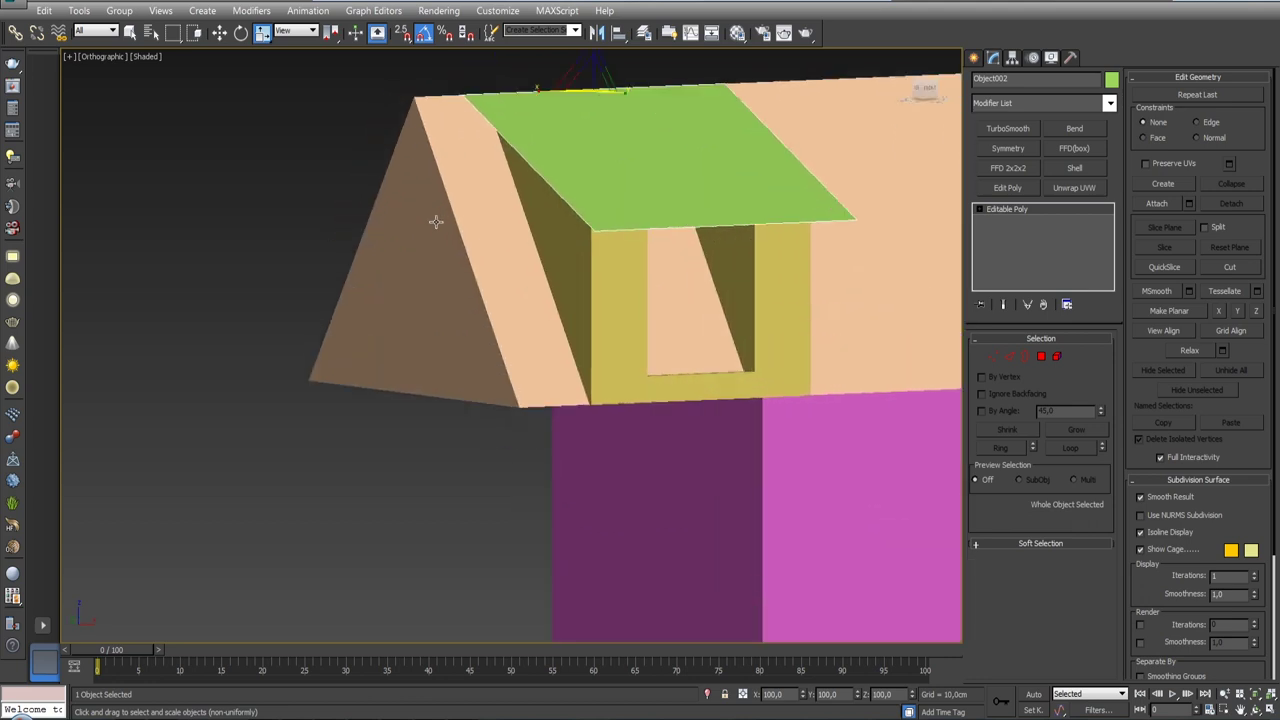
- Select the main roof's left and right gable triangle polygons
{"action": "left_click", "coordinate": [1042, 356]}
{"action": "left_click", "coordinate": [447, 283]}
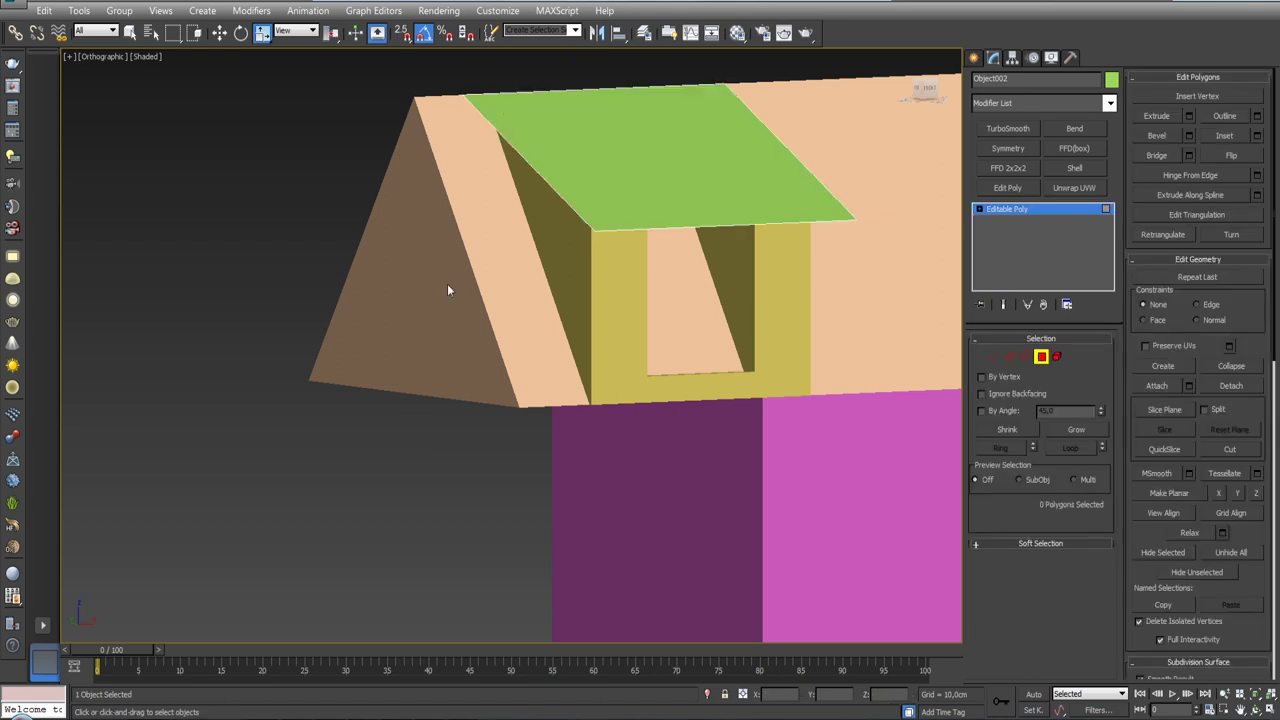
{"action": "left_click", "coordinate": [1042, 357]}
{"action": "left_click", "coordinate": [930, 315]}
{"action": "left_click", "coordinate": [1041, 468]}
{"action": "left_click", "coordinate": [397, 293]}
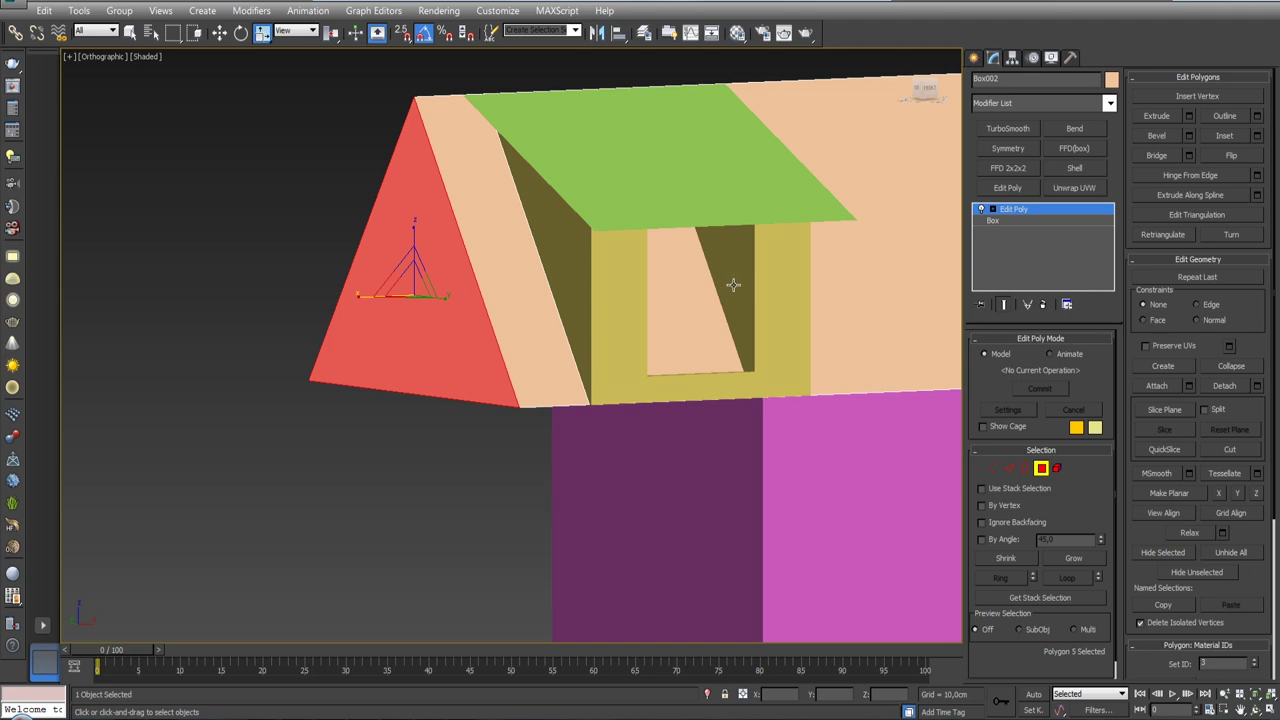
{"action": "scroll", "coordinate": [733, 285], "scroll_direction": "down", "scroll_amount": 5}
{"action": "mouse_move", "coordinate": [733, 285]}
{"action": "middle_mouse_down", "text": "alt"}
{"action": "mouse_move", "coordinate": [791, 363]}
{"action": "mouse_move", "coordinate": [674, 333]}
{"action": "mouse_move", "coordinate": [719, 333]}
{"action": "middle_mouse_up", "text": "alt"}
{"action": "left_click", "coordinate": [752, 348], "text": "ctrl"}
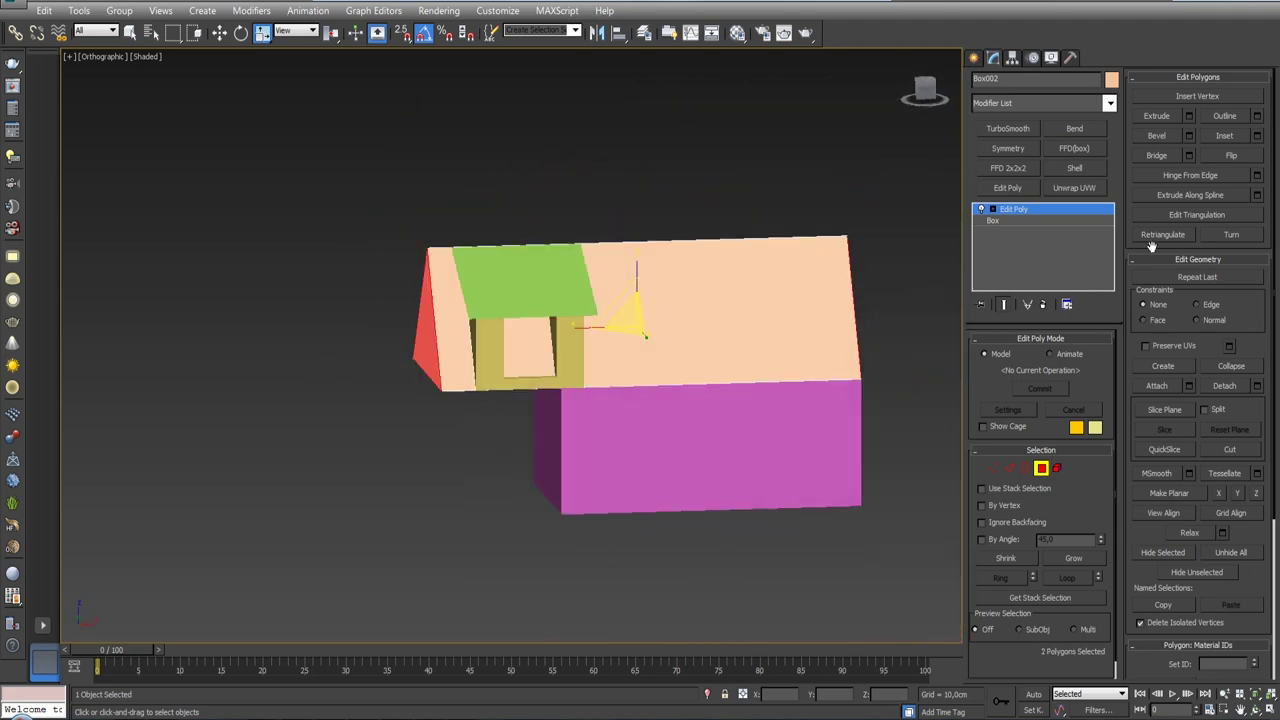
- Detach the gable polygons, without copying, into a new object Object003
{"action": "left_click", "coordinate": [1257, 385]}
{"action": "left_click", "coordinate": [591, 386]}
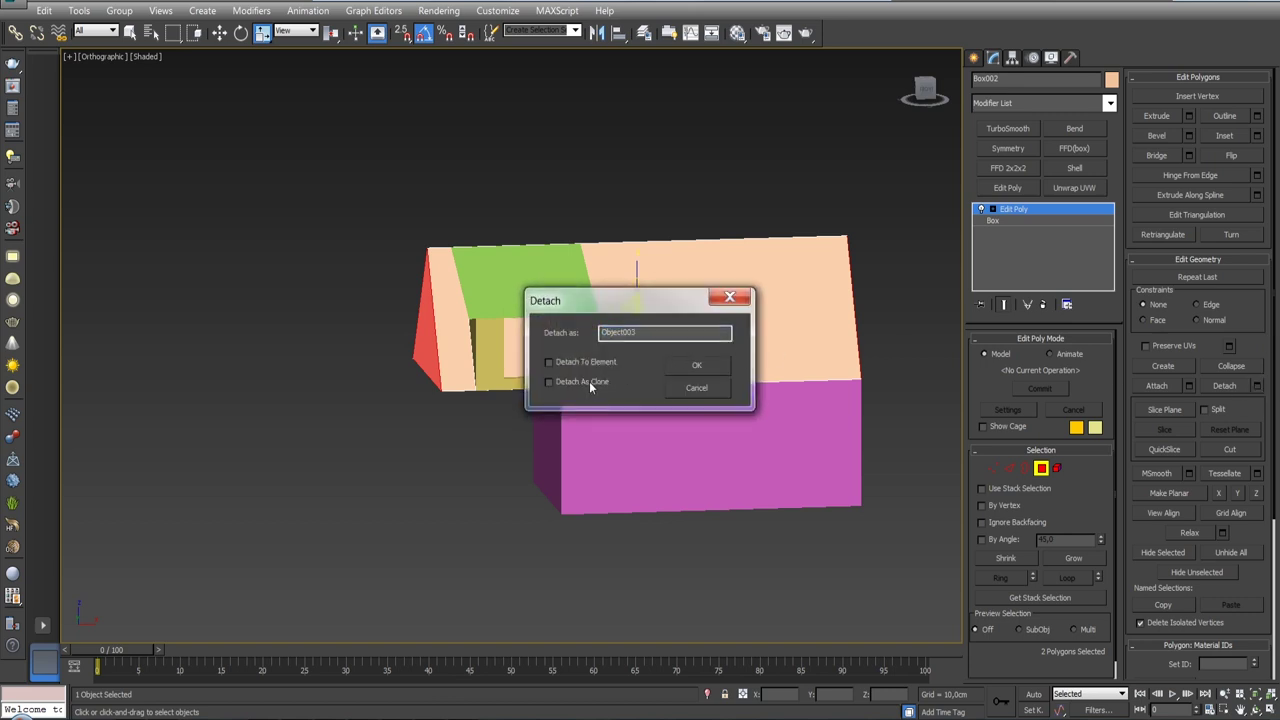
{"action": "left_click", "coordinate": [700, 370]}
{"action": "middle_click_drag", "start_coordinate": [700, 370], "coordinate": [634, 354], "text": "alt"}
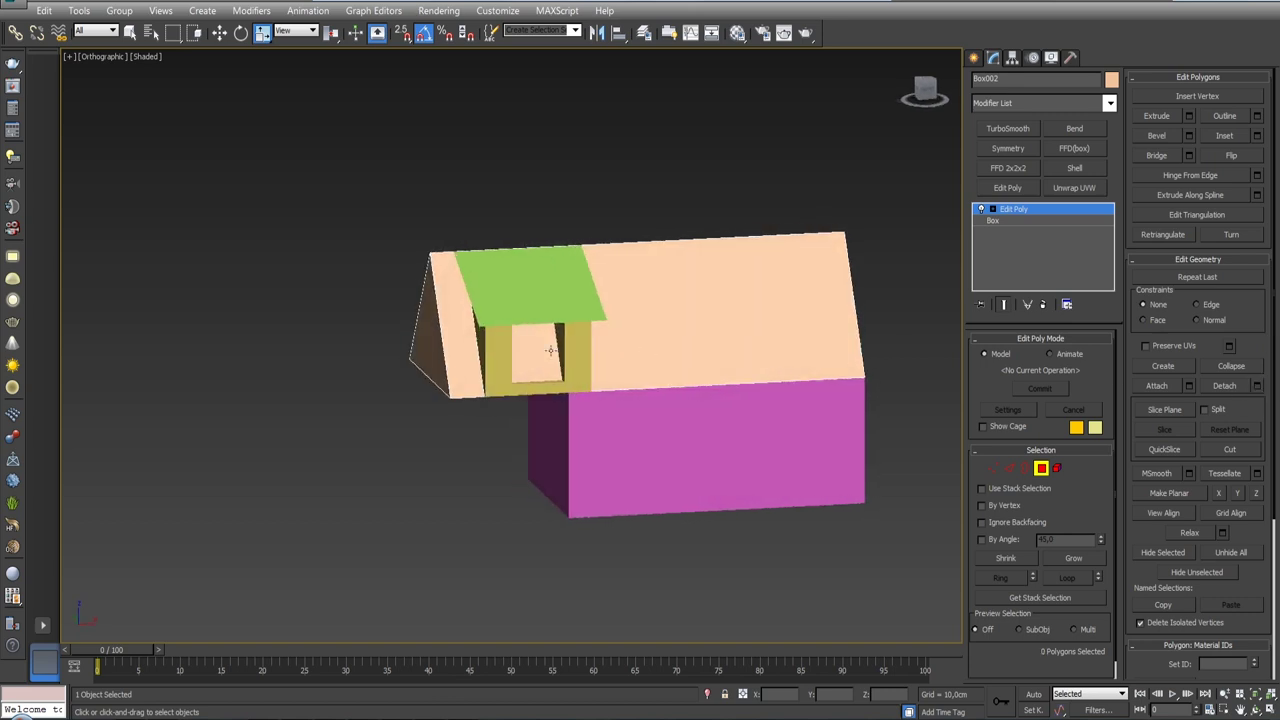
{"action": "left_click", "coordinate": [434, 343]}
{"action": "middle_click_drag", "start_coordinate": [434, 343], "coordinate": [622, 322], "text": "alt"}
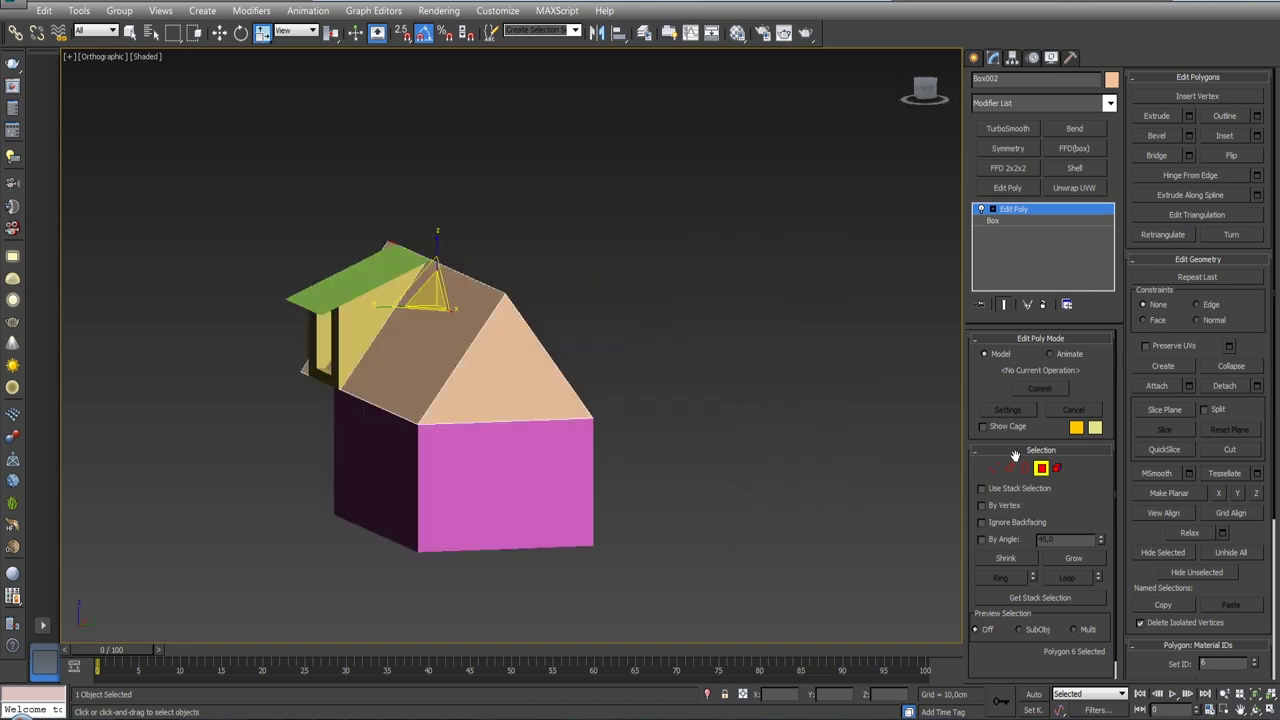
- Colour the detached gable object Object003 green
{"action": "left_click", "coordinate": [1041, 468]}
{"action": "left_click", "coordinate": [531, 374]}
{"action": "mouse_move", "coordinate": [531, 374]}
{"action": "middle_mouse_down", "text": "alt"}
{"action": "mouse_move", "coordinate": [557, 360]}
{"action": "mouse_move", "coordinate": [656, 360]}
{"action": "mouse_move", "coordinate": [619, 335]}
{"action": "middle_mouse_up", "text": "alt"}
{"action": "key", "text": "r"}
{"action": "left_click", "coordinate": [1112, 80]}
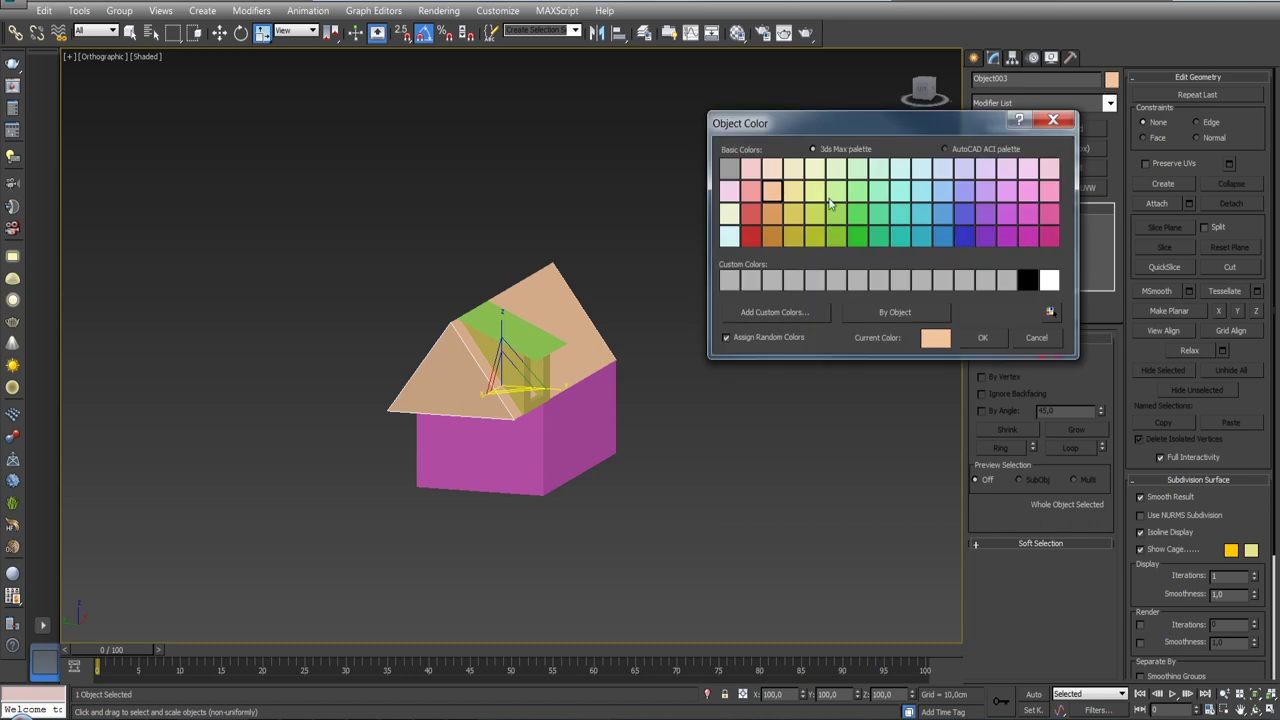
{"action": "left_click", "coordinate": [878, 213]}
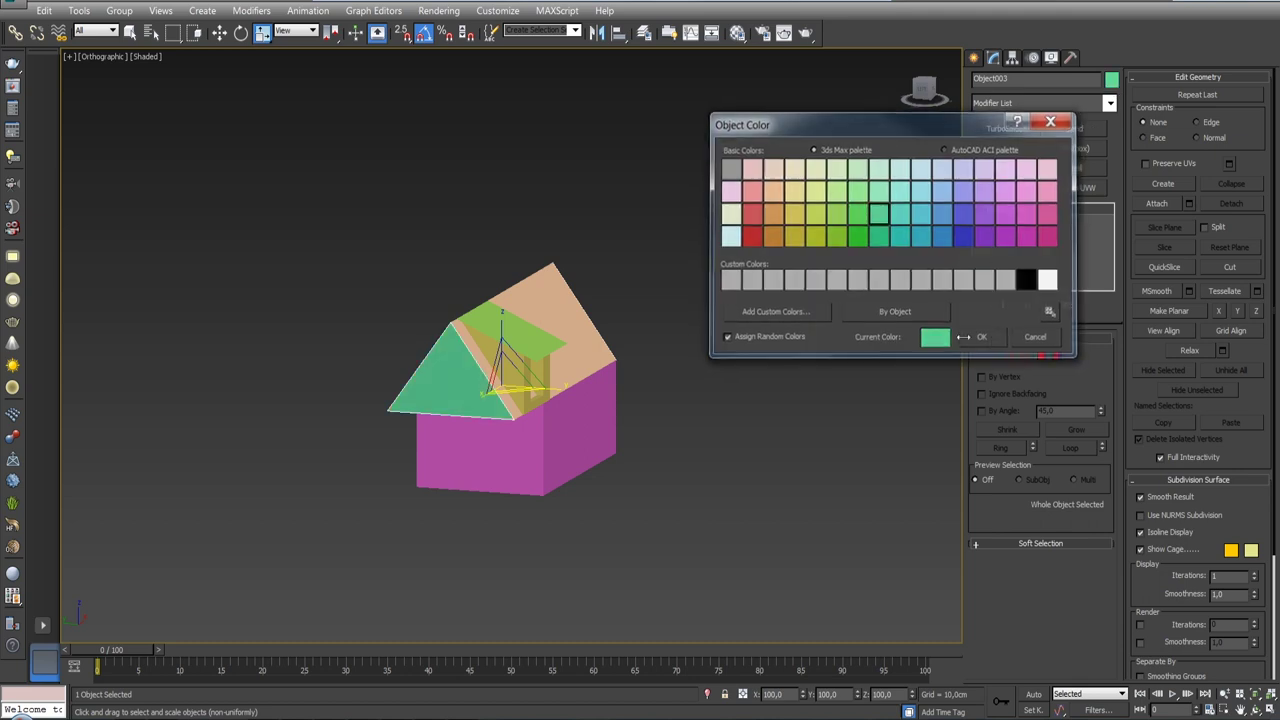
{"action": "left_click", "coordinate": [982, 337]}
{"action": "mouse_move", "coordinate": [692, 318]}
{"action": "middle_mouse_down", "text": "alt"}
{"action": "mouse_move", "coordinate": [568, 315]}
{"action": "mouse_move", "coordinate": [680, 319]}
{"action": "middle_mouse_up", "text": "alt"}
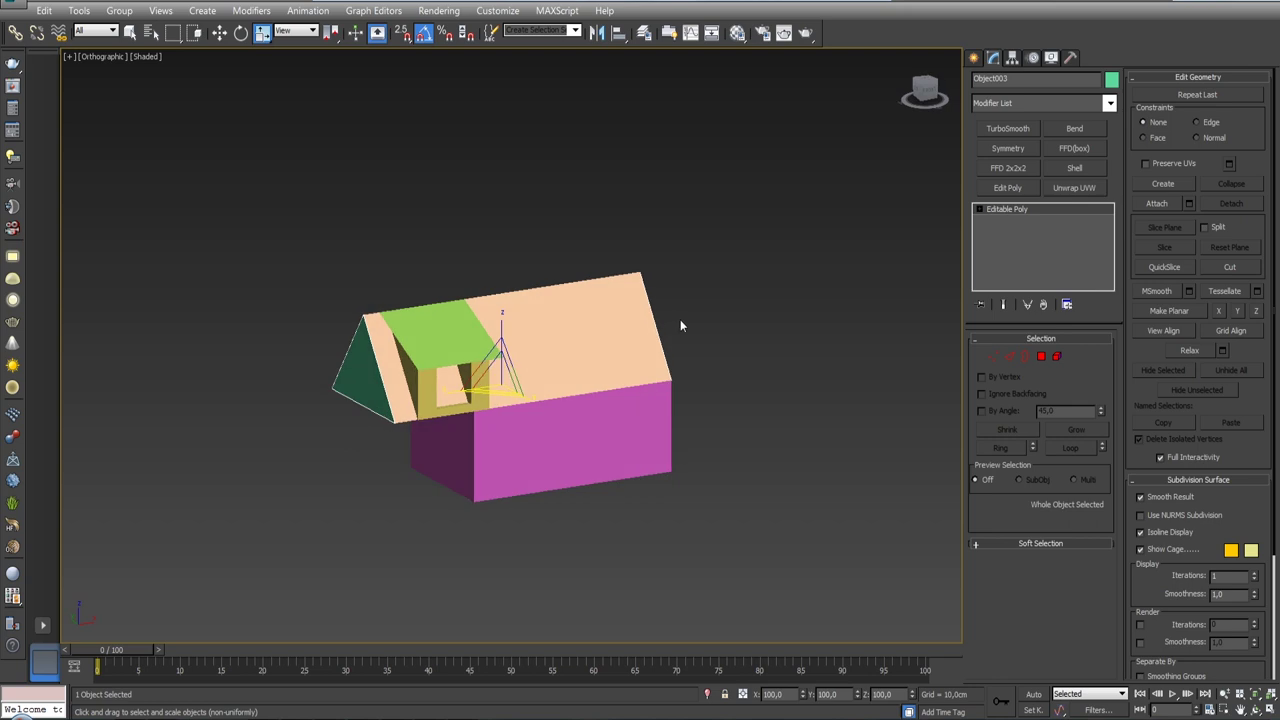
{"action": "left_click", "coordinate": [1012, 57]}
{"action": "left_click", "coordinate": [1020, 166]}
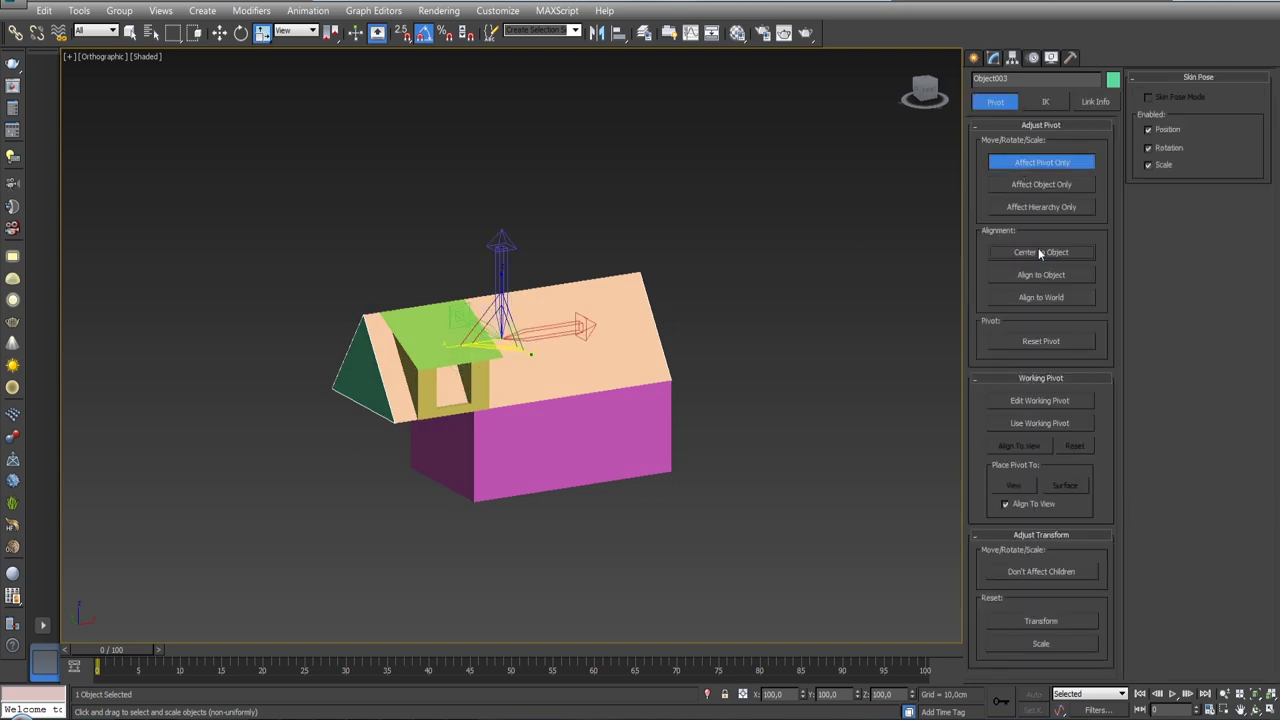
{"action": "left_click", "coordinate": [994, 59]}
{"action": "mouse_move", "coordinate": [771, 239]}
{"action": "middle_mouse_down", "text": "alt"}
{"action": "mouse_move", "coordinate": [751, 240]}
{"action": "mouse_move", "coordinate": [765, 236]}
{"action": "middle_mouse_up", "text": "alt"}
{"action": "left_click", "coordinate": [1040, 357]}
{"action": "mouse_move", "coordinate": [805, 332]}
{"action": "middle_mouse_down", "text": "alt"}
{"action": "mouse_move", "coordinate": [622, 374]}
{"action": "mouse_move", "coordinate": [631, 352]}
{"action": "middle_mouse_up", "text": "alt"}
{"action": "middle_click_drag", "start_coordinate": [451, 356], "coordinate": [453, 353], "text": "alt"}
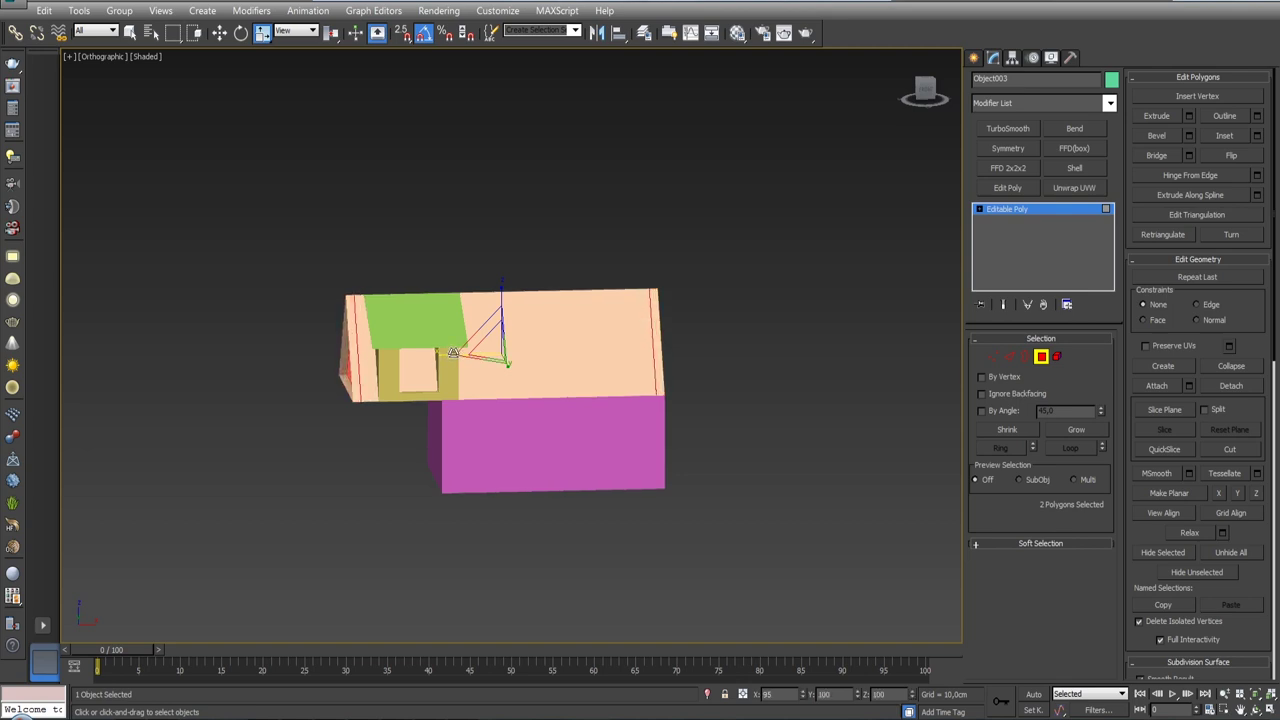
{"action": "mouse_move", "coordinate": [434, 343]}
{"action": "middle_mouse_down", "text": "alt"}
{"action": "mouse_move", "coordinate": [513, 318]}
{"action": "mouse_move", "coordinate": [413, 372]}
{"action": "mouse_move", "coordinate": [374, 341]}
{"action": "mouse_move", "coordinate": [400, 330]}
{"action": "middle_mouse_up", "text": "alt"}
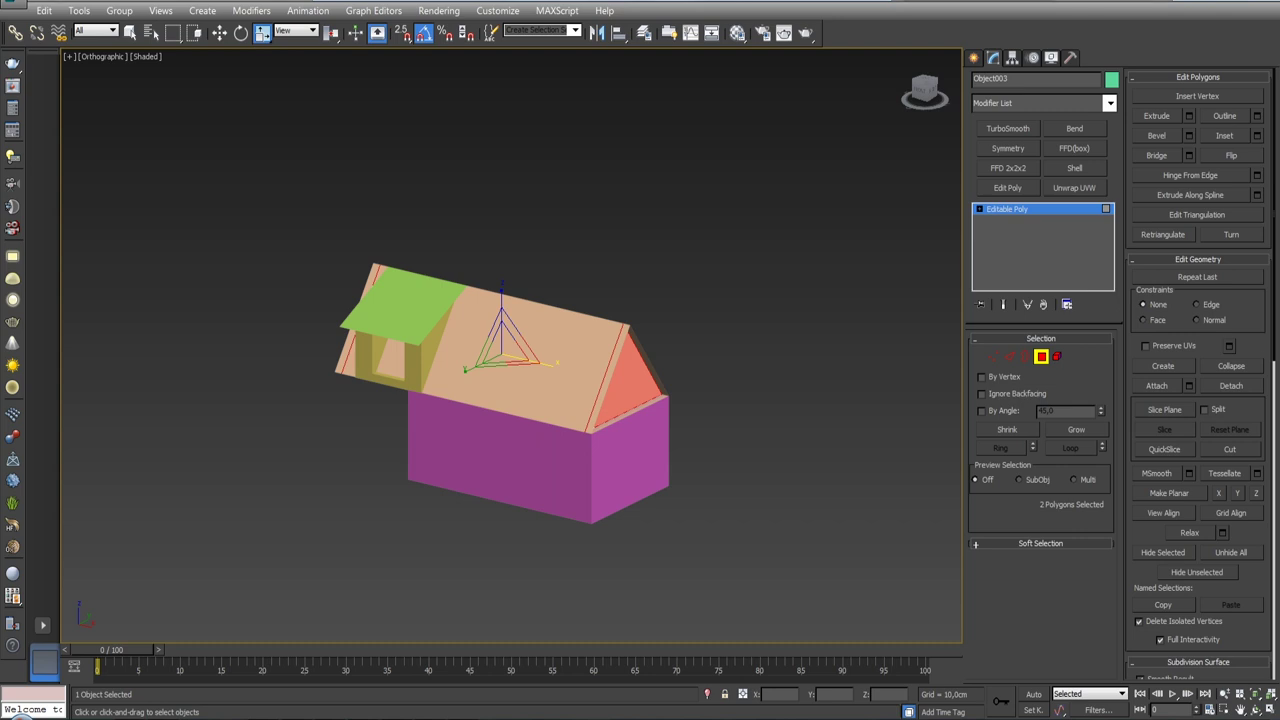
{"action": "middle_click_drag", "start_coordinate": [615, 388], "coordinate": [650, 336], "text": "alt"}
{"action": "scroll", "coordinate": [650, 336], "scroll_direction": "up", "scroll_amount": 4}
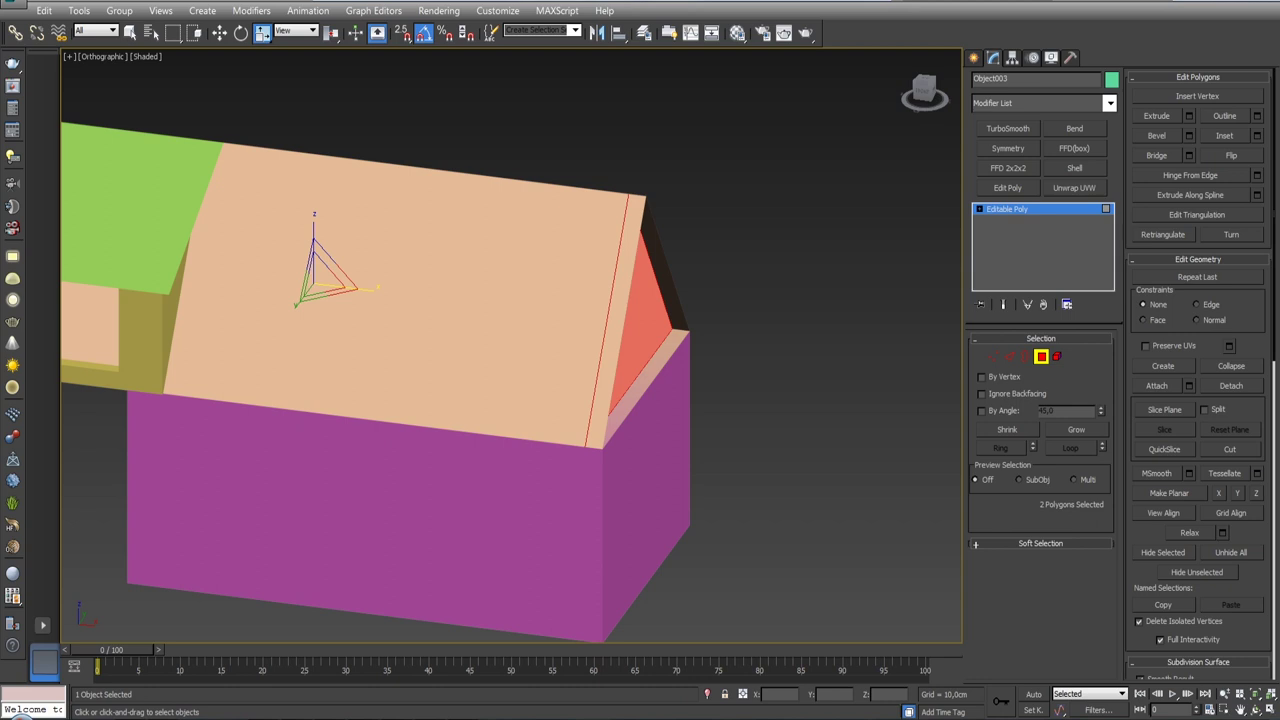
{"action": "mouse_move", "coordinate": [654, 349]}
{"action": "middle_mouse_down", "text": "alt"}
{"action": "mouse_move", "coordinate": [643, 329]}
{"action": "mouse_move", "coordinate": [671, 277]}
{"action": "mouse_move", "coordinate": [680, 289]}
{"action": "mouse_move", "coordinate": [666, 302]}
{"action": "mouse_move", "coordinate": [629, 314]}
{"action": "mouse_move", "coordinate": [660, 330]}
{"action": "mouse_move", "coordinate": [625, 323]}
{"action": "middle_mouse_up", "text": "alt"}
{"action": "scroll", "coordinate": [660, 330], "scroll_direction": "down", "scroll_amount": 3}
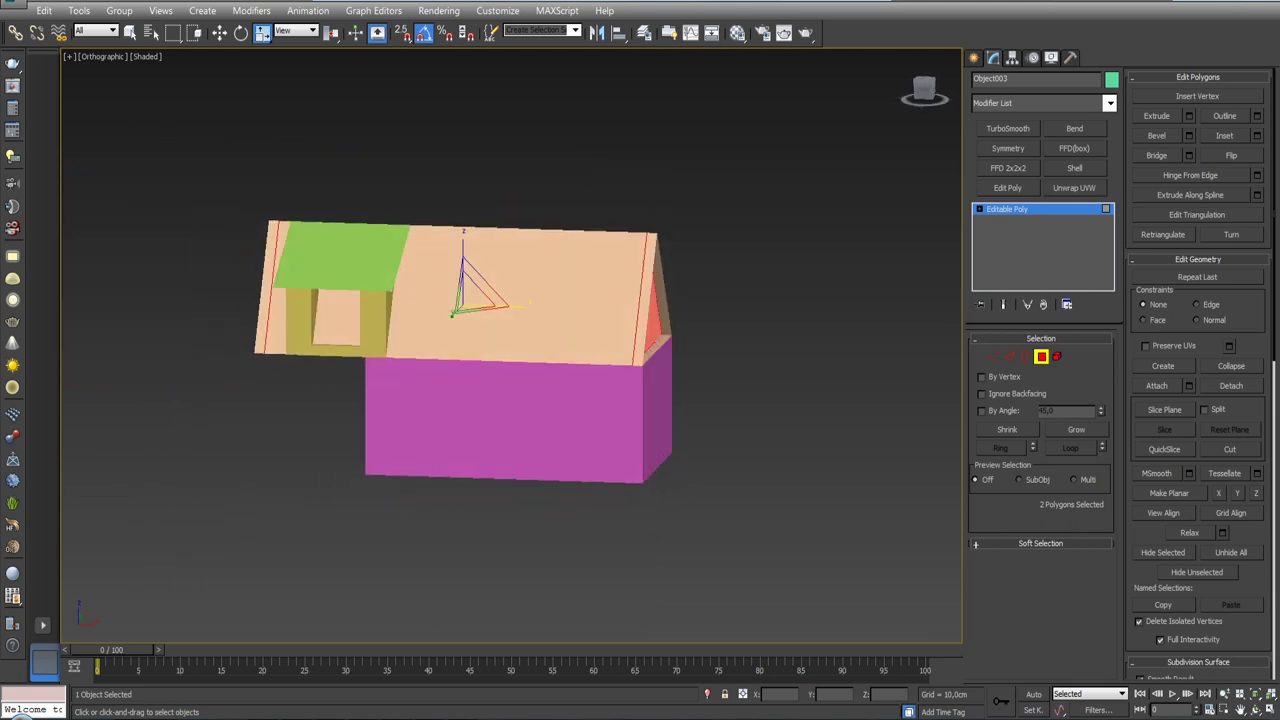
{"action": "left_click", "coordinate": [1041, 357]}
{"action": "left_click", "coordinate": [654, 372]}
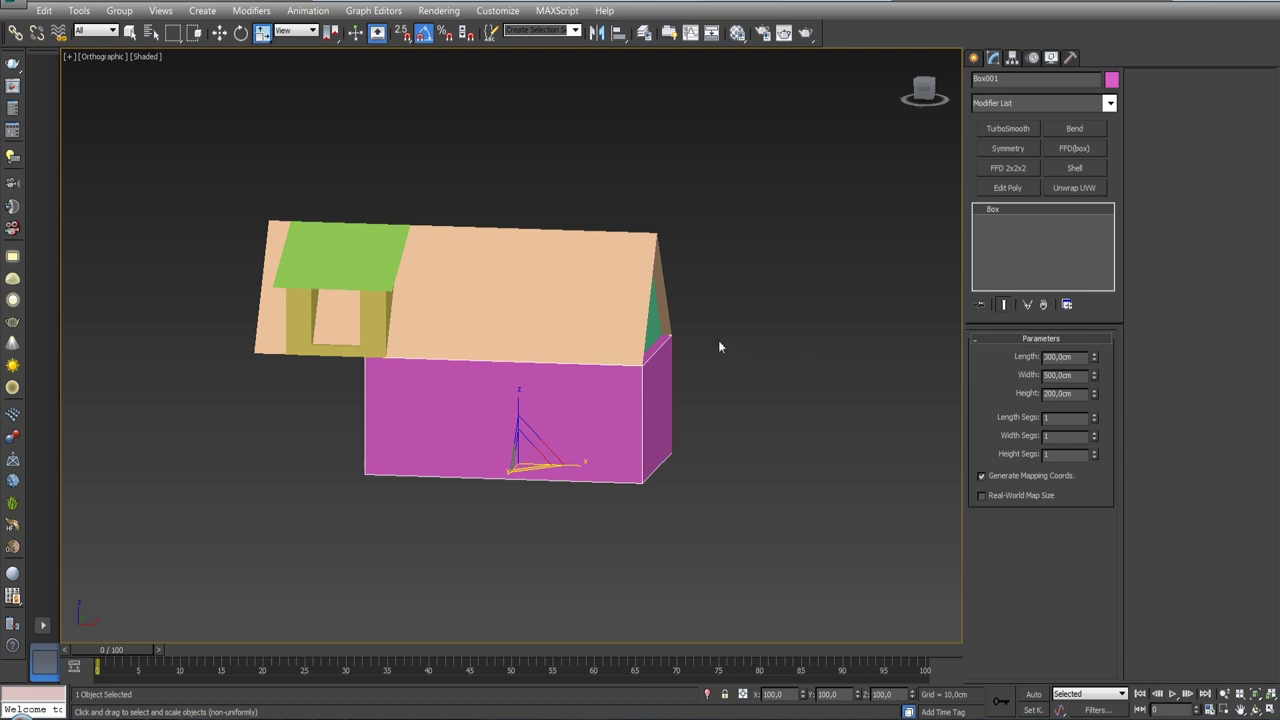
- Align the wall box's X Maximum to the gable's X Maximum, placing it at X -18,2351 cm
{"action": "mouse_move", "coordinate": [718, 346]}
{"action": "middle_mouse_down", "text": "alt"}
{"action": "mouse_move", "coordinate": [740, 308]}
{"action": "mouse_move", "coordinate": [740, 379]}
{"action": "mouse_move", "coordinate": [689, 403]}
{"action": "middle_mouse_up", "text": "alt"}
{"action": "key", "text": "w"}
{"action": "scroll", "coordinate": [689, 403], "scroll_direction": "up", "scroll_amount": 5}
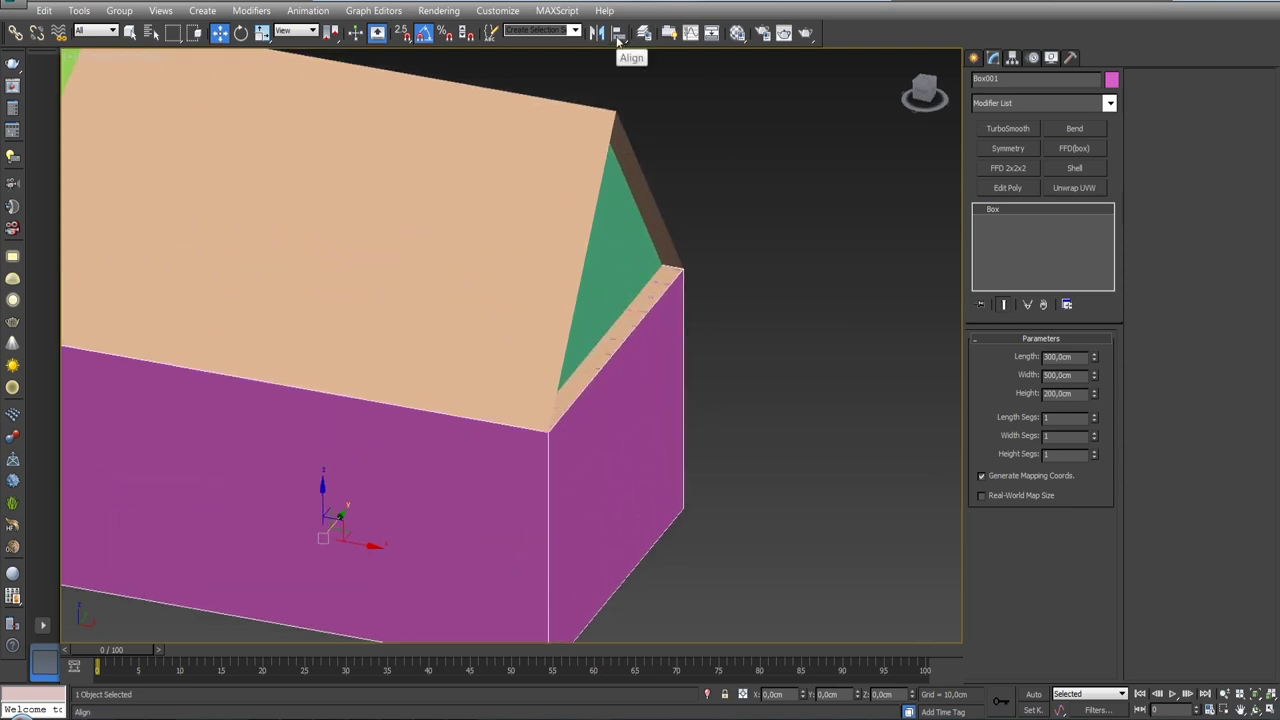
{"action": "left_click", "coordinate": [618, 35]}
{"action": "left_click", "coordinate": [620, 228]}
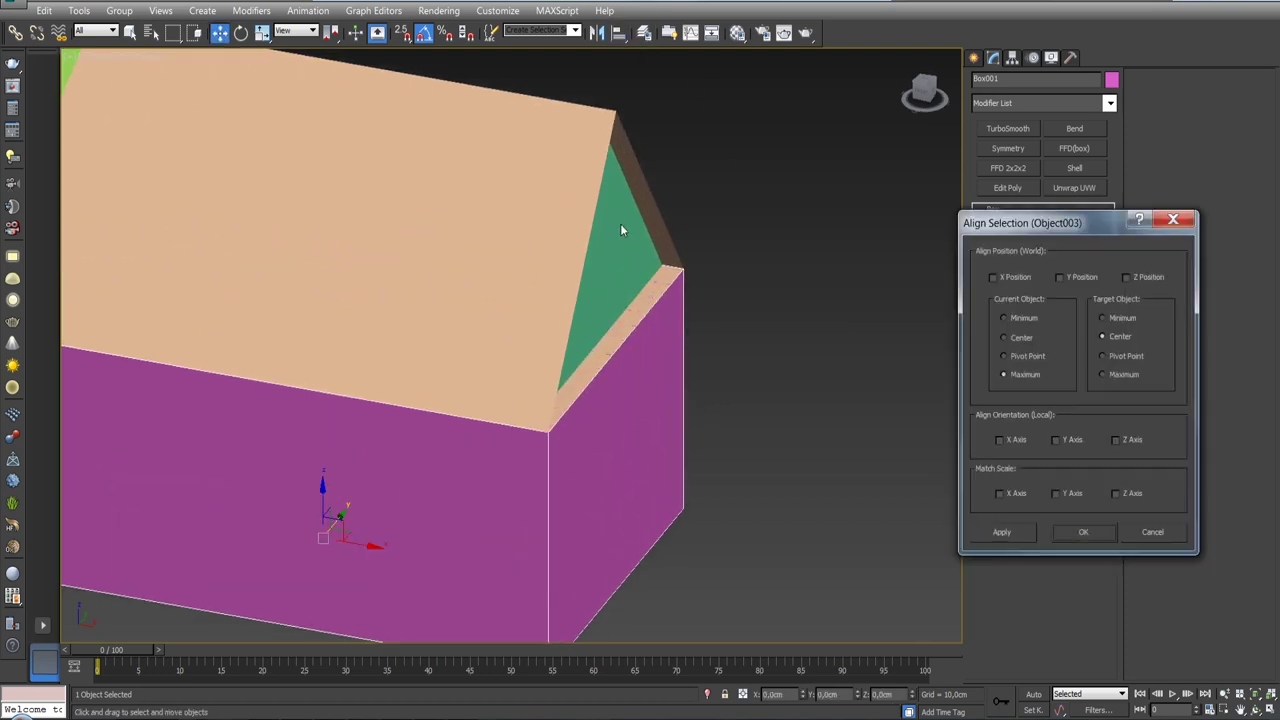
{"action": "left_click", "coordinate": [1010, 280]}
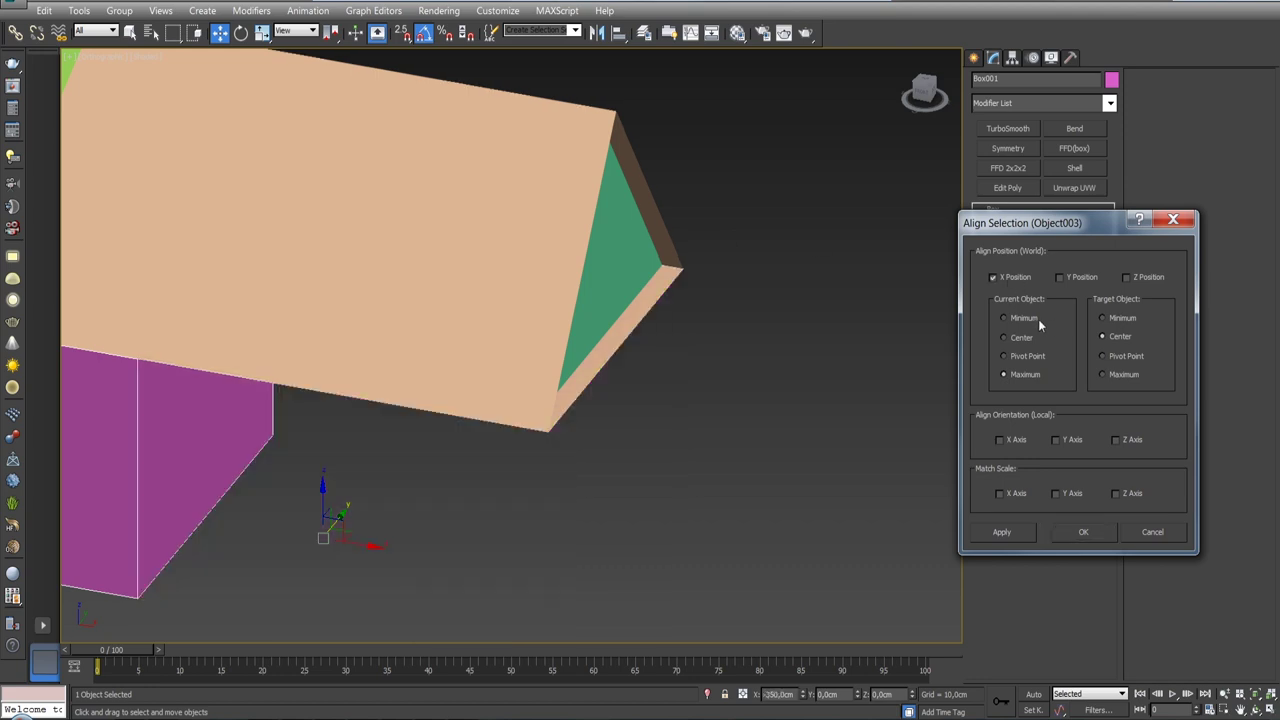
{"action": "left_click", "coordinate": [1103, 374]}
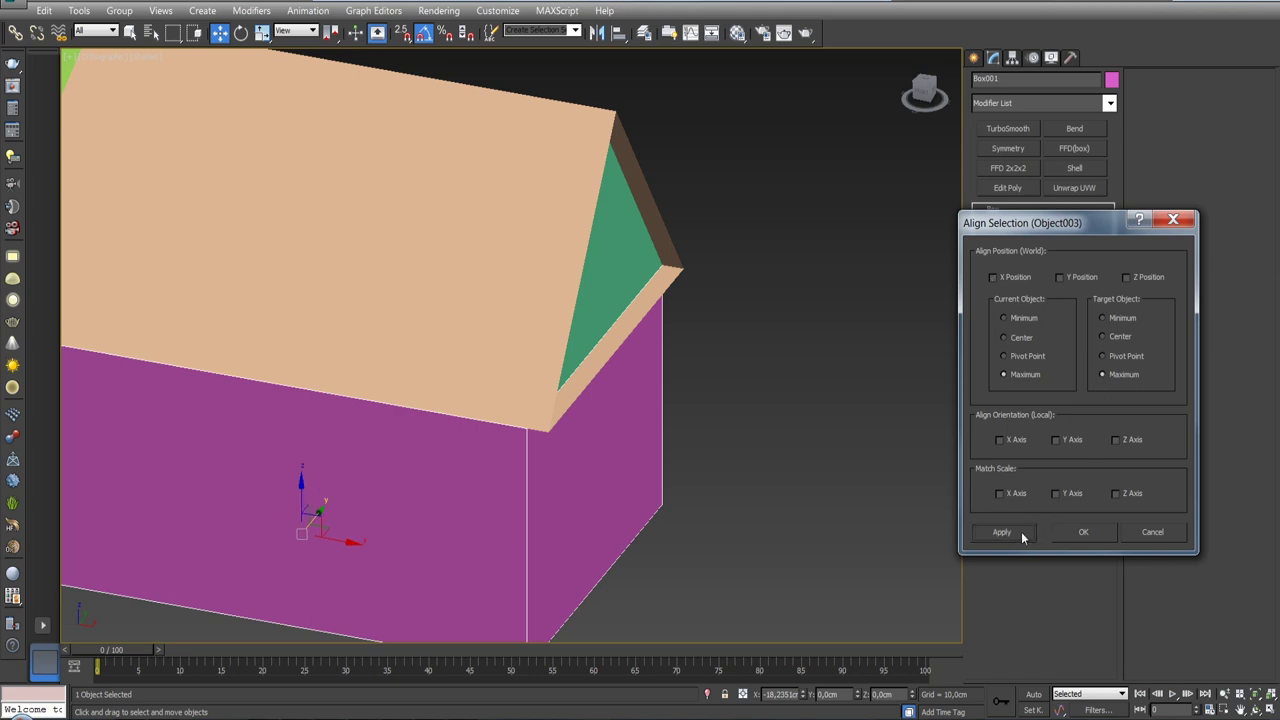
{"action": "left_click", "coordinate": [1083, 531]}
{"action": "mouse_move", "coordinate": [700, 410]}
{"action": "middle_mouse_down", "text": "alt"}
{"action": "mouse_move", "coordinate": [842, 412]}
{"action": "mouse_move", "coordinate": [851, 343]}
{"action": "mouse_move", "coordinate": [826, 365]}
{"action": "mouse_move", "coordinate": [849, 358]}
{"action": "mouse_move", "coordinate": [880, 375]}
{"action": "mouse_move", "coordinate": [805, 375]}
{"action": "mouse_move", "coordinate": [776, 403]}
{"action": "mouse_move", "coordinate": [828, 385]}
{"action": "mouse_move", "coordinate": [815, 396]}
{"action": "middle_mouse_up", "text": "alt"}
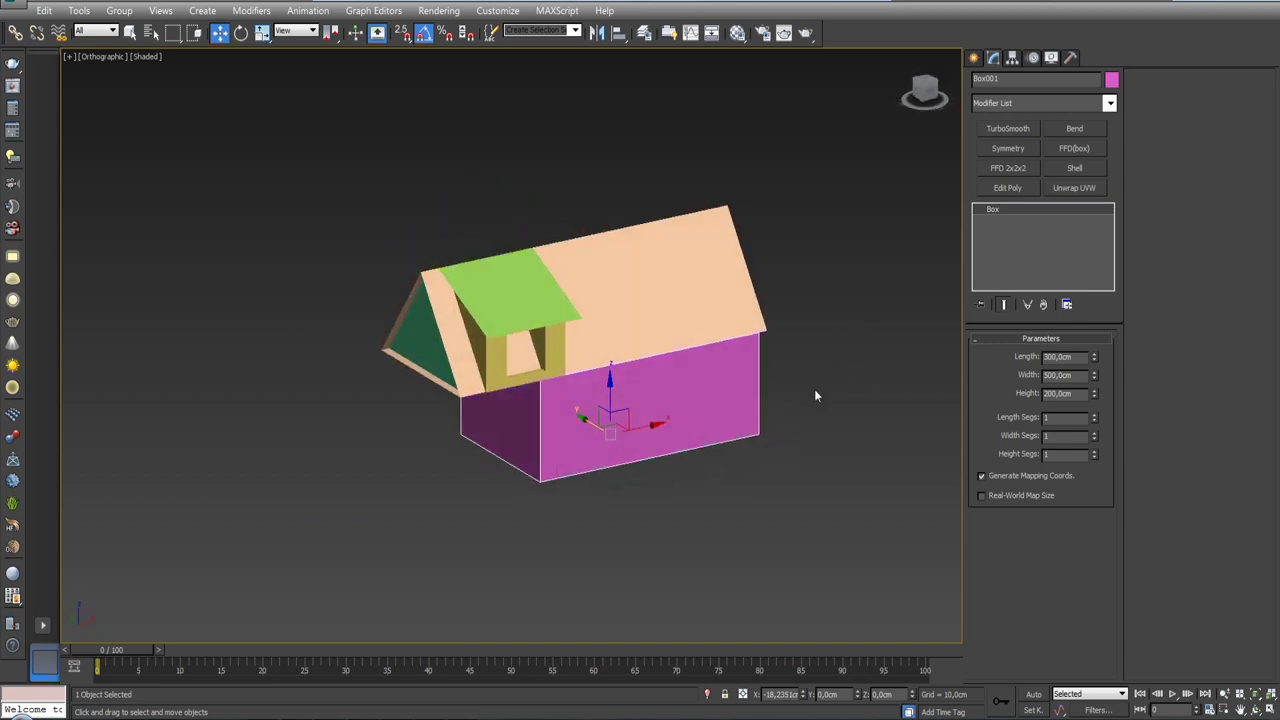
- Add an Edit Poly modifier to the wall box and select its two end wall faces
{"action": "left_click", "coordinate": [1005, 188]}
{"action": "mouse_move", "coordinate": [770, 357]}
{"action": "middle_mouse_down", "text": "alt"}
{"action": "mouse_move", "coordinate": [753, 353]}
{"action": "mouse_move", "coordinate": [790, 338]}
{"action": "middle_mouse_up", "text": "alt"}
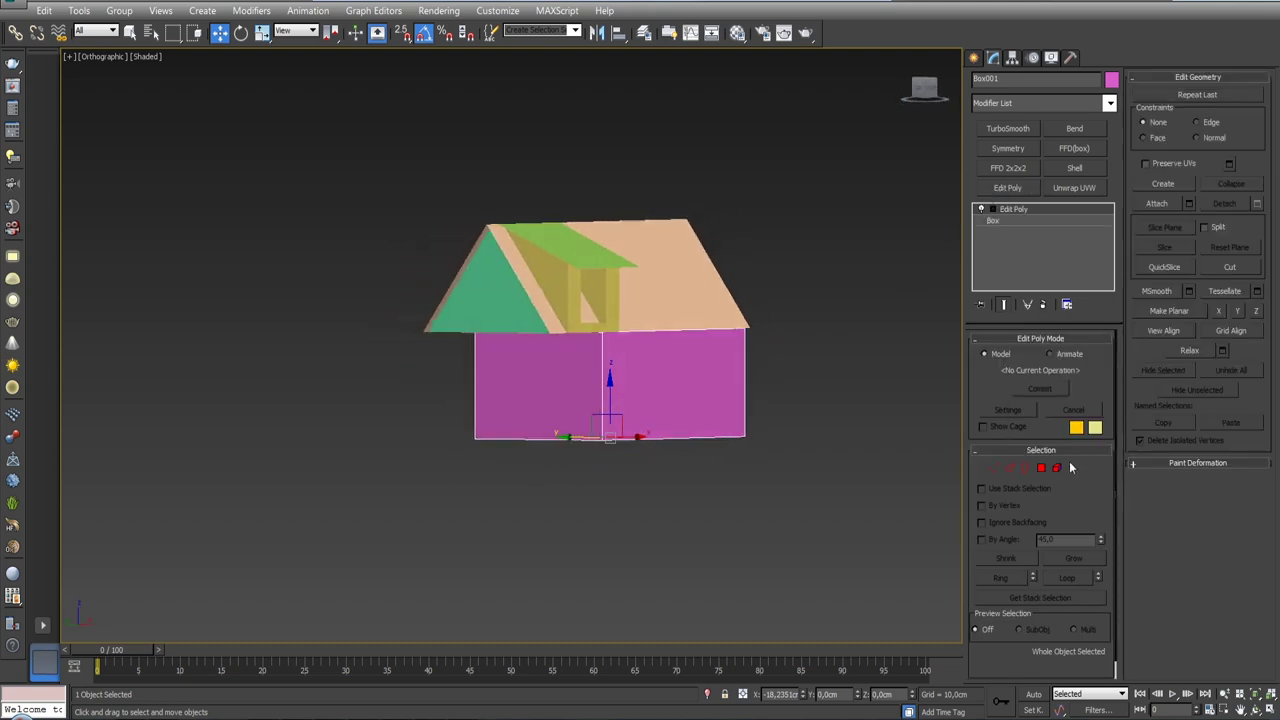
{"action": "key", "text": "4"}
{"action": "left_click", "coordinate": [552, 385]}
{"action": "mouse_move", "coordinate": [552, 385]}
{"action": "middle_mouse_down", "text": "alt"}
{"action": "mouse_move", "coordinate": [860, 380]}
{"action": "mouse_move", "coordinate": [863, 366]}
{"action": "mouse_move", "coordinate": [704, 393]}
{"action": "mouse_move", "coordinate": [668, 383]}
{"action": "middle_mouse_up", "text": "alt"}
{"action": "left_click", "coordinate": [640, 418], "text": "ctrl"}
{"action": "mouse_move", "coordinate": [828, 340]}
{"action": "middle_mouse_down", "text": "alt"}
{"action": "mouse_move", "coordinate": [742, 356]}
{"action": "mouse_move", "coordinate": [762, 309]}
{"action": "mouse_move", "coordinate": [799, 344]}
{"action": "mouse_move", "coordinate": [938, 349]}
{"action": "middle_mouse_up", "text": "alt"}
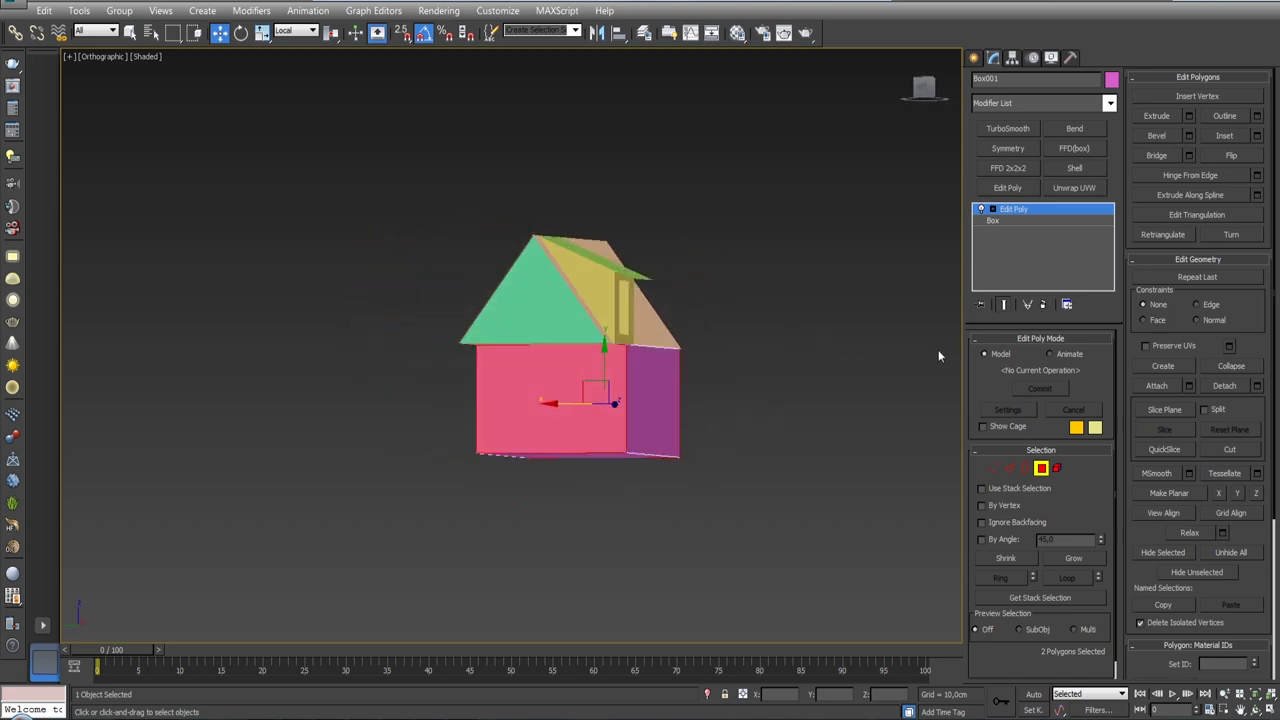
- Check an edge of the wall box, then start an inset on the selected end walls
{"action": "left_click", "coordinate": [1009, 468]}
{"action": "middle_click_drag", "start_coordinate": [809, 440], "coordinate": [596, 404], "text": "alt"}
{"action": "left_click", "coordinate": [587, 374]}
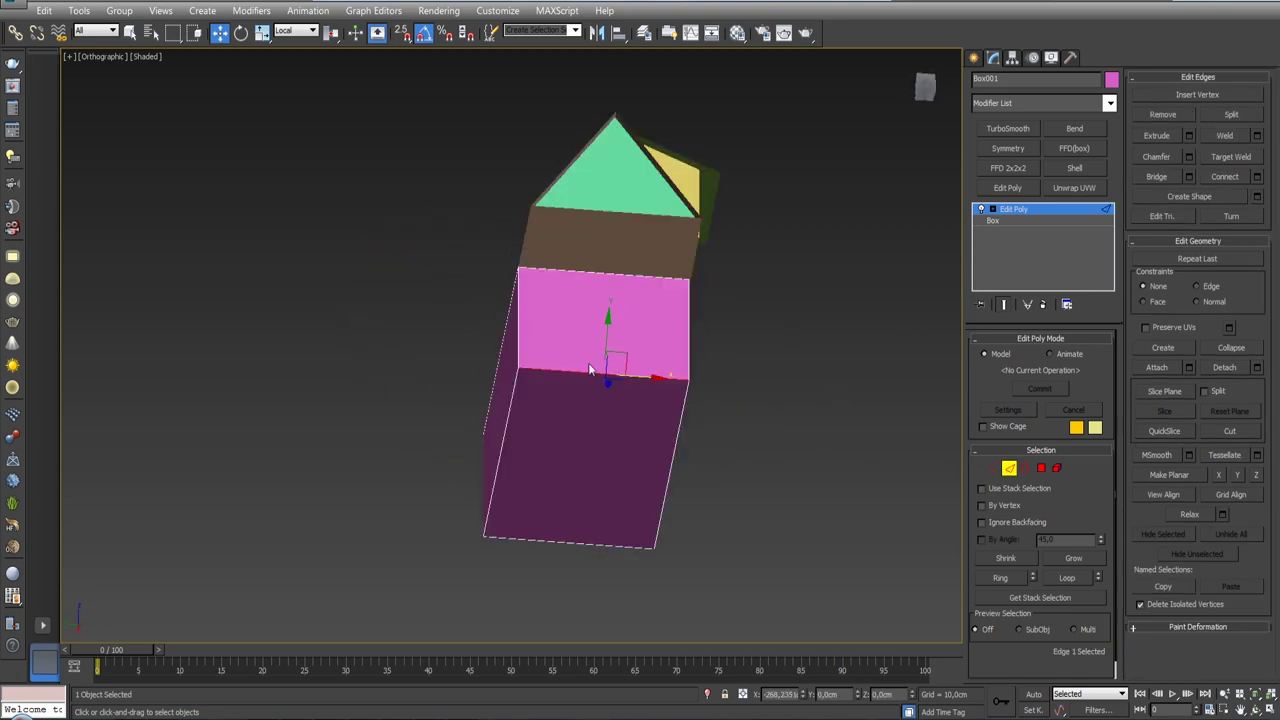
{"action": "left_click", "coordinate": [1040, 468]}
{"action": "mouse_move", "coordinate": [830, 420]}
{"action": "middle_mouse_down", "text": "alt"}
{"action": "mouse_move", "coordinate": [754, 414]}
{"action": "mouse_move", "coordinate": [639, 432]}
{"action": "mouse_move", "coordinate": [951, 324]}
{"action": "middle_mouse_up", "text": "alt"}
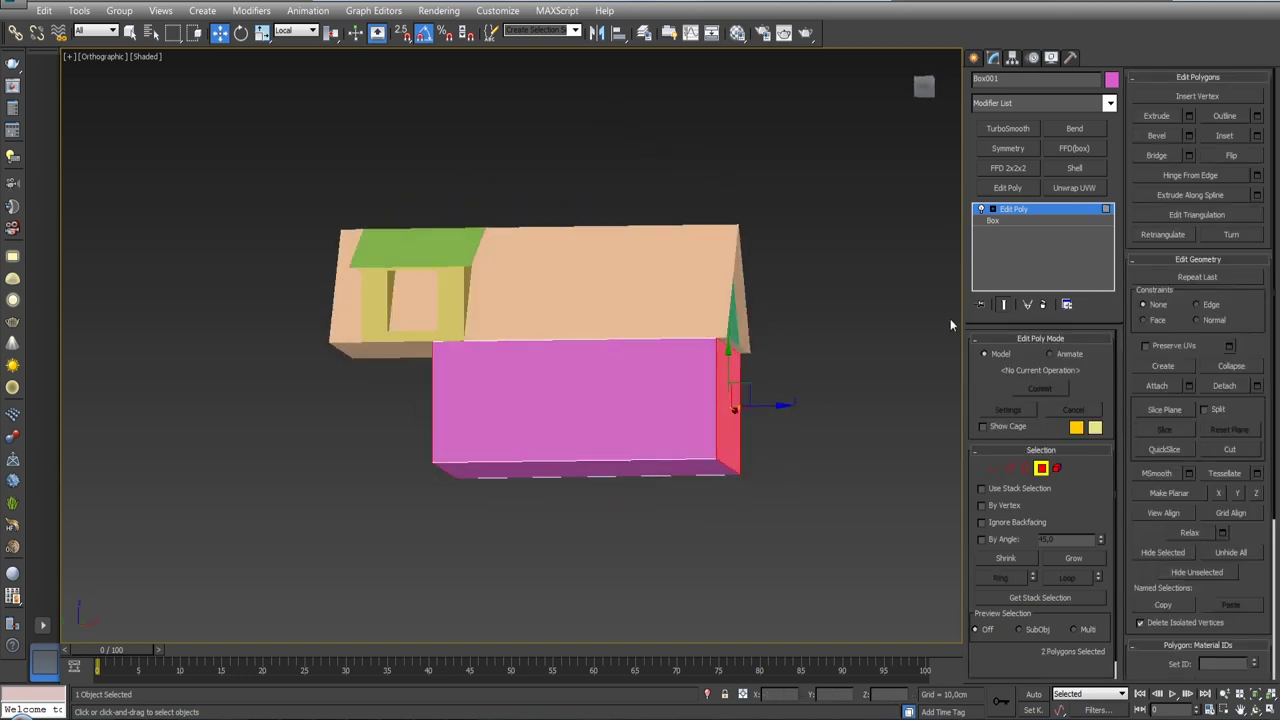
{"action": "left_click", "coordinate": [1256, 136]}
{"action": "middle_click_drag", "start_coordinate": [850, 320], "coordinate": [550, 326], "text": "alt"}
- Inset both end walls by about 27.9 cm, then select only the front end wall
{"action": "left_click_drag", "start_coordinate": [196, 290], "coordinate": [184, 266]}
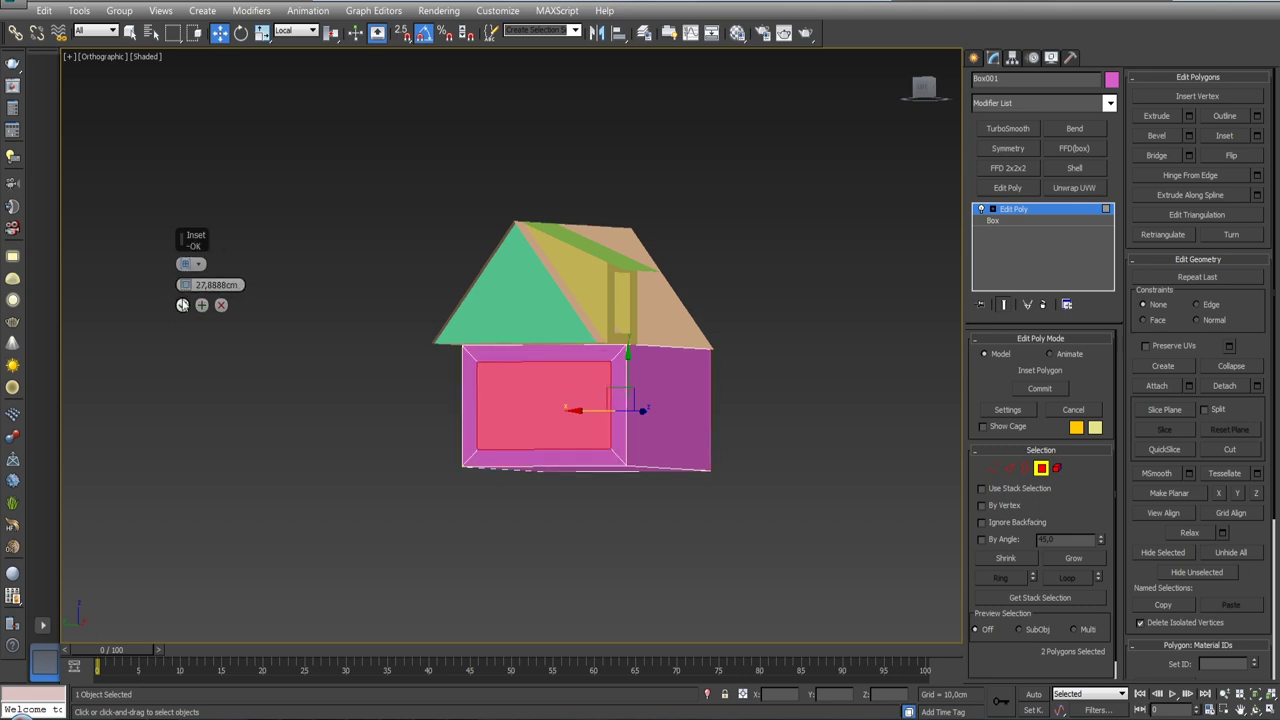
{"action": "left_click", "coordinate": [183, 306]}
{"action": "left_click", "coordinate": [548, 407]}
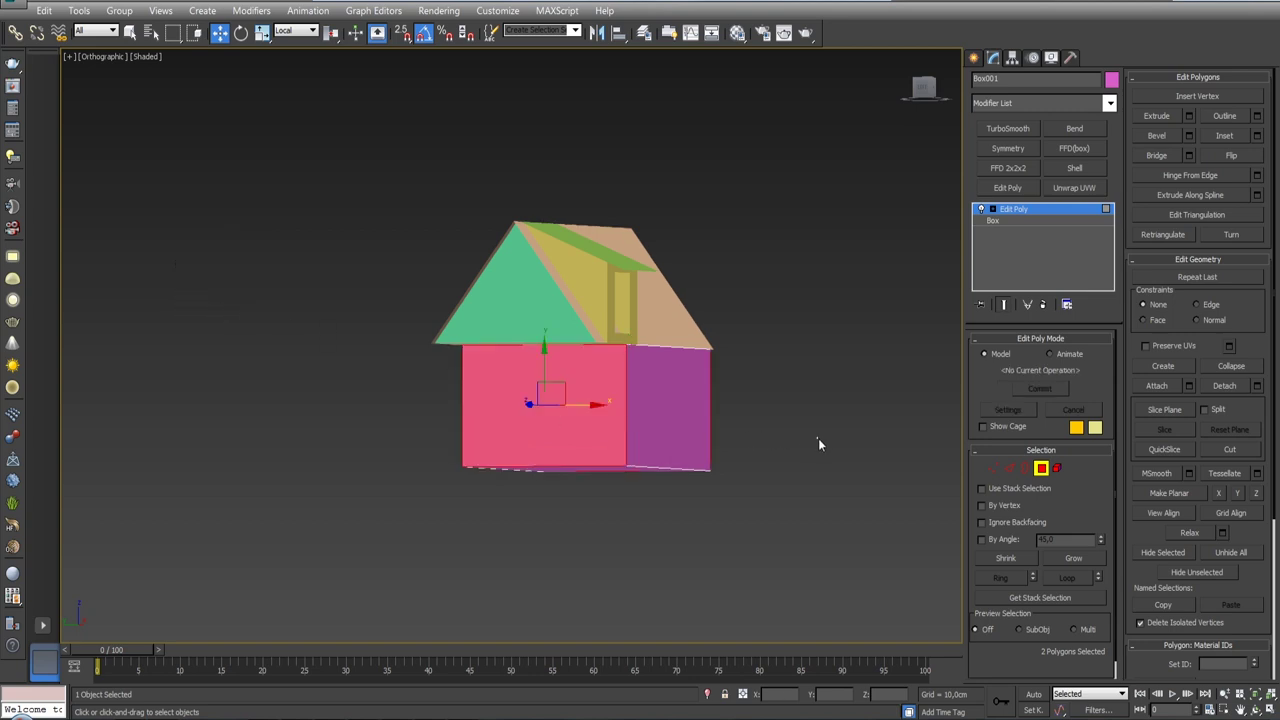
- Inset the front end wall again by 61.5878 cm using By Polygon grouping
{"action": "left_click", "coordinate": [1257, 135]}
{"action": "left_click_drag", "start_coordinate": [186, 287], "coordinate": [182, 263]}
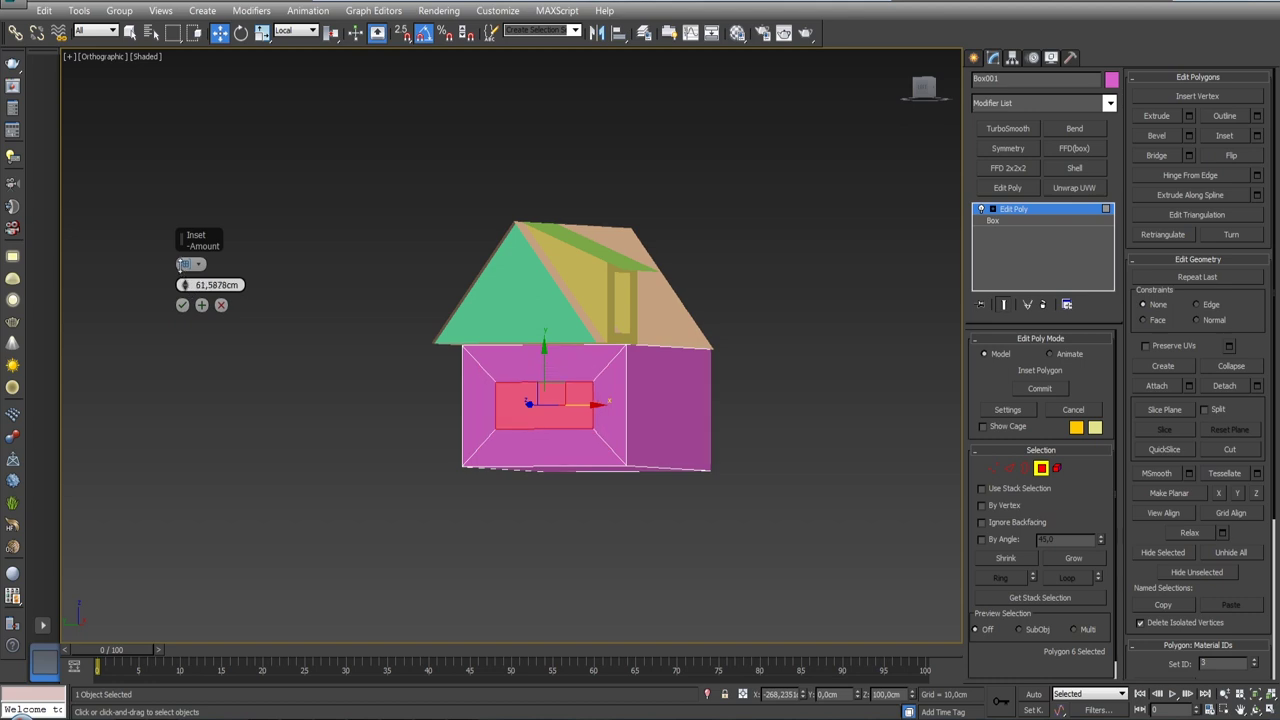
{"action": "left_click", "coordinate": [199, 264]}
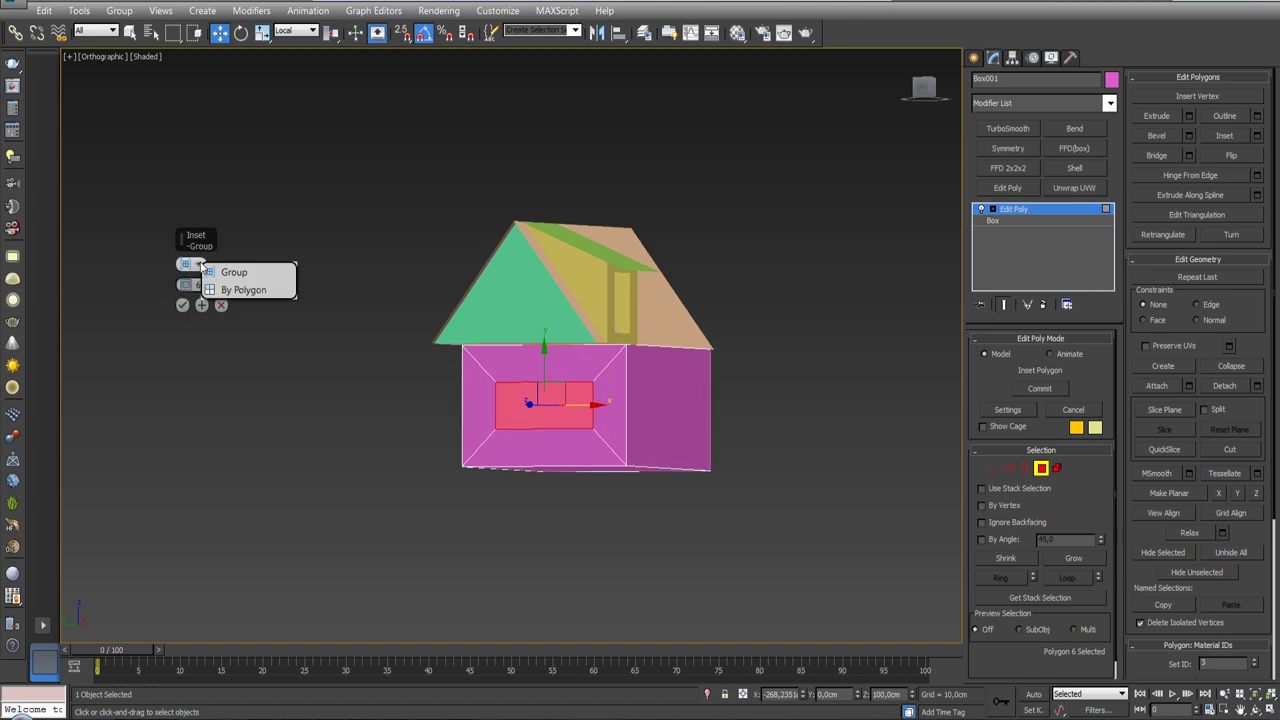
{"action": "left_click", "coordinate": [238, 290]}
{"action": "left_click", "coordinate": [203, 268]}
{"action": "left_click", "coordinate": [240, 290]}
{"action": "left_click", "coordinate": [182, 305]}
{"action": "scroll", "coordinate": [505, 395], "scroll_direction": "up", "scroll_amount": 5}
- Scale the red door polygon on Local axes so it becomes taller and narrower
{"action": "key", "text": "r"}
{"action": "middle_click_drag", "start_coordinate": [595, 320], "coordinate": [576, 318], "text": "alt"}
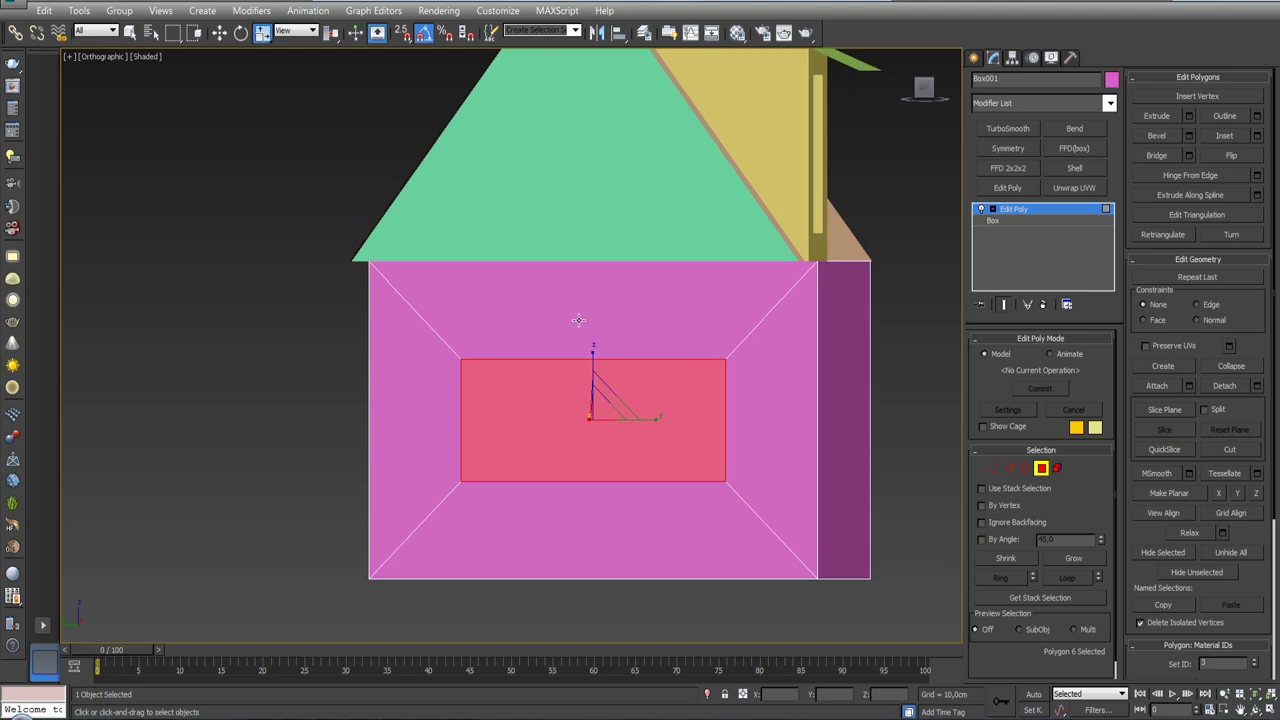
{"action": "left_click", "coordinate": [306, 31]}
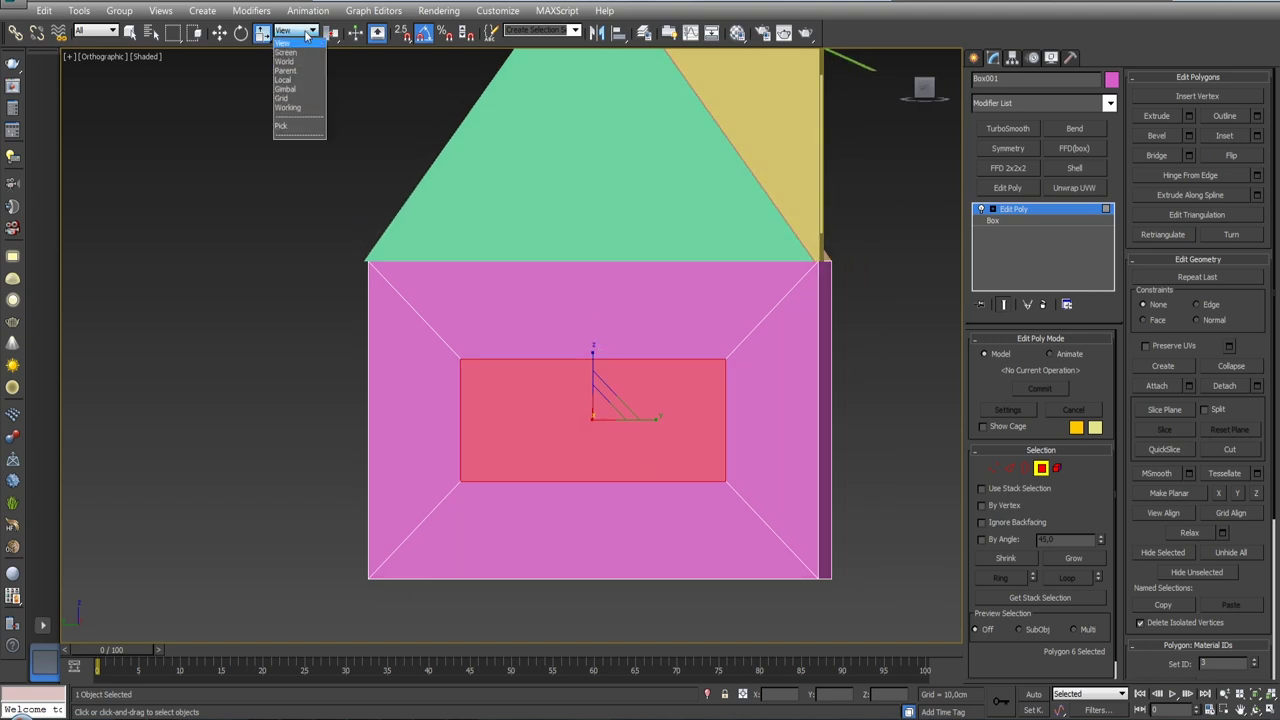
{"action": "left_click", "coordinate": [300, 87]}
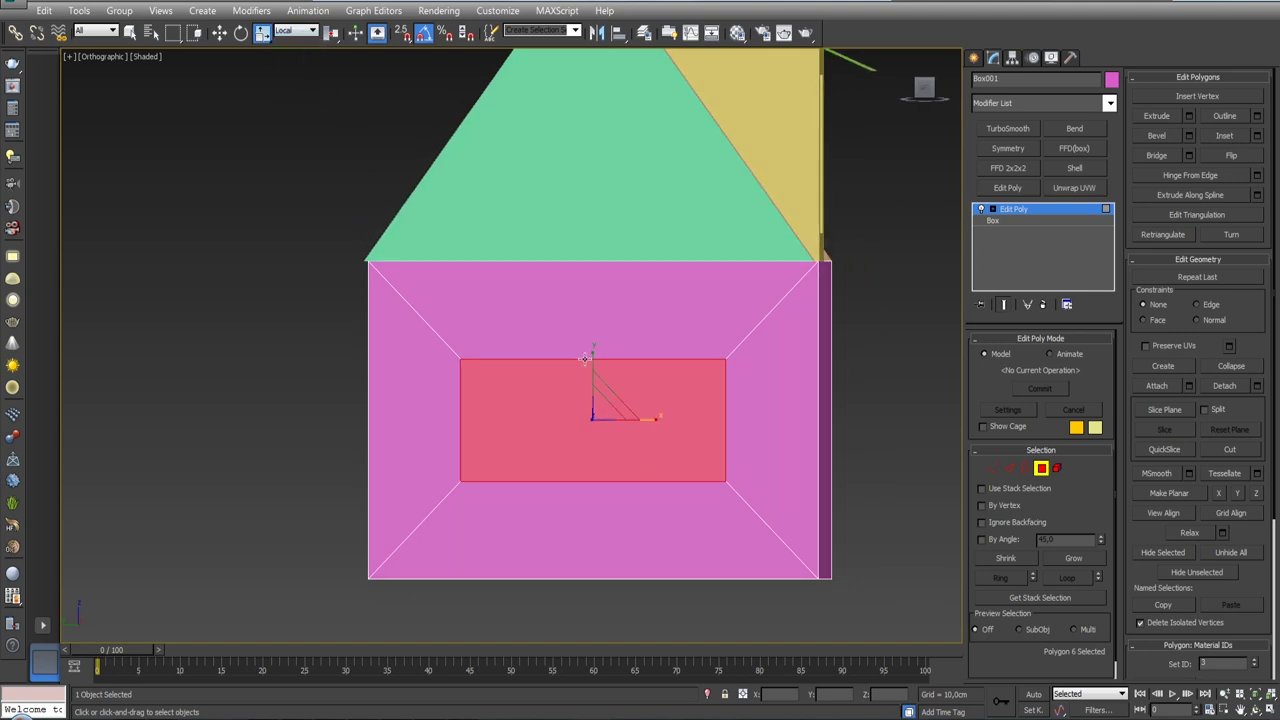
{"action": "left_click_drag", "start_coordinate": [590, 357], "coordinate": [585, 290]}
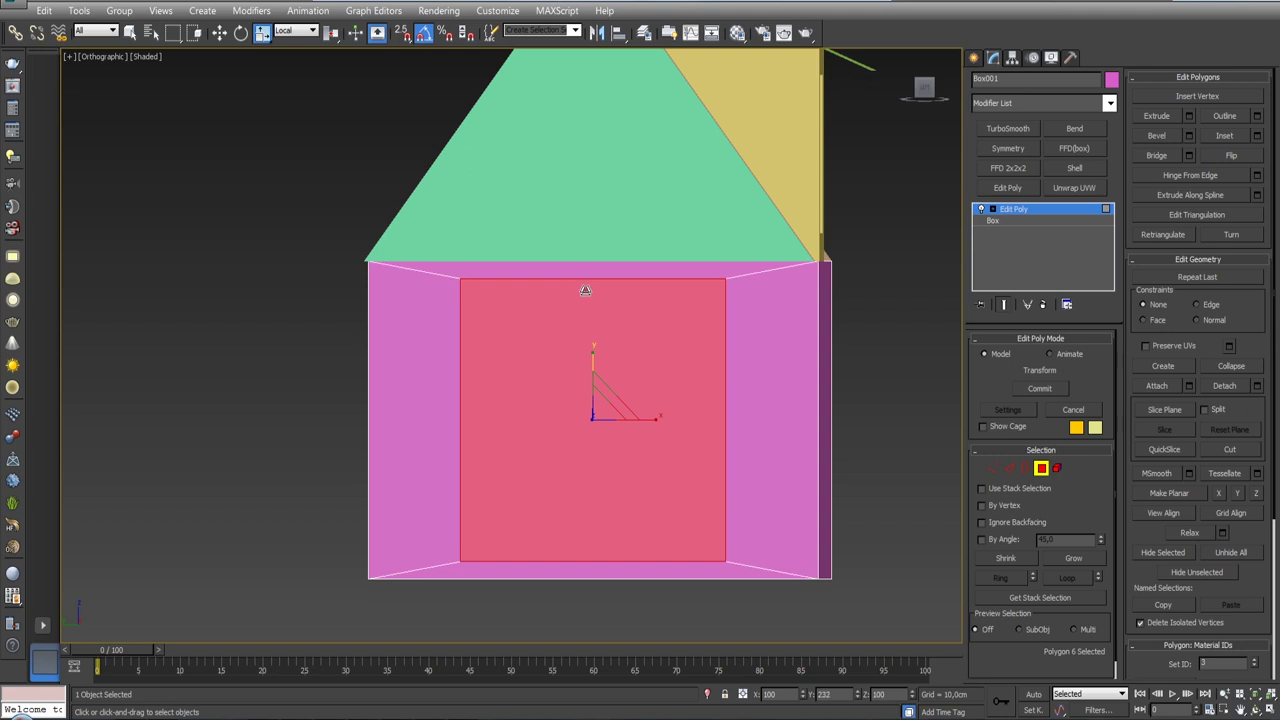
{"action": "left_click_drag", "start_coordinate": [654, 417], "coordinate": [615, 410]}
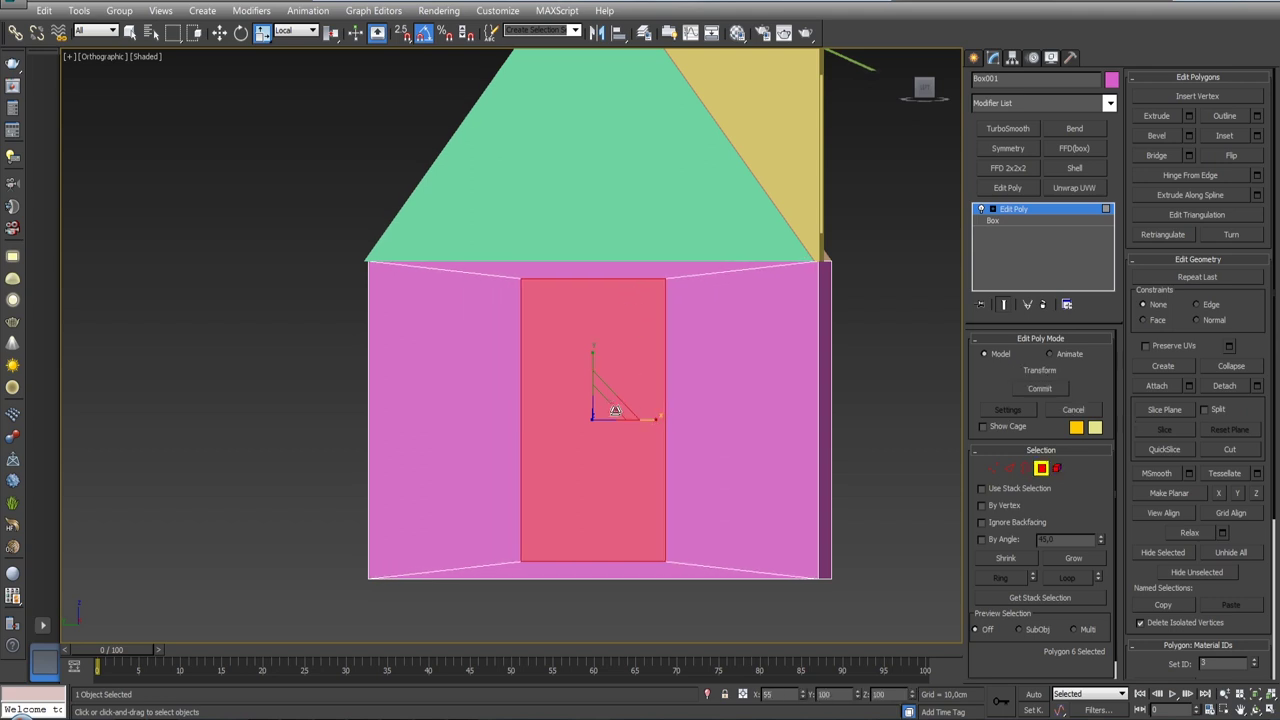
{"action": "middle_click_drag", "start_coordinate": [680, 374], "coordinate": [692, 358]}
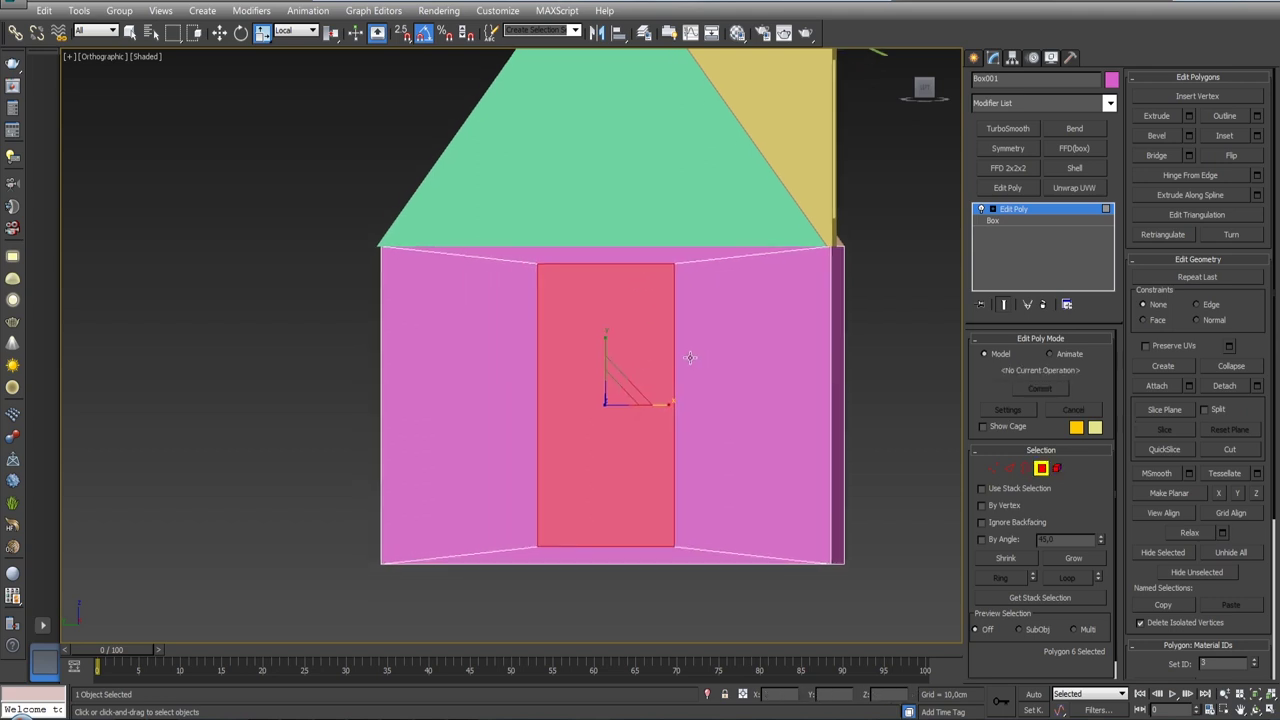
- Check the door in Left view with the grid hidden, and stretch it taller on Y
{"action": "key", "text": "l"}
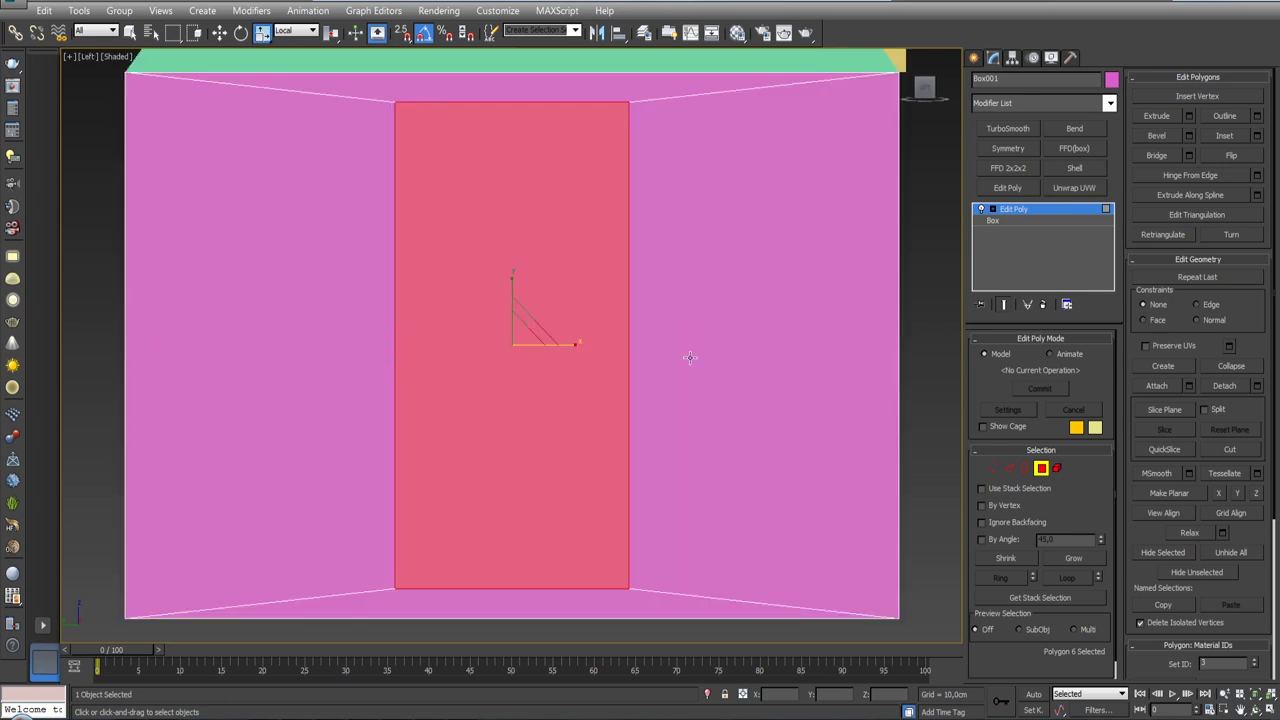
{"action": "scroll", "coordinate": [656, 315], "scroll_direction": "down", "scroll_amount": 5}
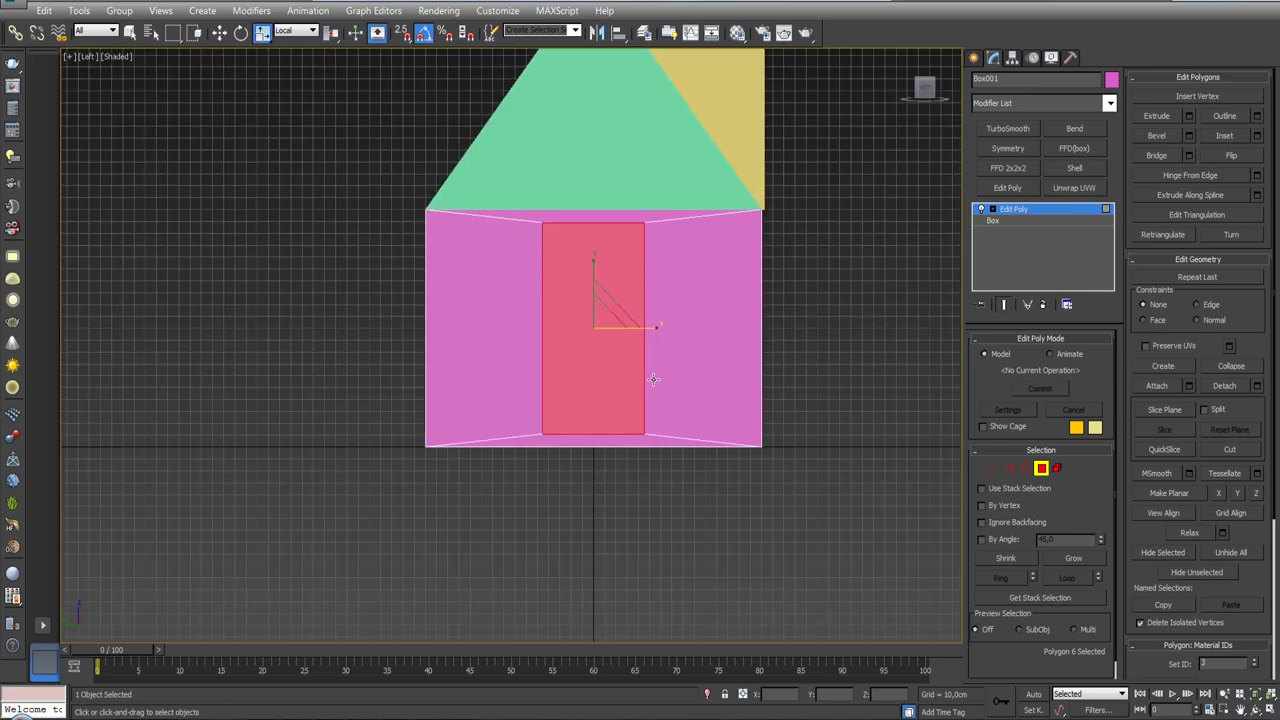
{"action": "scroll", "coordinate": [592, 356], "scroll_direction": "up", "scroll_amount": 6}
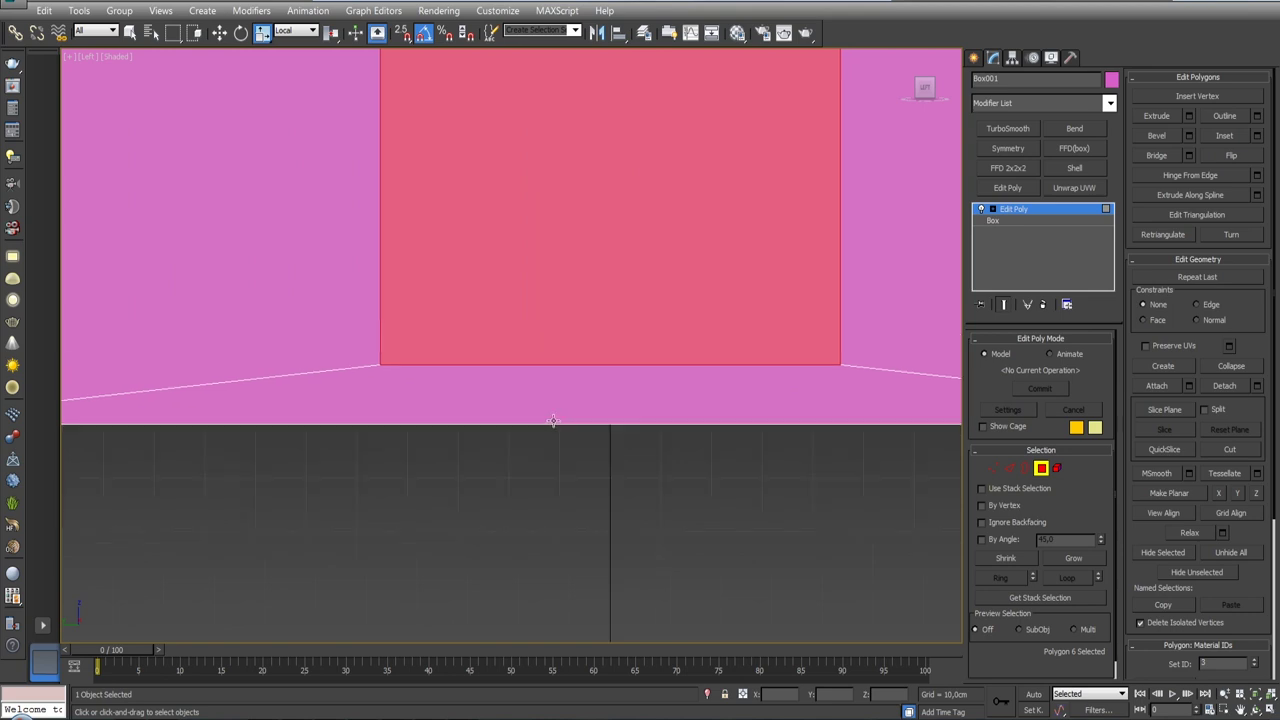
{"action": "scroll", "coordinate": [555, 420], "scroll_direction": "down", "scroll_amount": 2}
{"action": "middle_click_drag", "start_coordinate": [557, 406], "coordinate": [541, 448]}
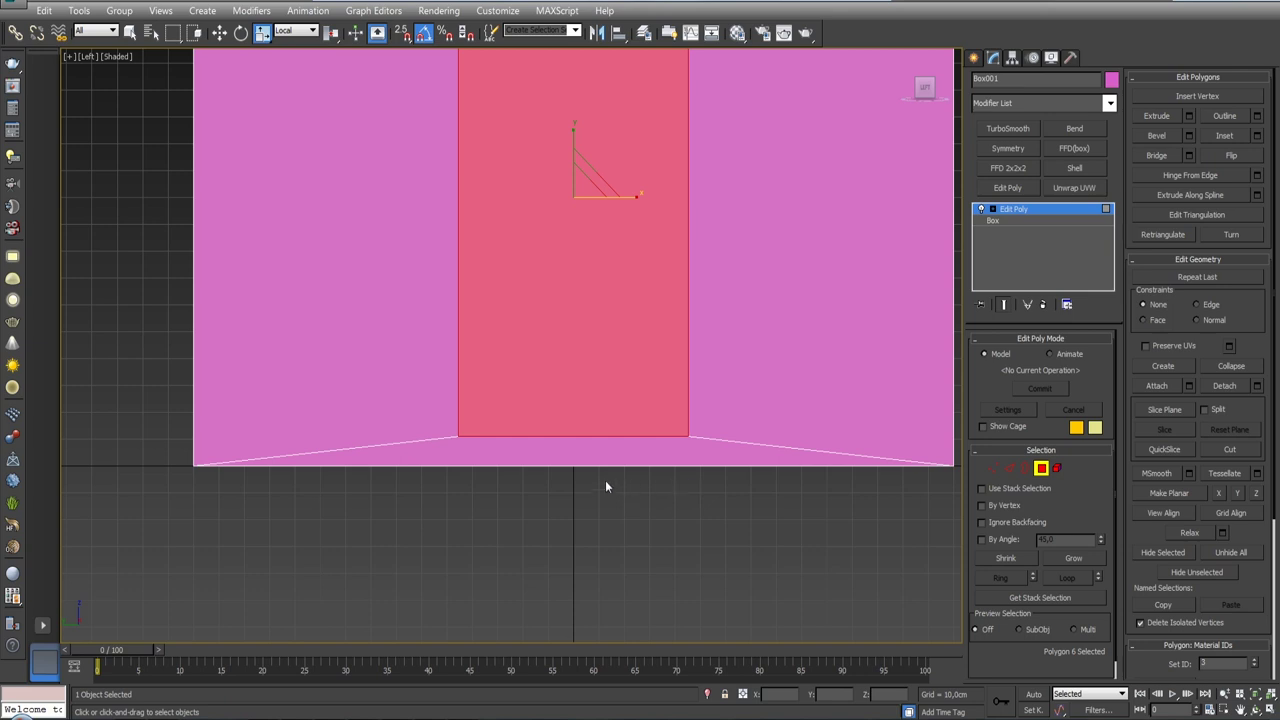
{"action": "scroll", "coordinate": [600, 400], "scroll_direction": "down", "scroll_amount": 4}
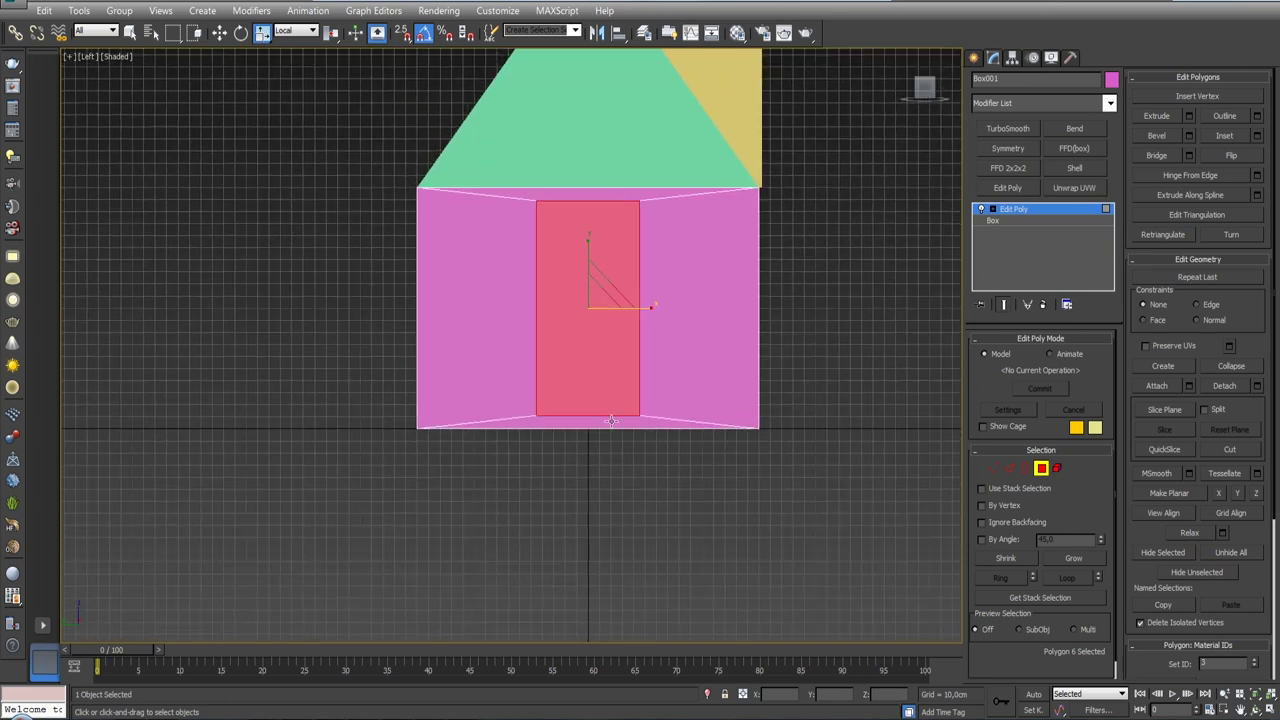
{"action": "scroll", "coordinate": [611, 420], "scroll_direction": "up", "scroll_amount": 3}
{"action": "scroll", "coordinate": [594, 429], "scroll_direction": "up", "scroll_amount": 2}
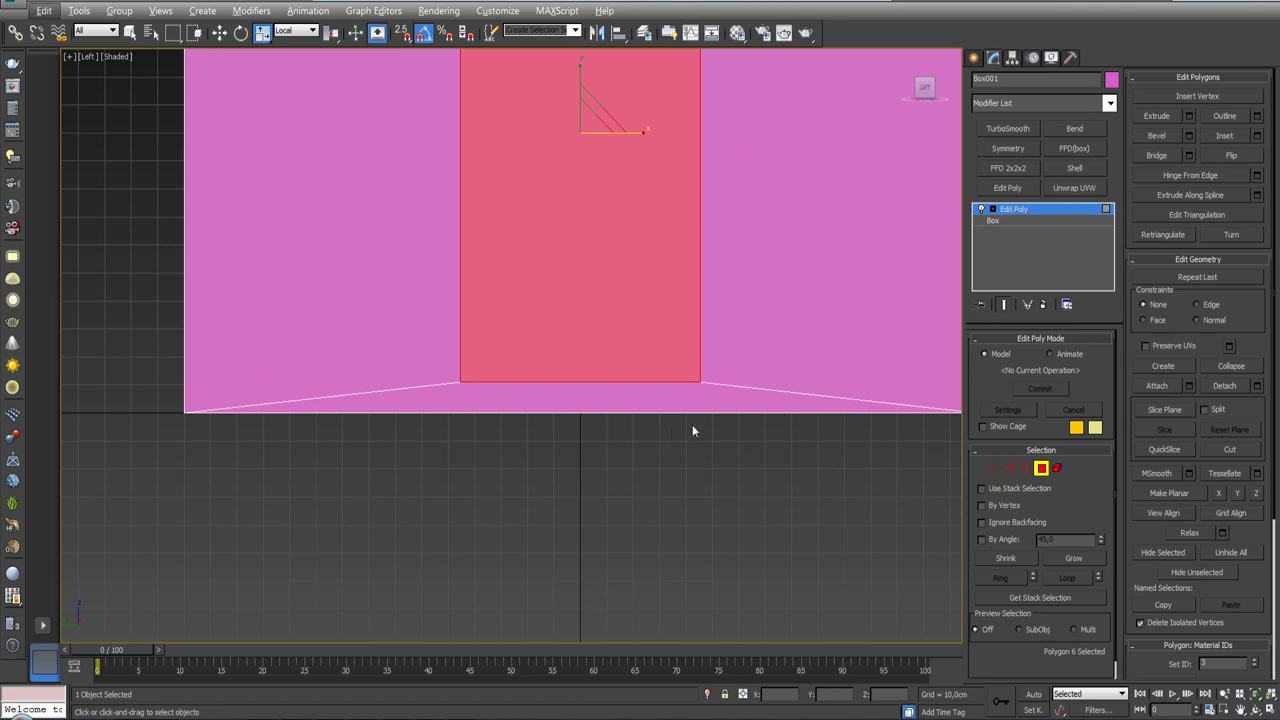
{"action": "scroll", "coordinate": [692, 435], "scroll_direction": "down", "scroll_amount": 3}
{"action": "scroll", "coordinate": [690, 450], "scroll_direction": "up", "scroll_amount": 1}
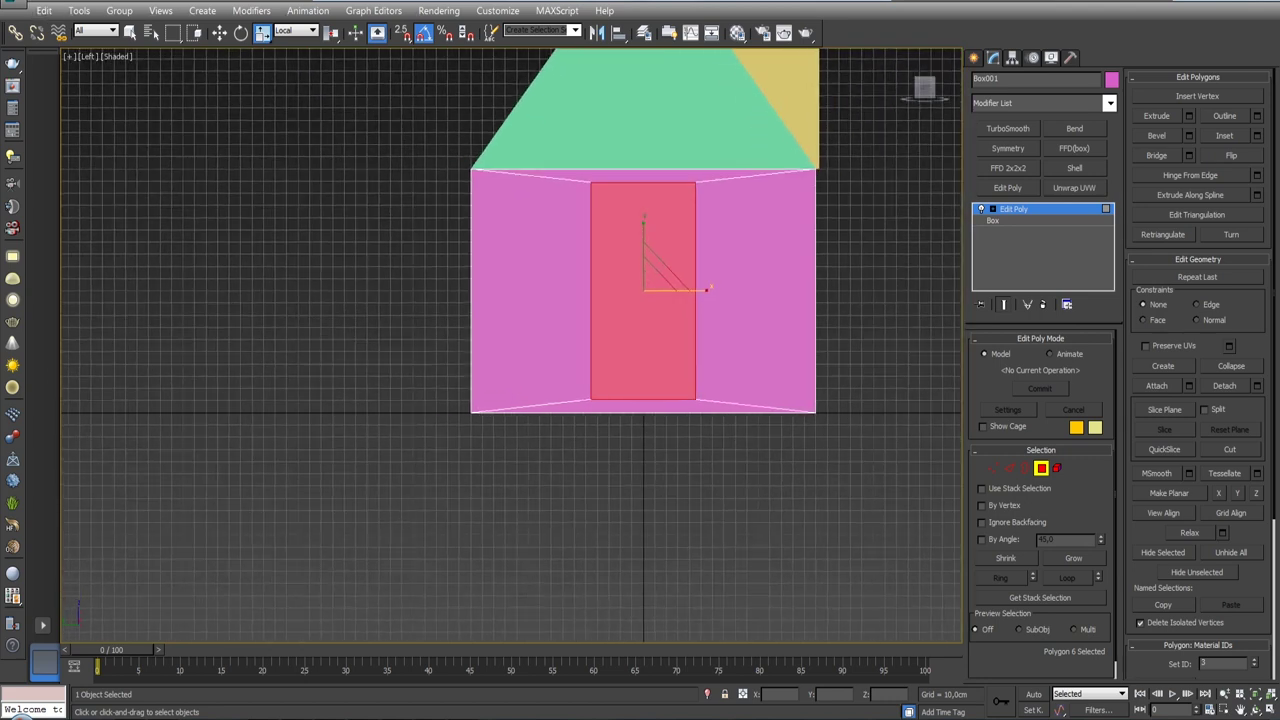
{"action": "middle_click_drag", "start_coordinate": [689, 459], "coordinate": [691, 490]}
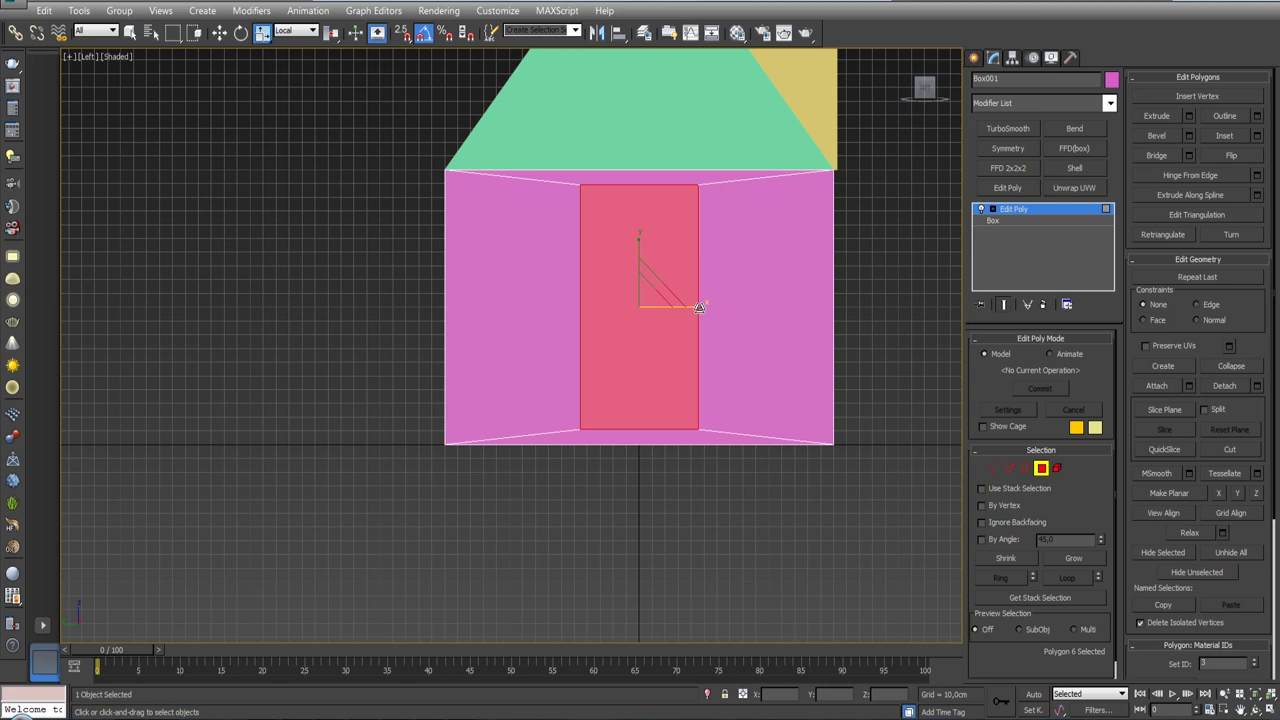
{"action": "mouse_move", "coordinate": [699, 307]}
{"action": "middle_mouse_down", "text": "alt"}
{"action": "mouse_move", "coordinate": [657, 293]}
{"action": "mouse_move", "coordinate": [706, 298]}
{"action": "middle_mouse_up", "text": "alt"}
{"action": "key", "text": "g"}
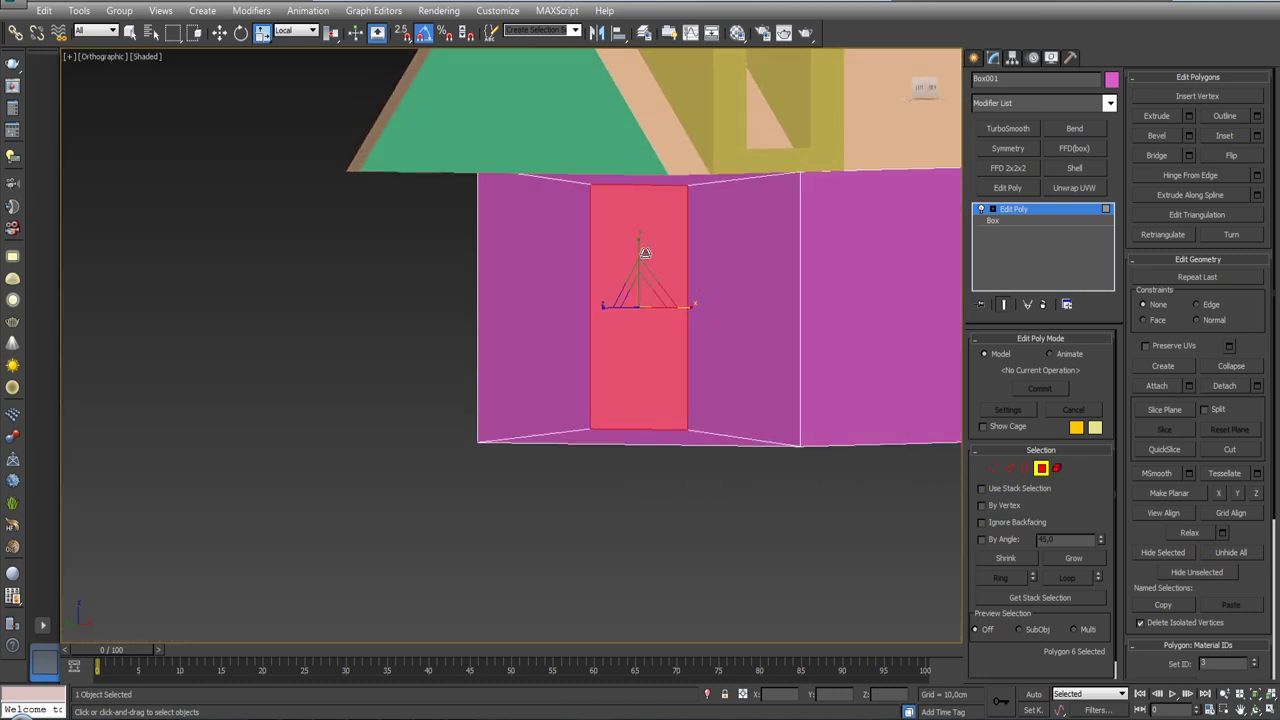
{"action": "left_click_drag", "start_coordinate": [639, 250], "coordinate": [638, 245]}
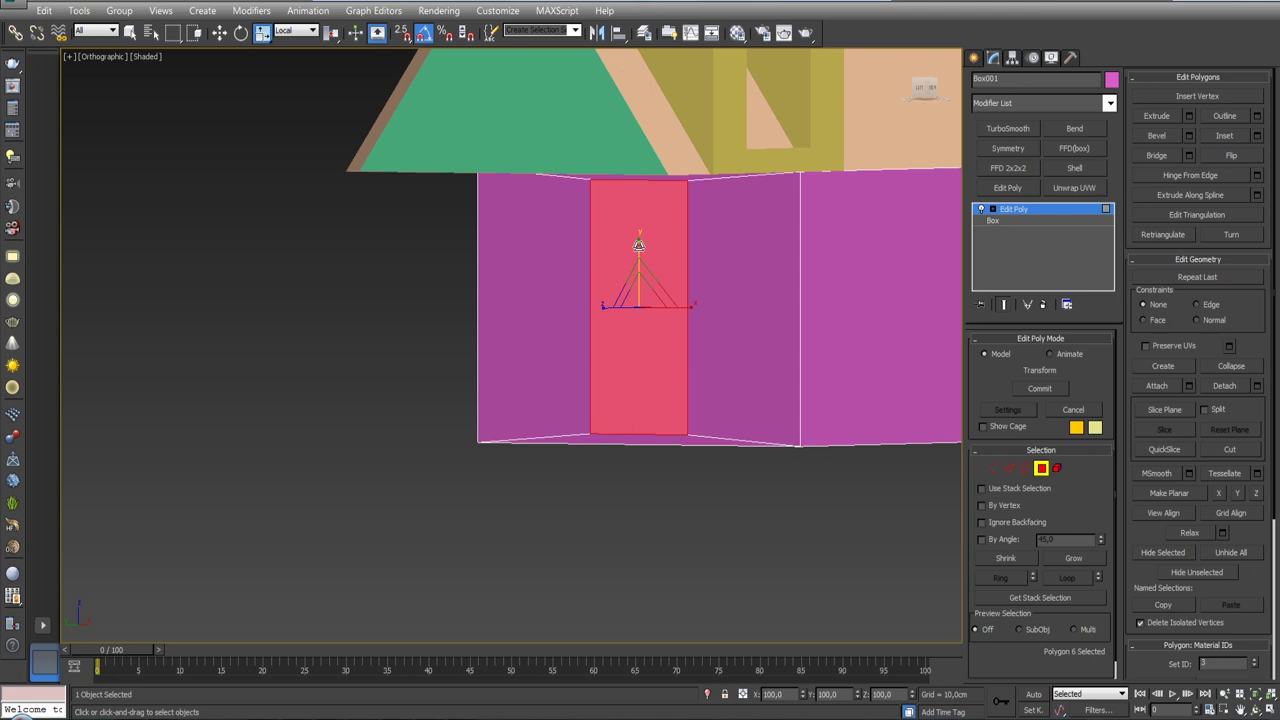
{"action": "middle_click_drag", "start_coordinate": [639, 245], "coordinate": [470, 313], "text": "alt"}
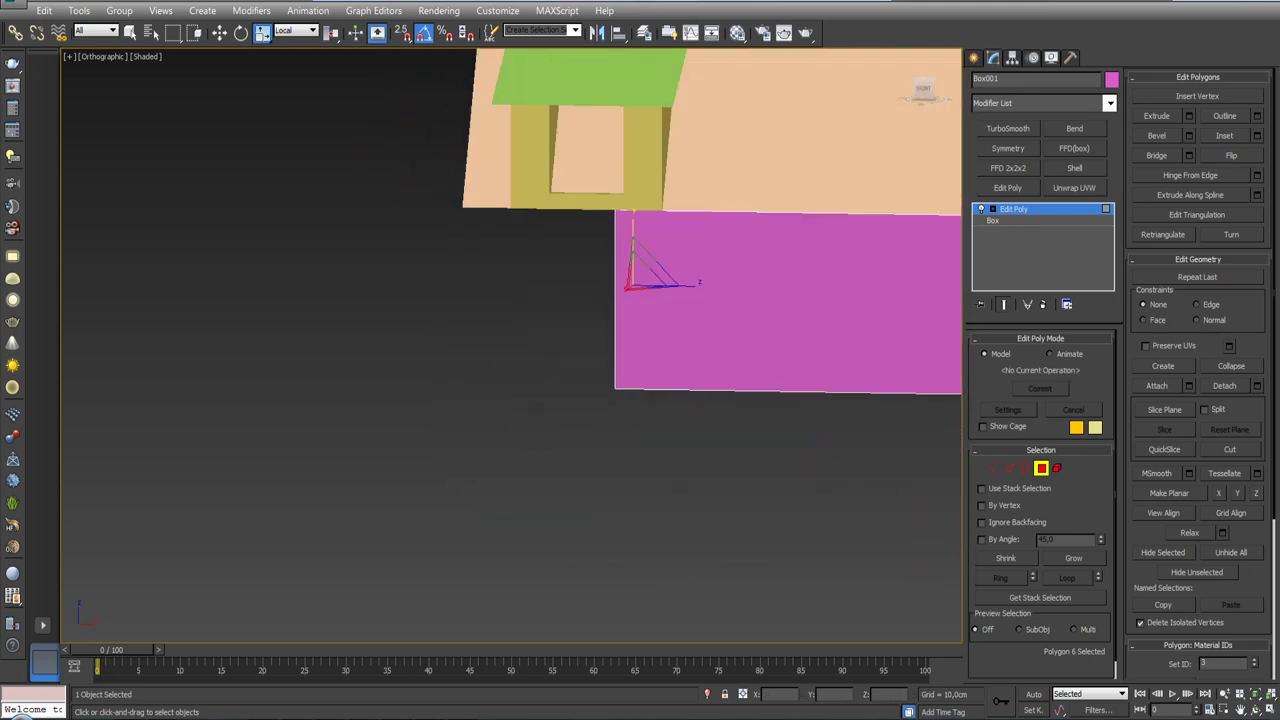
- Inset the opposite end wall's polygon into a smaller panel
{"action": "left_click", "coordinate": [679, 331]}
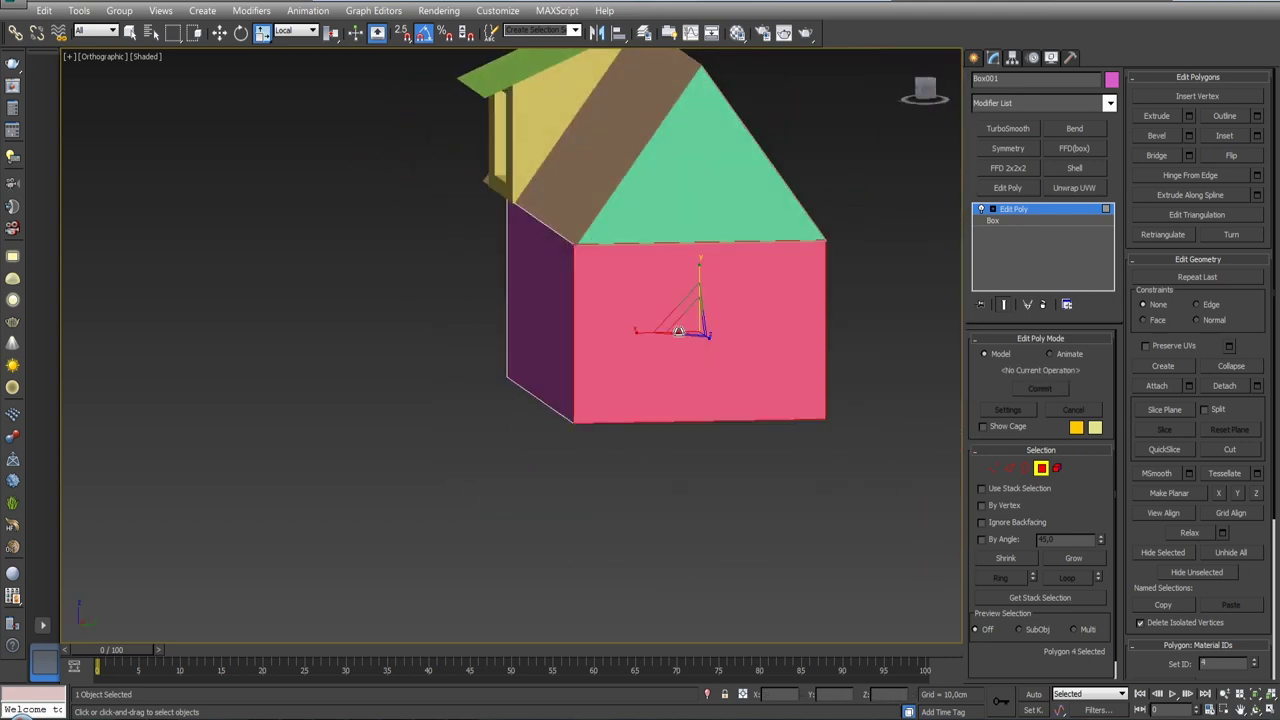
{"action": "left_click", "coordinate": [1258, 137]}
{"action": "mouse_move", "coordinate": [184, 285]}
{"action": "left_mouse_down"}
{"action": "mouse_move", "coordinate": [186, 268]}
{"action": "mouse_move", "coordinate": [186, 298]}
{"action": "left_mouse_up"}
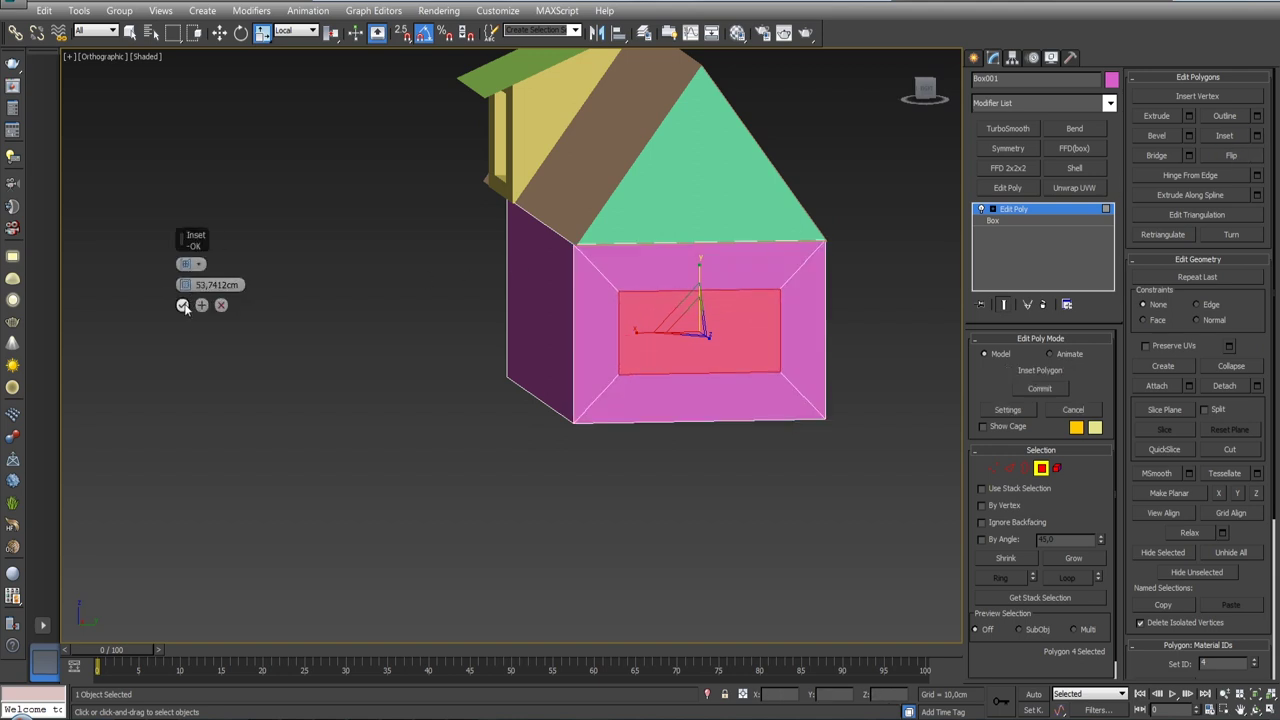
{"action": "left_click", "coordinate": [182, 305]}
- Narrow the new panel to door width and move it up the wall
{"action": "left_click_drag", "start_coordinate": [640, 331], "coordinate": [705, 331]}
{"action": "key", "text": "w"}
{"action": "left_click_drag", "start_coordinate": [697, 284], "coordinate": [697, 272]}
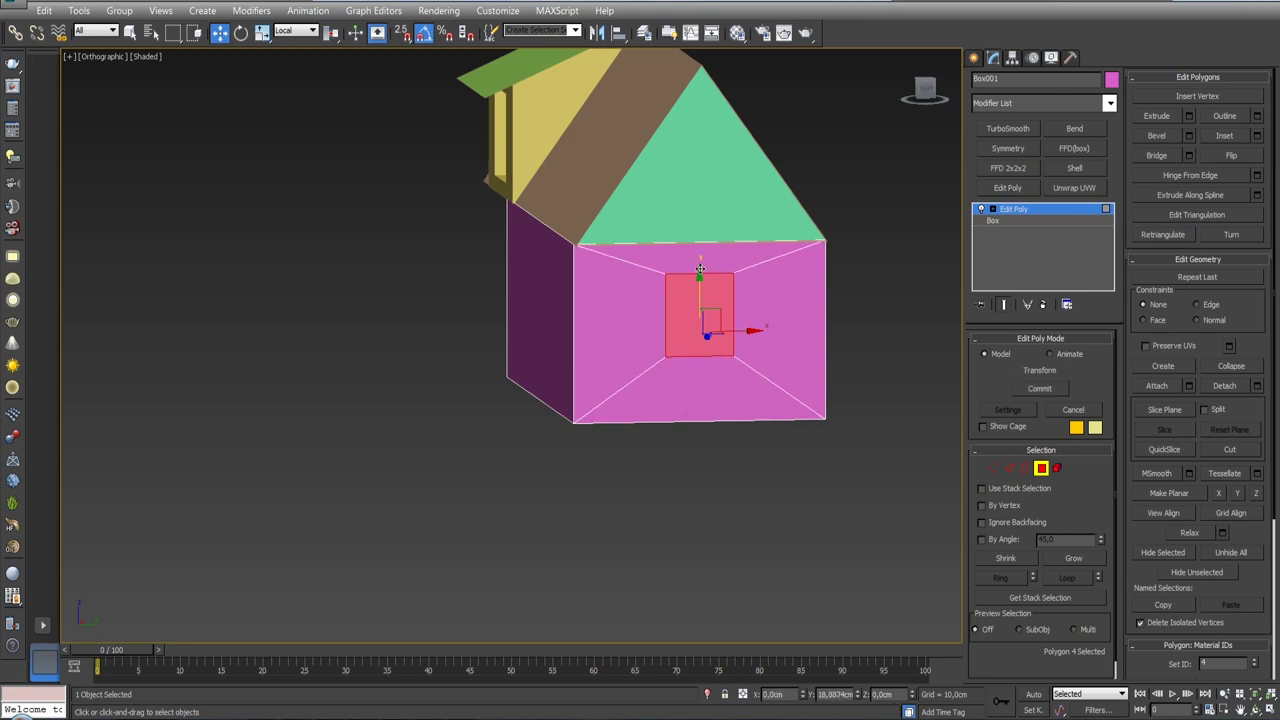
{"action": "mouse_move", "coordinate": [700, 272]}
{"action": "middle_mouse_down", "text": "alt"}
{"action": "mouse_move", "coordinate": [668, 265]}
{"action": "mouse_move", "coordinate": [760, 295]}
{"action": "mouse_move", "coordinate": [837, 291]}
{"action": "mouse_move", "coordinate": [826, 277]}
{"action": "mouse_move", "coordinate": [591, 352]}
{"action": "middle_mouse_up", "text": "alt"}
- Select both door polygons and extrude them along Local Normals
{"action": "left_click", "coordinate": [440, 318], "text": "ctrl"}
{"action": "mouse_move", "coordinate": [530, 311]}
{"action": "middle_mouse_down", "text": "alt"}
{"action": "mouse_move", "coordinate": [613, 312]}
{"action": "mouse_move", "coordinate": [662, 280]}
{"action": "middle_mouse_up", "text": "alt"}
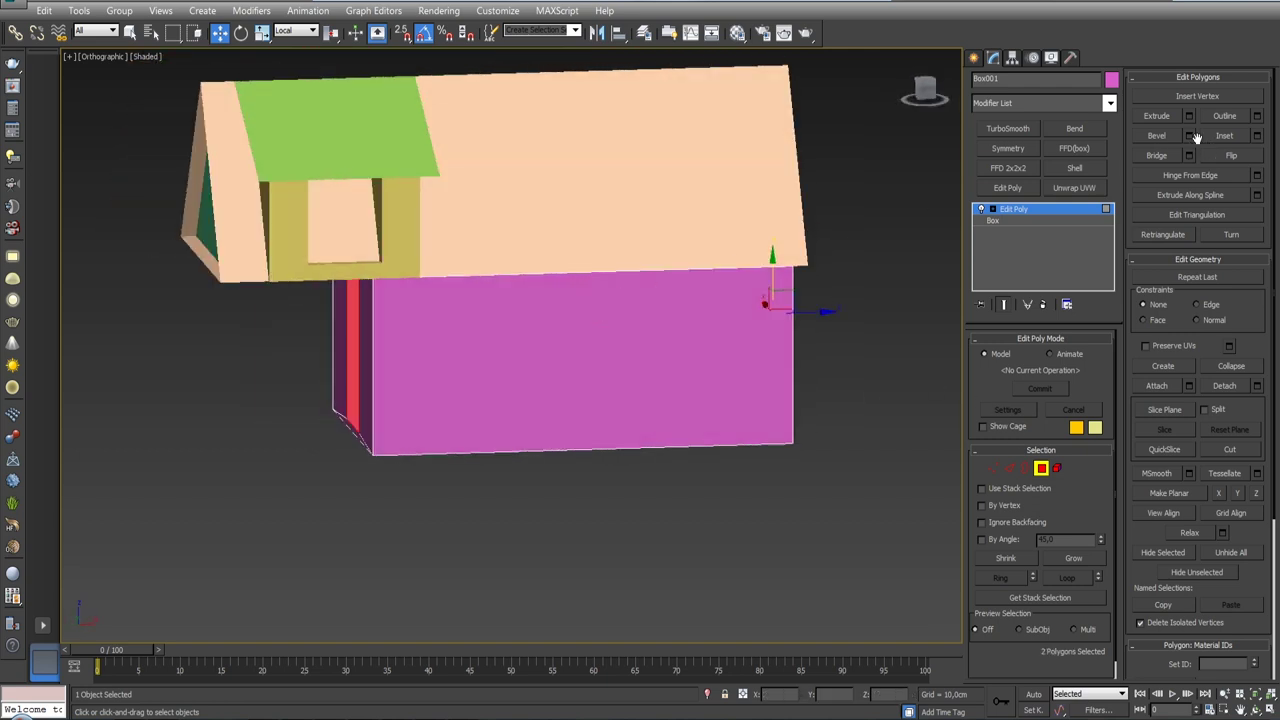
{"action": "middle_click_drag", "start_coordinate": [945, 320], "coordinate": [888, 310], "text": "alt"}
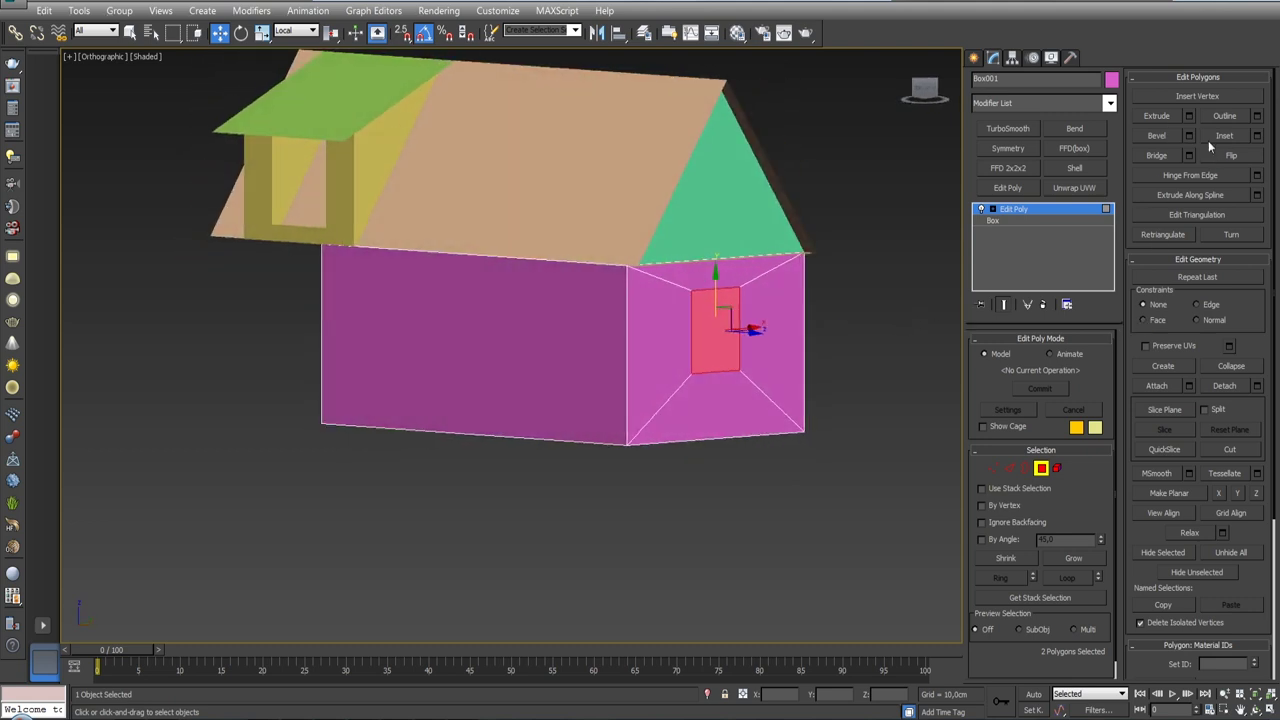
{"action": "left_click", "coordinate": [1189, 116]}
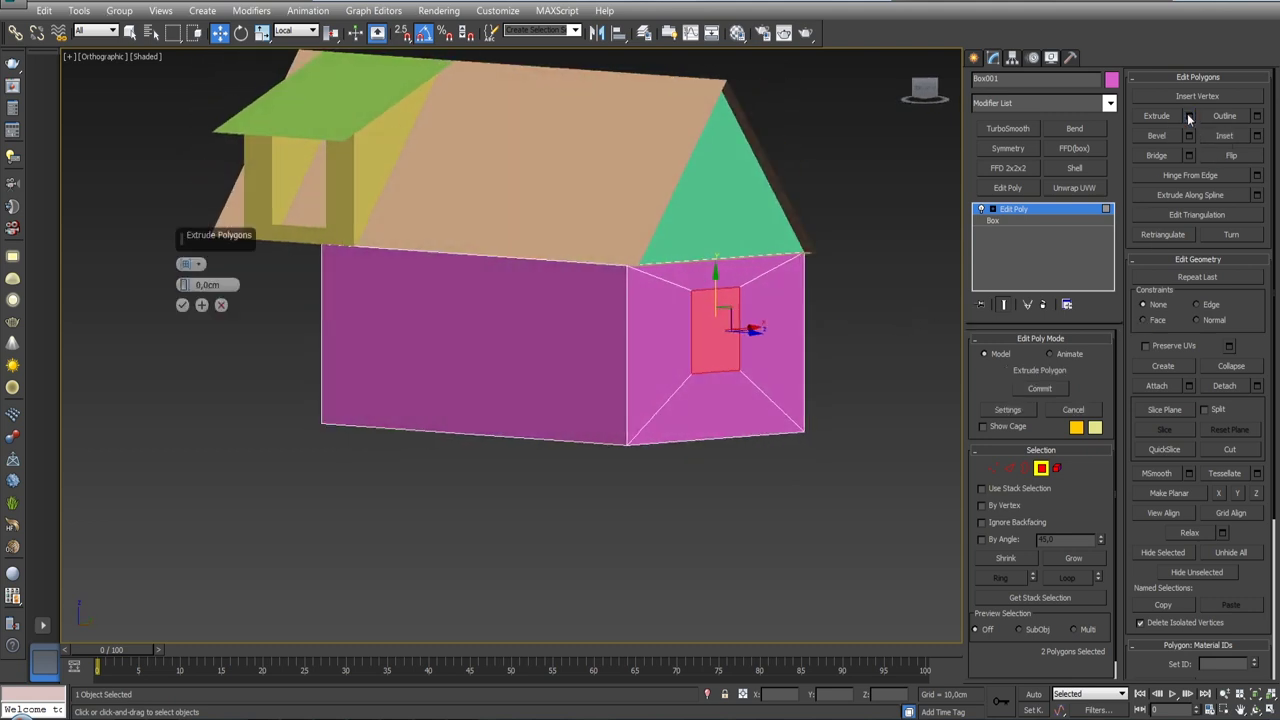
{"action": "left_click", "coordinate": [235, 283]}
{"action": "left_click_drag", "start_coordinate": [185, 287], "coordinate": [185, 300]}
{"action": "mouse_move", "coordinate": [331, 283]}
{"action": "middle_mouse_down", "text": "alt"}
{"action": "mouse_move", "coordinate": [571, 283]}
{"action": "mouse_move", "coordinate": [531, 286]}
{"action": "mouse_move", "coordinate": [723, 217]}
{"action": "middle_mouse_up", "text": "alt"}
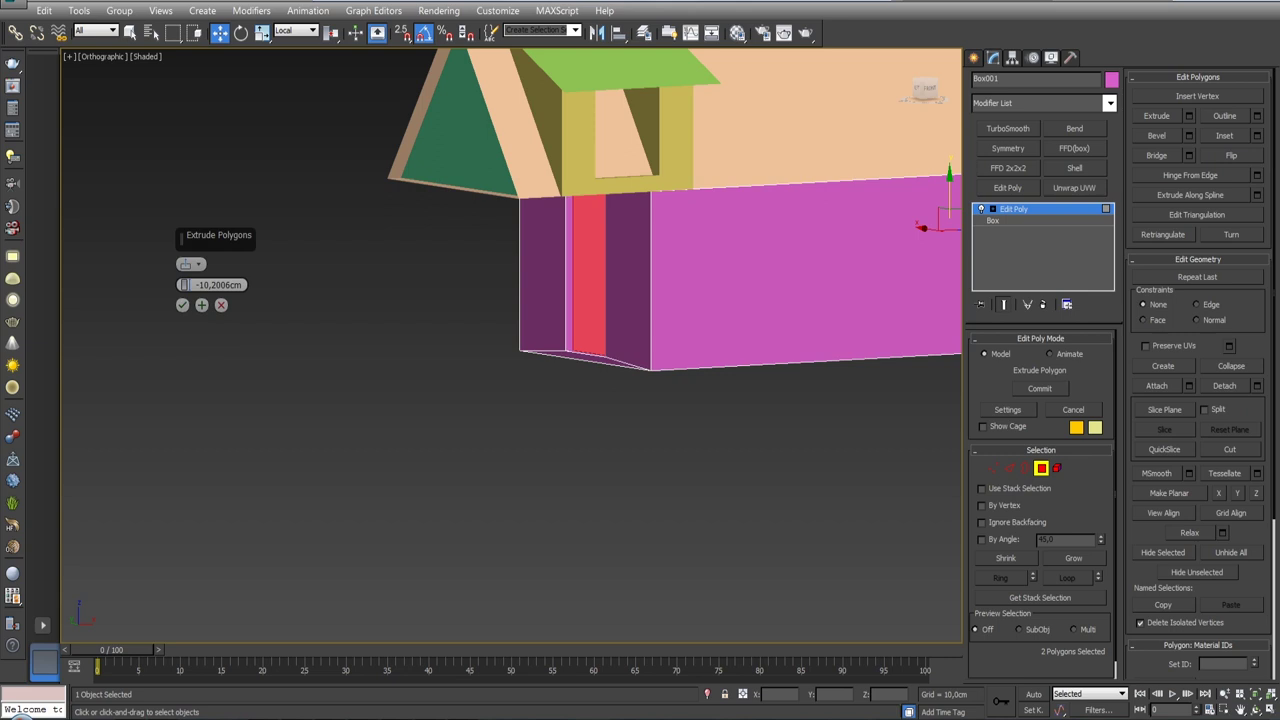
- Set the extrusion height to -10 cm and apply it to recess both doors
{"action": "middle_click_drag", "start_coordinate": [591, 309], "coordinate": [602, 293], "text": "alt"}
{"action": "scroll", "coordinate": [602, 293], "scroll_direction": "up", "scroll_amount": 2}
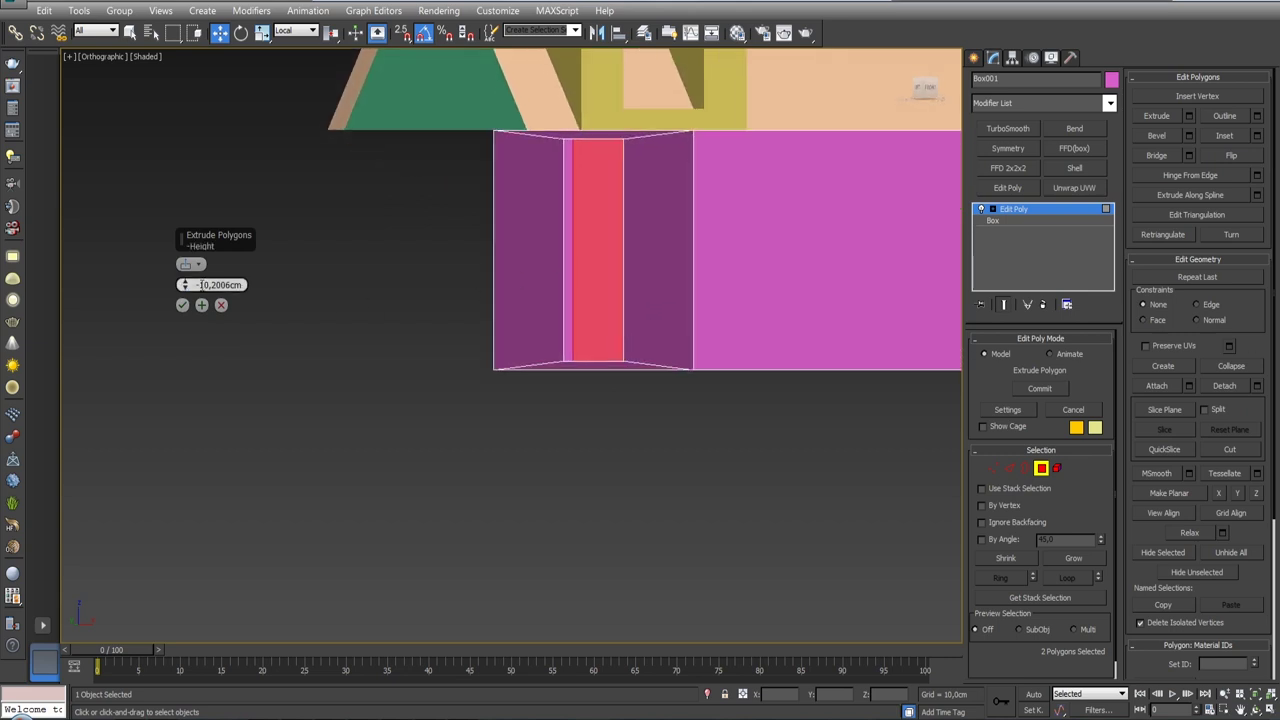
{"action": "left_click_drag", "start_coordinate": [200, 285], "coordinate": [241, 288]}
{"action": "type", "text": "-10"}
{"action": "key", "text": "Return"}
{"action": "left_click", "coordinate": [183, 306]}
{"action": "middle_click_drag", "start_coordinate": [772, 250], "coordinate": [706, 277], "text": "alt"}
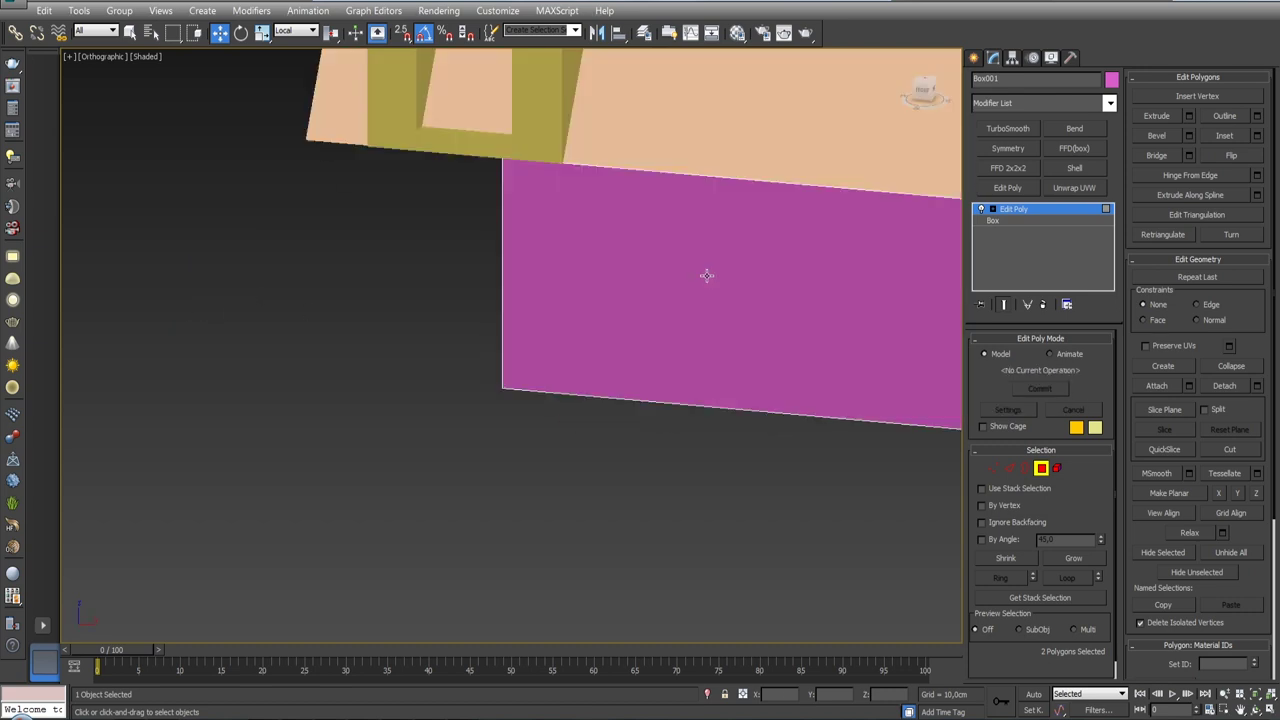
{"action": "scroll", "coordinate": [608, 332], "scroll_direction": "down", "scroll_amount": 3}
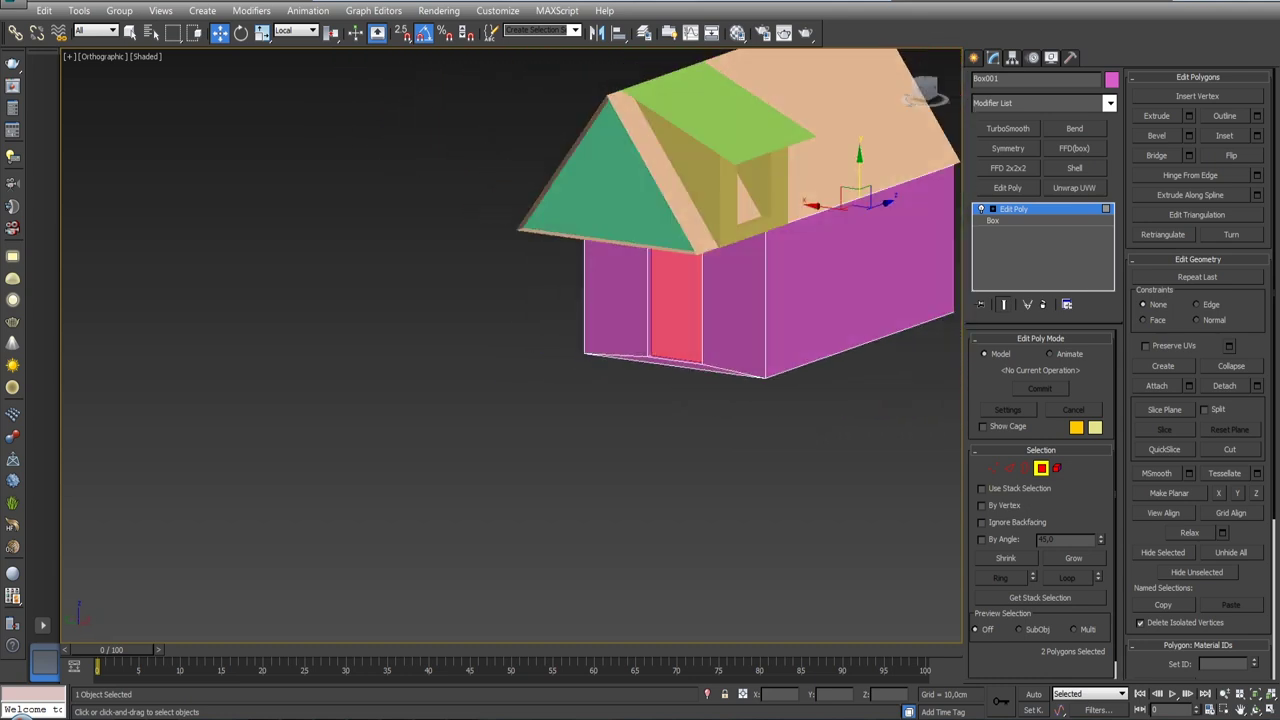
{"action": "middle_click_drag", "start_coordinate": [608, 332], "coordinate": [560, 300], "text": "alt"}
{"action": "scroll", "coordinate": [498, 258], "scroll_direction": "up", "scroll_amount": 2}
{"action": "mouse_move", "coordinate": [498, 258]}
{"action": "middle_mouse_down", "text": "alt"}
{"action": "mouse_move", "coordinate": [463, 254]}
{"action": "mouse_move", "coordinate": [471, 208]}
{"action": "mouse_move", "coordinate": [593, 252]}
{"action": "mouse_move", "coordinate": [677, 260]}
{"action": "mouse_move", "coordinate": [623, 254]}
{"action": "middle_mouse_up", "text": "alt"}
{"action": "key", "text": "ctrl+d"}
{"action": "mouse_move", "coordinate": [515, 248]}
{"action": "middle_mouse_down", "text": "alt"}
{"action": "mouse_move", "coordinate": [505, 238]}
{"action": "mouse_move", "coordinate": [548, 210]}
{"action": "mouse_move", "coordinate": [517, 240]}
{"action": "mouse_move", "coordinate": [483, 214]}
{"action": "mouse_move", "coordinate": [500, 243]}
{"action": "mouse_move", "coordinate": [331, 251]}
{"action": "mouse_move", "coordinate": [266, 291]}
{"action": "mouse_move", "coordinate": [358, 256]}
{"action": "mouse_move", "coordinate": [500, 249]}
{"action": "mouse_move", "coordinate": [537, 300]}
{"action": "mouse_move", "coordinate": [791, 340]}
{"action": "mouse_move", "coordinate": [737, 309]}
{"action": "mouse_move", "coordinate": [597, 323]}
{"action": "middle_mouse_up", "text": "alt"}
{"action": "scroll", "coordinate": [597, 323], "scroll_direction": "up", "scroll_amount": 5}
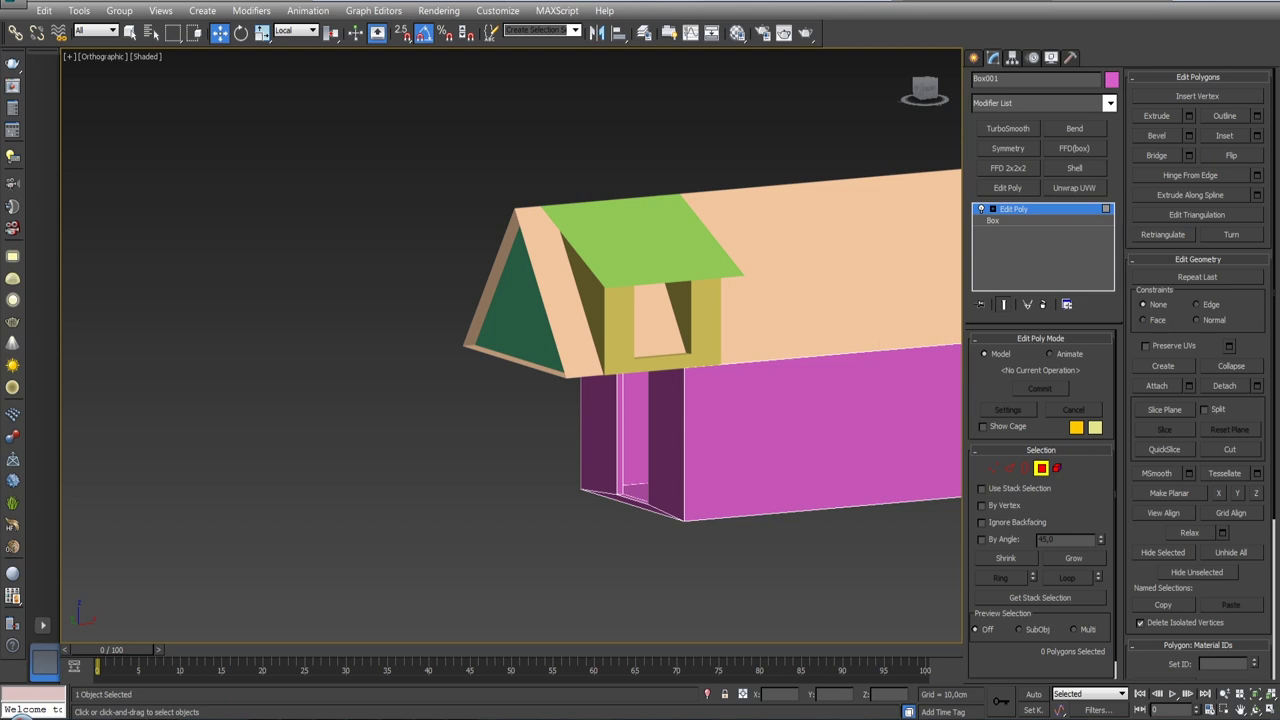
{"action": "mouse_move", "coordinate": [800, 437]}
{"action": "middle_mouse_down", "text": "alt"}
{"action": "mouse_move", "coordinate": [674, 409]}
{"action": "mouse_move", "coordinate": [772, 546]}
{"action": "middle_mouse_up", "text": "alt"}
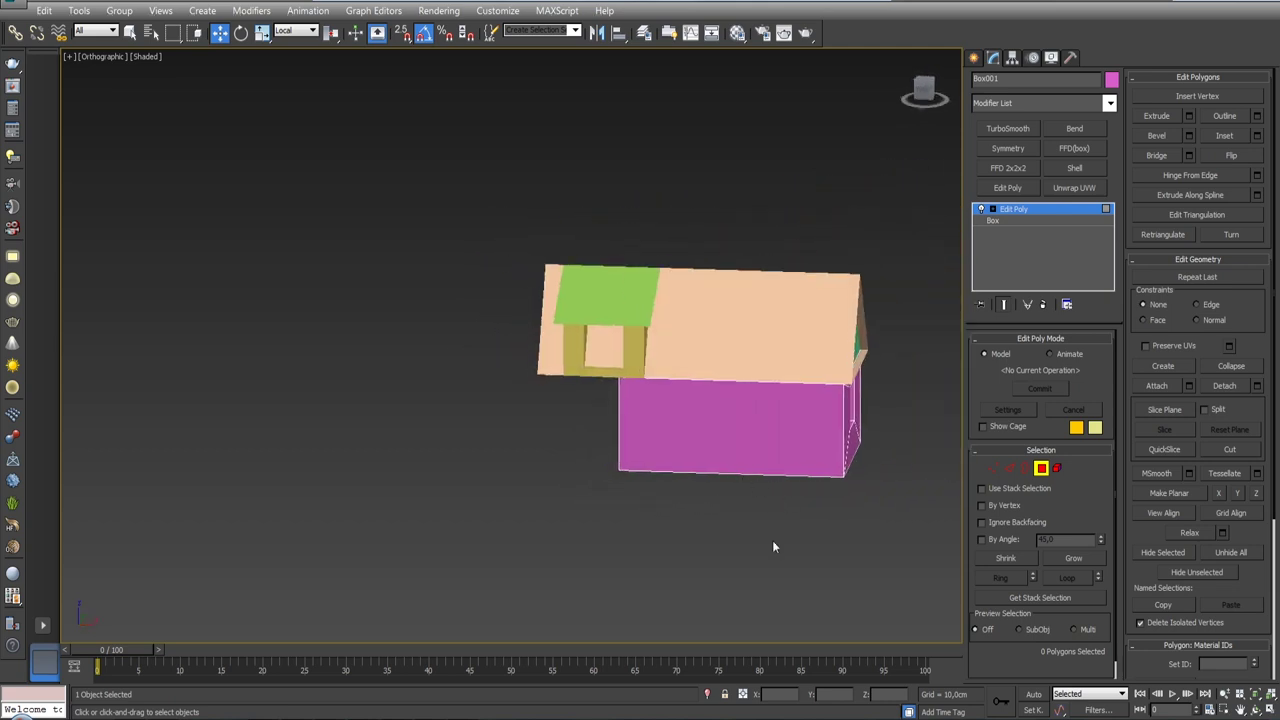
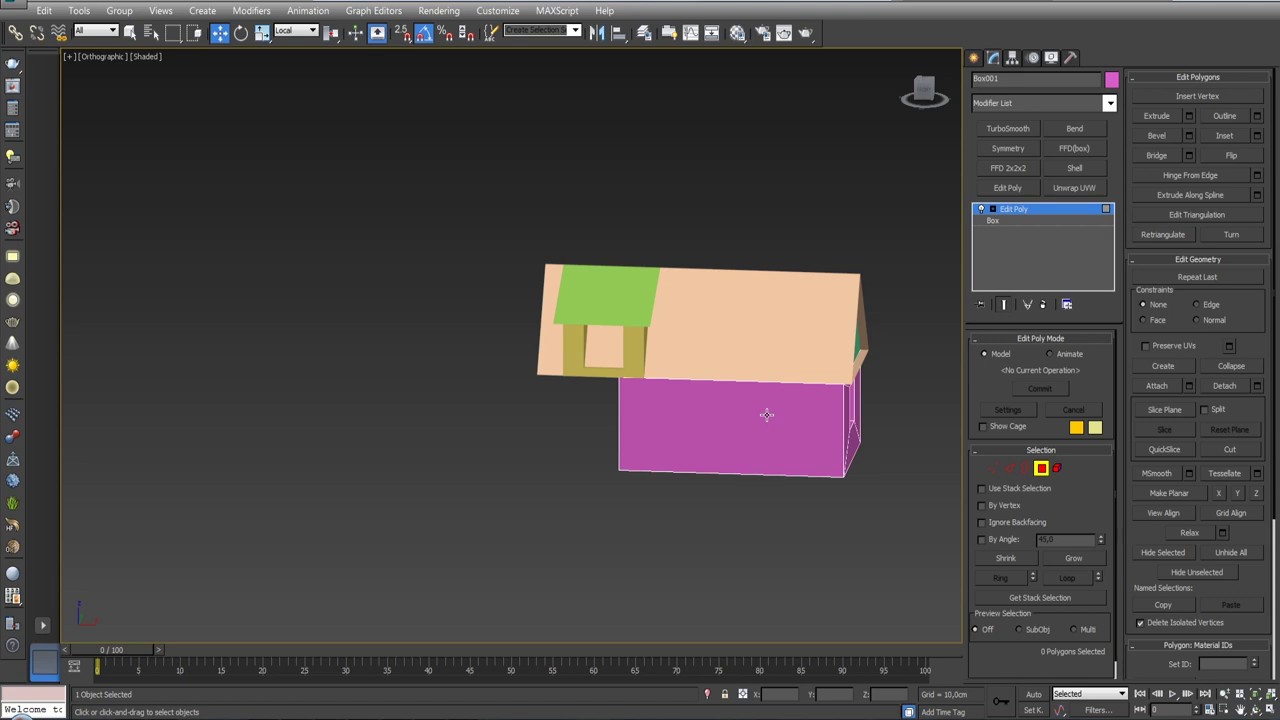
- Detach a clone of the house's bottom face as a separate object, Object004
{"action": "middle_click_drag", "start_coordinate": [766, 414], "coordinate": [771, 386], "text": "alt"}
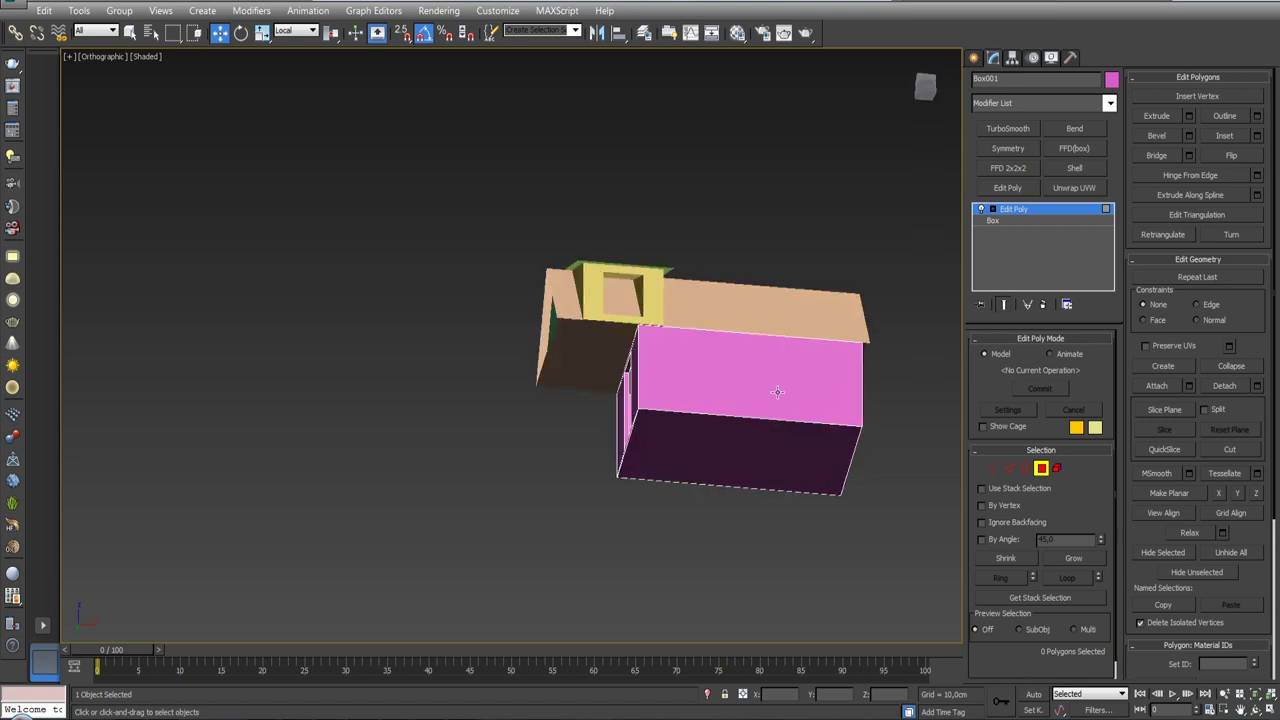
{"action": "scroll", "coordinate": [771, 386], "scroll_direction": "up", "scroll_amount": 2}
{"action": "left_click", "coordinate": [1041, 470]}
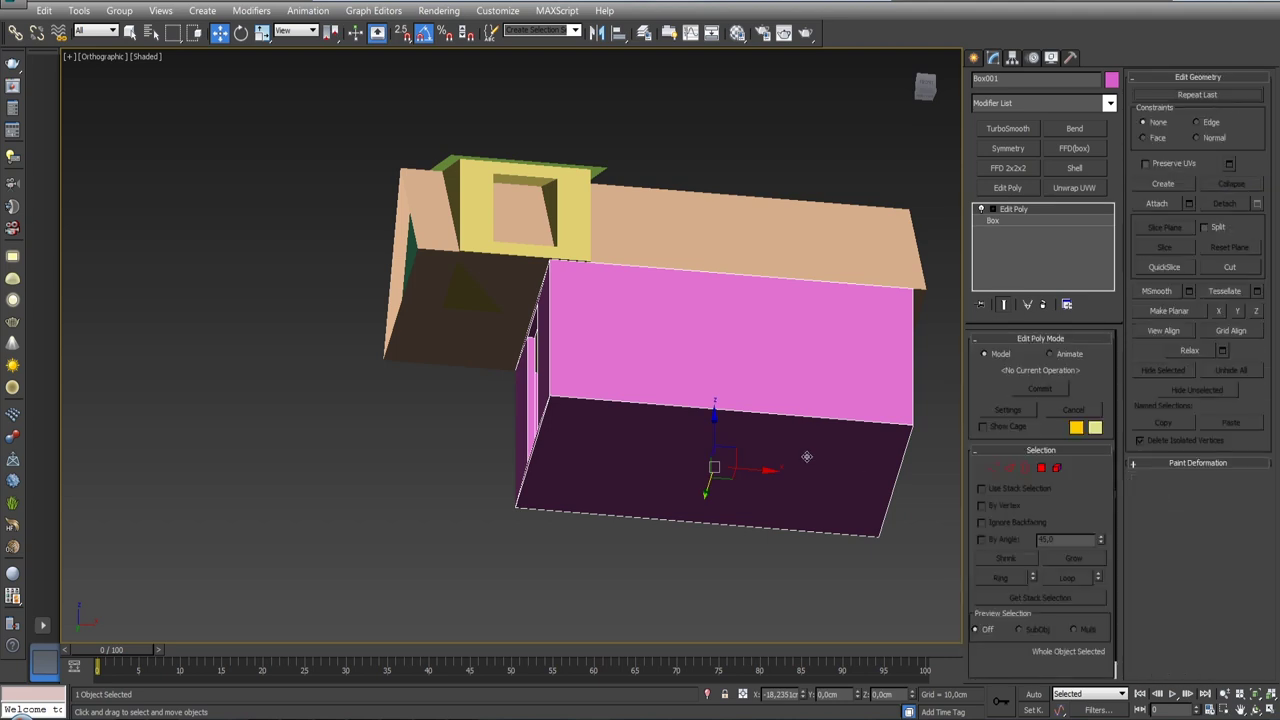
{"action": "left_click", "coordinate": [1040, 469]}
{"action": "left_click", "coordinate": [760, 475]}
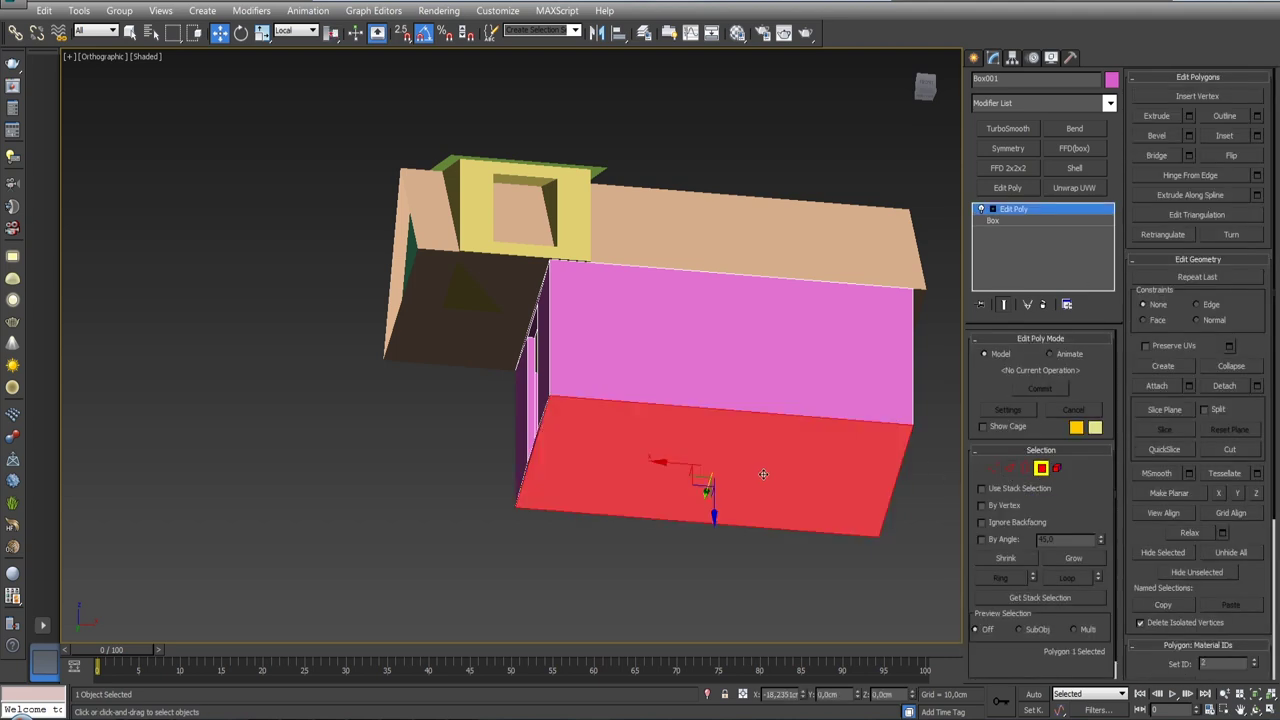
{"action": "left_click", "coordinate": [1256, 389]}
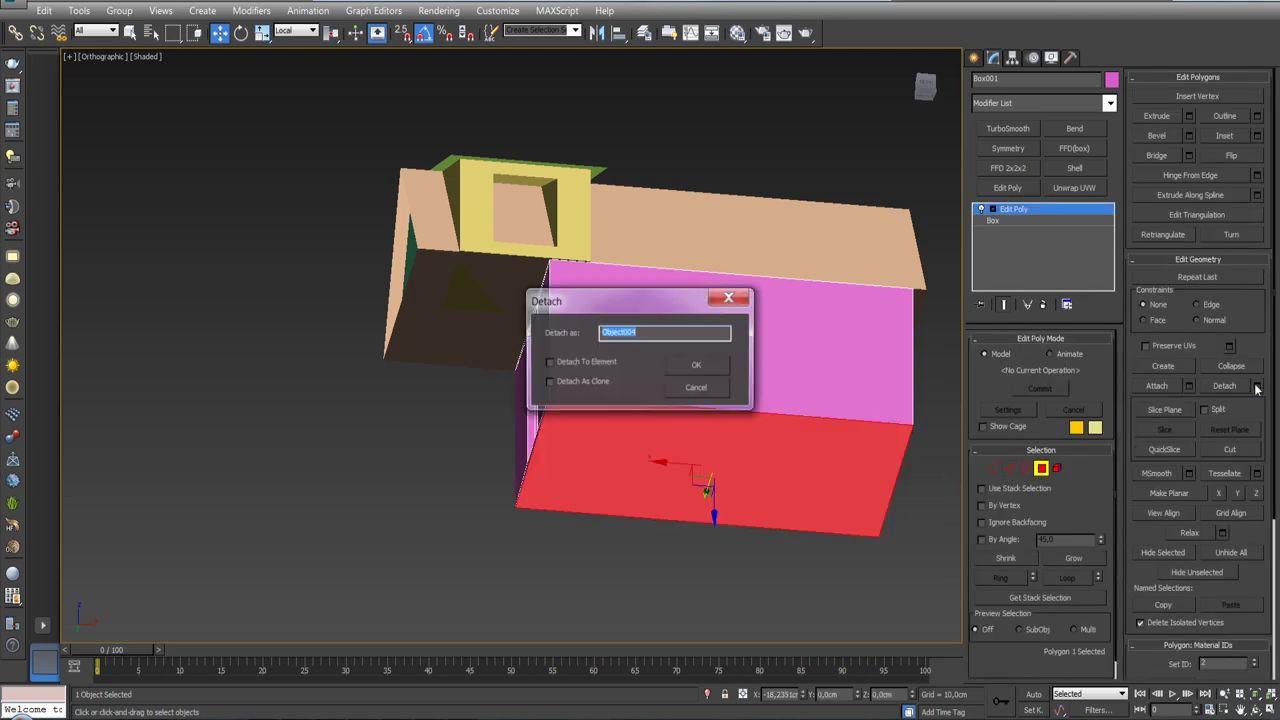
{"action": "left_click", "coordinate": [549, 381]}
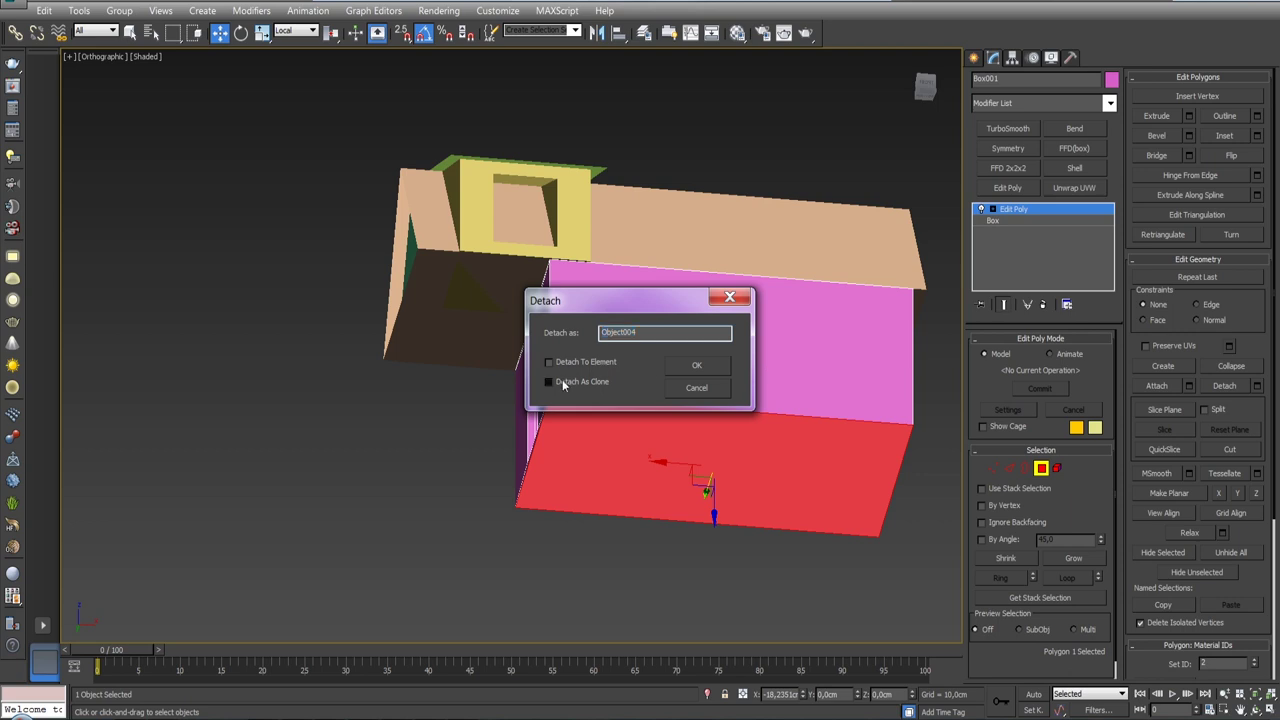
{"action": "left_click", "coordinate": [683, 371]}
- Give Object004 a cyan object colour
{"action": "left_click", "coordinate": [849, 449]}
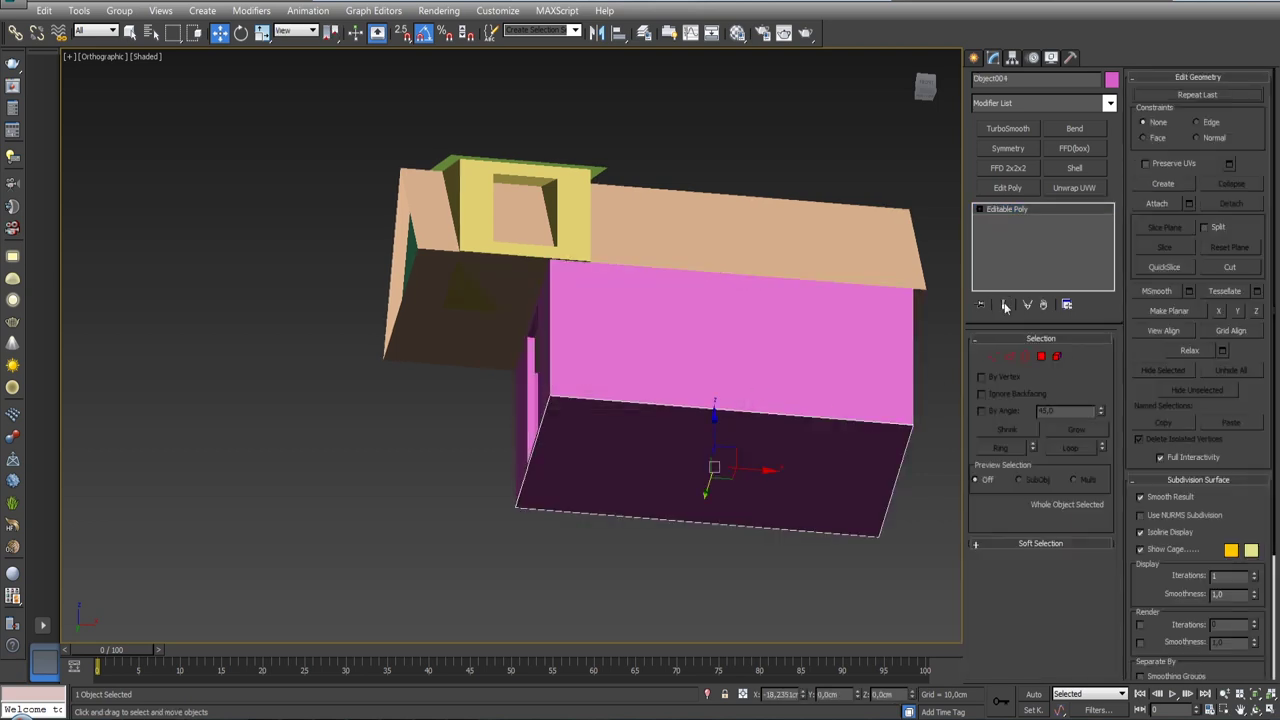
{"action": "left_click", "coordinate": [1111, 79]}
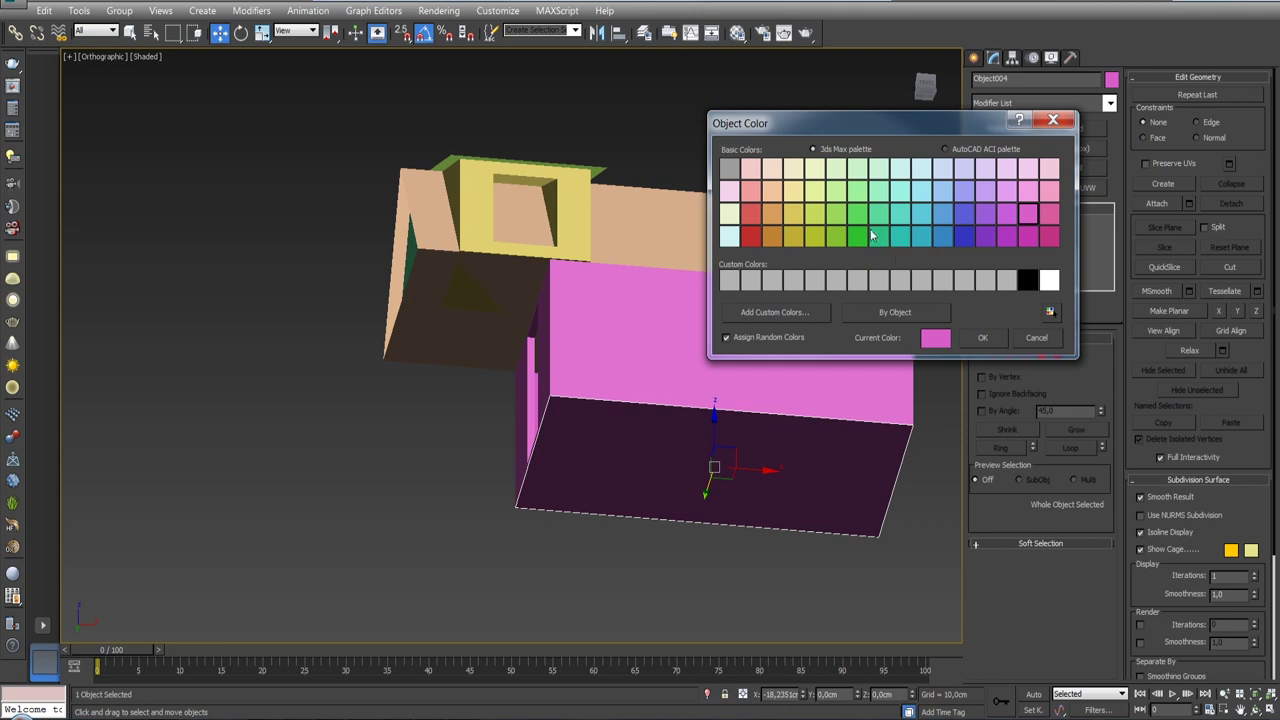
{"action": "left_click", "coordinate": [918, 215]}
{"action": "left_click", "coordinate": [982, 337]}
{"action": "mouse_move", "coordinate": [700, 360]}
{"action": "middle_mouse_down", "text": "alt"}
{"action": "mouse_move", "coordinate": [687, 367]}
{"action": "mouse_move", "coordinate": [748, 223]}
{"action": "mouse_move", "coordinate": [800, 230]}
{"action": "middle_mouse_up", "text": "alt"}
{"action": "left_click", "coordinate": [1041, 356]}
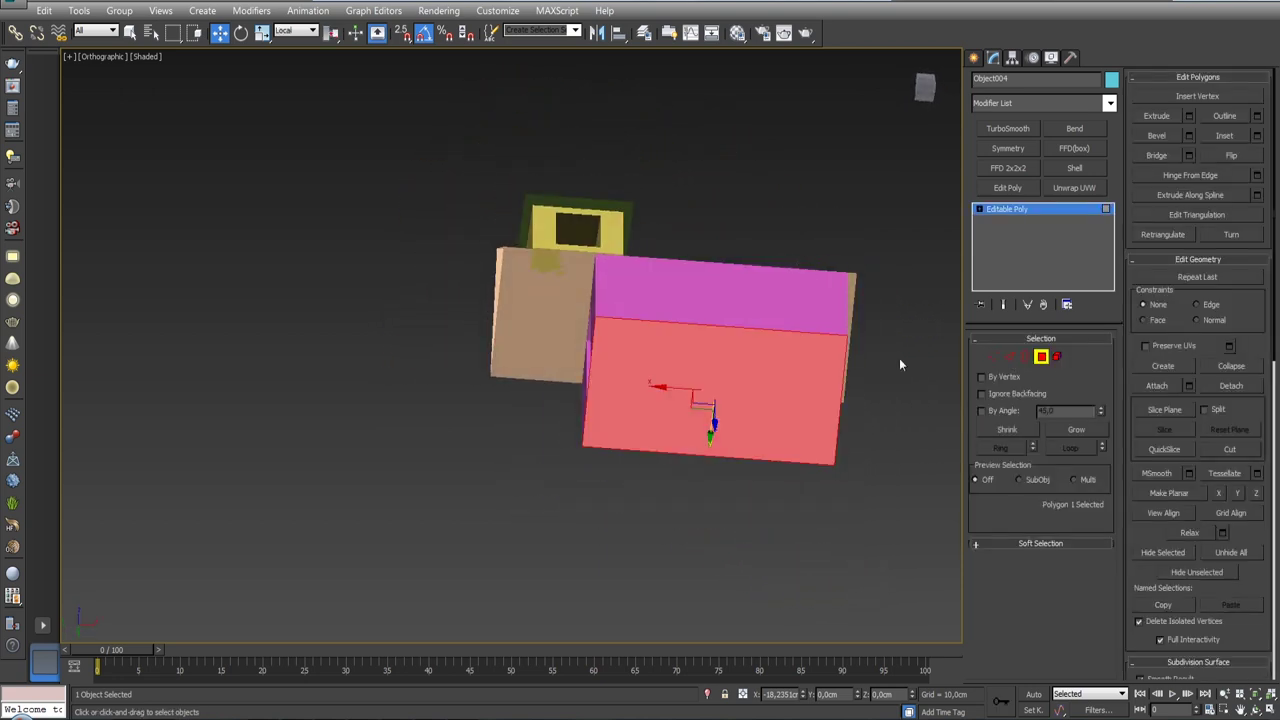
- Extrude the cyan floor face 40 cm into a slab
{"action": "left_click", "coordinate": [1188, 116]}
{"action": "middle_click_drag", "start_coordinate": [730, 230], "coordinate": [718, 318], "text": "alt"}
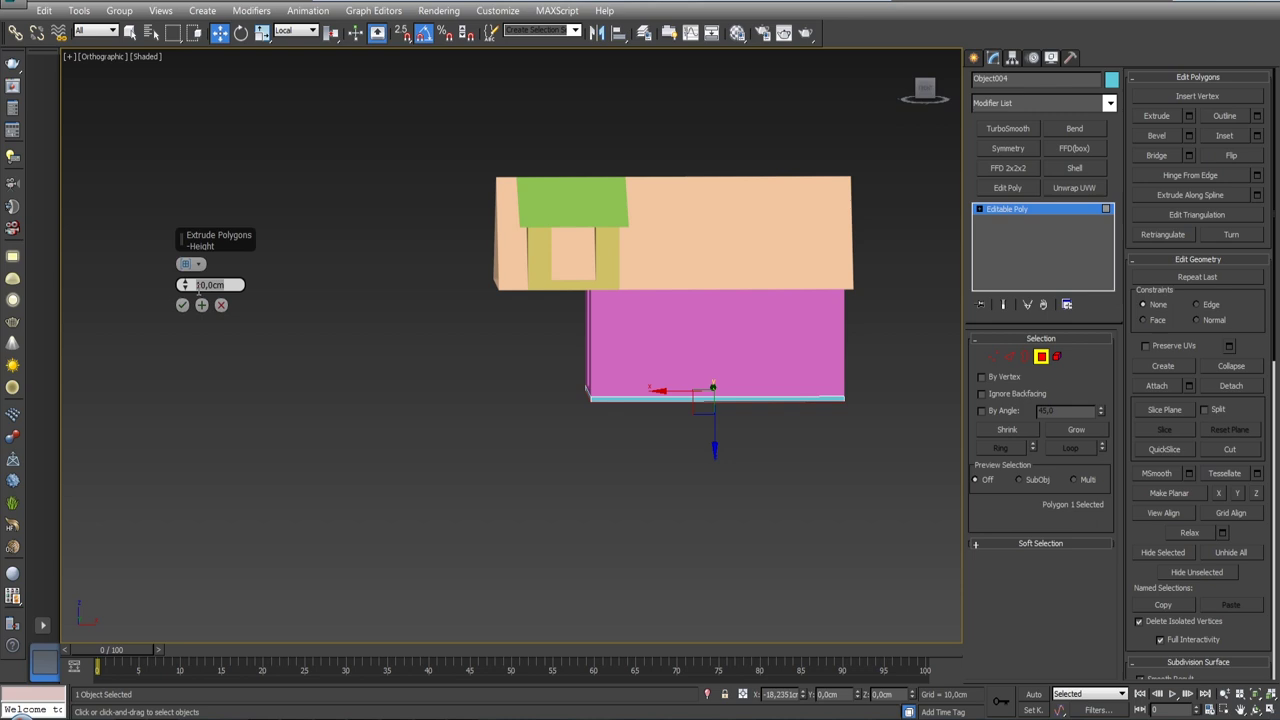
{"action": "type", "text": "40"}
{"action": "key", "text": "Return"}
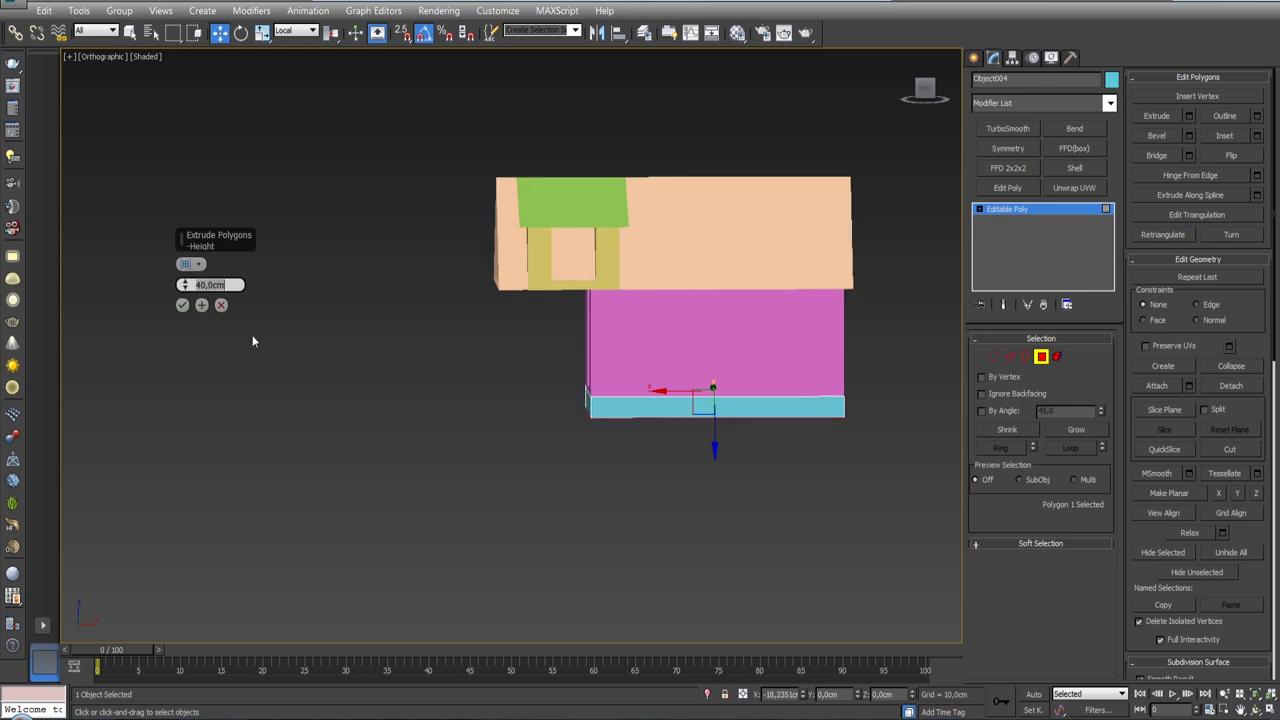
{"action": "left_click", "coordinate": [182, 305]}
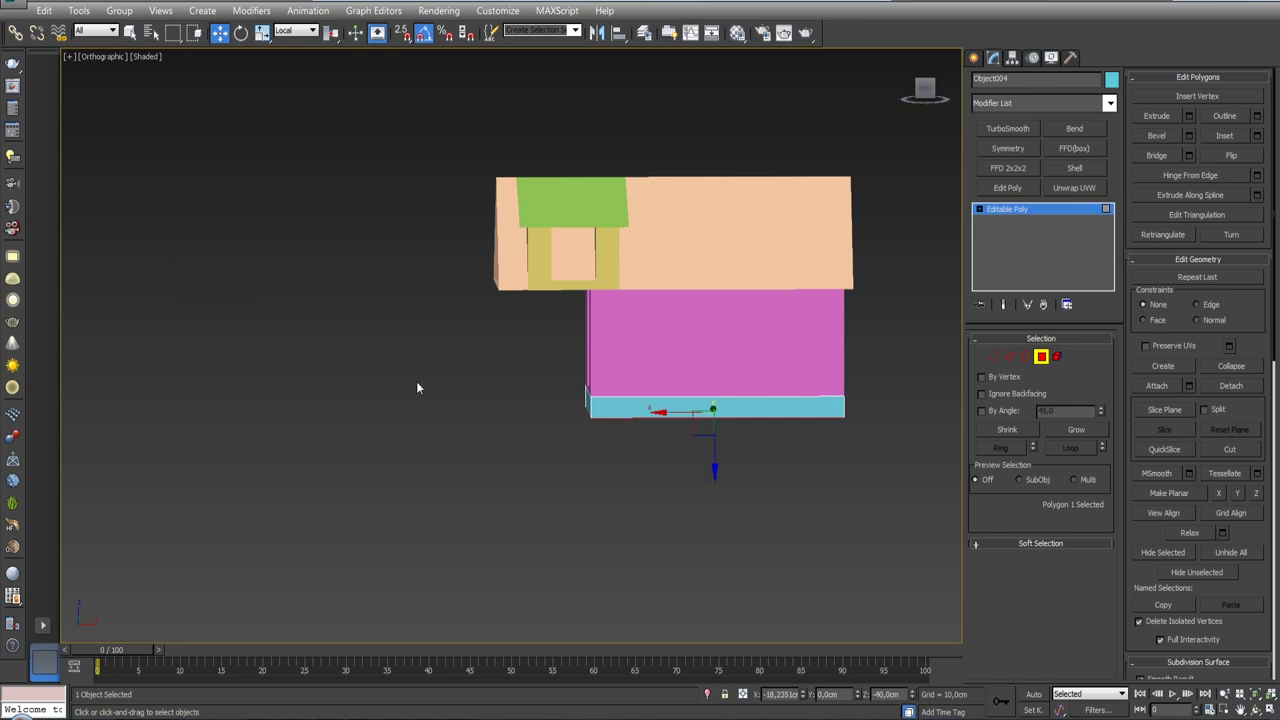
- Extrude the slab's left end face 210 cm to form the porch platform
{"action": "middle_click_drag", "start_coordinate": [420, 386], "coordinate": [470, 390], "text": "alt"}
{"action": "mouse_move", "coordinate": [640, 420]}
{"action": "middle_mouse_down", "text": "alt"}
{"action": "mouse_move", "coordinate": [612, 422]}
{"action": "mouse_move", "coordinate": [595, 400]}
{"action": "middle_mouse_up", "text": "alt"}
{"action": "left_click", "coordinate": [574, 393], "text": "ctrl"}
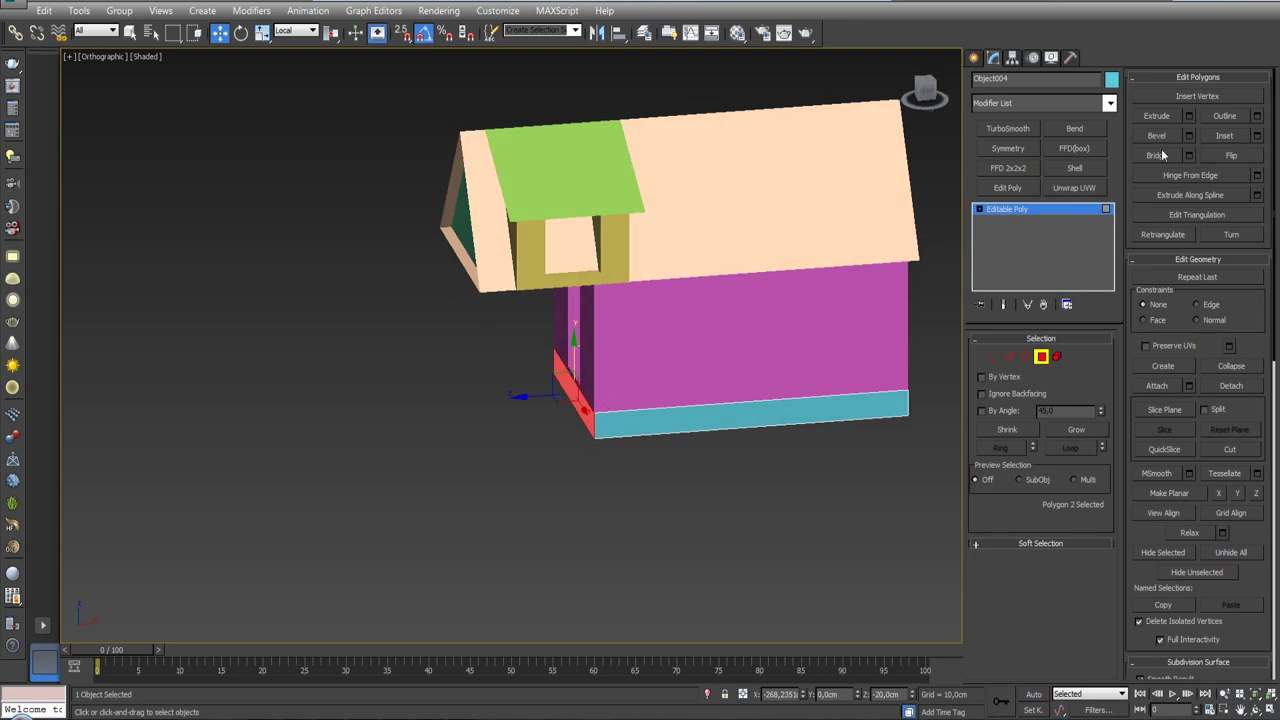
{"action": "left_click", "coordinate": [1189, 116]}
{"action": "middle_click_drag", "start_coordinate": [621, 375], "coordinate": [612, 364], "text": "alt"}
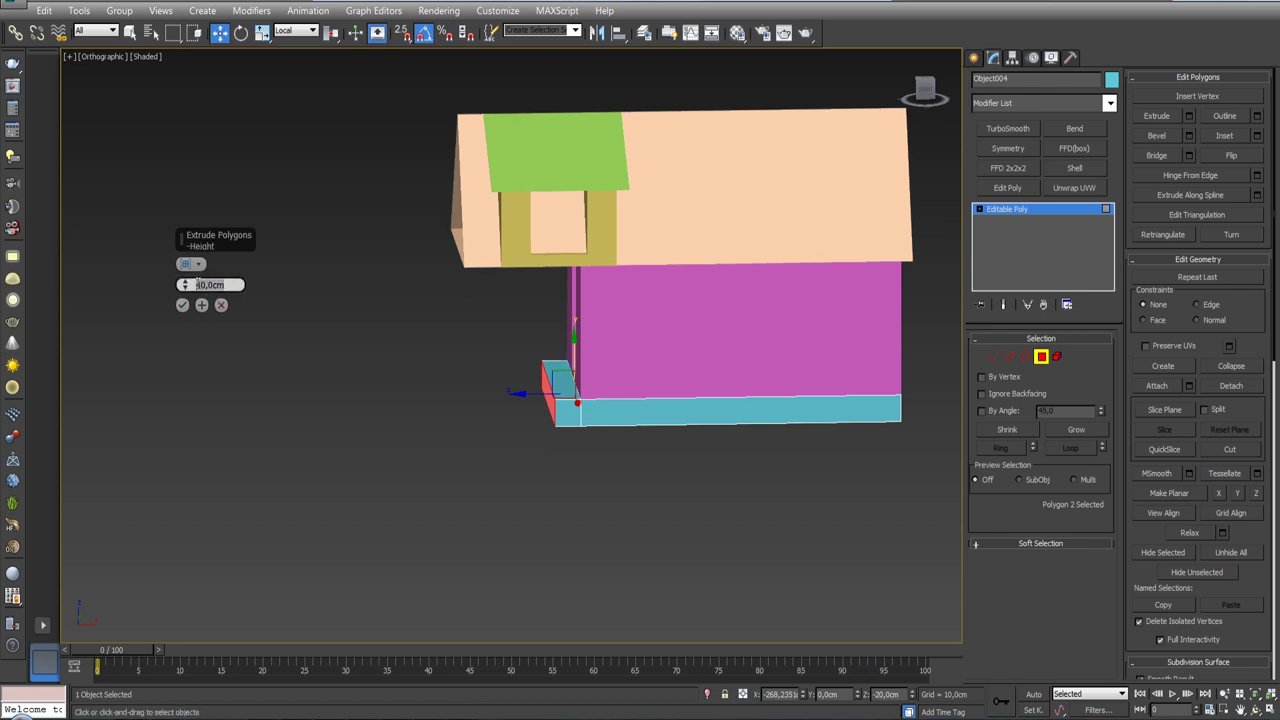
{"action": "type", "text": "210"}
{"action": "key", "text": "Return"}
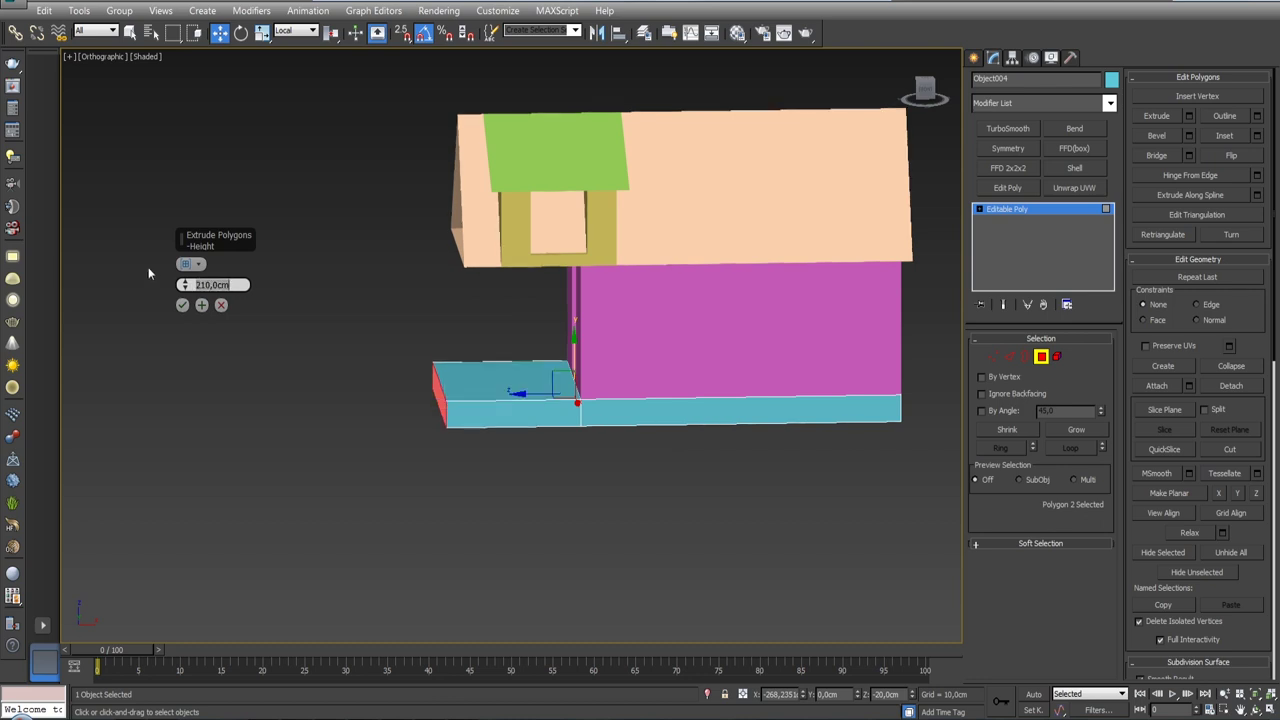
{"action": "left_click", "coordinate": [183, 306]}
{"action": "mouse_move", "coordinate": [471, 339]}
{"action": "middle_mouse_down", "text": "alt"}
{"action": "mouse_move", "coordinate": [503, 323]}
{"action": "mouse_move", "coordinate": [527, 330]}
{"action": "mouse_move", "coordinate": [521, 348]}
{"action": "middle_mouse_up", "text": "alt"}
{"action": "mouse_move", "coordinate": [521, 368]}
{"action": "middle_mouse_down", "text": "alt"}
{"action": "mouse_move", "coordinate": [549, 357]}
{"action": "mouse_move", "coordinate": [511, 277]}
{"action": "mouse_move", "coordinate": [557, 370]}
{"action": "middle_mouse_up", "text": "alt"}
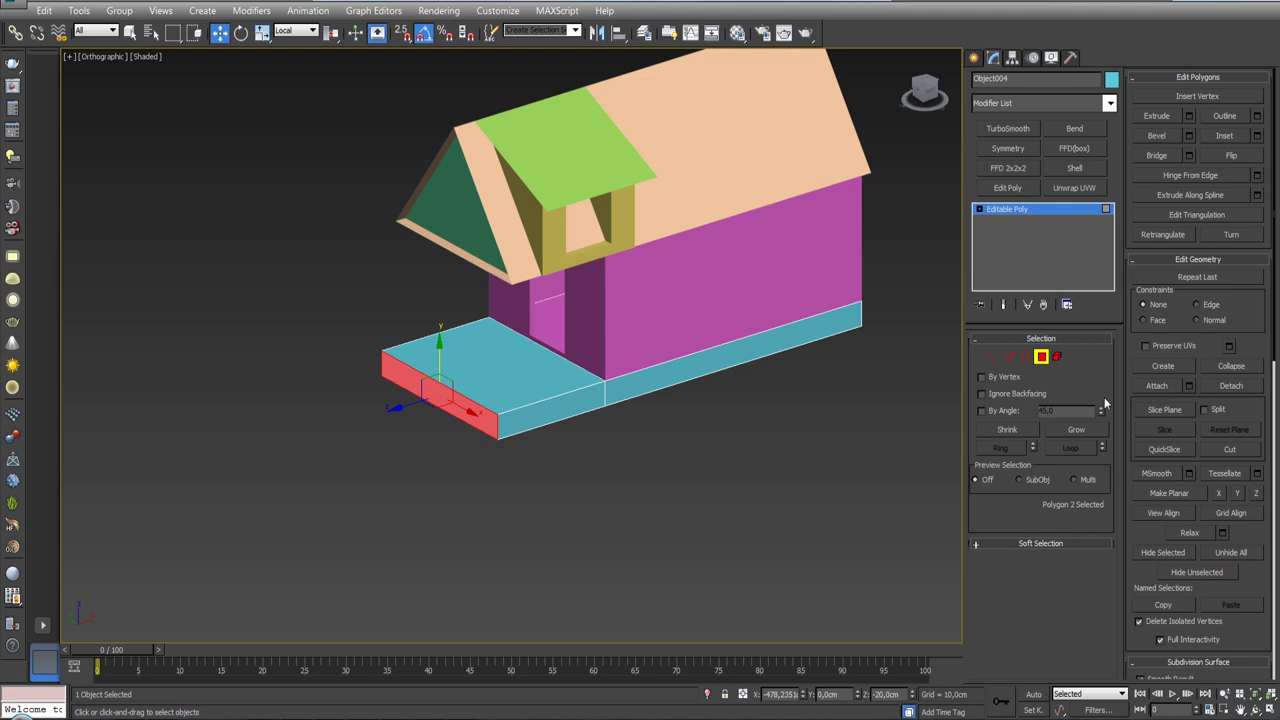
- View the house front-on and leave Polygon mode for the whole base object
{"action": "mouse_move", "coordinate": [773, 360]}
{"action": "middle_mouse_down", "text": "alt"}
{"action": "mouse_move", "coordinate": [763, 347]}
{"action": "mouse_move", "coordinate": [757, 366]}
{"action": "middle_mouse_up", "text": "alt"}
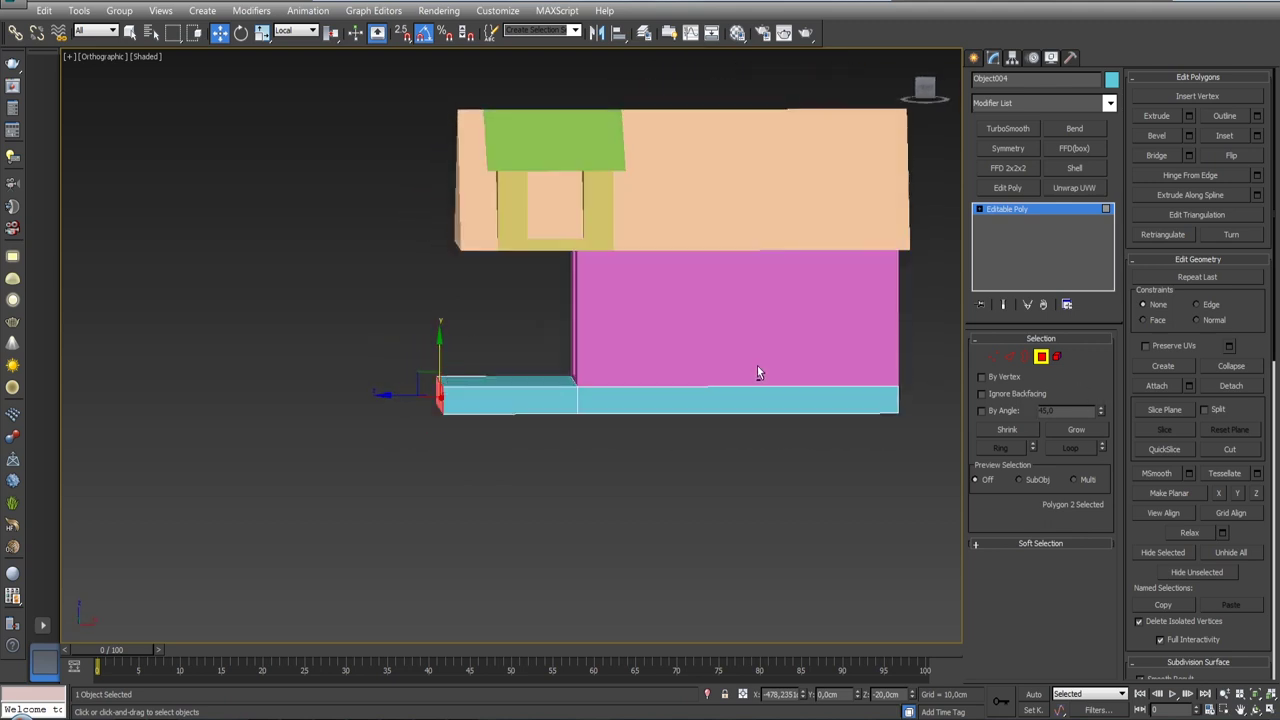
{"action": "scroll", "coordinate": [756, 365], "scroll_direction": "up", "scroll_amount": 4}
{"action": "key", "text": "f"}
{"action": "scroll", "coordinate": [703, 380], "scroll_direction": "down", "scroll_amount": 4}
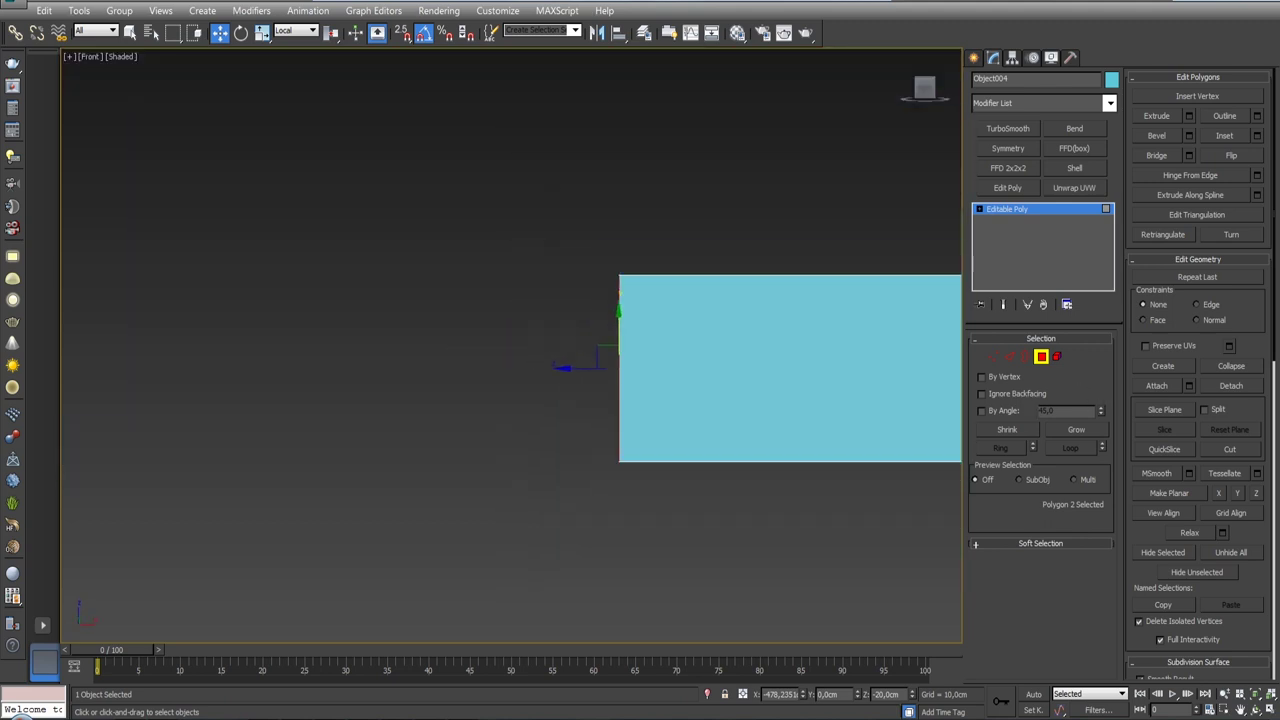
{"action": "scroll", "coordinate": [703, 380], "scroll_direction": "down", "scroll_amount": 4}
{"action": "scroll", "coordinate": [523, 417], "scroll_direction": "down", "scroll_amount": 5}
{"action": "scroll", "coordinate": [540, 394], "scroll_direction": "up", "scroll_amount": 5}
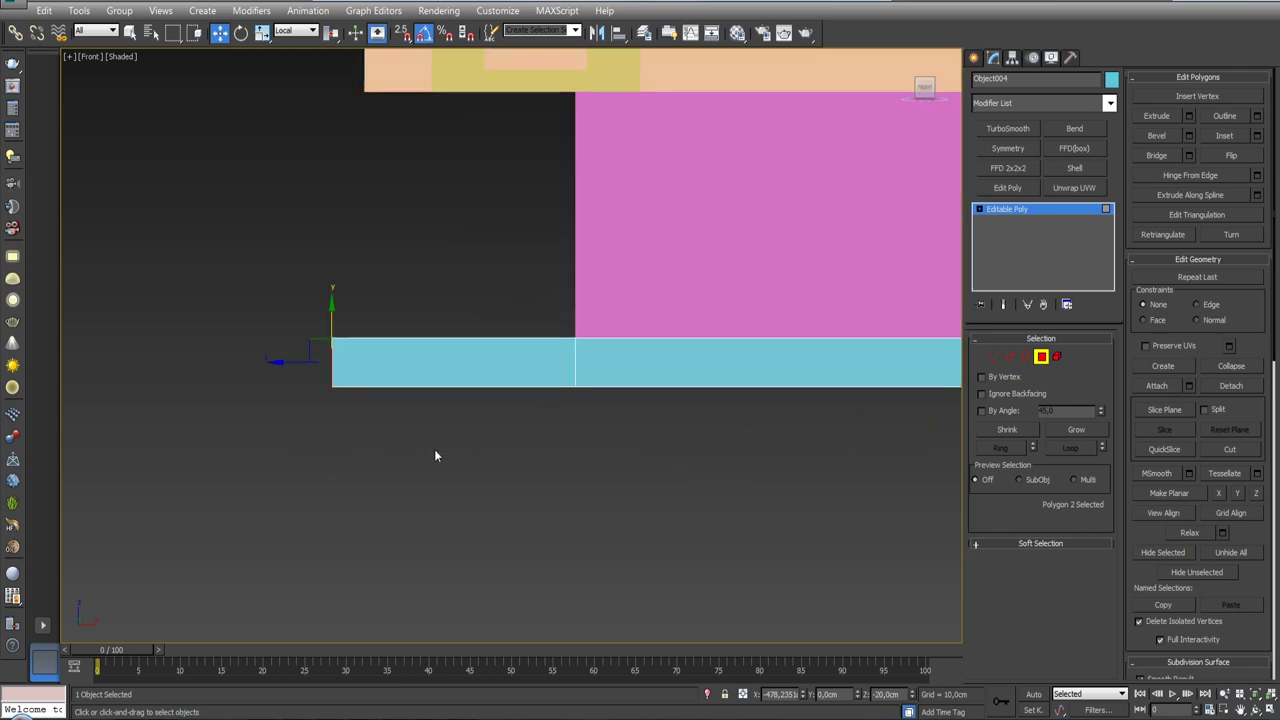
{"action": "left_click", "coordinate": [1040, 357]}
- Pick the Cylinder tool from Standard Primitives in the Create panel
{"action": "mouse_move", "coordinate": [570, 406]}
{"action": "middle_mouse_down", "text": "alt"}
{"action": "mouse_move", "coordinate": [583, 360]}
{"action": "mouse_move", "coordinate": [566, 380]}
{"action": "mouse_move", "coordinate": [696, 467]}
{"action": "middle_mouse_up", "text": "alt"}
{"action": "scroll", "coordinate": [566, 380], "scroll_direction": "down", "scroll_amount": 5}
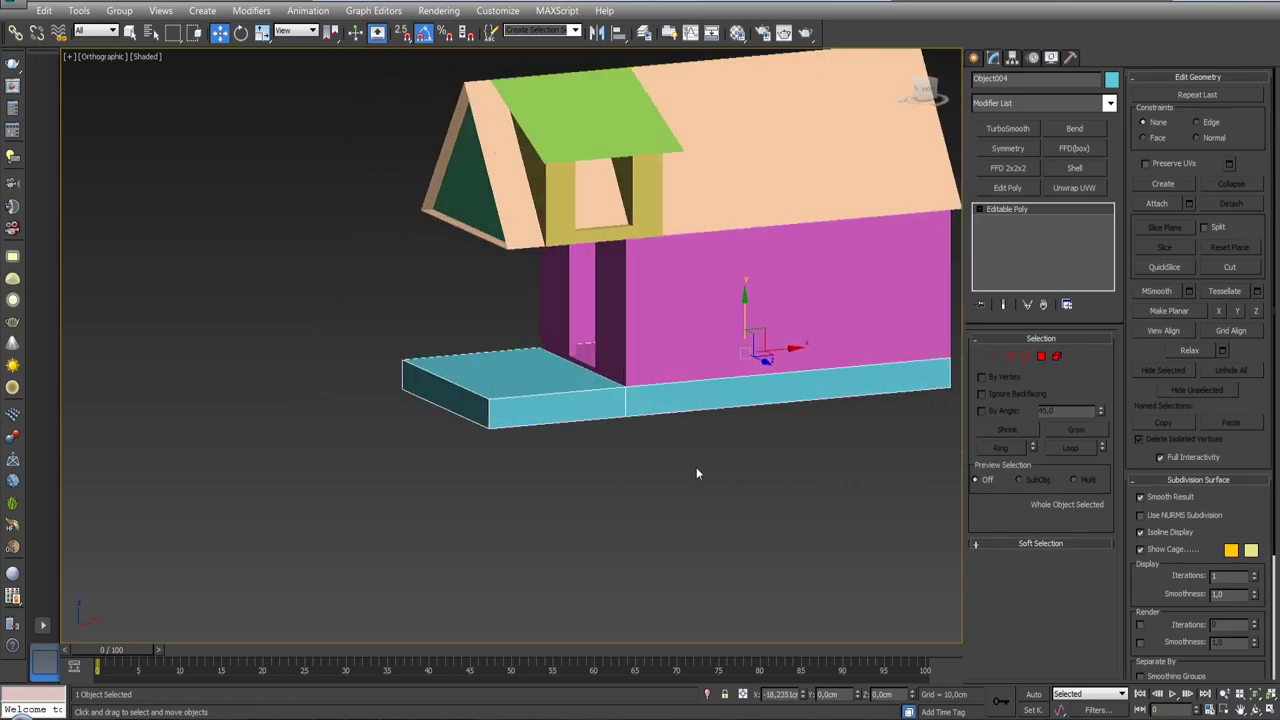
{"action": "scroll", "coordinate": [563, 478], "scroll_direction": "down", "scroll_amount": 3}
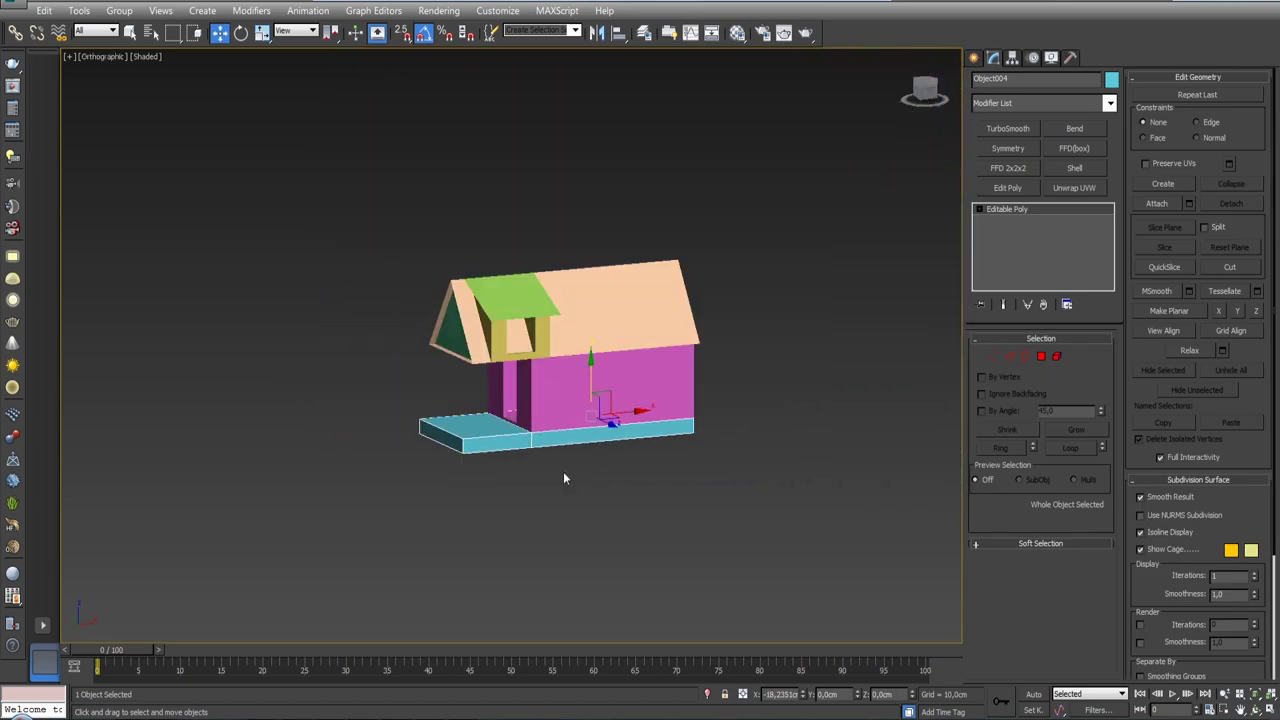
{"action": "mouse_move", "coordinate": [474, 400]}
{"action": "middle_mouse_down", "text": "alt"}
{"action": "mouse_move", "coordinate": [445, 408]}
{"action": "mouse_move", "coordinate": [690, 402]}
{"action": "middle_mouse_up", "text": "alt"}
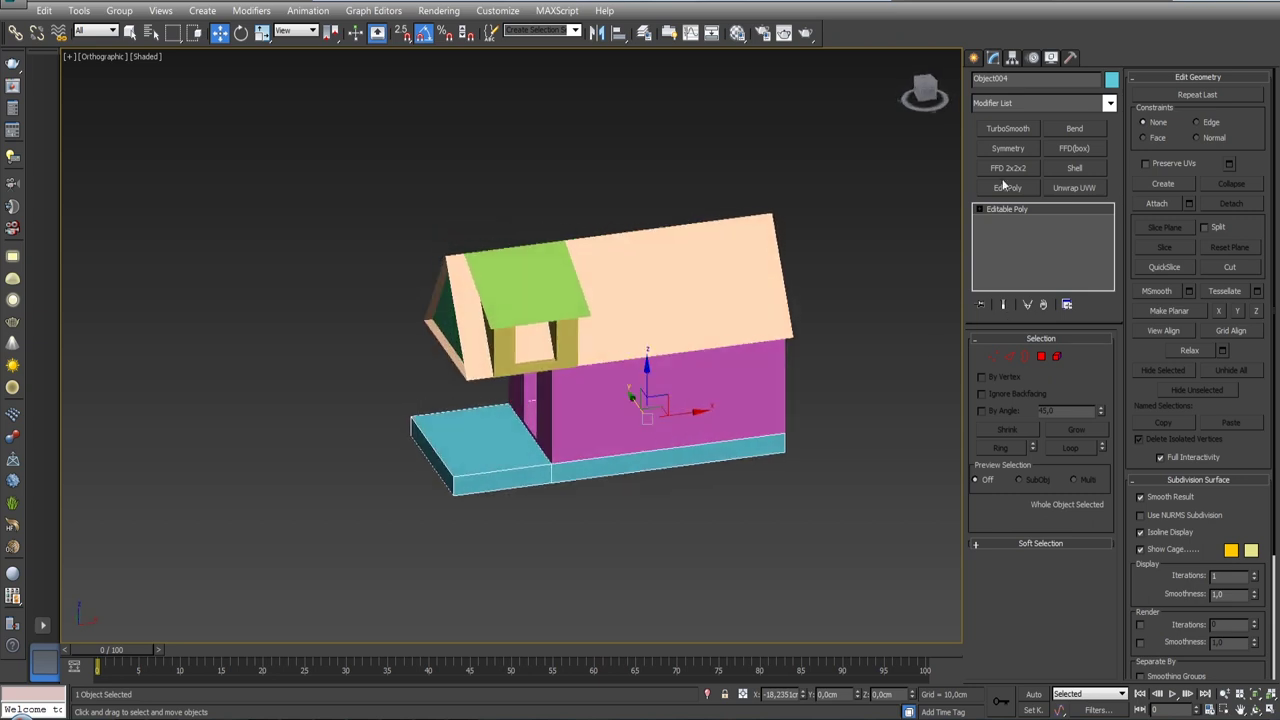
{"action": "left_click", "coordinate": [975, 60]}
{"action": "left_click", "coordinate": [1018, 199]}
- Draw a cylinder on the porch platform with AutoGrid enabled
{"action": "left_click", "coordinate": [1003, 145]}
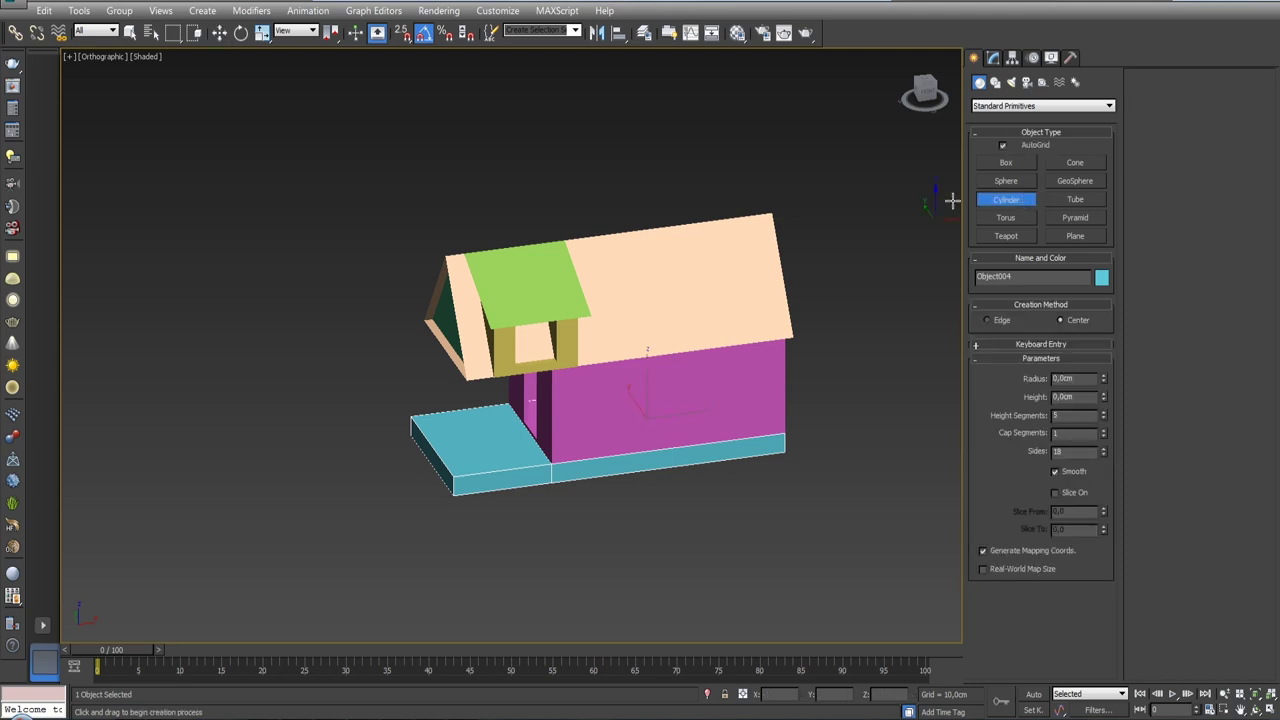
{"action": "left_click_drag", "start_coordinate": [468, 455], "coordinate": [469, 458]}
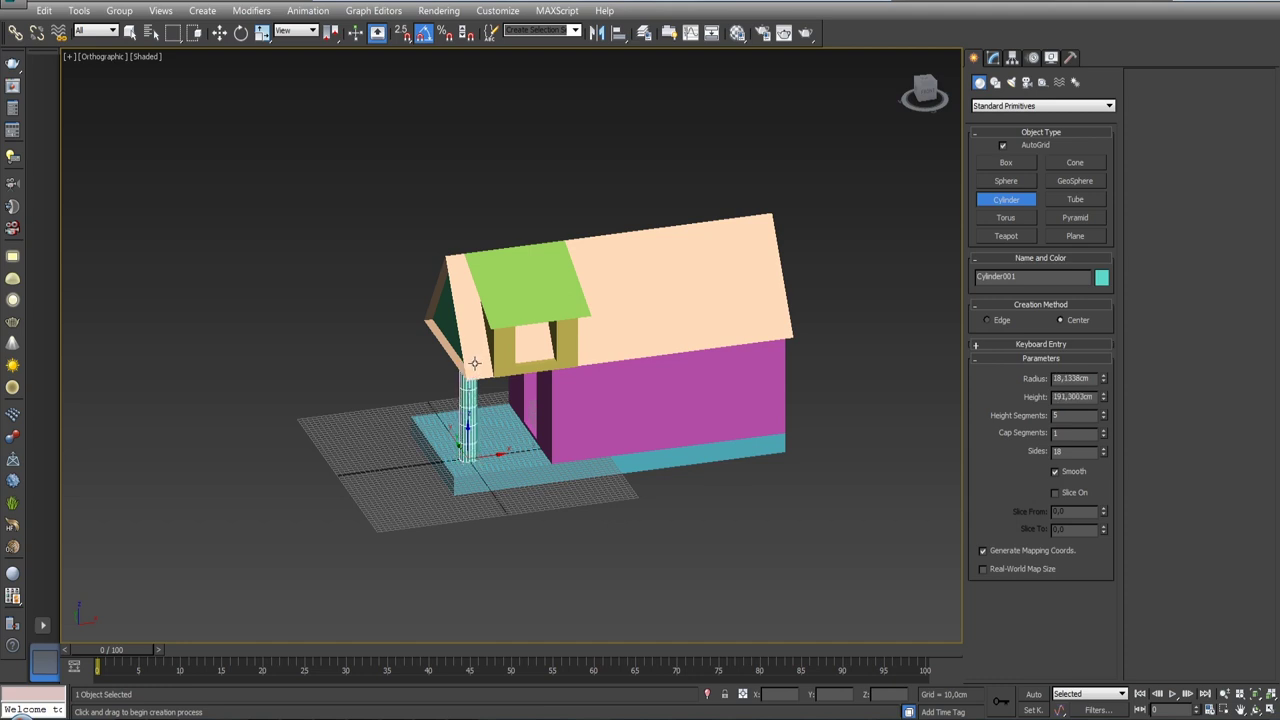
{"action": "left_click", "coordinate": [474, 362]}
{"action": "key", "text": "w"}
{"action": "mouse_move", "coordinate": [380, 366]}
{"action": "middle_mouse_down", "text": "alt"}
{"action": "mouse_move", "coordinate": [506, 397]}
{"action": "mouse_move", "coordinate": [529, 423]}
{"action": "middle_mouse_up", "text": "alt"}
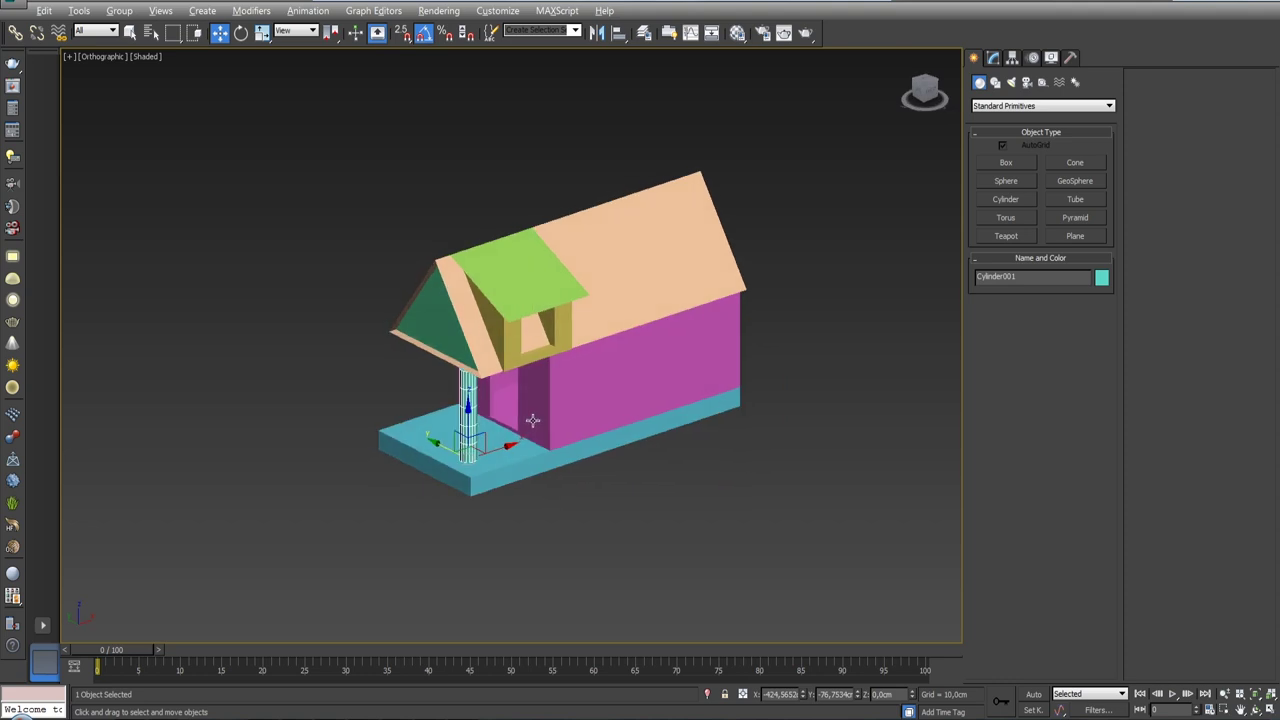
{"action": "scroll", "coordinate": [636, 288], "scroll_direction": "up", "scroll_amount": 4}
- Set the column to 1 height segment, 200 cm height and 14,1443 cm radius
{"action": "left_click", "coordinate": [993, 57]}
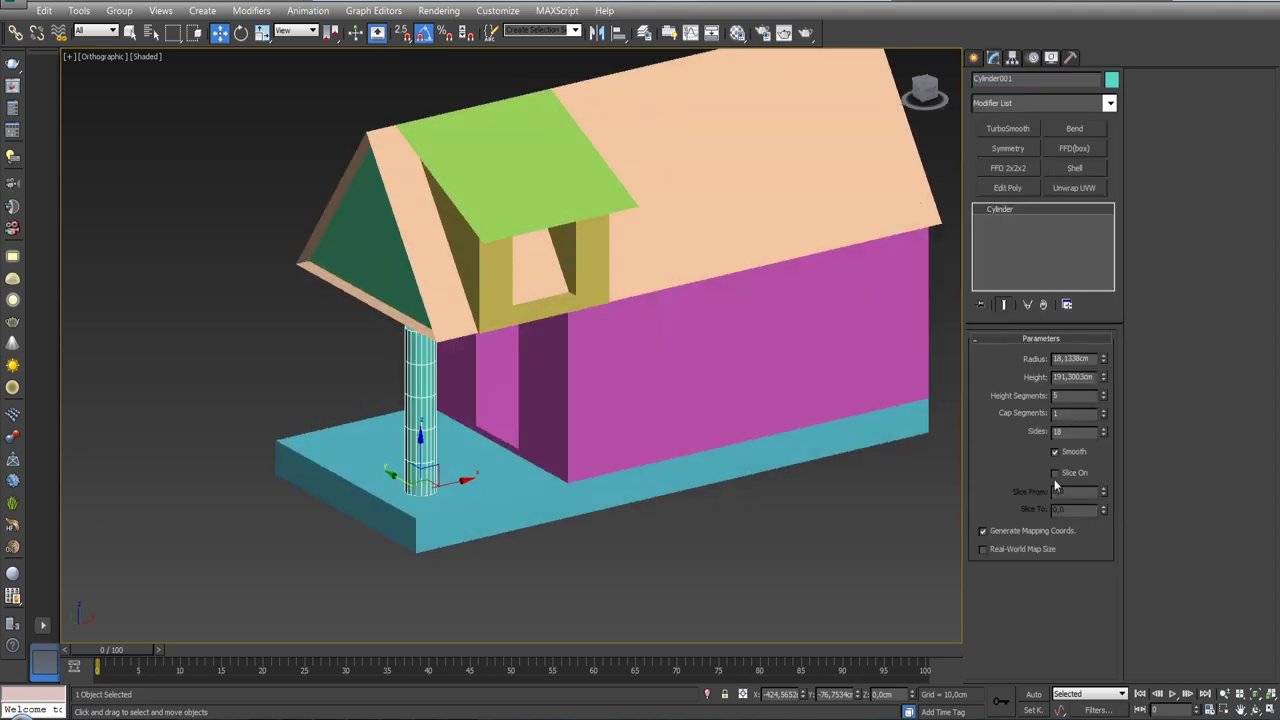
{"action": "right_click", "coordinate": [1103, 397]}
{"action": "mouse_move", "coordinate": [527, 476]}
{"action": "middle_mouse_down"}
{"action": "mouse_move", "coordinate": [554, 410]}
{"action": "mouse_move", "coordinate": [517, 363]}
{"action": "mouse_move", "coordinate": [557, 314]}
{"action": "mouse_move", "coordinate": [563, 367]}
{"action": "middle_mouse_up"}
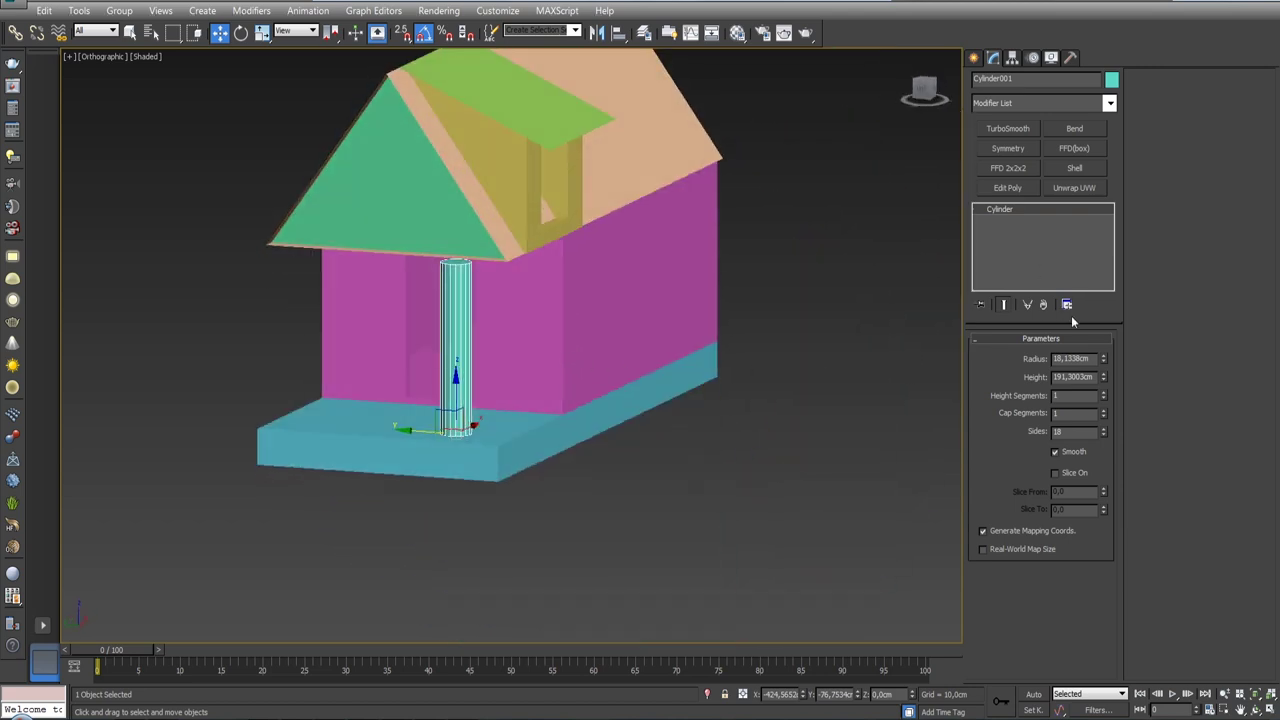
{"action": "double_click", "coordinate": [1075, 376]}
{"action": "type", "text": "200"}
{"action": "key", "text": "Return"}
{"action": "middle_click_drag", "start_coordinate": [560, 290], "coordinate": [810, 304], "text": "alt"}
{"action": "left_click_drag", "start_coordinate": [1104, 358], "coordinate": [1100, 376]}
{"action": "middle_click_drag", "start_coordinate": [640, 350], "coordinate": [636, 344], "text": "alt"}
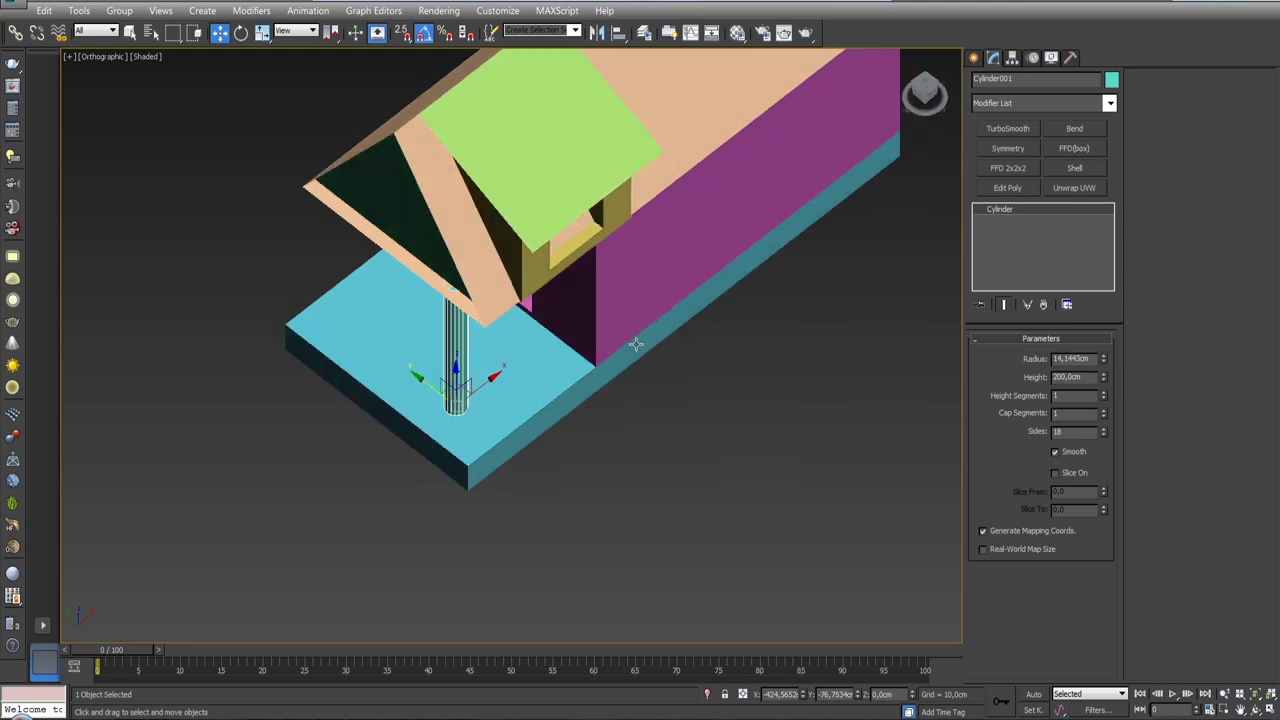
{"action": "key", "text": "shift+z"}
{"action": "key", "text": "shift+z"}
{"action": "mouse_move", "coordinate": [400, 430]}
{"action": "middle_mouse_down", "text": "alt"}
{"action": "mouse_move", "coordinate": [503, 420]}
{"action": "mouse_move", "coordinate": [384, 483]}
{"action": "middle_mouse_up", "text": "alt"}
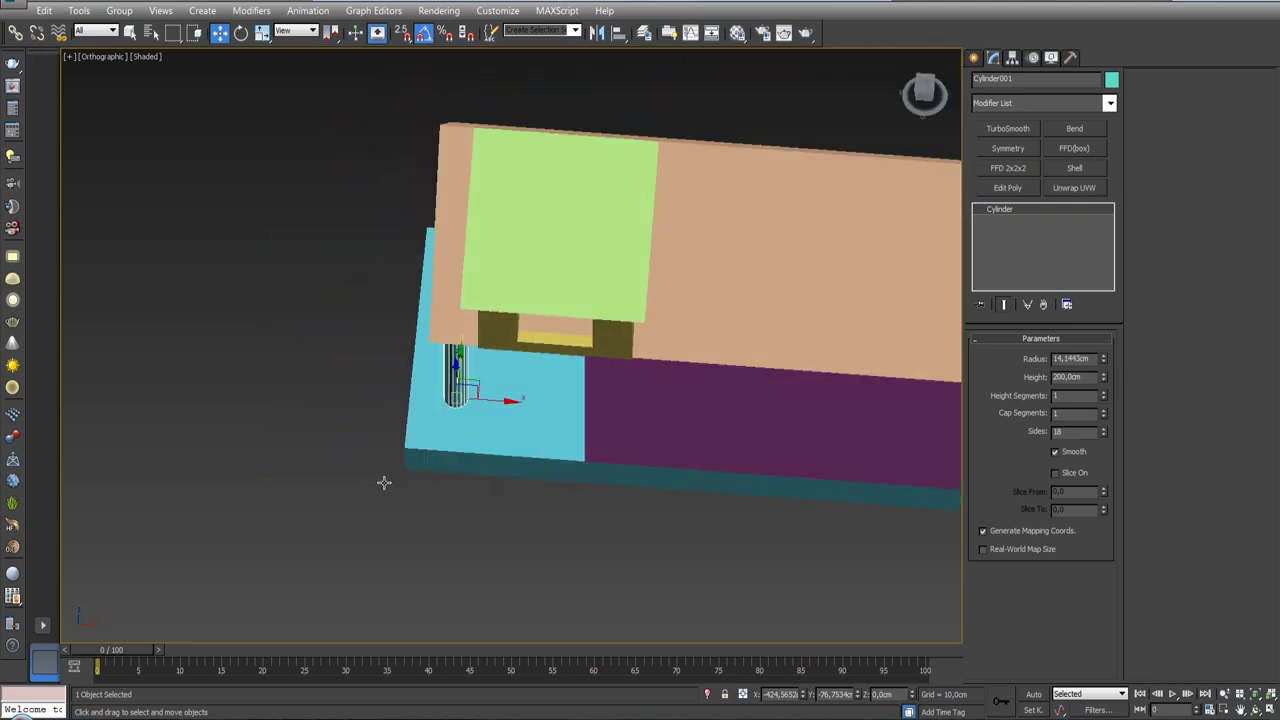
- Position the column at the porch corner and Shift-drag a copy to the left front corner
{"action": "left_click_drag", "start_coordinate": [486, 389], "coordinate": [462, 422]}
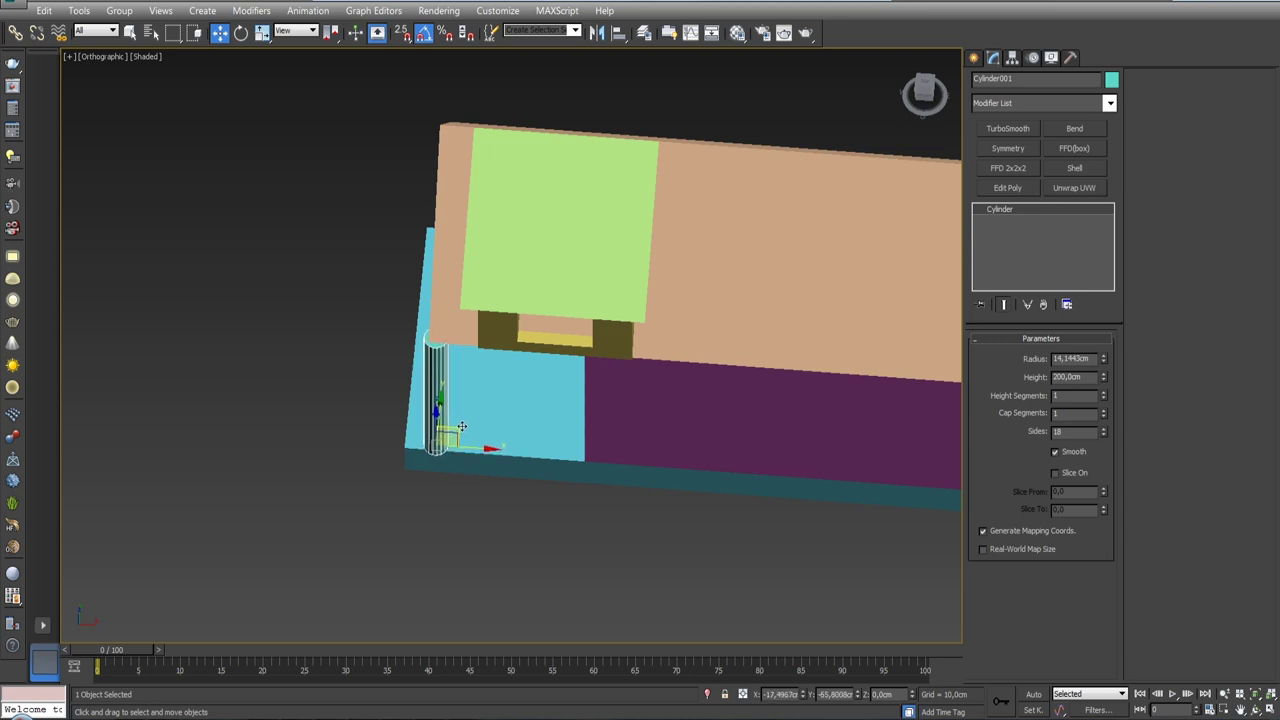
{"action": "mouse_move", "coordinate": [462, 422]}
{"action": "middle_mouse_down", "text": "alt"}
{"action": "mouse_move", "coordinate": [554, 343]}
{"action": "mouse_move", "coordinate": [597, 357]}
{"action": "mouse_move", "coordinate": [546, 383]}
{"action": "middle_mouse_up", "text": "alt"}
{"action": "left_click_drag", "start_coordinate": [413, 472], "coordinate": [398, 479]}
{"action": "mouse_move", "coordinate": [398, 479]}
{"action": "middle_mouse_down", "text": "alt"}
{"action": "mouse_move", "coordinate": [479, 402]}
{"action": "mouse_move", "coordinate": [383, 371]}
{"action": "mouse_move", "coordinate": [383, 403]}
{"action": "mouse_move", "coordinate": [476, 453]}
{"action": "mouse_move", "coordinate": [468, 460]}
{"action": "middle_mouse_up", "text": "alt"}
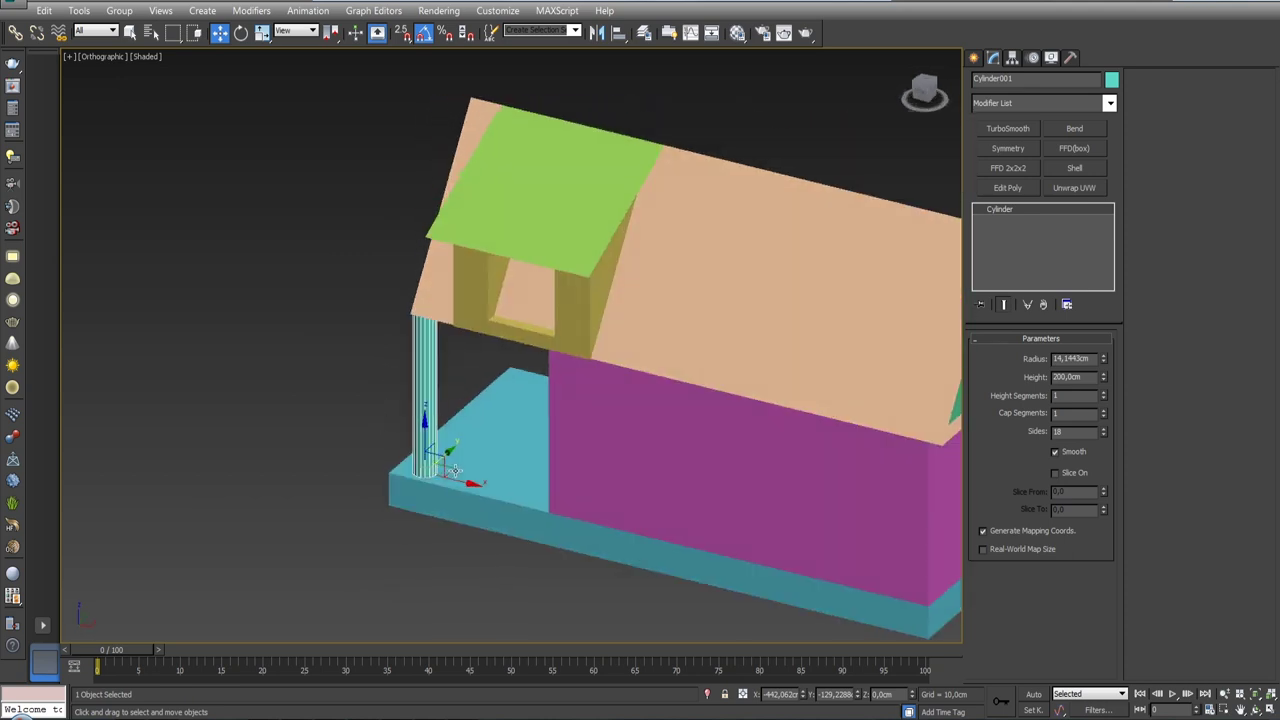
{"action": "left_click_drag", "start_coordinate": [468, 462], "coordinate": [466, 465]}
{"action": "middle_click_drag", "start_coordinate": [466, 465], "coordinate": [462, 497], "text": "alt"}
{"action": "left_click_drag", "start_coordinate": [449, 467], "coordinate": [450, 472]}
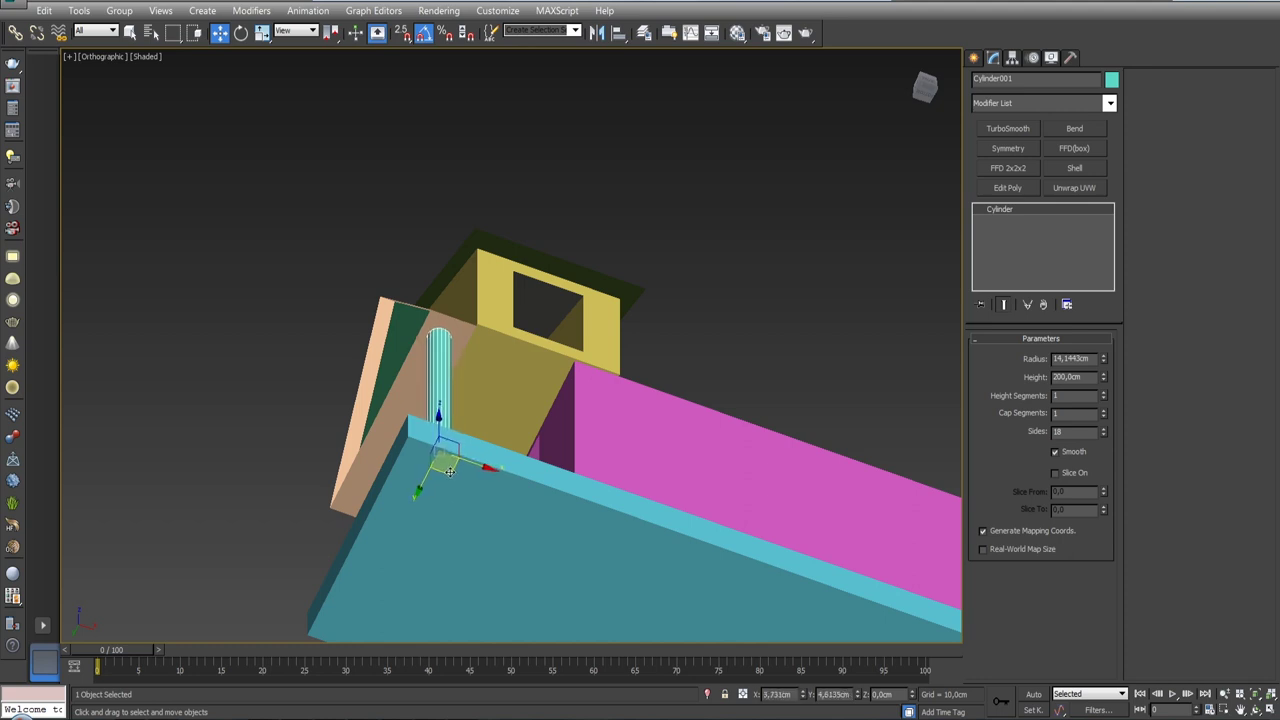
{"action": "mouse_move", "coordinate": [449, 471]}
{"action": "middle_mouse_down", "text": "alt"}
{"action": "mouse_move", "coordinate": [531, 389]}
{"action": "mouse_move", "coordinate": [594, 423]}
{"action": "mouse_move", "coordinate": [543, 477]}
{"action": "mouse_move", "coordinate": [577, 443]}
{"action": "mouse_move", "coordinate": [583, 474]}
{"action": "mouse_move", "coordinate": [405, 474]}
{"action": "middle_mouse_up", "text": "alt"}
{"action": "left_click_drag", "start_coordinate": [398, 472], "coordinate": [200, 464], "text": "shift"}
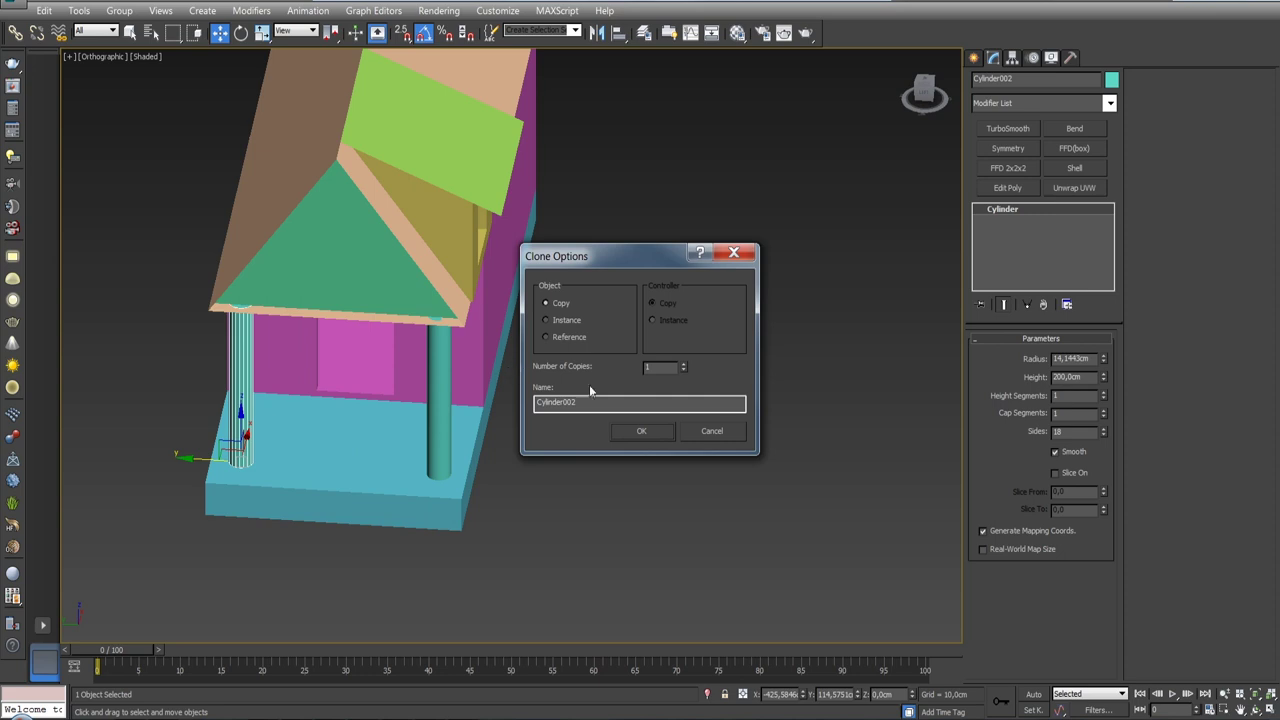
- Confirm the Cylinder002 copy, then clone 3 more along the porch front for five columns
{"action": "left_click", "coordinate": [636, 431]}
{"action": "mouse_move", "coordinate": [636, 431]}
{"action": "middle_mouse_down", "text": "alt"}
{"action": "mouse_move", "coordinate": [424, 395]}
{"action": "mouse_move", "coordinate": [393, 425]}
{"action": "middle_mouse_up", "text": "alt"}
{"action": "left_click_drag", "start_coordinate": [204, 454], "coordinate": [259, 457], "text": "shift"}
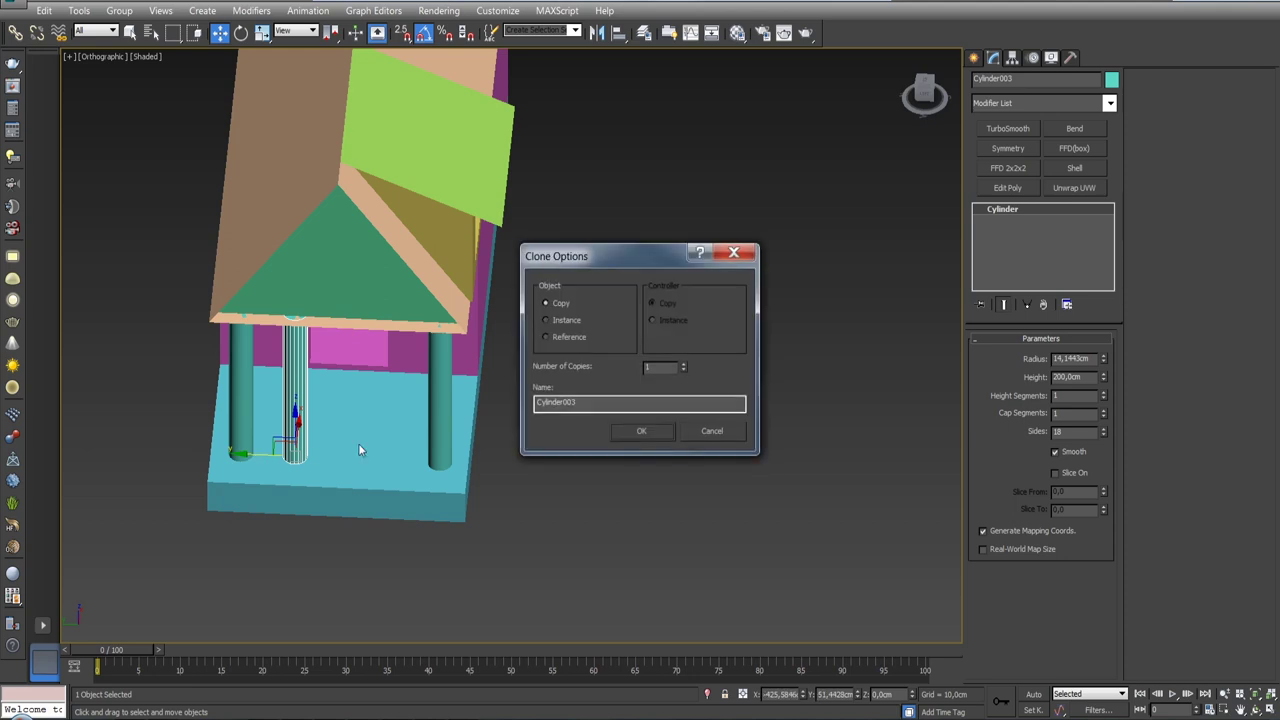
{"action": "left_click", "coordinate": [684, 366]}
{"action": "left_click", "coordinate": [684, 366]}
{"action": "left_click", "coordinate": [640, 430]}
{"action": "mouse_move", "coordinate": [442, 413]}
{"action": "middle_mouse_down", "text": "alt"}
{"action": "mouse_move", "coordinate": [427, 354]}
{"action": "mouse_move", "coordinate": [334, 403]}
{"action": "mouse_move", "coordinate": [549, 332]}
{"action": "middle_mouse_up", "text": "alt"}
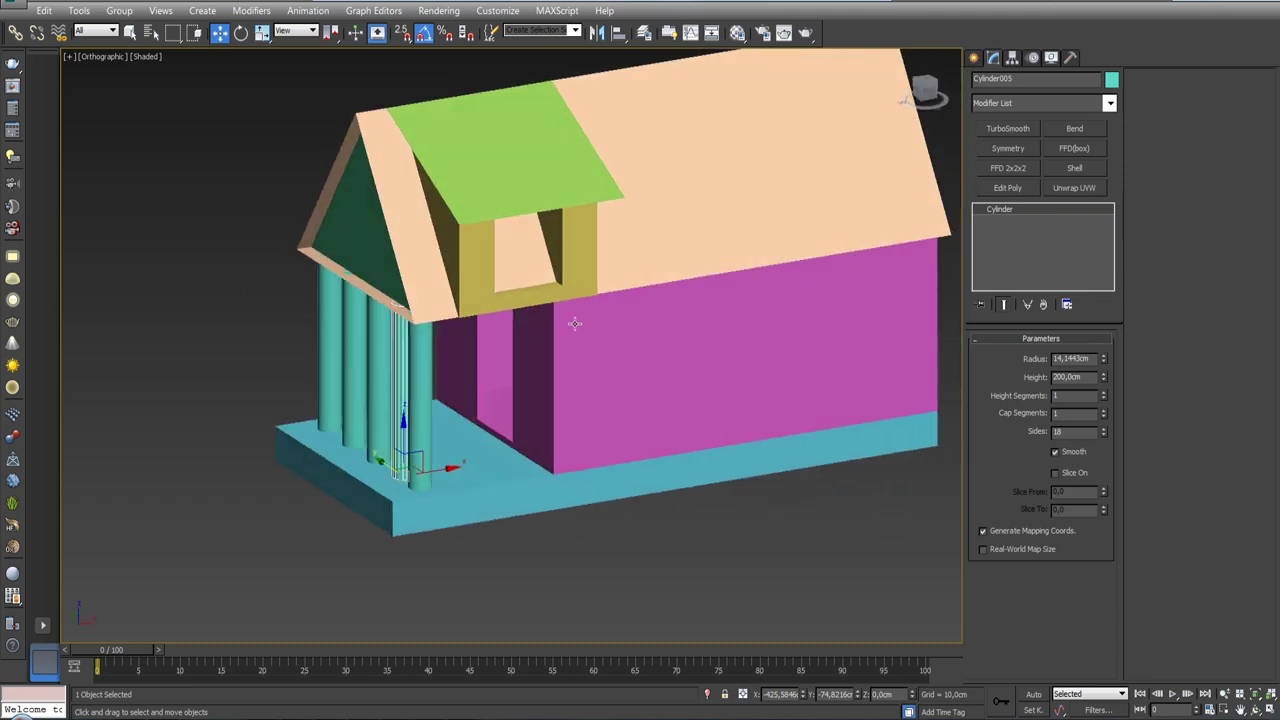
{"action": "scroll", "coordinate": [659, 318], "scroll_direction": "down", "scroll_amount": 5}
{"action": "mouse_move", "coordinate": [659, 318]}
{"action": "middle_mouse_down", "text": "alt"}
{"action": "mouse_move", "coordinate": [580, 320]}
{"action": "mouse_move", "coordinate": [581, 354]}
{"action": "middle_mouse_up", "text": "alt"}
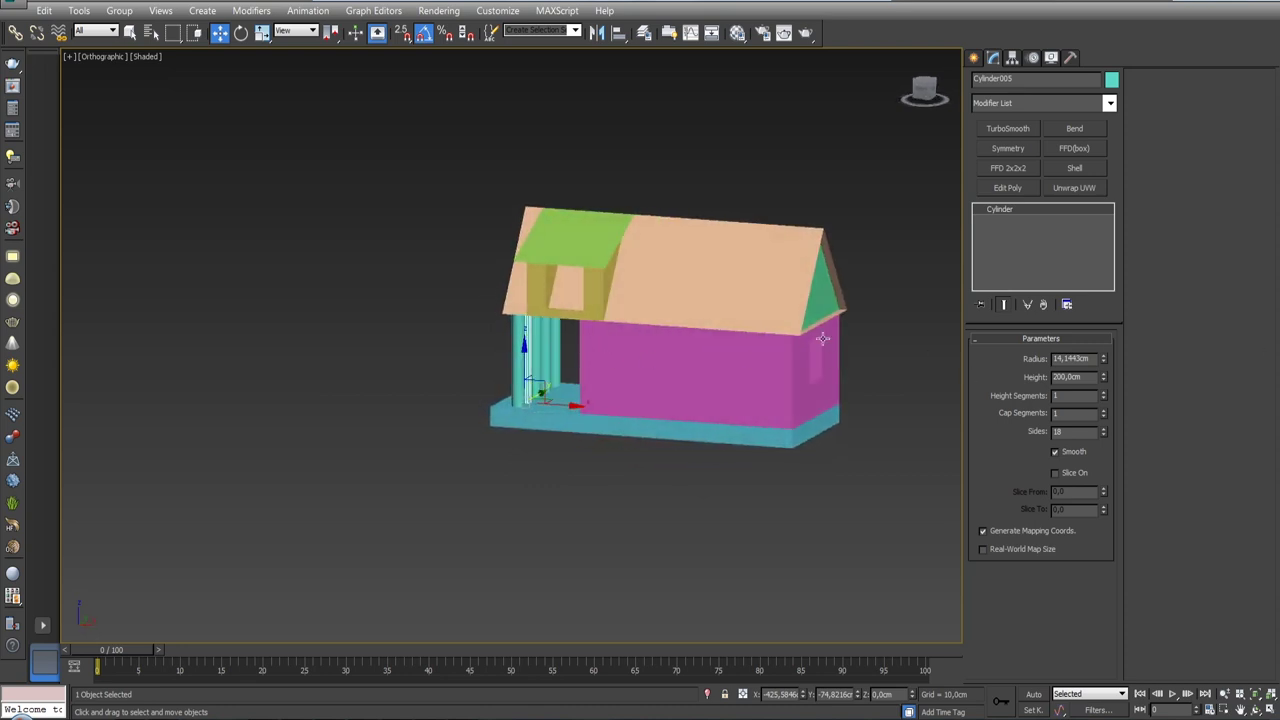
{"action": "middle_click_drag", "start_coordinate": [822, 339], "coordinate": [783, 329], "text": "alt"}
{"action": "mouse_move", "coordinate": [516, 300]}
{"action": "middle_mouse_down", "text": "alt"}
{"action": "mouse_move", "coordinate": [546, 270]}
{"action": "mouse_move", "coordinate": [600, 260]}
{"action": "middle_mouse_up", "text": "alt"}
- Inset the roof's front gable face by about 30 cm (30,3758 cm)
{"action": "left_click", "coordinate": [546, 270]}
{"action": "scroll", "coordinate": [546, 270], "scroll_direction": "up", "scroll_amount": 2}
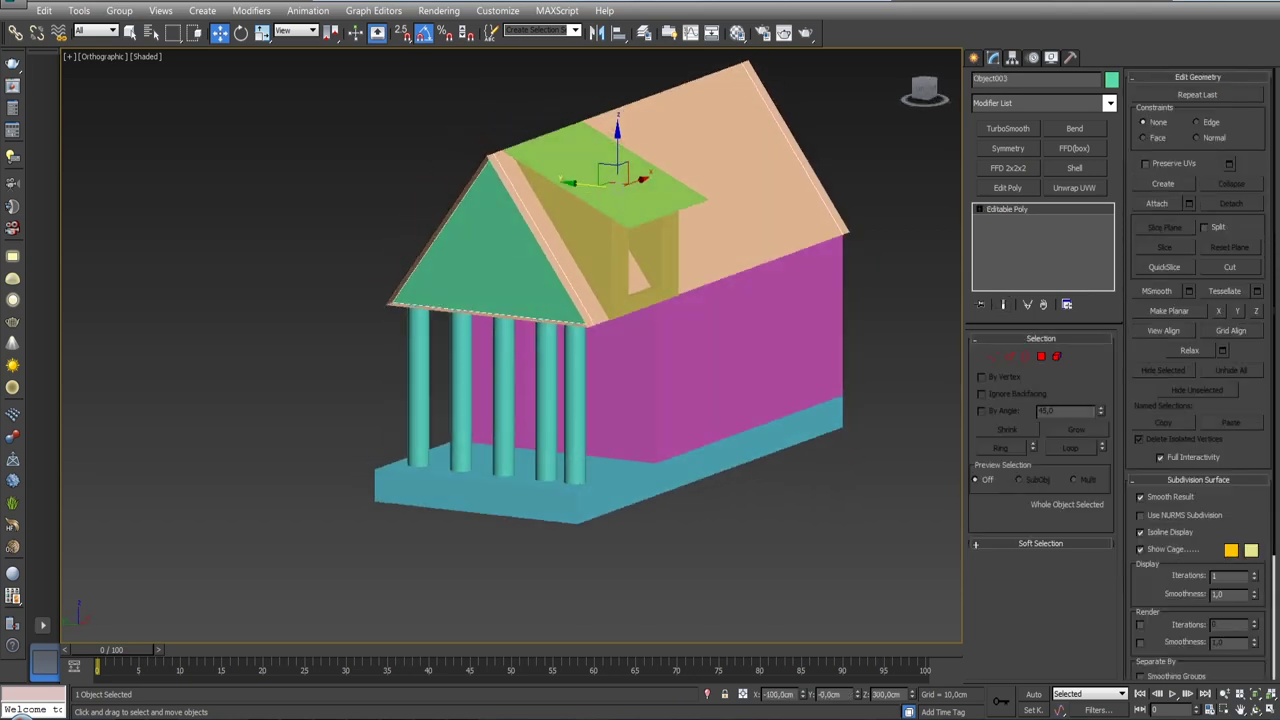
{"action": "left_click", "coordinate": [1042, 357]}
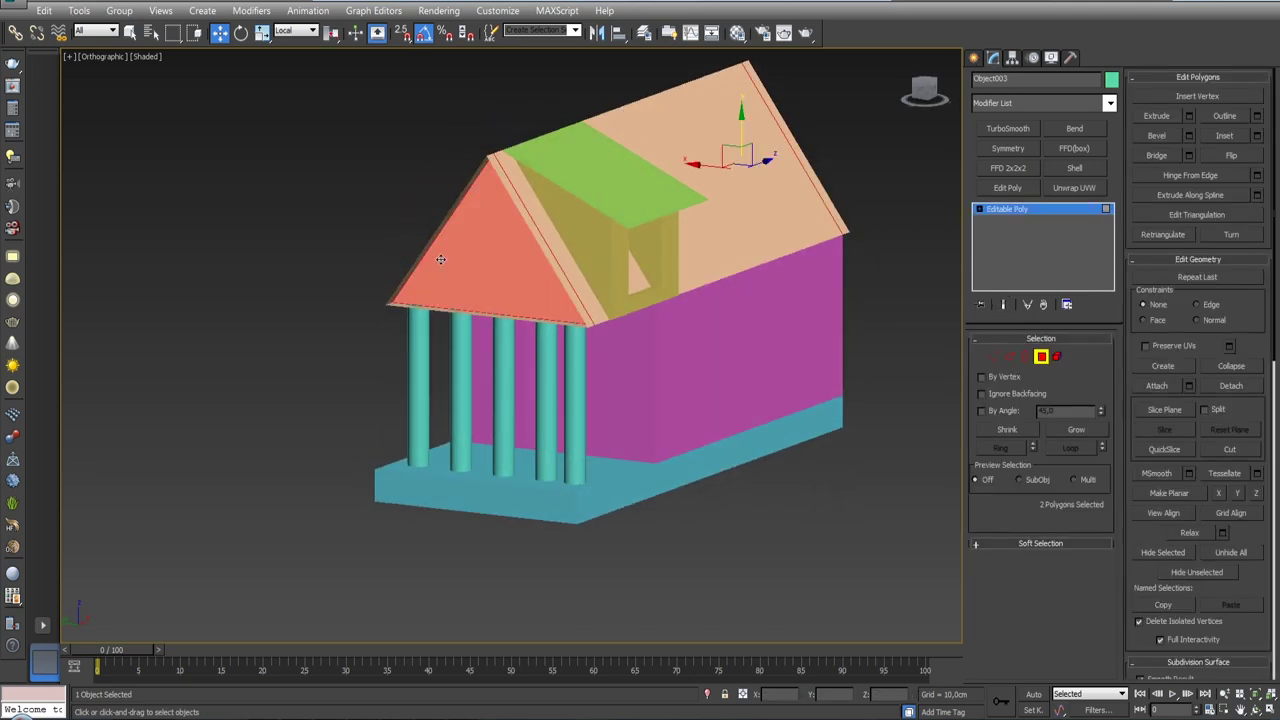
{"action": "left_click", "coordinate": [1257, 135]}
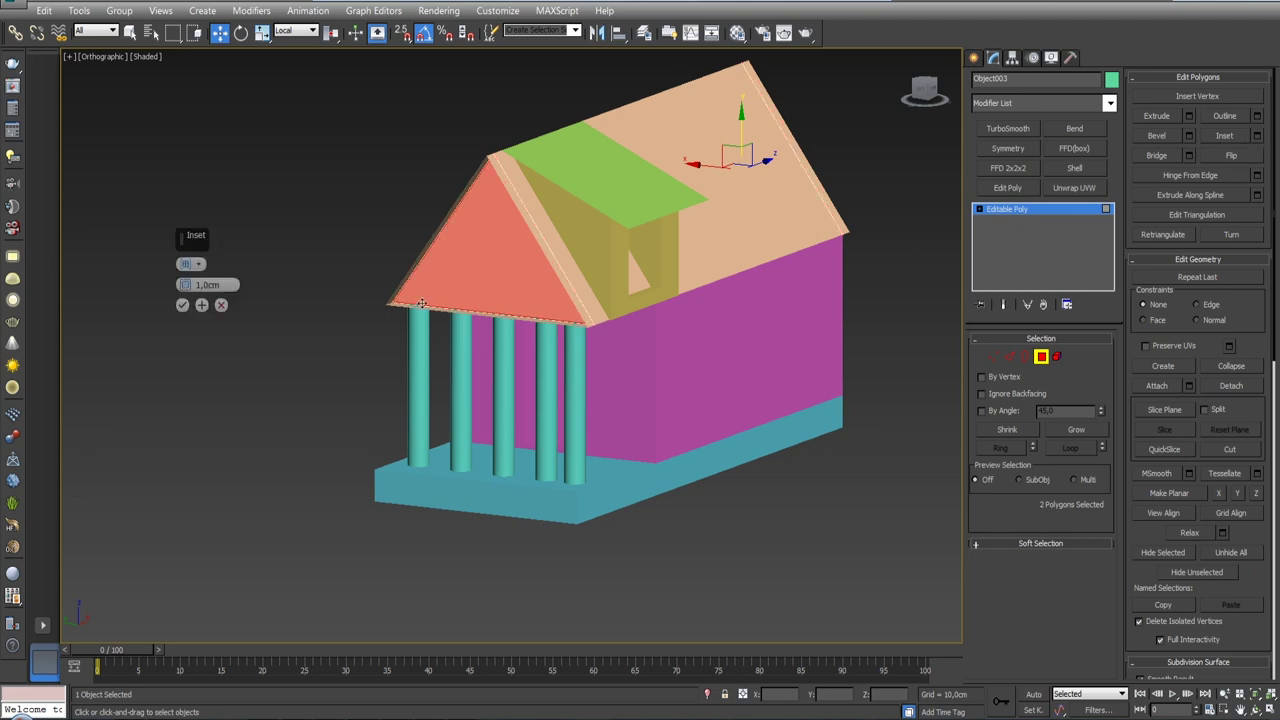
{"action": "mouse_move", "coordinate": [185, 285]}
{"action": "left_mouse_down"}
{"action": "mouse_move", "coordinate": [176, 242]}
{"action": "mouse_move", "coordinate": [180, 268]}
{"action": "left_mouse_up"}
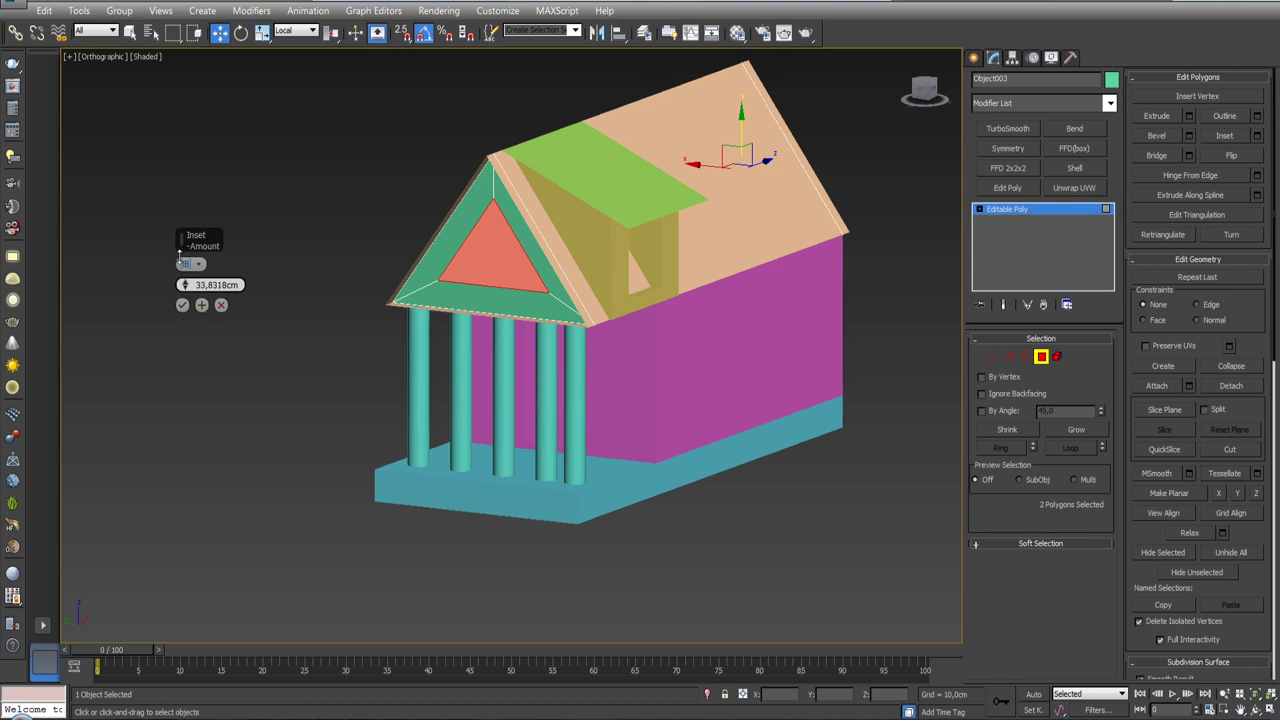
{"action": "left_click", "coordinate": [182, 305]}
- Apply the same inset to the opposite gable face
{"action": "middle_click_drag", "start_coordinate": [480, 294], "coordinate": [519, 269], "text": "alt"}
{"action": "mouse_move", "coordinate": [787, 228]}
{"action": "middle_mouse_down", "text": "alt"}
{"action": "mouse_move", "coordinate": [614, 238]}
{"action": "mouse_move", "coordinate": [668, 246]}
{"action": "mouse_move", "coordinate": [448, 326]}
{"action": "mouse_move", "coordinate": [423, 240]}
{"action": "middle_mouse_up", "text": "alt"}
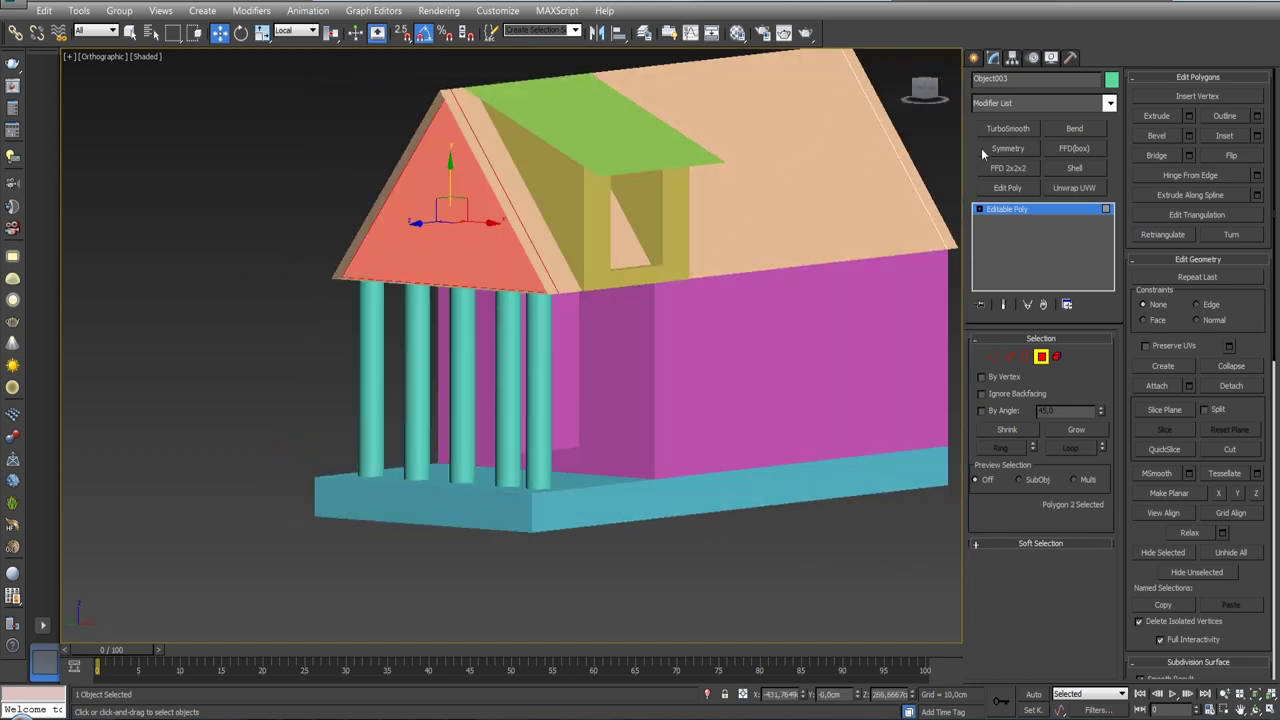
{"action": "left_click", "coordinate": [1257, 136]}
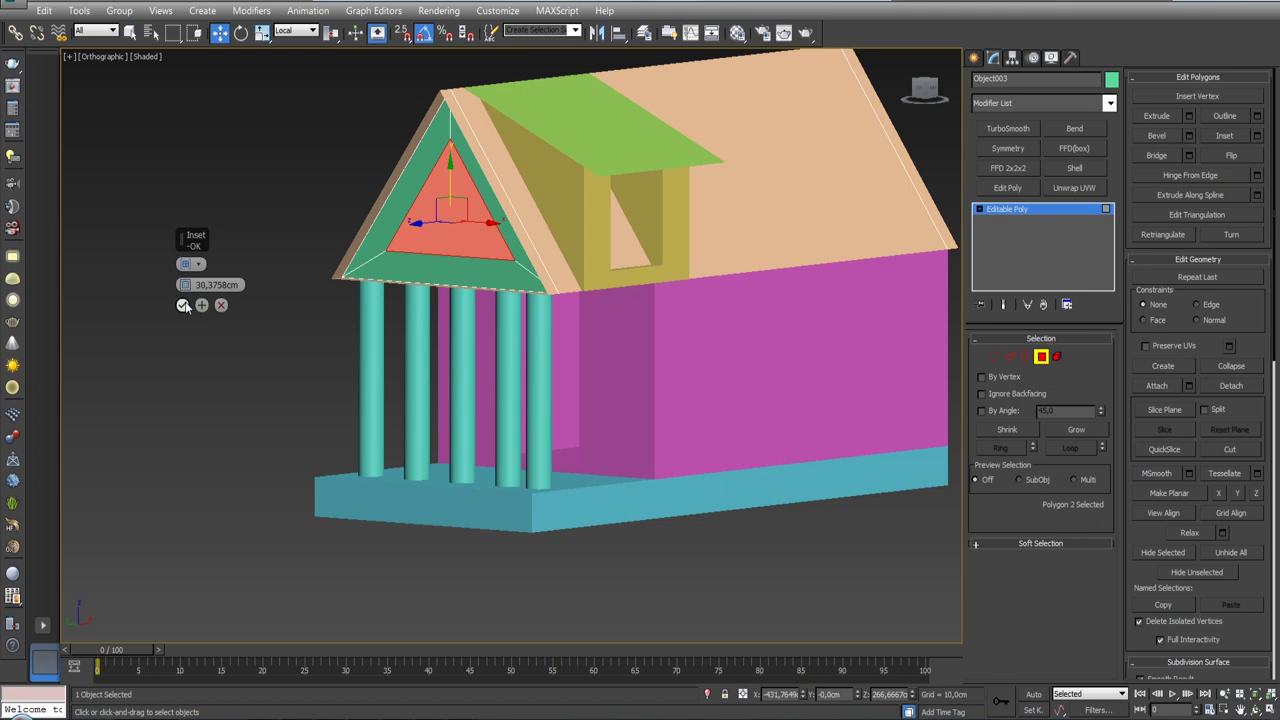
{"action": "left_click", "coordinate": [183, 305]}
{"action": "middle_click_drag", "start_coordinate": [286, 262], "coordinate": [488, 228], "text": "alt"}
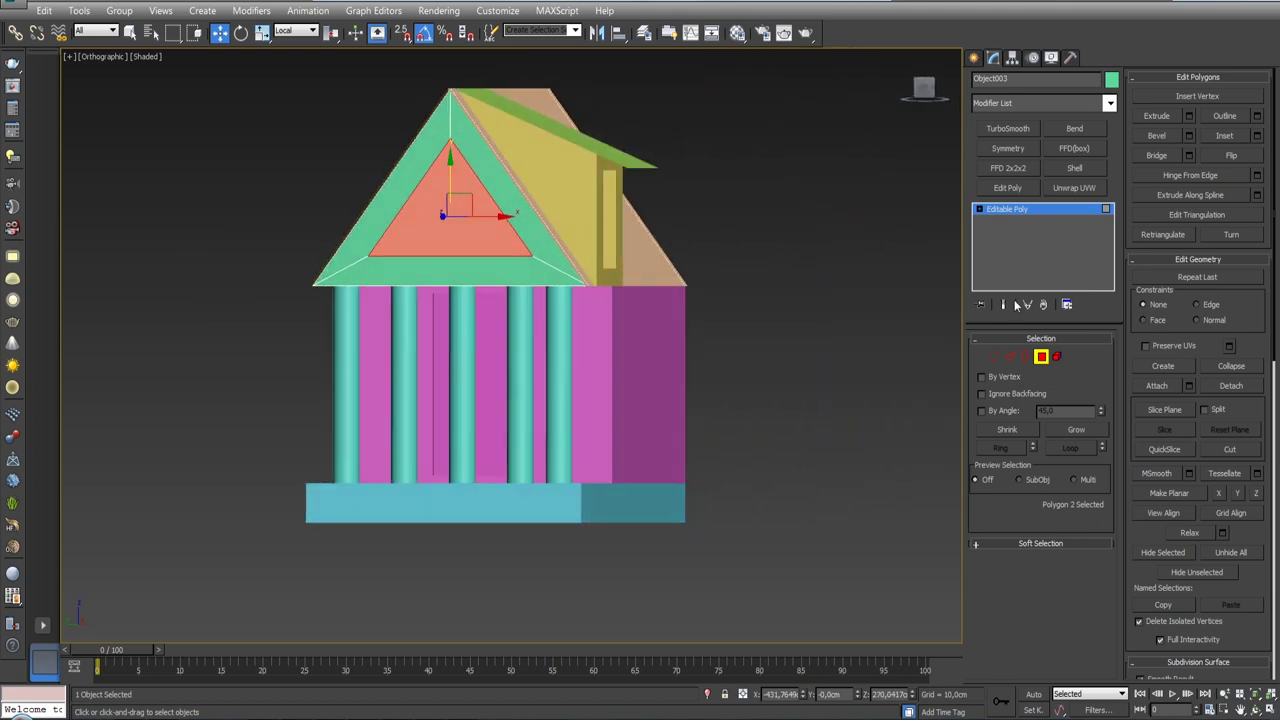
- Chamfer the inner triangle's apex vertex by 54,6719 cm into a flat top
{"action": "left_click", "coordinate": [994, 357]}
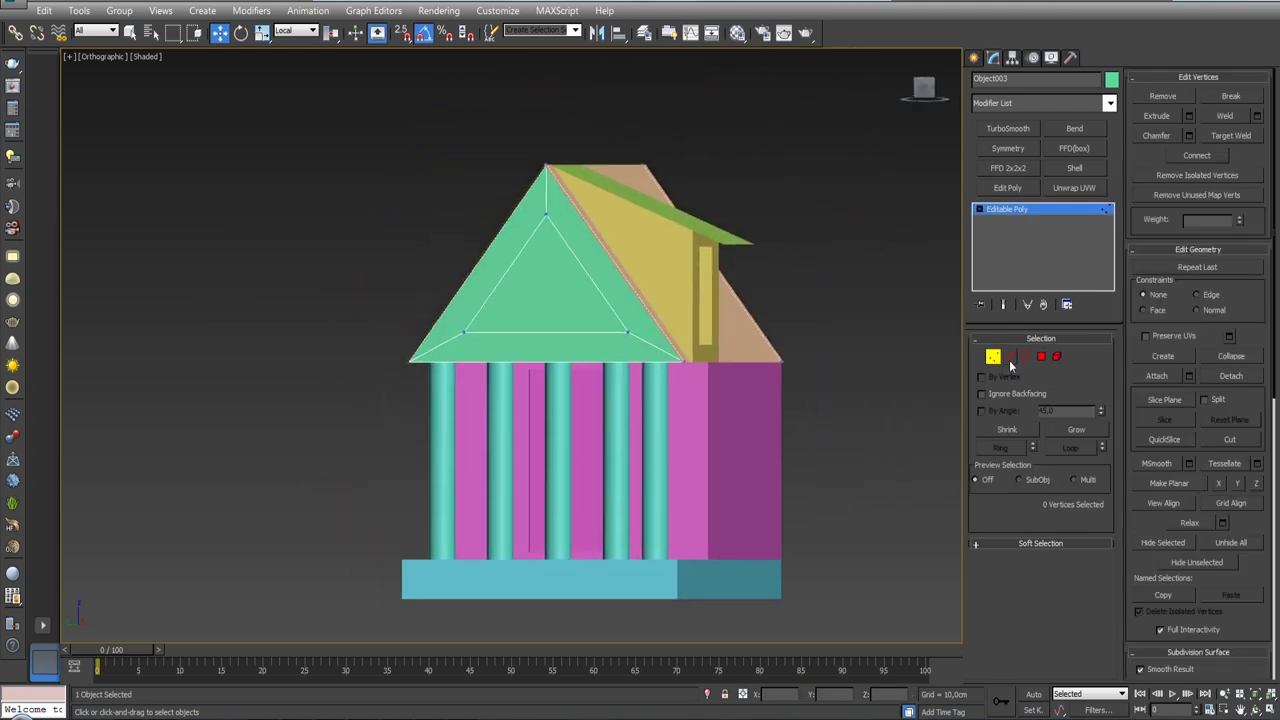
{"action": "scroll", "coordinate": [540, 266], "scroll_direction": "up", "scroll_amount": 5}
{"action": "left_click_drag", "start_coordinate": [590, 241], "coordinate": [595, 235]}
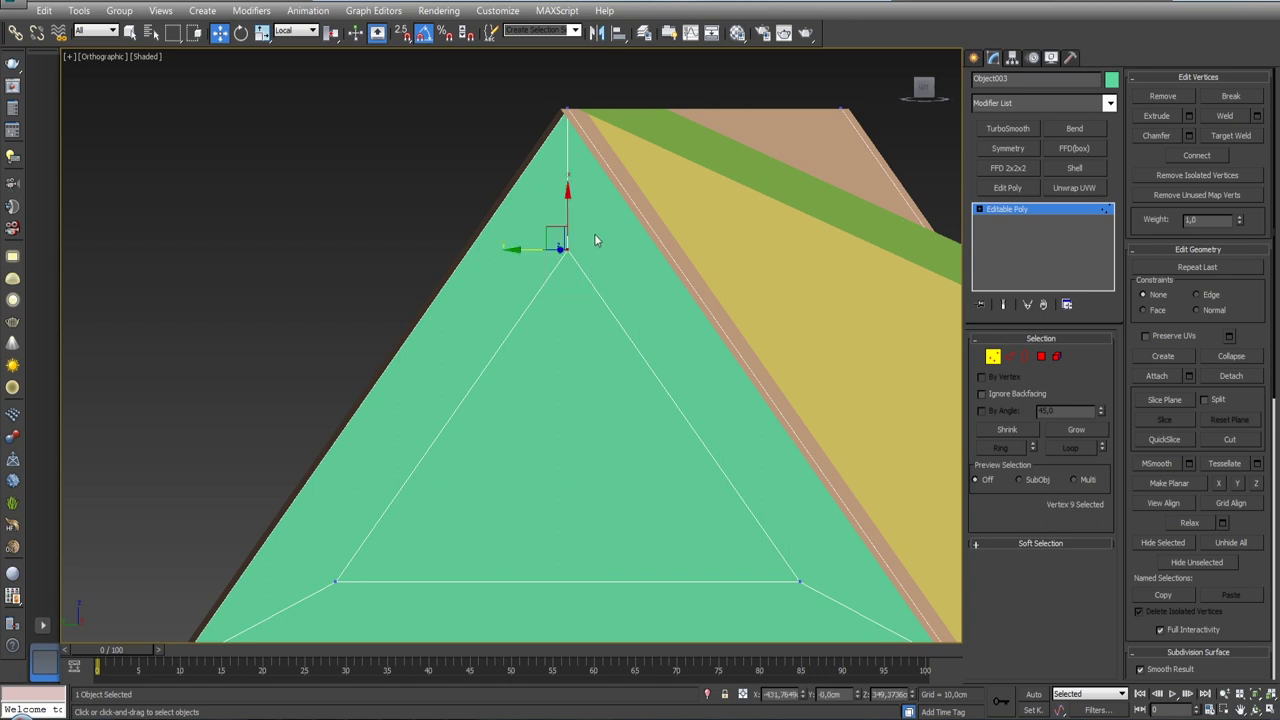
{"action": "left_click", "coordinate": [1188, 136]}
{"action": "left_click_drag", "start_coordinate": [184, 264], "coordinate": [176, 114]}
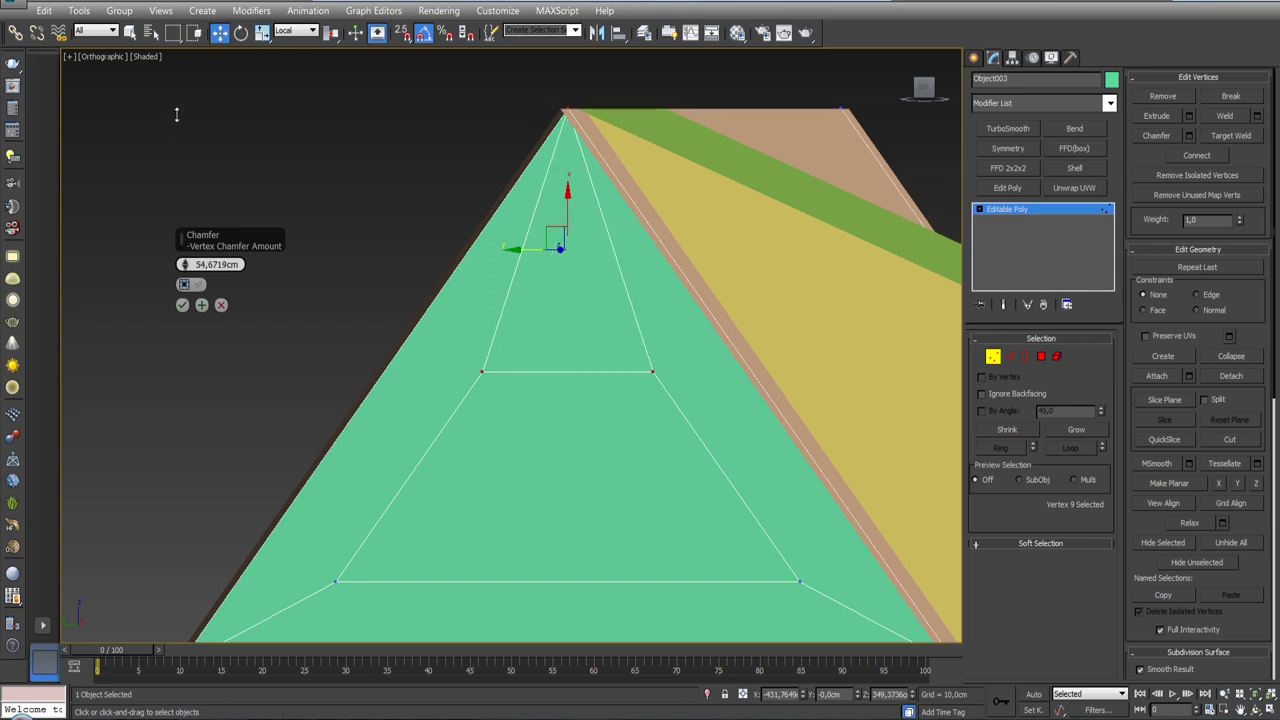
{"action": "left_click", "coordinate": [183, 305]}
- Select all 11 vertices and weld them with a low threshold
{"action": "scroll", "coordinate": [530, 297], "scroll_direction": "down", "scroll_amount": 5}
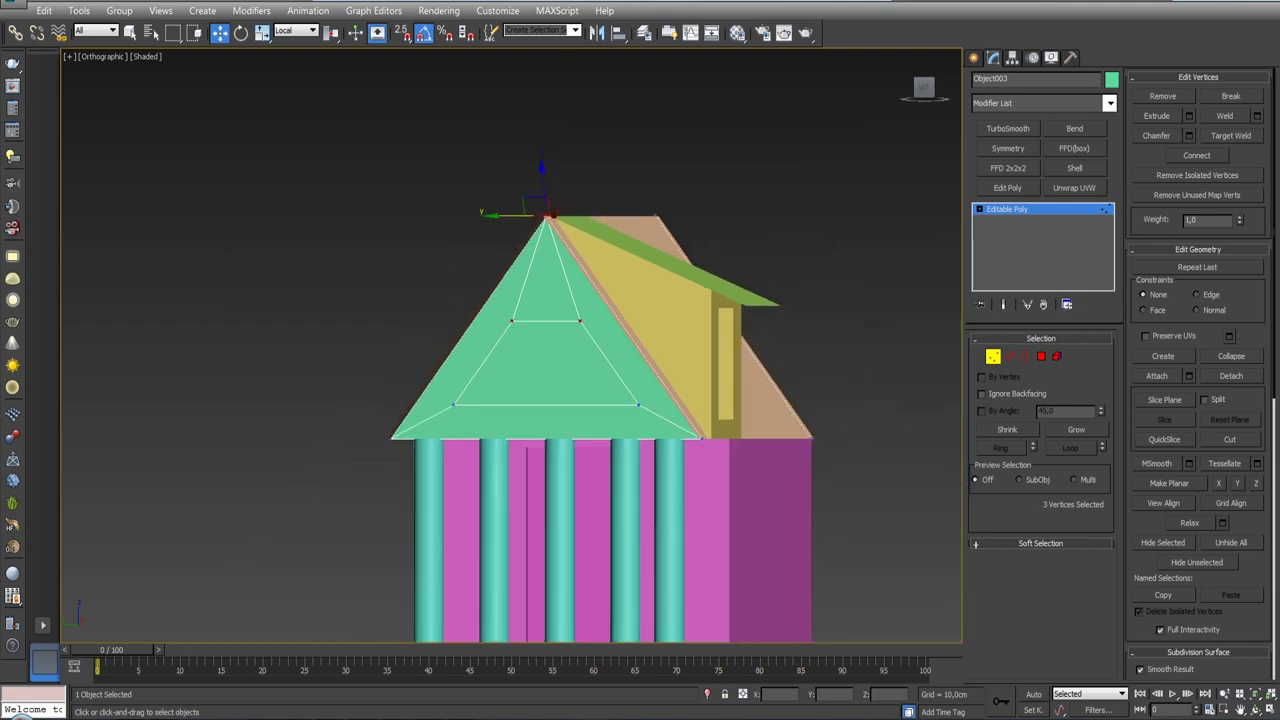
{"action": "scroll", "coordinate": [516, 368], "scroll_direction": "down", "scroll_amount": 1}
{"action": "key", "text": "ctrl+a"}
{"action": "left_click", "coordinate": [1256, 116]}
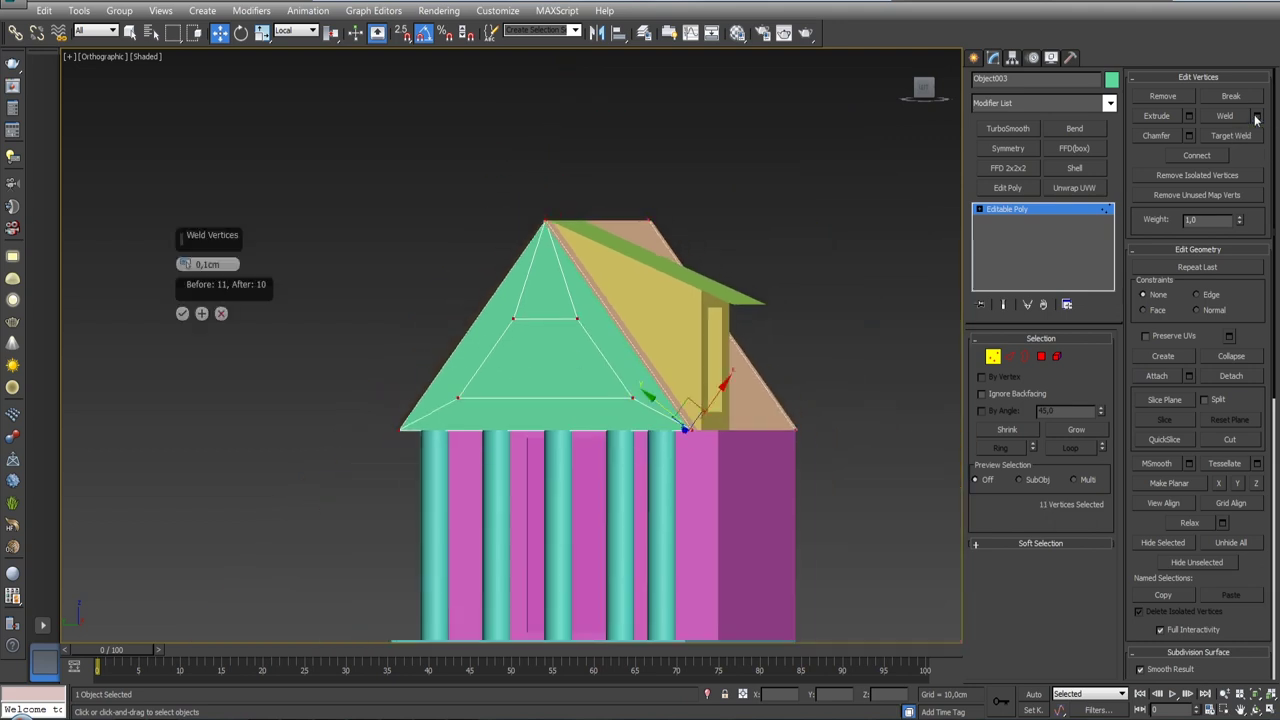
{"action": "left_click", "coordinate": [185, 269]}
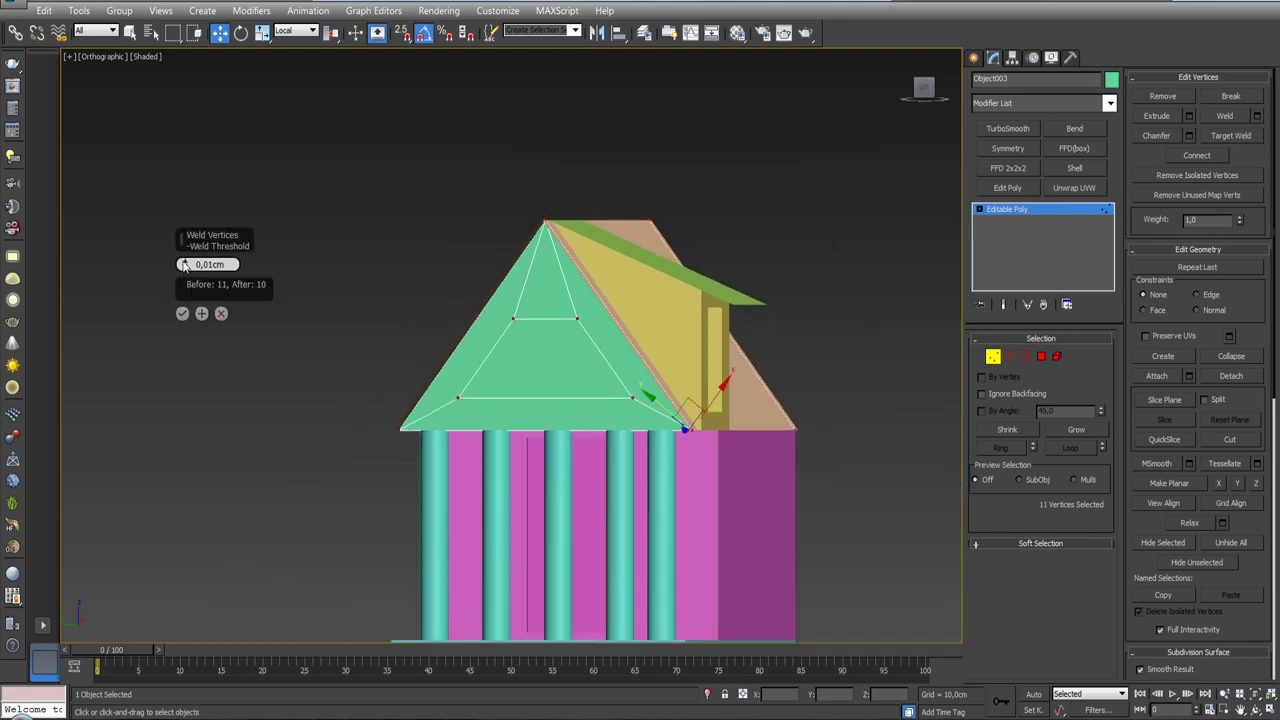
{"action": "left_click", "coordinate": [182, 316]}
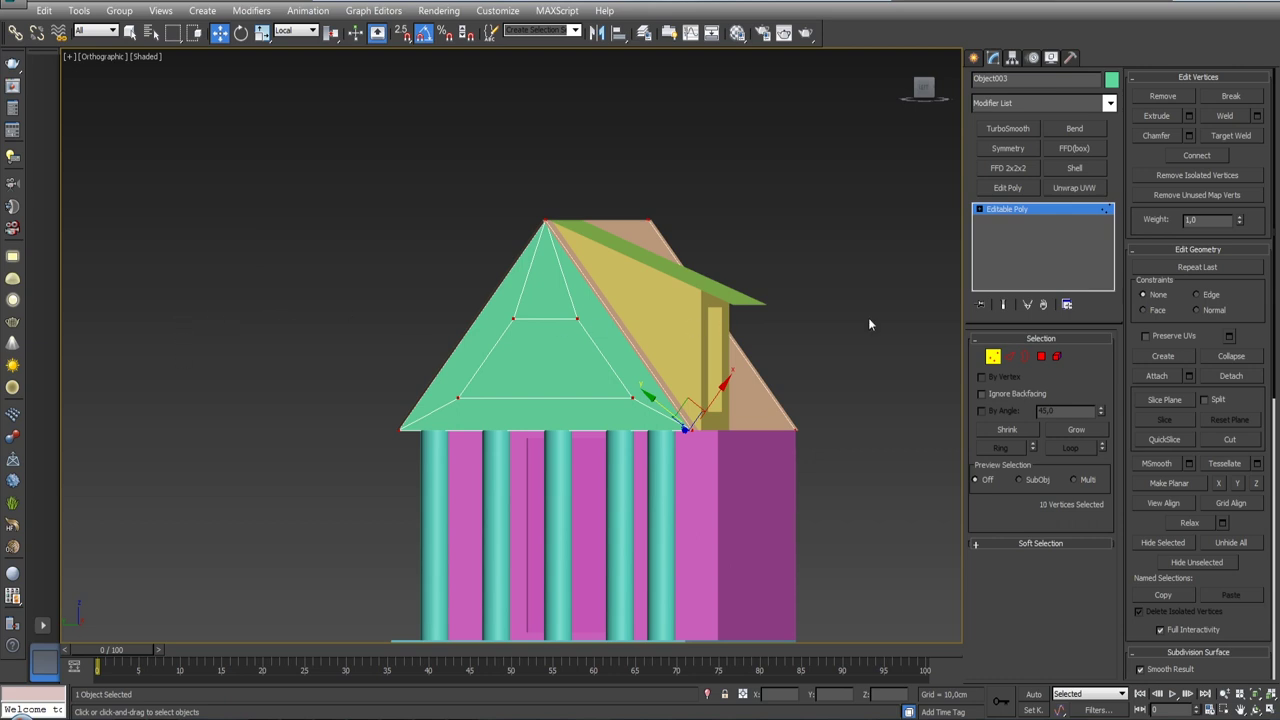
{"action": "left_click", "coordinate": [1010, 357]}
- Raise the inner shape's top edge toward the roof apex and select its lower corner vertices
{"action": "left_click", "coordinate": [538, 318]}
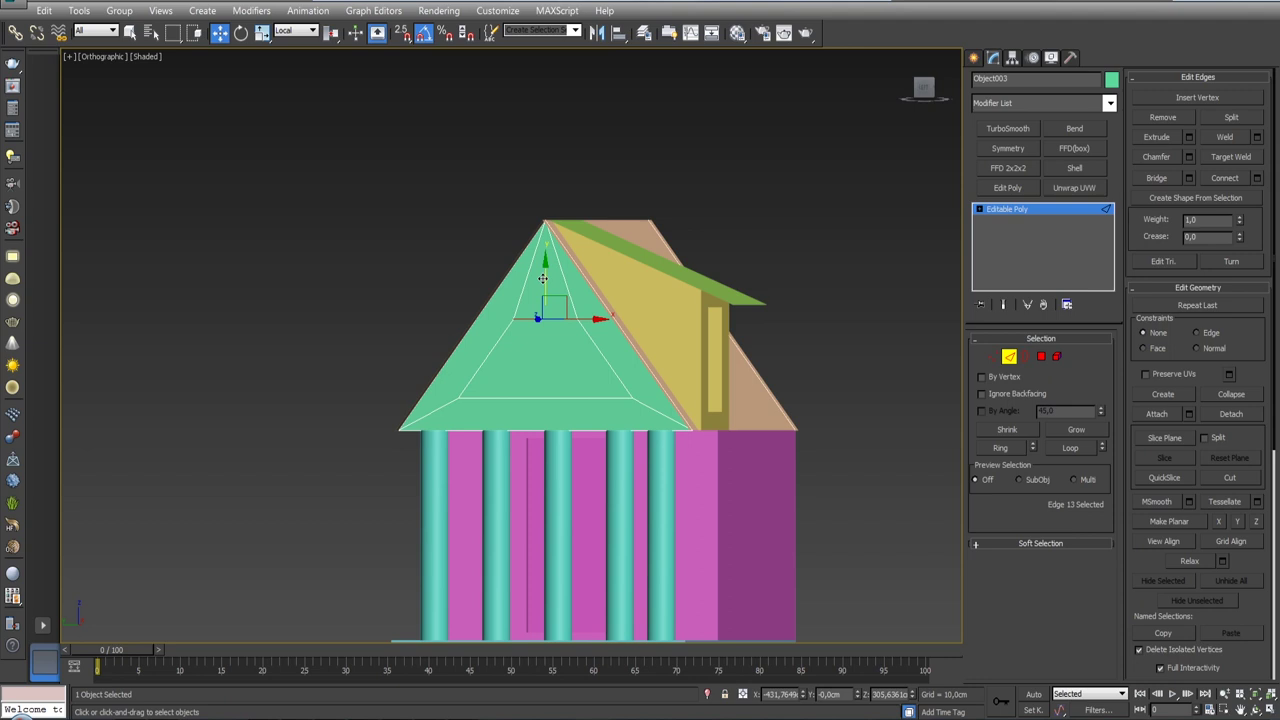
{"action": "left_click_drag", "start_coordinate": [542, 278], "coordinate": [541, 243]}
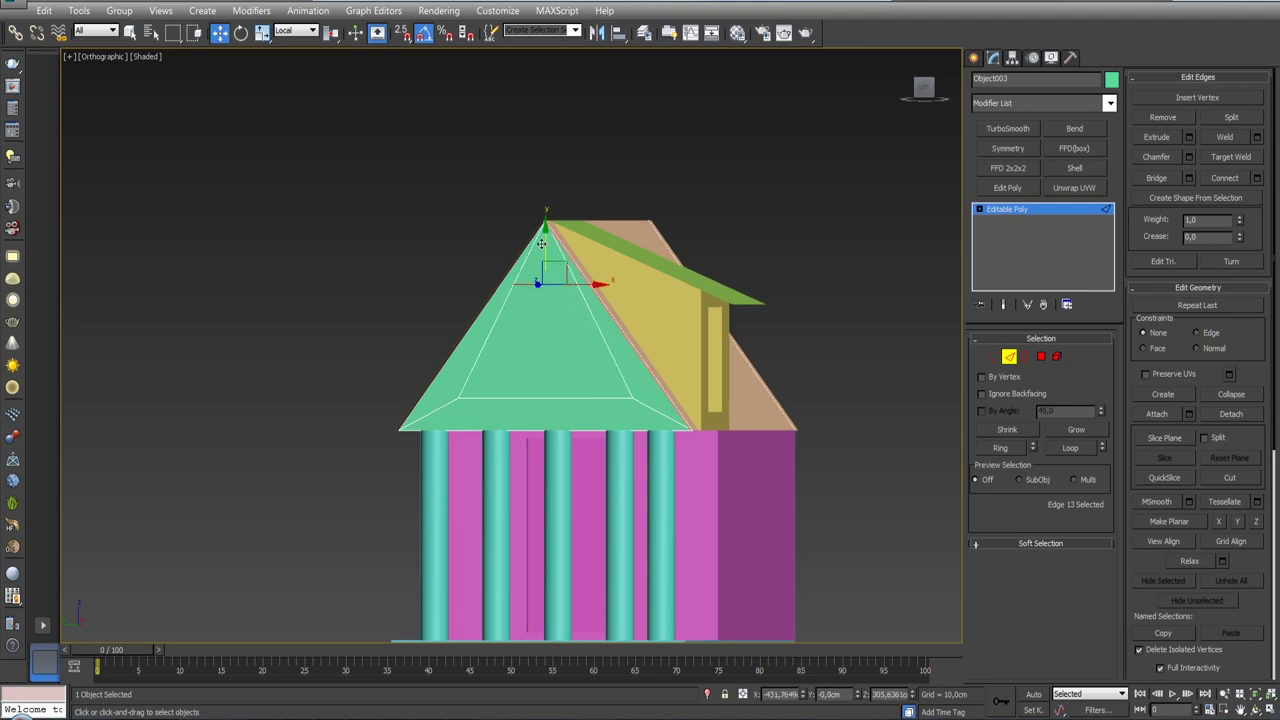
{"action": "left_click", "coordinate": [993, 357]}
{"action": "left_click", "coordinate": [638, 396]}
{"action": "left_click", "coordinate": [456, 397]}
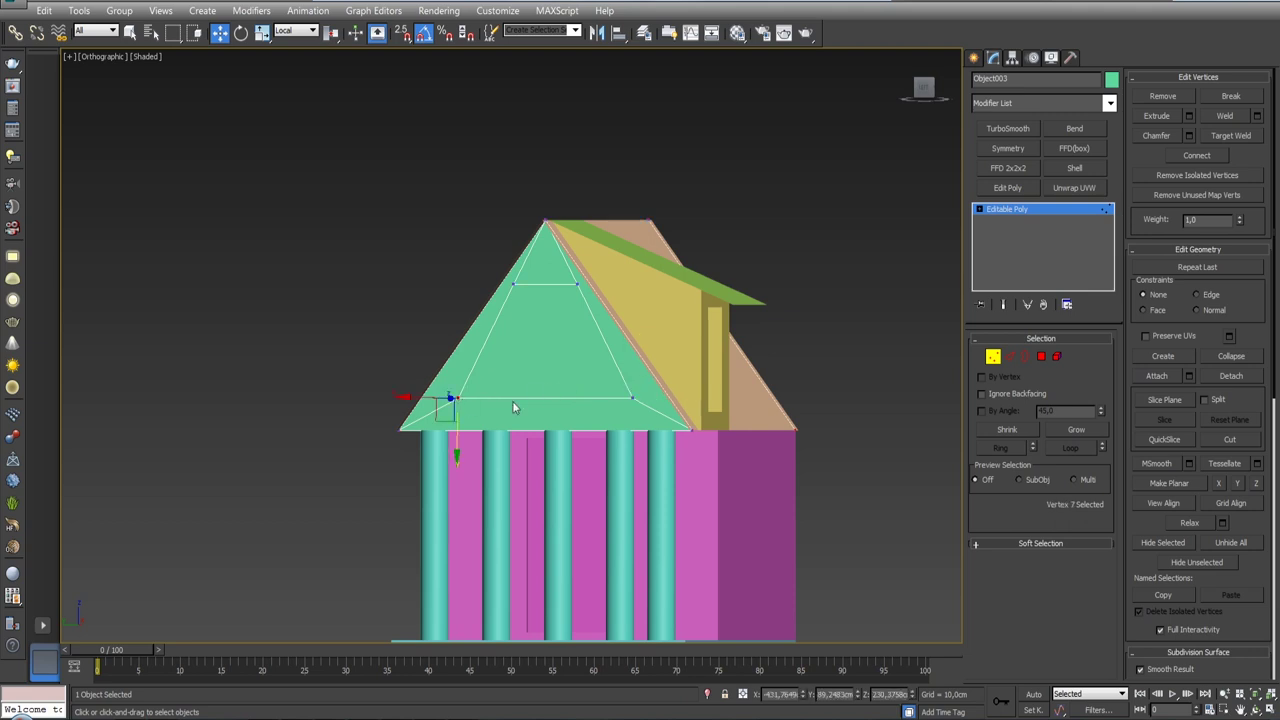
{"action": "left_click", "coordinate": [630, 398], "text": "ctrl"}
- Narrow the inner shape's bottom edge and slide it down the gable face
{"action": "left_click", "coordinate": [1009, 356]}
{"action": "left_click", "coordinate": [585, 398]}
{"action": "key", "text": "r"}
{"action": "left_click_drag", "start_coordinate": [608, 401], "coordinate": [551, 400]}
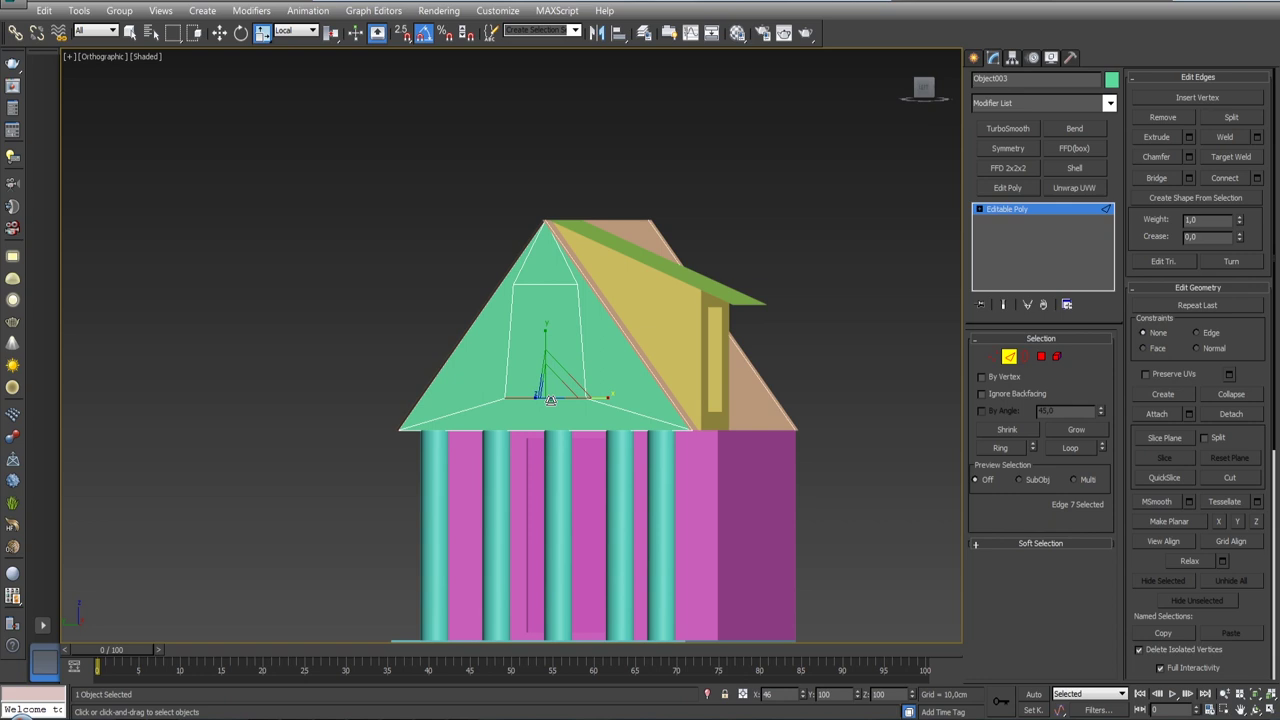
{"action": "mouse_move", "coordinate": [551, 400]}
{"action": "middle_mouse_down", "text": "alt"}
{"action": "mouse_move", "coordinate": [538, 407]}
{"action": "mouse_move", "coordinate": [546, 420]}
{"action": "middle_mouse_up", "text": "alt"}
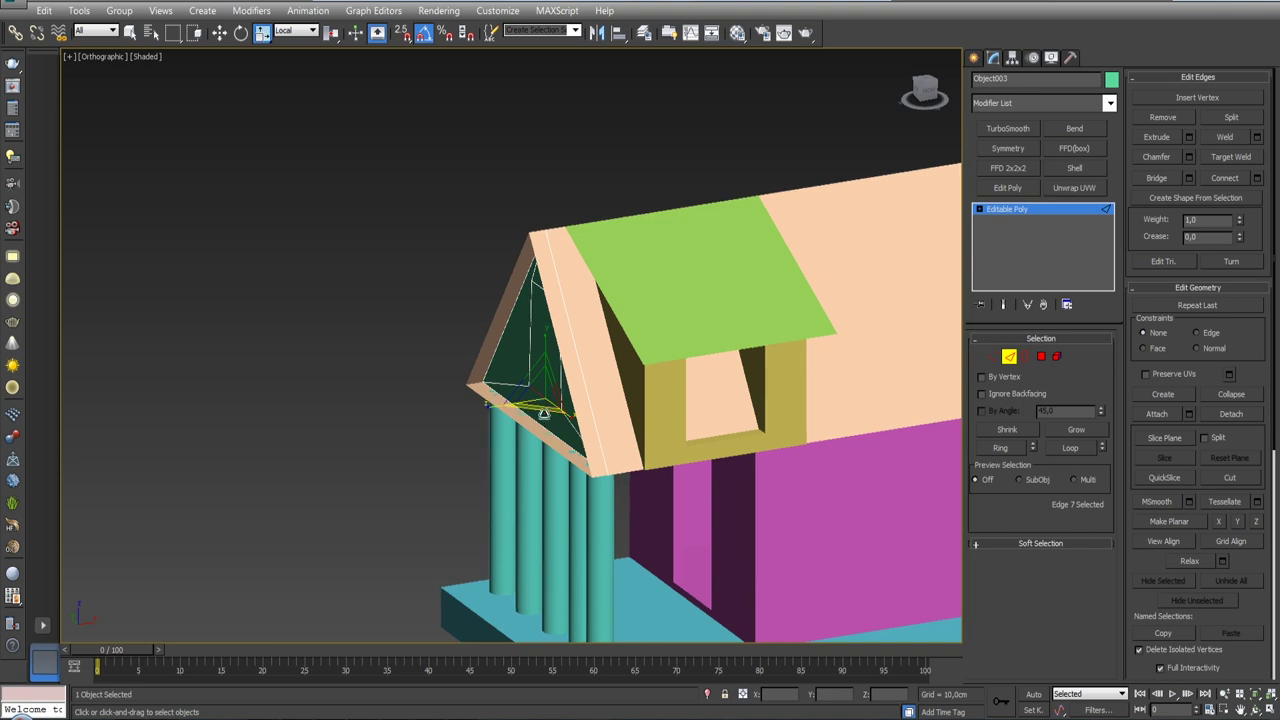
{"action": "mouse_move", "coordinate": [543, 413]}
{"action": "middle_mouse_down", "text": "alt"}
{"action": "mouse_move", "coordinate": [520, 410]}
{"action": "mouse_move", "coordinate": [543, 413]}
{"action": "mouse_move", "coordinate": [515, 428]}
{"action": "mouse_move", "coordinate": [540, 430]}
{"action": "mouse_move", "coordinate": [515, 428]}
{"action": "mouse_move", "coordinate": [563, 340]}
{"action": "middle_mouse_up", "text": "alt"}
{"action": "scroll", "coordinate": [543, 420], "scroll_direction": "up", "scroll_amount": 3}
{"action": "scroll", "coordinate": [540, 430], "scroll_direction": "down", "scroll_amount": 3}
{"action": "scroll", "coordinate": [540, 430], "scroll_direction": "up", "scroll_amount": 3}
{"action": "key", "text": "w"}
{"action": "left_click_drag", "start_coordinate": [536, 388], "coordinate": [532, 436]}
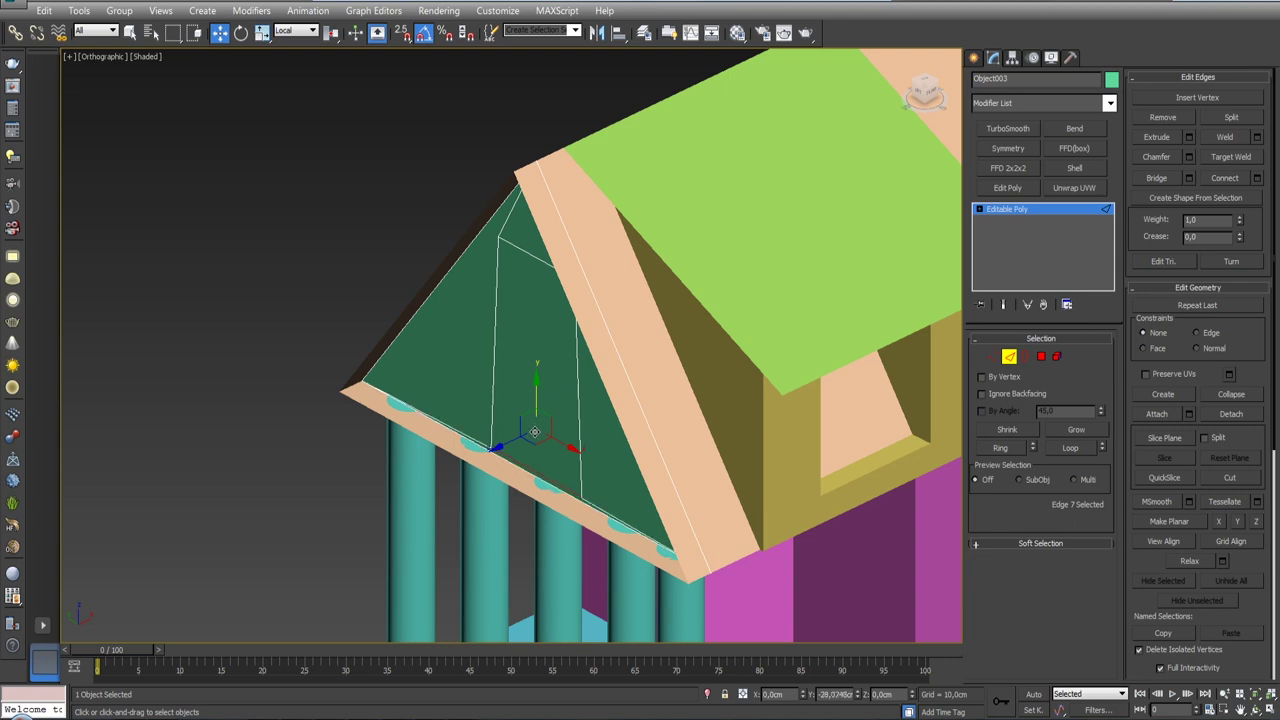
- Scale the bottom edge down to about 90 percent width
{"action": "mouse_move", "coordinate": [535, 440]}
{"action": "middle_mouse_down", "text": "alt"}
{"action": "mouse_move", "coordinate": [561, 462]}
{"action": "mouse_move", "coordinate": [526, 440]}
{"action": "middle_mouse_up", "text": "alt"}
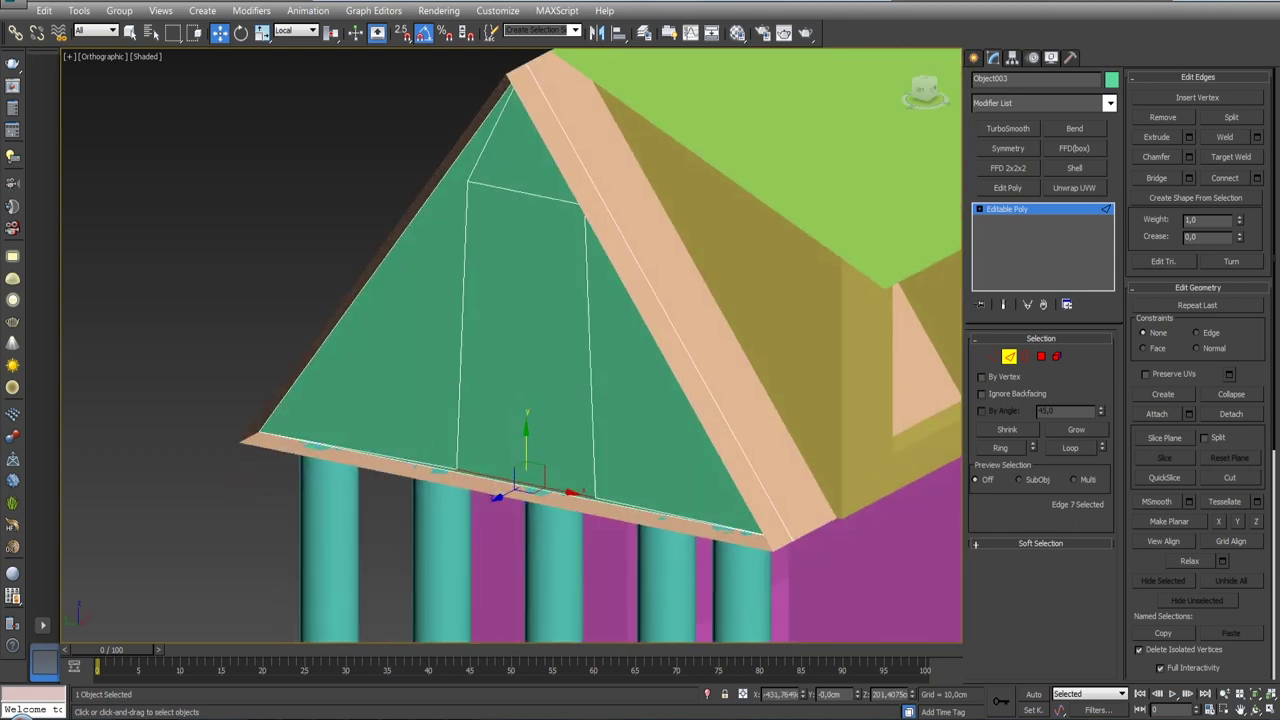
{"action": "scroll", "coordinate": [526, 438], "scroll_direction": "up", "scroll_amount": 5}
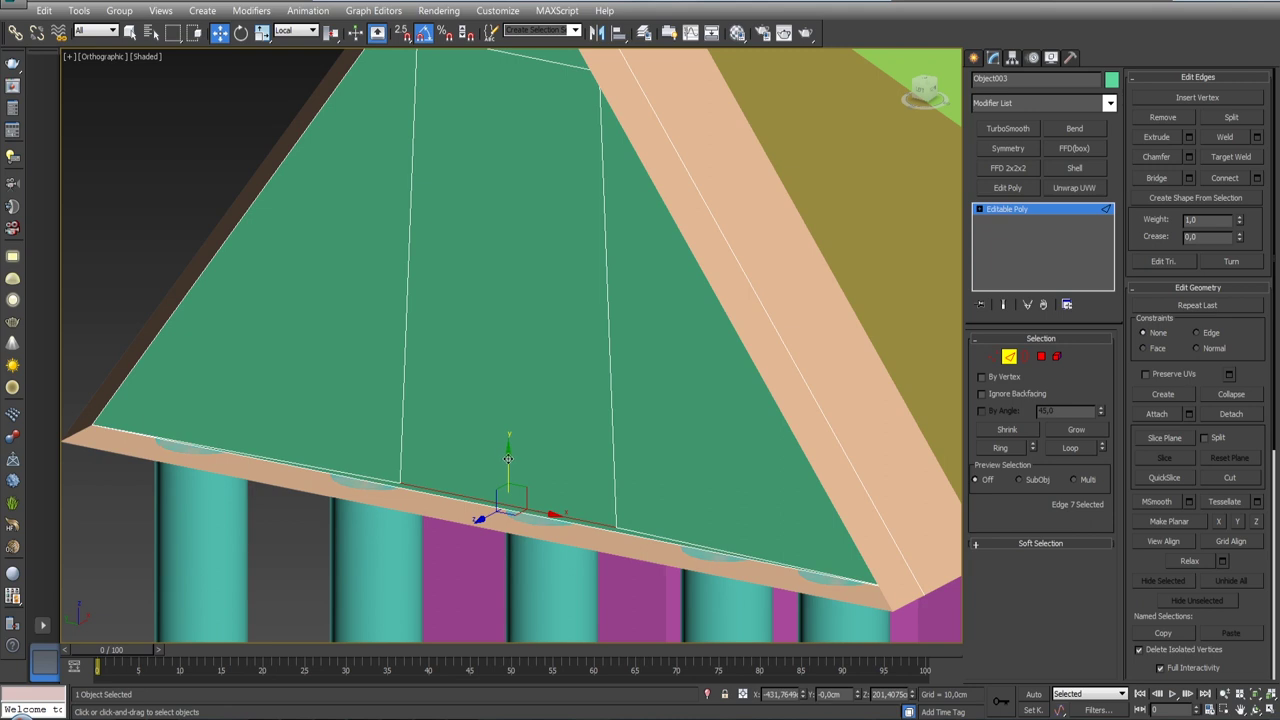
{"action": "scroll", "coordinate": [508, 459], "scroll_direction": "down", "scroll_amount": 3}
{"action": "mouse_move", "coordinate": [517, 346]}
{"action": "middle_mouse_down", "text": "alt"}
{"action": "mouse_move", "coordinate": [531, 517]}
{"action": "mouse_move", "coordinate": [600, 490]}
{"action": "middle_mouse_up", "text": "alt"}
{"action": "key", "text": "r"}
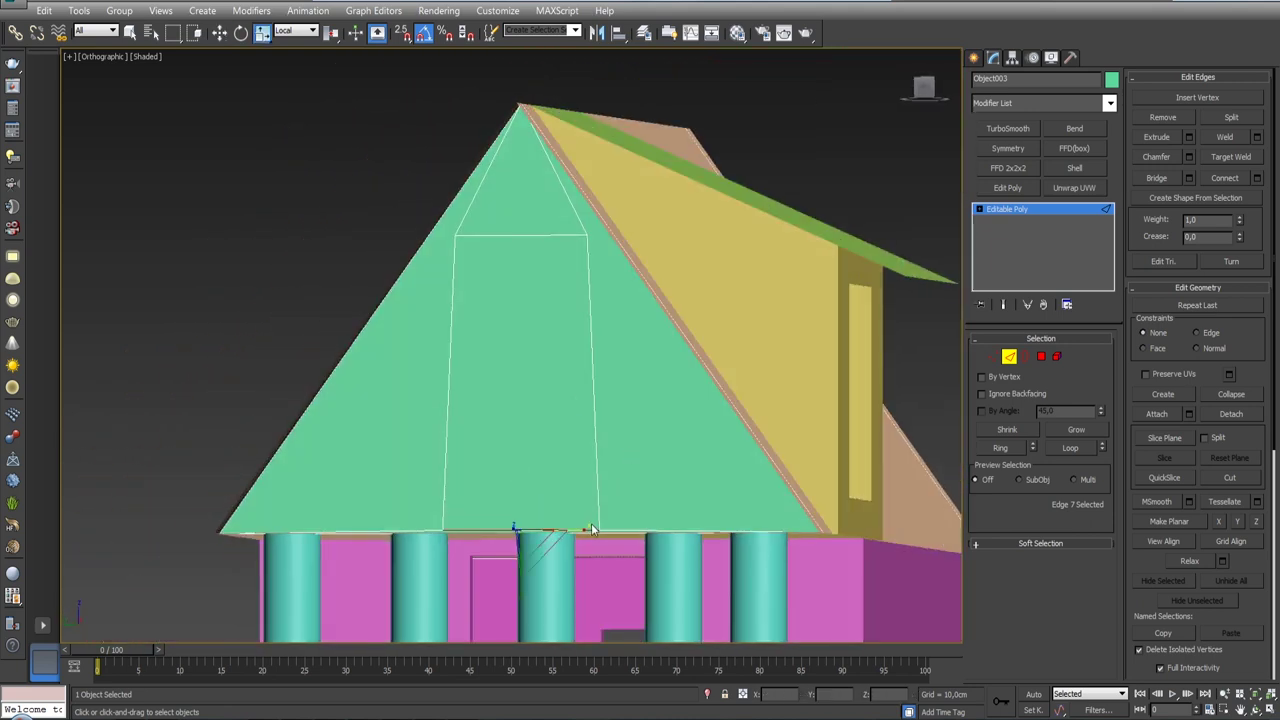
{"action": "left_click_drag", "start_coordinate": [584, 529], "coordinate": [578, 530]}
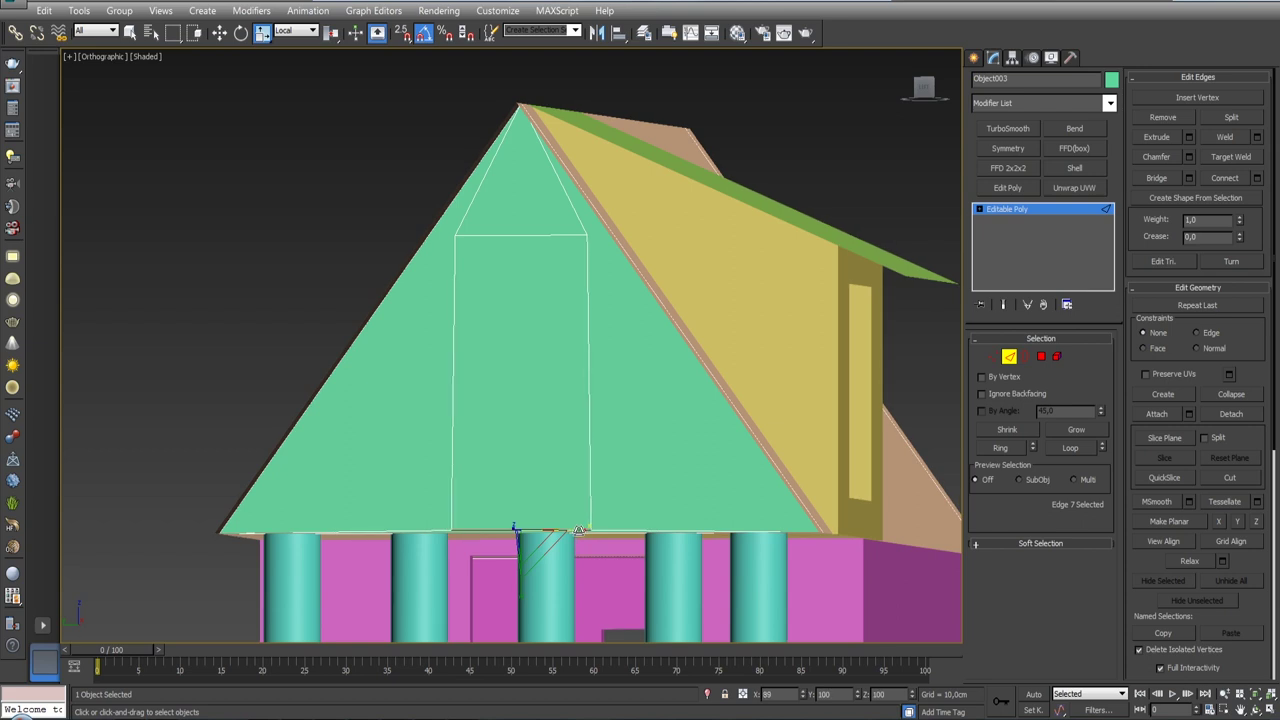
{"action": "left_click_drag", "start_coordinate": [578, 530], "coordinate": [580, 530]}
- Set the move reference coordinates to View and select the gable panel's top edge
{"action": "middle_click_drag", "start_coordinate": [610, 440], "coordinate": [581, 473], "text": "alt"}
{"action": "key", "text": "w"}
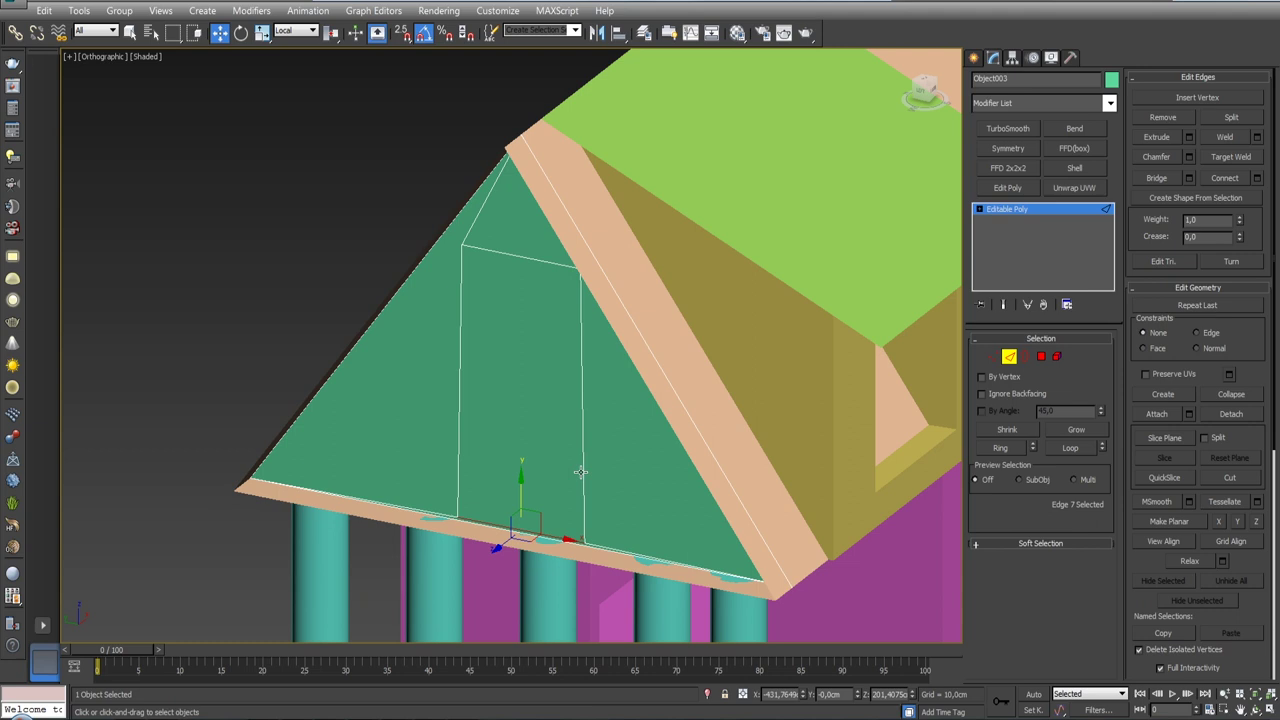
{"action": "left_click", "coordinate": [297, 31]}
{"action": "left_click", "coordinate": [296, 42]}
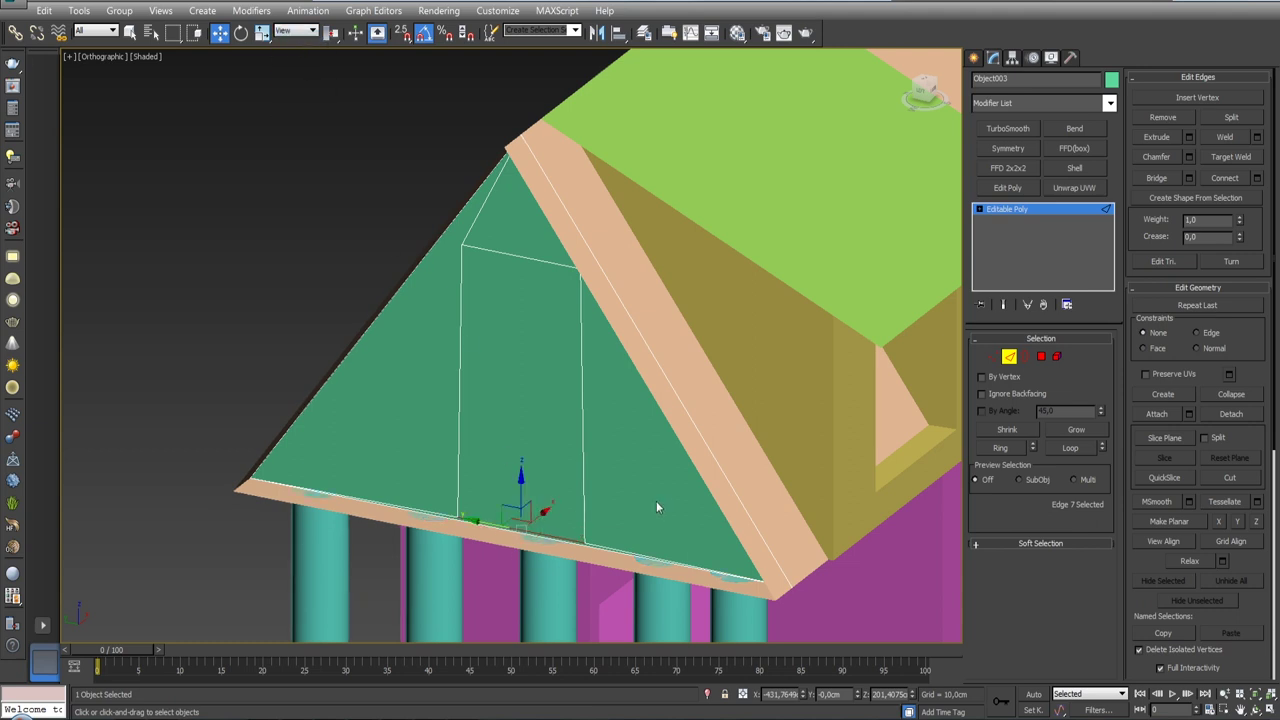
{"action": "mouse_move", "coordinate": [642, 492]}
{"action": "middle_mouse_down", "text": "alt"}
{"action": "mouse_move", "coordinate": [658, 453]}
{"action": "mouse_move", "coordinate": [675, 451]}
{"action": "mouse_move", "coordinate": [656, 490]}
{"action": "middle_mouse_up", "text": "alt"}
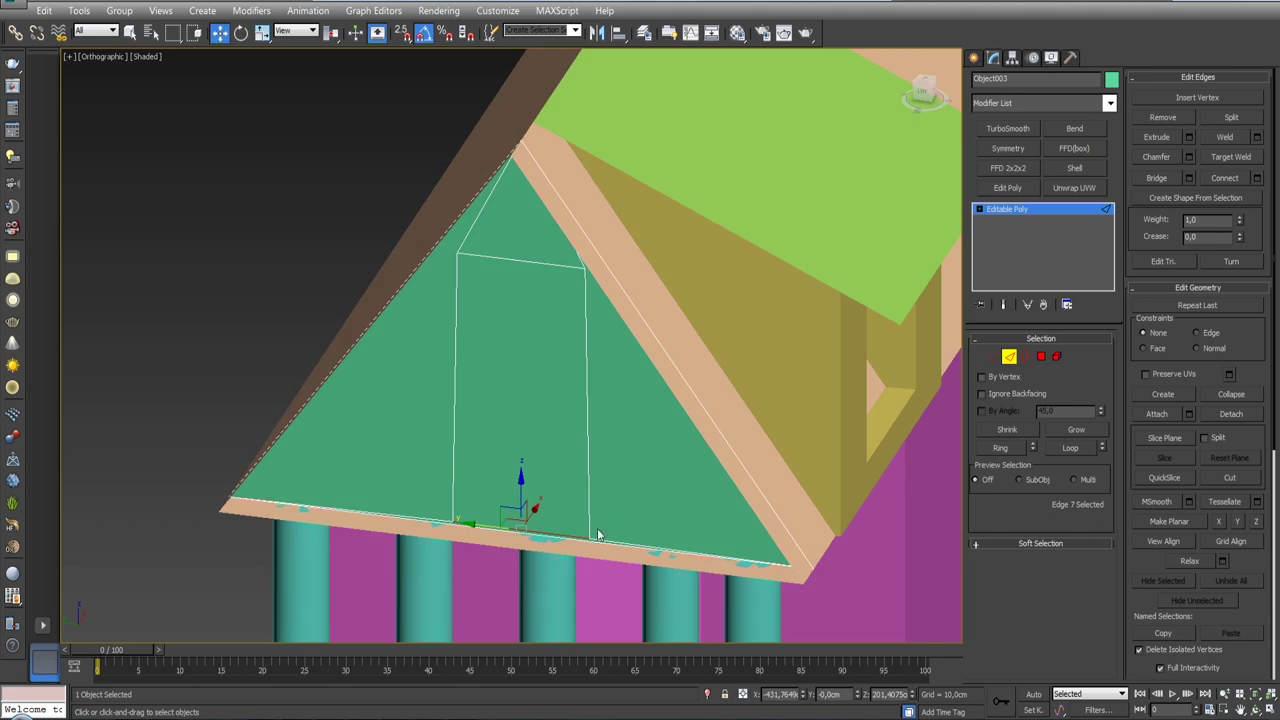
{"action": "left_click", "coordinate": [541, 263]}
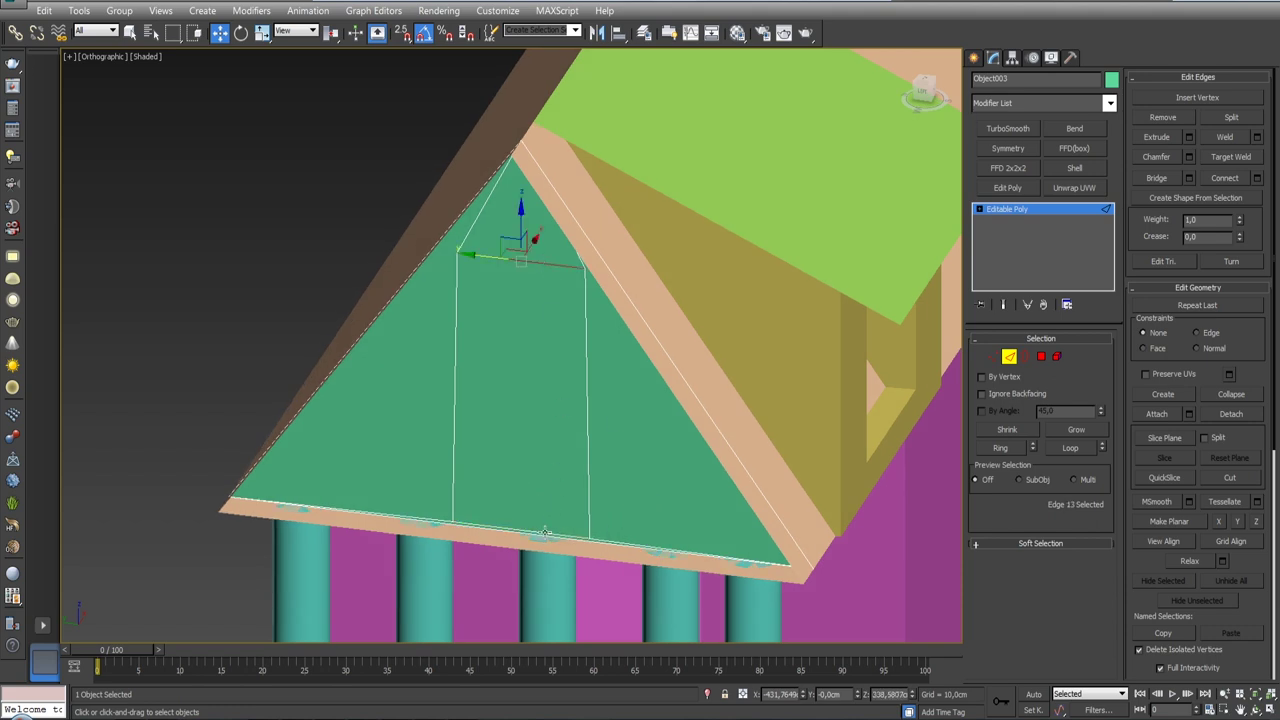
{"action": "middle_click_drag", "start_coordinate": [586, 460], "coordinate": [615, 440], "text": "alt"}
- Extrude the gable's centre polygon -20 cm inward in Polygon mode
{"action": "left_click", "coordinate": [1043, 356]}
{"action": "left_click", "coordinate": [566, 434]}
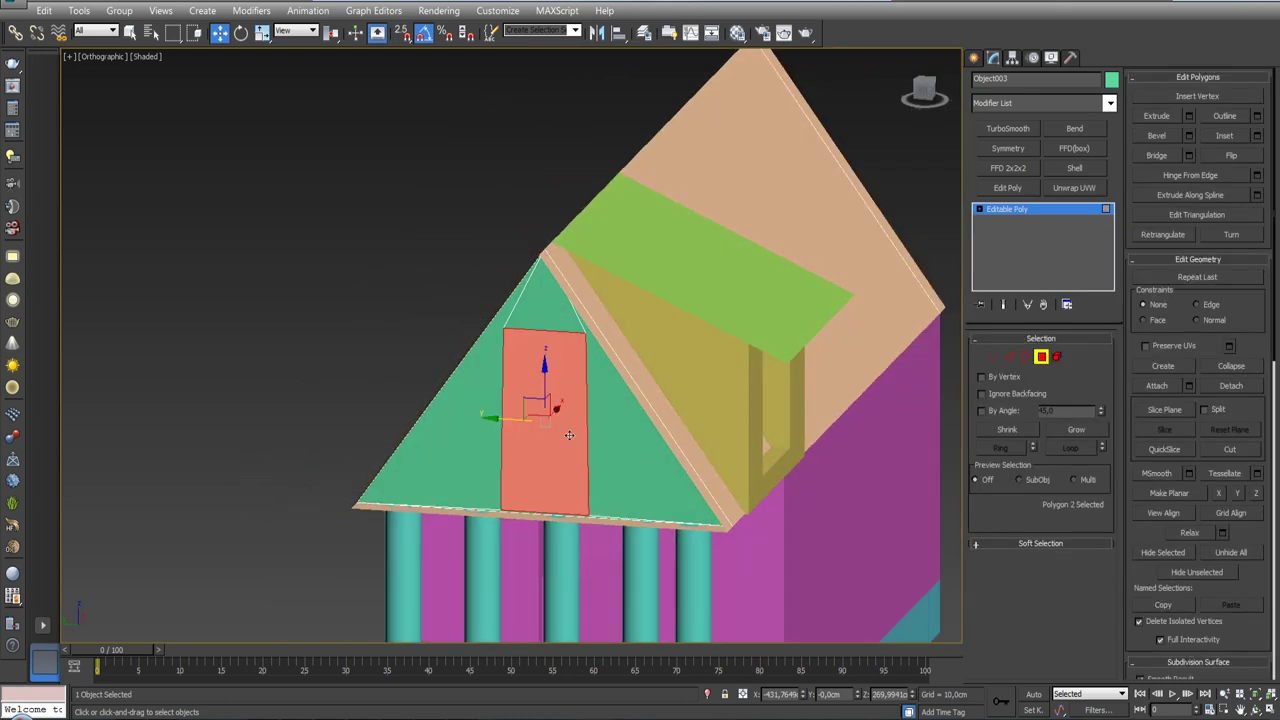
{"action": "left_click", "coordinate": [1189, 115]}
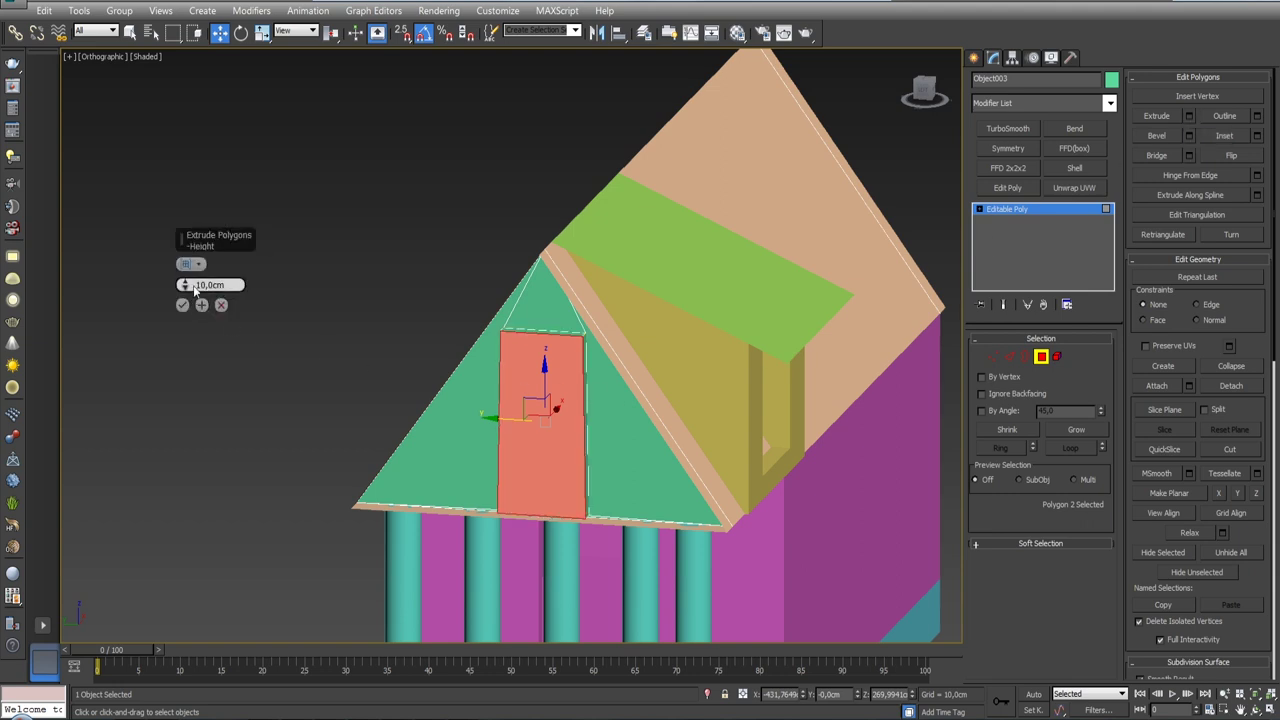
{"action": "mouse_move", "coordinate": [210, 285]}
{"action": "type", "text": "-20"}
{"action": "key", "text": "Return"}
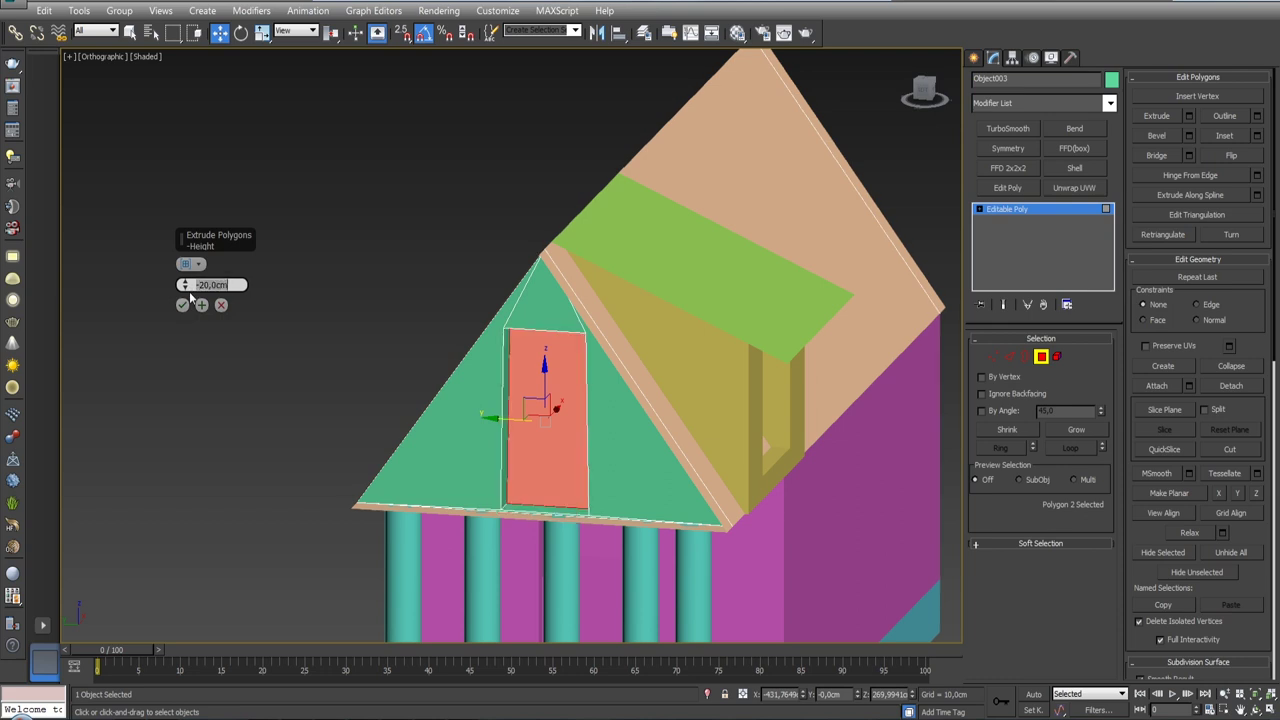
{"action": "middle_click_drag", "start_coordinate": [536, 373], "coordinate": [379, 414], "text": "alt"}
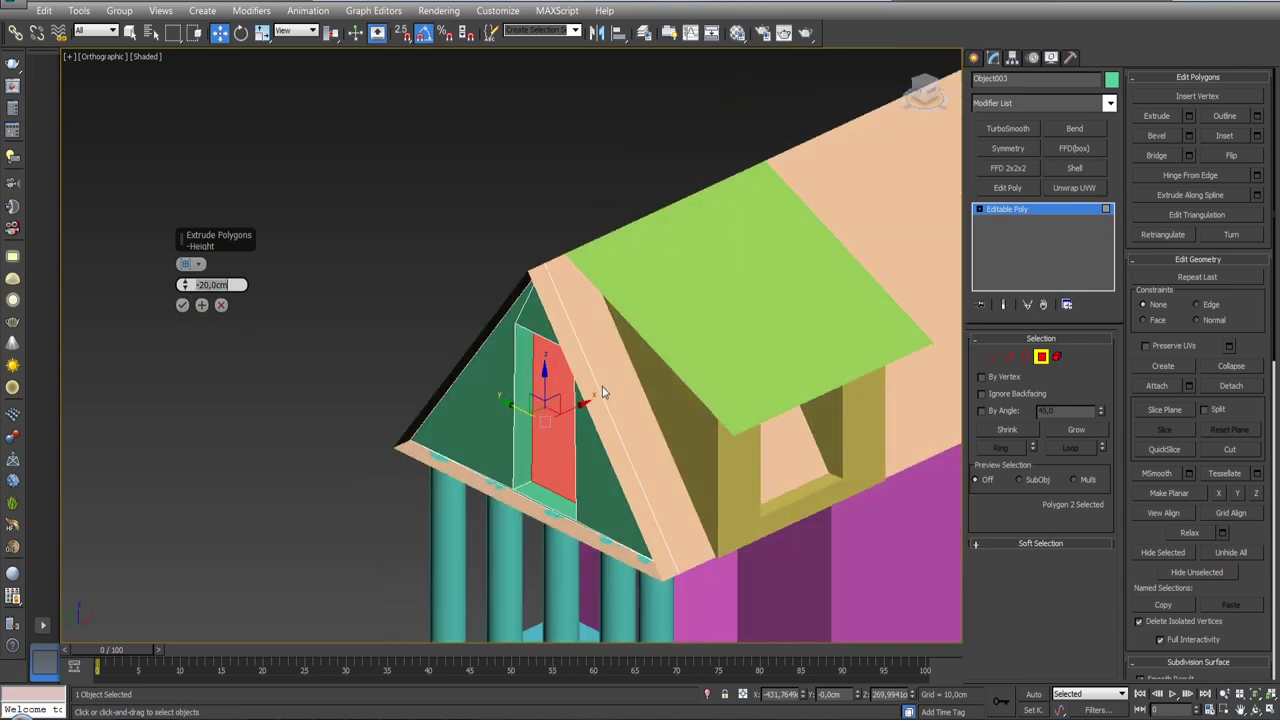
{"action": "left_click", "coordinate": [182, 305]}
- Exit Polygon mode and recentre the view on the whole house
{"action": "mouse_move", "coordinate": [182, 307]}
{"action": "middle_mouse_down", "text": "alt"}
{"action": "mouse_move", "coordinate": [609, 400]}
{"action": "mouse_move", "coordinate": [604, 391]}
{"action": "middle_mouse_up", "text": "alt"}
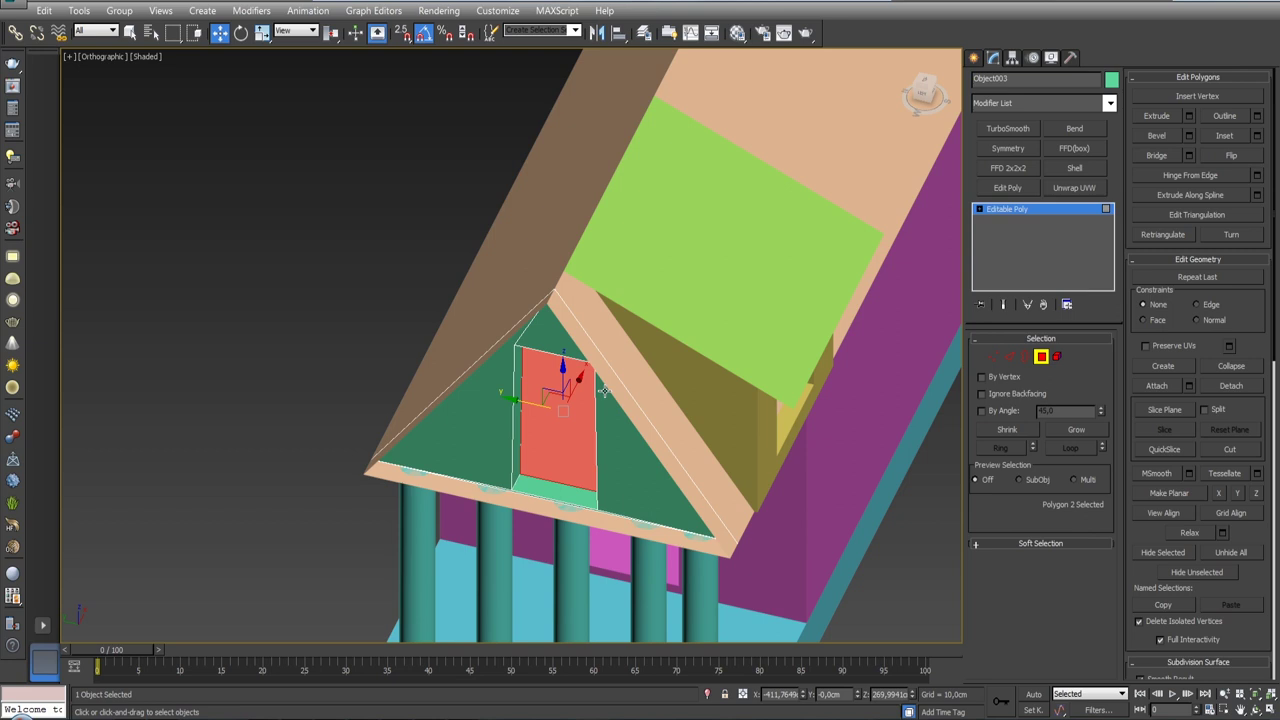
{"action": "mouse_move", "coordinate": [643, 336]}
{"action": "middle_mouse_down", "text": "alt"}
{"action": "mouse_move", "coordinate": [674, 360]}
{"action": "mouse_move", "coordinate": [653, 320]}
{"action": "mouse_move", "coordinate": [726, 300]}
{"action": "mouse_move", "coordinate": [613, 363]}
{"action": "middle_mouse_up", "text": "alt"}
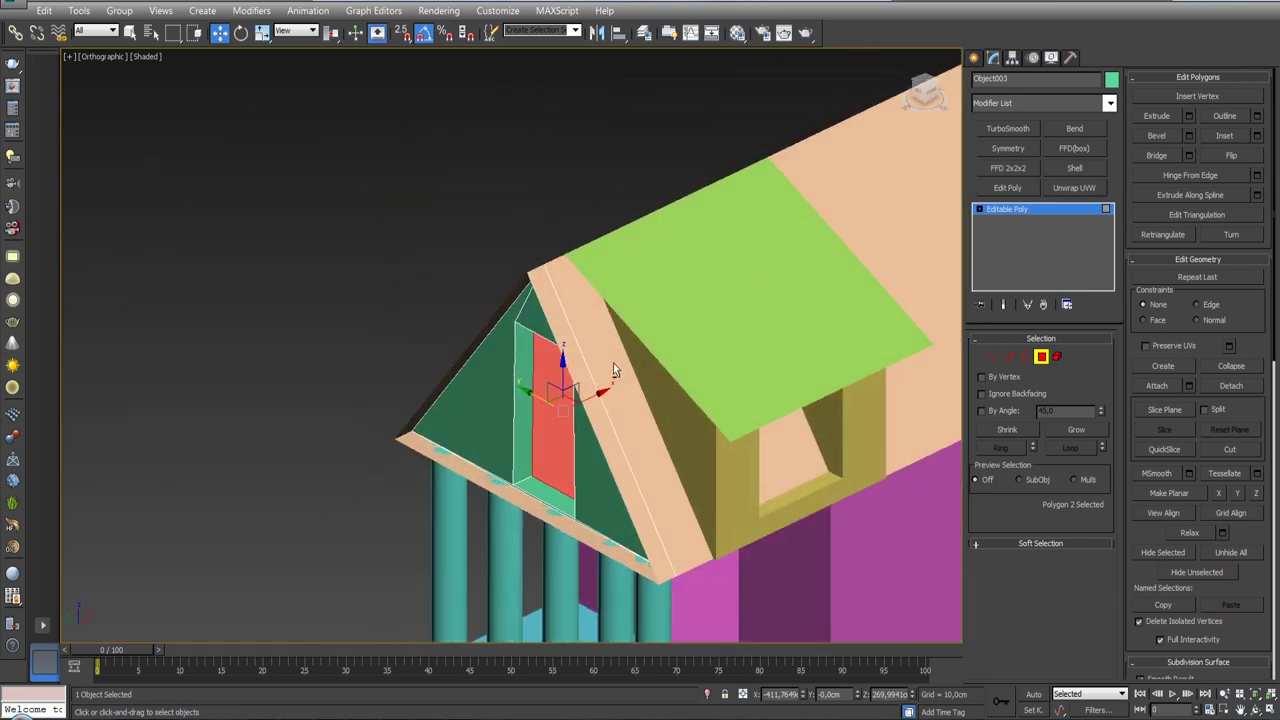
{"action": "left_click", "coordinate": [1041, 357]}
{"action": "scroll", "coordinate": [850, 300], "scroll_direction": "down", "scroll_amount": 5}
{"action": "mouse_move", "coordinate": [850, 300]}
{"action": "middle_mouse_down", "text": "alt"}
{"action": "mouse_move", "coordinate": [800, 320]}
{"action": "mouse_move", "coordinate": [463, 320]}
{"action": "mouse_move", "coordinate": [640, 215]}
{"action": "mouse_move", "coordinate": [555, 331]}
{"action": "middle_mouse_up", "text": "alt"}
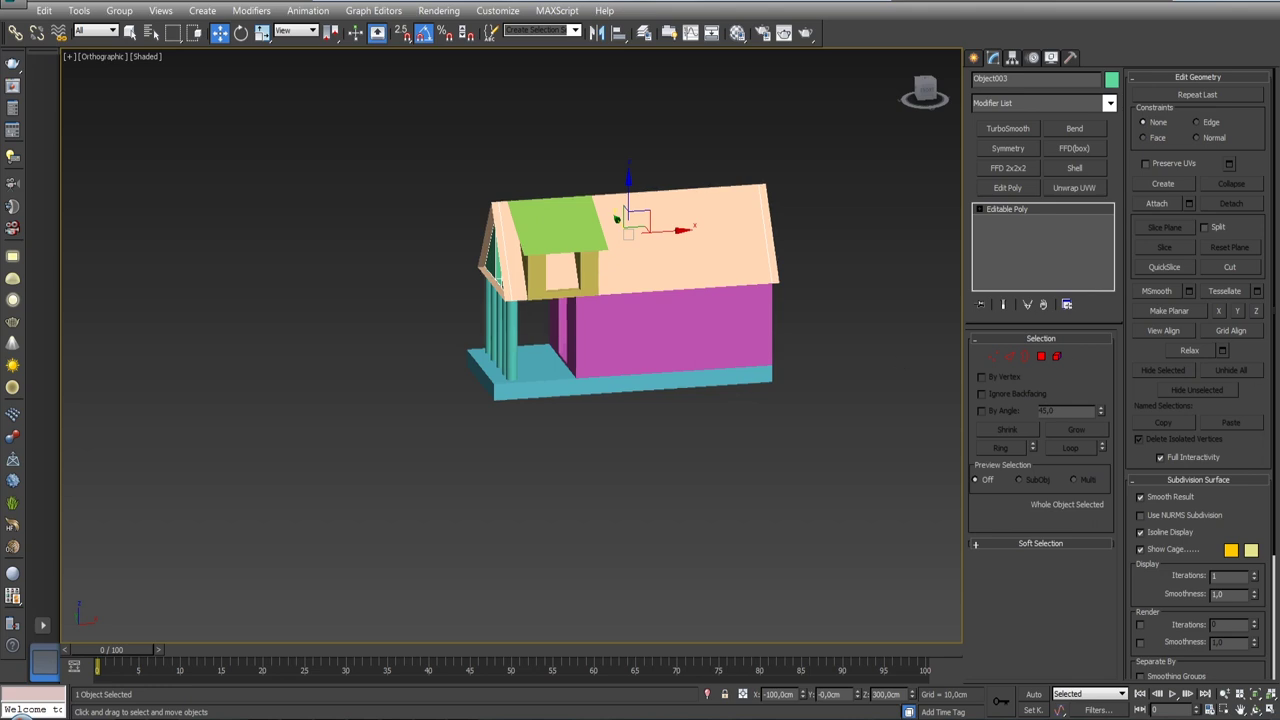
- Select Box001 and pick its vertical wall edges in Edge mode
{"action": "mouse_move", "coordinate": [722, 362]}
{"action": "middle_mouse_down", "text": "alt"}
{"action": "mouse_move", "coordinate": [669, 331]}
{"action": "mouse_move", "coordinate": [717, 331]}
{"action": "mouse_move", "coordinate": [697, 331]}
{"action": "middle_mouse_up", "text": "alt"}
{"action": "left_click", "coordinate": [700, 330]}
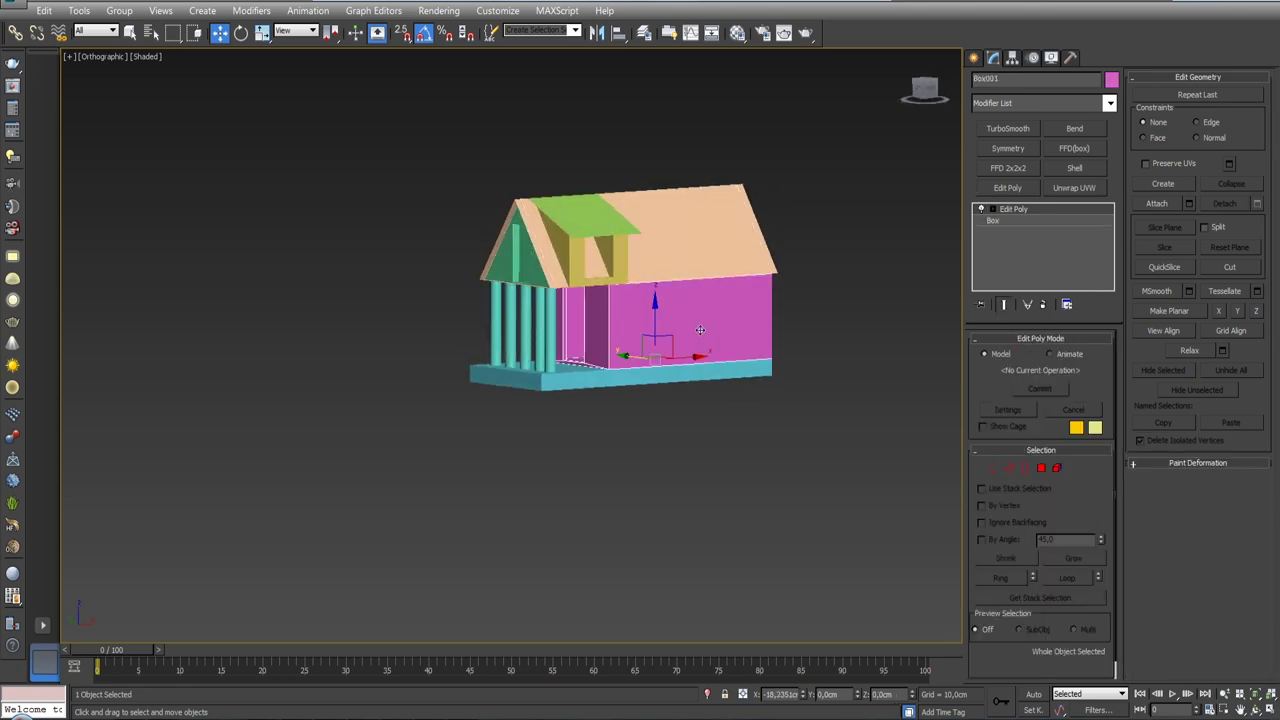
{"action": "left_click", "coordinate": [1009, 468]}
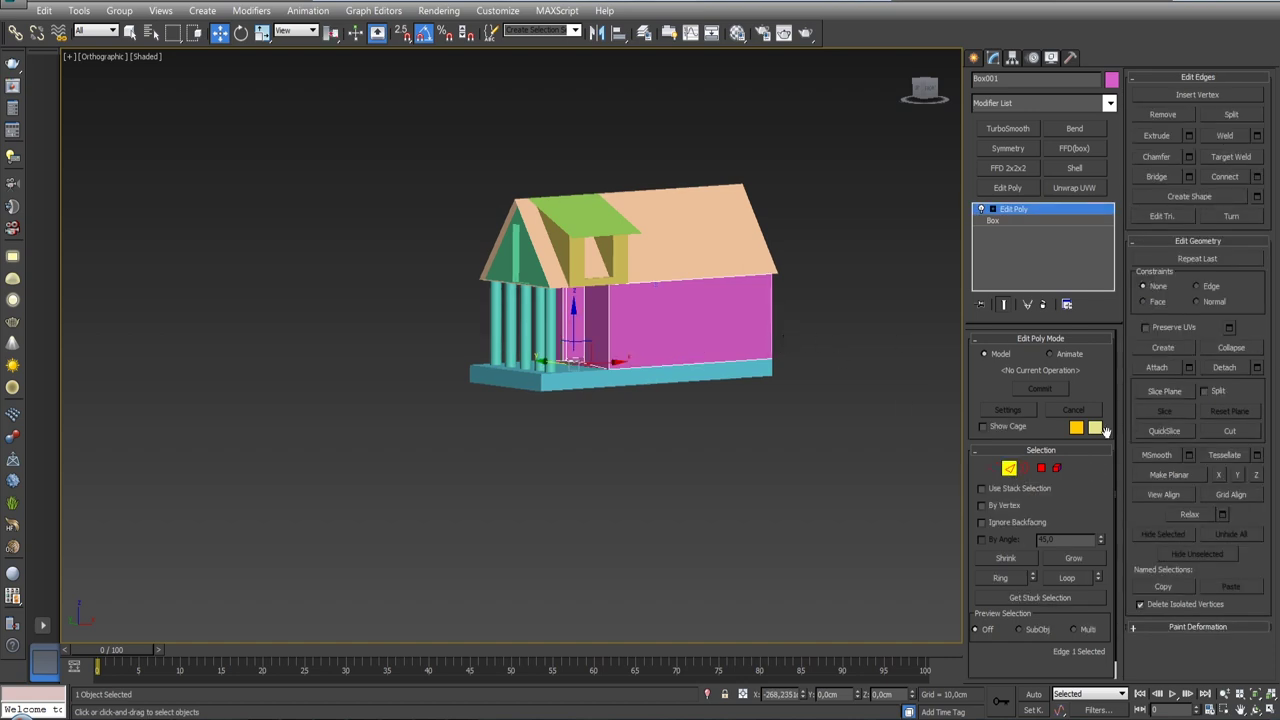
{"action": "mouse_move", "coordinate": [656, 346]}
{"action": "middle_mouse_down", "text": "alt"}
{"action": "mouse_move", "coordinate": [596, 330]}
{"action": "mouse_move", "coordinate": [645, 327]}
{"action": "middle_mouse_up", "text": "alt"}
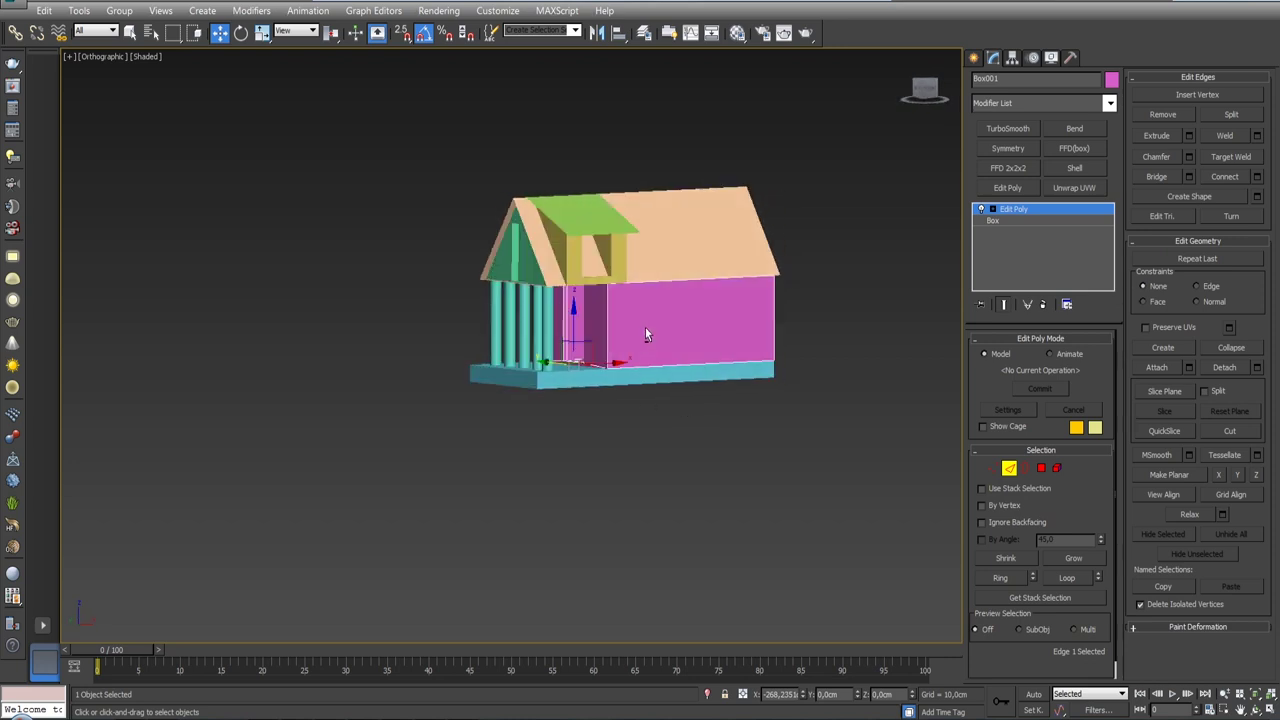
{"action": "scroll", "coordinate": [645, 327], "scroll_direction": "up", "scroll_amount": 3}
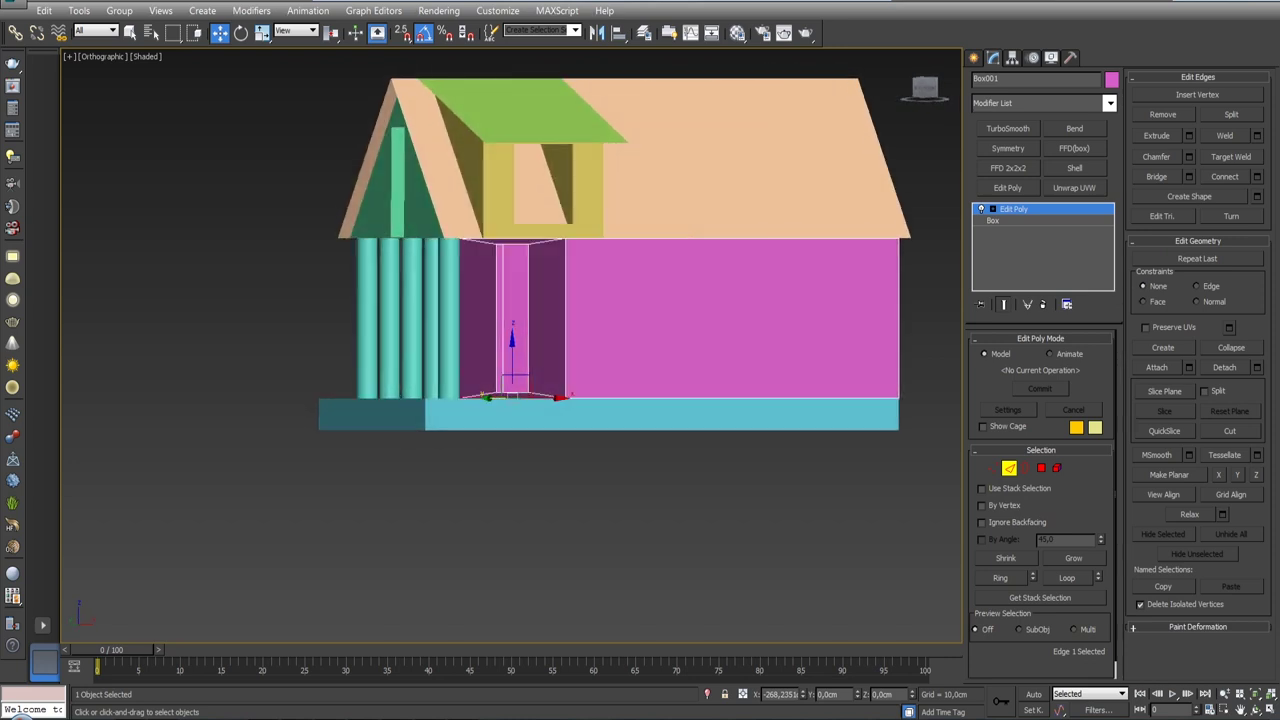
{"action": "left_click", "coordinate": [560, 303]}
{"action": "left_click", "coordinate": [903, 325], "text": "ctrl"}
{"action": "mouse_move", "coordinate": [904, 323]}
{"action": "middle_mouse_down", "text": "alt"}
{"action": "mouse_move", "coordinate": [769, 348]}
{"action": "mouse_move", "coordinate": [990, 345]}
{"action": "middle_mouse_up", "text": "alt"}
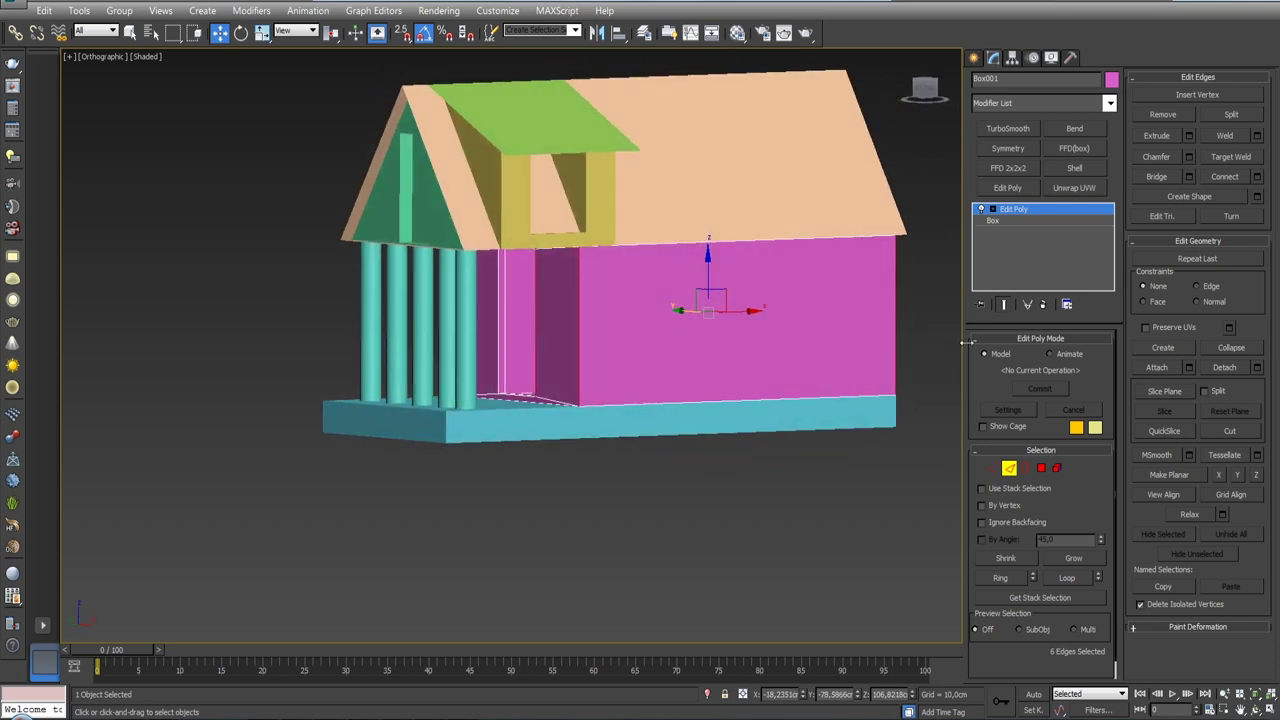
- Connect the wall edges with pinch 0 and raise the new loop to 130 cm
{"action": "left_click", "coordinate": [1257, 177]}
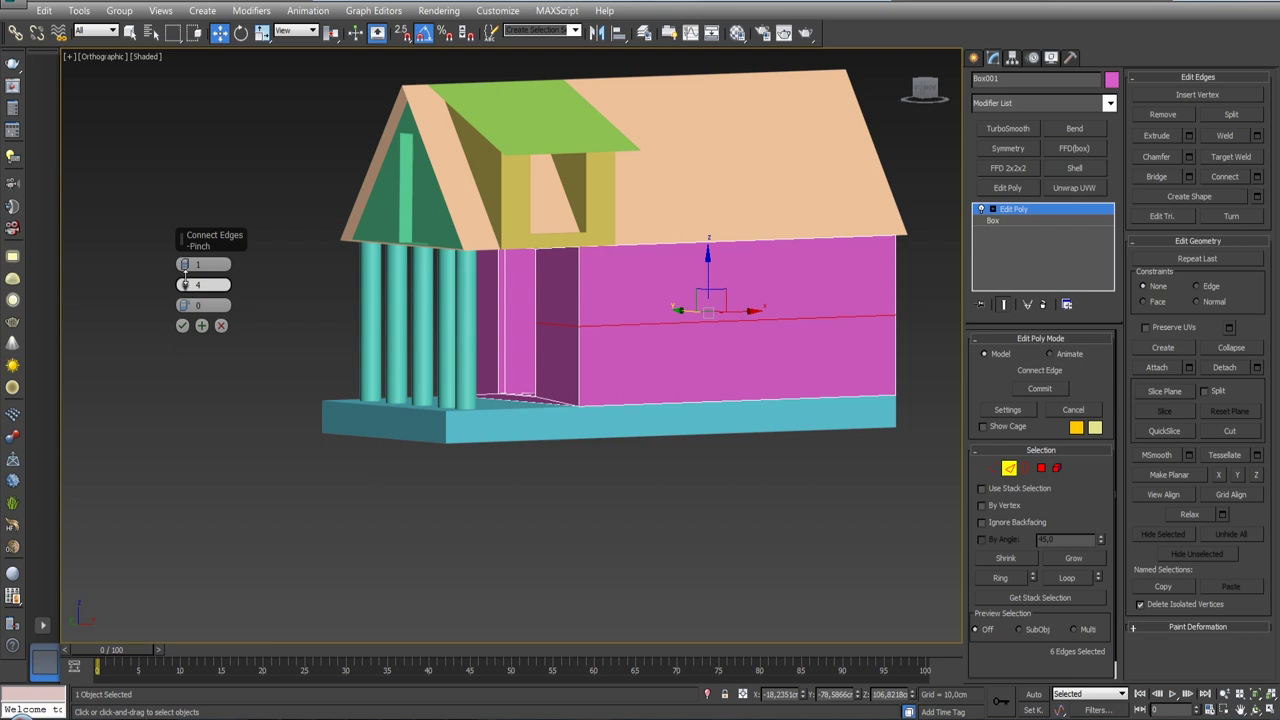
{"action": "left_click_drag", "start_coordinate": [185, 279], "coordinate": [185, 292]}
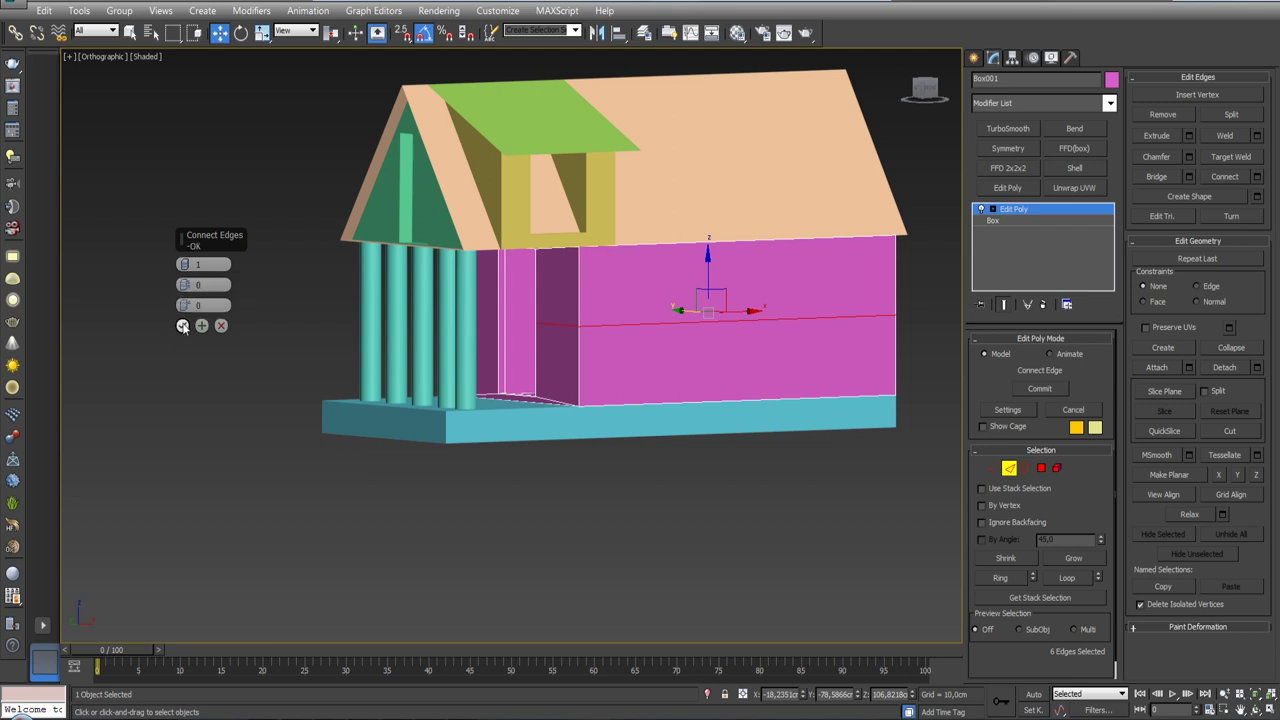
{"action": "left_click", "coordinate": [183, 326]}
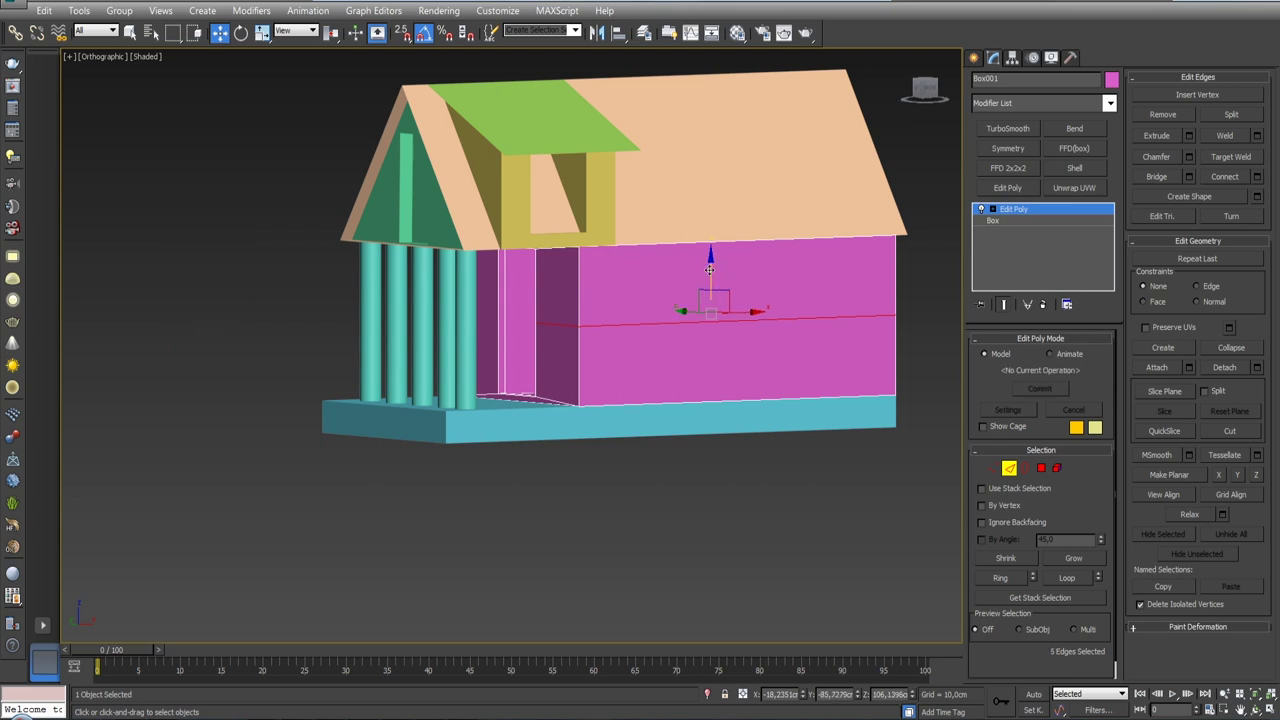
{"action": "left_click_drag", "start_coordinate": [912, 692], "coordinate": [912, 690]}
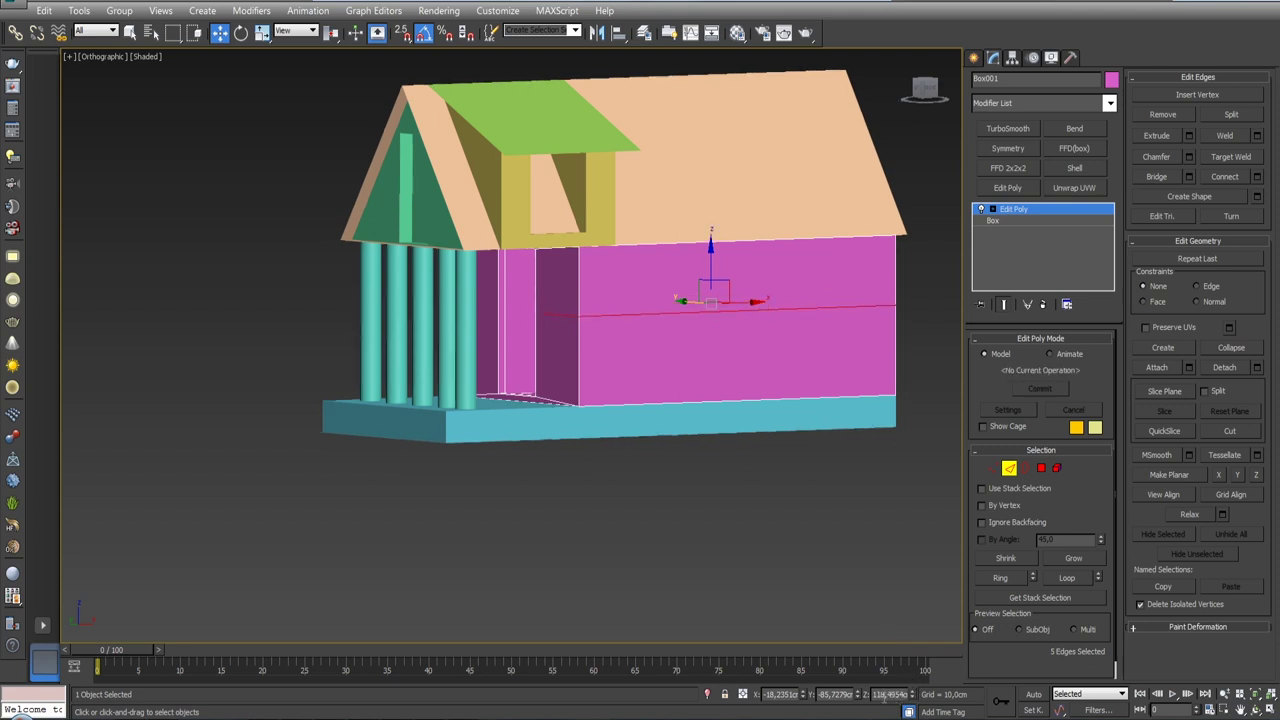
{"action": "type", "text": "130"}
{"action": "key", "text": "Return"}
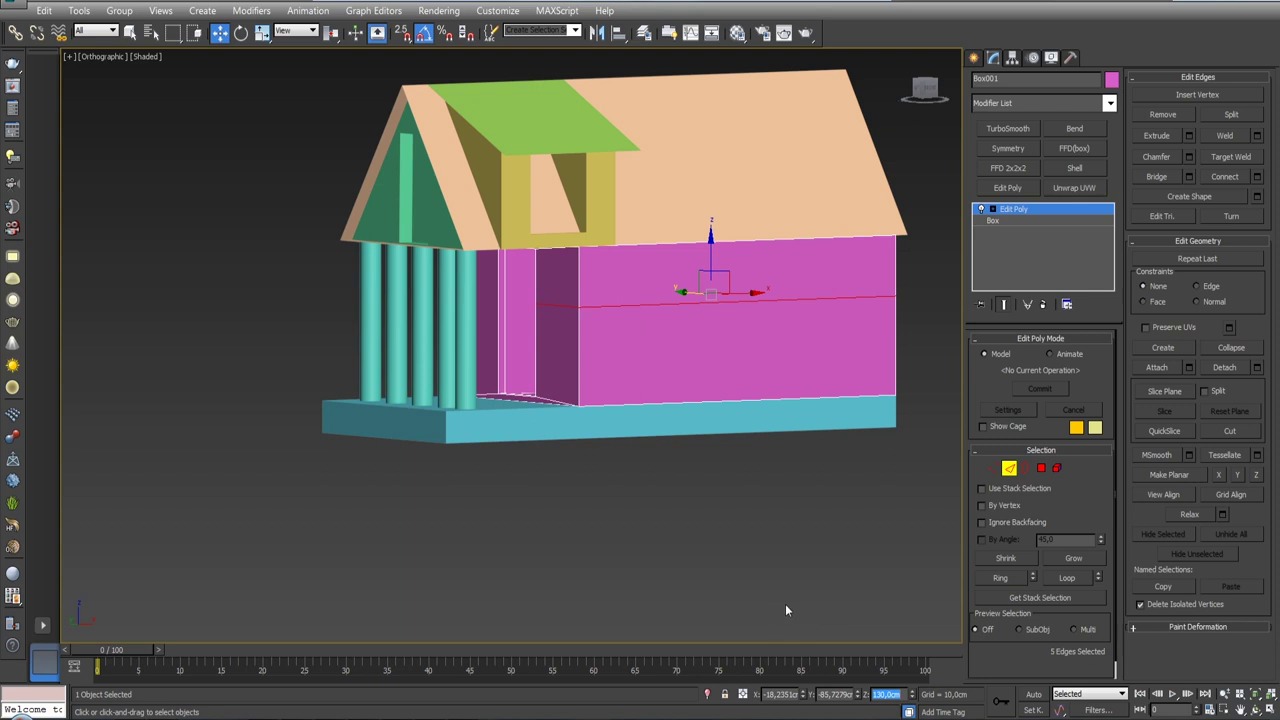
- Connect a second set of wall edges with slide -86, near the wall top
{"action": "middle_click_drag", "start_coordinate": [717, 514], "coordinate": [658, 380], "text": "alt"}
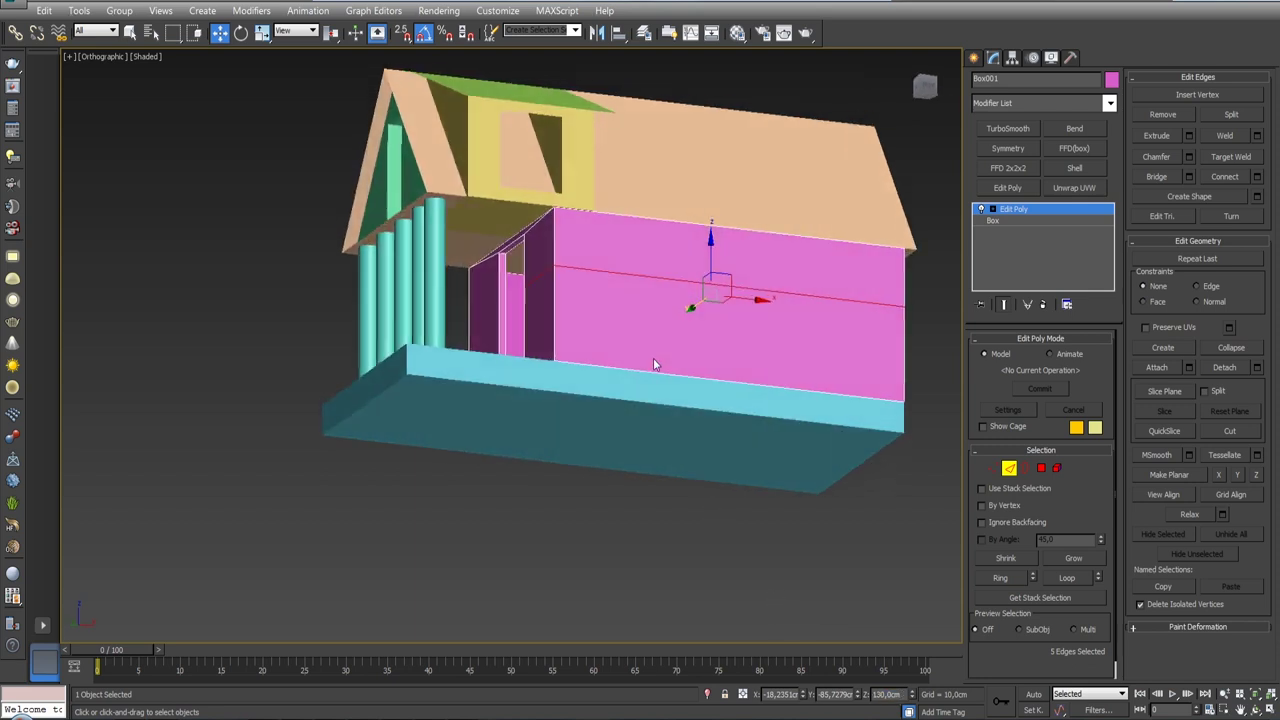
{"action": "scroll", "coordinate": [658, 372], "scroll_direction": "up", "scroll_amount": 5}
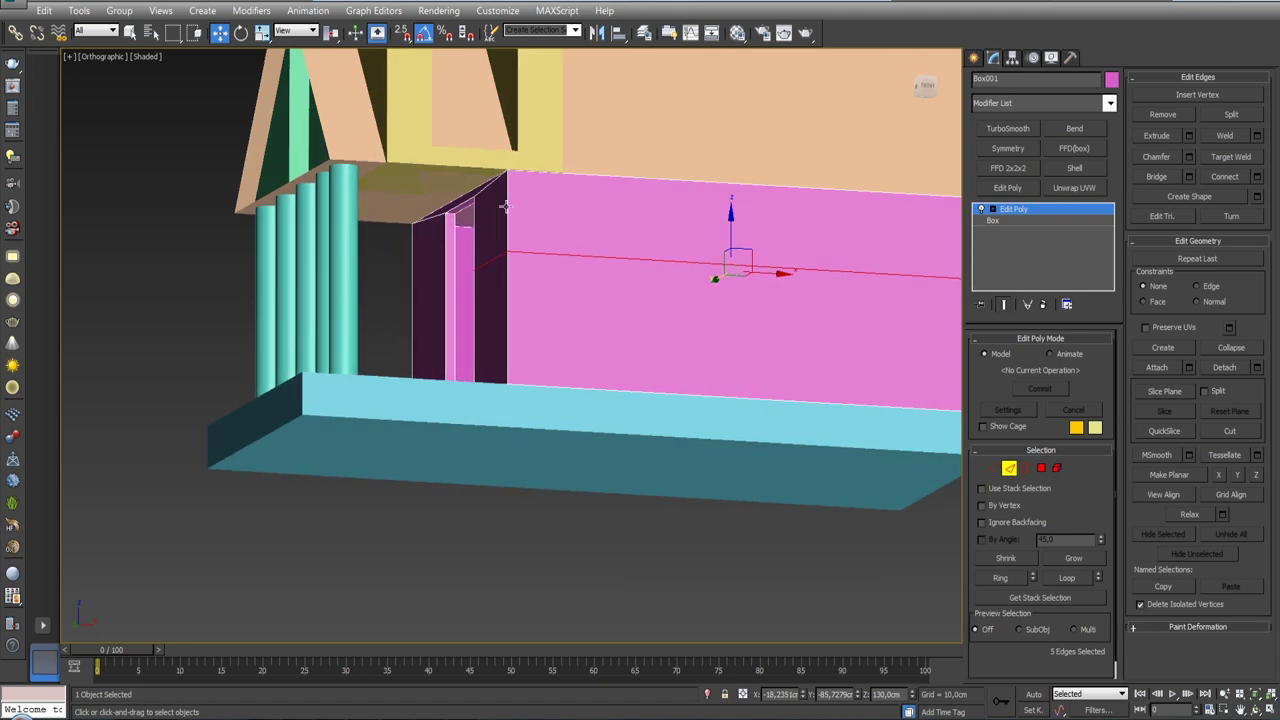
{"action": "left_click", "coordinate": [505, 205]}
{"action": "left_click", "coordinate": [480, 242], "text": "ctrl"}
{"action": "left_click", "coordinate": [1257, 176]}
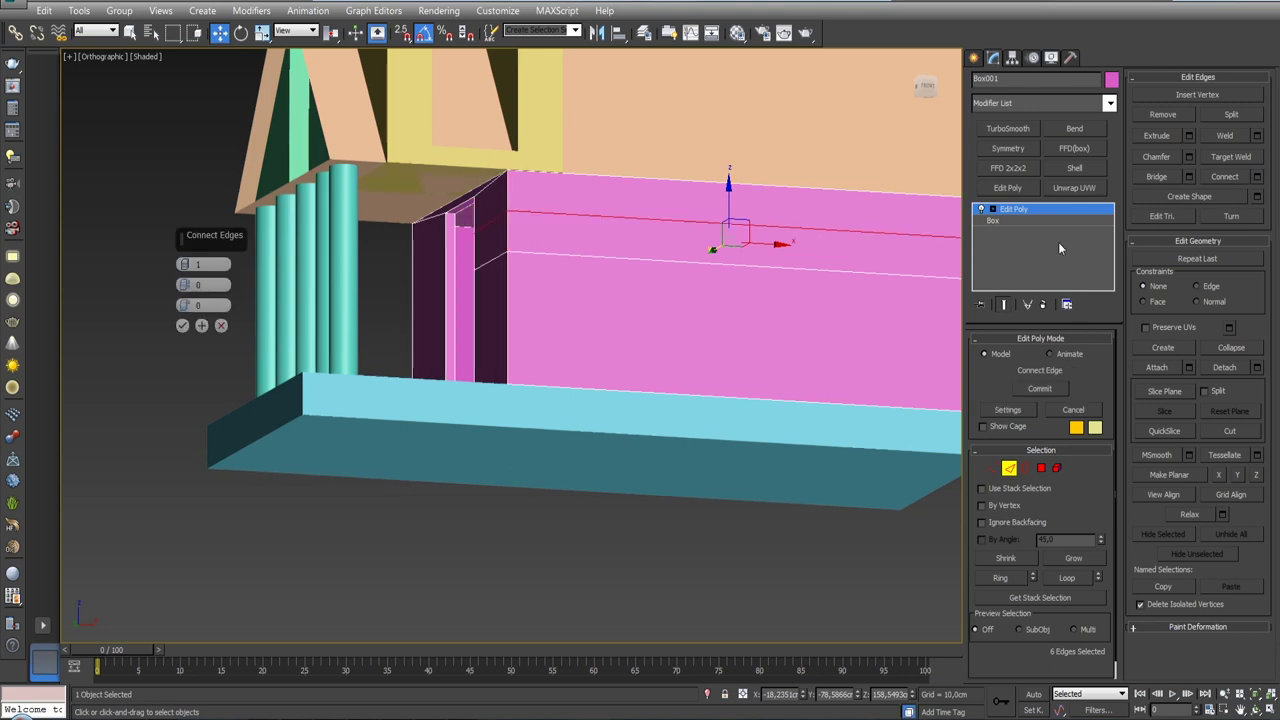
{"action": "mouse_move", "coordinate": [190, 305]}
{"action": "left_mouse_down"}
{"action": "mouse_move", "coordinate": [197, 373]}
{"action": "mouse_move", "coordinate": [254, 544]}
{"action": "left_mouse_up"}
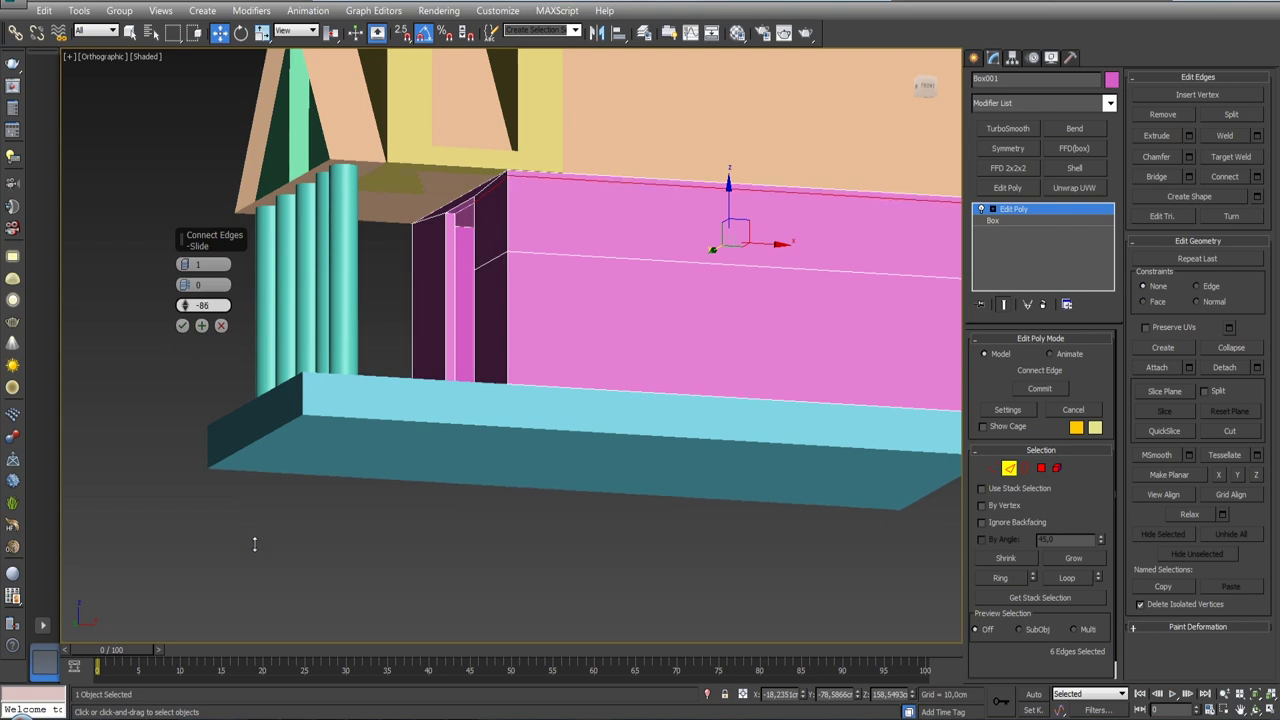
{"action": "left_click", "coordinate": [182, 325]}
- Select the edges beside the door opening and isolate the wall box
{"action": "middle_click_drag", "start_coordinate": [400, 325], "coordinate": [570, 335], "text": "alt"}
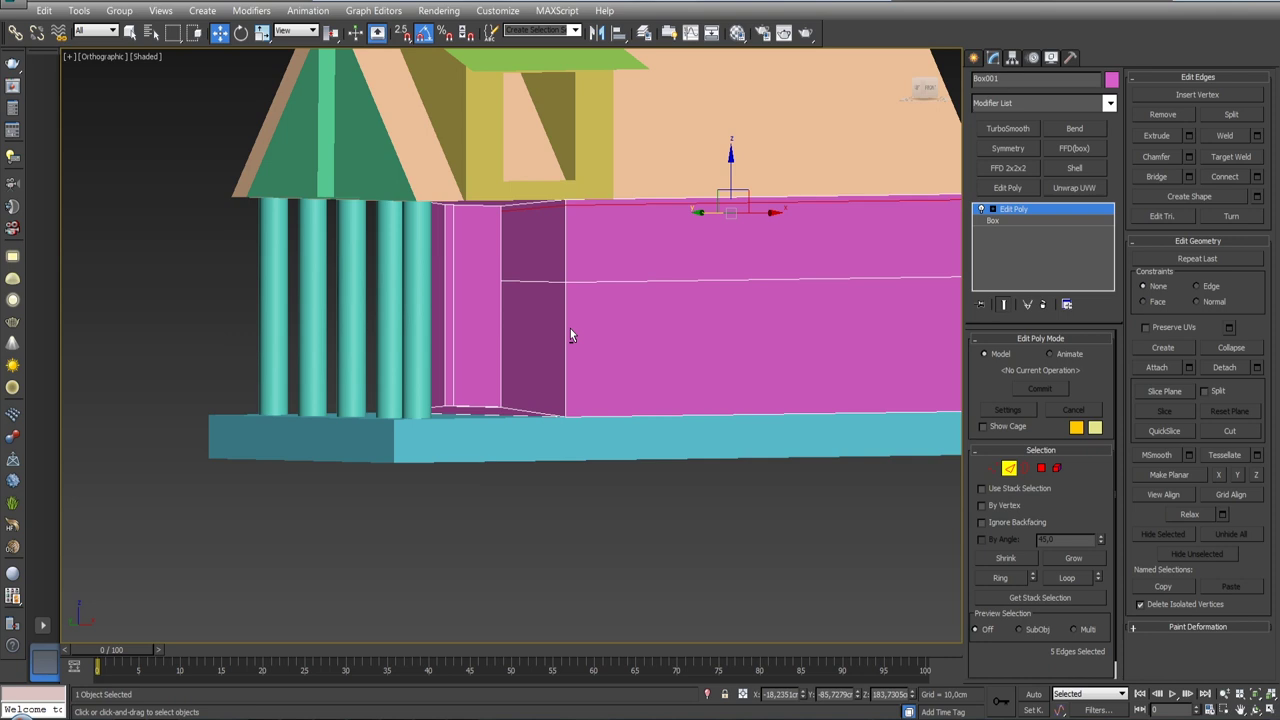
{"action": "left_click", "coordinate": [522, 283], "text": "ctrl"}
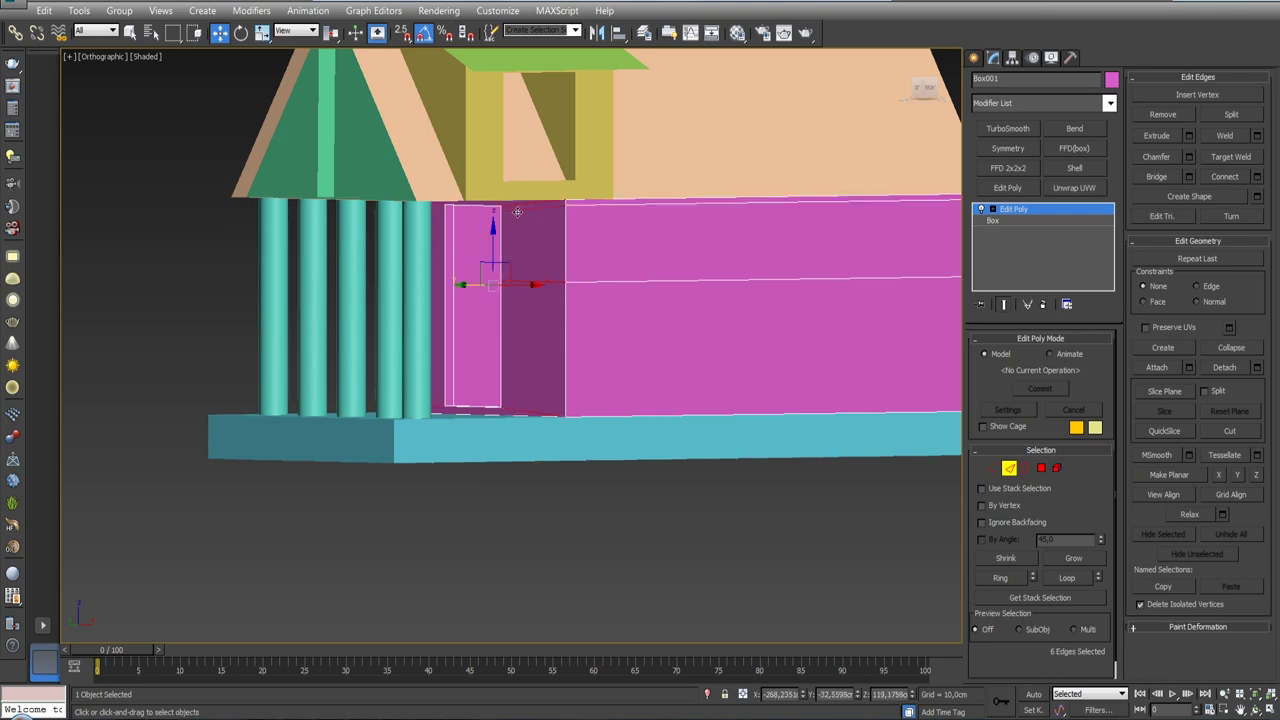
{"action": "mouse_move", "coordinate": [645, 329]}
{"action": "middle_mouse_down", "text": "alt"}
{"action": "mouse_move", "coordinate": [658, 347]}
{"action": "mouse_move", "coordinate": [660, 333]}
{"action": "middle_mouse_up", "text": "alt"}
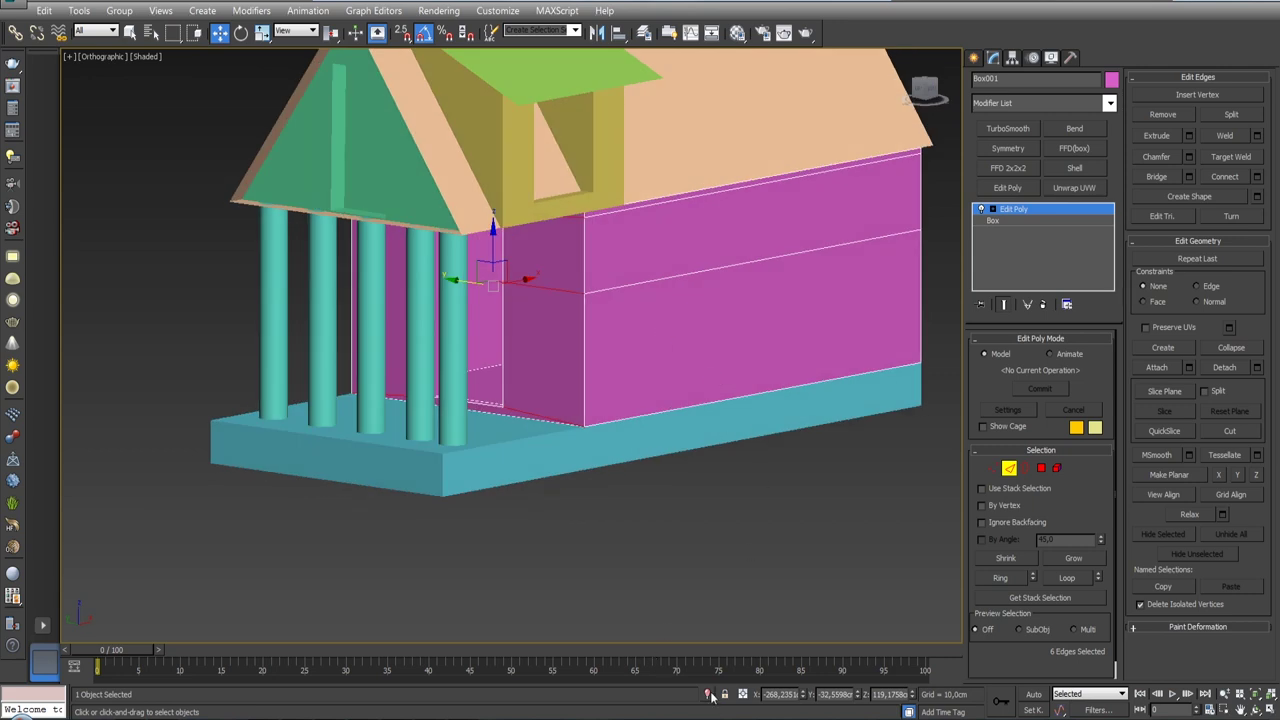
{"action": "left_click", "coordinate": [707, 693]}
{"action": "scroll", "coordinate": [619, 385], "scroll_direction": "down", "scroll_amount": 3}
{"action": "mouse_move", "coordinate": [619, 385]}
{"action": "middle_mouse_down", "text": "alt"}
{"action": "mouse_move", "coordinate": [570, 385]}
{"action": "mouse_move", "coordinate": [570, 410]}
{"action": "mouse_move", "coordinate": [610, 436]}
{"action": "middle_mouse_up", "text": "alt"}
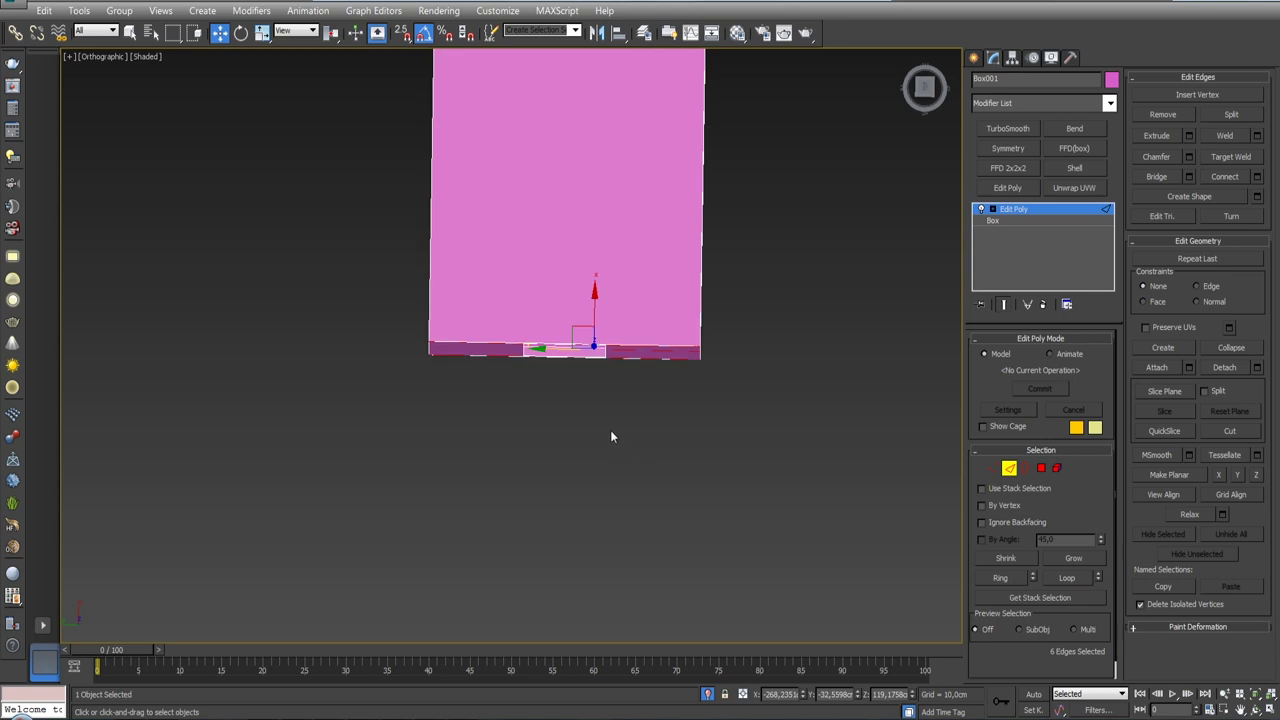
- Connect the selected edges with slide reset to 0 for a centred edge
{"action": "middle_click_drag", "start_coordinate": [648, 317], "coordinate": [707, 258], "text": "alt"}
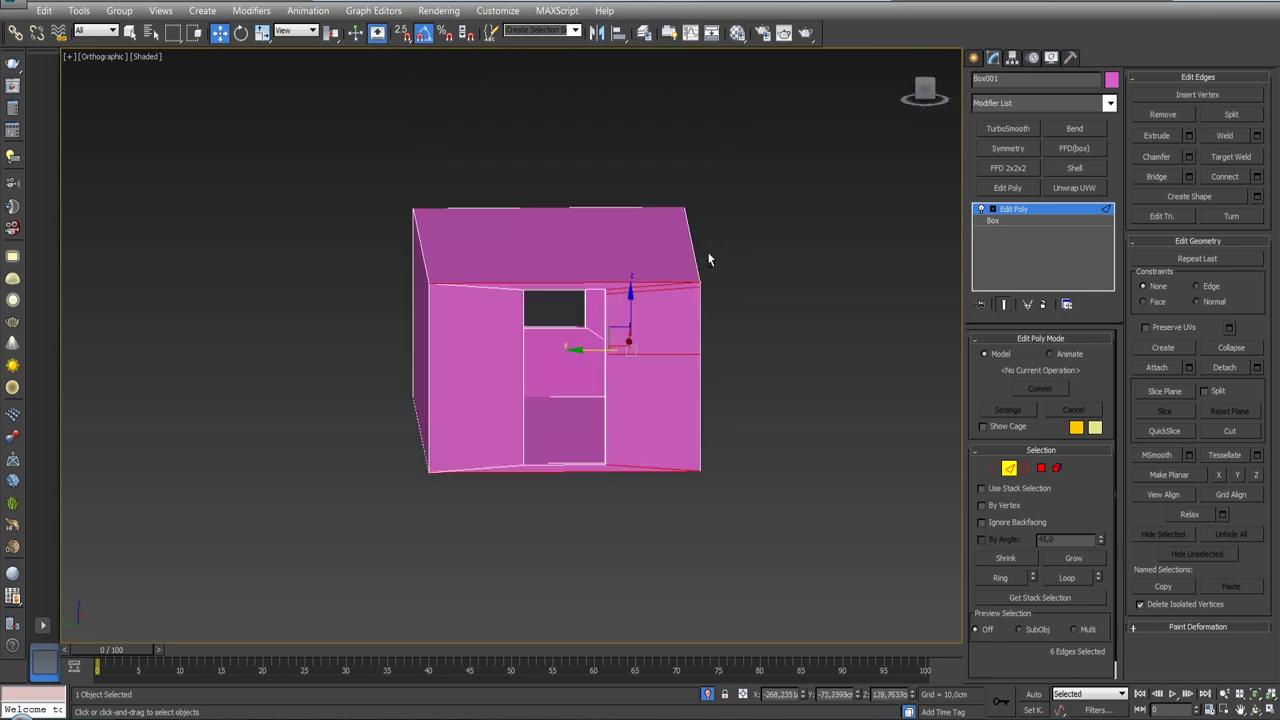
{"action": "left_click", "coordinate": [1257, 176]}
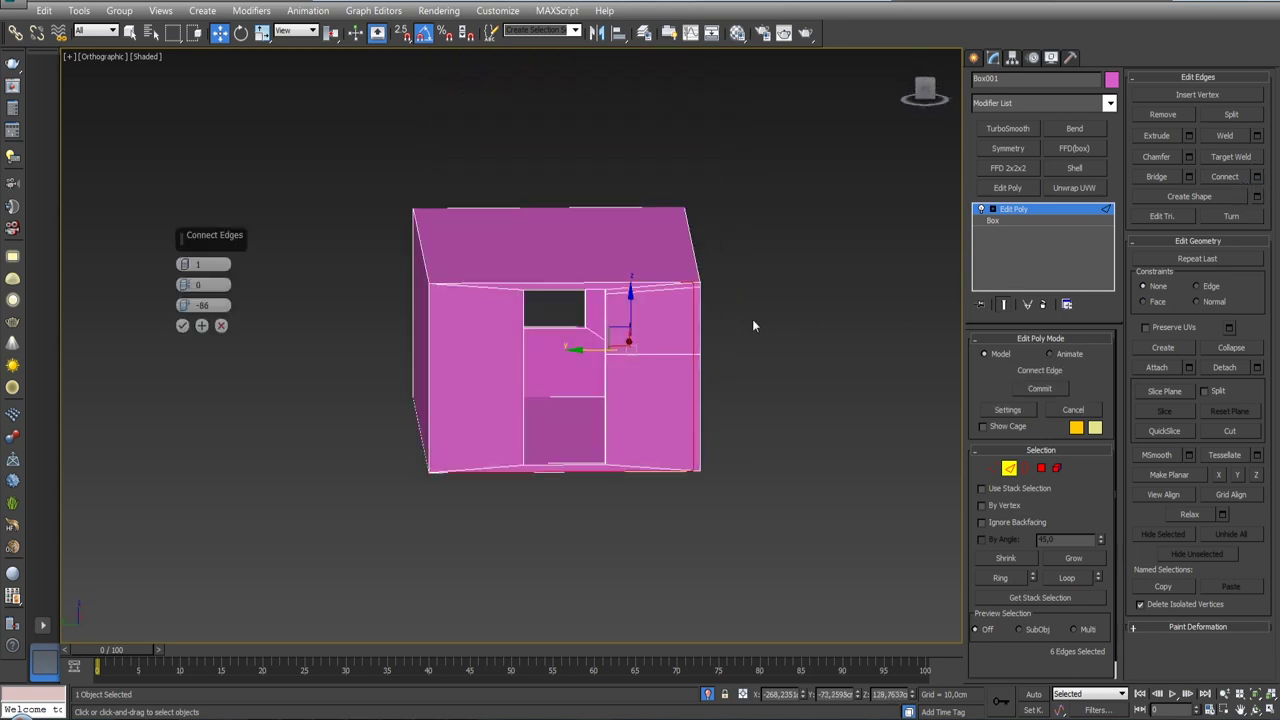
{"action": "right_click", "coordinate": [184, 311]}
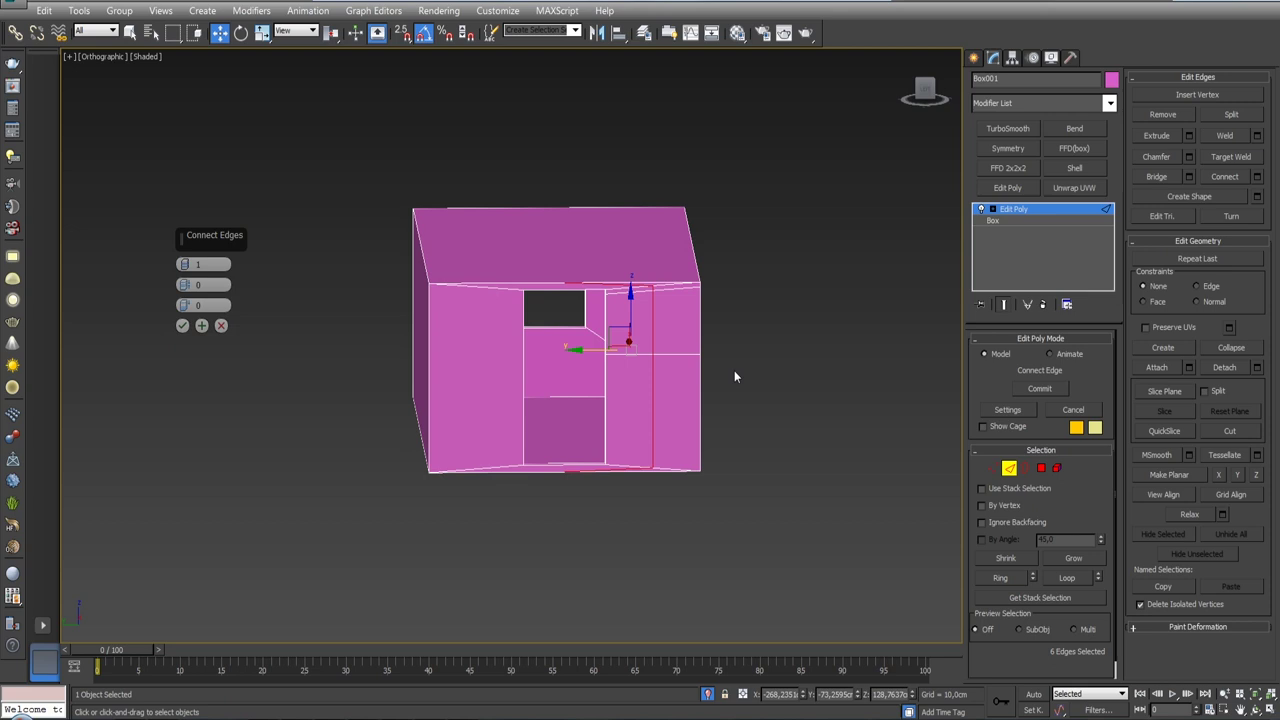
{"action": "left_click", "coordinate": [182, 325]}
- Clear the edge selection and pick a top edge of the box
{"action": "mouse_move", "coordinate": [685, 336]}
{"action": "middle_mouse_down", "text": "alt"}
{"action": "mouse_move", "coordinate": [586, 342]}
{"action": "mouse_move", "coordinate": [677, 323]}
{"action": "middle_mouse_up", "text": "alt"}
{"action": "scroll", "coordinate": [677, 323], "scroll_direction": "up", "scroll_amount": 3}
{"action": "scroll", "coordinate": [677, 323], "scroll_direction": "up", "scroll_amount": 2}
{"action": "left_click", "coordinate": [825, 303]}
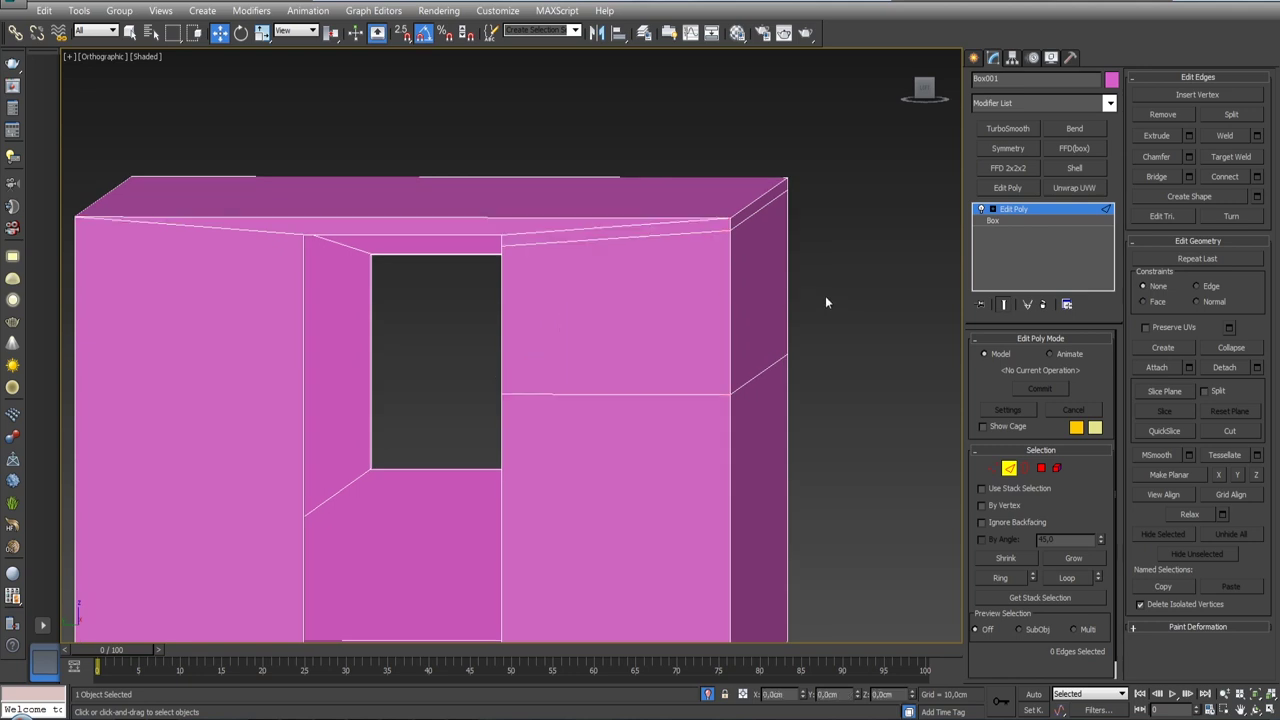
{"action": "left_click", "coordinate": [571, 244]}
{"action": "mouse_move", "coordinate": [571, 244]}
{"action": "middle_mouse_down", "text": "alt"}
{"action": "mouse_move", "coordinate": [688, 299]}
{"action": "mouse_move", "coordinate": [623, 298]}
{"action": "mouse_move", "coordinate": [615, 243]}
{"action": "mouse_move", "coordinate": [618, 255]}
{"action": "middle_mouse_up", "text": "alt"}
{"action": "scroll", "coordinate": [615, 243], "scroll_direction": "down", "scroll_amount": 2}
- Detach the box's end faces, selected By Angle, as Object005
{"action": "left_click", "coordinate": [1041, 467]}
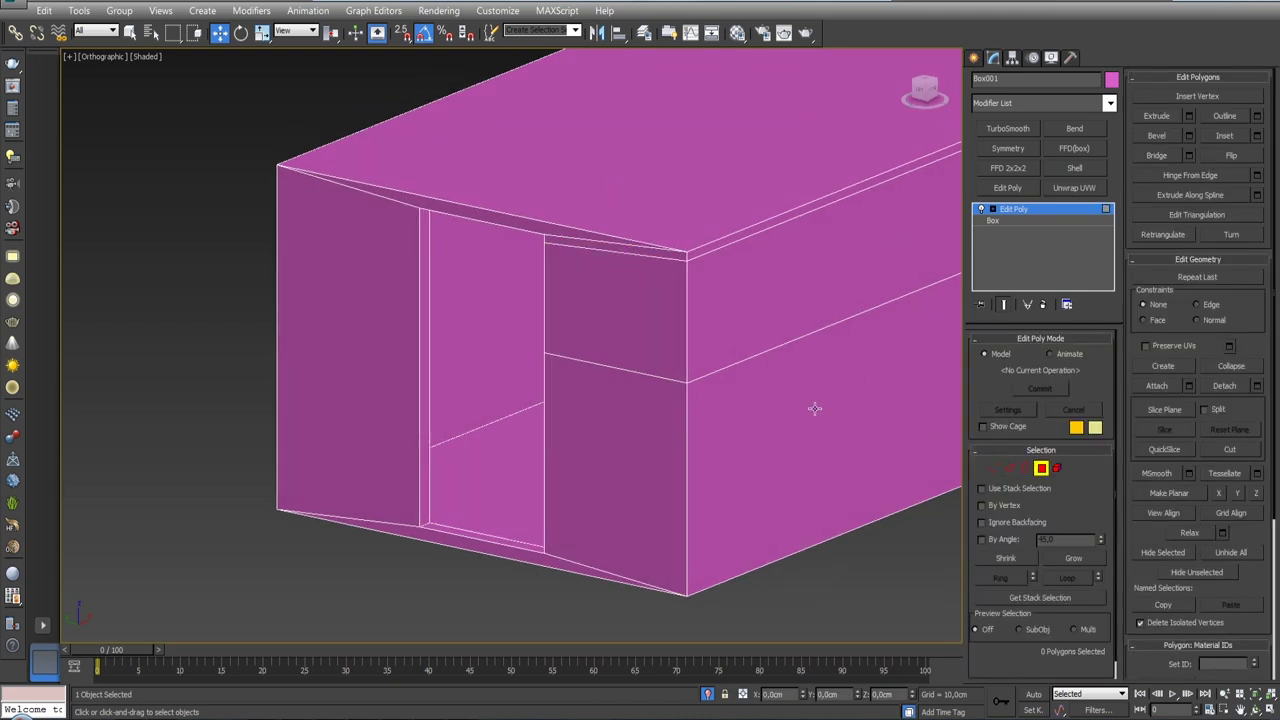
{"action": "left_click", "coordinate": [981, 539]}
{"action": "left_click", "coordinate": [605, 426]}
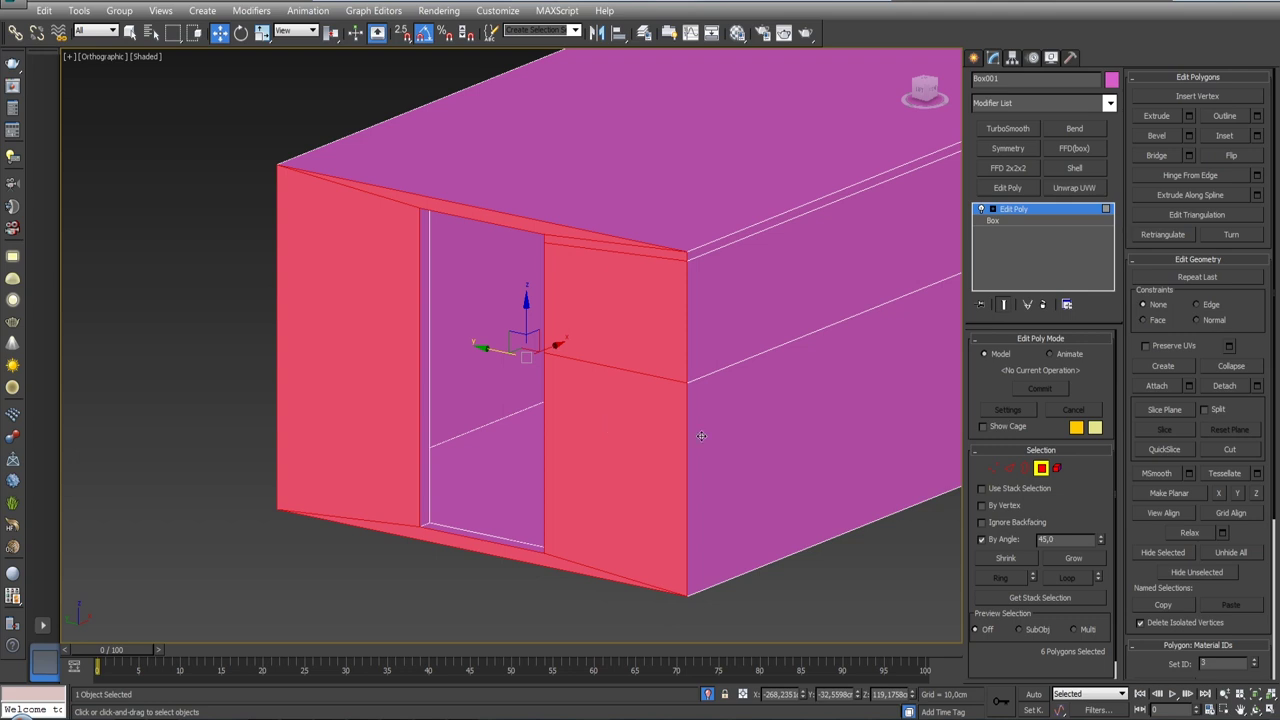
{"action": "left_click", "coordinate": [1258, 388]}
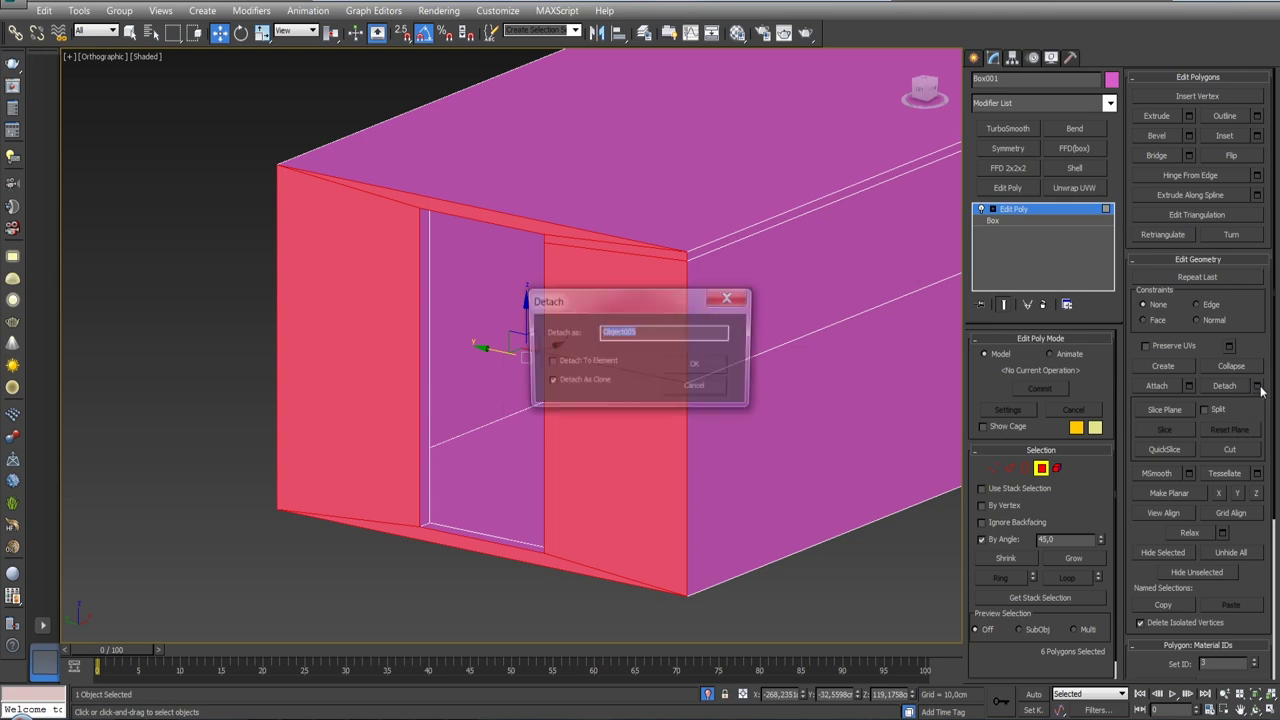
{"action": "left_click", "coordinate": [697, 365]}
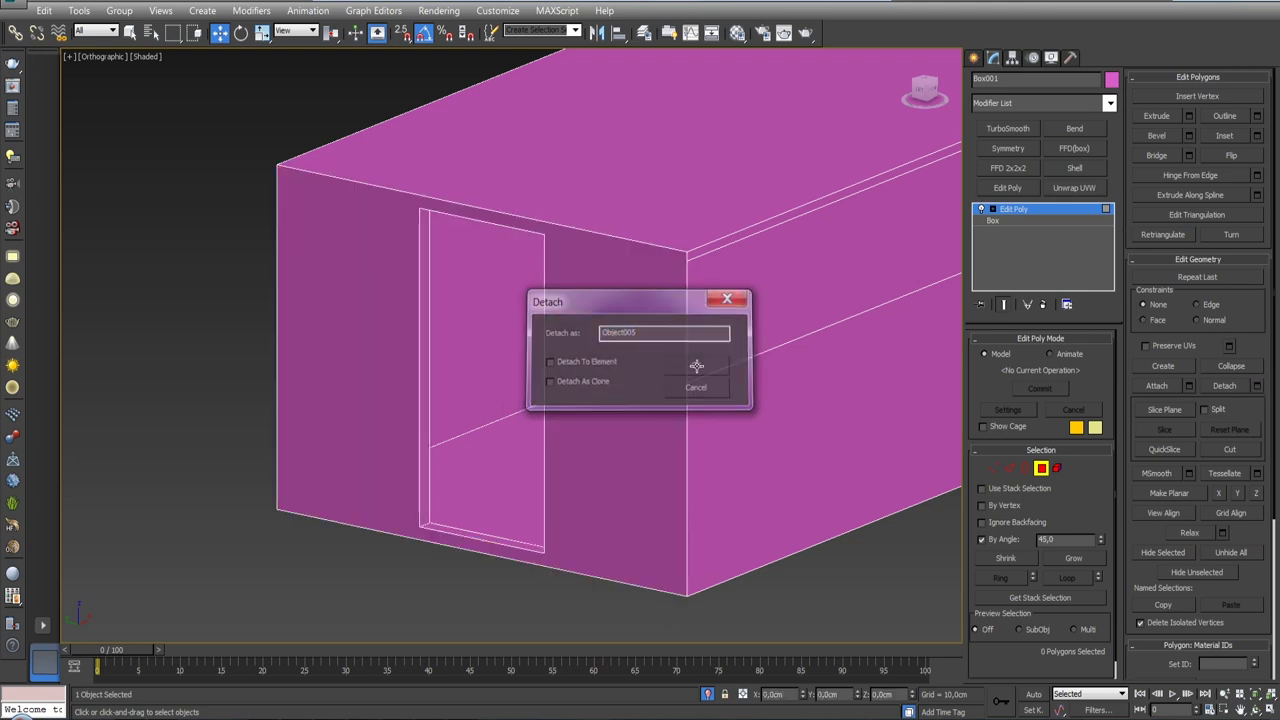
{"action": "left_click", "coordinate": [1041, 469]}
- Inspect Object005's top edges, then reselect Box001
{"action": "left_click", "coordinate": [604, 336]}
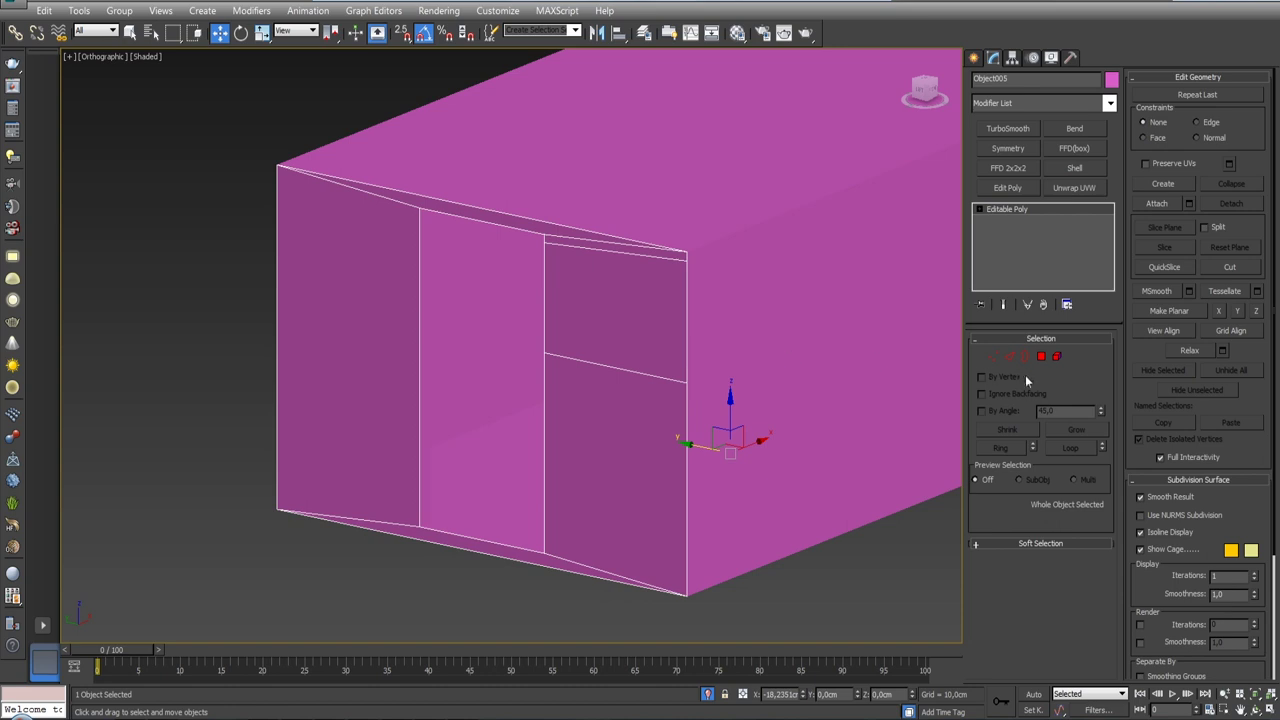
{"action": "left_click", "coordinate": [870, 342]}
{"action": "left_click", "coordinate": [611, 334]}
{"action": "left_click", "coordinate": [1008, 356]}
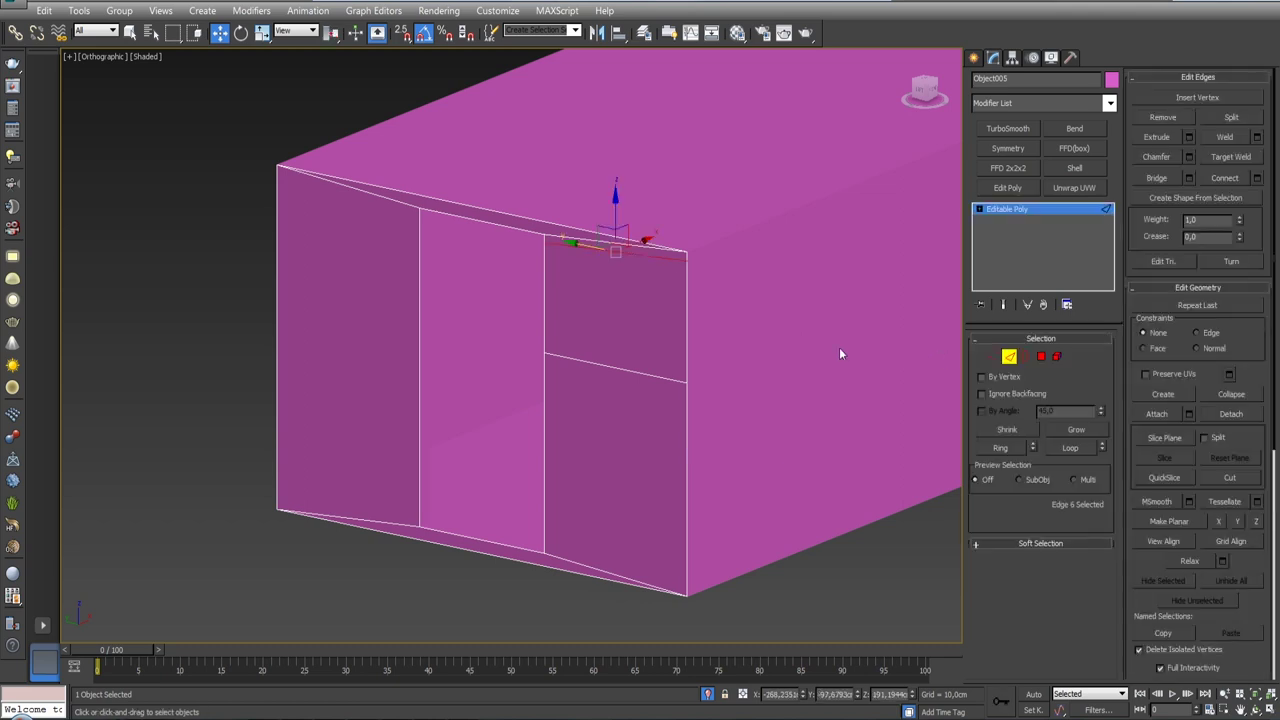
{"action": "left_click", "coordinate": [589, 232]}
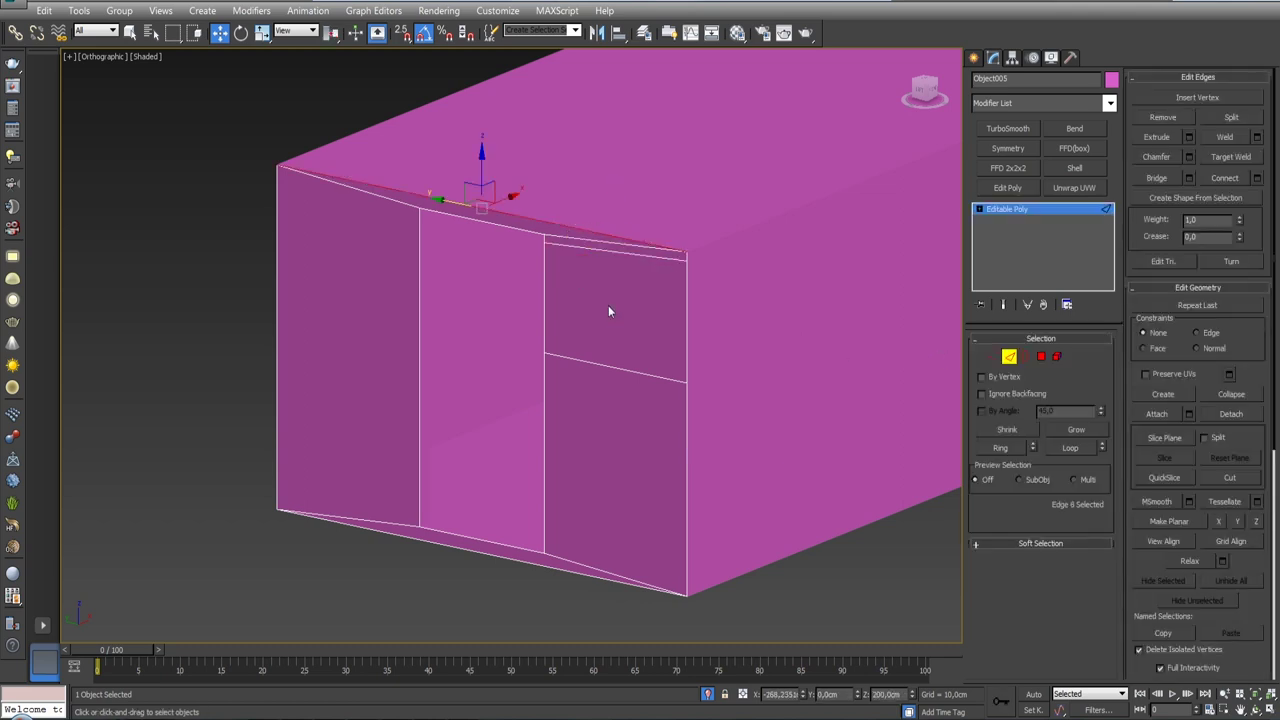
{"action": "left_click", "coordinate": [602, 247]}
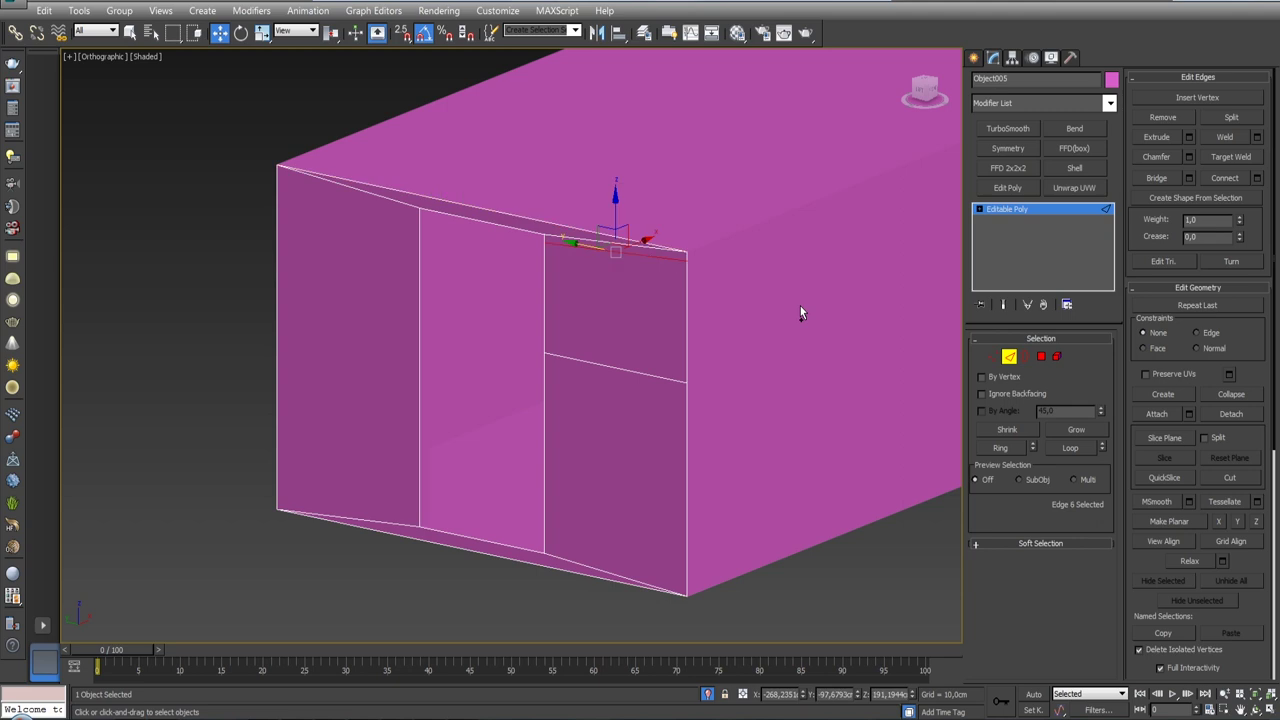
{"action": "left_click", "coordinate": [800, 313]}
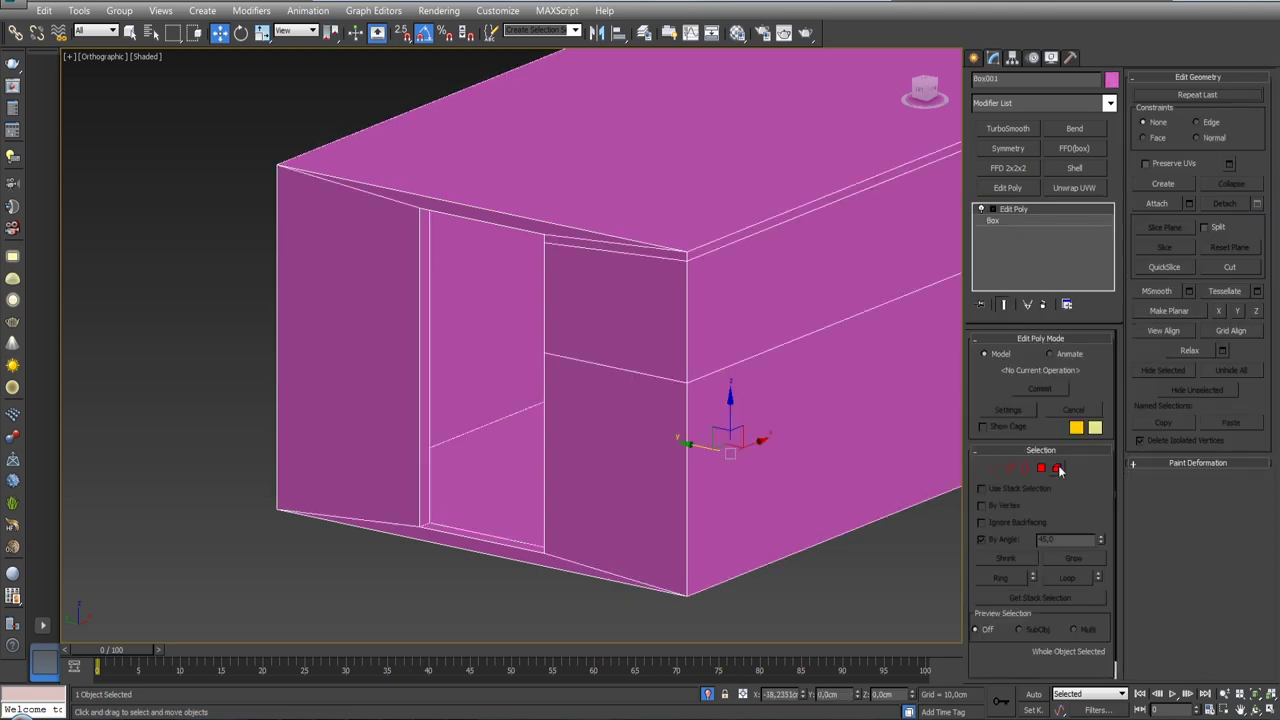
- Reselect Box001 in Edge mode and undo an accidental change to the top front edge
{"action": "left_click", "coordinate": [876, 565]}
{"action": "left_click", "coordinate": [805, 426]}
{"action": "left_click", "coordinate": [1009, 468]}
{"action": "middle_click_drag", "start_coordinate": [596, 242], "coordinate": [625, 295], "text": "alt"}
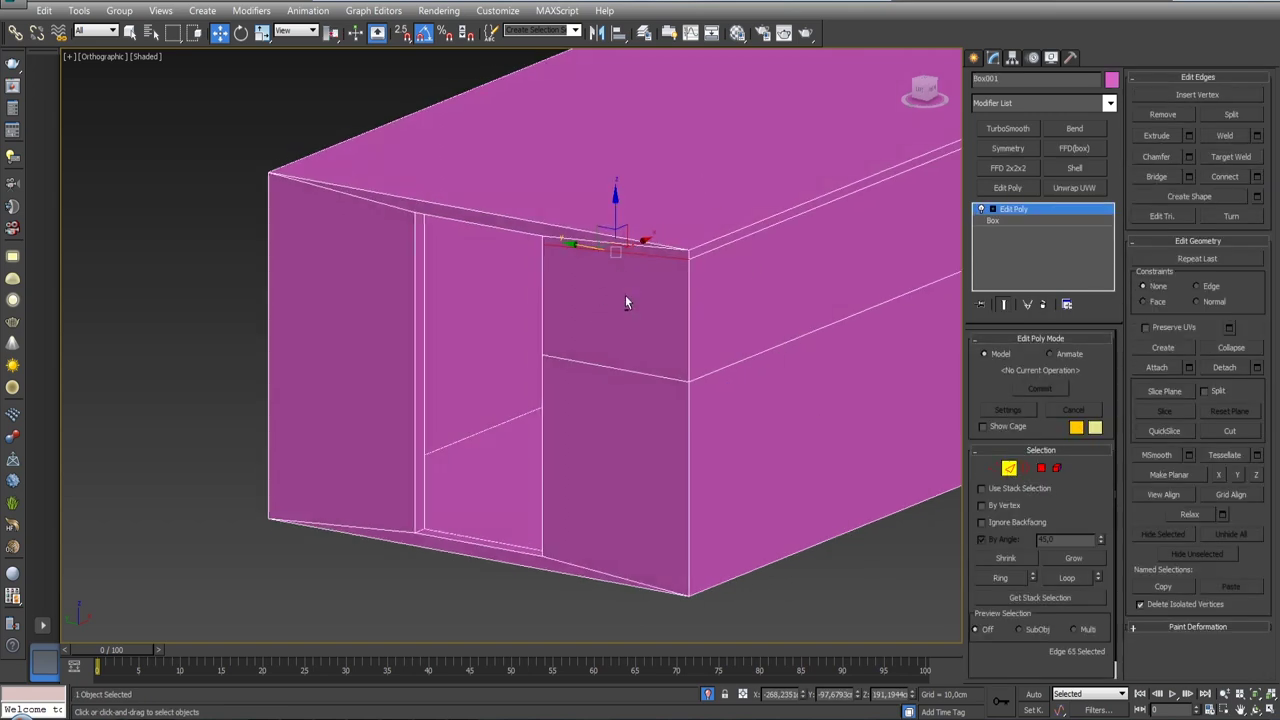
{"action": "left_click", "coordinate": [578, 369], "text": "ctrl"}
{"action": "middle_click_drag", "start_coordinate": [578, 369], "coordinate": [684, 365], "text": "alt"}
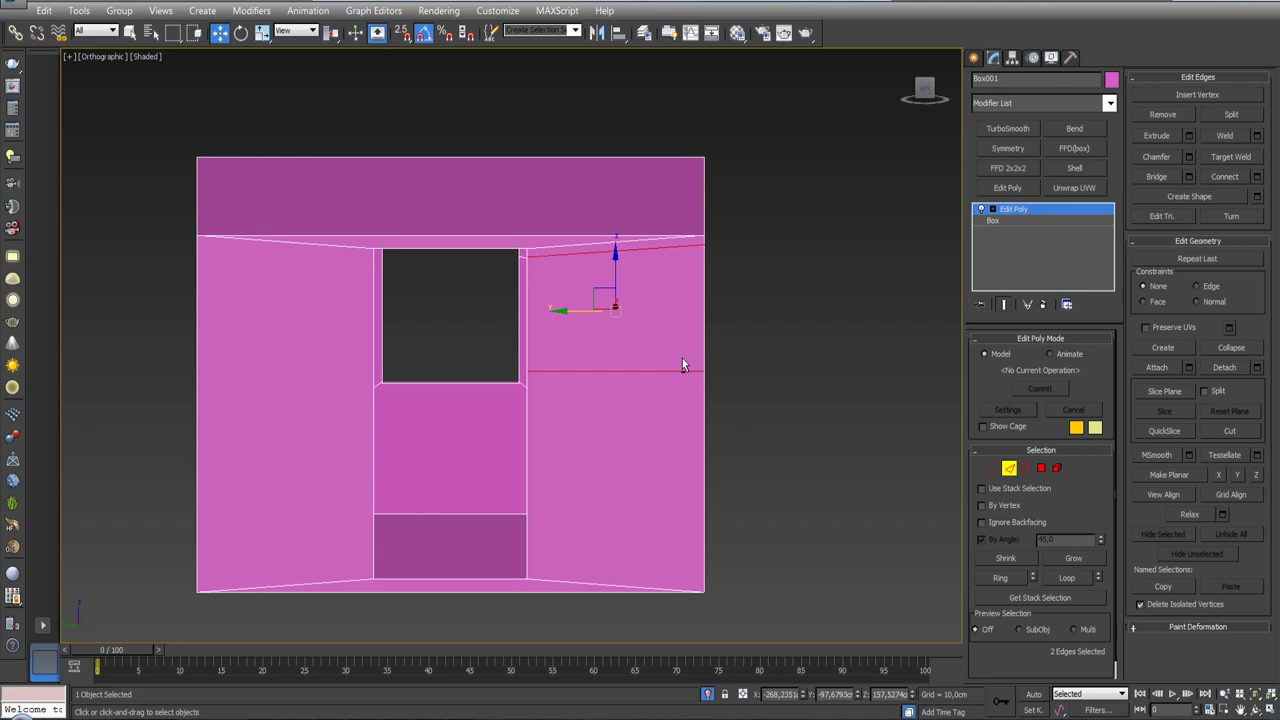
{"action": "mouse_move", "coordinate": [682, 365]}
{"action": "middle_mouse_down", "text": "alt"}
{"action": "mouse_move", "coordinate": [680, 337]}
{"action": "mouse_move", "coordinate": [656, 343]}
{"action": "middle_mouse_up", "text": "alt"}
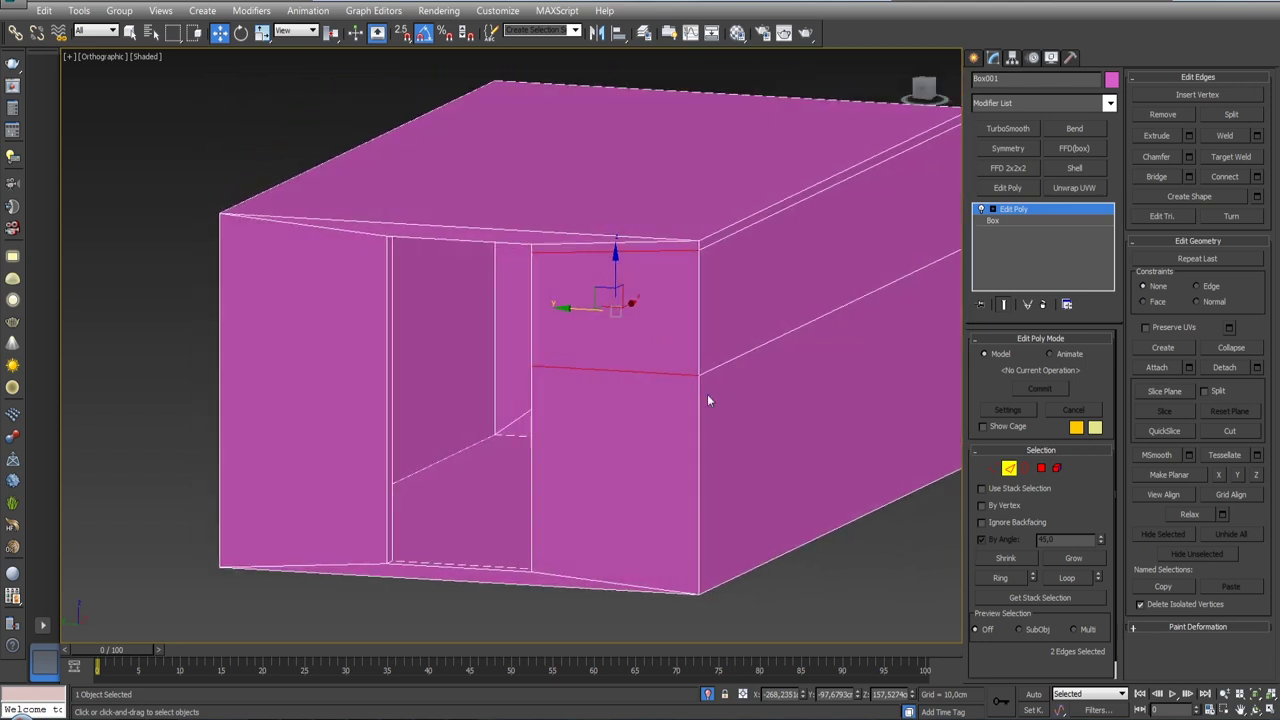
{"action": "left_click", "coordinate": [728, 610]}
{"action": "left_click", "coordinate": [603, 252]}
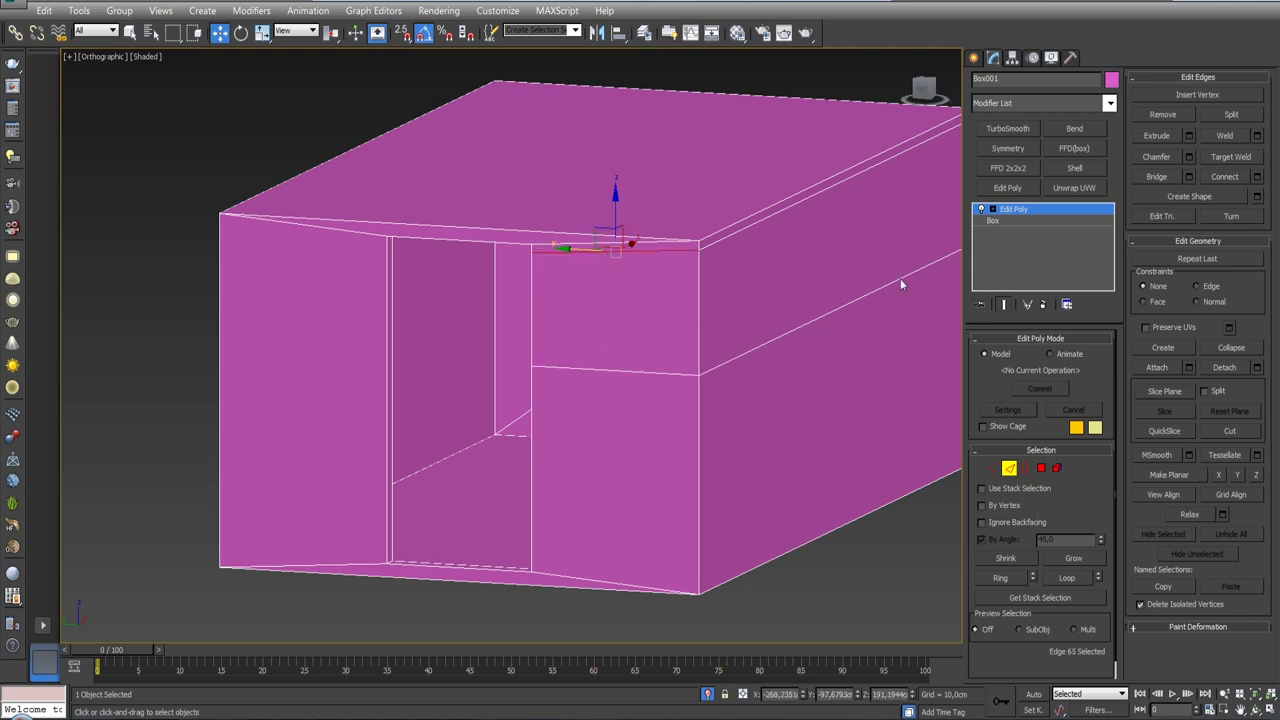
{"action": "left_click", "coordinate": [1237, 475]}
{"action": "key", "text": "ctrl+z"}
{"action": "left_click", "coordinate": [1257, 477]}
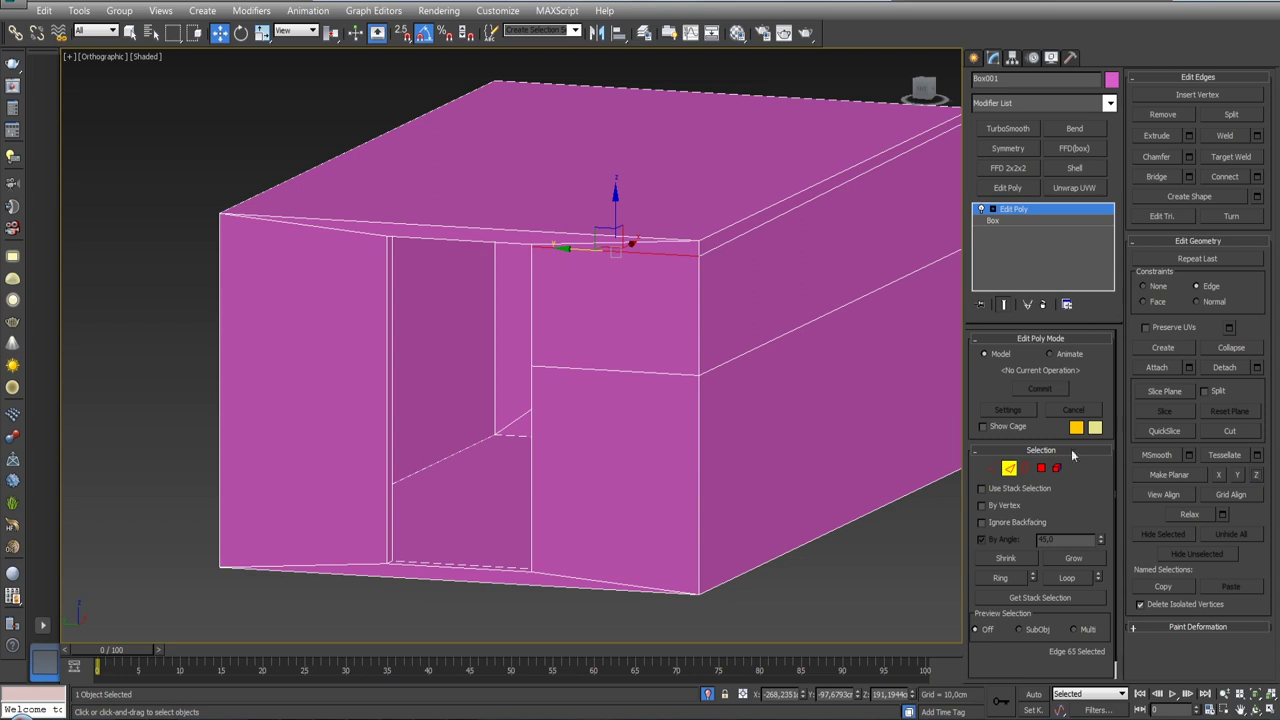
- Connect the upper-right front panel's top and middle edges with 2 segments
{"action": "left_click", "coordinate": [650, 373]}
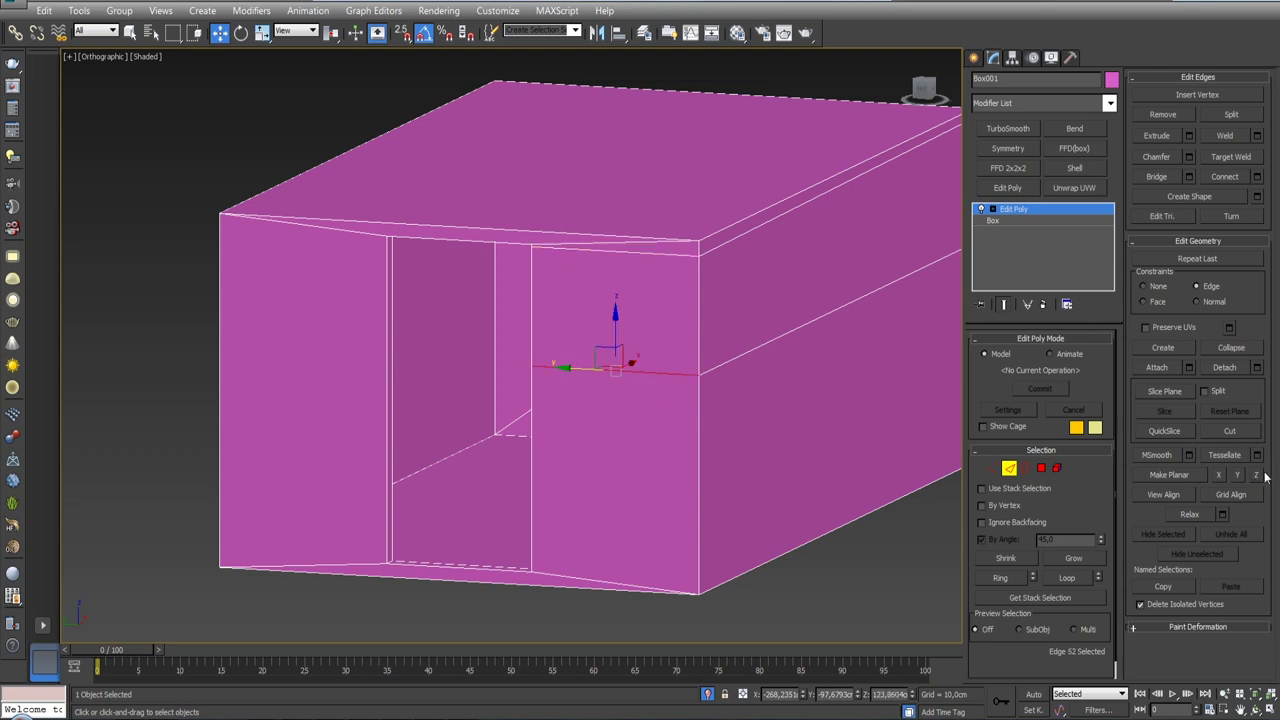
{"action": "left_click", "coordinate": [736, 359]}
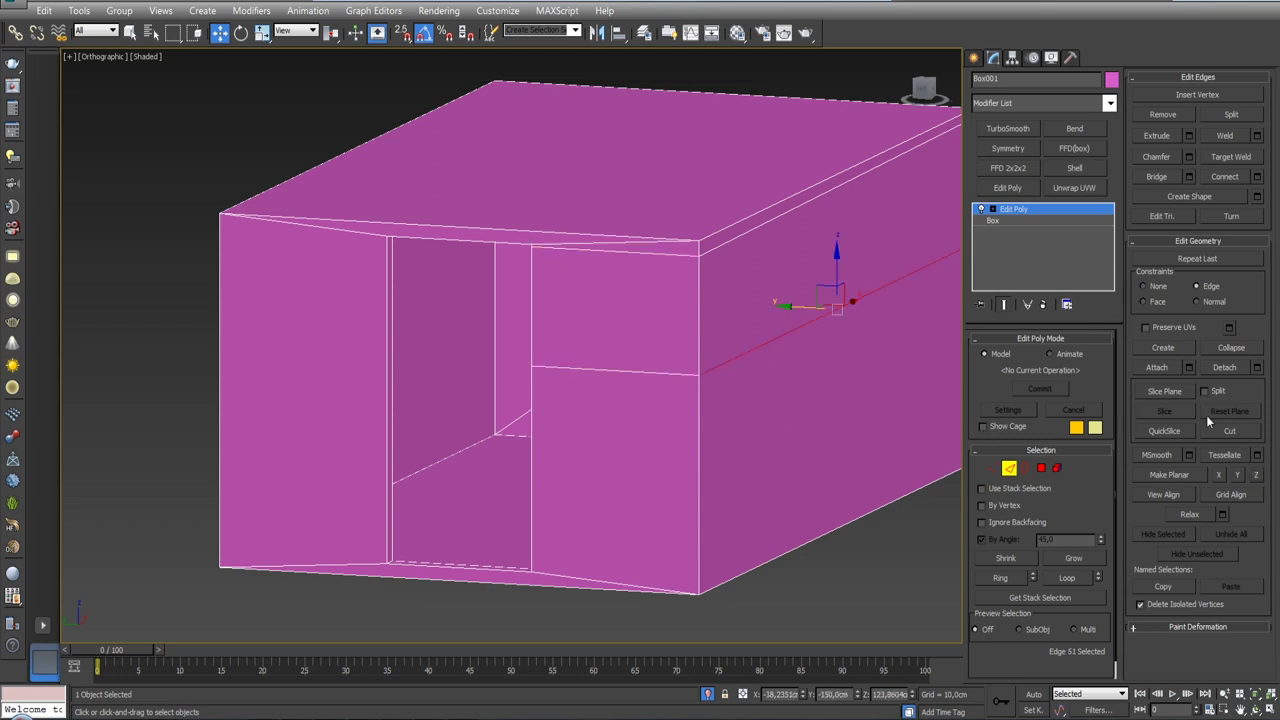
{"action": "middle_click_drag", "start_coordinate": [676, 309], "coordinate": [883, 358], "text": "alt"}
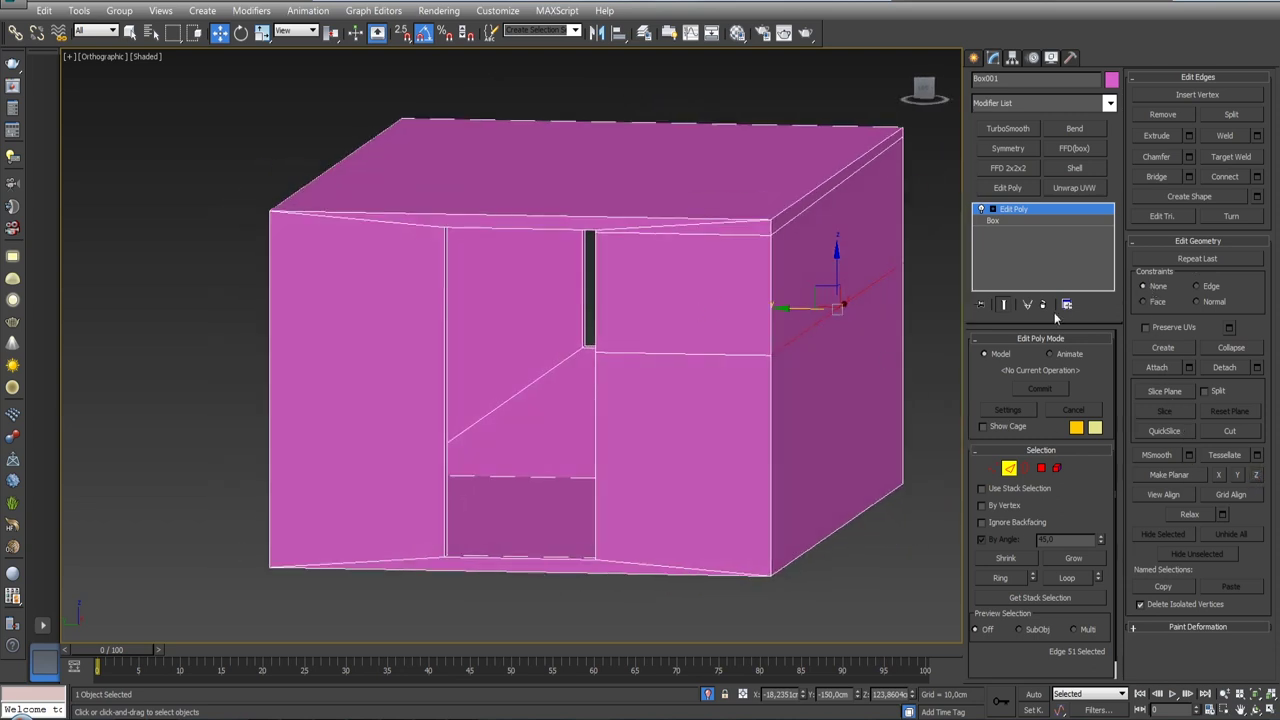
{"action": "left_click", "coordinate": [671, 236]}
{"action": "left_click", "coordinate": [679, 355], "text": "ctrl"}
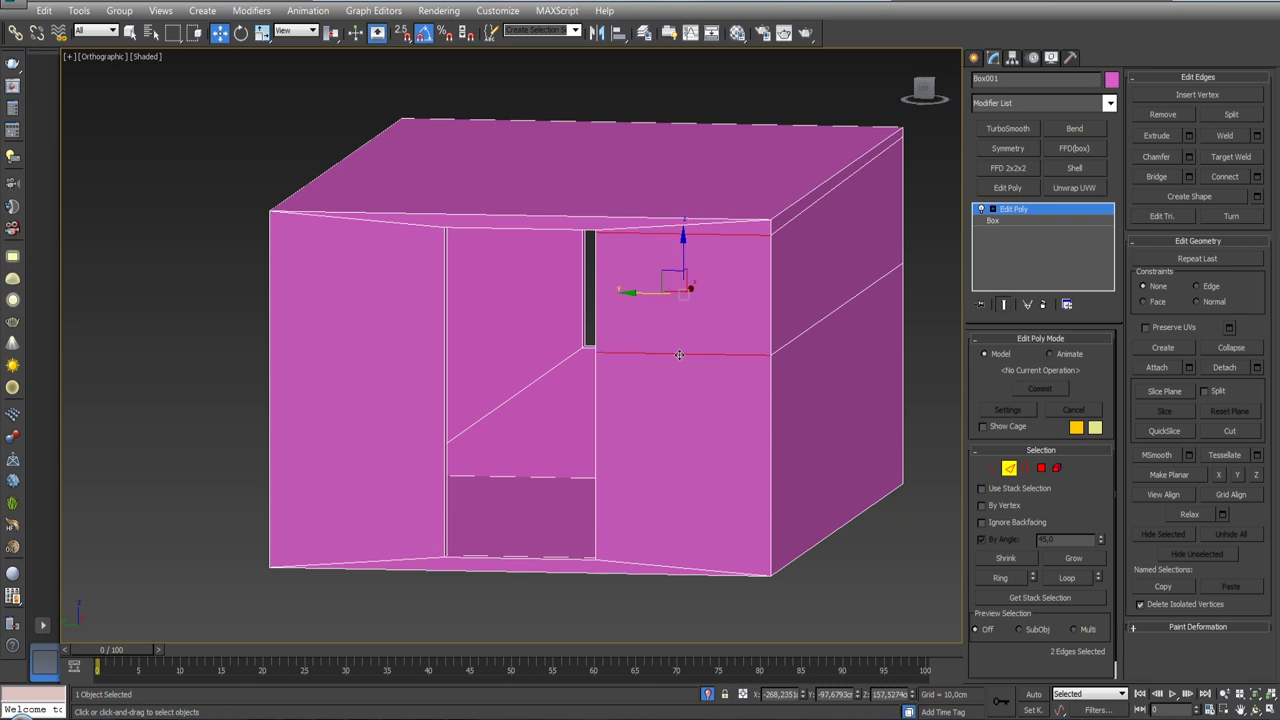
{"action": "left_click", "coordinate": [1257, 177]}
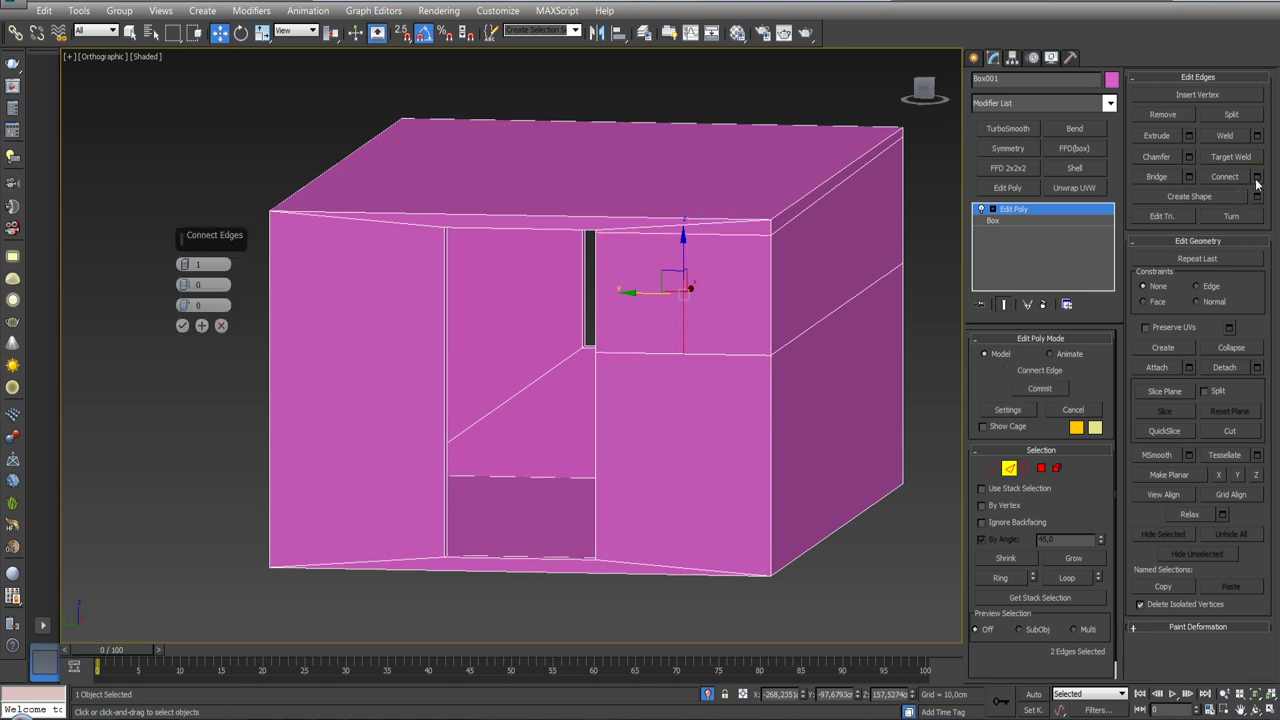
{"action": "left_click_drag", "start_coordinate": [185, 264], "coordinate": [177, 90]}
- Commit the 2-segment connect, then connect the side's top and middle edges: 1 segment, pinch 0, slide 75
{"action": "left_click", "coordinate": [183, 326]}
{"action": "middle_click_drag", "start_coordinate": [774, 316], "coordinate": [696, 313], "text": "alt"}
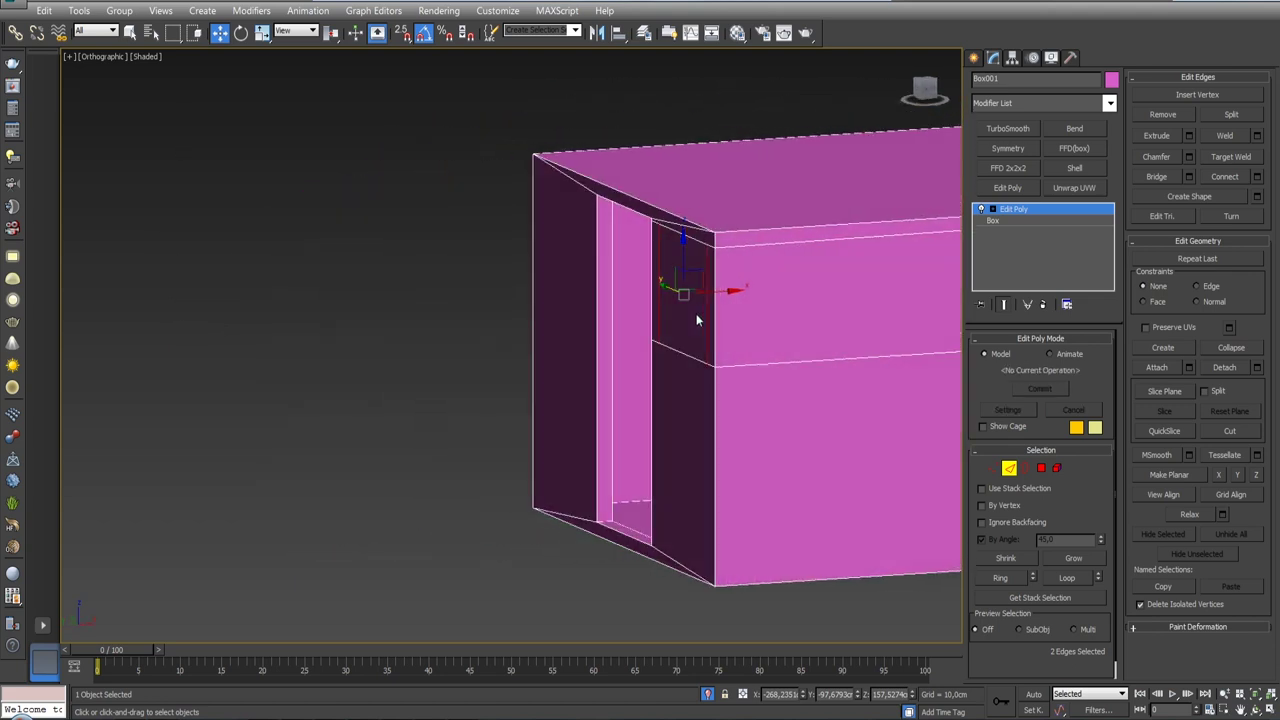
{"action": "left_click", "coordinate": [551, 241]}
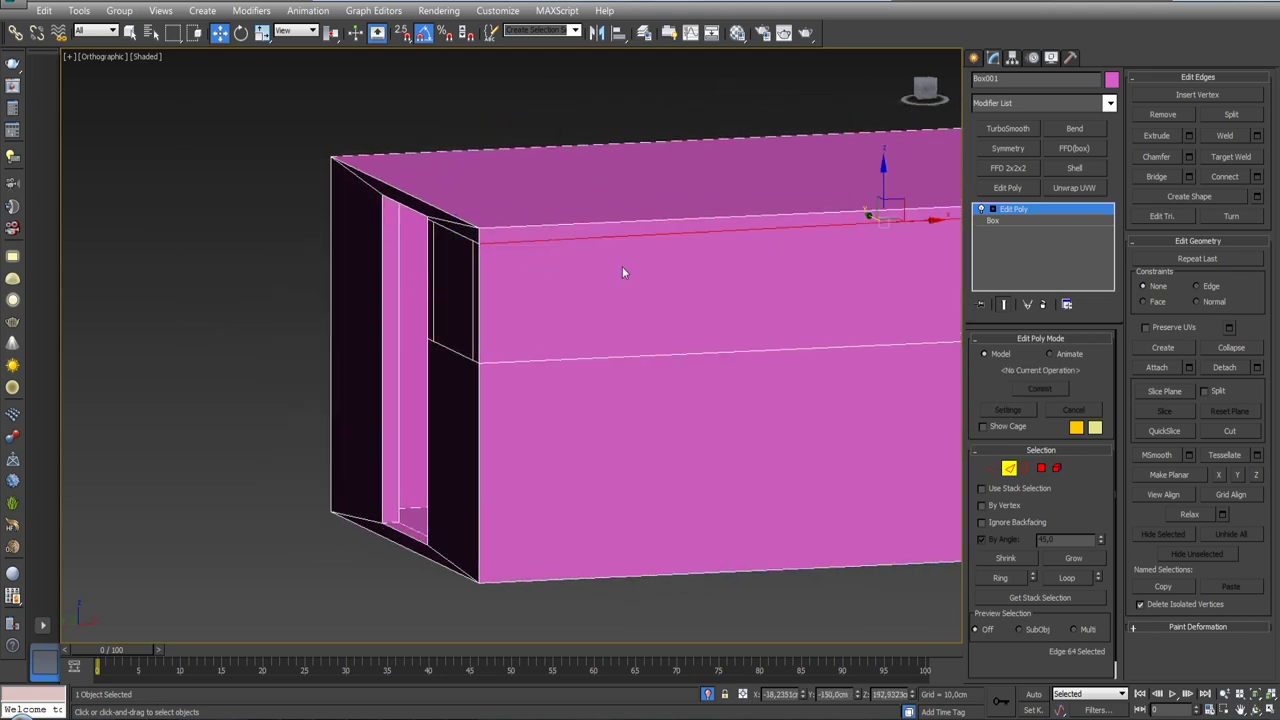
{"action": "left_click", "coordinate": [585, 353], "text": "ctrl"}
{"action": "middle_click_drag", "start_coordinate": [638, 313], "coordinate": [605, 331], "text": "alt"}
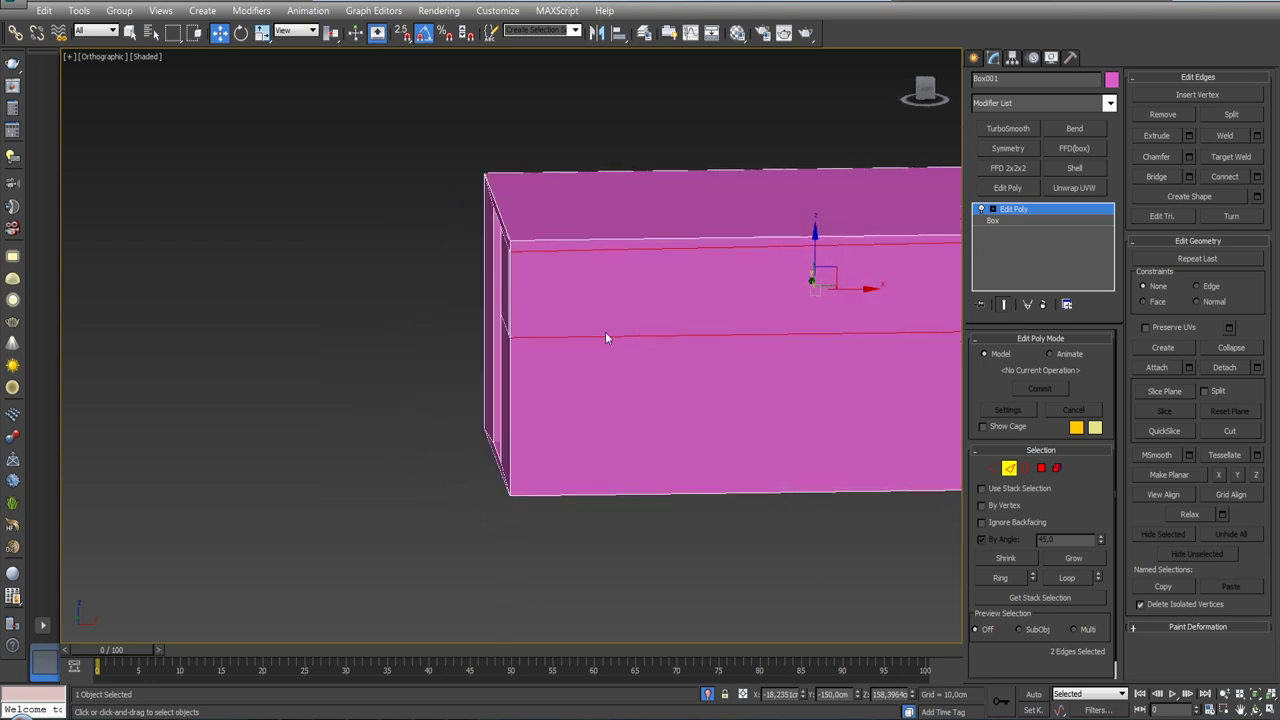
{"action": "left_click", "coordinate": [1257, 176]}
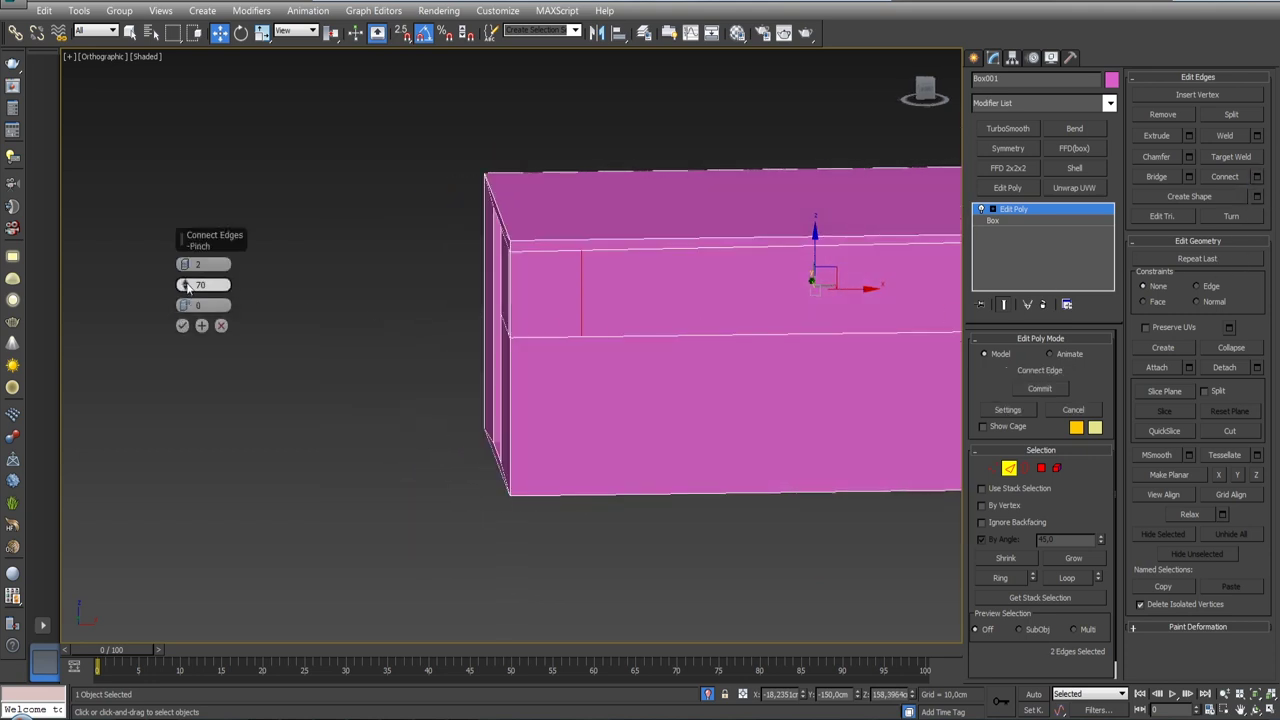
{"action": "left_click_drag", "start_coordinate": [185, 263], "coordinate": [185, 266]}
{"action": "right_click", "coordinate": [185, 290]}
{"action": "left_click_drag", "start_coordinate": [184, 305], "coordinate": [158, 86]}
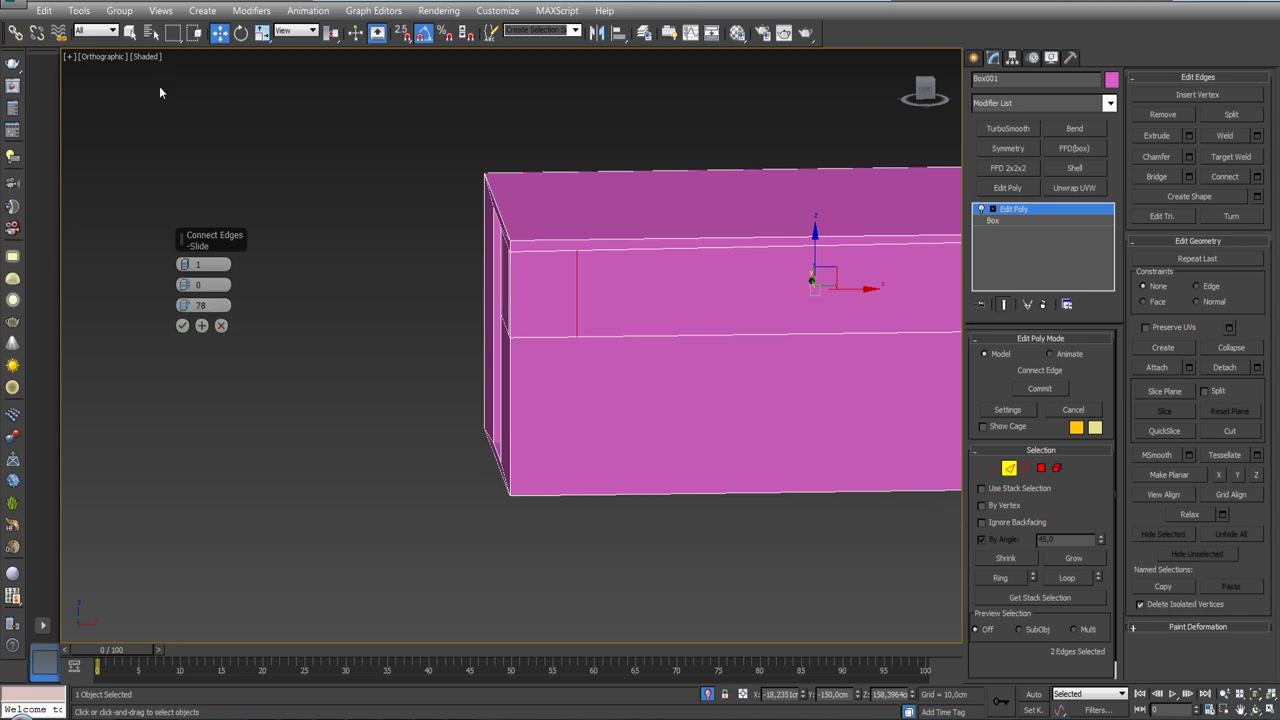
{"action": "left_click", "coordinate": [182, 325]}
- Chamfer the new side edge to 41 cm
{"action": "left_click", "coordinate": [1189, 156]}
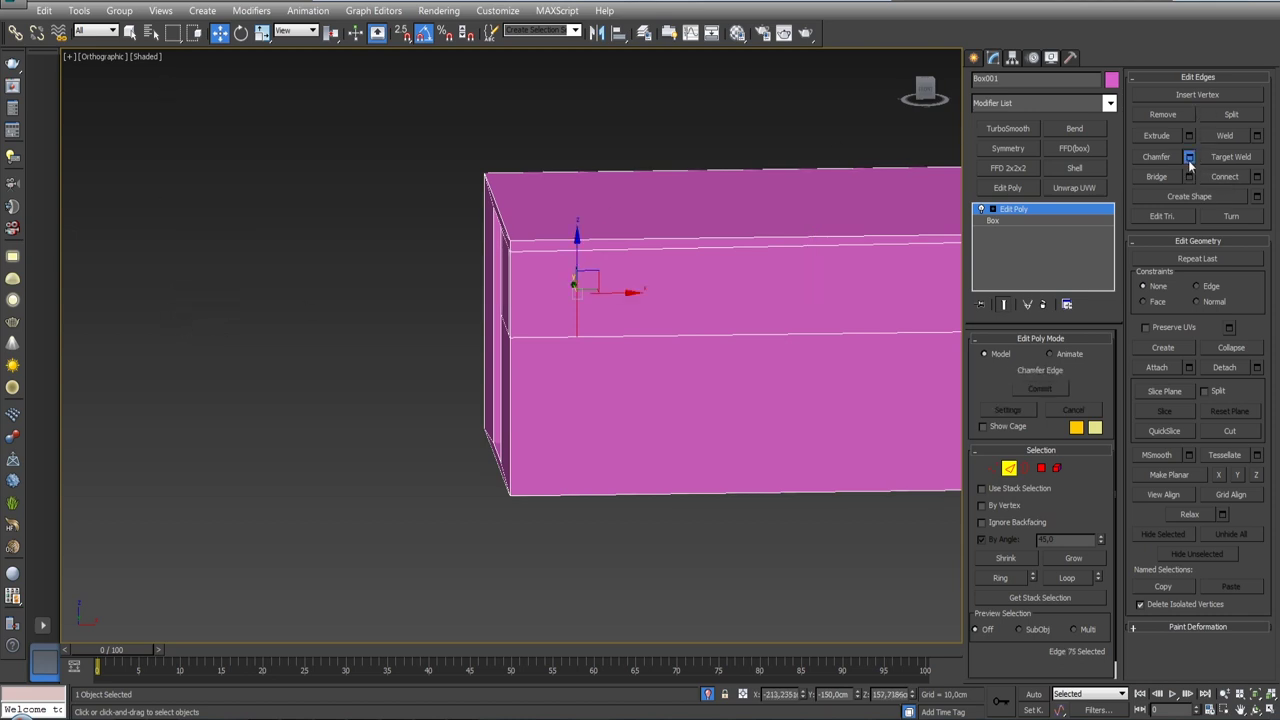
{"action": "left_click_drag", "start_coordinate": [184, 264], "coordinate": [292, 267]}
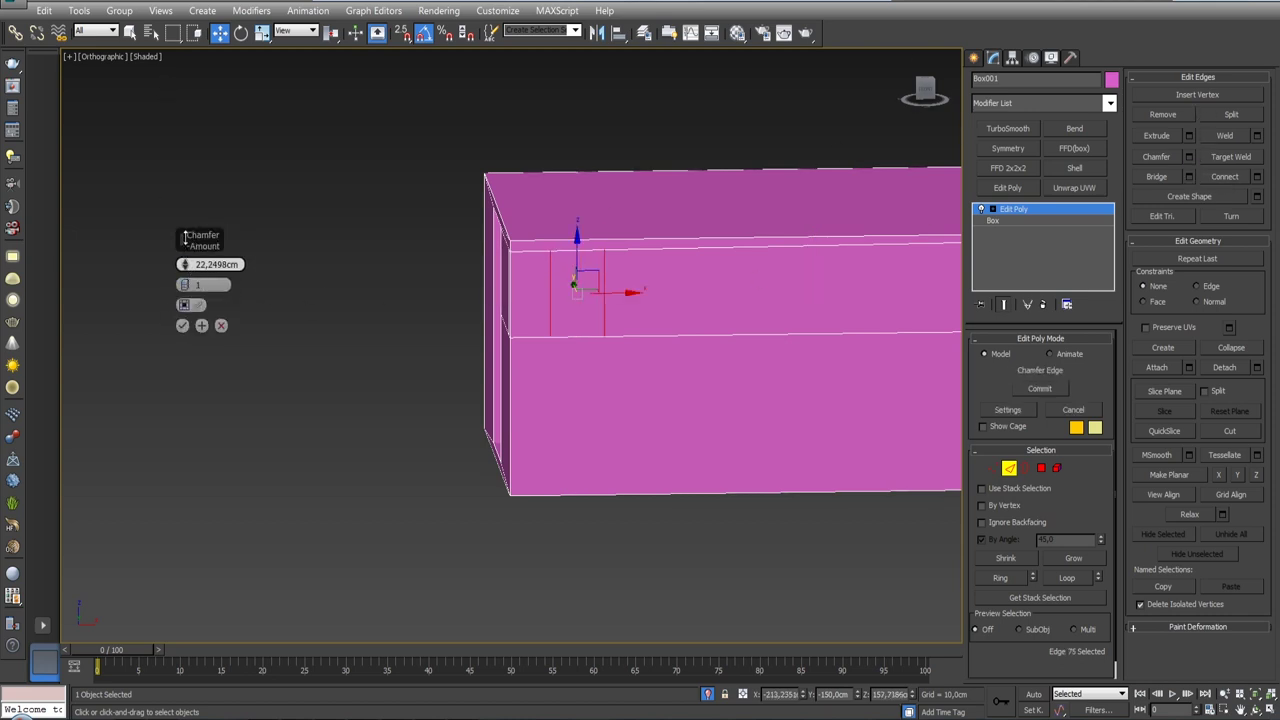
{"action": "mouse_move", "coordinate": [292, 267]}
{"action": "middle_mouse_down", "text": "alt"}
{"action": "mouse_move", "coordinate": [613, 325]}
{"action": "mouse_move", "coordinate": [420, 300]}
{"action": "middle_mouse_up", "text": "alt"}
{"action": "left_click_drag", "start_coordinate": [184, 264], "coordinate": [210, 265]}
{"action": "mouse_move", "coordinate": [210, 265]}
{"action": "middle_mouse_down", "text": "alt"}
{"action": "mouse_move", "coordinate": [530, 330]}
{"action": "mouse_move", "coordinate": [580, 323]}
{"action": "mouse_move", "coordinate": [434, 329]}
{"action": "middle_mouse_up", "text": "alt"}
{"action": "double_click", "coordinate": [207, 264]}
{"action": "type", "text": "0"}
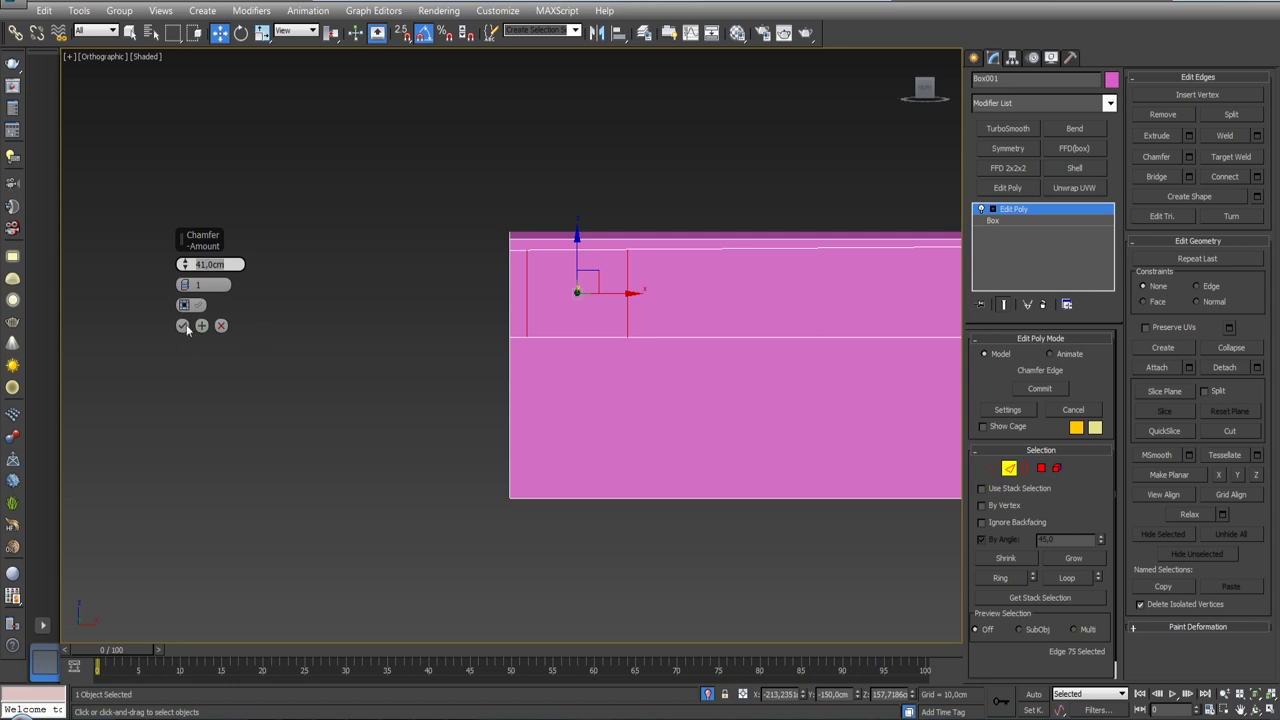
{"action": "left_click", "coordinate": [184, 326]}
{"action": "mouse_move", "coordinate": [192, 322]}
{"action": "middle_mouse_down", "text": "alt"}
{"action": "mouse_move", "coordinate": [534, 316]}
{"action": "mouse_move", "coordinate": [479, 309]}
{"action": "middle_mouse_up", "text": "alt"}
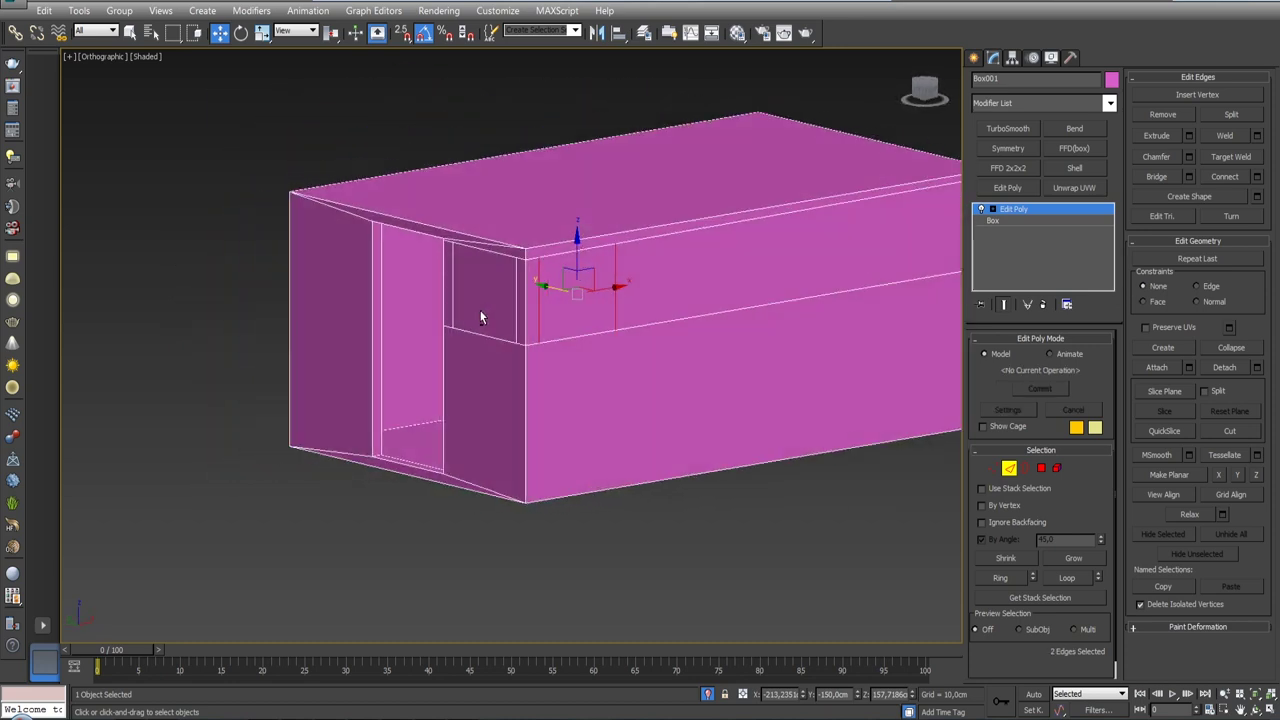
- Extrude the upper panel beside the doorway and the side window panel 10 cm inward
{"action": "left_click", "coordinate": [1041, 467]}
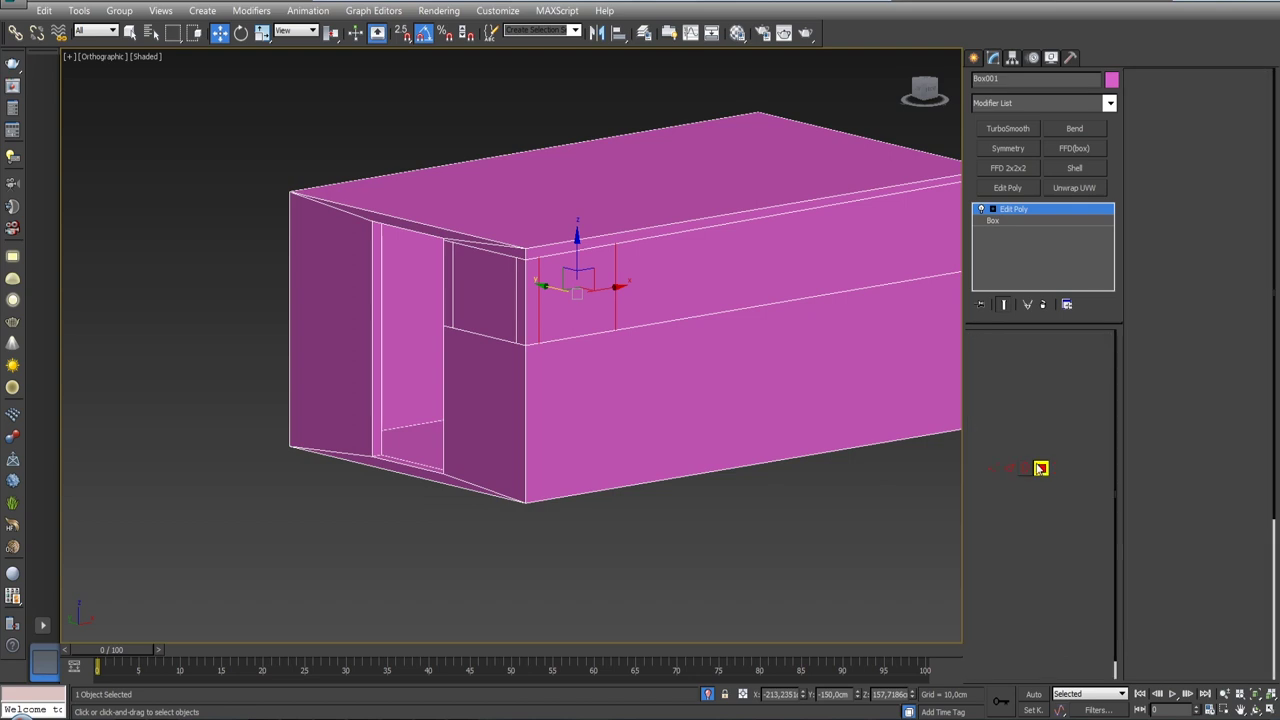
{"action": "left_click", "coordinate": [567, 311]}
{"action": "left_click", "coordinate": [991, 542]}
{"action": "left_click", "coordinate": [727, 517]}
{"action": "left_click", "coordinate": [560, 292]}
{"action": "left_click", "coordinate": [455, 290], "text": "ctrl"}
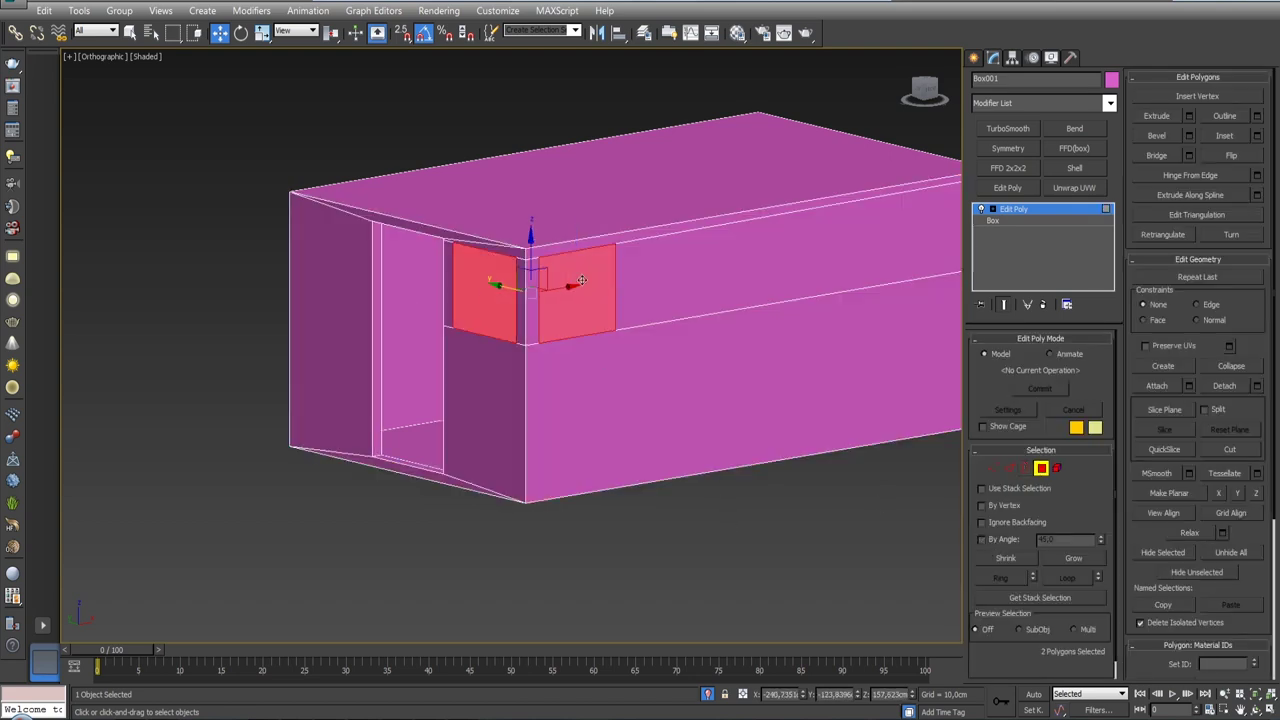
{"action": "left_click", "coordinate": [1189, 116]}
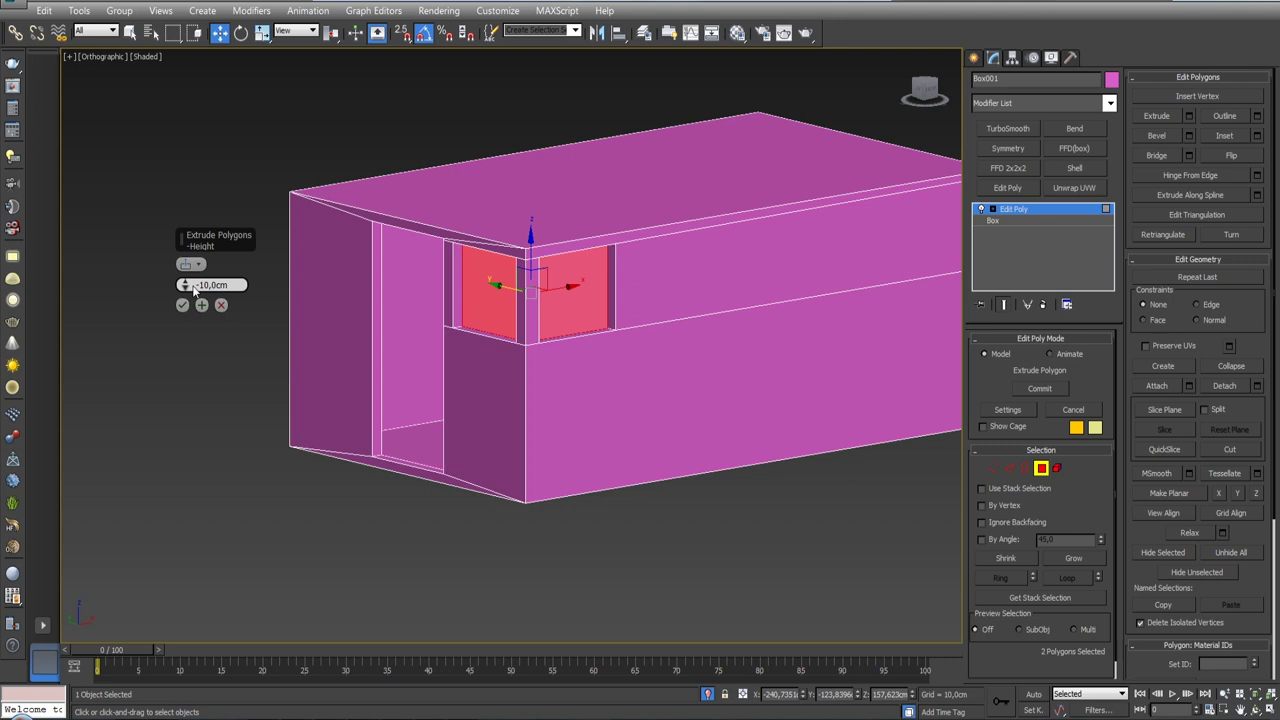
{"action": "left_click", "coordinate": [181, 305]}
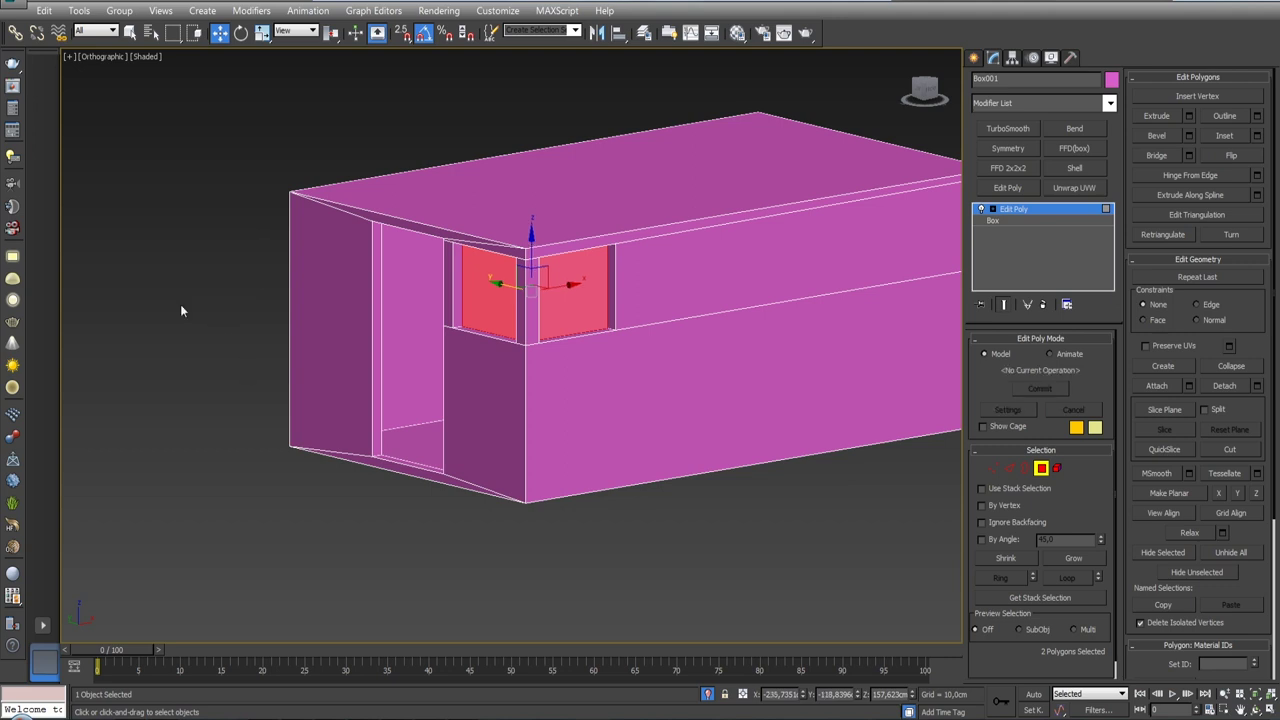
{"action": "middle_click_drag", "start_coordinate": [340, 314], "coordinate": [594, 369], "text": "alt"}
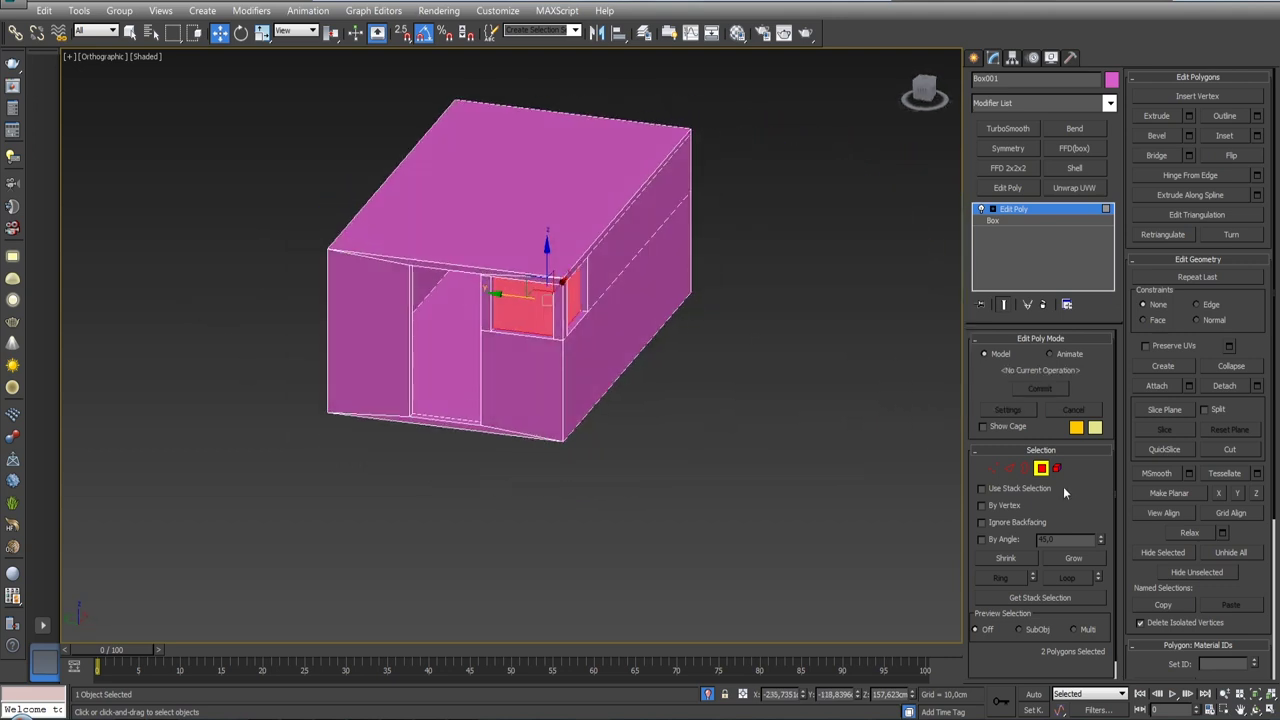
{"action": "left_click", "coordinate": [1041, 468]}
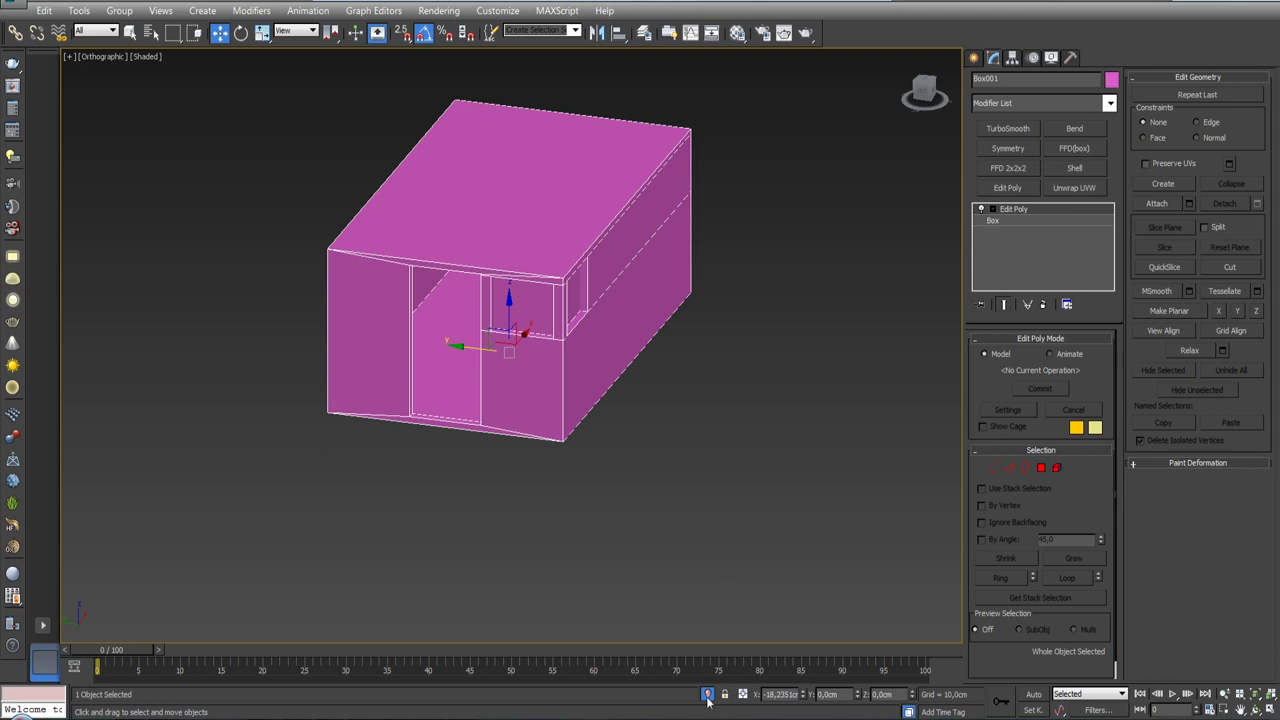
- Unhide the rest of the house and orbit around the recessed windows, back in Polygon mode
{"action": "left_click", "coordinate": [707, 695]}
{"action": "mouse_move", "coordinate": [740, 482]}
{"action": "middle_mouse_down", "text": "alt"}
{"action": "mouse_move", "coordinate": [700, 470]}
{"action": "mouse_move", "coordinate": [594, 355]}
{"action": "middle_mouse_up", "text": "alt"}
{"action": "scroll", "coordinate": [700, 470], "scroll_direction": "up", "scroll_amount": 3}
{"action": "scroll", "coordinate": [594, 355], "scroll_direction": "up", "scroll_amount": 2}
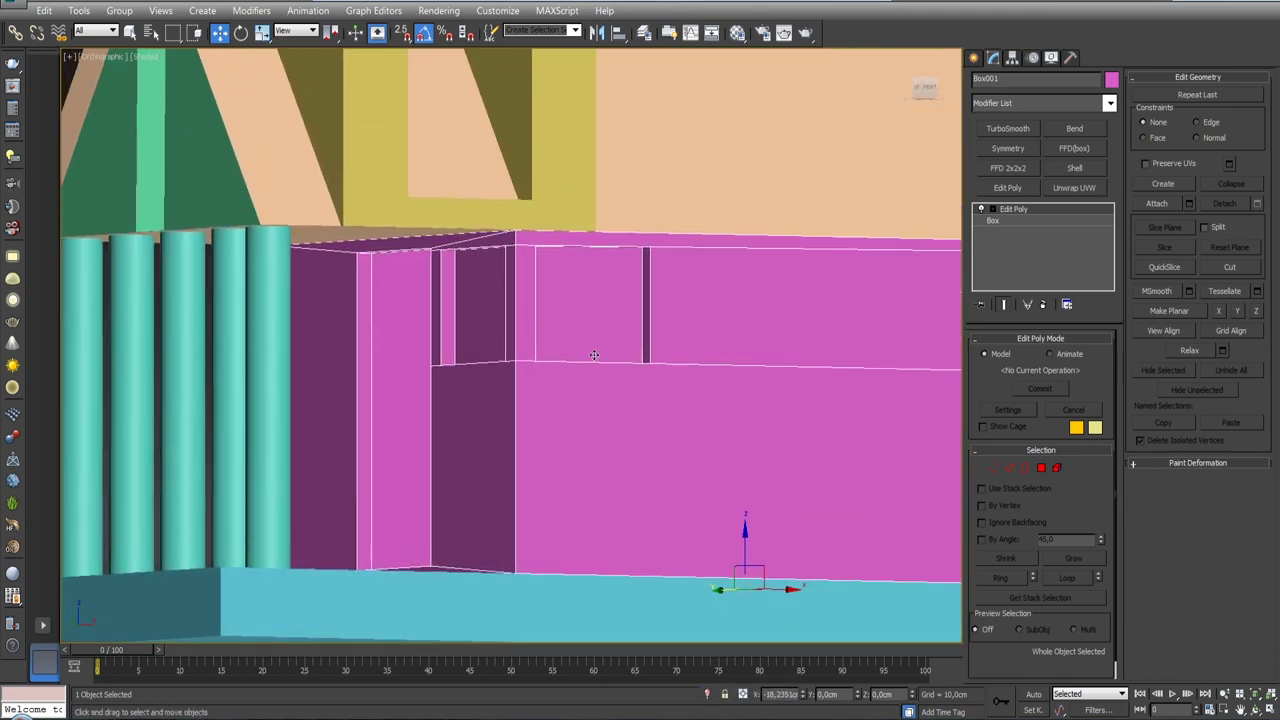
{"action": "scroll", "coordinate": [594, 357], "scroll_direction": "down", "scroll_amount": 5}
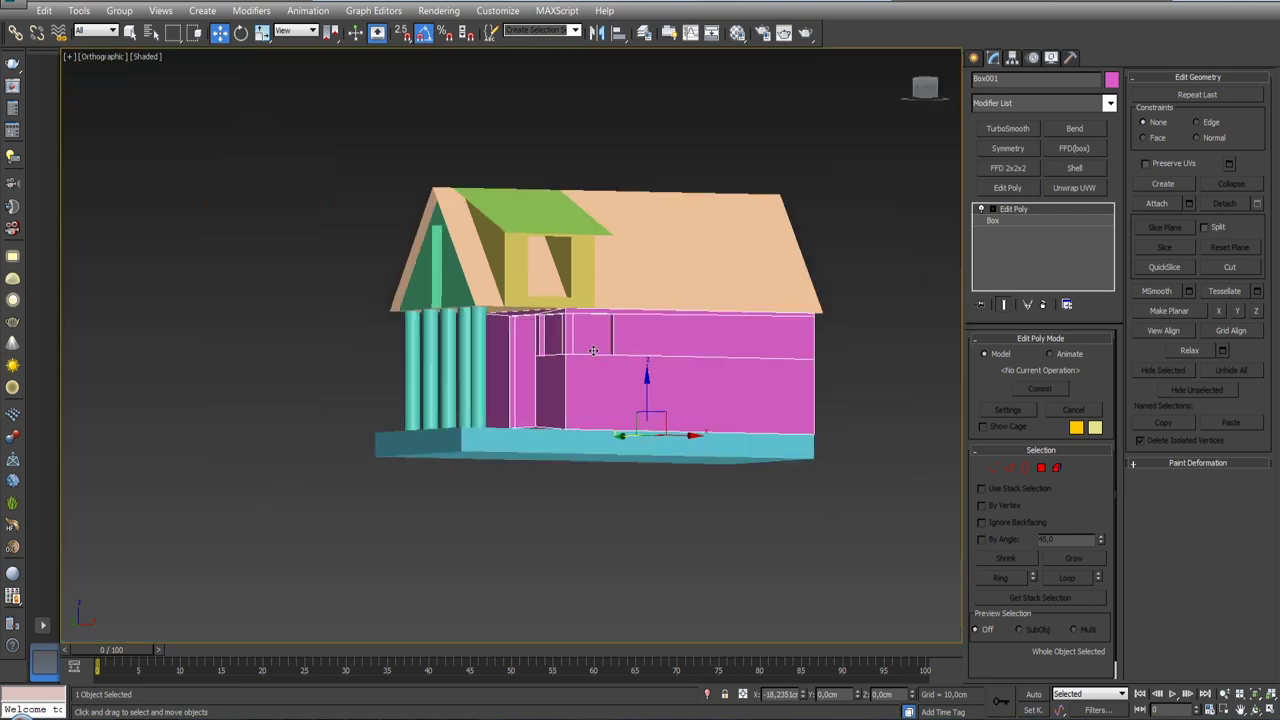
{"action": "scroll", "coordinate": [628, 343], "scroll_direction": "down", "scroll_amount": 2}
{"action": "middle_click_drag", "start_coordinate": [628, 343], "coordinate": [700, 380], "text": "alt"}
{"action": "scroll", "coordinate": [651, 357], "scroll_direction": "up", "scroll_amount": 3}
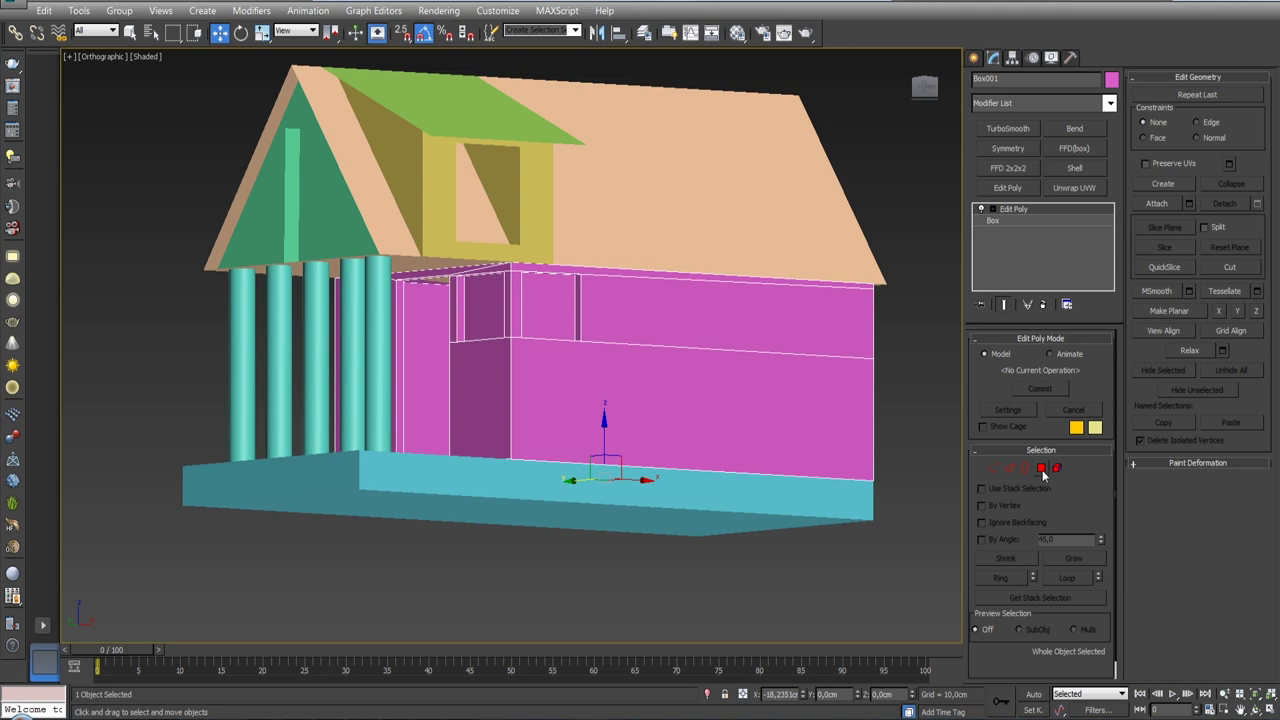
{"action": "left_click", "coordinate": [1041, 467]}
{"action": "mouse_move", "coordinate": [663, 577]}
{"action": "middle_mouse_down", "text": "alt"}
{"action": "mouse_move", "coordinate": [725, 412]}
{"action": "mouse_move", "coordinate": [565, 445]}
{"action": "mouse_move", "coordinate": [551, 424]}
{"action": "middle_mouse_up", "text": "alt"}
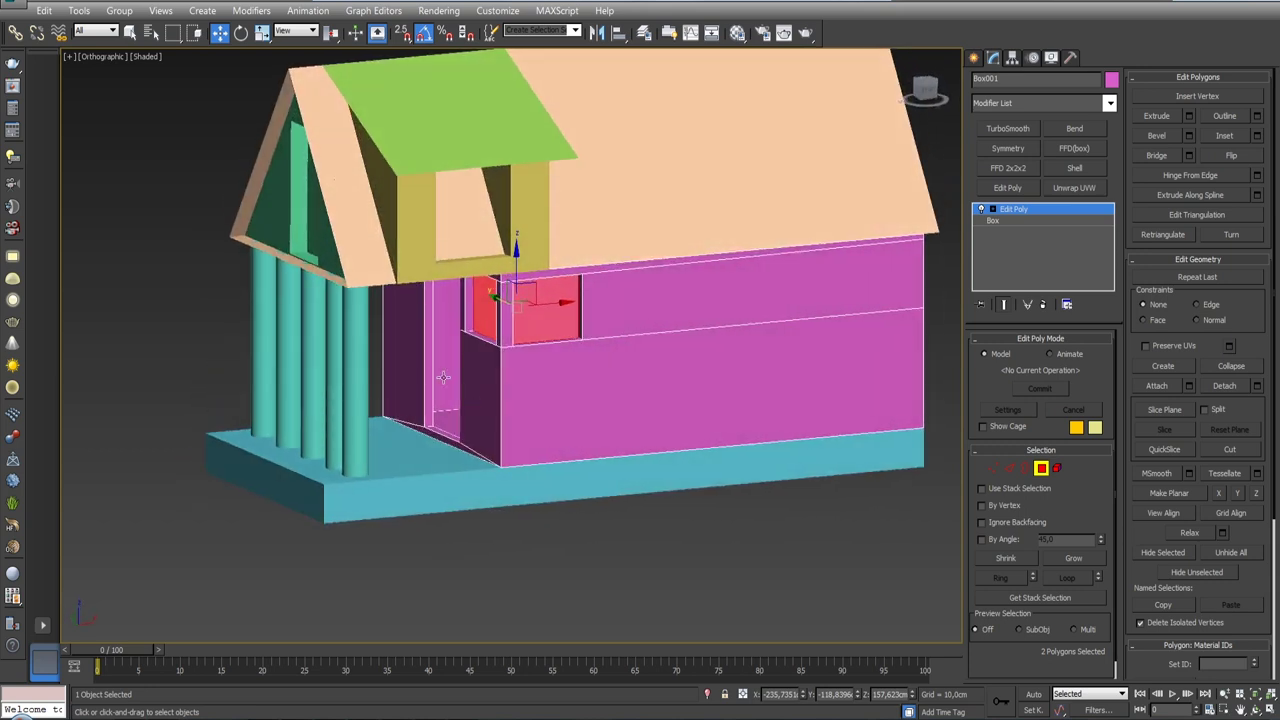
- Cap the door and gable window openings using Border mode
{"action": "left_click", "coordinate": [1024, 468]}
{"action": "left_click", "coordinate": [432, 374]}
{"action": "middle_click_drag", "start_coordinate": [622, 387], "coordinate": [668, 432], "text": "alt"}
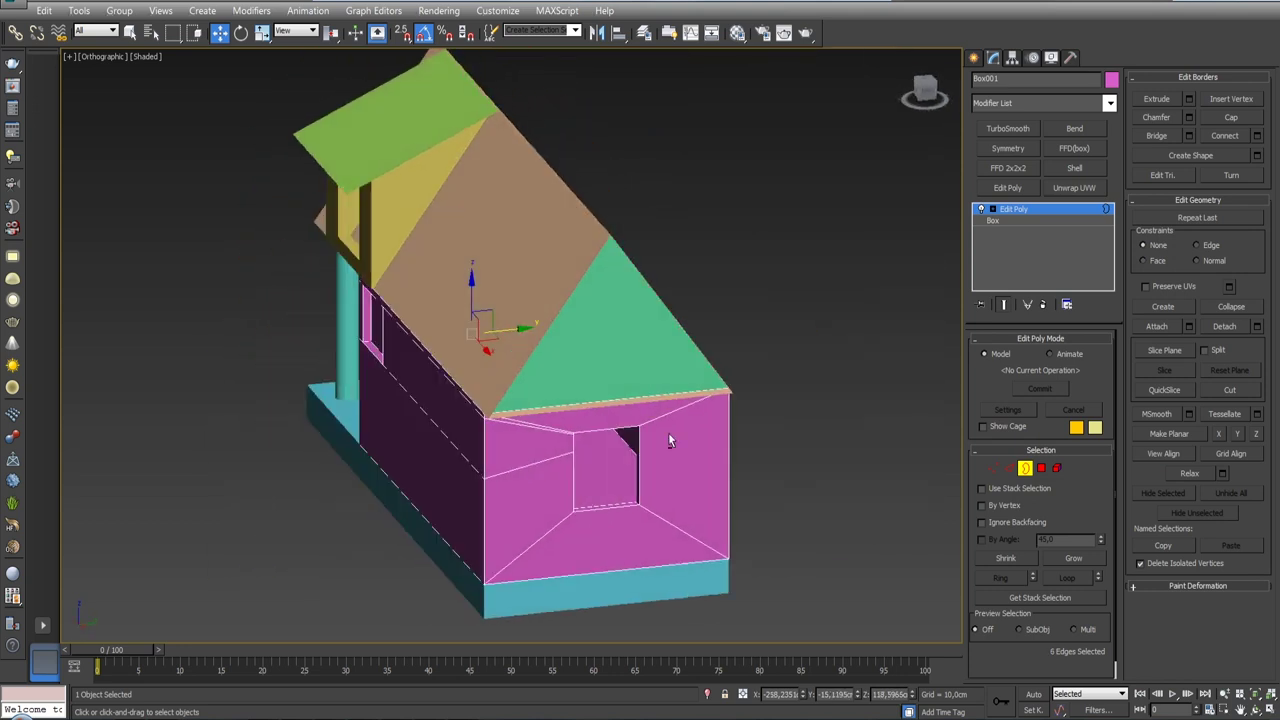
{"action": "scroll", "coordinate": [767, 540], "scroll_direction": "up", "scroll_amount": 5}
{"action": "middle_click_drag", "start_coordinate": [768, 534], "coordinate": [677, 467]}
{"action": "left_click", "coordinate": [666, 455], "text": "ctrl"}
{"action": "left_click", "coordinate": [1231, 117]}
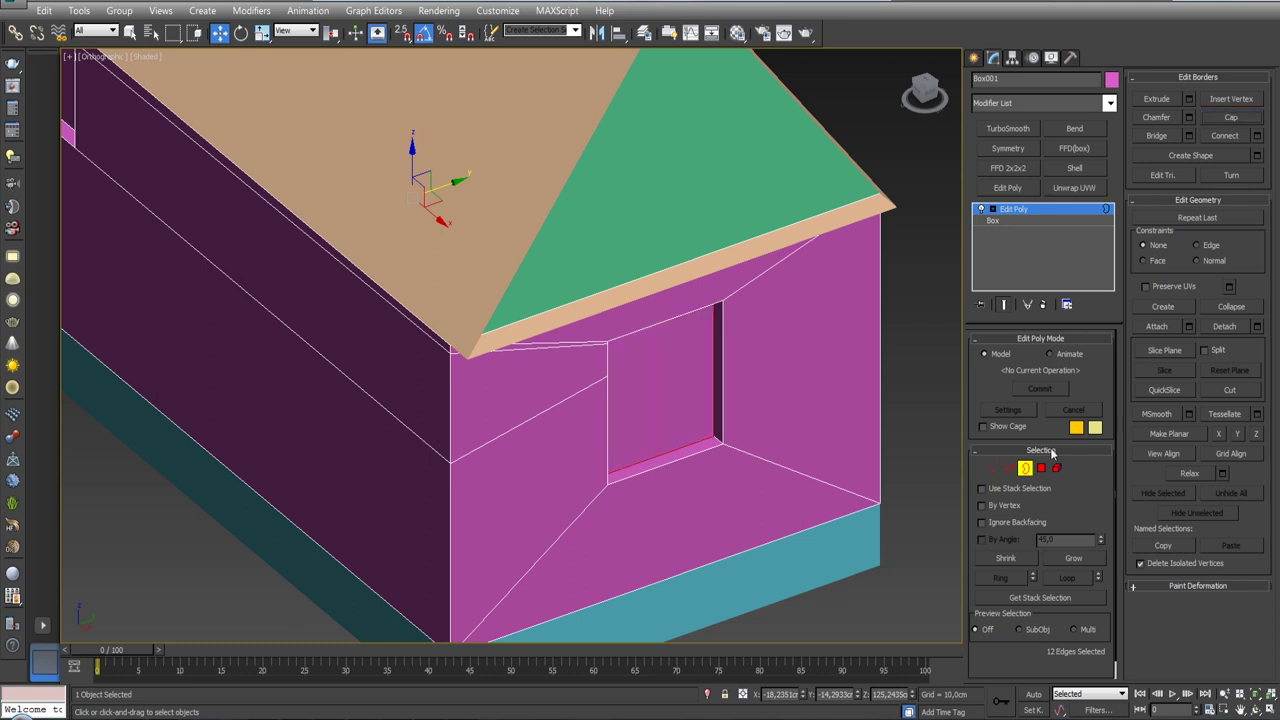
- Detach the window faces from the walls as a new object and leave Polygon mode
{"action": "left_click", "coordinate": [1041, 468]}
{"action": "left_click", "coordinate": [665, 398], "text": "ctrl"}
{"action": "middle_click_drag", "start_coordinate": [665, 398], "coordinate": [345, 235], "text": "alt"}
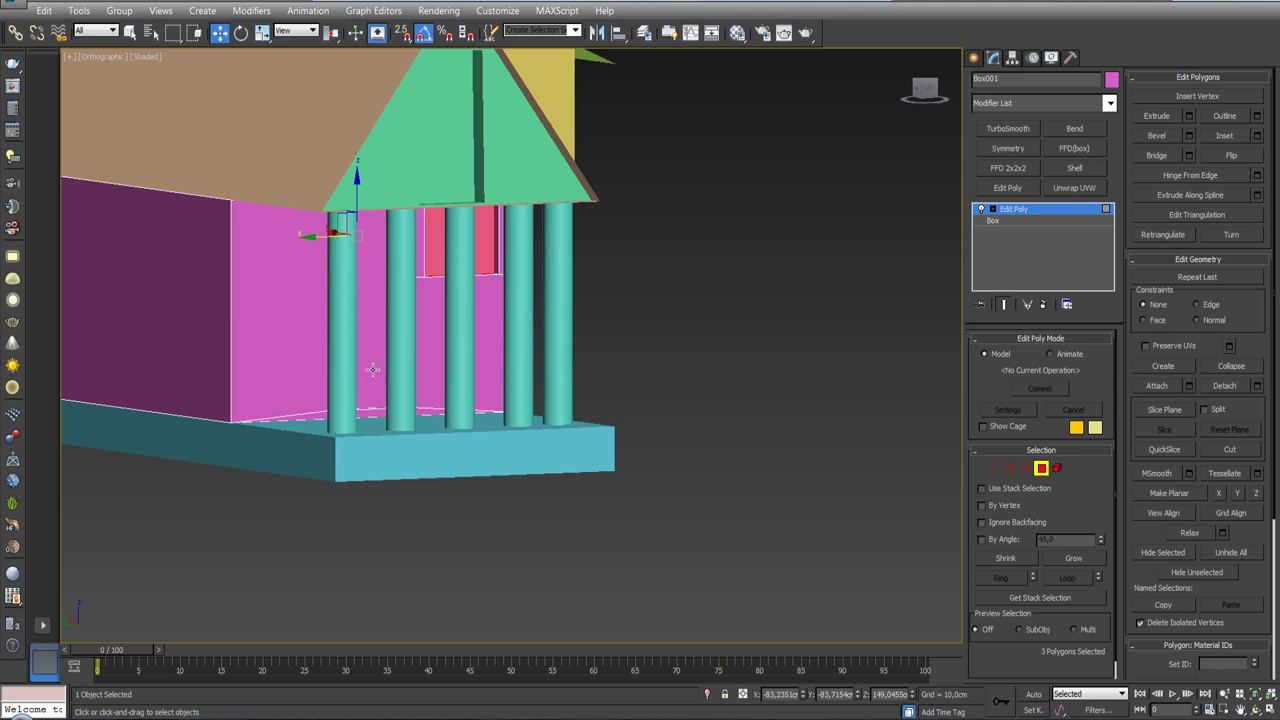
{"action": "left_click", "coordinate": [370, 368], "text": "ctrl"}
{"action": "middle_click_drag", "start_coordinate": [370, 368], "coordinate": [884, 406], "text": "alt"}
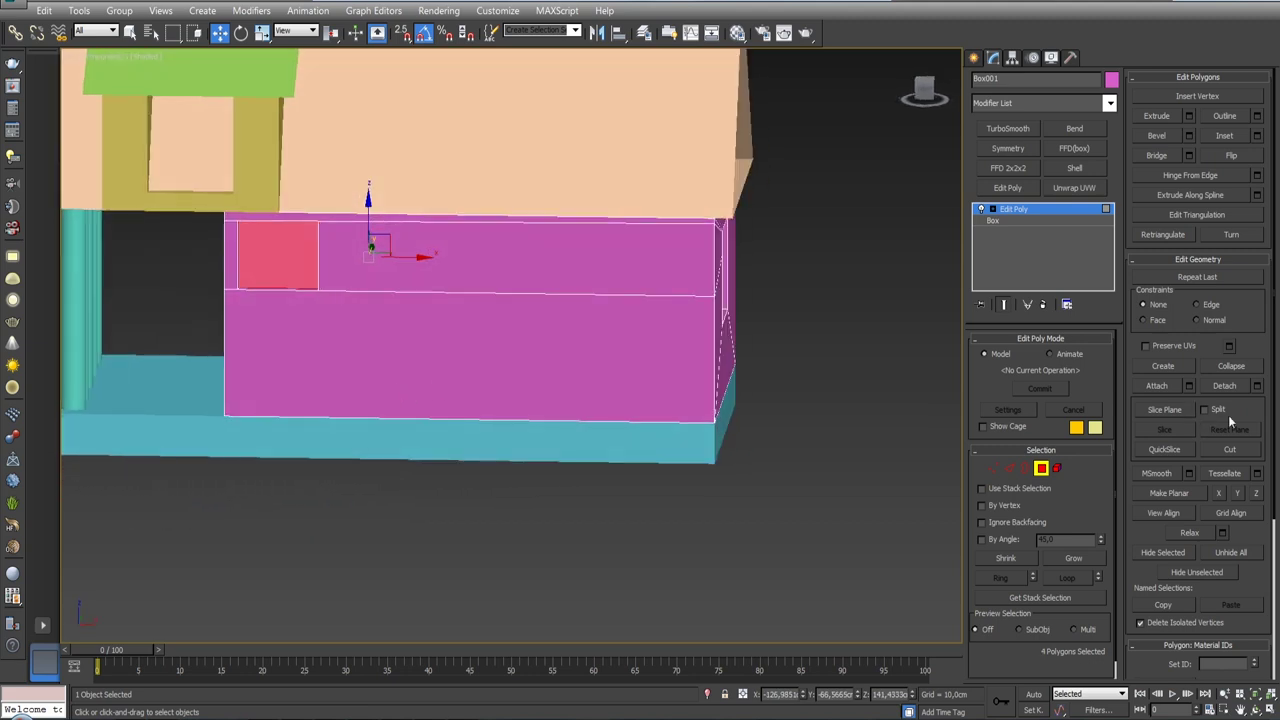
{"action": "left_click", "coordinate": [1257, 386]}
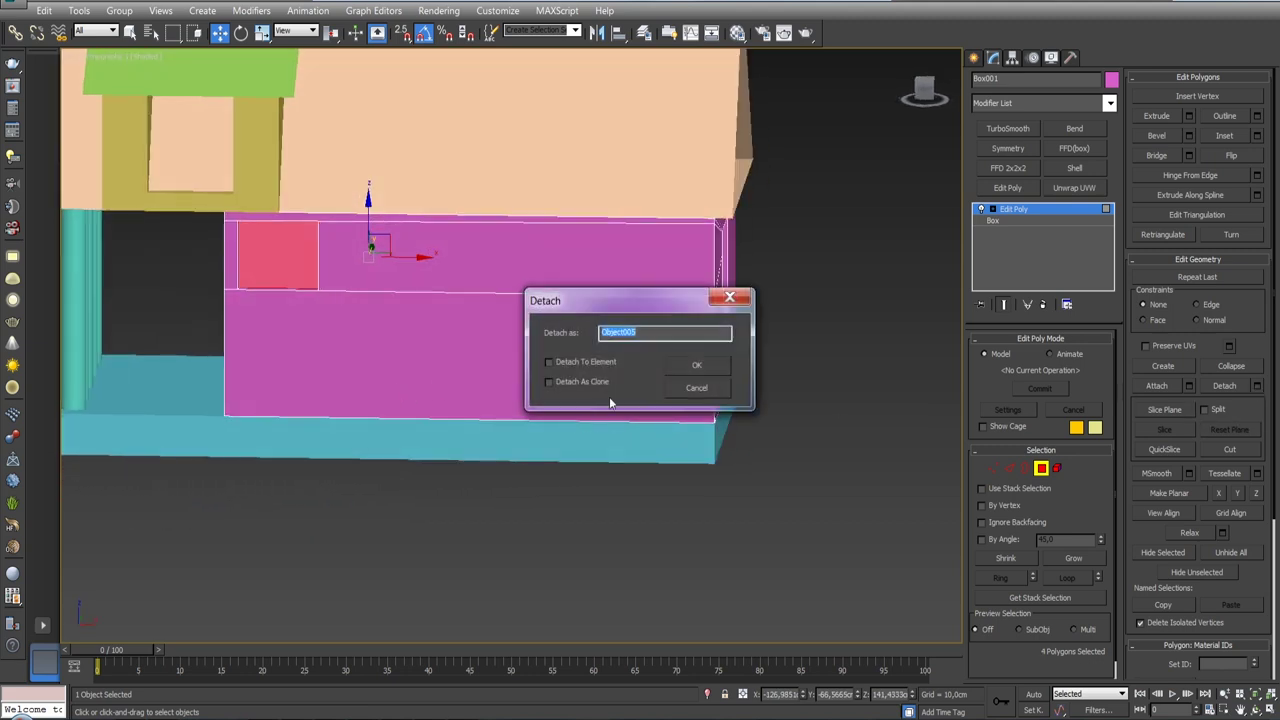
{"action": "left_click", "coordinate": [688, 366]}
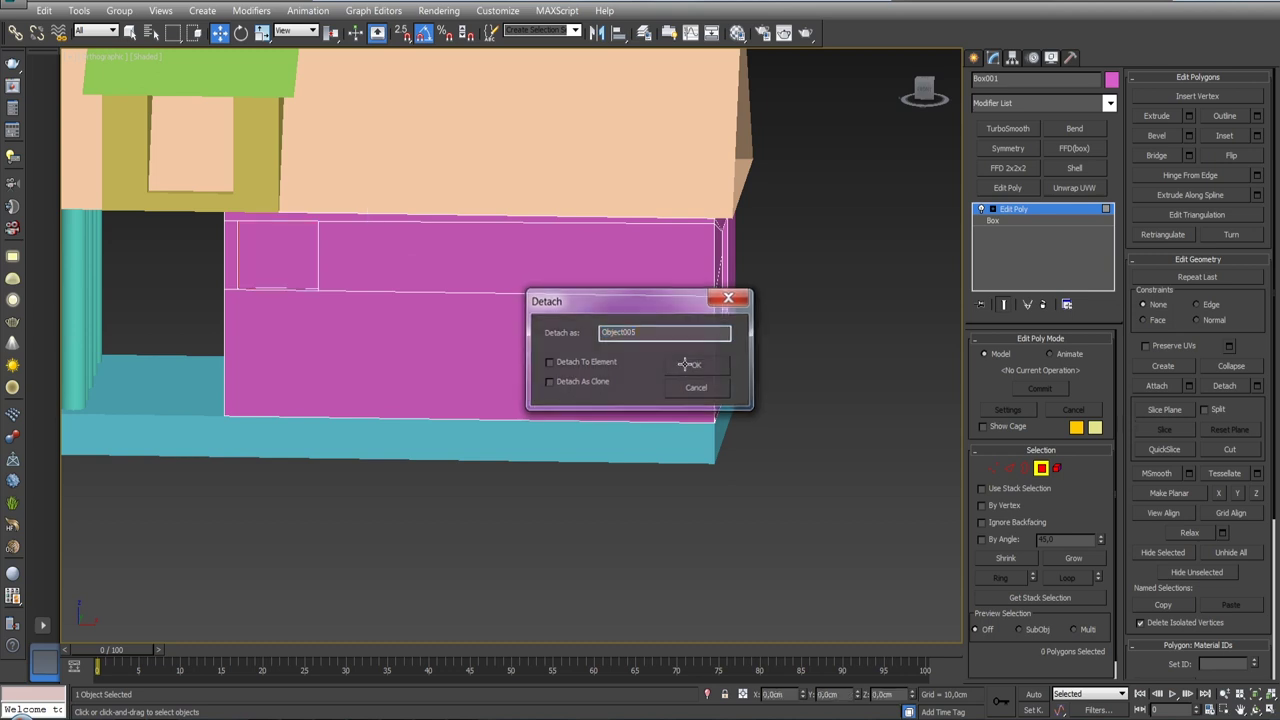
{"action": "left_click", "coordinate": [1064, 212]}
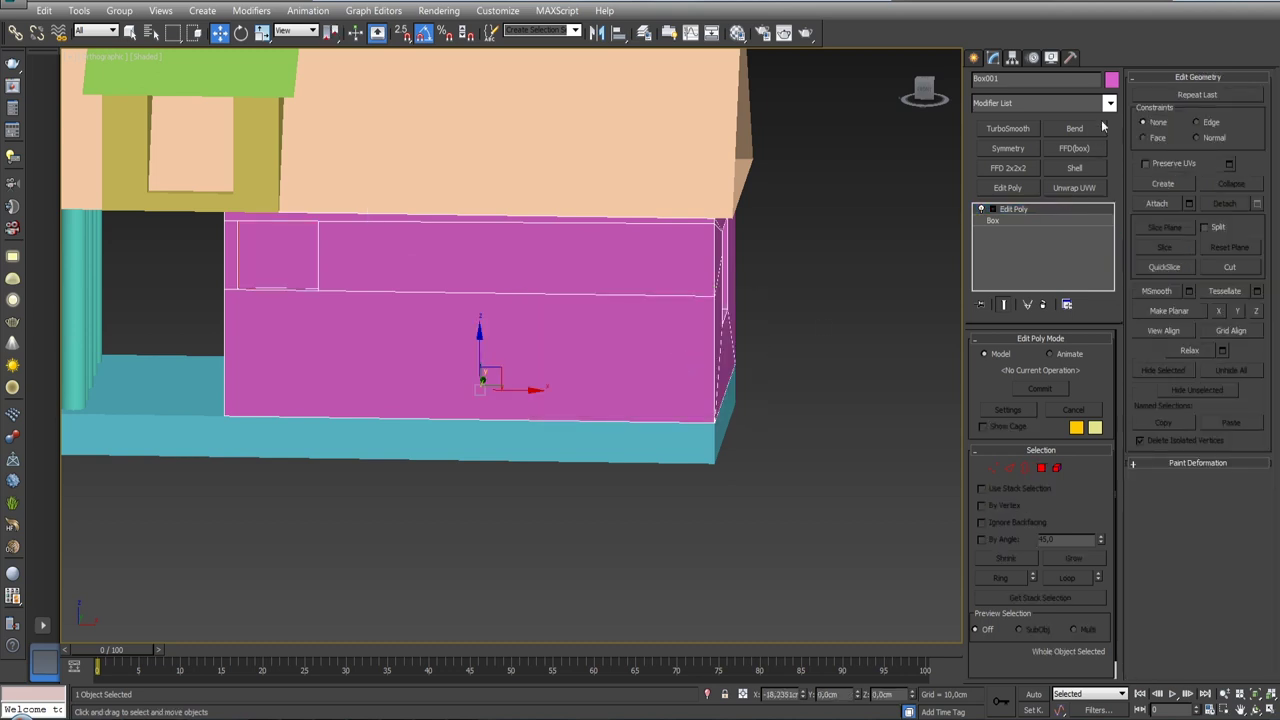
- Change Box001's object colour to lavender so the walls contrast with the magenta windows
{"action": "left_click", "coordinate": [1111, 79]}
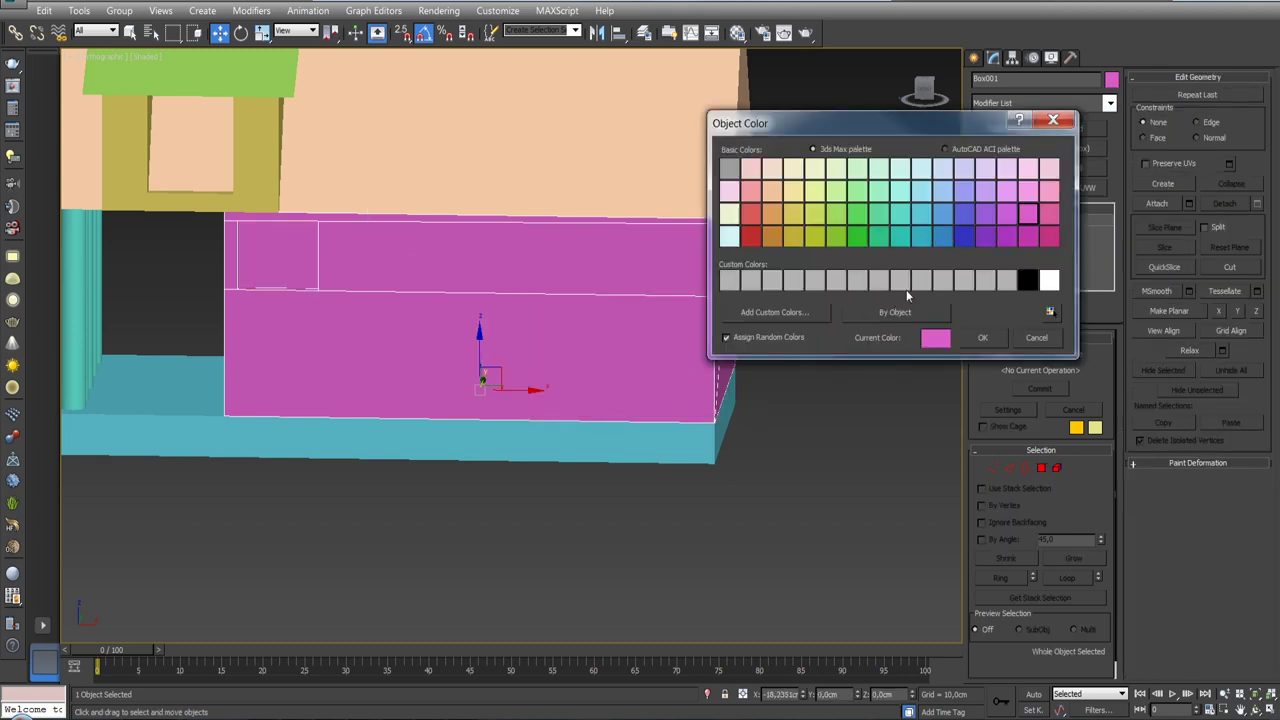
{"action": "left_click", "coordinate": [964, 192]}
{"action": "left_click", "coordinate": [982, 337]}
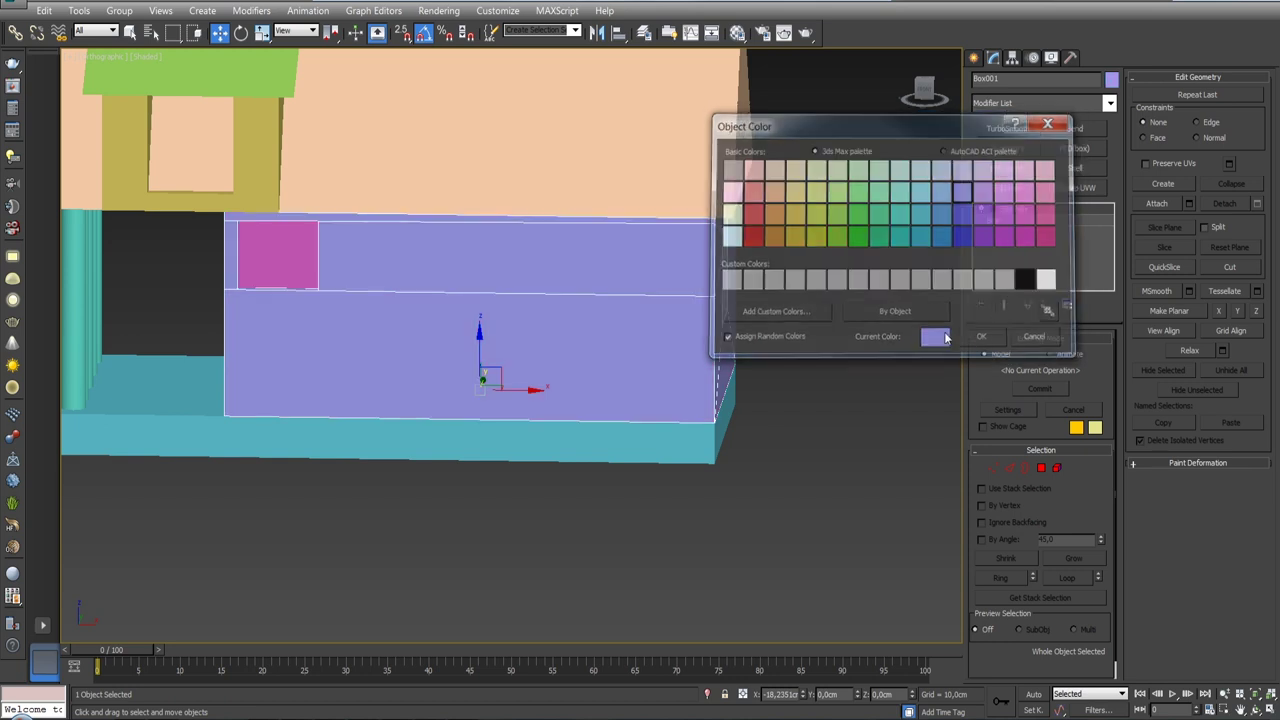
{"action": "scroll", "coordinate": [535, 260], "scroll_direction": "down", "scroll_amount": 5}
{"action": "middle_click_drag", "start_coordinate": [535, 260], "coordinate": [754, 270], "text": "alt"}
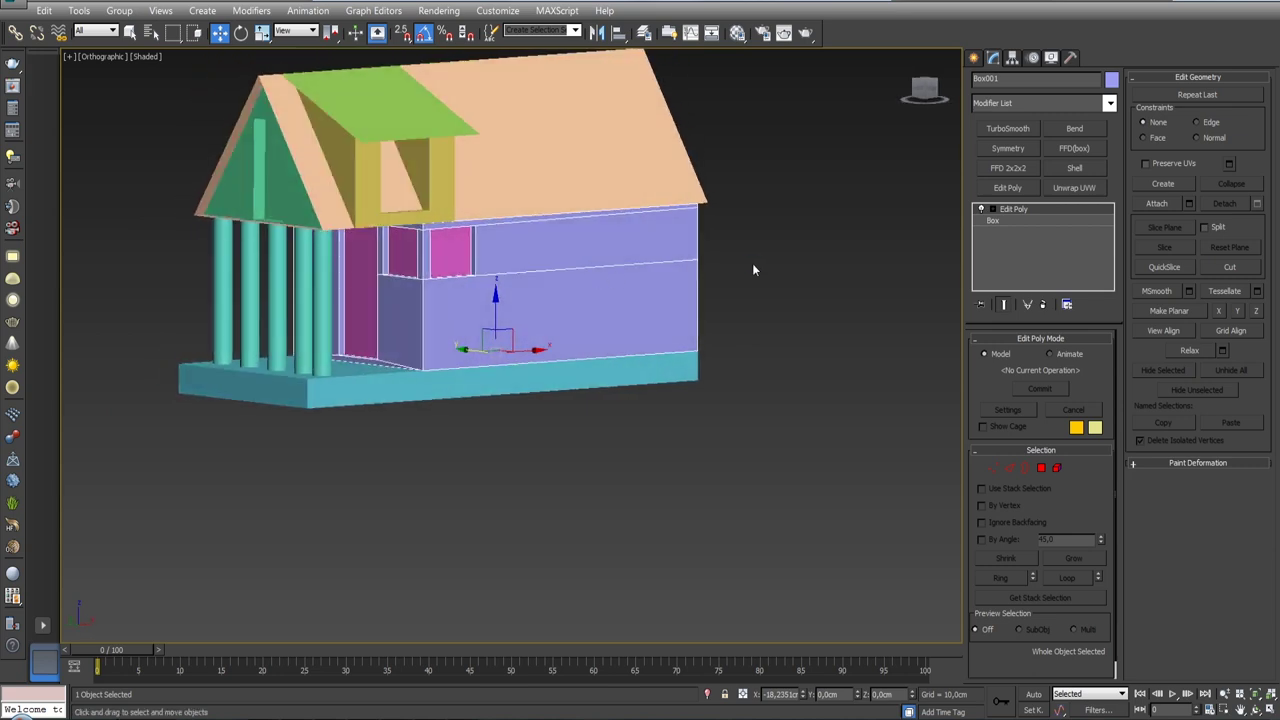
- Select the dormer and orbit to the other side of the house
{"action": "left_click", "coordinate": [433, 203]}
{"action": "mouse_move", "coordinate": [433, 203]}
{"action": "middle_mouse_down", "text": "alt"}
{"action": "mouse_move", "coordinate": [364, 148]}
{"action": "mouse_move", "coordinate": [390, 155]}
{"action": "mouse_move", "coordinate": [417, 79]}
{"action": "middle_mouse_up", "text": "alt"}
{"action": "scroll", "coordinate": [390, 155], "scroll_direction": "up", "scroll_amount": 5}
{"action": "scroll", "coordinate": [390, 155], "scroll_direction": "up", "scroll_amount": 1}
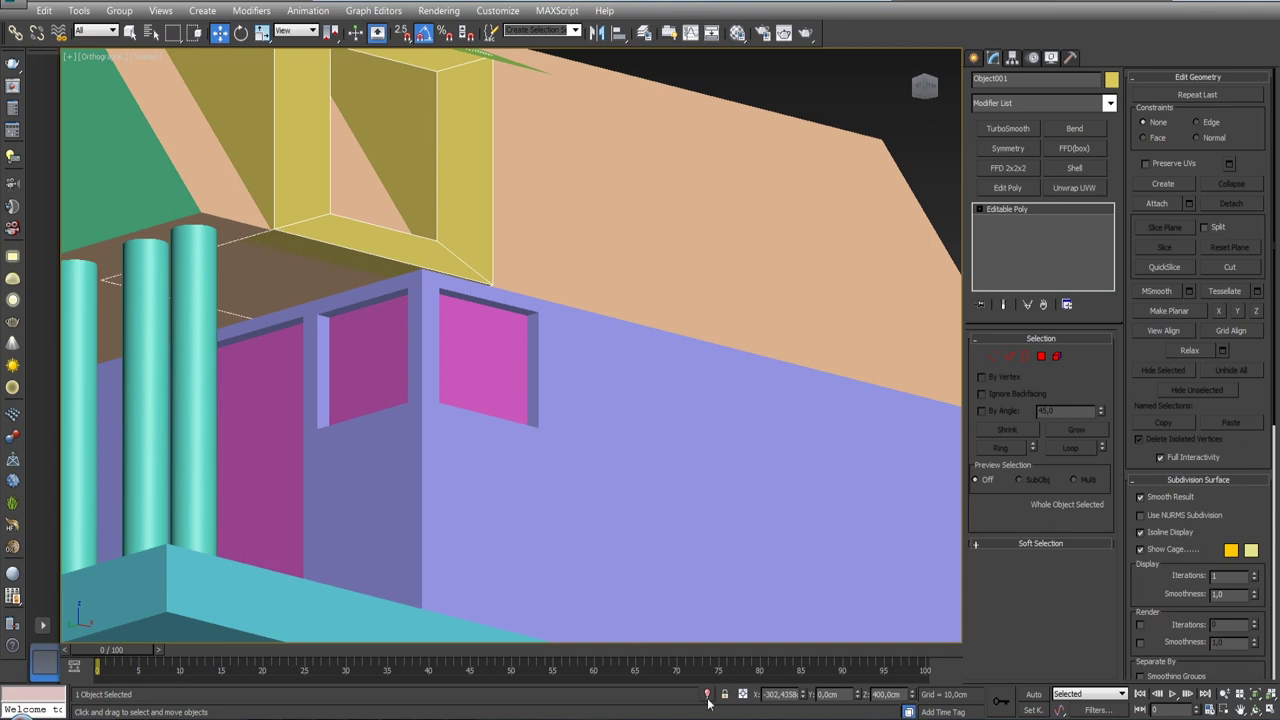
- Isolate the dormer and delete its top and front opening polygons
{"action": "left_click", "coordinate": [707, 694]}
{"action": "mouse_move", "coordinate": [465, 282]}
{"action": "middle_mouse_down", "text": "alt"}
{"action": "mouse_move", "coordinate": [360, 337]}
{"action": "mouse_move", "coordinate": [231, 323]}
{"action": "mouse_move", "coordinate": [371, 291]}
{"action": "mouse_move", "coordinate": [333, 334]}
{"action": "middle_mouse_up", "text": "alt"}
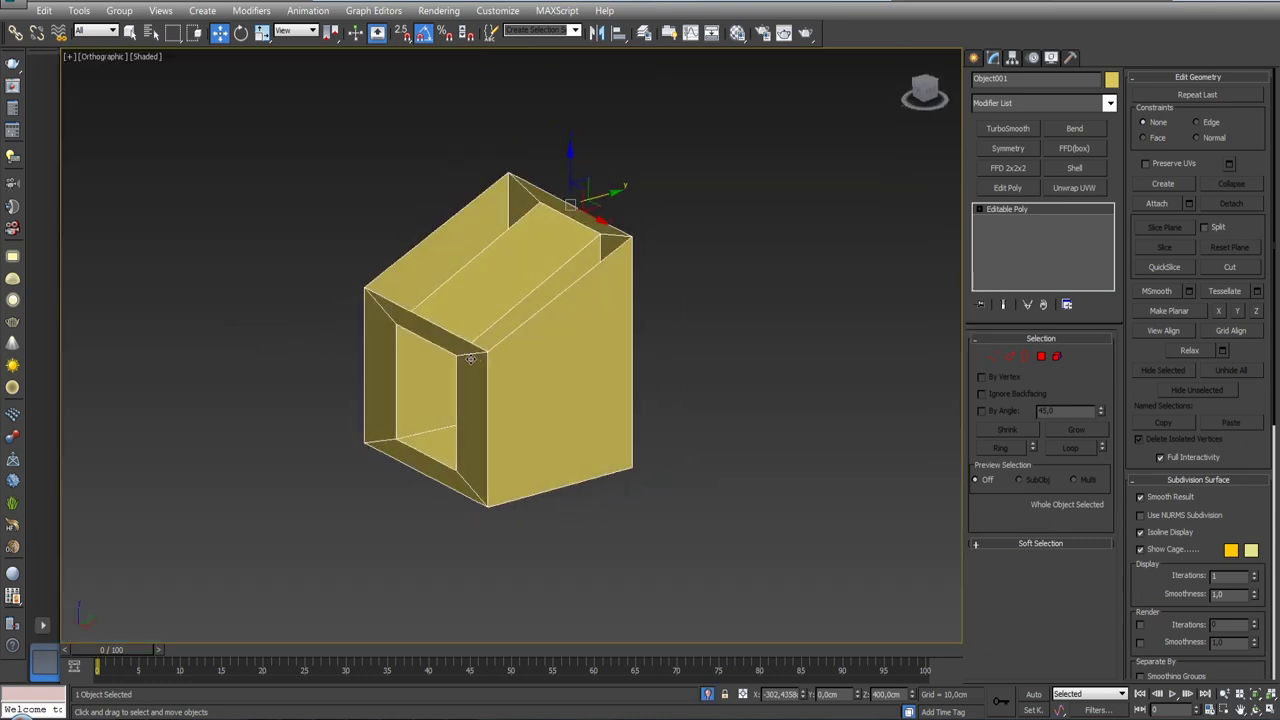
{"action": "scroll", "coordinate": [470, 358], "scroll_direction": "up", "scroll_amount": 2}
{"action": "mouse_move", "coordinate": [470, 358]}
{"action": "middle_mouse_down"}
{"action": "mouse_move", "coordinate": [470, 281]}
{"action": "mouse_move", "coordinate": [560, 290]}
{"action": "middle_mouse_up"}
{"action": "left_click", "coordinate": [1041, 357]}
{"action": "left_click", "coordinate": [1041, 357]}
{"action": "left_click", "coordinate": [579, 280]}
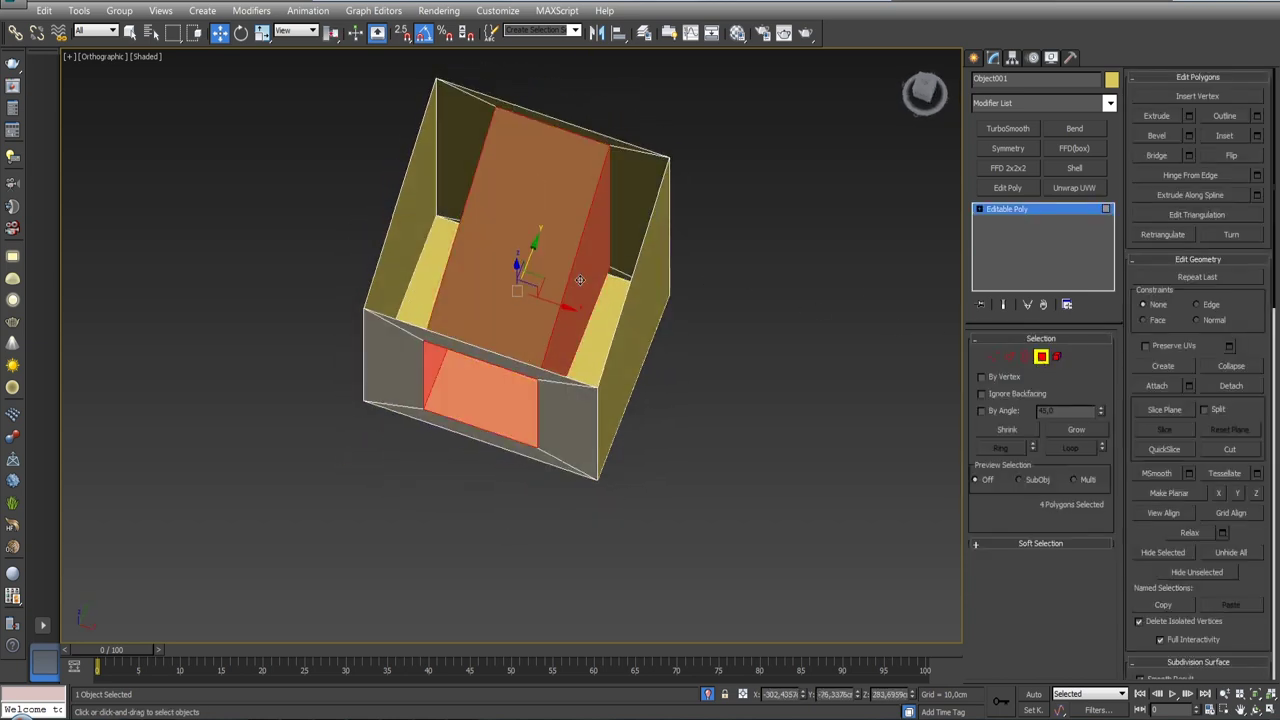
{"action": "key", "text": "Delete"}
{"action": "mouse_move", "coordinate": [555, 300]}
{"action": "middle_mouse_down", "text": "alt"}
{"action": "mouse_move", "coordinate": [574, 266]}
{"action": "mouse_move", "coordinate": [545, 228]}
{"action": "middle_mouse_up", "text": "alt"}
- Cap the dormer's front opening border with a new face and select it
{"action": "key", "text": "3"}
{"action": "key", "text": "ctrl+a"}
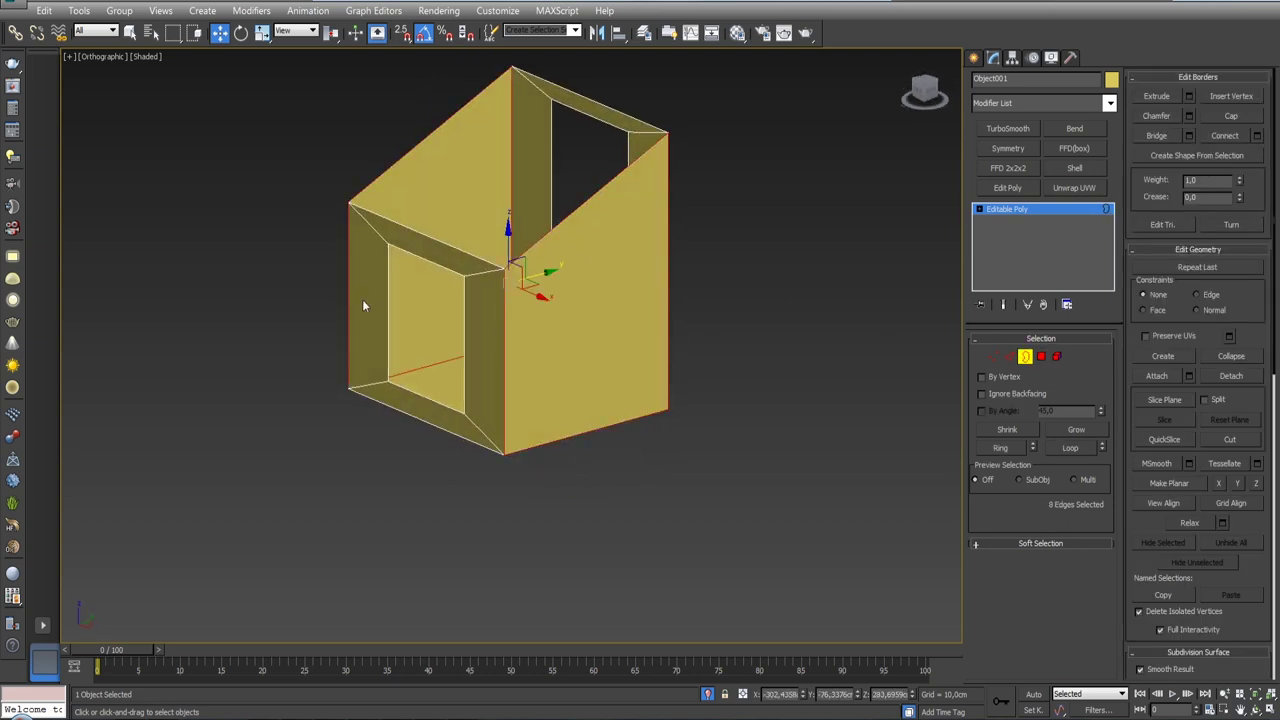
{"action": "left_click", "coordinate": [387, 295]}
{"action": "left_click", "coordinate": [1232, 118]}
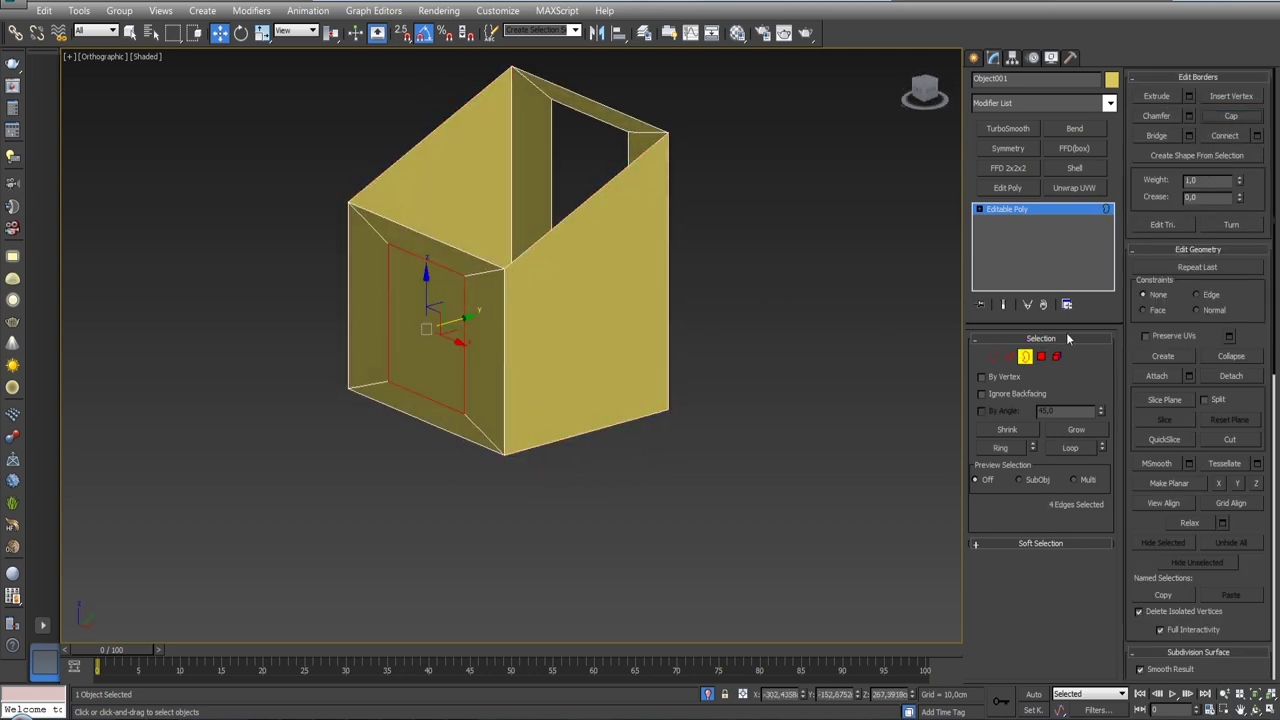
{"action": "left_click", "coordinate": [1041, 356]}
{"action": "left_click", "coordinate": [392, 282]}
- Extrude the front face inward with negative height and detach it as Object006
{"action": "left_click", "coordinate": [1189, 116]}
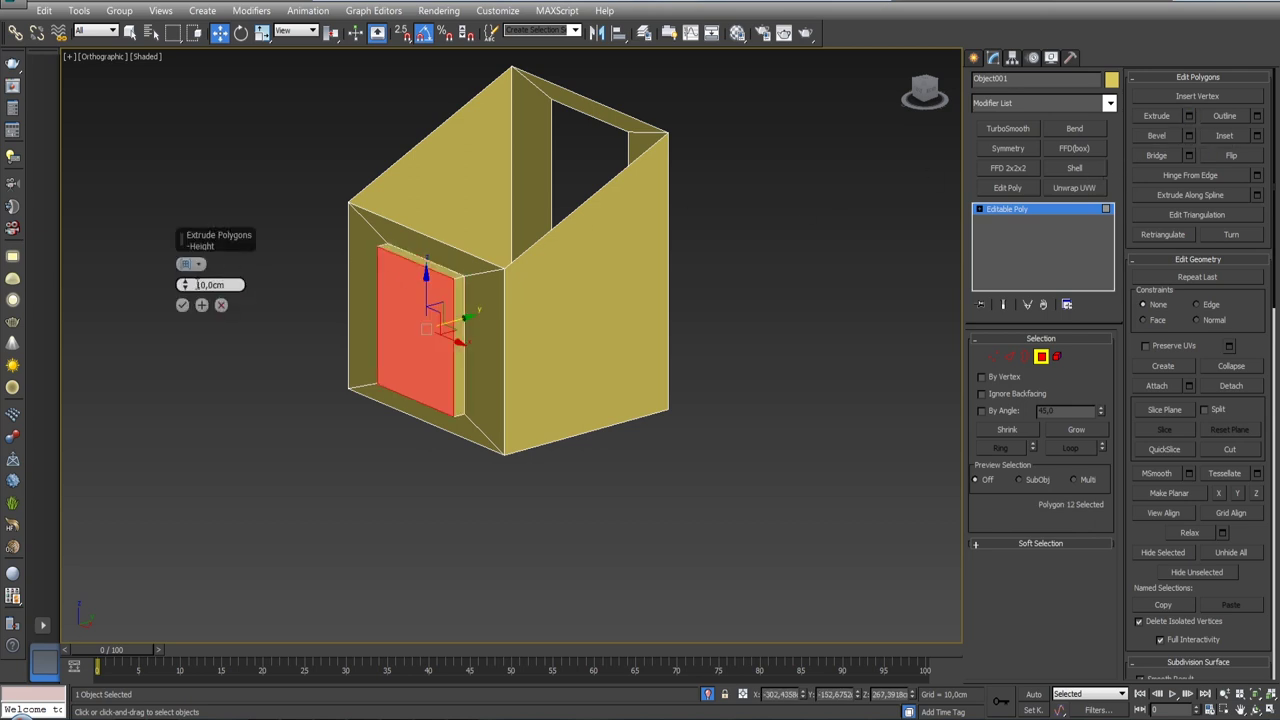
{"action": "type", "text": "-"}
{"action": "key", "text": "Return"}
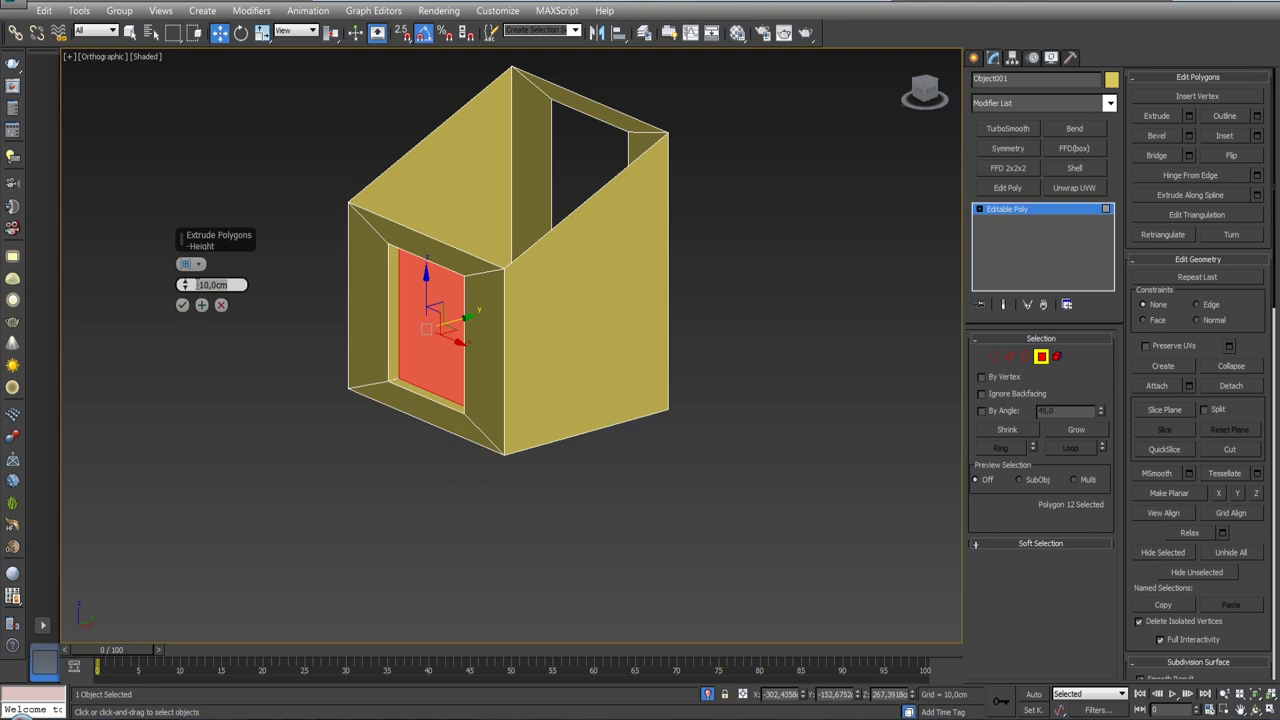
{"action": "left_click", "coordinate": [184, 308]}
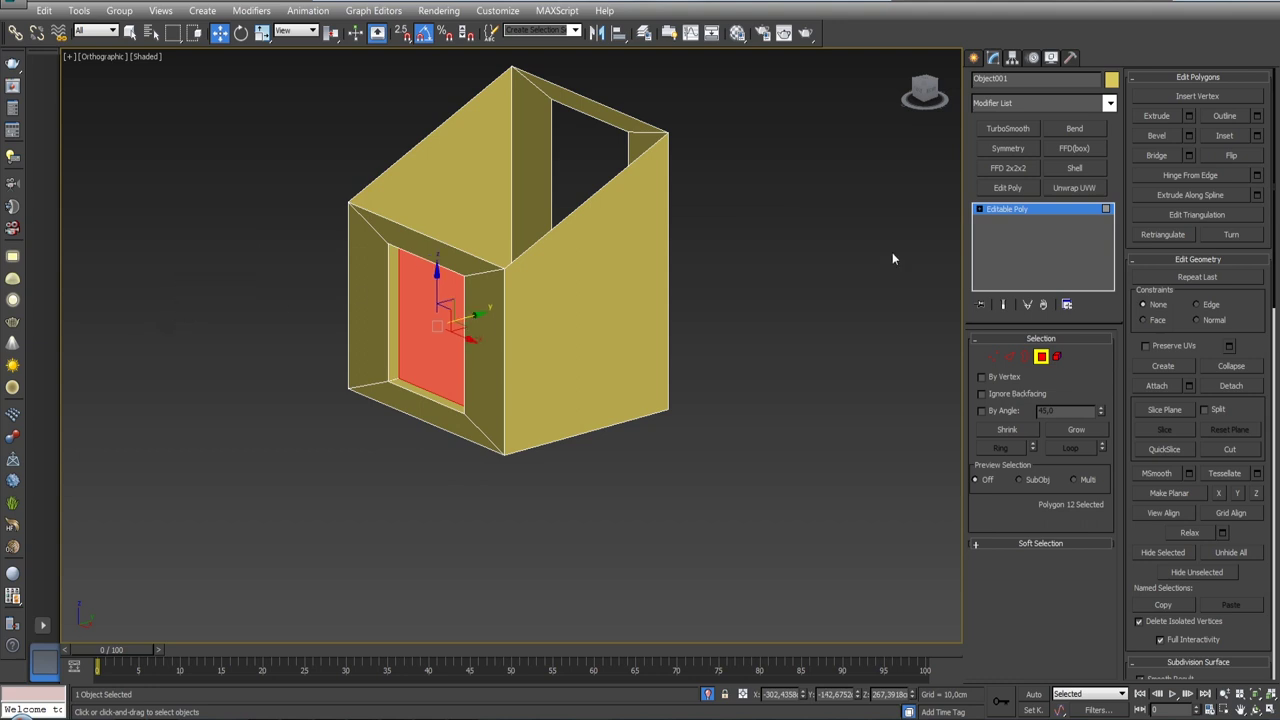
{"action": "left_click", "coordinate": [1243, 387]}
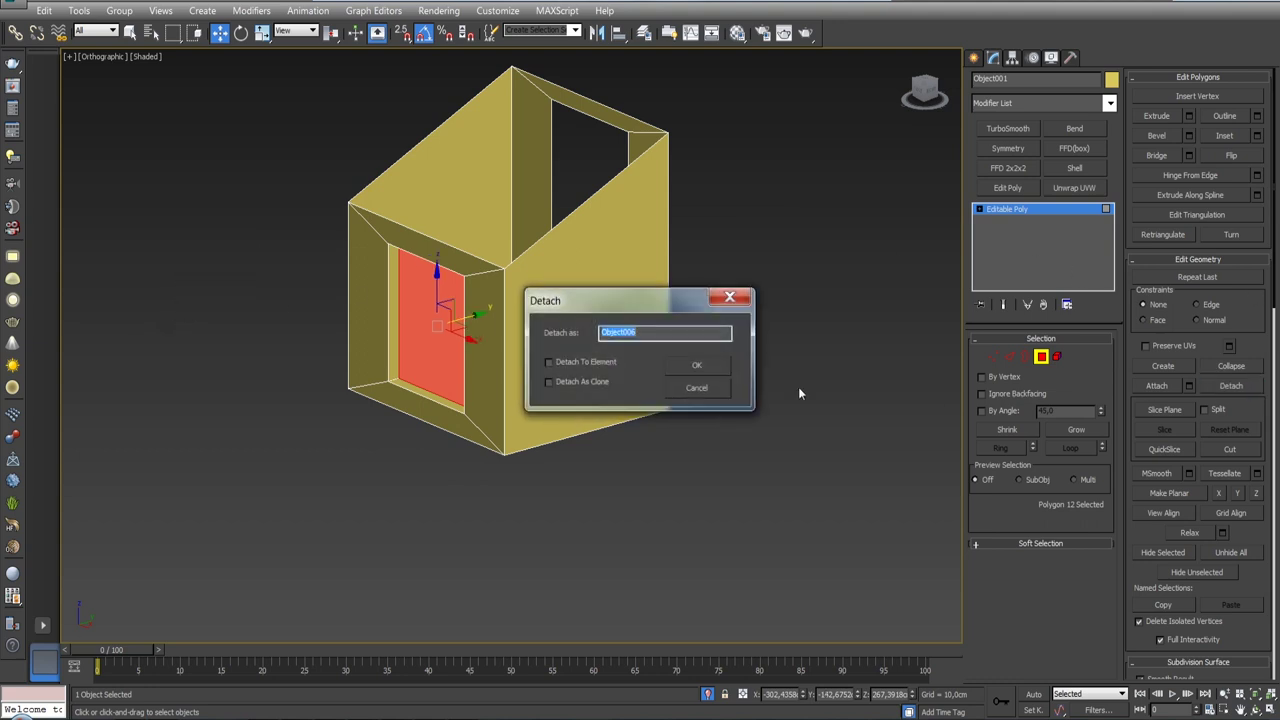
{"action": "left_click", "coordinate": [695, 368]}
{"action": "left_click", "coordinate": [1041, 356]}
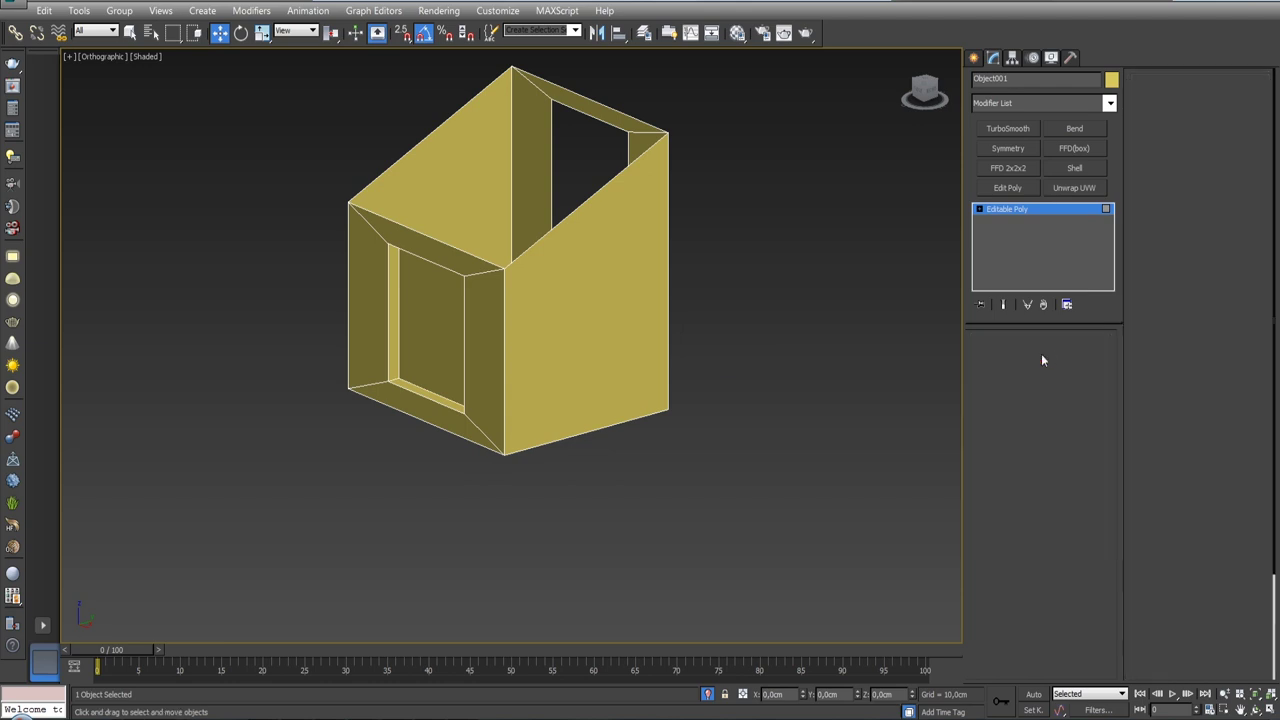
{"action": "left_click", "coordinate": [405, 315]}
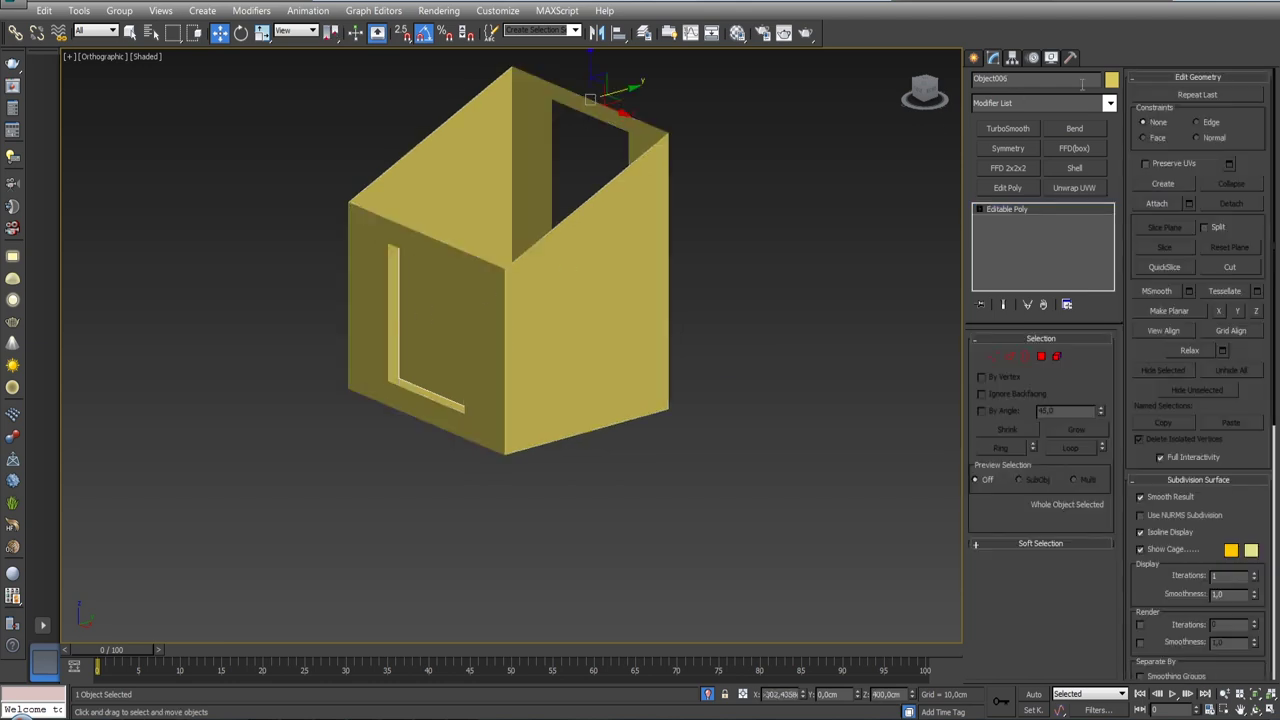
- Unhide the whole house and give the detached window pane a lavender colour
{"action": "left_click", "coordinate": [706, 694]}
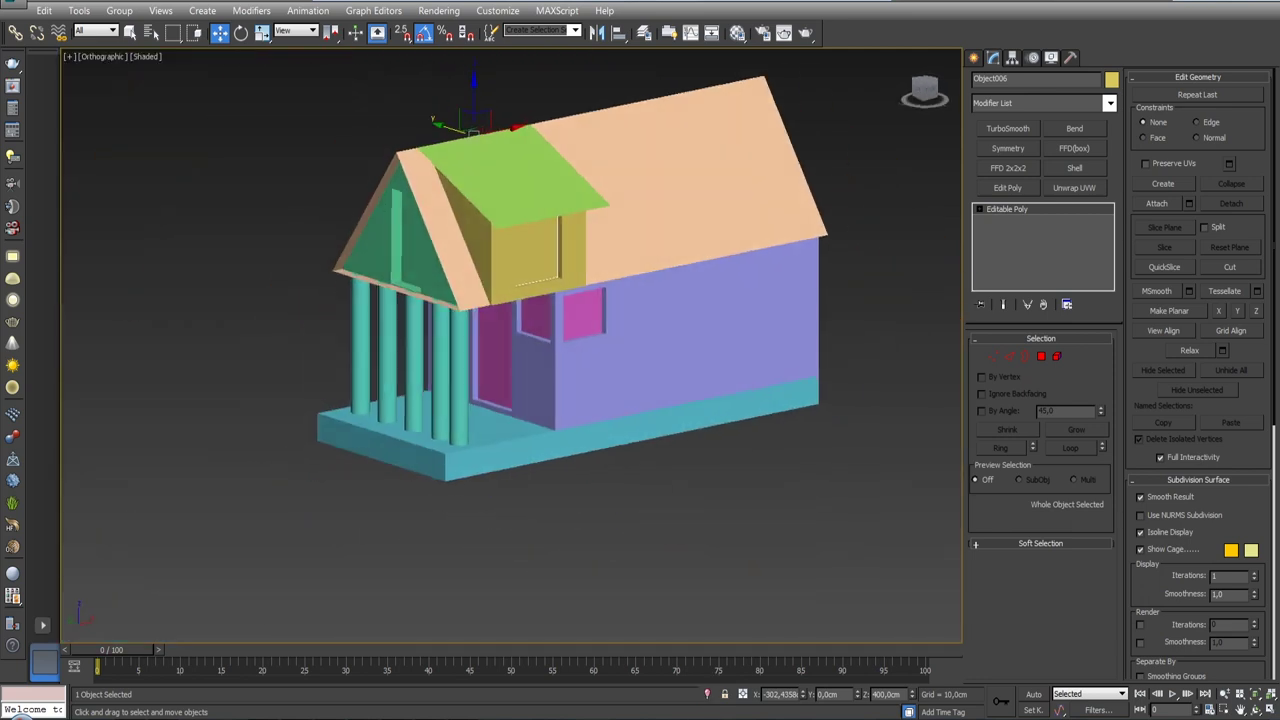
{"action": "scroll", "coordinate": [606, 302], "scroll_direction": "up", "scroll_amount": 3}
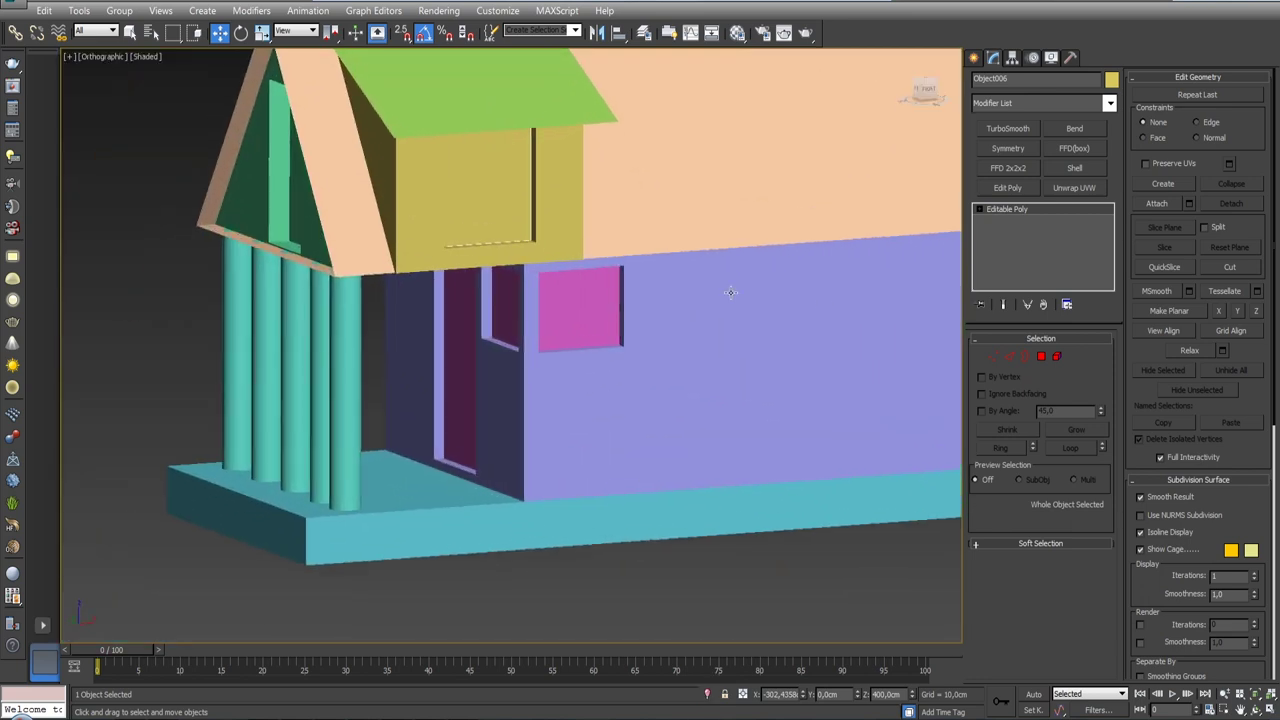
{"action": "left_click", "coordinate": [1112, 80]}
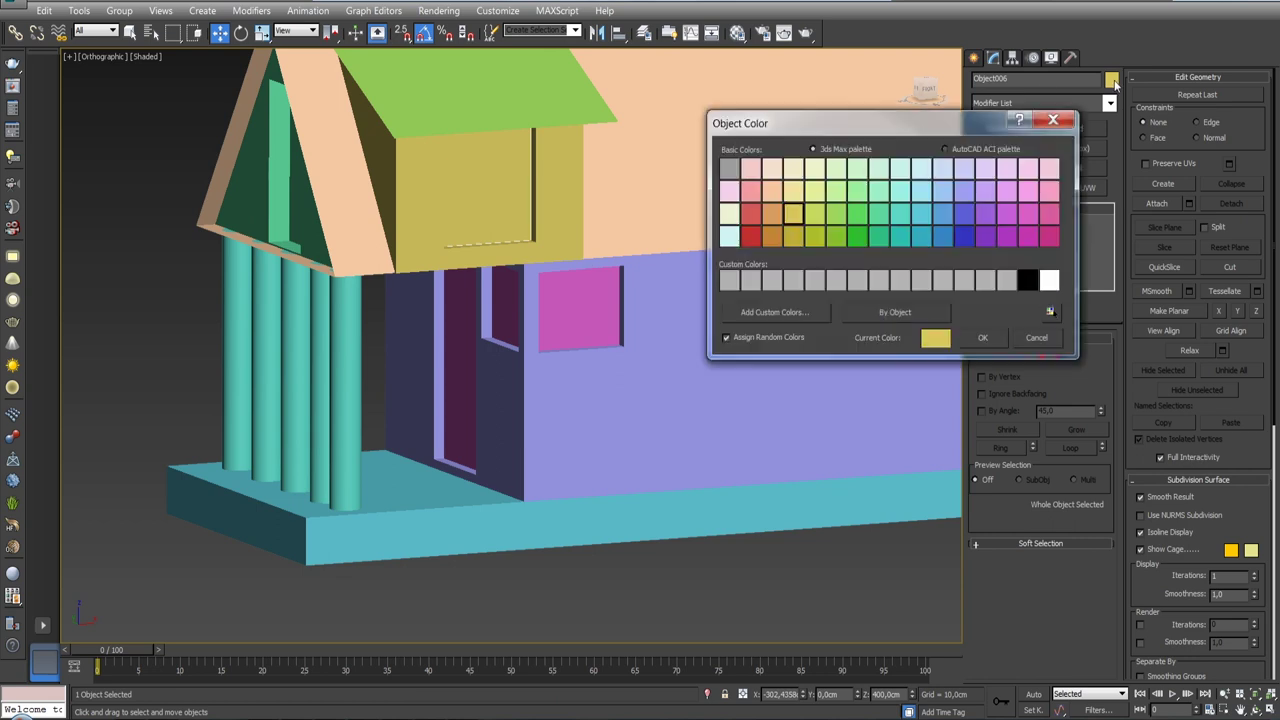
{"action": "left_click", "coordinate": [985, 192]}
{"action": "left_click", "coordinate": [982, 337]}
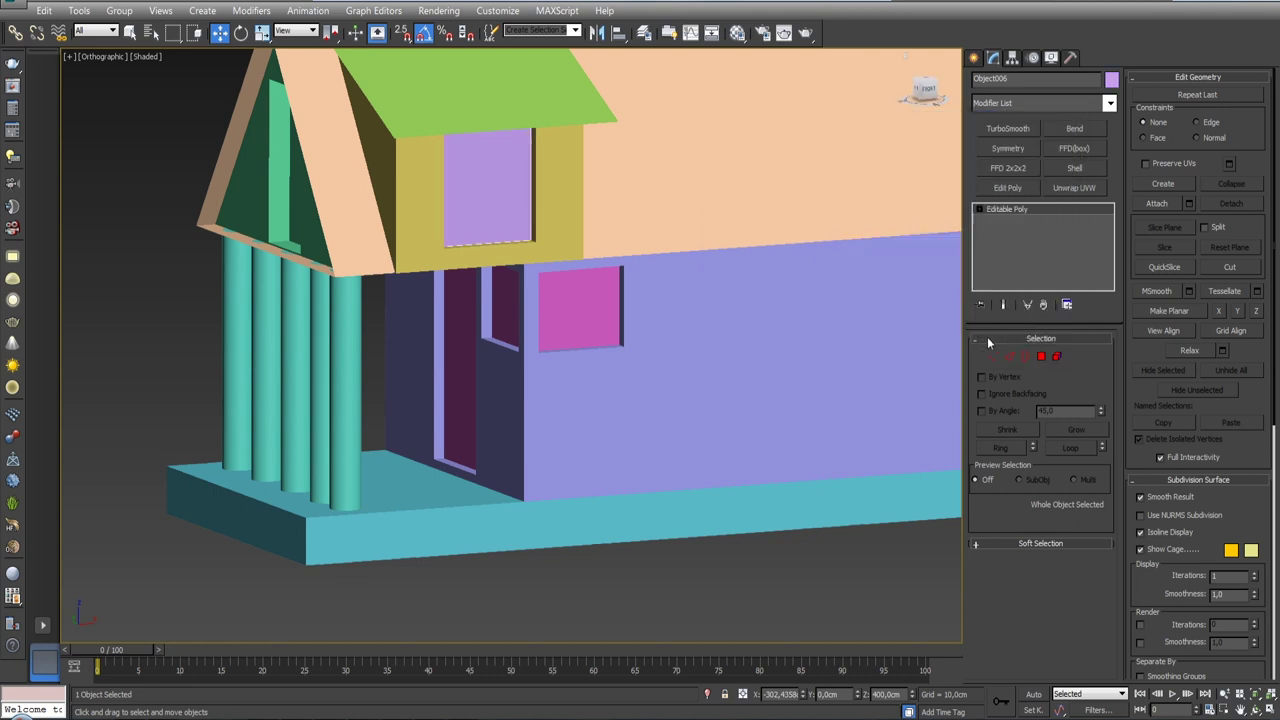
- Recolour the dormer pane to darker purple, then to magenta
{"action": "left_click", "coordinate": [1112, 80]}
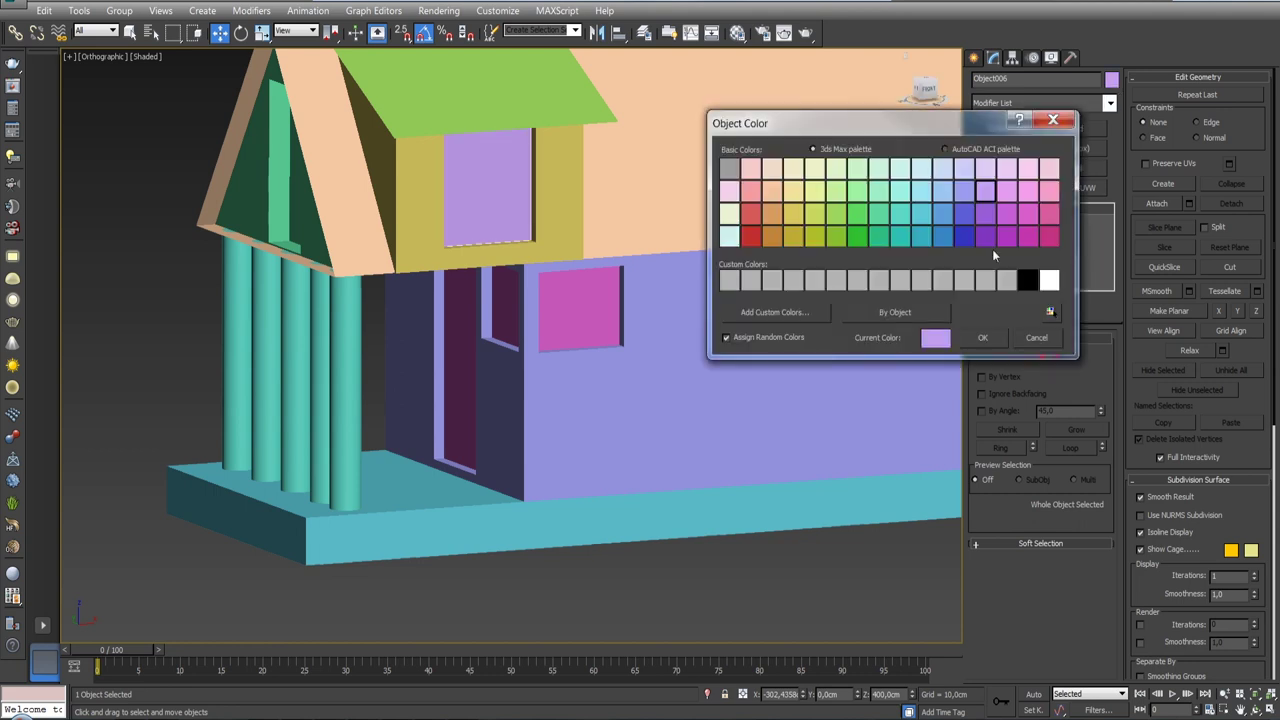
{"action": "left_click", "coordinate": [986, 214]}
{"action": "left_click", "coordinate": [989, 338]}
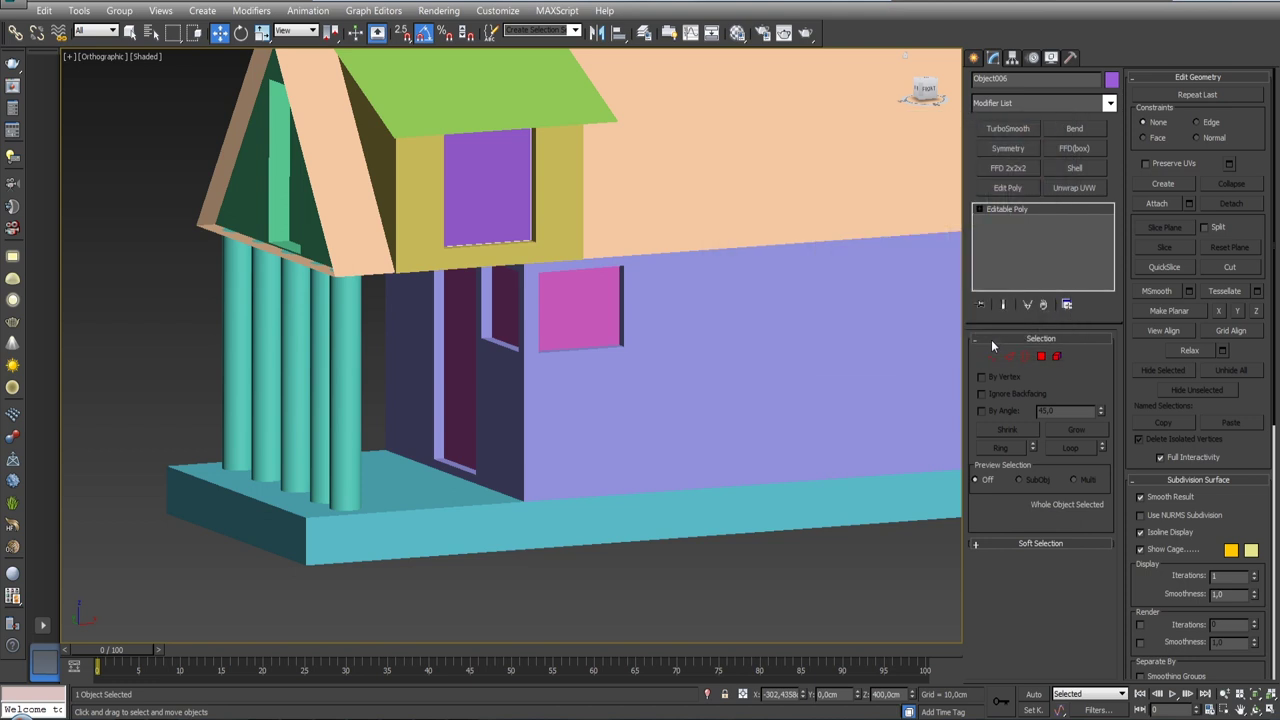
{"action": "left_click", "coordinate": [1108, 85]}
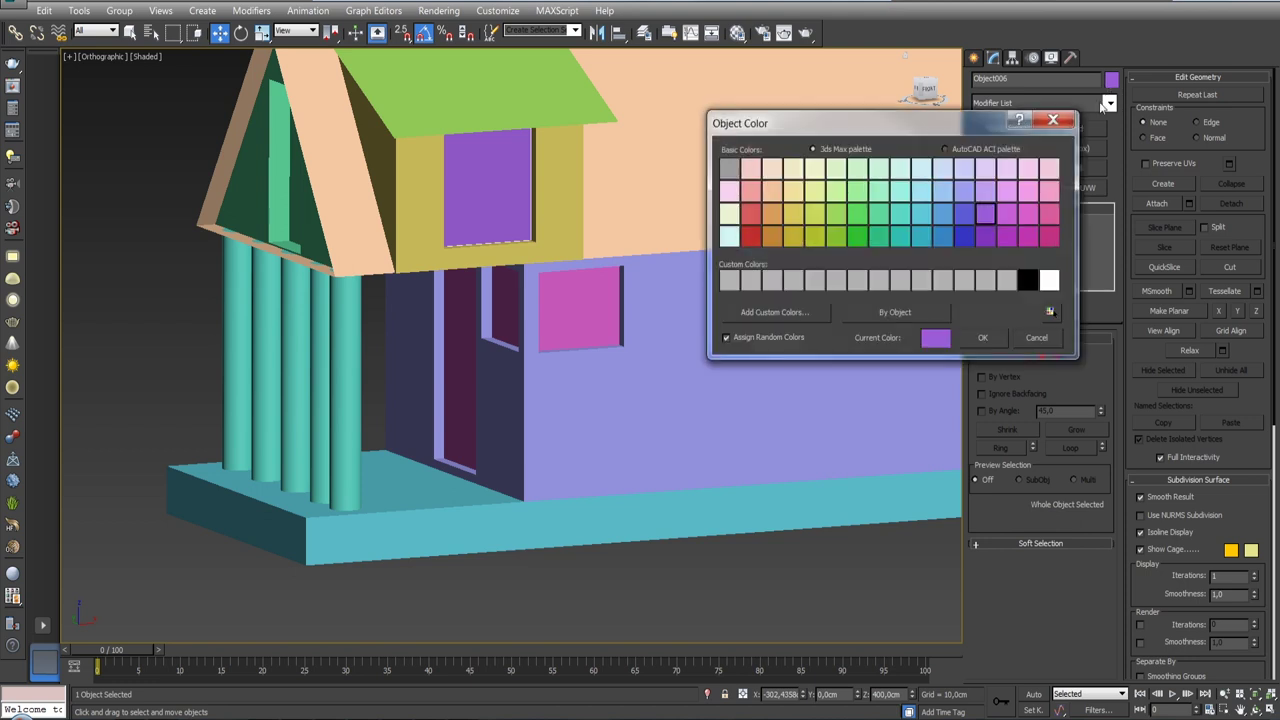
{"action": "left_click", "coordinate": [1015, 216]}
{"action": "left_click", "coordinate": [975, 340]}
{"action": "mouse_move", "coordinate": [800, 290]}
{"action": "middle_mouse_down", "text": "alt"}
{"action": "mouse_move", "coordinate": [729, 234]}
{"action": "mouse_move", "coordinate": [726, 257]}
{"action": "mouse_move", "coordinate": [788, 259]}
{"action": "mouse_move", "coordinate": [773, 259]}
{"action": "middle_mouse_up", "text": "alt"}
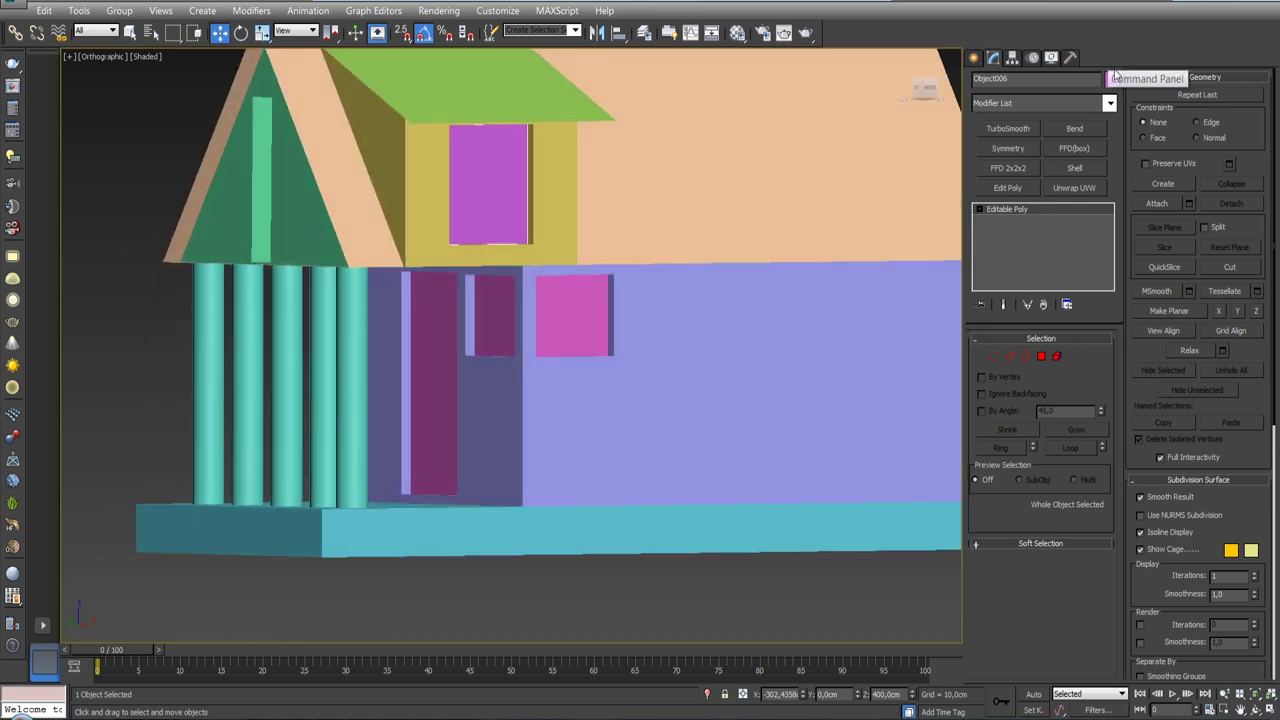
{"action": "left_click", "coordinate": [1111, 79]}
{"action": "left_click", "coordinate": [1009, 194]}
{"action": "left_click", "coordinate": [983, 338]}
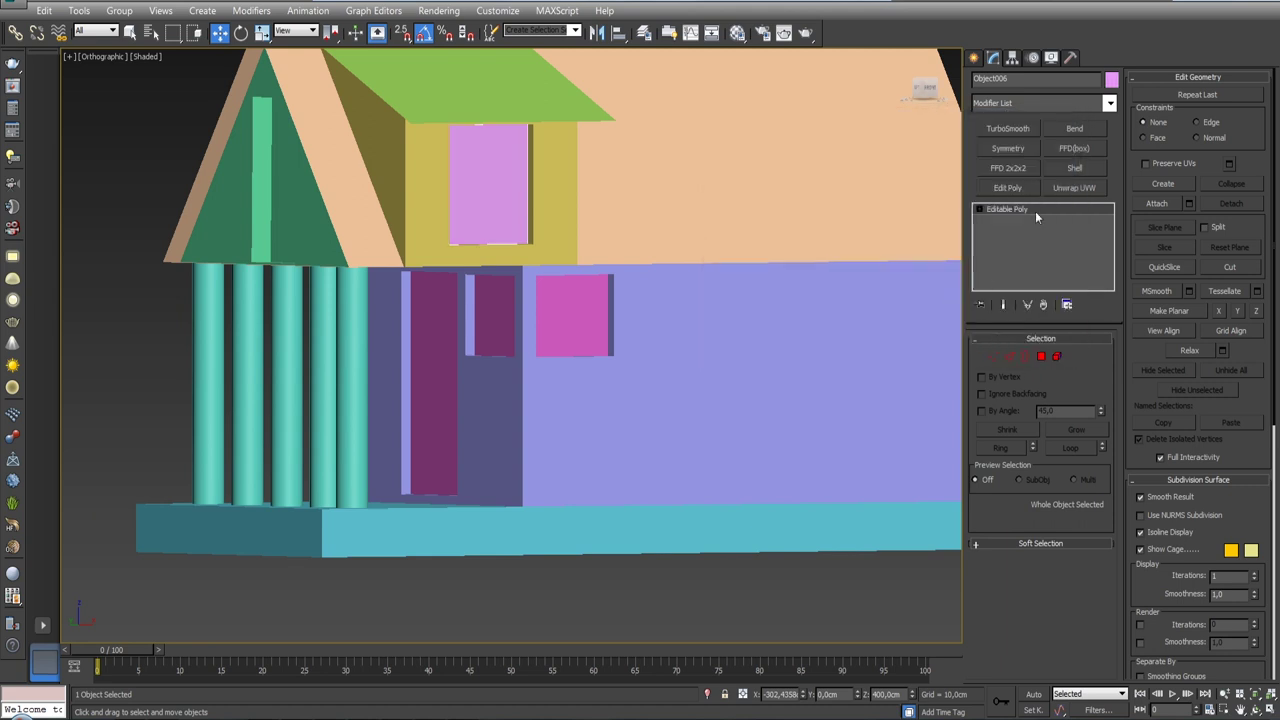
{"action": "left_click", "coordinate": [1111, 79]}
{"action": "left_click", "coordinate": [1032, 218]}
{"action": "left_click", "coordinate": [983, 338]}
{"action": "mouse_move", "coordinate": [864, 319]}
{"action": "middle_mouse_down", "text": "alt"}
{"action": "mouse_move", "coordinate": [782, 270]}
{"action": "mouse_move", "coordinate": [737, 303]}
{"action": "mouse_move", "coordinate": [797, 303]}
{"action": "middle_mouse_up", "text": "alt"}
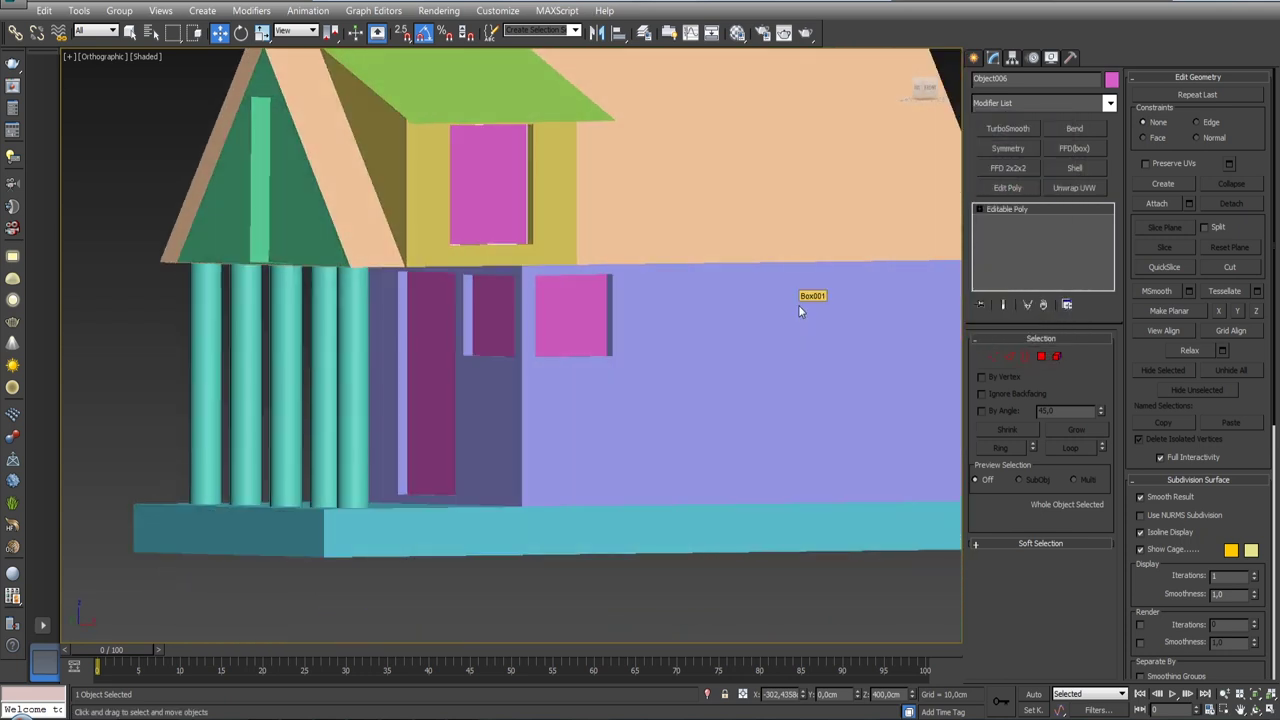
{"action": "scroll", "coordinate": [653, 188], "scroll_direction": "down", "scroll_amount": 5}
{"action": "mouse_move", "coordinate": [653, 188]}
{"action": "middle_mouse_down", "text": "alt"}
{"action": "mouse_move", "coordinate": [624, 245]}
{"action": "mouse_move", "coordinate": [566, 230]}
{"action": "mouse_move", "coordinate": [590, 236]}
{"action": "middle_mouse_up", "text": "alt"}
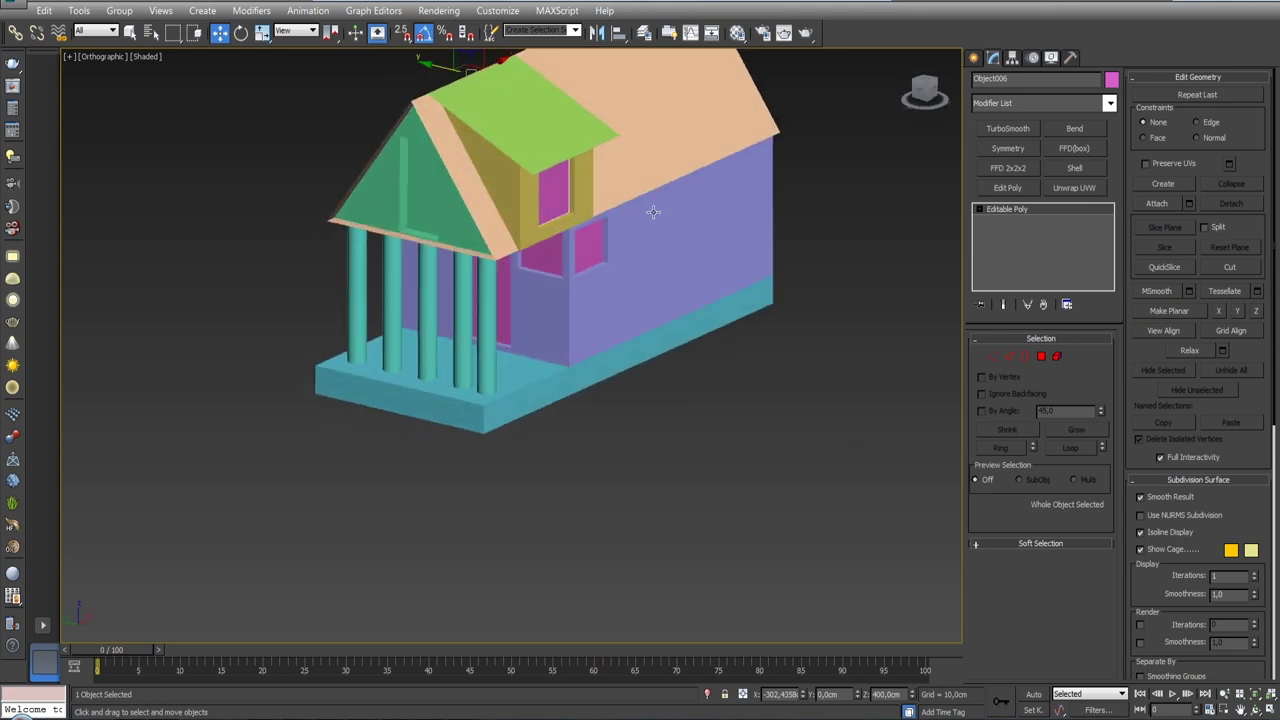
{"action": "mouse_move", "coordinate": [670, 222]}
{"action": "middle_mouse_down", "text": "alt"}
{"action": "mouse_move", "coordinate": [609, 243]}
{"action": "mouse_move", "coordinate": [560, 247]}
{"action": "mouse_move", "coordinate": [561, 234]}
{"action": "middle_mouse_up", "text": "alt"}
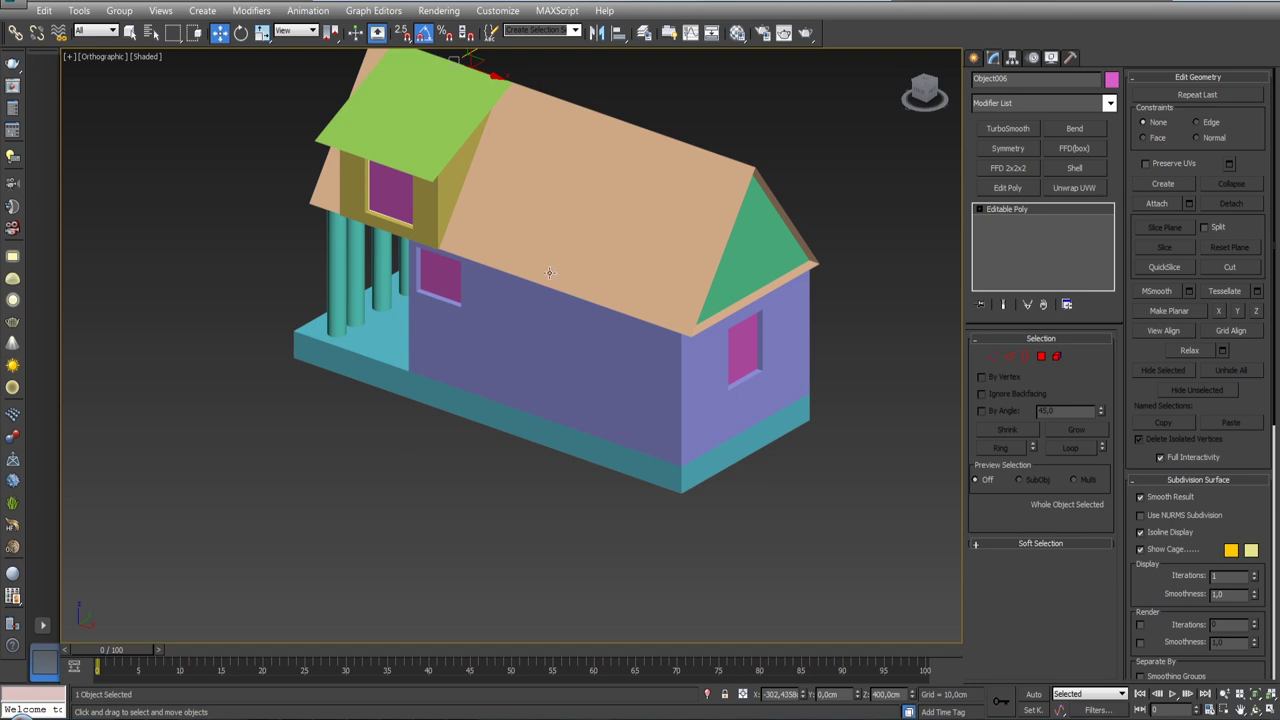
{"action": "mouse_move", "coordinate": [528, 287]}
{"action": "middle_mouse_down", "text": "alt"}
{"action": "mouse_move", "coordinate": [551, 240]}
{"action": "mouse_move", "coordinate": [400, 259]}
{"action": "mouse_move", "coordinate": [637, 257]}
{"action": "mouse_move", "coordinate": [537, 266]}
{"action": "mouse_move", "coordinate": [480, 306]}
{"action": "middle_mouse_up", "text": "alt"}
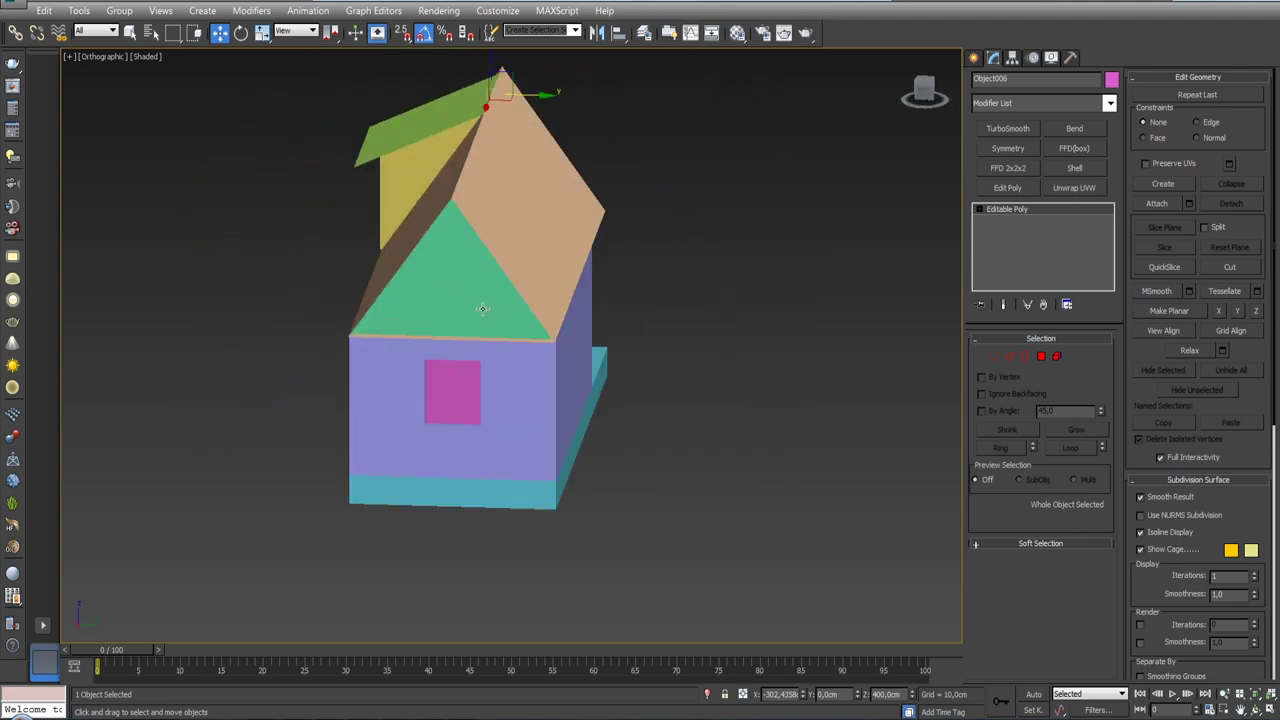
- Inset a smaller face into Box001's long side wall polygon
{"action": "left_click", "coordinate": [532, 365]}
{"action": "middle_click_drag", "start_coordinate": [532, 365], "coordinate": [506, 338], "text": "alt"}
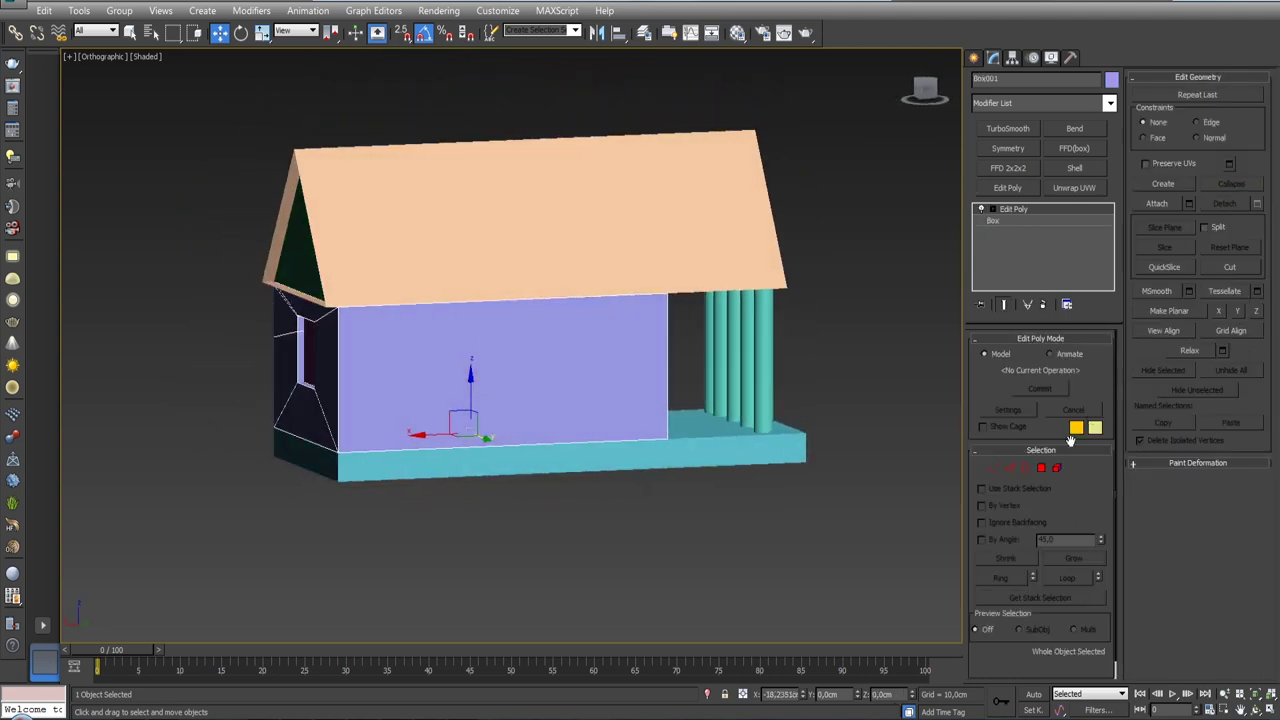
{"action": "left_click", "coordinate": [1041, 467]}
{"action": "left_click", "coordinate": [560, 386]}
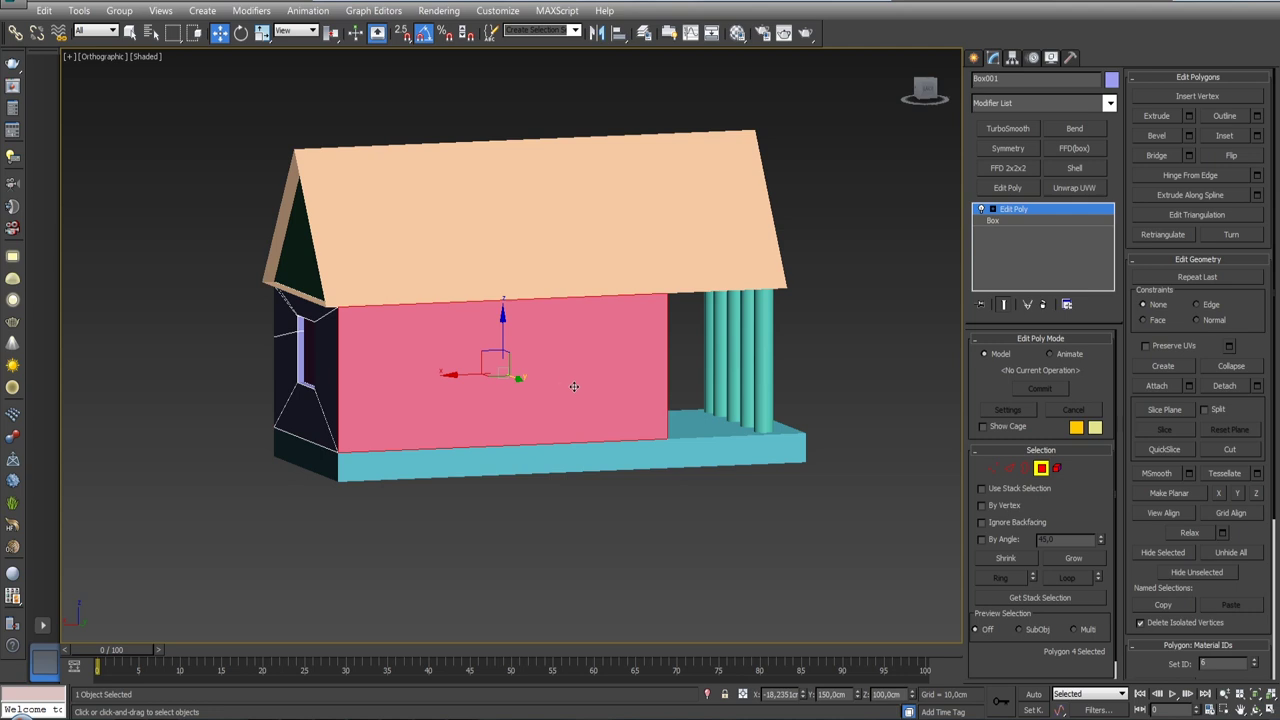
{"action": "left_click", "coordinate": [1257, 136]}
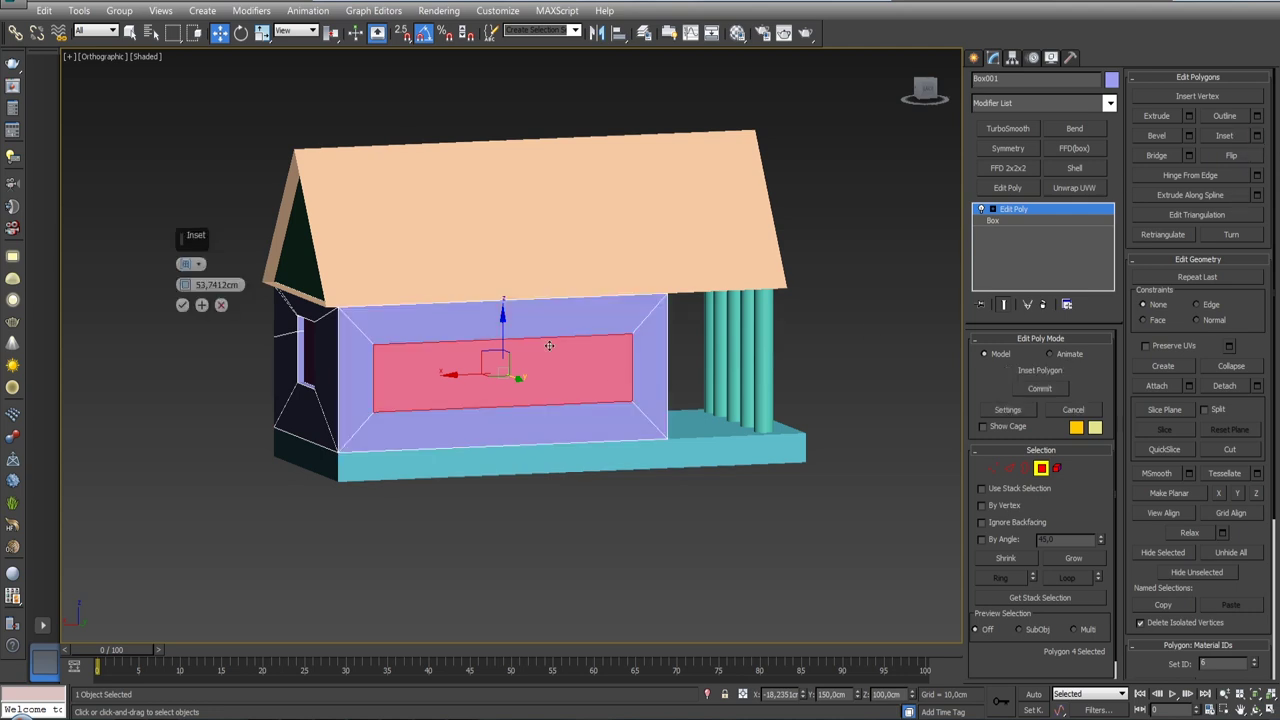
{"action": "left_click", "coordinate": [183, 306]}
- Scale the inset face into a narrow window and raise it up the wall
{"action": "key", "text": "r"}
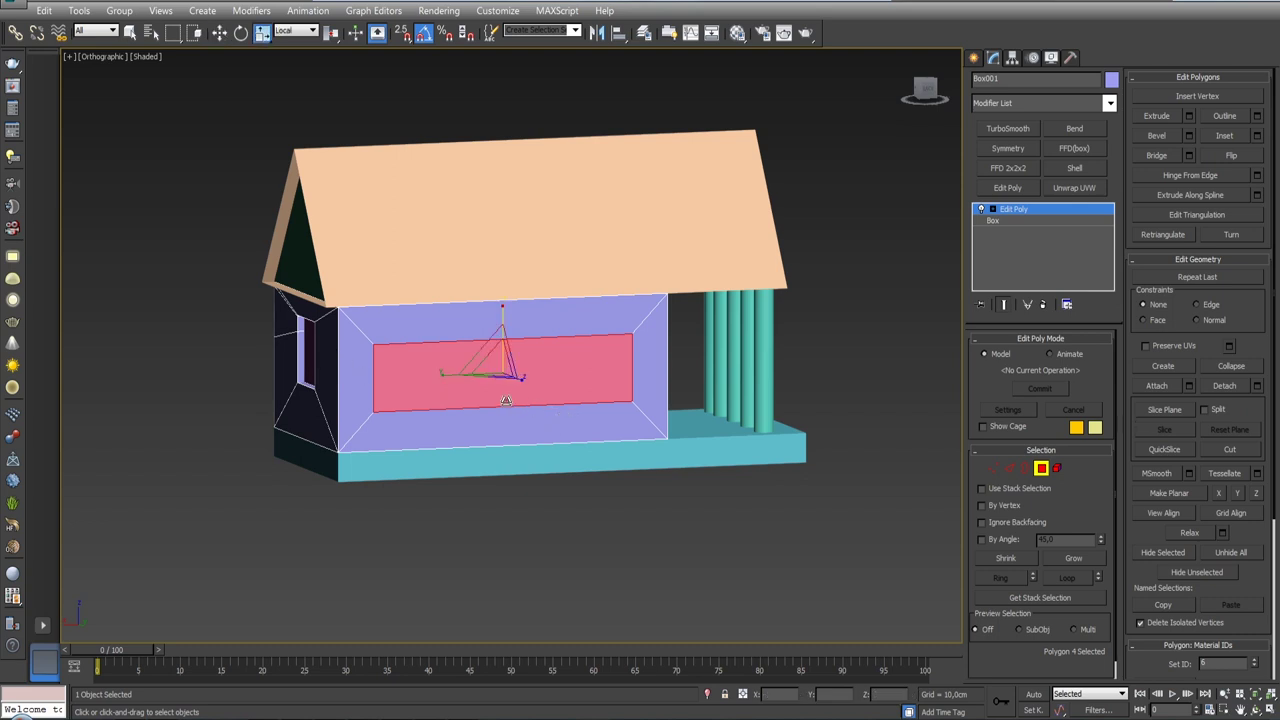
{"action": "left_click_drag", "start_coordinate": [443, 373], "coordinate": [578, 382]}
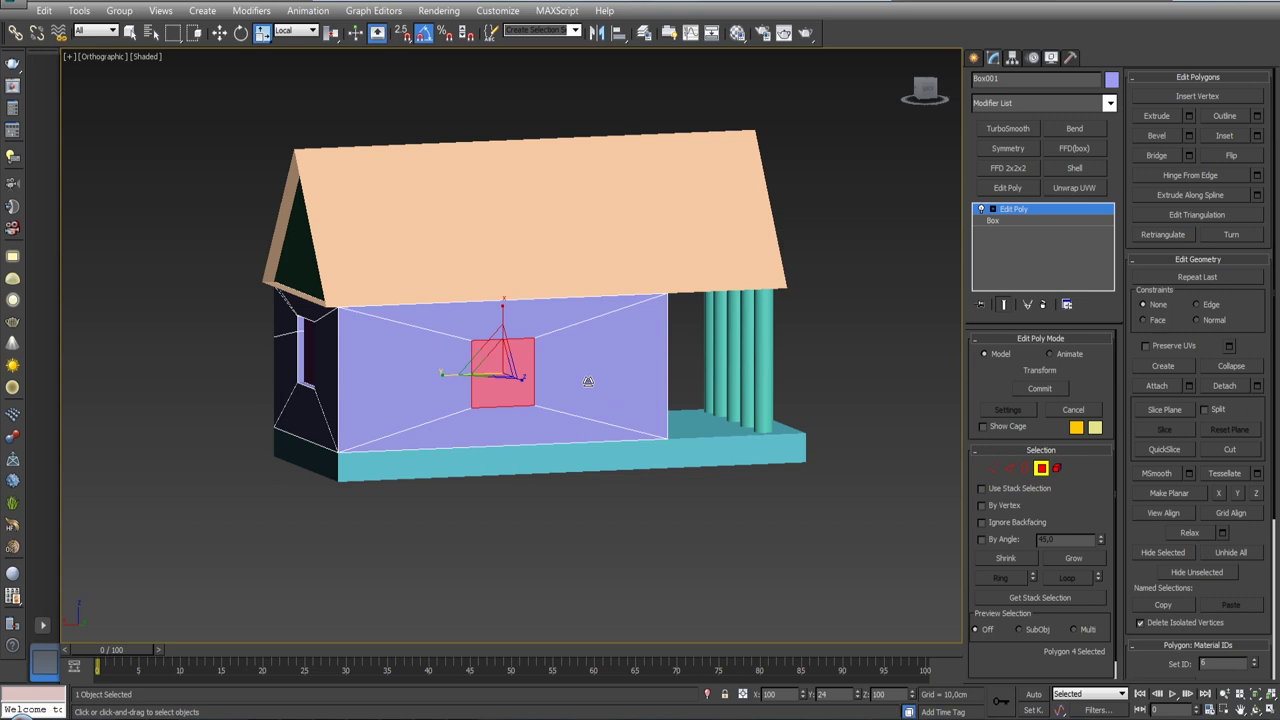
{"action": "key", "text": "w"}
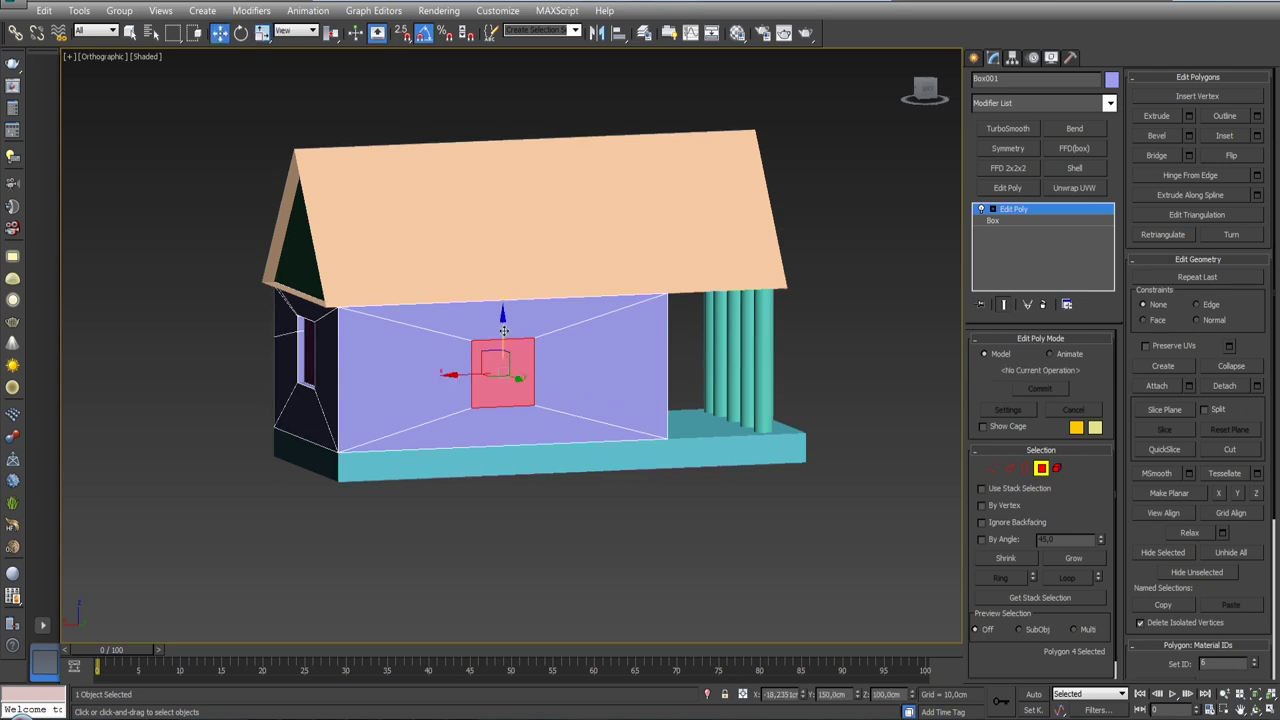
{"action": "mouse_move", "coordinate": [503, 330]}
{"action": "middle_mouse_down", "text": "alt"}
{"action": "mouse_move", "coordinate": [568, 366]}
{"action": "mouse_move", "coordinate": [438, 374]}
{"action": "middle_mouse_up", "text": "alt"}
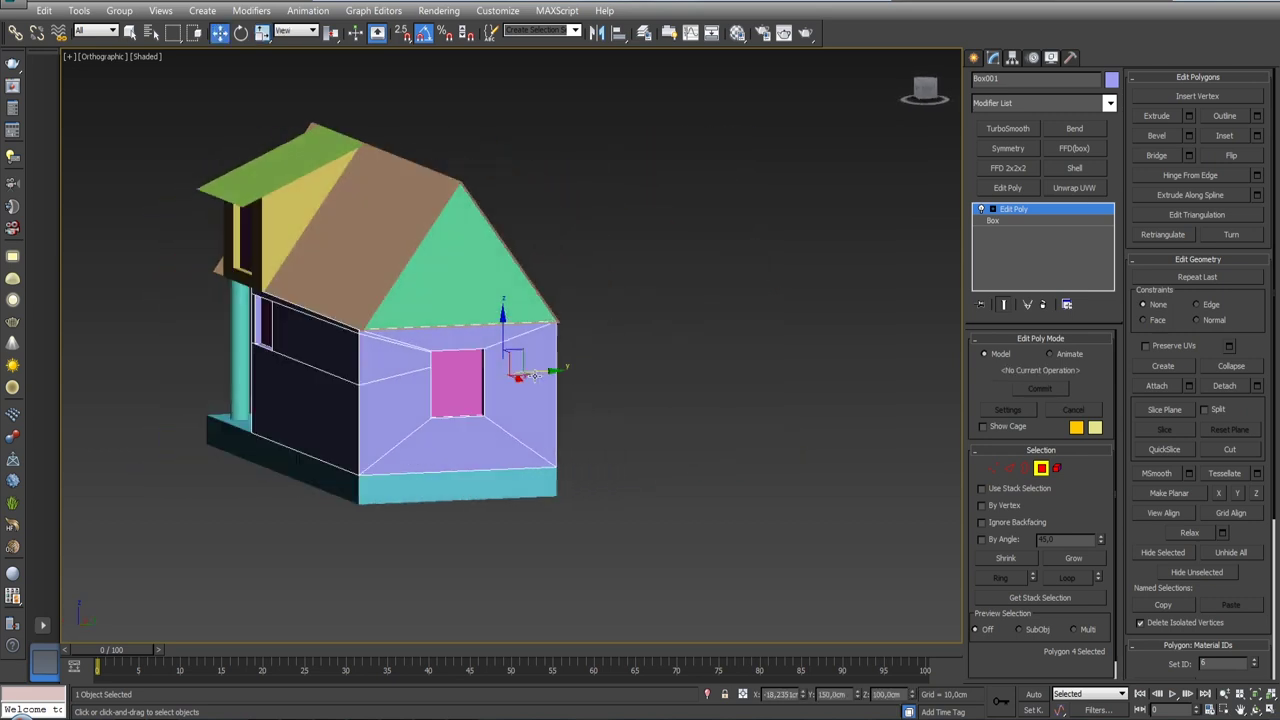
{"action": "left_click_drag", "start_coordinate": [502, 340], "coordinate": [500, 315]}
{"action": "mouse_move", "coordinate": [500, 315]}
{"action": "middle_mouse_down", "text": "alt"}
{"action": "mouse_move", "coordinate": [543, 439]}
{"action": "mouse_move", "coordinate": [520, 415]}
{"action": "middle_mouse_up", "text": "alt"}
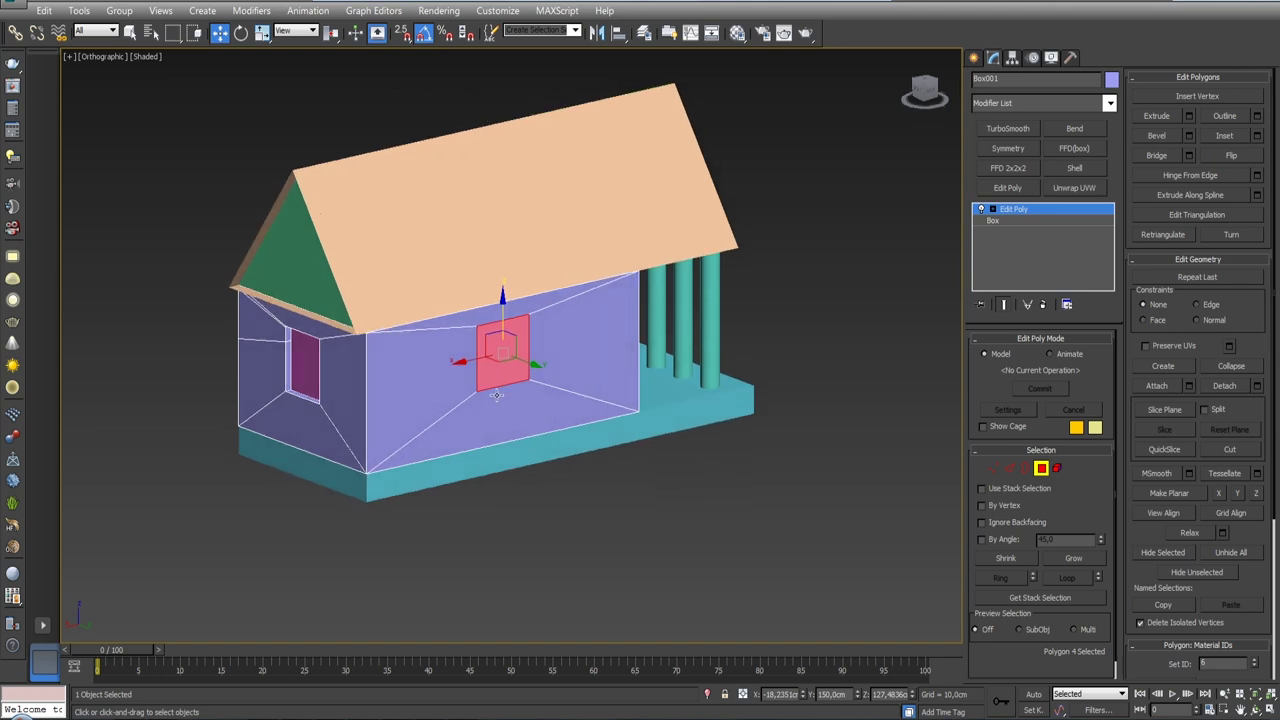
- Extrude the window -10 cm and set its bottom face Z to the old window's 74,2065 cm
{"action": "left_click", "coordinate": [1189, 116]}
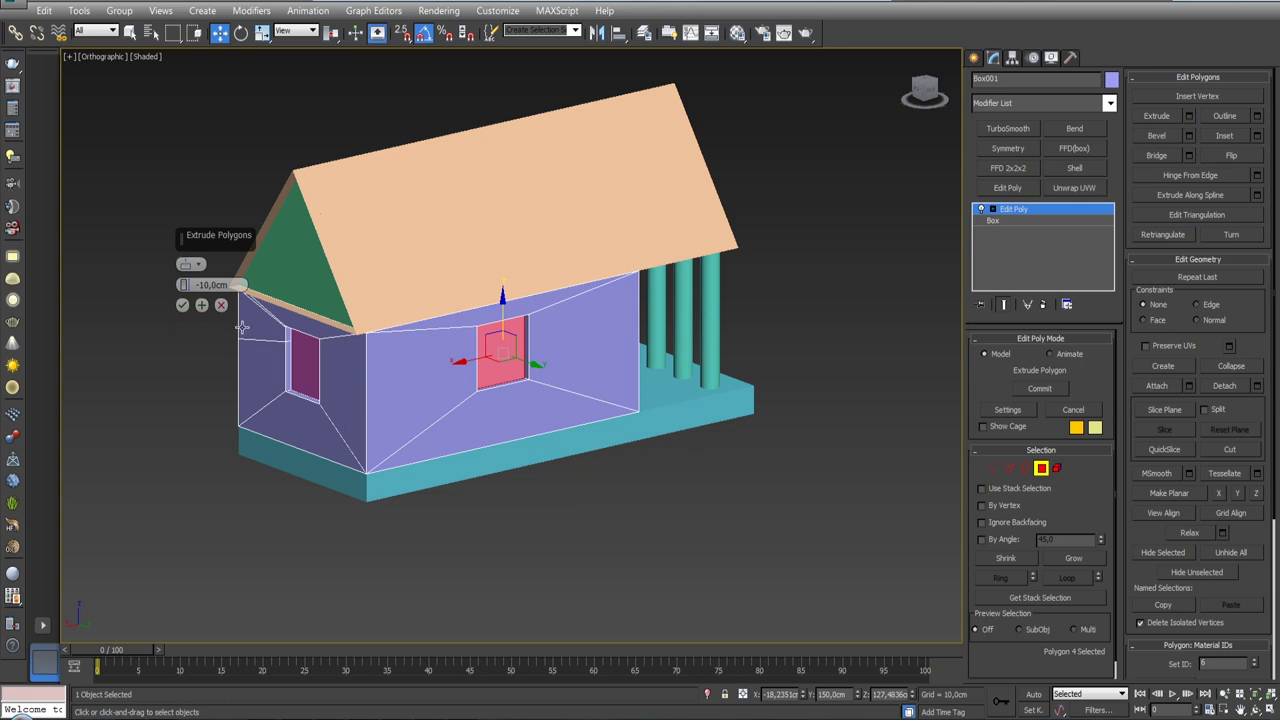
{"action": "left_click", "coordinate": [182, 305]}
{"action": "scroll", "coordinate": [302, 400], "scroll_direction": "up", "scroll_amount": 4}
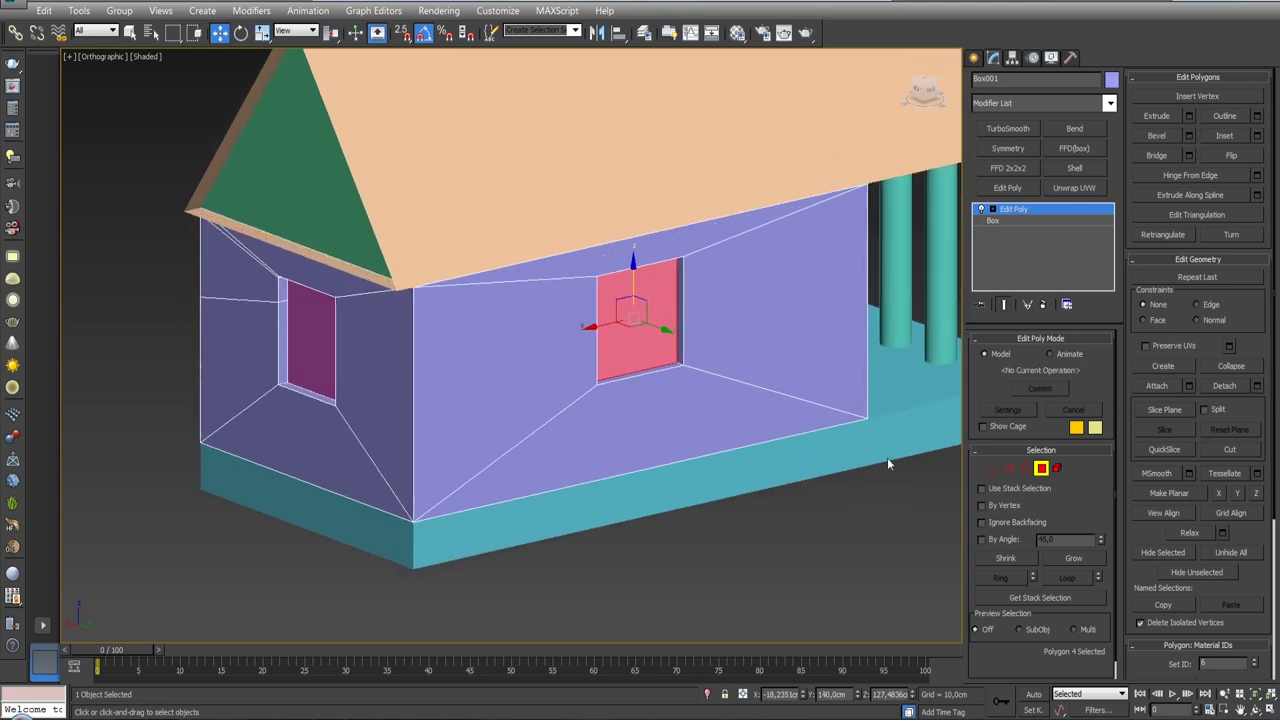
{"action": "left_click", "coordinate": [316, 396]}
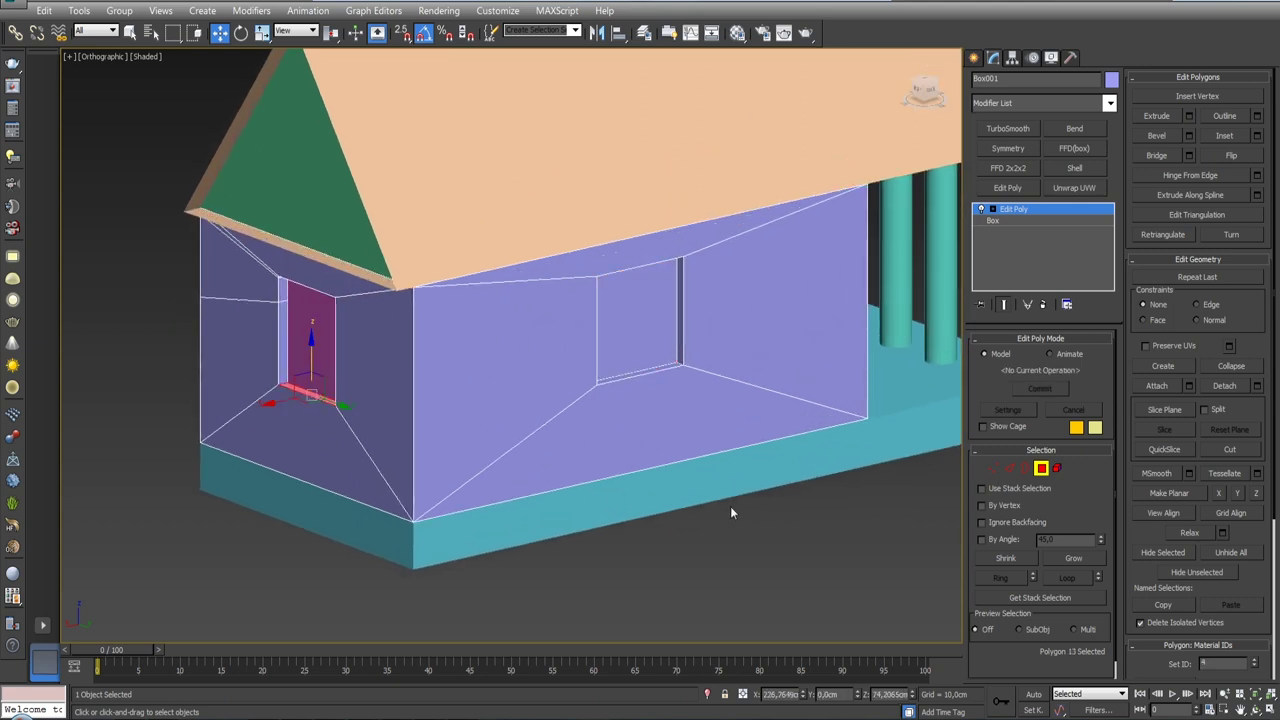
{"action": "double_click", "coordinate": [890, 694]}
{"action": "key", "text": "ctrl+c"}
{"action": "left_click", "coordinate": [647, 372]}
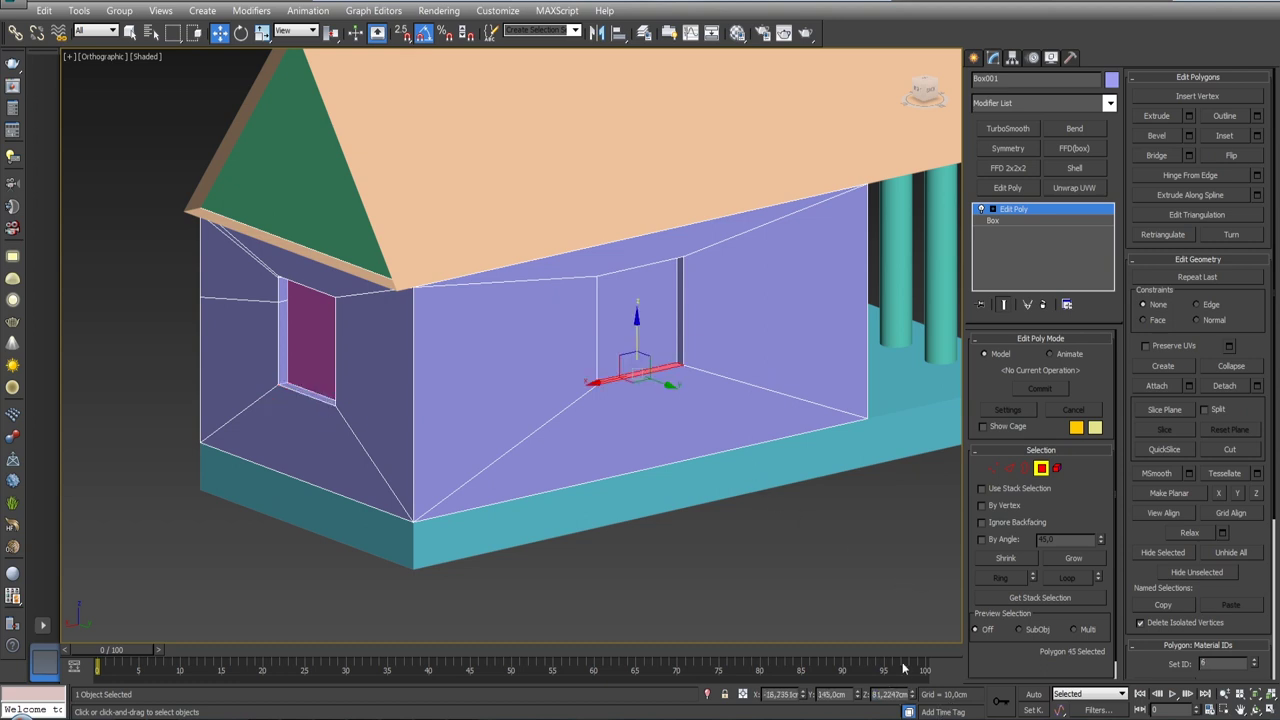
{"action": "key", "text": "ctrl+v"}
{"action": "key", "text": "Return"}
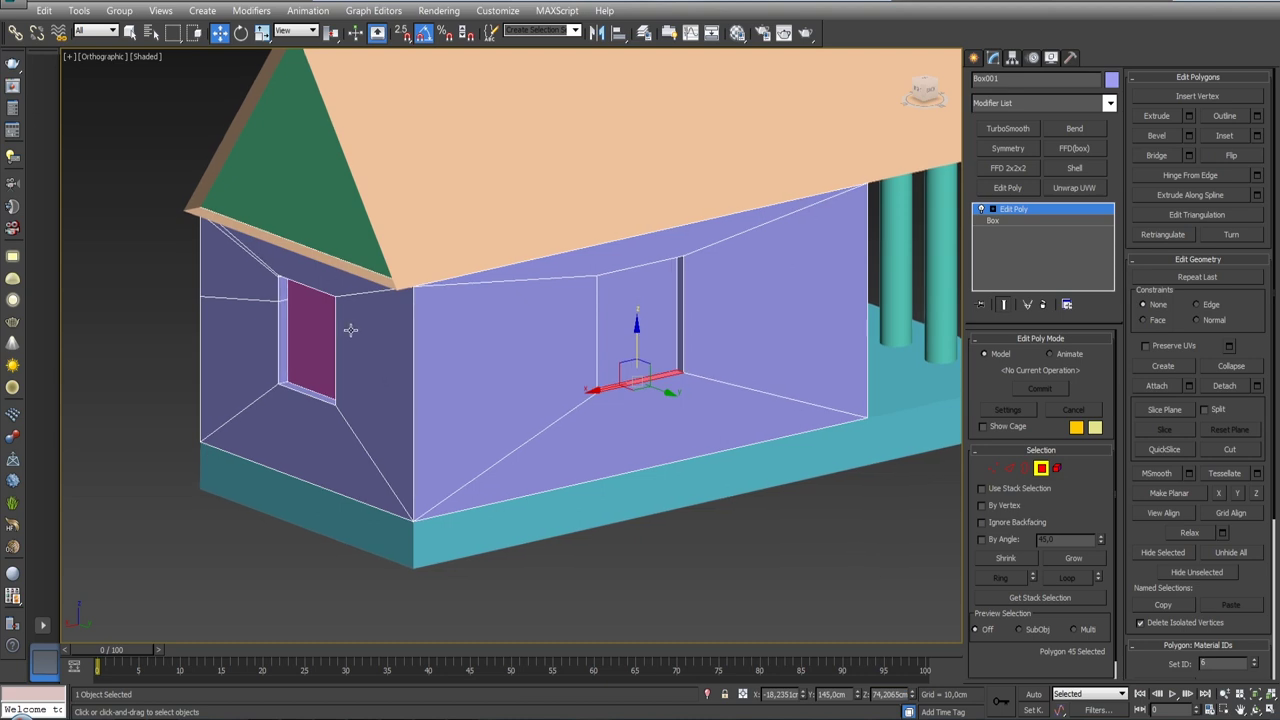
- Match the new window's top face height to the existing window's top face
{"action": "middle_click_drag", "start_coordinate": [351, 331], "coordinate": [352, 268], "text": "alt"}
{"action": "left_click", "coordinate": [312, 256]}
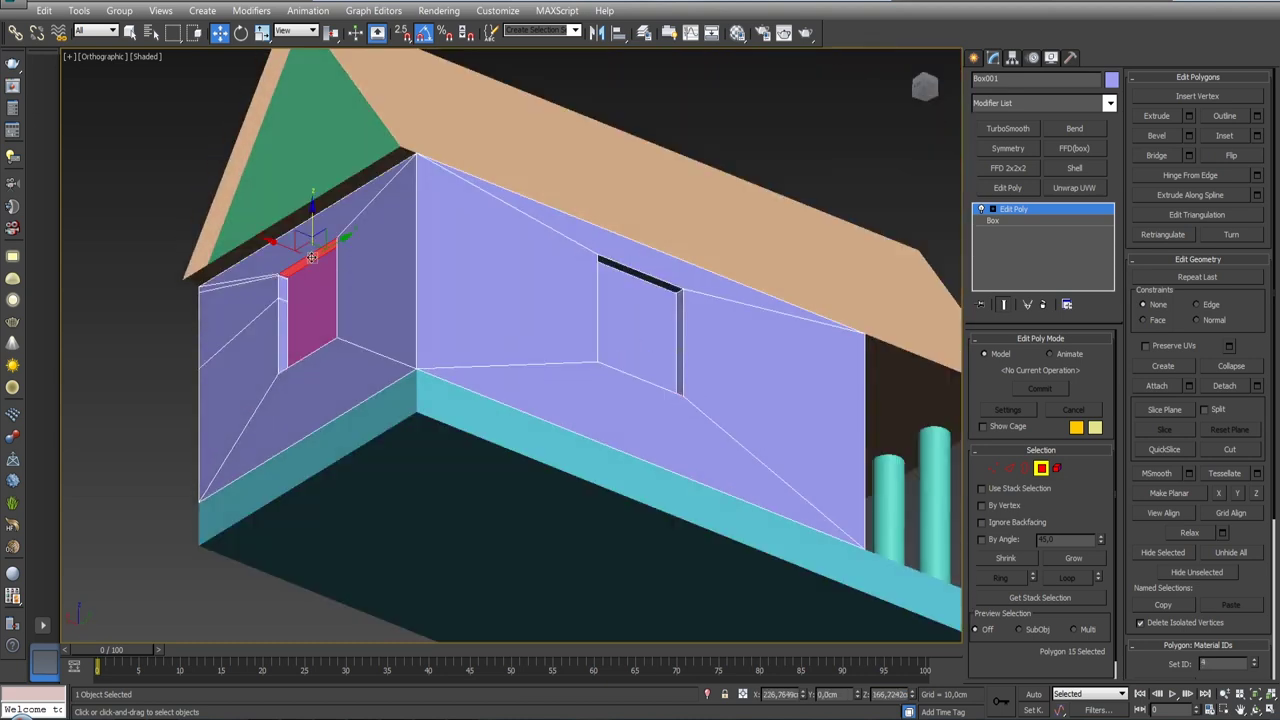
{"action": "double_click", "coordinate": [892, 694]}
{"action": "left_click", "coordinate": [653, 285]}
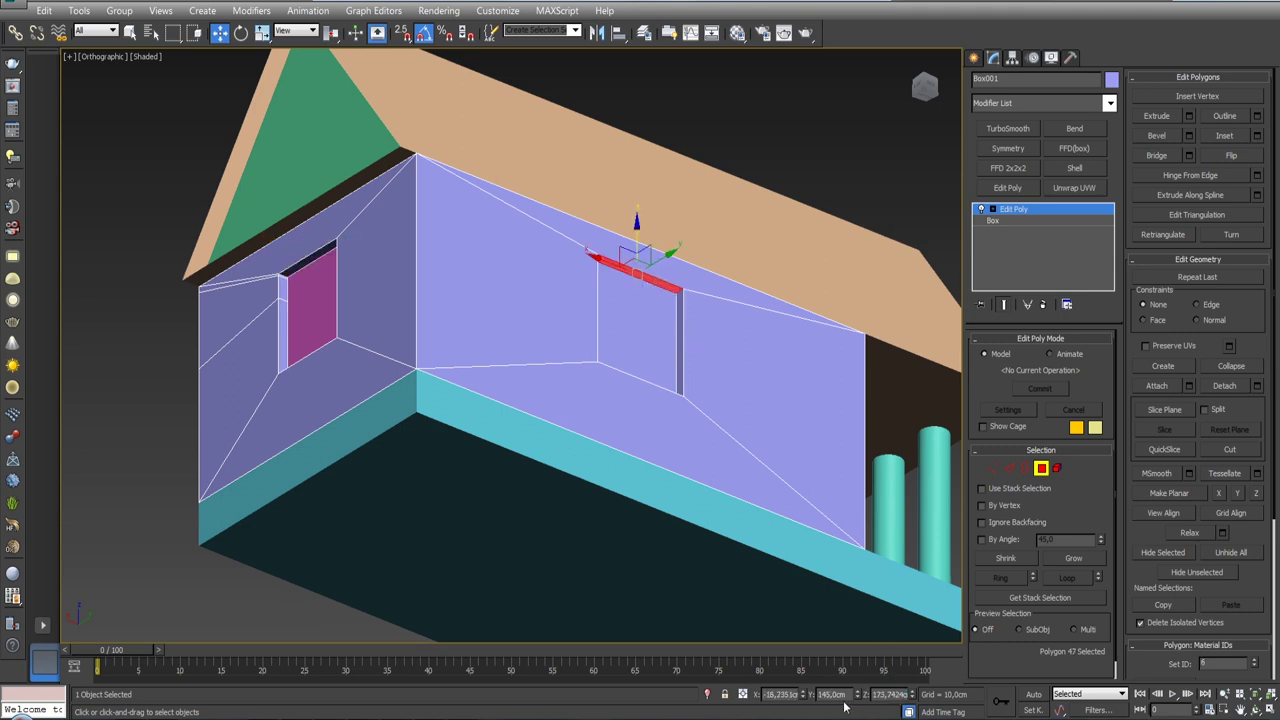
{"action": "key", "text": "Return"}
- Inspect the new window from the front and behind, then select its face
{"action": "middle_click_drag", "start_coordinate": [884, 146], "coordinate": [760, 160], "text": "alt"}
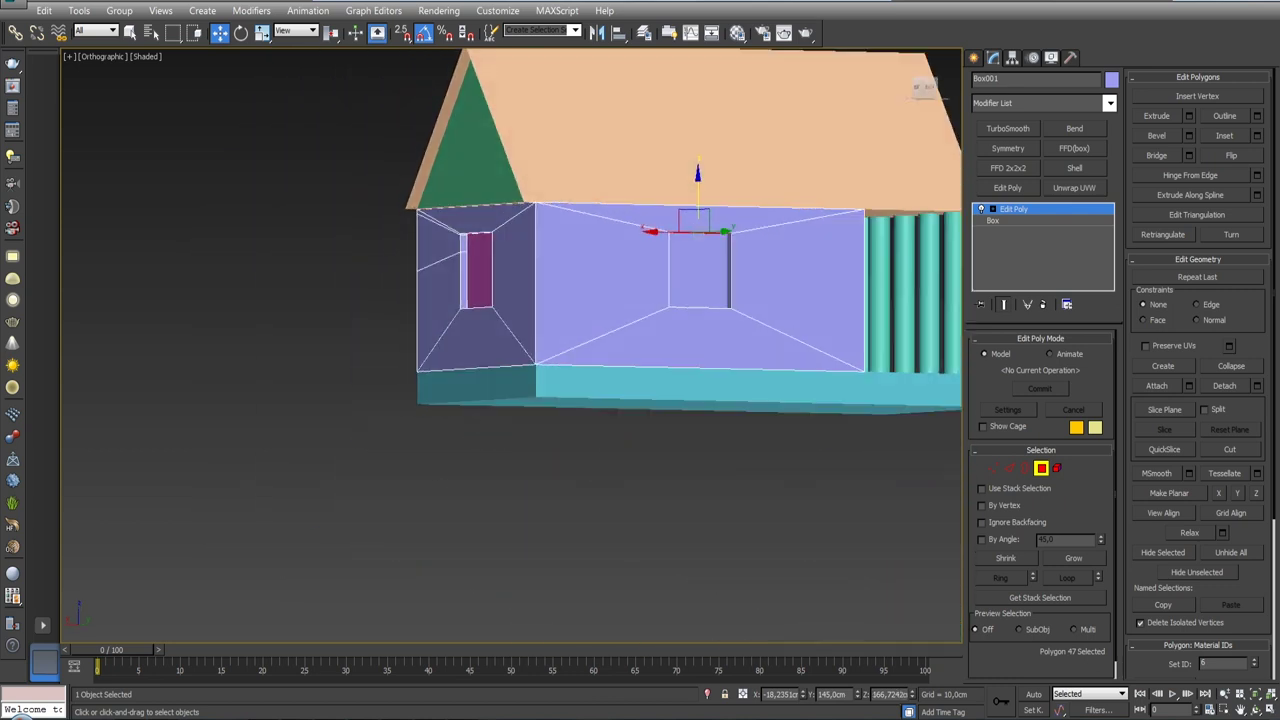
{"action": "scroll", "coordinate": [640, 240], "scroll_direction": "up", "scroll_amount": 5}
{"action": "mouse_move", "coordinate": [640, 300]}
{"action": "middle_mouse_down", "text": "alt"}
{"action": "mouse_move", "coordinate": [560, 320]}
{"action": "mouse_move", "coordinate": [660, 280]}
{"action": "mouse_move", "coordinate": [500, 290]}
{"action": "mouse_move", "coordinate": [640, 285]}
{"action": "middle_mouse_up", "text": "alt"}
{"action": "scroll", "coordinate": [640, 240], "scroll_direction": "up", "scroll_amount": 3}
{"action": "scroll", "coordinate": [563, 286], "scroll_direction": "down", "scroll_amount": 3}
{"action": "scroll", "coordinate": [563, 286], "scroll_direction": "down", "scroll_amount": 3}
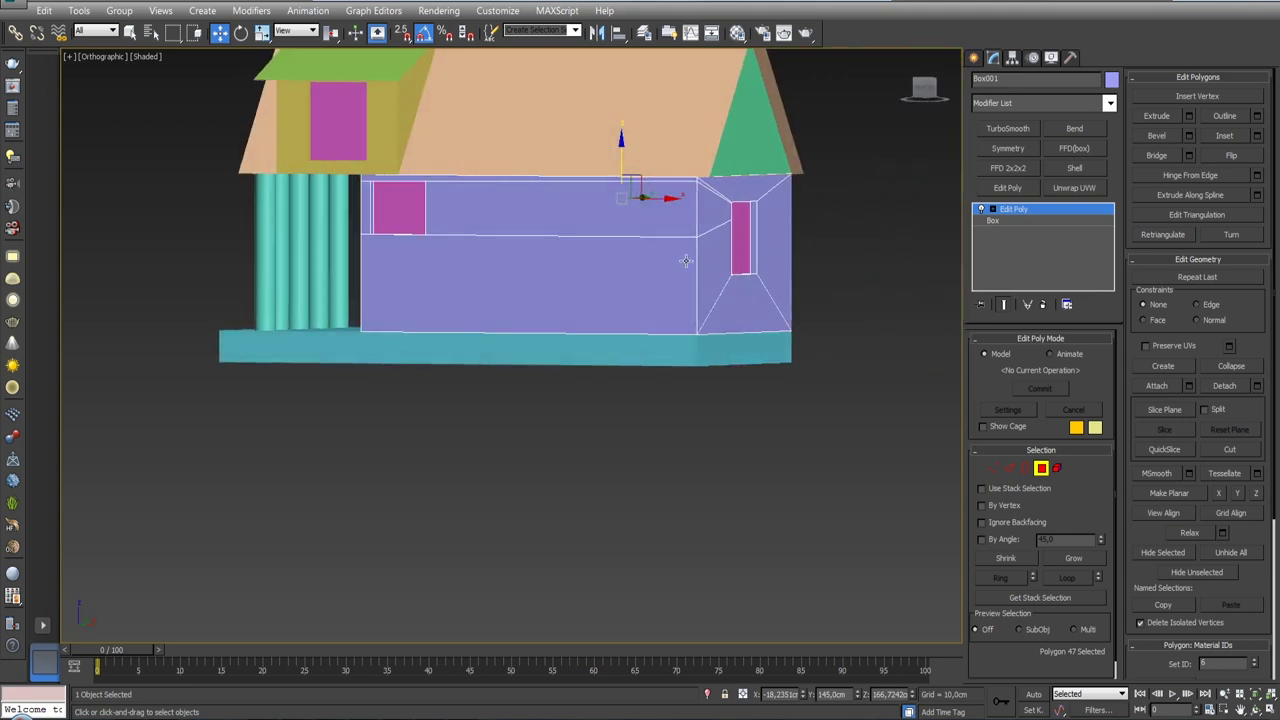
{"action": "mouse_move", "coordinate": [575, 239]}
{"action": "middle_mouse_down", "text": "alt"}
{"action": "mouse_move", "coordinate": [850, 255]}
{"action": "mouse_move", "coordinate": [640, 245]}
{"action": "middle_mouse_up", "text": "alt"}
{"action": "left_click", "coordinate": [629, 241]}
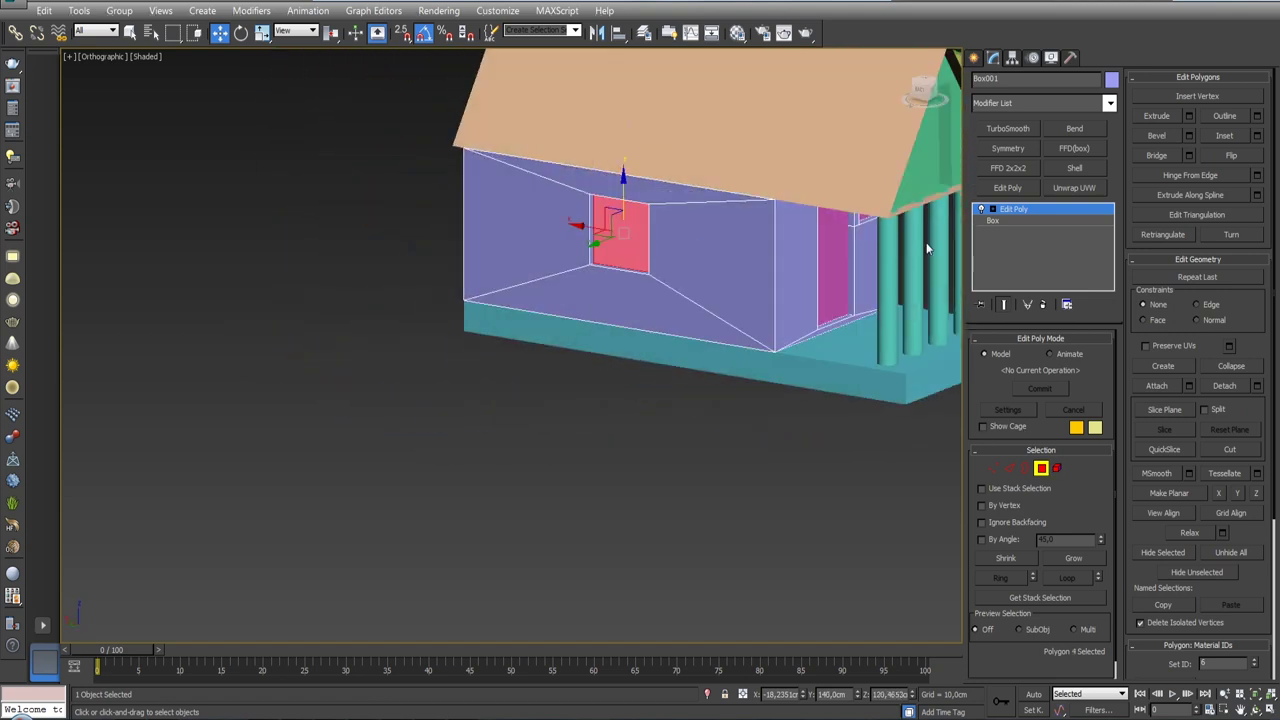
- Select the new window pane Object008 and give it a magenta object colour
{"action": "key", "text": "ctrl+d"}
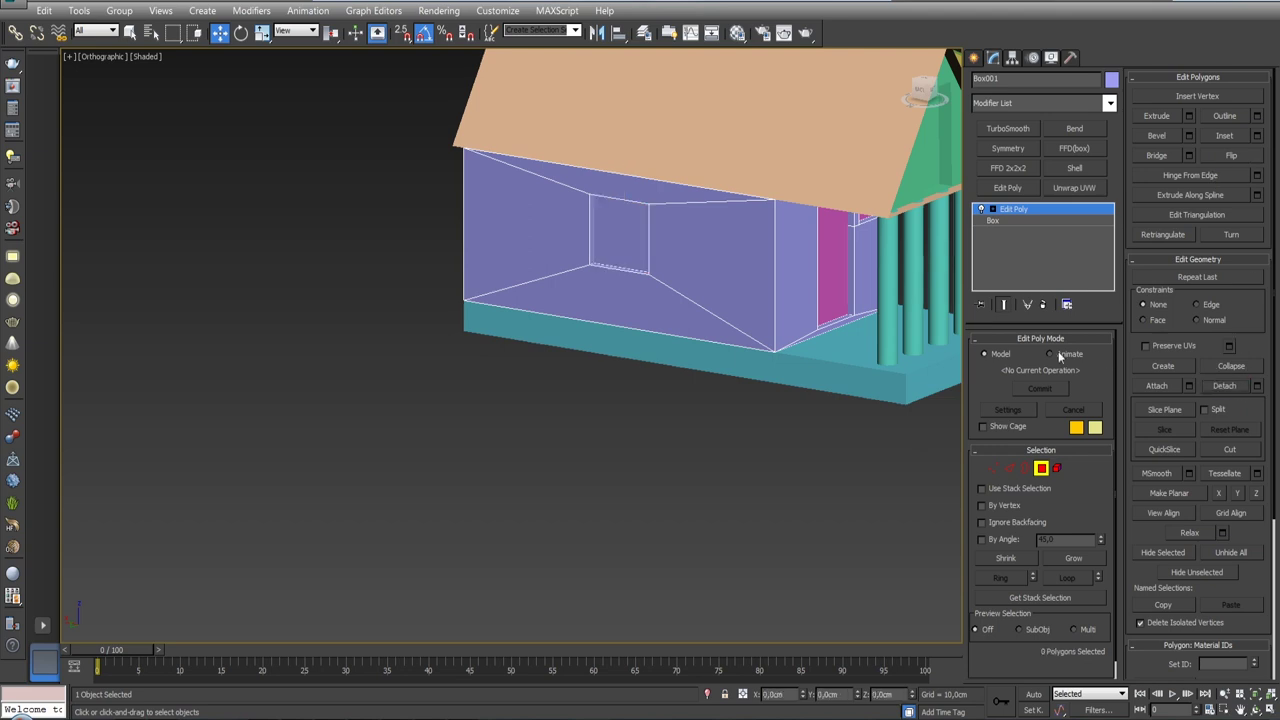
{"action": "middle_click_drag", "start_coordinate": [833, 312], "coordinate": [1142, 174], "text": "alt"}
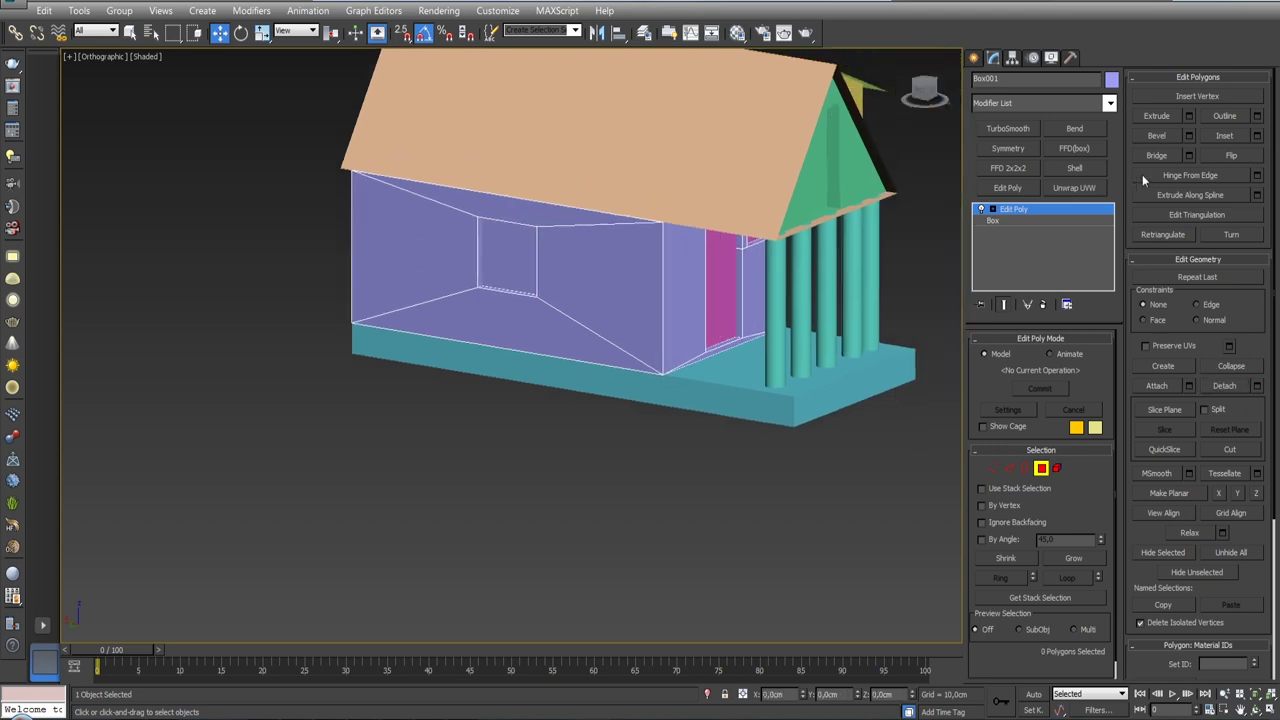
{"action": "left_click", "coordinate": [1041, 469]}
{"action": "left_click", "coordinate": [527, 264]}
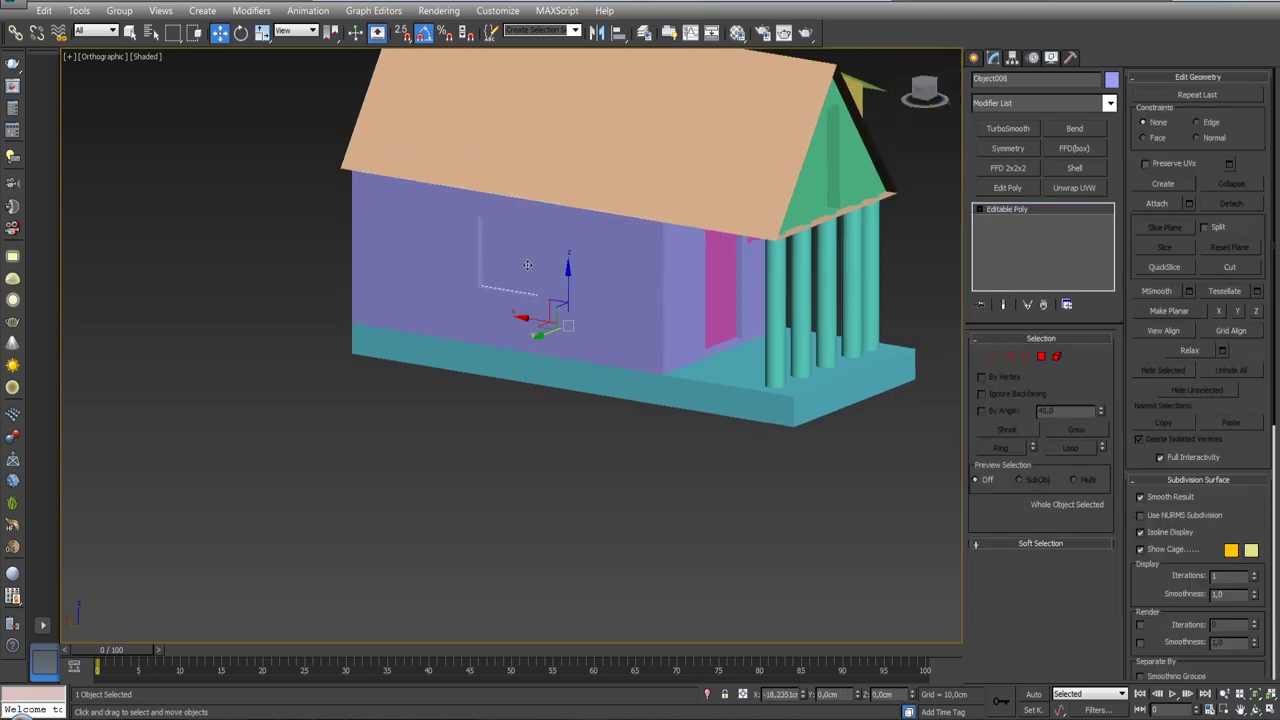
{"action": "left_click", "coordinate": [1111, 80]}
{"action": "left_click", "coordinate": [1028, 215]}
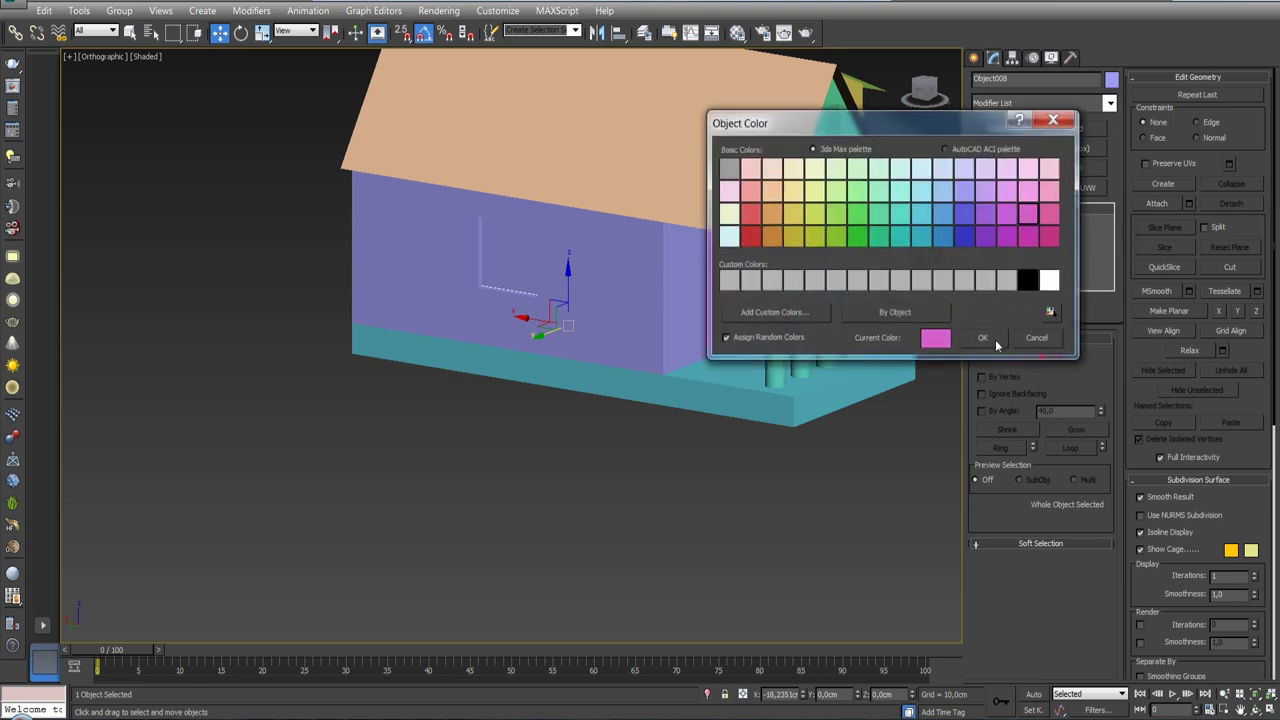
{"action": "left_click", "coordinate": [982, 337]}
{"action": "mouse_move", "coordinate": [760, 300]}
{"action": "middle_mouse_down", "text": "alt"}
{"action": "mouse_move", "coordinate": [657, 283]}
{"action": "mouse_move", "coordinate": [523, 294]}
{"action": "mouse_move", "coordinate": [720, 286]}
{"action": "mouse_move", "coordinate": [580, 290]}
{"action": "mouse_move", "coordinate": [595, 292]}
{"action": "middle_mouse_up", "text": "alt"}
{"action": "mouse_move", "coordinate": [813, 285]}
{"action": "middle_mouse_down", "text": "alt"}
{"action": "mouse_move", "coordinate": [843, 271]}
{"action": "mouse_move", "coordinate": [826, 357]}
{"action": "mouse_move", "coordinate": [747, 341]}
{"action": "middle_mouse_up", "text": "alt"}
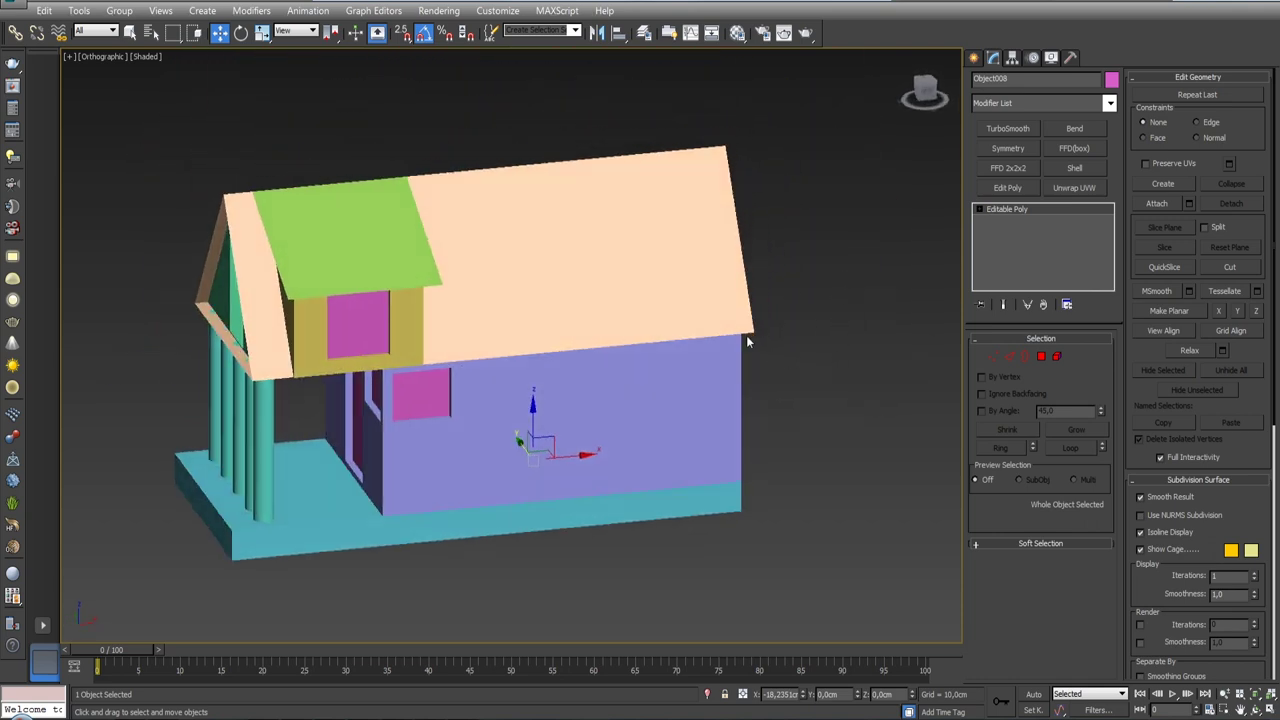
- Connect the roof Box002's parallel ridge edges with a new crosswise edge
{"action": "left_click", "coordinate": [595, 271]}
{"action": "left_click", "coordinate": [1009, 467]}
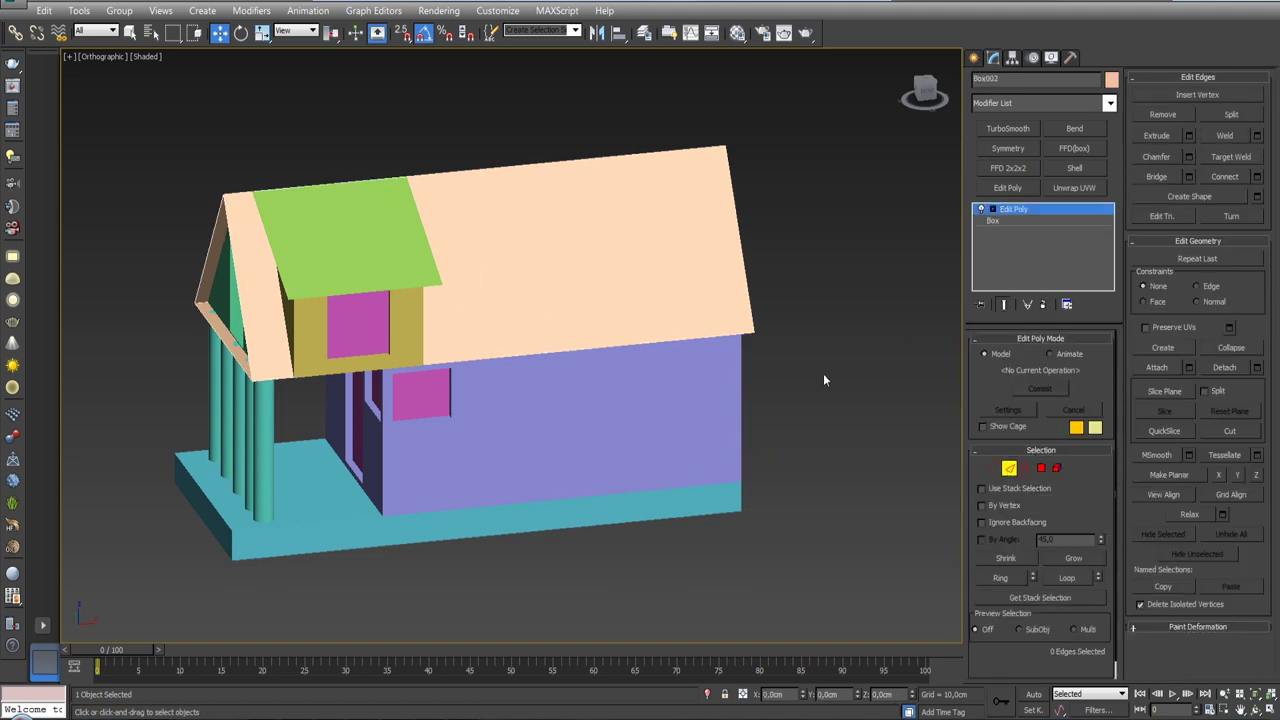
{"action": "left_click", "coordinate": [590, 160]}
{"action": "left_click", "coordinate": [633, 346], "text": "shift"}
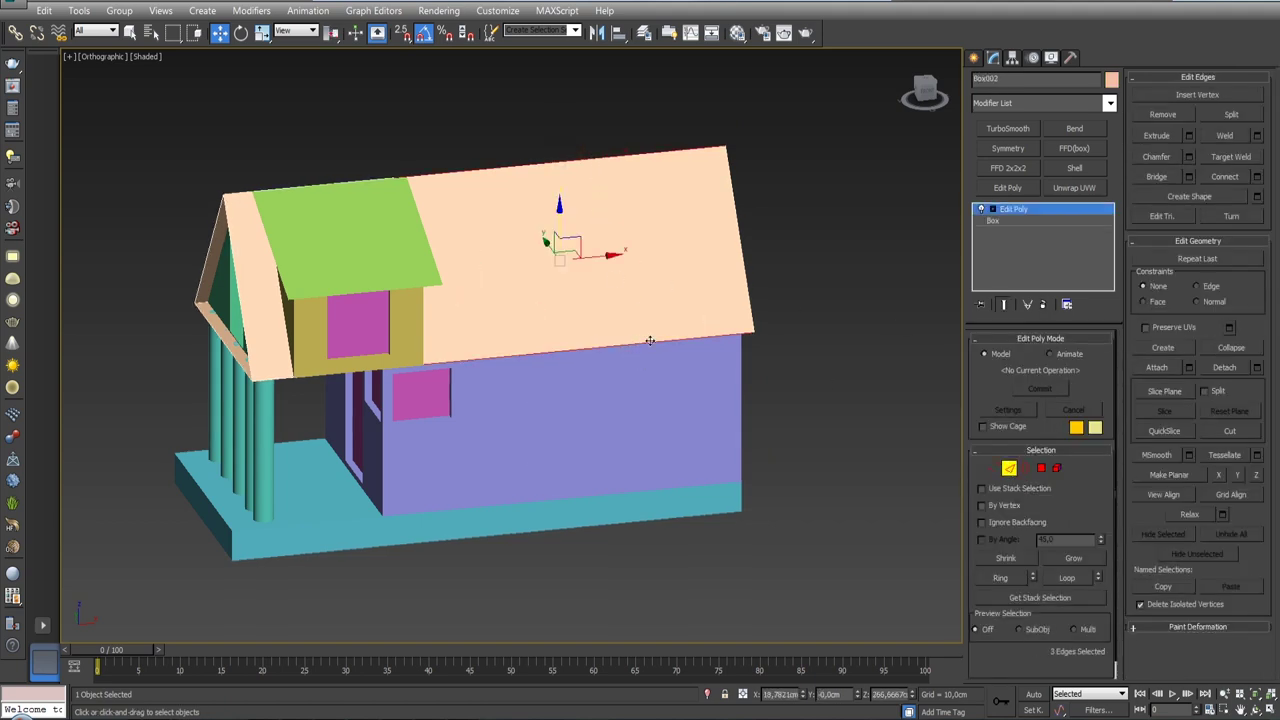
{"action": "middle_click_drag", "start_coordinate": [633, 346], "coordinate": [700, 300], "text": "alt"}
{"action": "left_click", "coordinate": [1257, 177]}
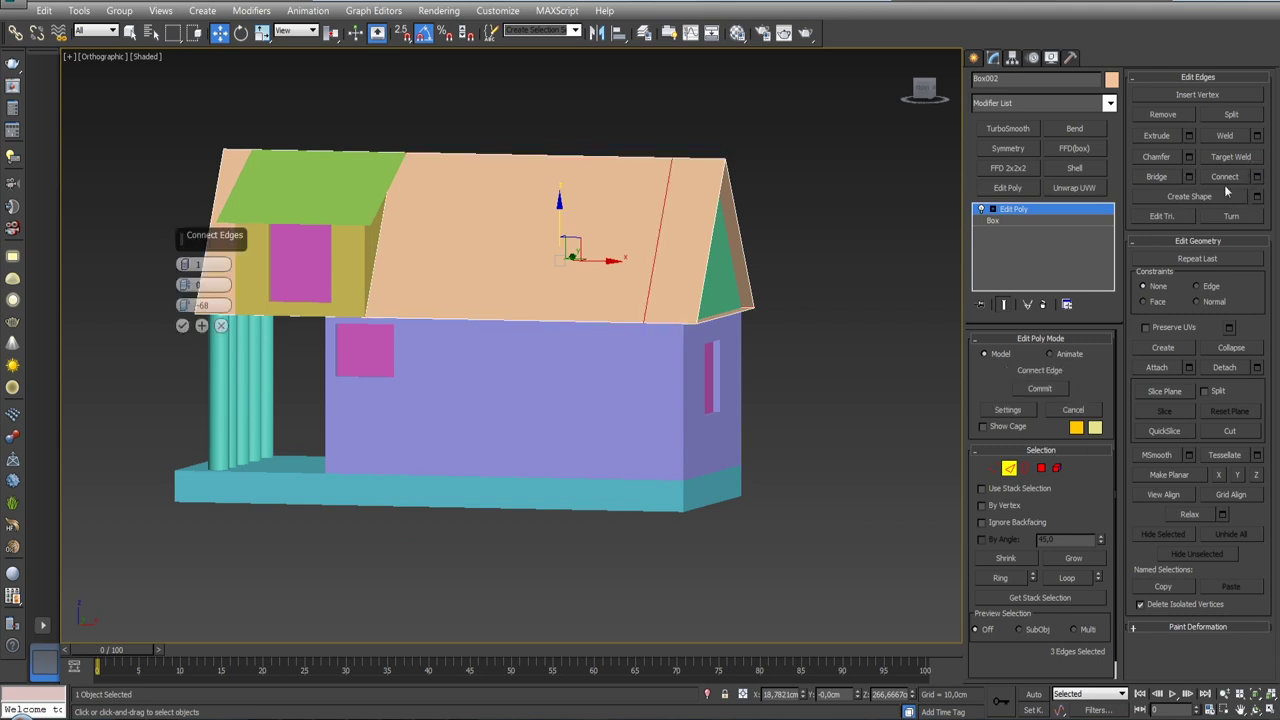
{"action": "left_click_drag", "start_coordinate": [186, 312], "coordinate": [157, 201]}
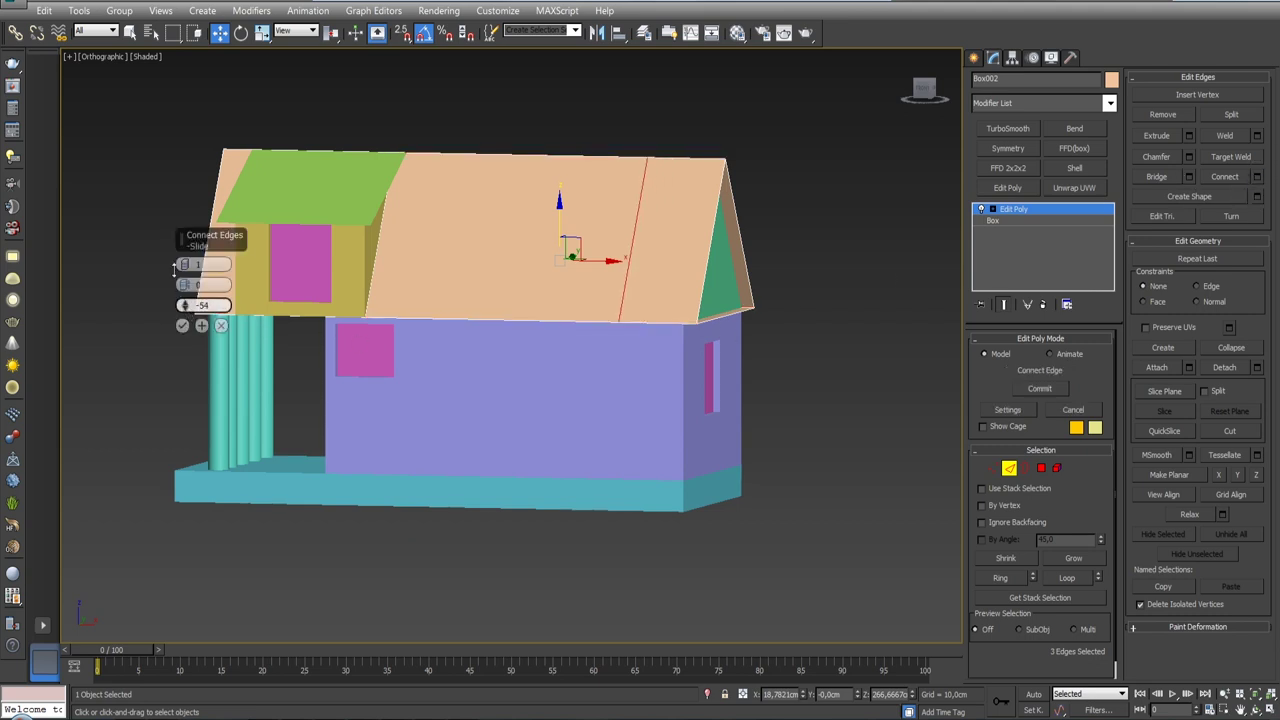
{"action": "left_click", "coordinate": [182, 324]}
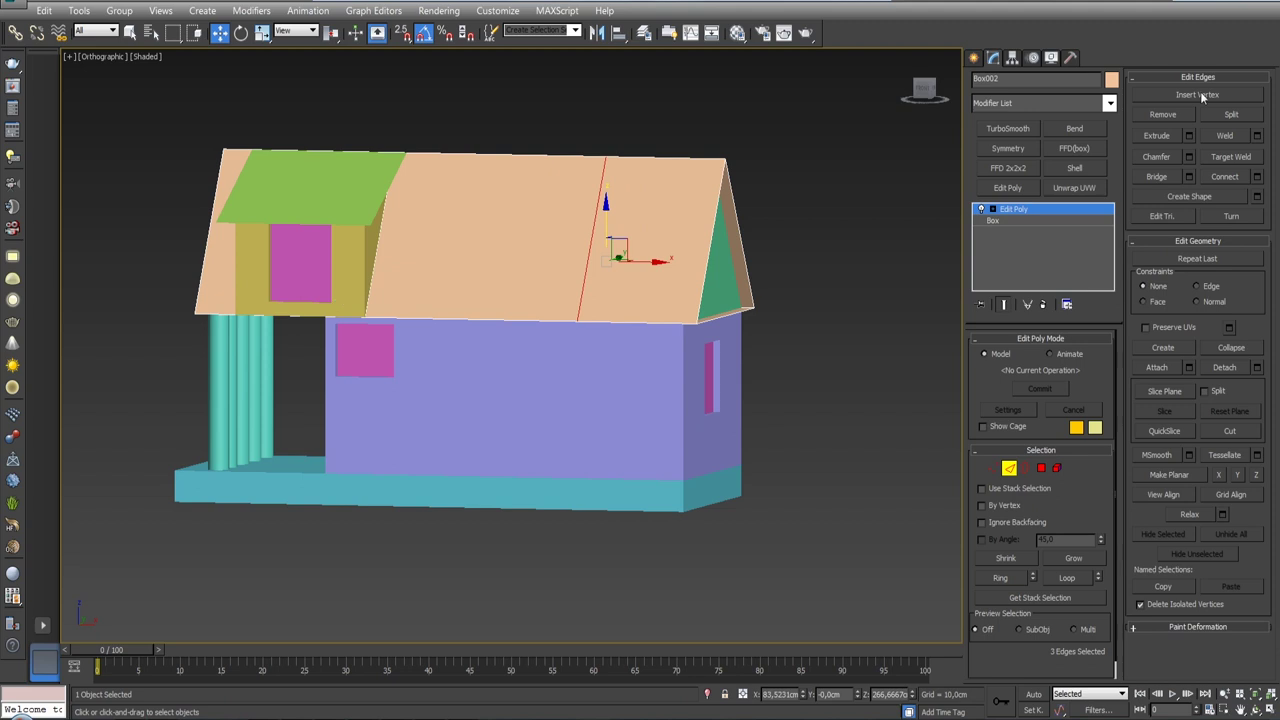
- Chamfer the new roof edge by 50 cm and select the two resulting edges
{"action": "left_click", "coordinate": [1188, 155]}
{"action": "middle_click_drag", "start_coordinate": [560, 290], "coordinate": [662, 289], "text": "alt"}
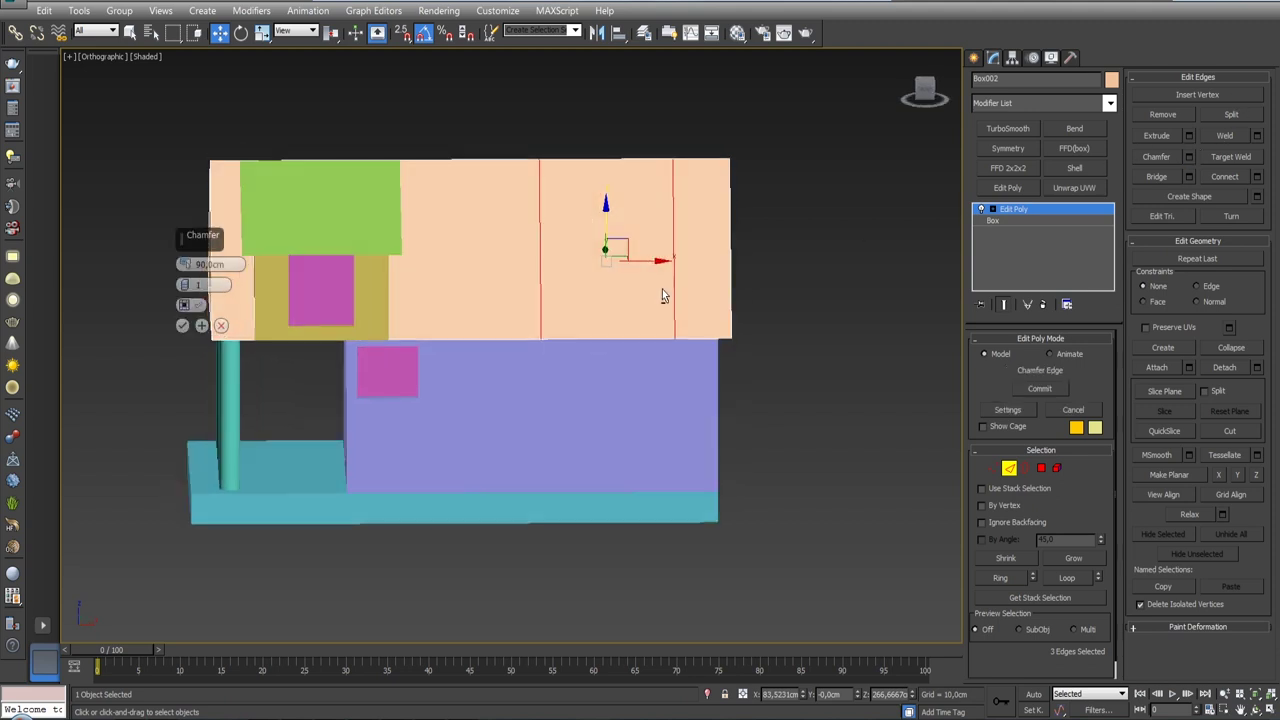
{"action": "mouse_move", "coordinate": [184, 264]}
{"action": "left_mouse_down"}
{"action": "mouse_move", "coordinate": [196, 287]}
{"action": "mouse_move", "coordinate": [199, 268]}
{"action": "left_mouse_up"}
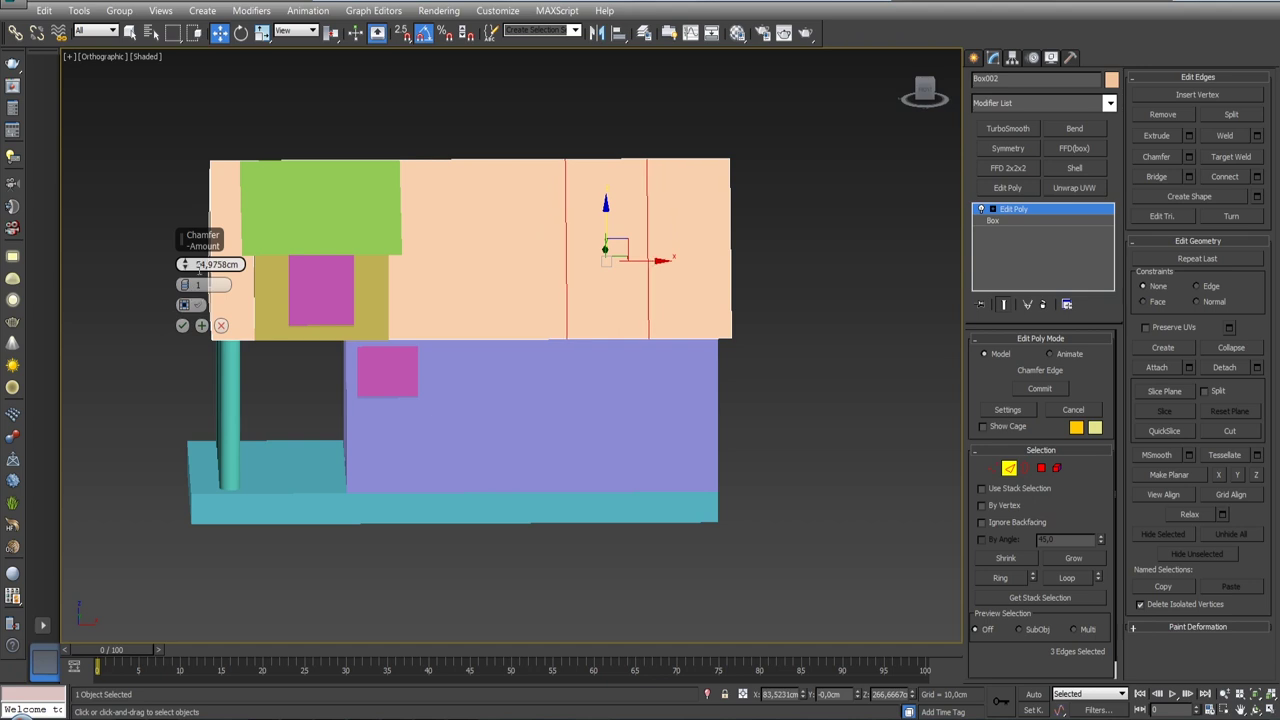
{"action": "double_click", "coordinate": [197, 264]}
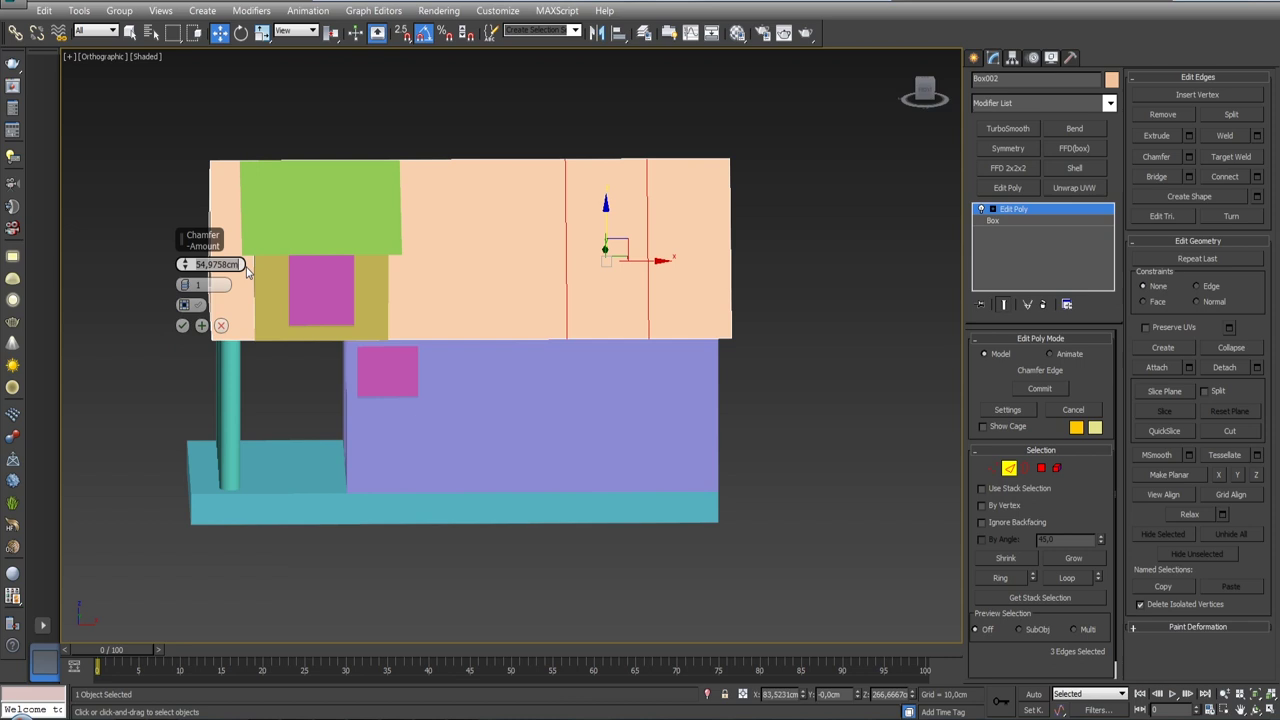
{"action": "type", "text": "50"}
{"action": "key", "text": "Return"}
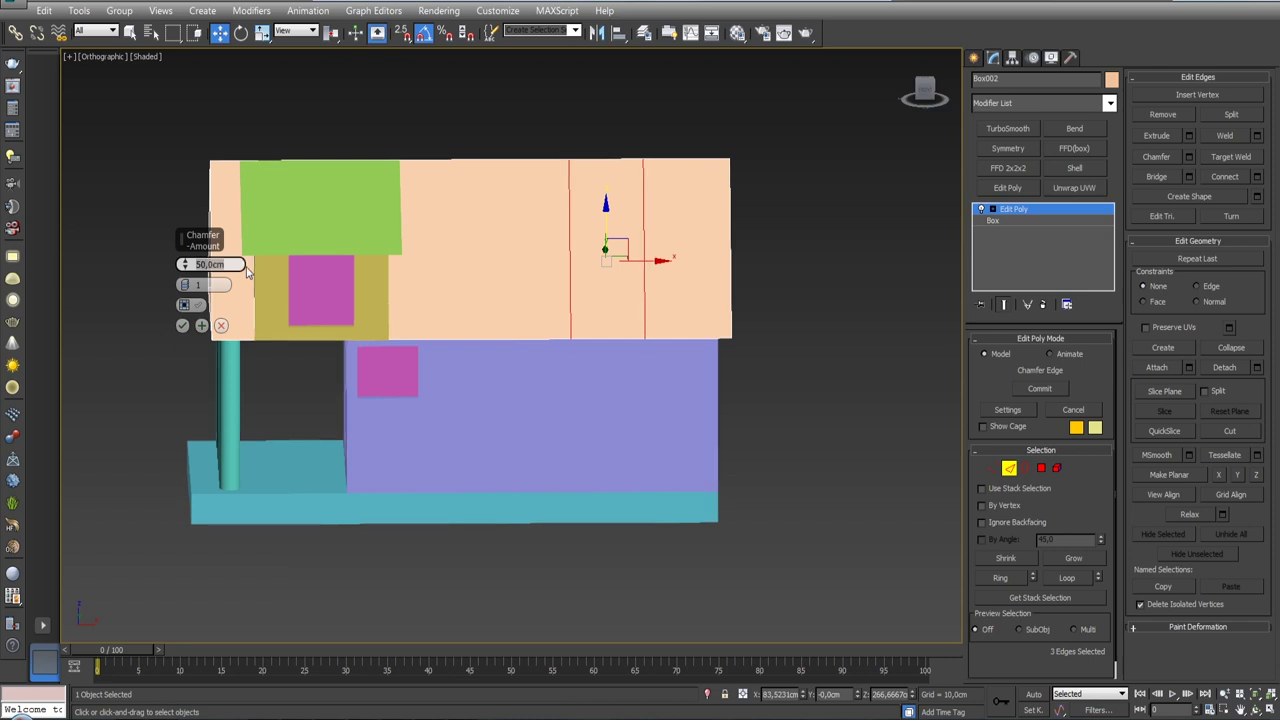
{"action": "left_click", "coordinate": [183, 326]}
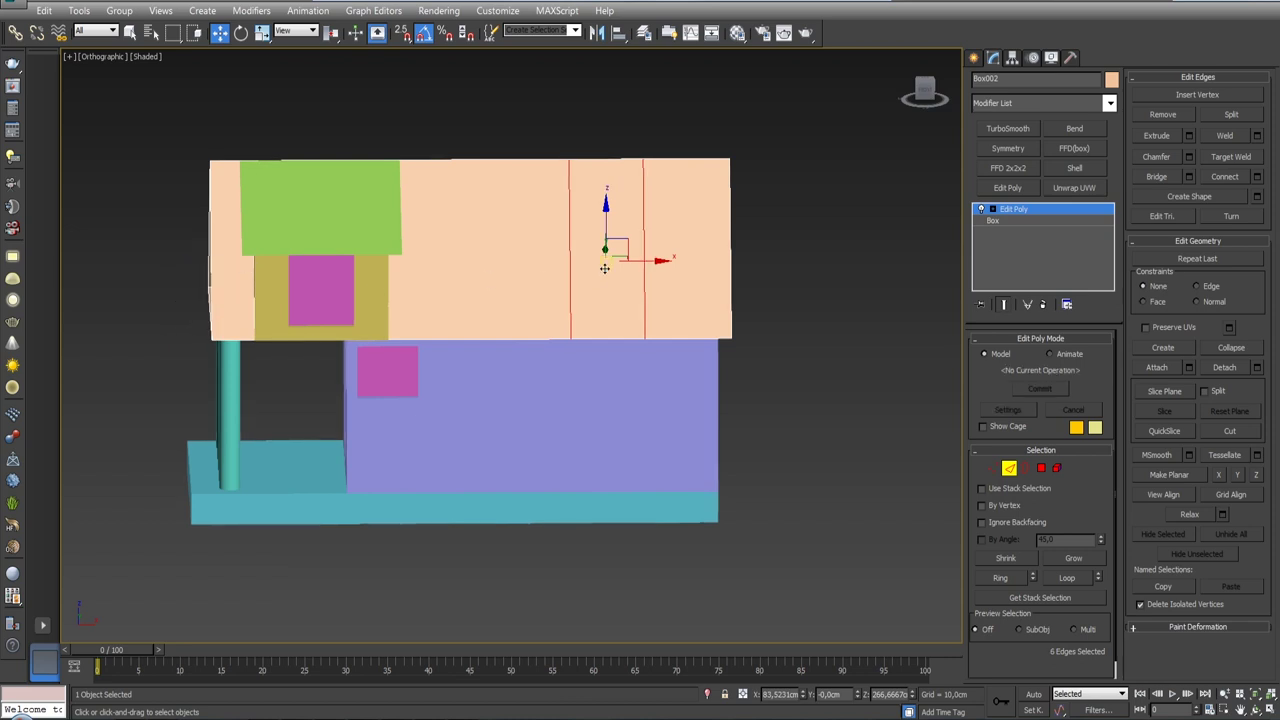
{"action": "left_click", "coordinate": [570, 275]}
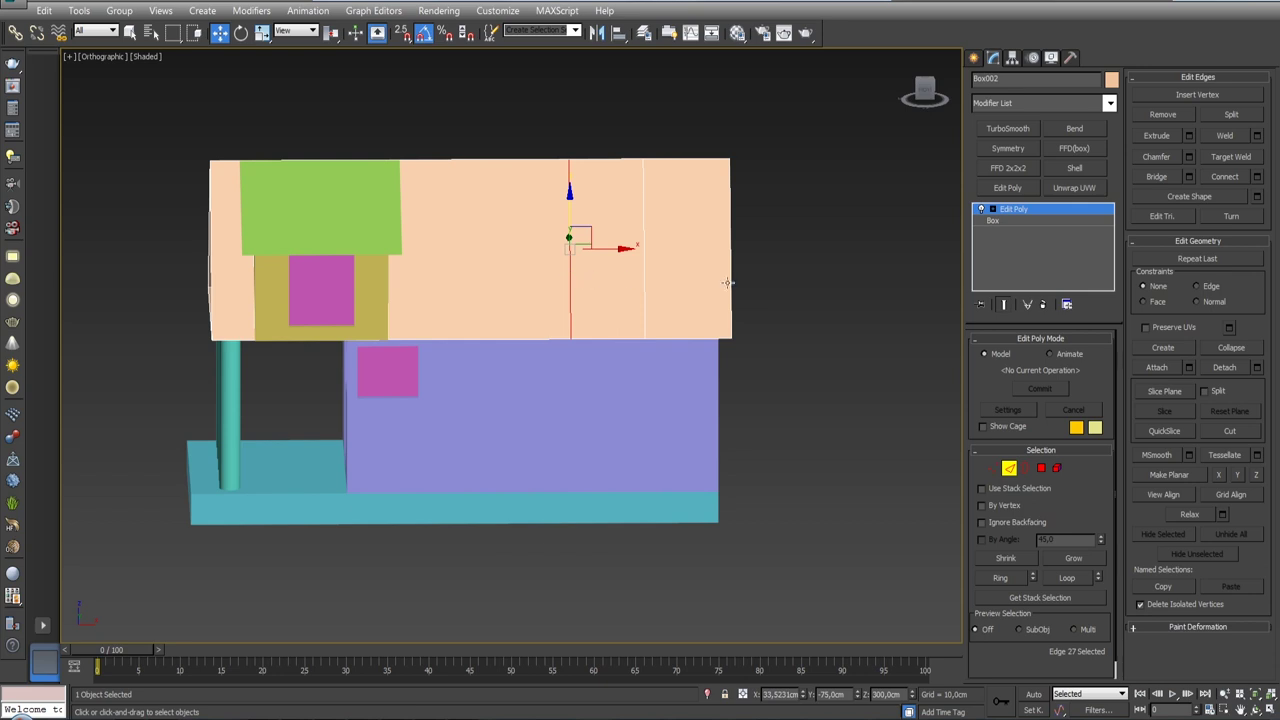
{"action": "left_click", "coordinate": [643, 266], "text": "ctrl"}
- Connect the two roof edges with 2 spaced segments, forming a small rectangle
{"action": "left_click", "coordinate": [1257, 176]}
{"action": "middle_click_drag", "start_coordinate": [670, 255], "coordinate": [735, 216], "text": "alt"}
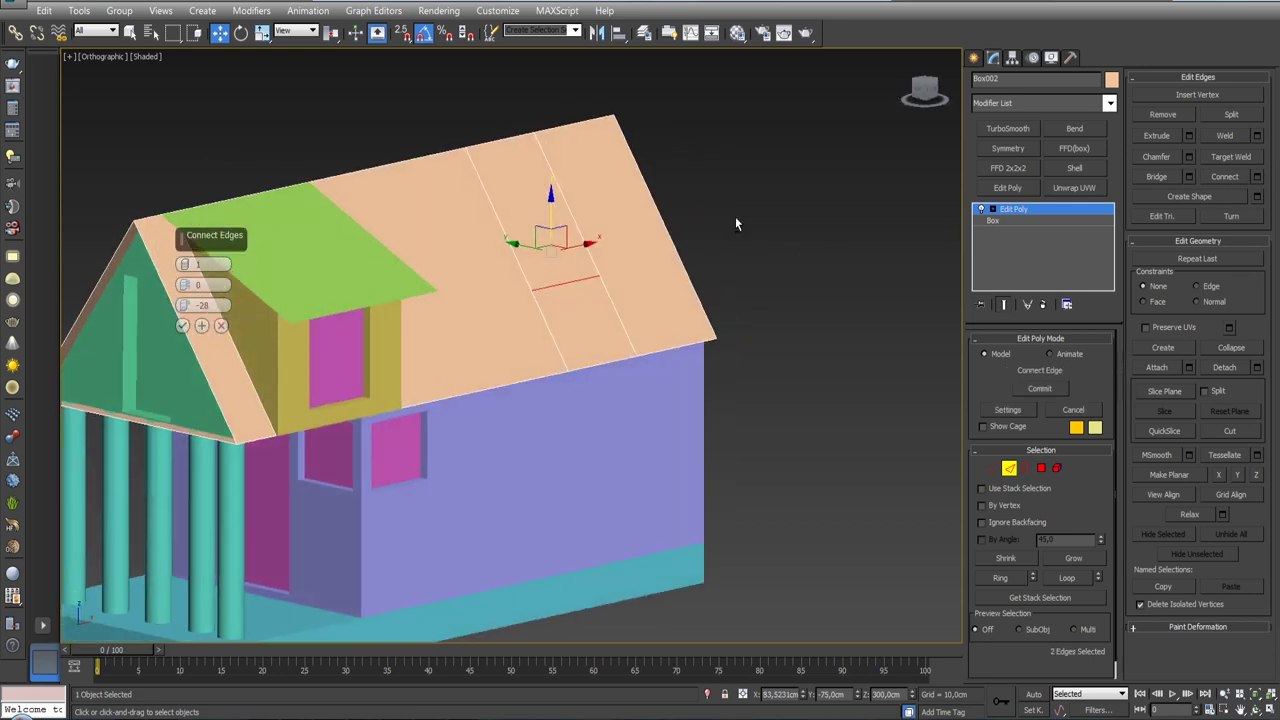
{"action": "right_click", "coordinate": [184, 305]}
{"action": "left_click_drag", "start_coordinate": [185, 262], "coordinate": [186, 265]}
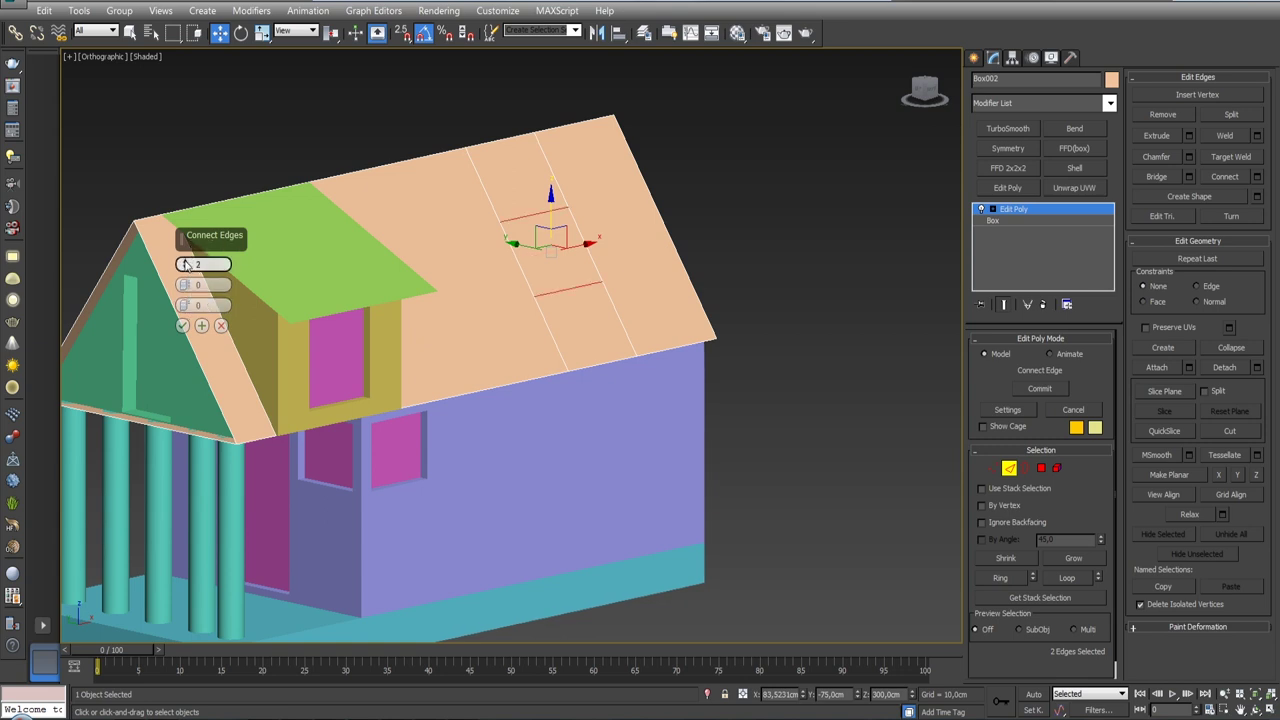
{"action": "left_click_drag", "start_coordinate": [184, 285], "coordinate": [179, 237]}
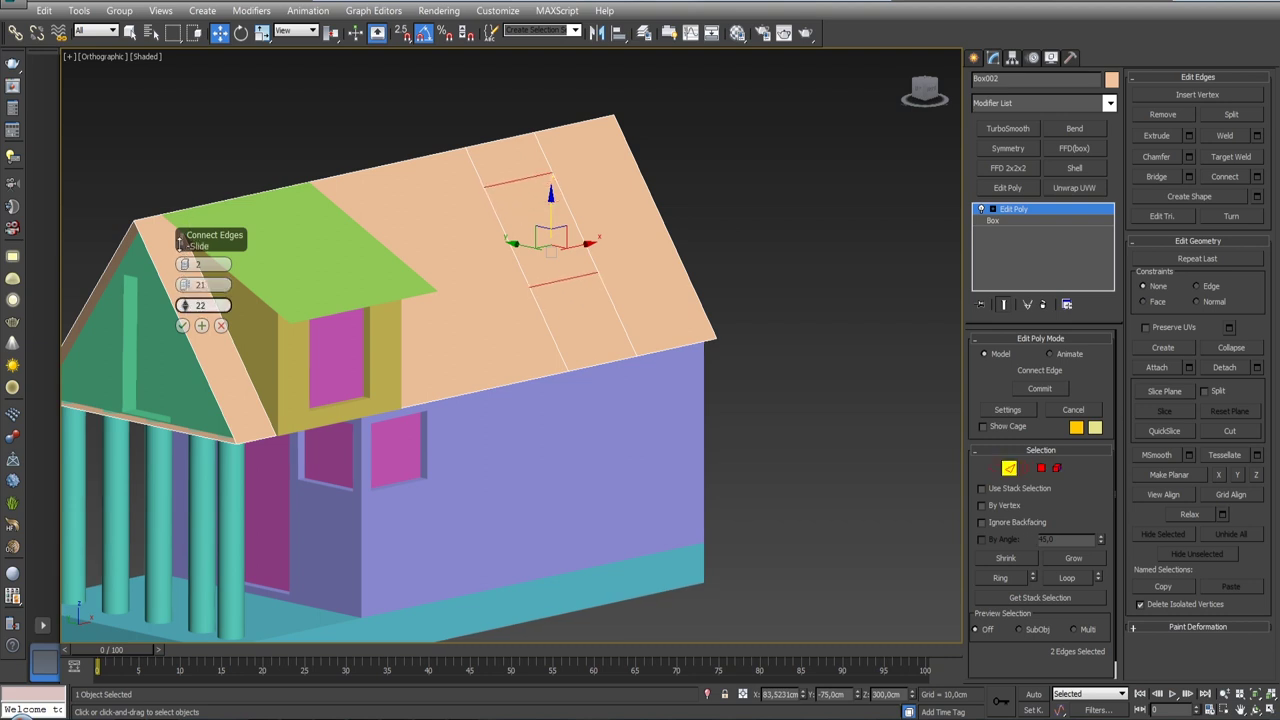
{"action": "left_click_drag", "start_coordinate": [185, 286], "coordinate": [185, 264]}
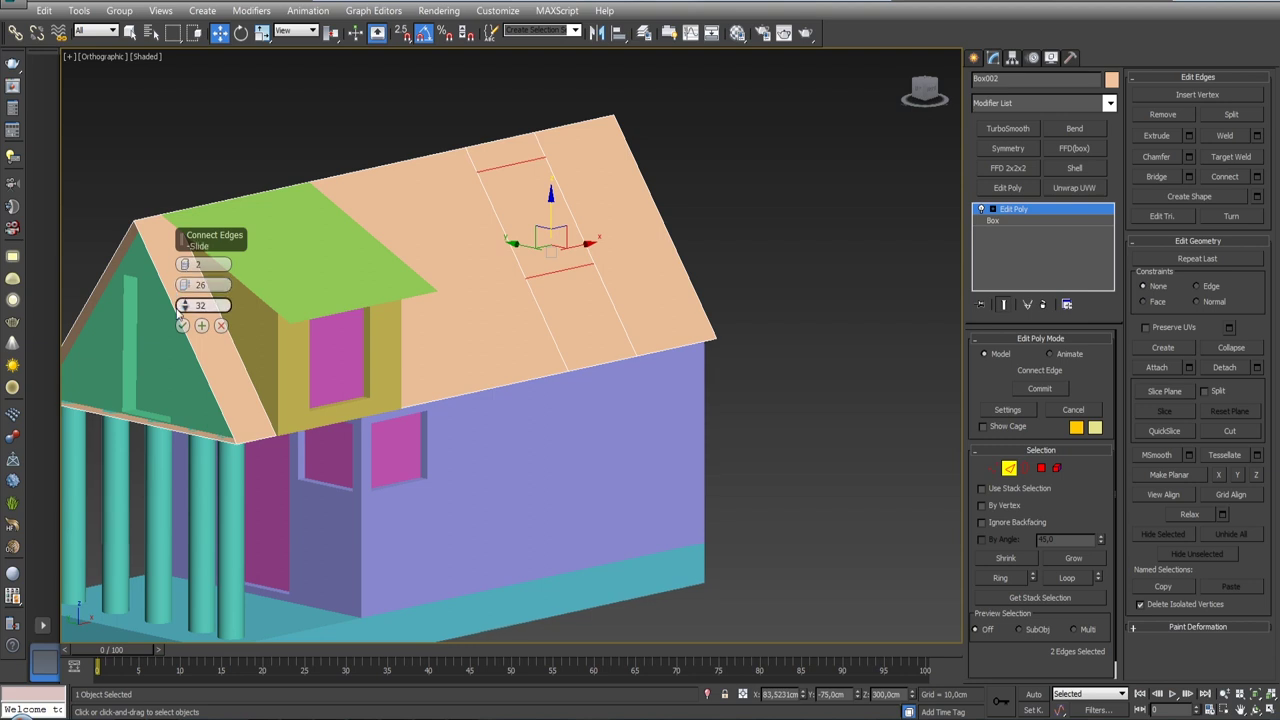
{"action": "left_click", "coordinate": [181, 325]}
- Extrude the small roof rectangle 25 cm upward as a chimney
{"action": "left_click", "coordinate": [1041, 468]}
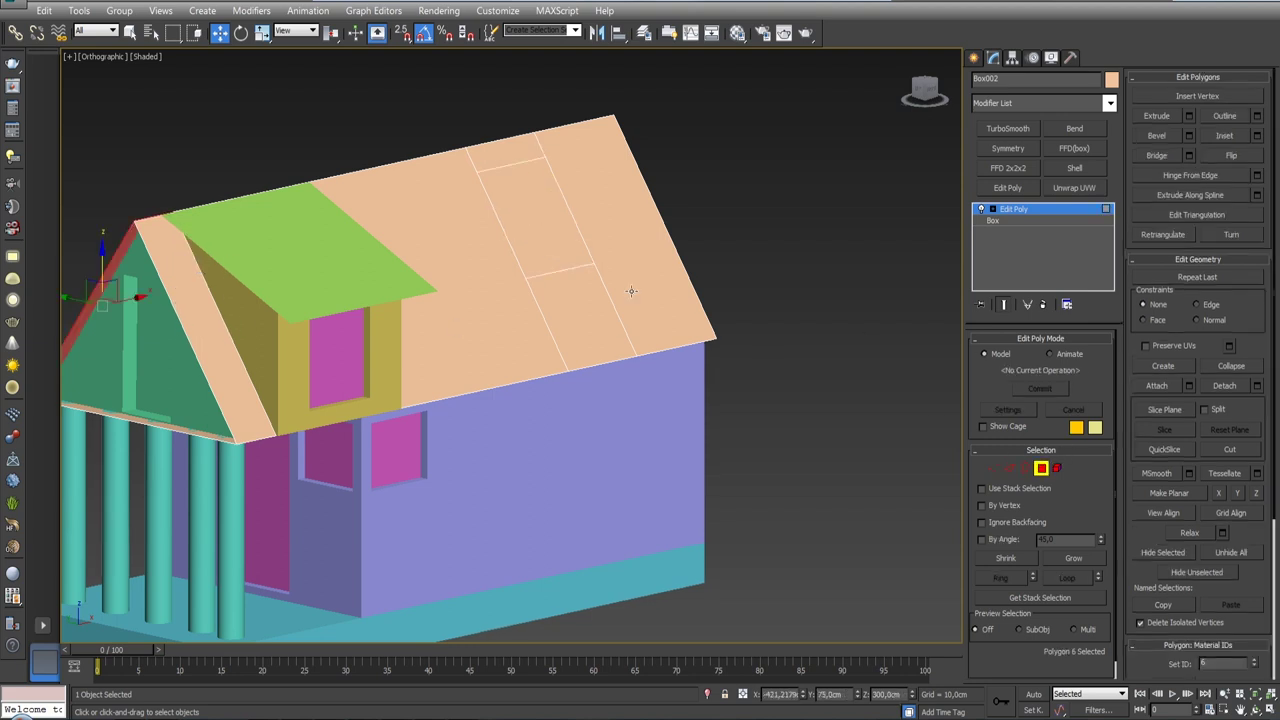
{"action": "left_click", "coordinate": [525, 236]}
{"action": "left_click", "coordinate": [1188, 115]}
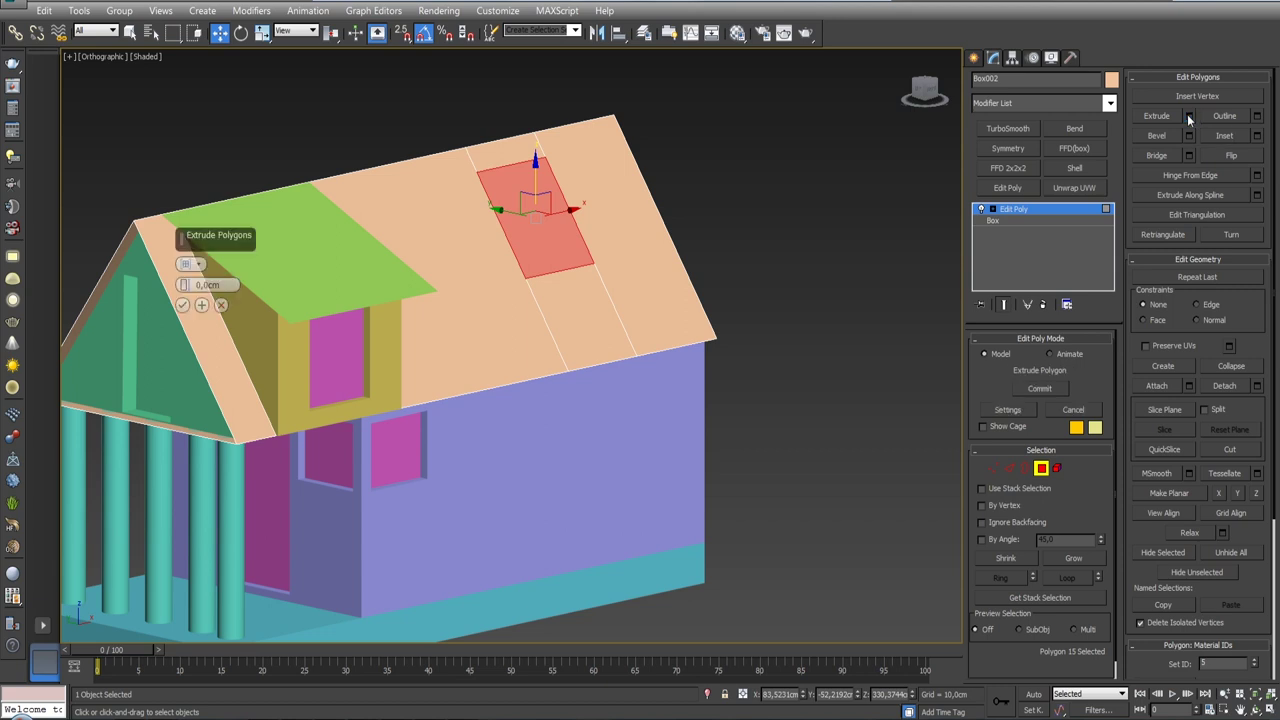
{"action": "left_click_drag", "start_coordinate": [185, 286], "coordinate": [185, 262]}
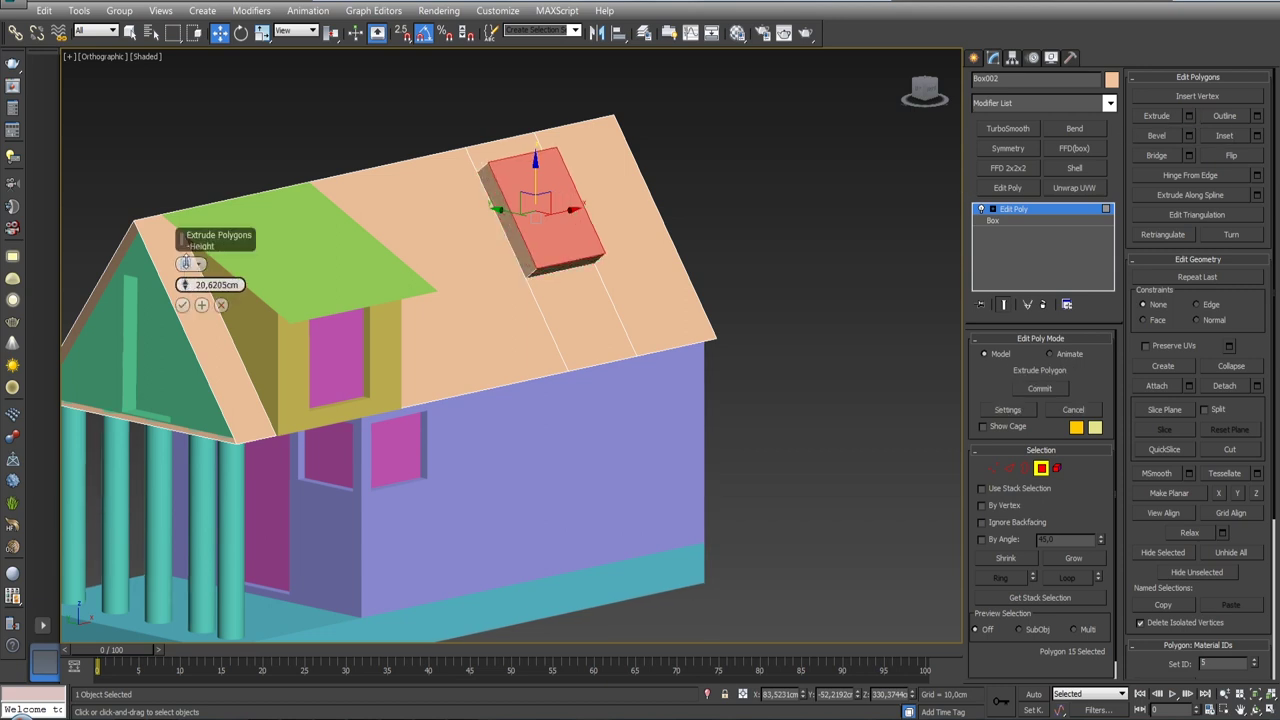
{"action": "middle_click_drag", "start_coordinate": [185, 262], "coordinate": [236, 285], "text": "alt"}
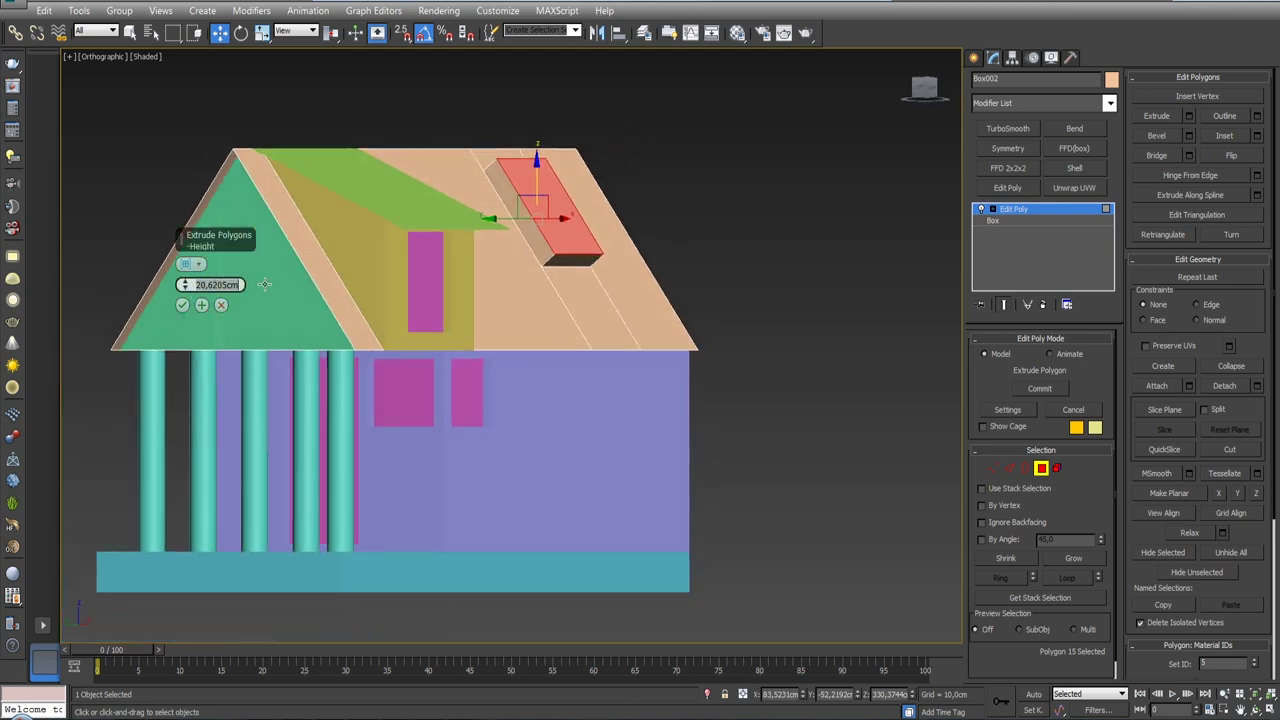
{"action": "type", "text": "25"}
{"action": "key", "text": "Return"}
{"action": "left_click", "coordinate": [182, 305]}
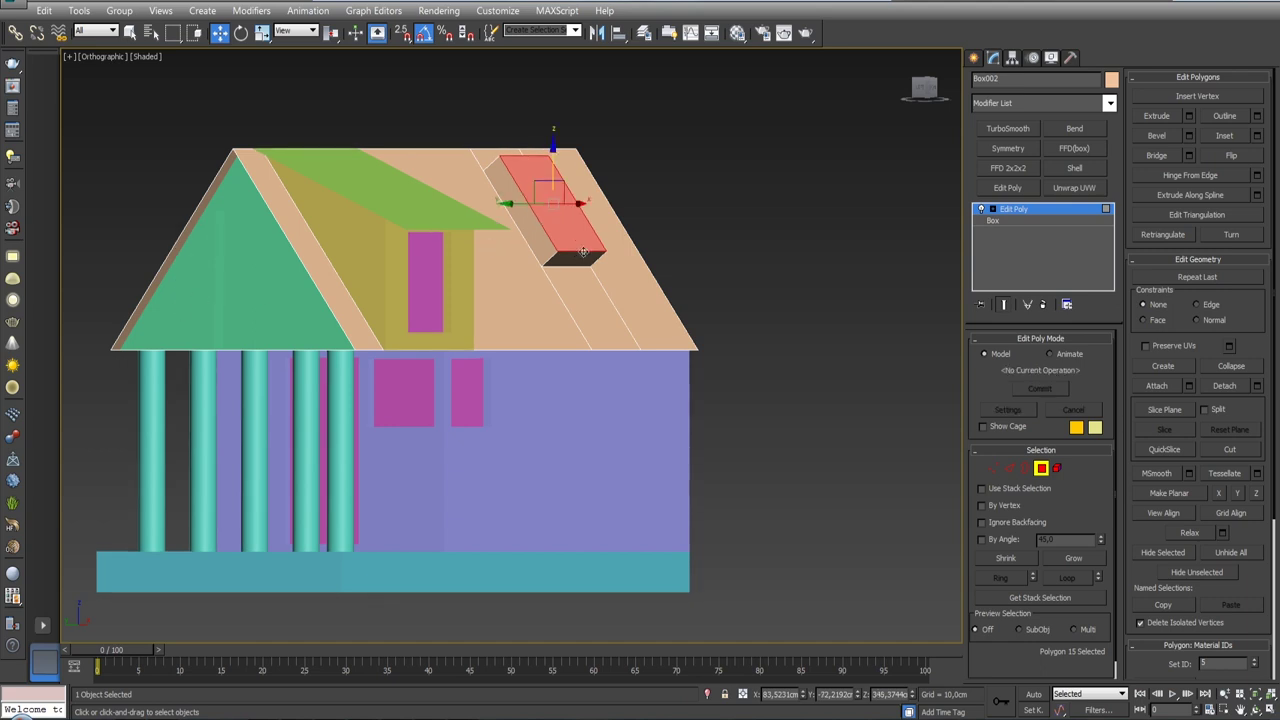
- Orbit around to the gable end and select a porch column
{"action": "mouse_move", "coordinate": [580, 236]}
{"action": "middle_mouse_down", "text": "alt"}
{"action": "mouse_move", "coordinate": [300, 250]}
{"action": "mouse_move", "coordinate": [730, 246]}
{"action": "mouse_move", "coordinate": [457, 358]}
{"action": "mouse_move", "coordinate": [377, 416]}
{"action": "middle_mouse_up", "text": "alt"}
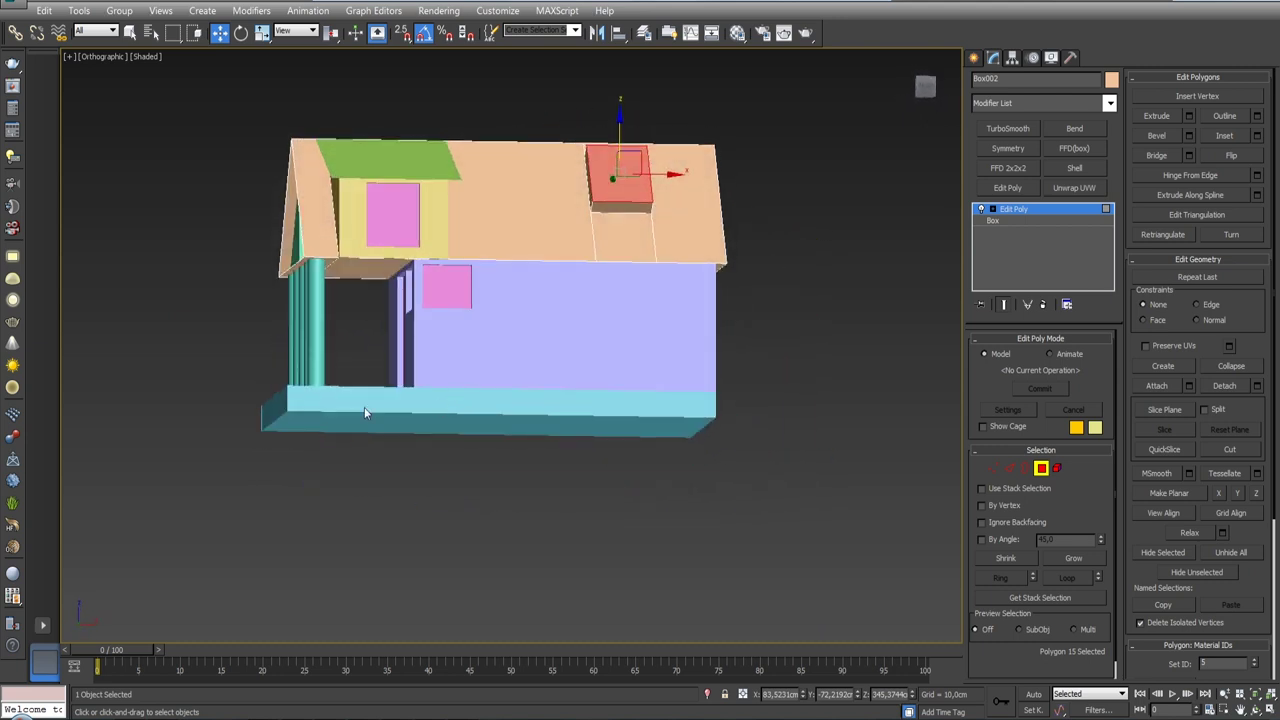
{"action": "left_click", "coordinate": [1042, 469]}
{"action": "left_click", "coordinate": [320, 327]}
{"action": "mouse_move", "coordinate": [320, 327]}
{"action": "middle_mouse_down", "text": "alt"}
{"action": "mouse_move", "coordinate": [390, 364]}
{"action": "mouse_move", "coordinate": [460, 360]}
{"action": "middle_mouse_up", "text": "alt"}
{"action": "scroll", "coordinate": [390, 364], "scroll_direction": "up", "scroll_amount": 3}
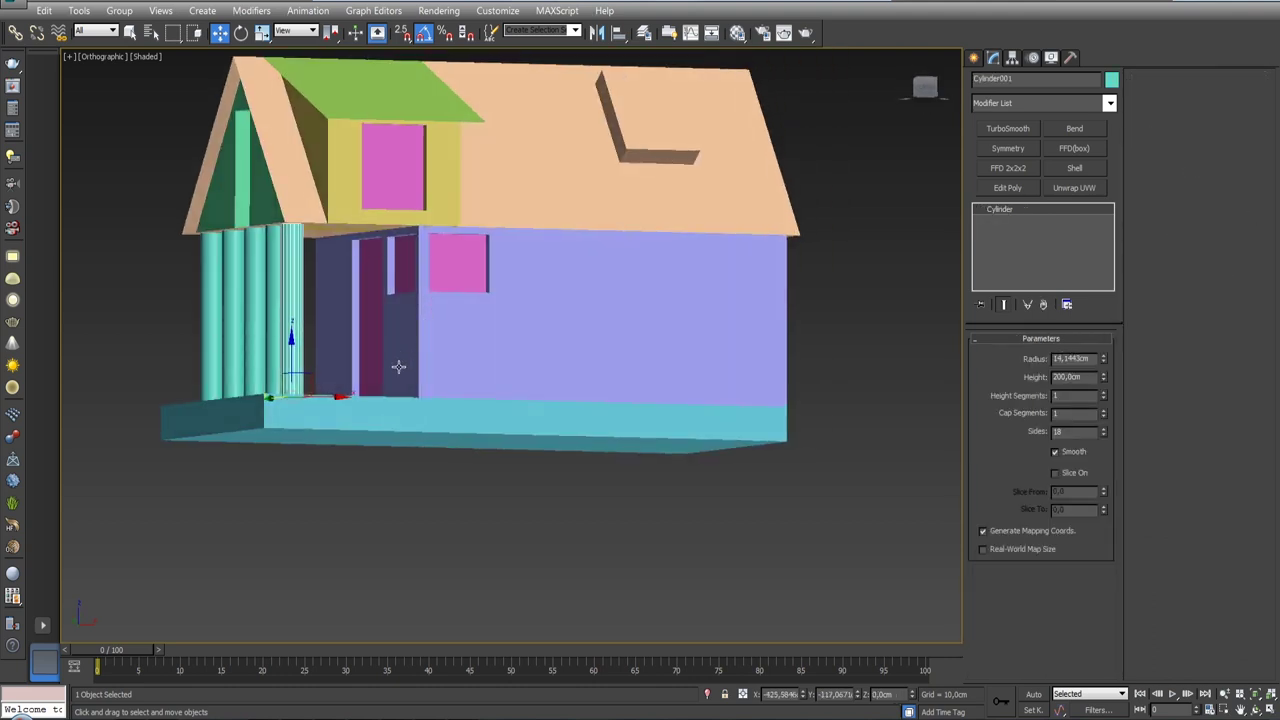
{"action": "left_click", "coordinate": [397, 416]}
- Clone porch column Cylinder001 downward as a copy, Cylinder006, below the house
{"action": "mouse_move", "coordinate": [428, 409]}
{"action": "middle_mouse_down", "text": "alt"}
{"action": "mouse_move", "coordinate": [402, 421]}
{"action": "mouse_move", "coordinate": [333, 403]}
{"action": "middle_mouse_up", "text": "alt"}
{"action": "left_click", "coordinate": [298, 378]}
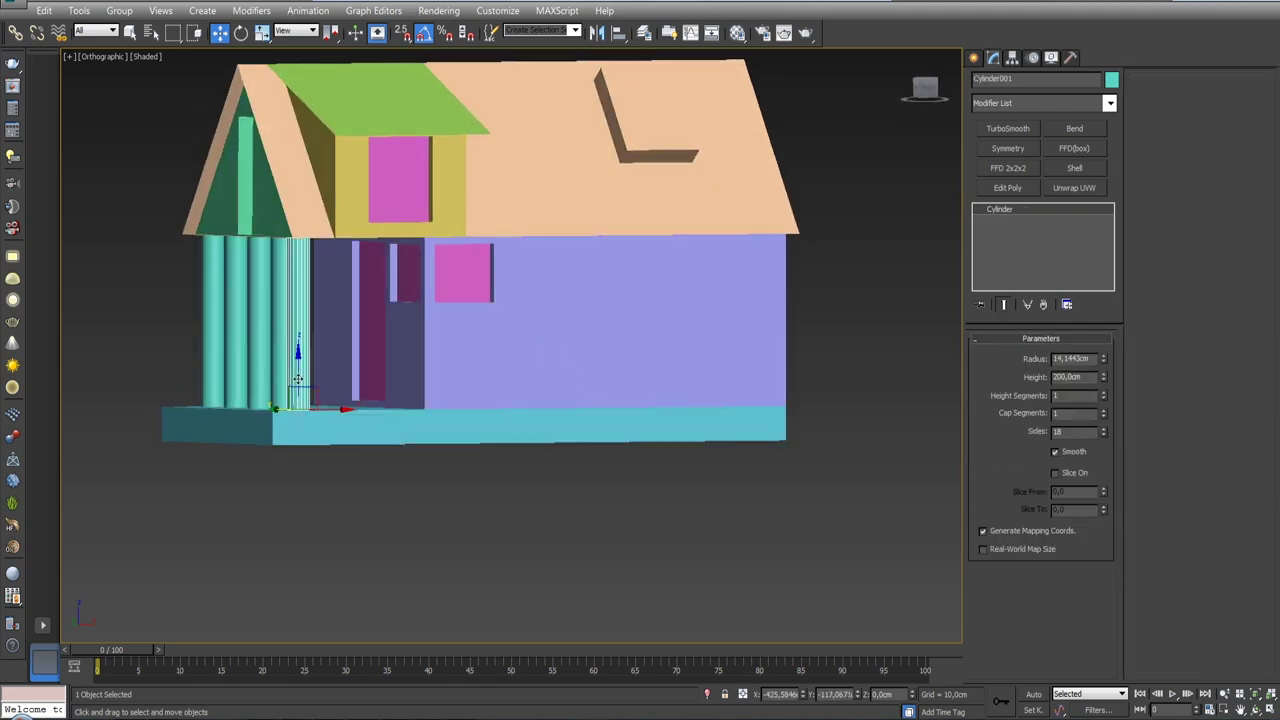
{"action": "left_click_drag", "start_coordinate": [298, 352], "coordinate": [298, 565], "text": "shift"}
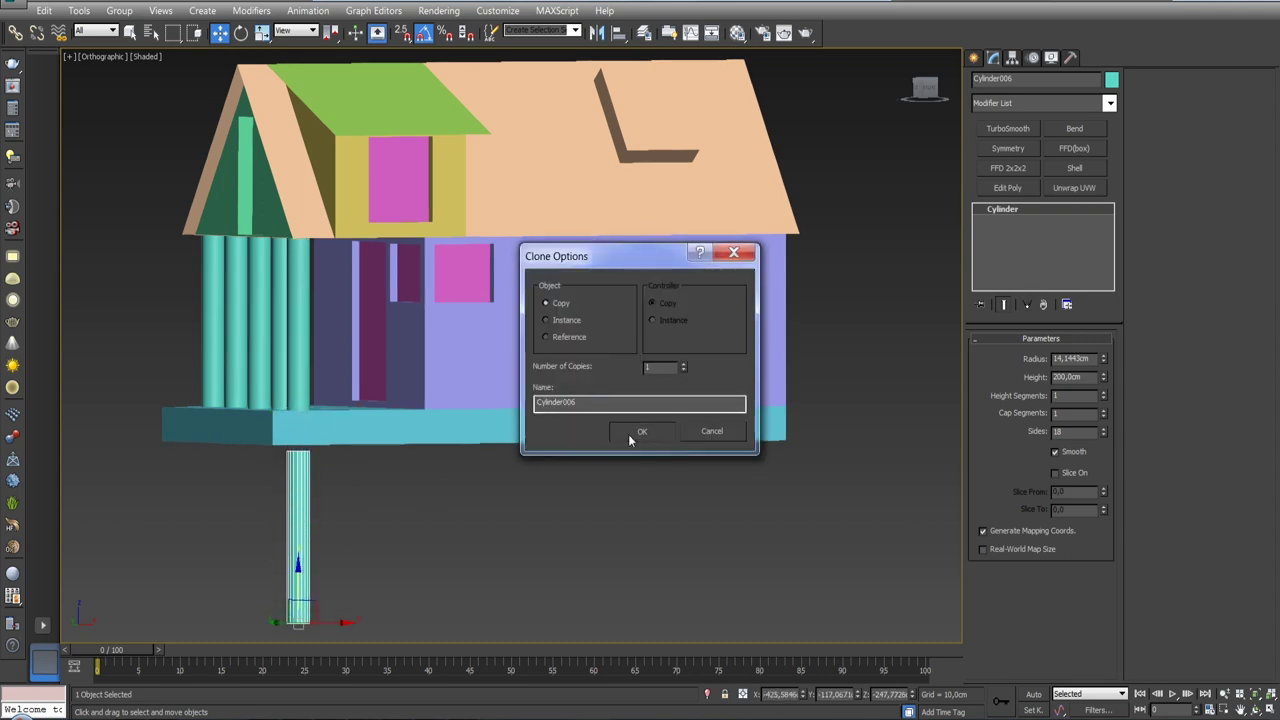
{"action": "left_click", "coordinate": [641, 430]}
- Align the copy's Z Position, Current Maximum to the slab's Target Minimum
{"action": "left_click", "coordinate": [618, 32]}
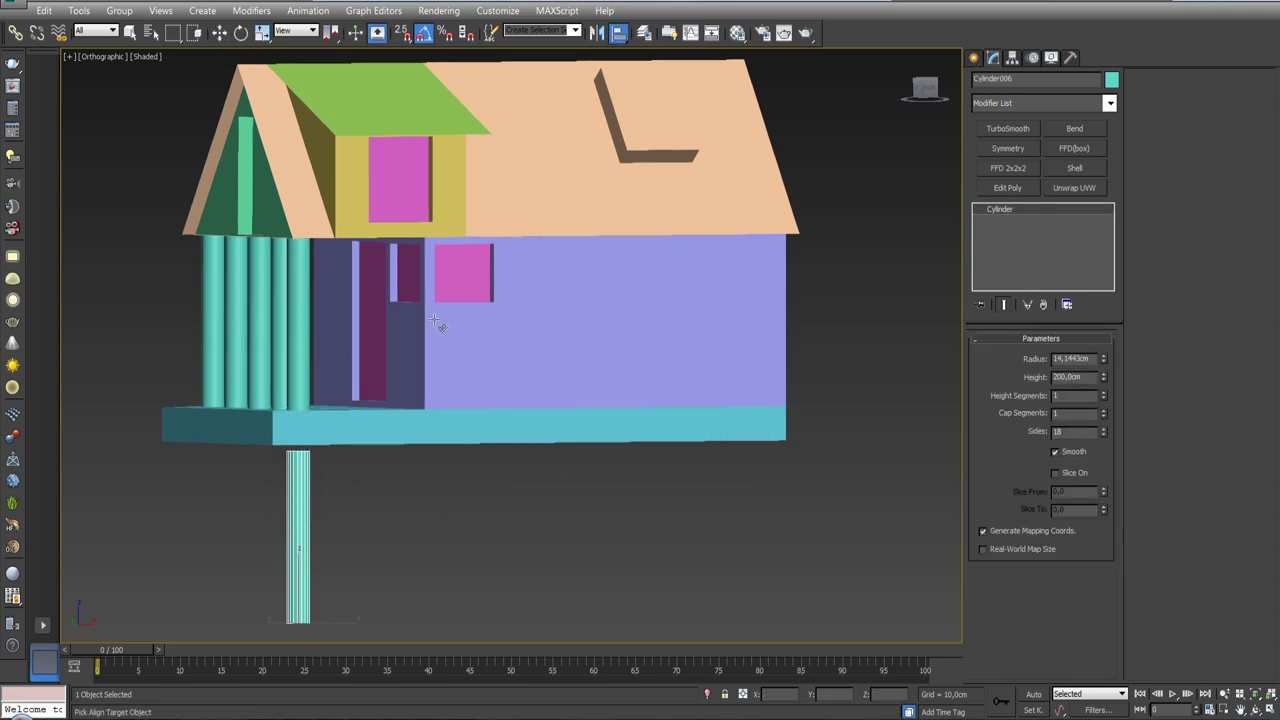
{"action": "left_click", "coordinate": [320, 432]}
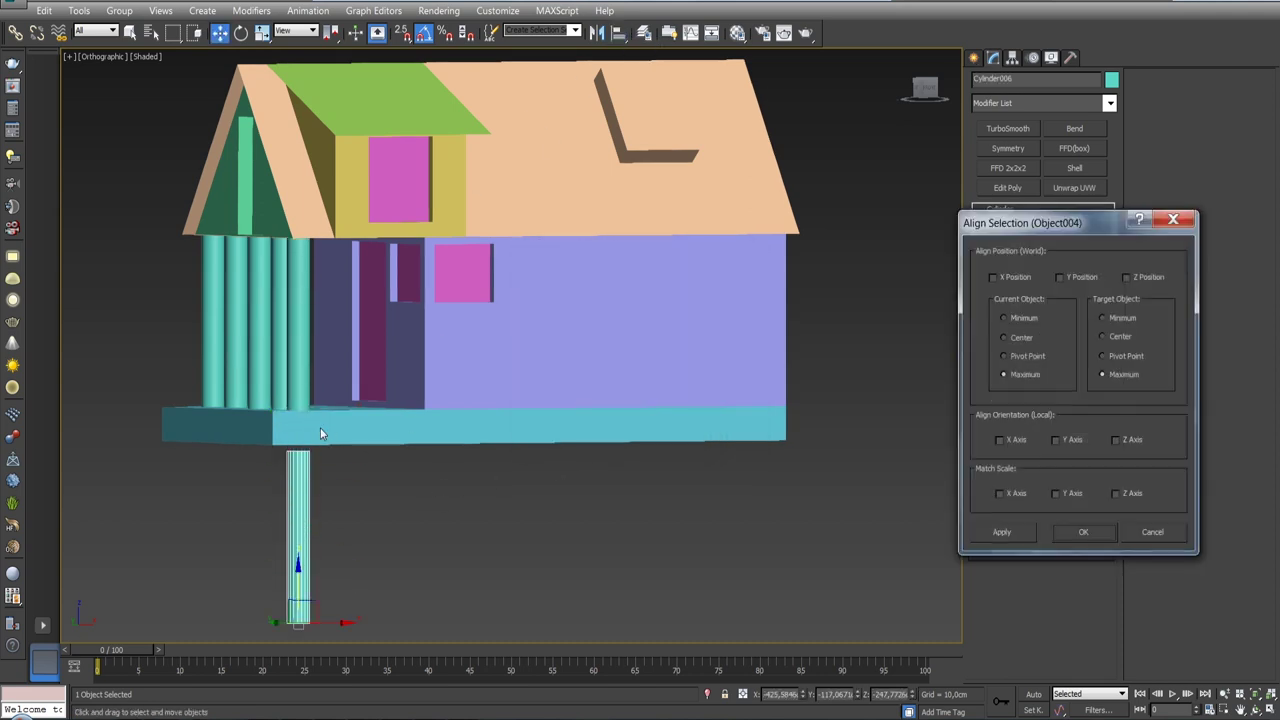
{"action": "left_click", "coordinate": [1134, 275]}
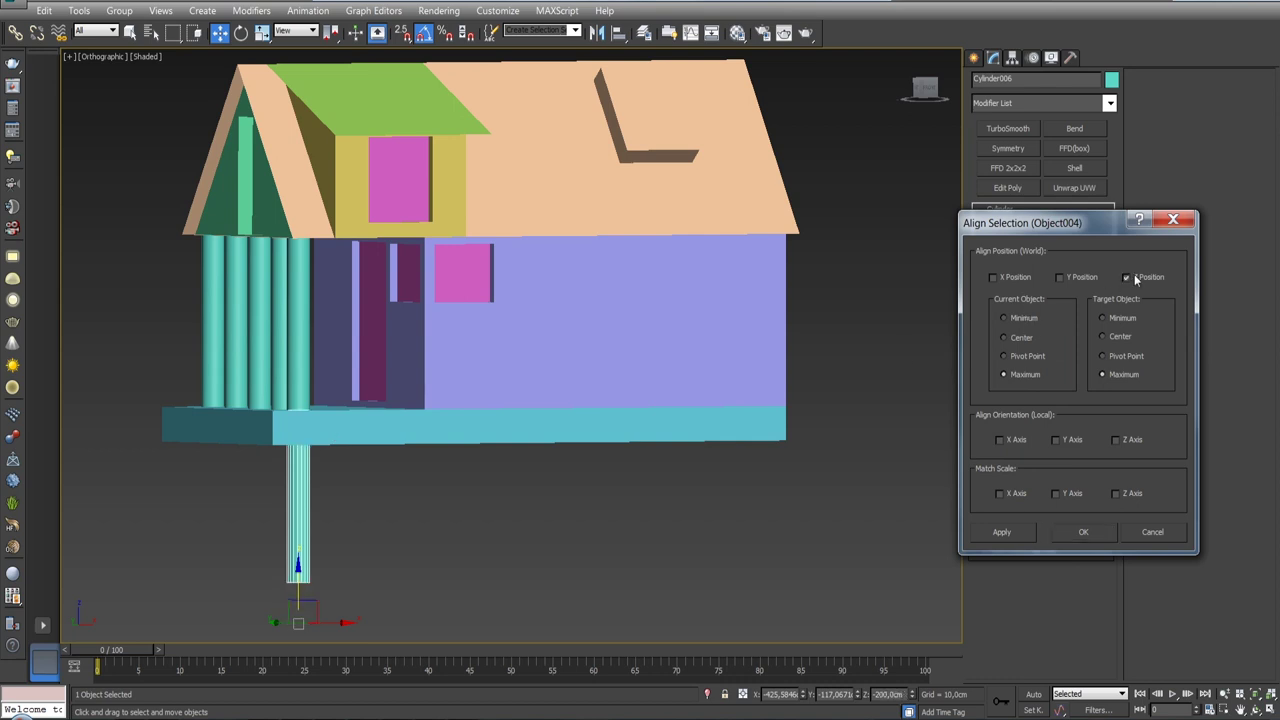
{"action": "left_click", "coordinate": [1029, 318]}
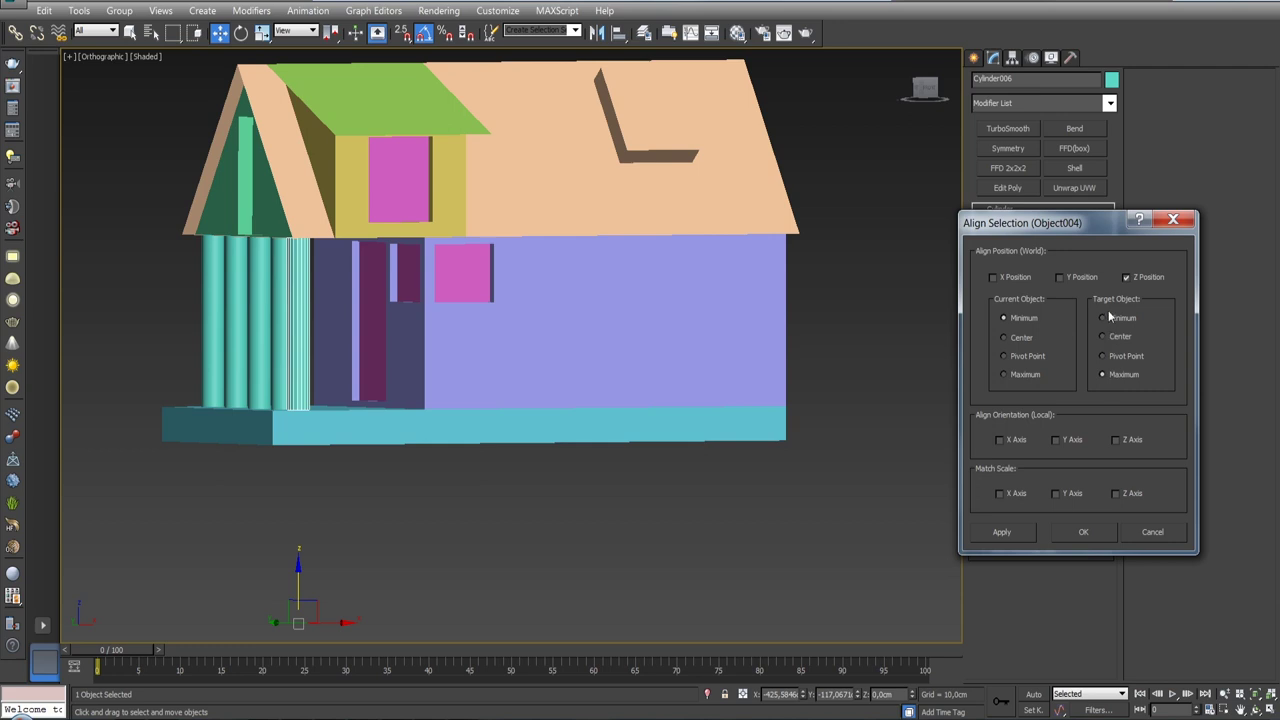
{"action": "left_click", "coordinate": [1101, 318]}
{"action": "left_click", "coordinate": [1026, 374]}
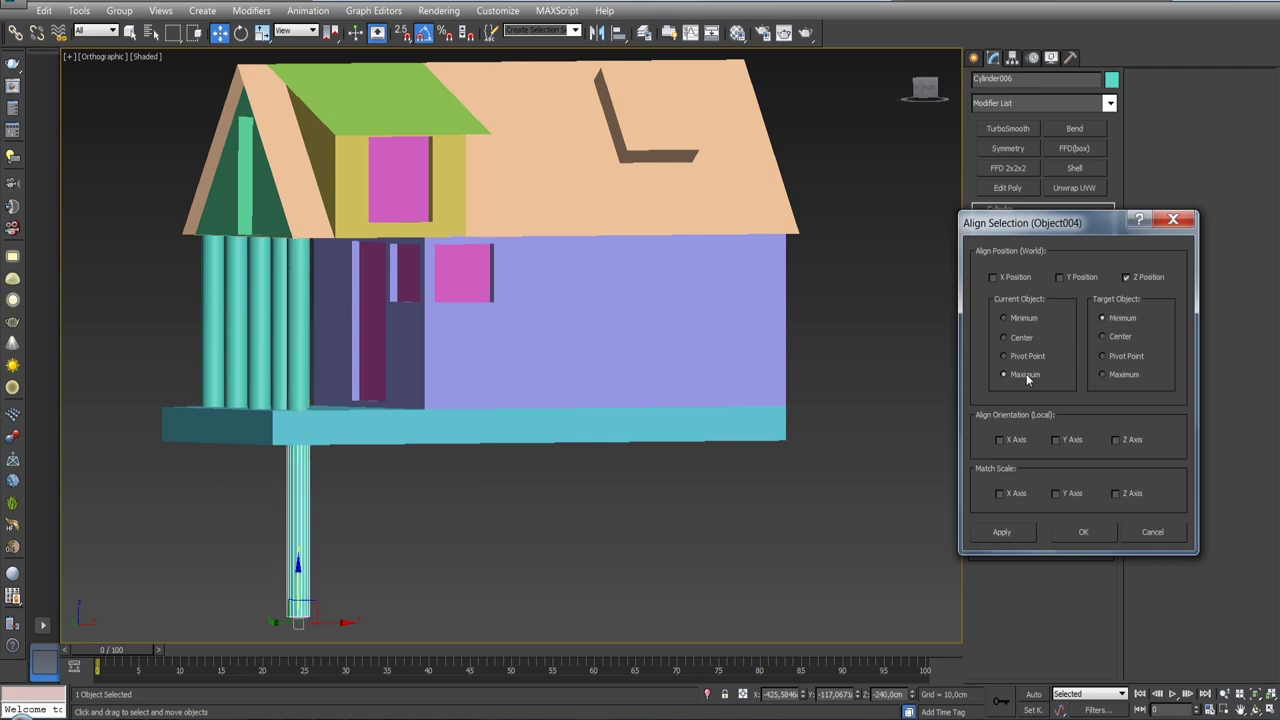
{"action": "left_click", "coordinate": [1001, 532]}
- Confirm the cylinder's alignment, then check it in wireframe and frame it in Front view
{"action": "left_click", "coordinate": [1064, 531]}
{"action": "key", "text": "F3"}
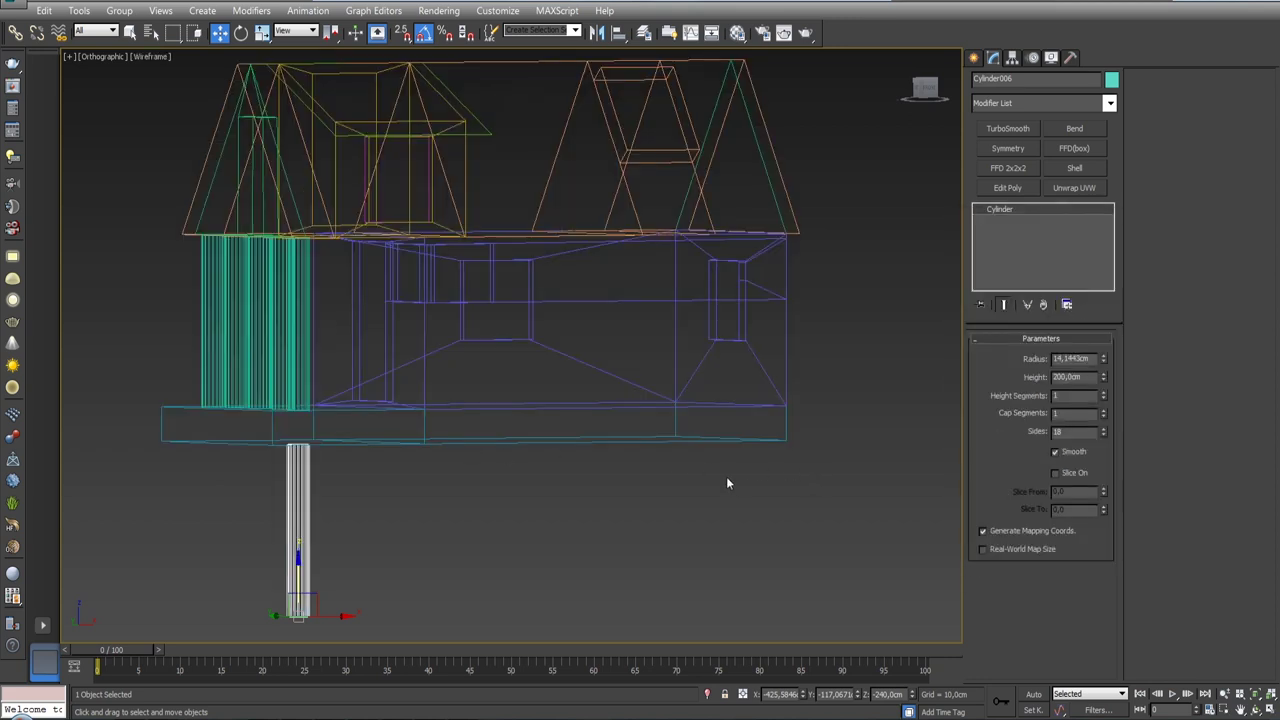
{"action": "mouse_move", "coordinate": [402, 442]}
{"action": "middle_mouse_down", "text": "alt"}
{"action": "mouse_move", "coordinate": [400, 386]}
{"action": "mouse_move", "coordinate": [400, 451]}
{"action": "mouse_move", "coordinate": [460, 460]}
{"action": "mouse_move", "coordinate": [500, 411]}
{"action": "middle_mouse_up", "text": "alt"}
{"action": "key", "text": "F3"}
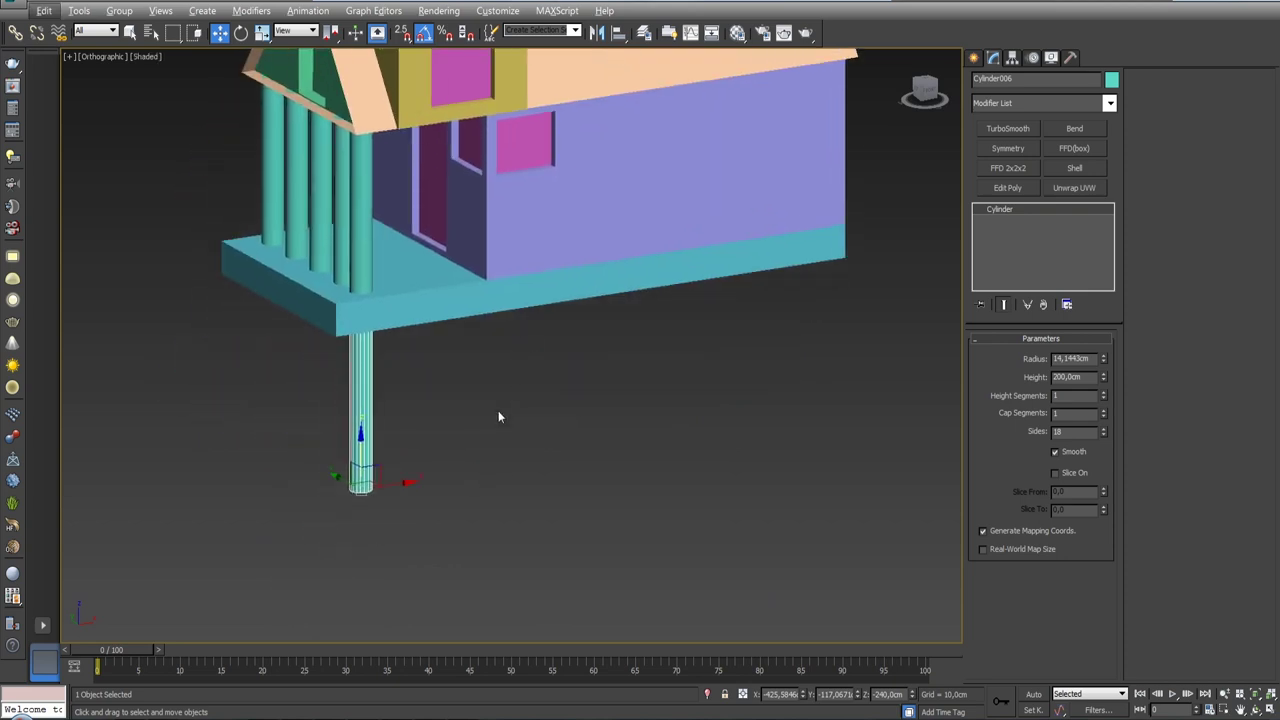
{"action": "key", "text": "f"}
{"action": "key", "text": "z"}
{"action": "scroll", "coordinate": [542, 432], "scroll_direction": "down", "scroll_amount": 5}
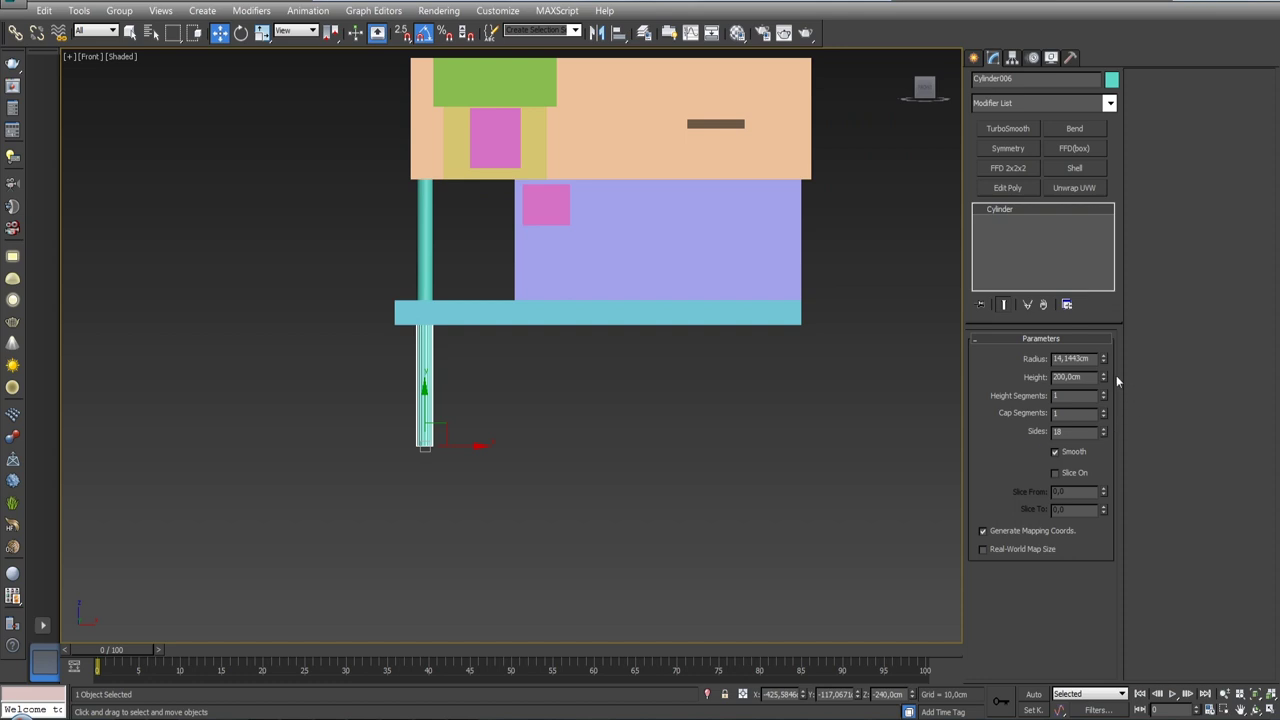
- Shorten the cylinder to 30 cm and move it up under the porch base
{"action": "mouse_move", "coordinate": [1103, 377]}
{"action": "left_mouse_down"}
{"action": "mouse_move", "coordinate": [1103, 400]}
{"action": "mouse_move", "coordinate": [1052, 378]}
{"action": "left_mouse_up"}
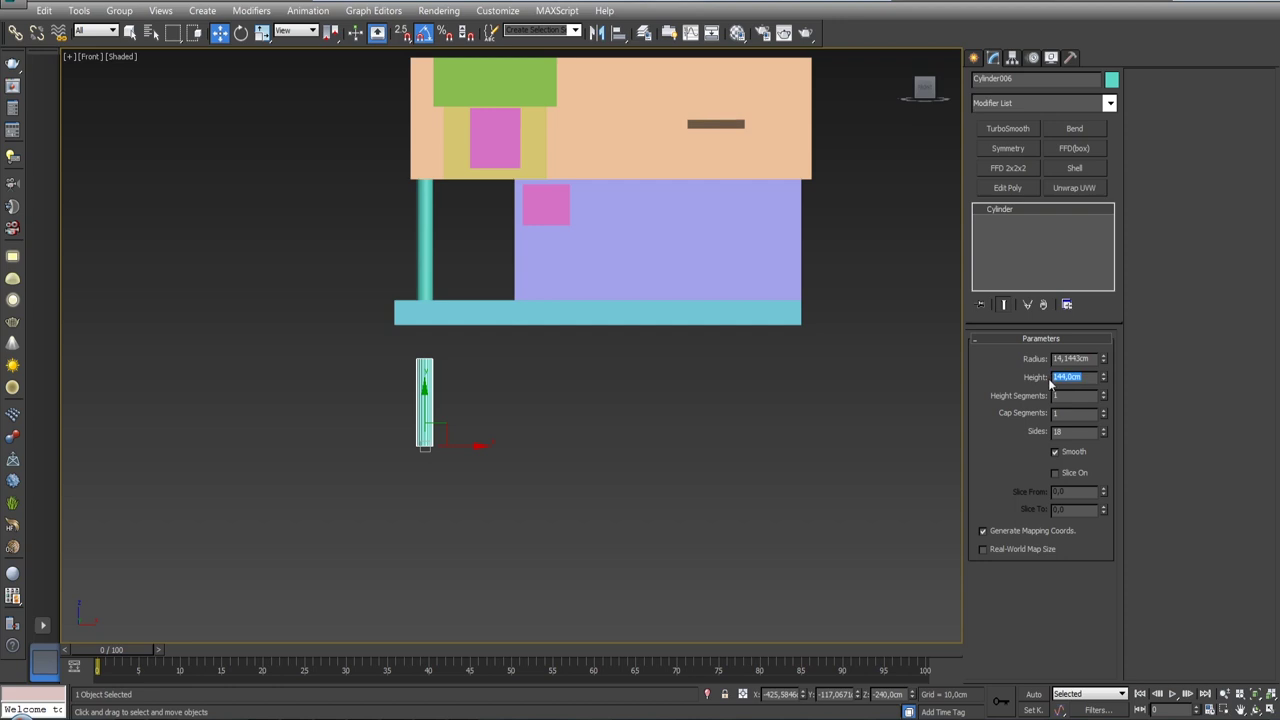
{"action": "type", "text": "3"}
{"action": "key", "text": "Return"}
{"action": "left_click_drag", "start_coordinate": [424, 402], "coordinate": [427, 279]}
- Check its position in wireframe and change the cylinder height to 35 cm
{"action": "key", "text": "F3"}
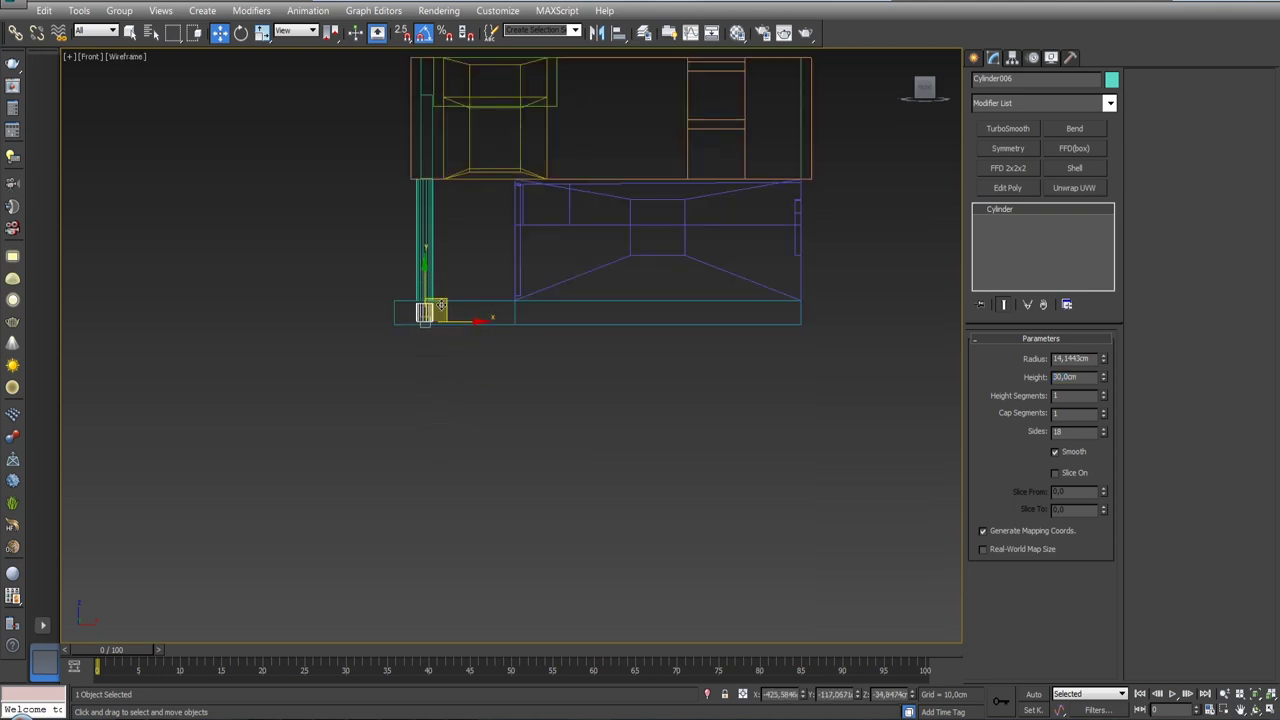
{"action": "scroll", "coordinate": [443, 285], "scroll_direction": "up", "scroll_amount": 5}
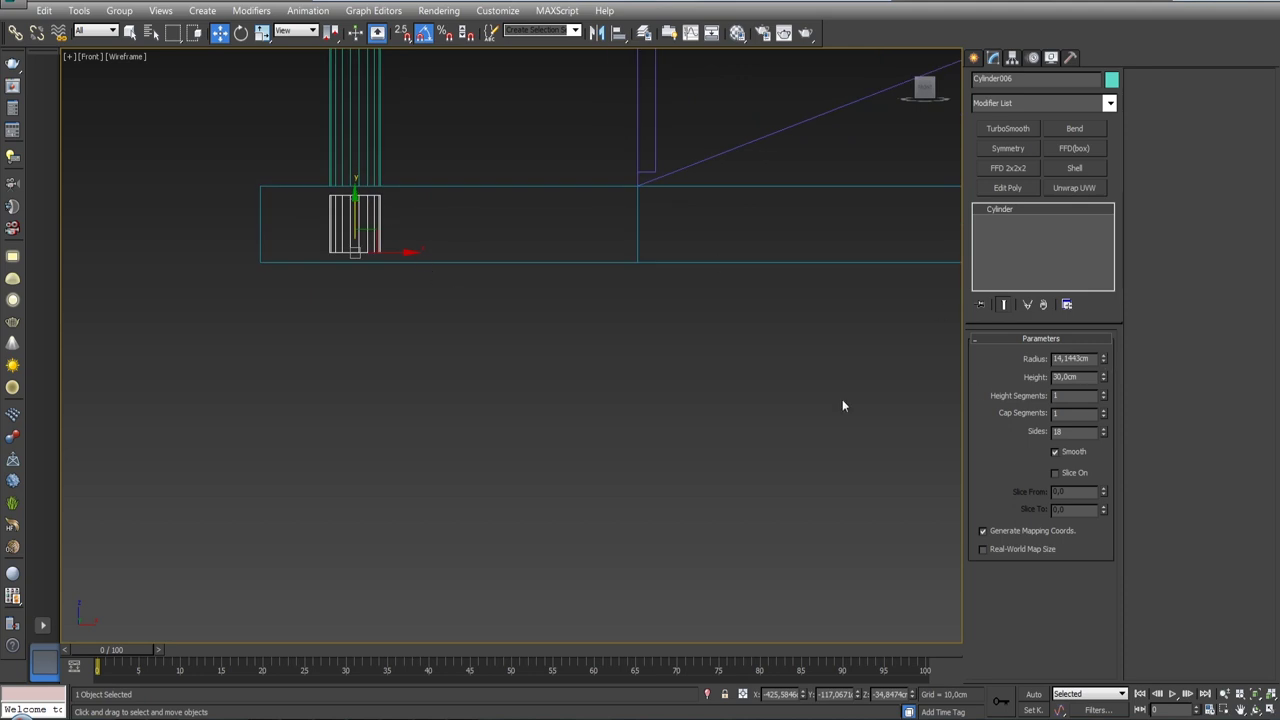
{"action": "left_click_drag", "start_coordinate": [1080, 377], "coordinate": [1041, 381]}
{"action": "type", "text": "35"}
{"action": "key", "text": "Return"}
- Reselect the stilt cylinder and set its height to 40 cm
{"action": "left_click", "coordinate": [610, 261]}
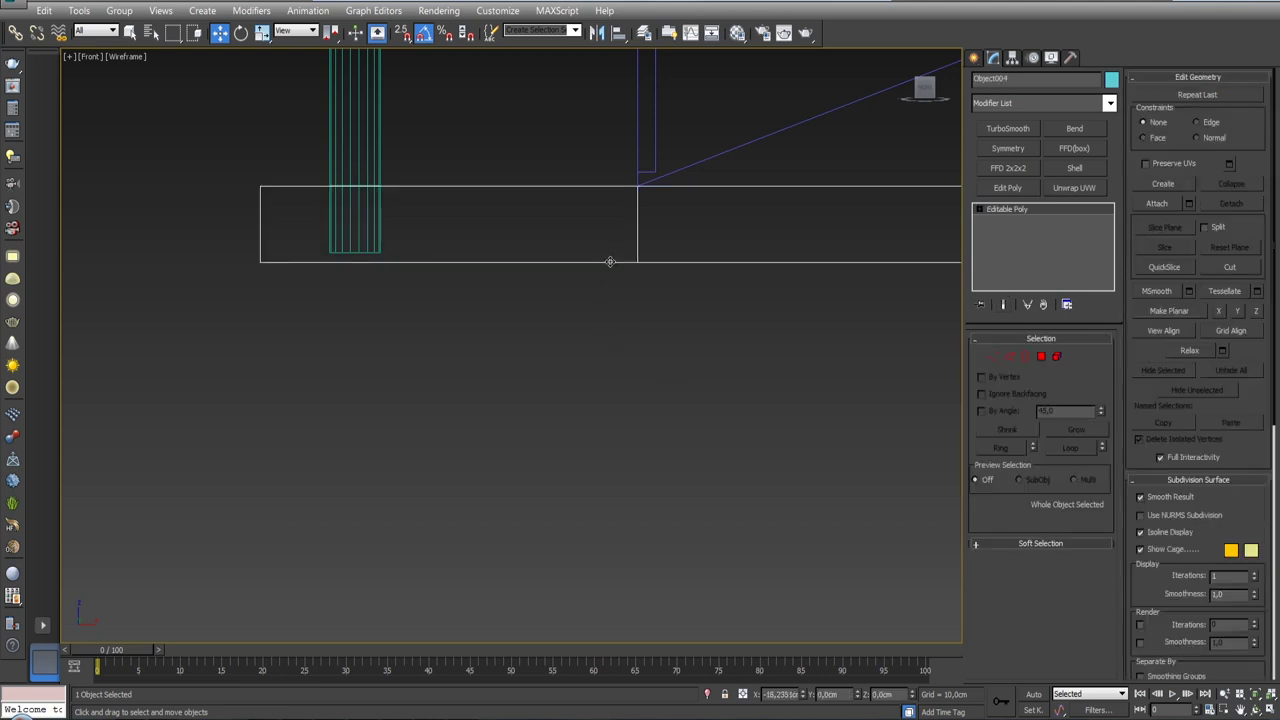
{"action": "left_click", "coordinate": [364, 235]}
{"action": "double_click", "coordinate": [1068, 377]}
{"action": "type", "text": "40"}
{"action": "key", "text": "Return"}
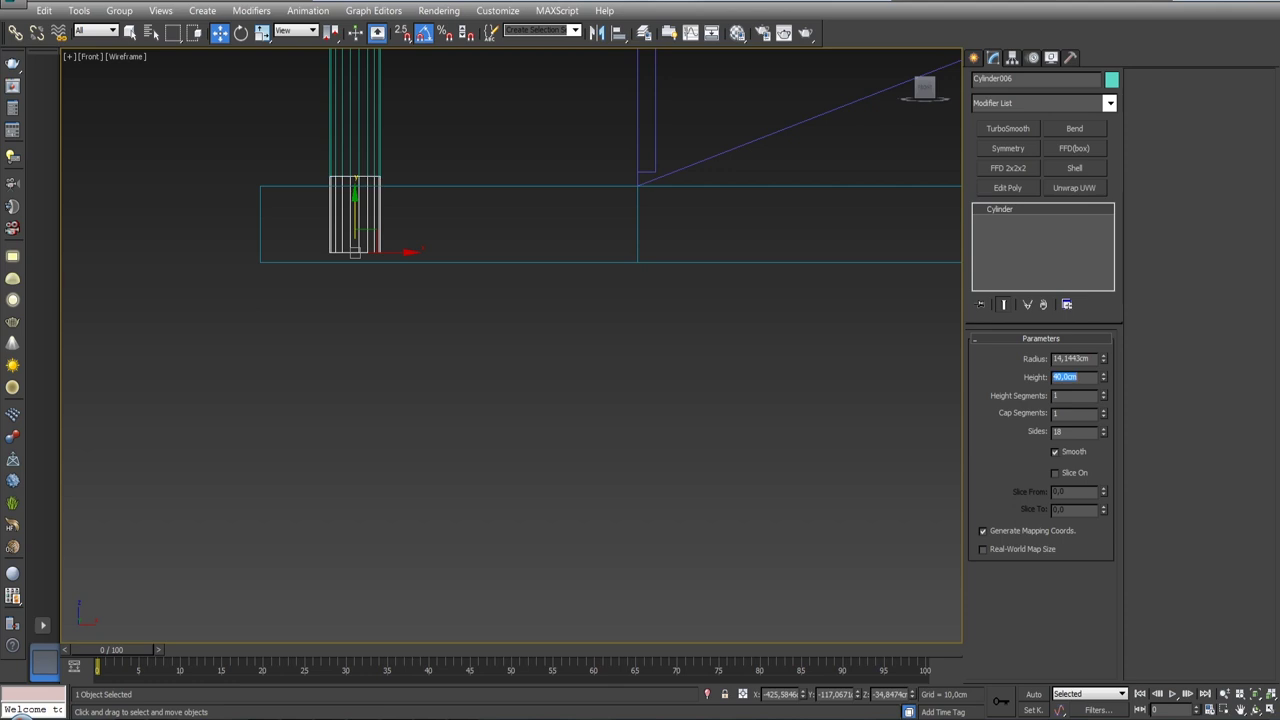
- Align the stilt to the porch base, Y Position, Current Maximum to Target Minimum
{"action": "left_click_drag", "start_coordinate": [355, 218], "coordinate": [355, 363]}
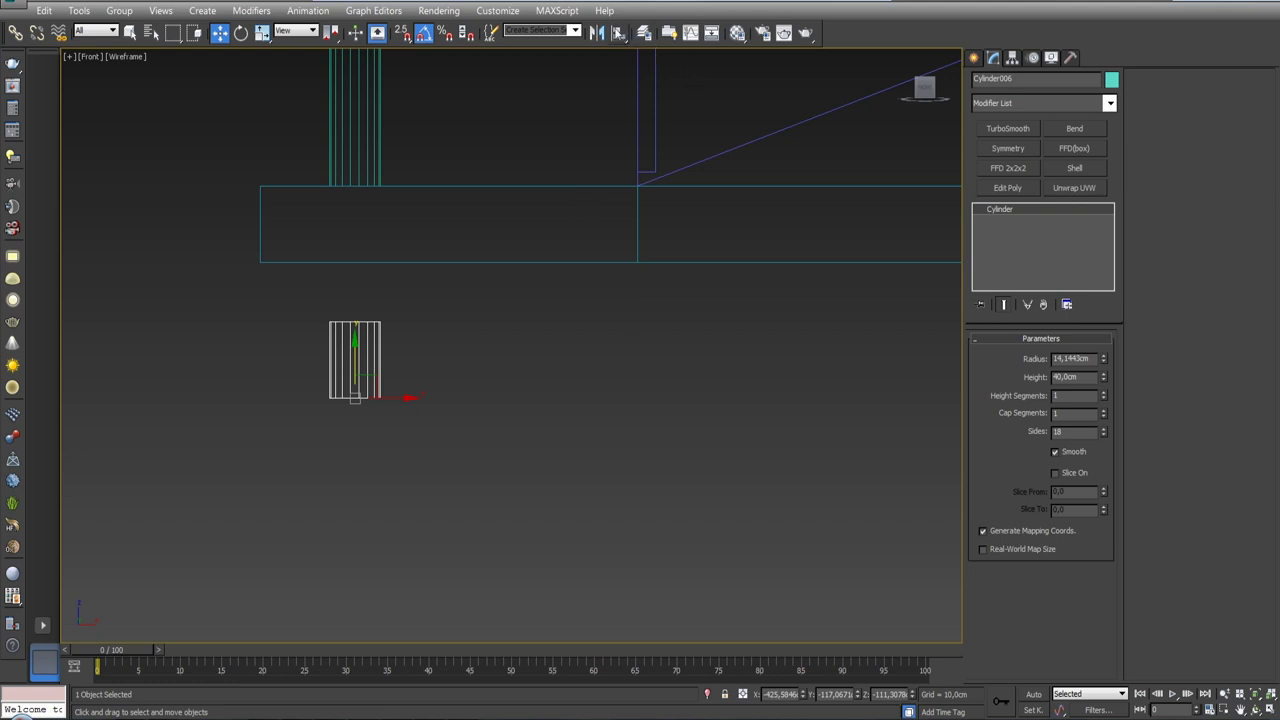
{"action": "left_click", "coordinate": [375, 111]}
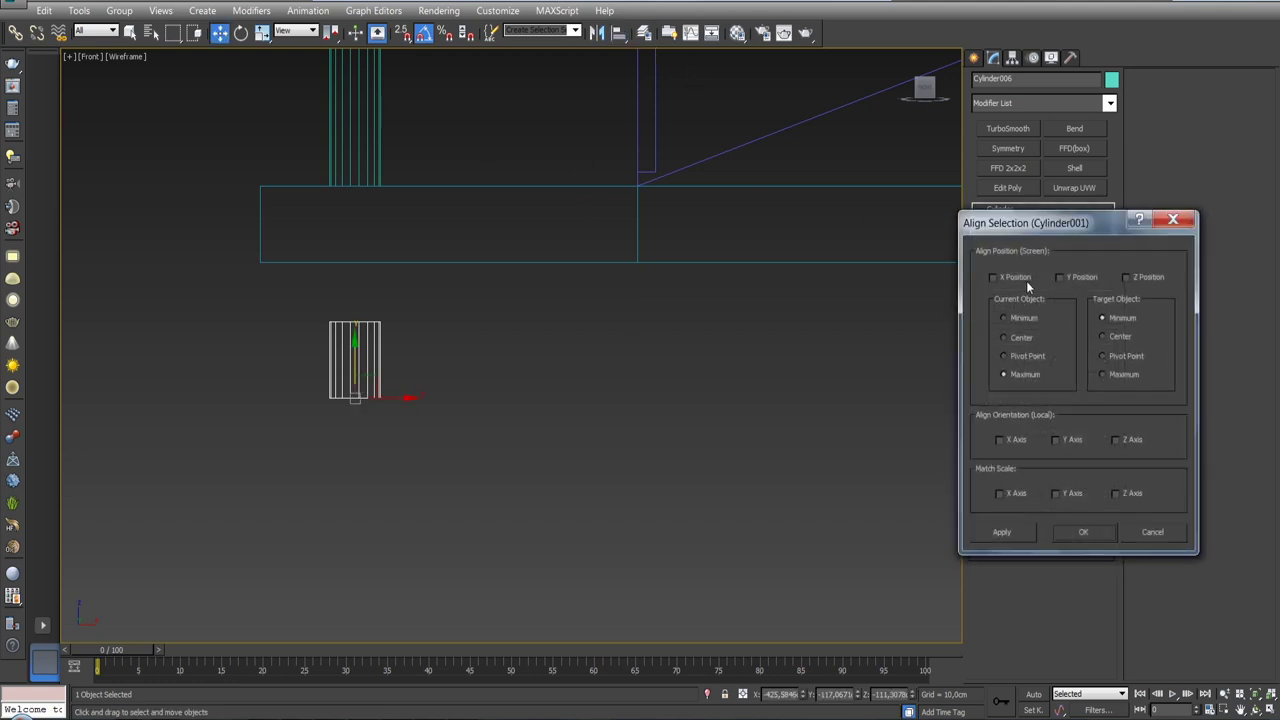
{"action": "left_click", "coordinate": [1144, 281]}
{"action": "left_click", "coordinate": [1136, 279]}
{"action": "left_click", "coordinate": [1061, 277]}
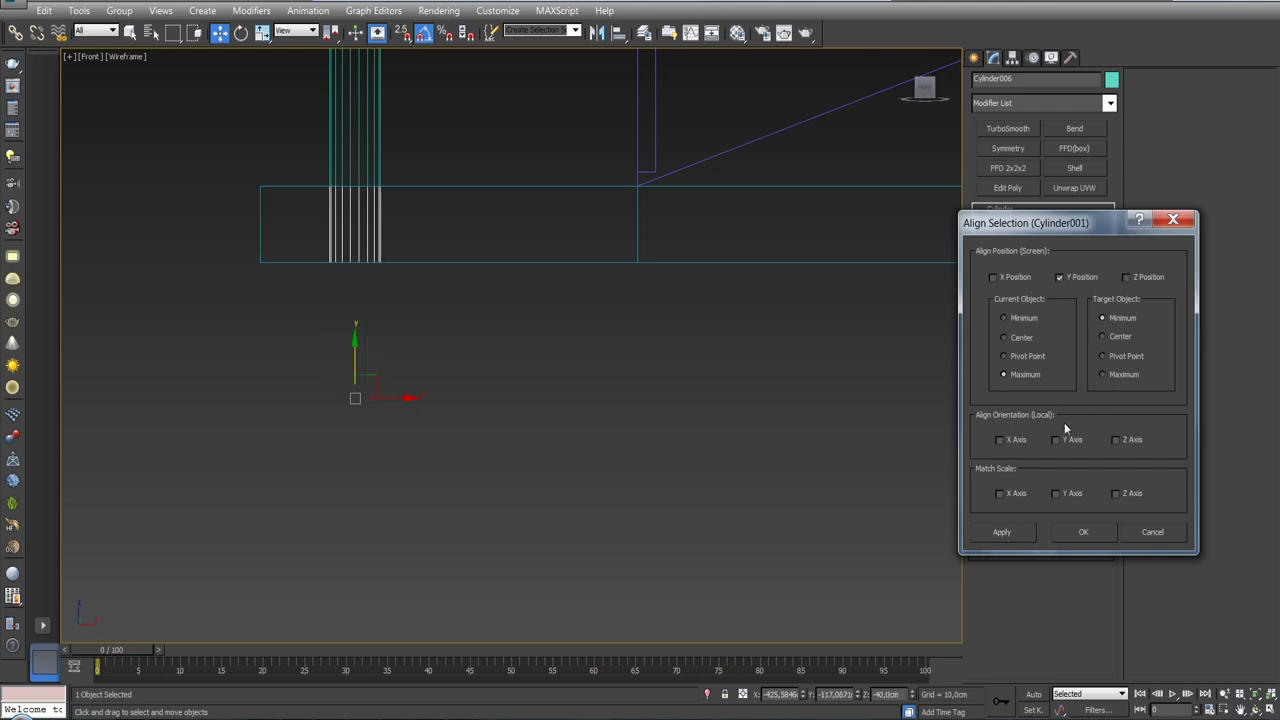
{"action": "left_click", "coordinate": [1066, 532]}
{"action": "mouse_move", "coordinate": [803, 442]}
{"action": "middle_mouse_down", "text": "alt"}
{"action": "mouse_move", "coordinate": [760, 400]}
{"action": "mouse_move", "coordinate": [608, 417]}
{"action": "middle_mouse_up", "text": "alt"}
- Loop-select the porch base's side polygons and delete them
{"action": "key", "text": "F3"}
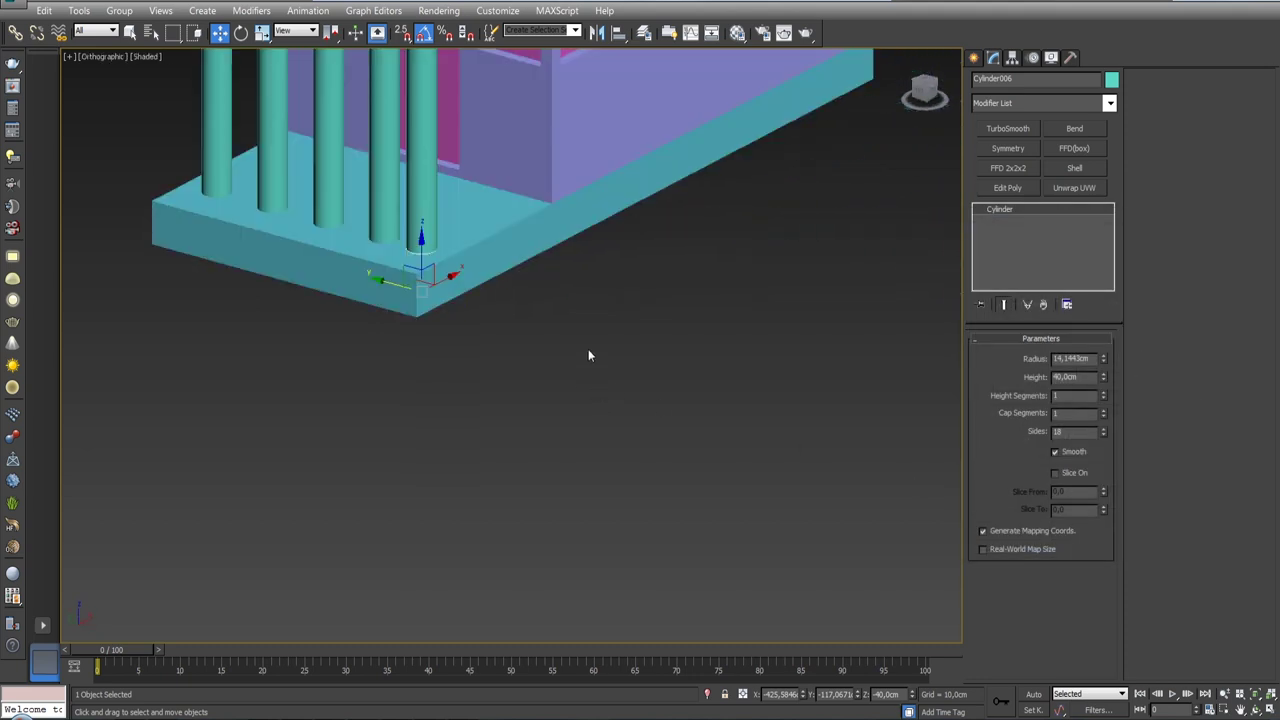
{"action": "left_click", "coordinate": [547, 236]}
{"action": "left_click", "coordinate": [1047, 358]}
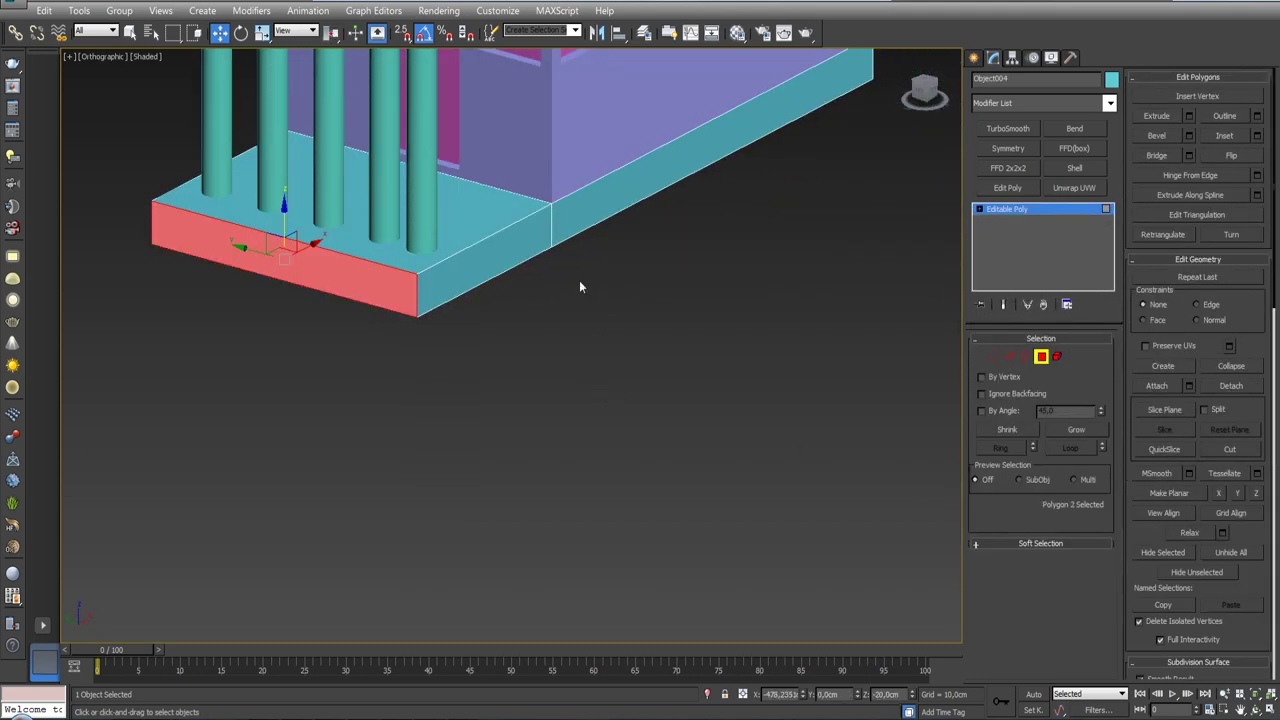
{"action": "left_click", "coordinate": [504, 261]}
{"action": "left_click", "coordinate": [573, 220], "text": "shift"}
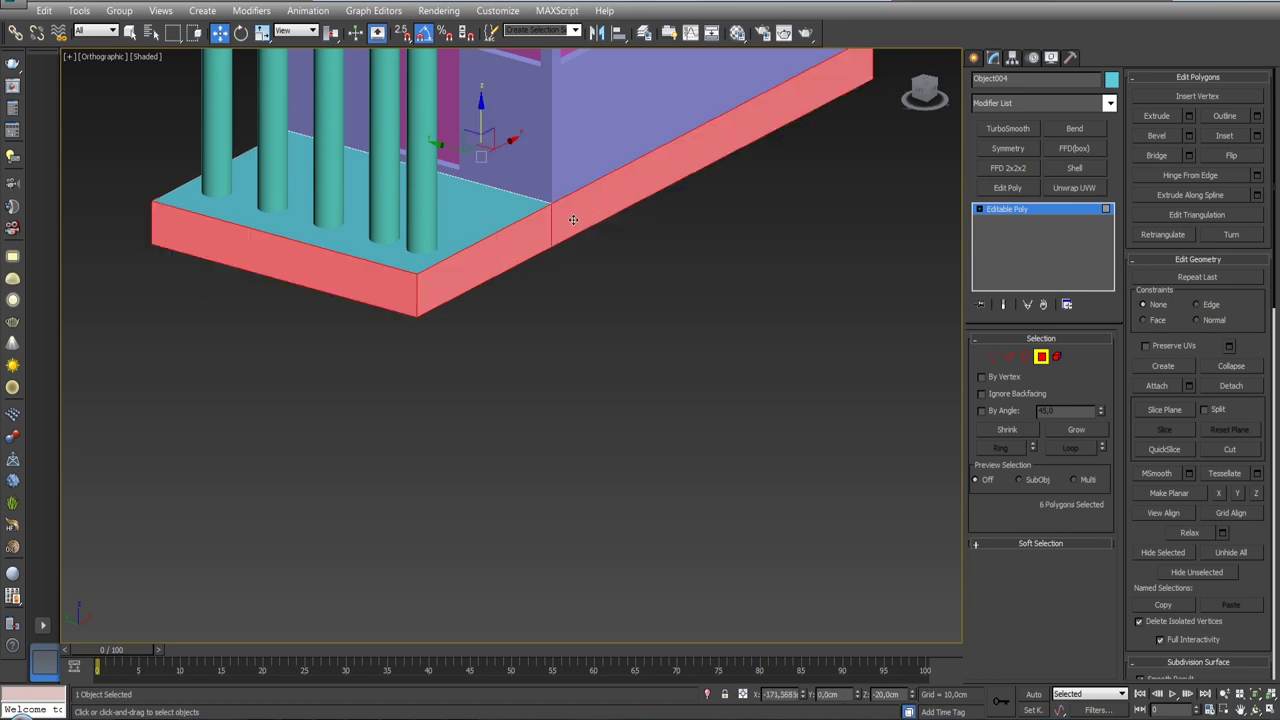
{"action": "key", "text": "Delete"}
- Delete the base's bottom faces in Element mode, then reselect the stilt beneath
{"action": "left_click", "coordinate": [1057, 357]}
{"action": "left_click", "coordinate": [609, 195]}
{"action": "key", "text": "Delete"}
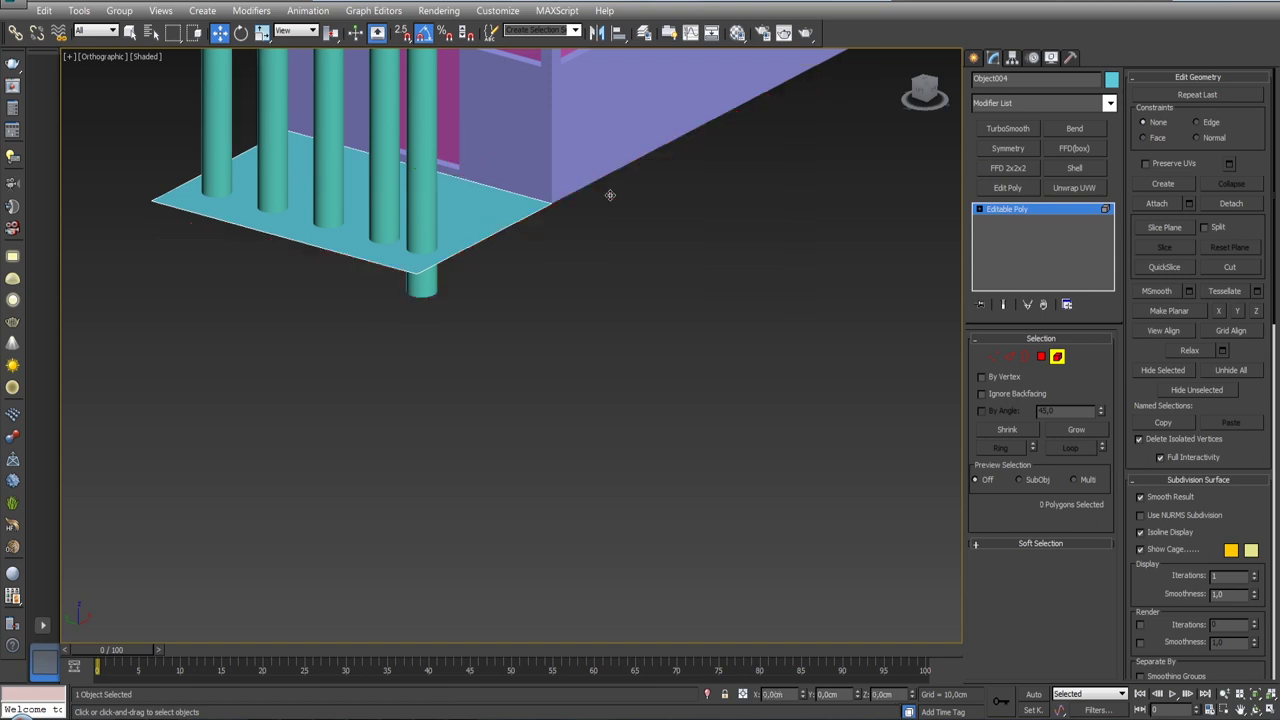
{"action": "left_click", "coordinate": [1060, 360]}
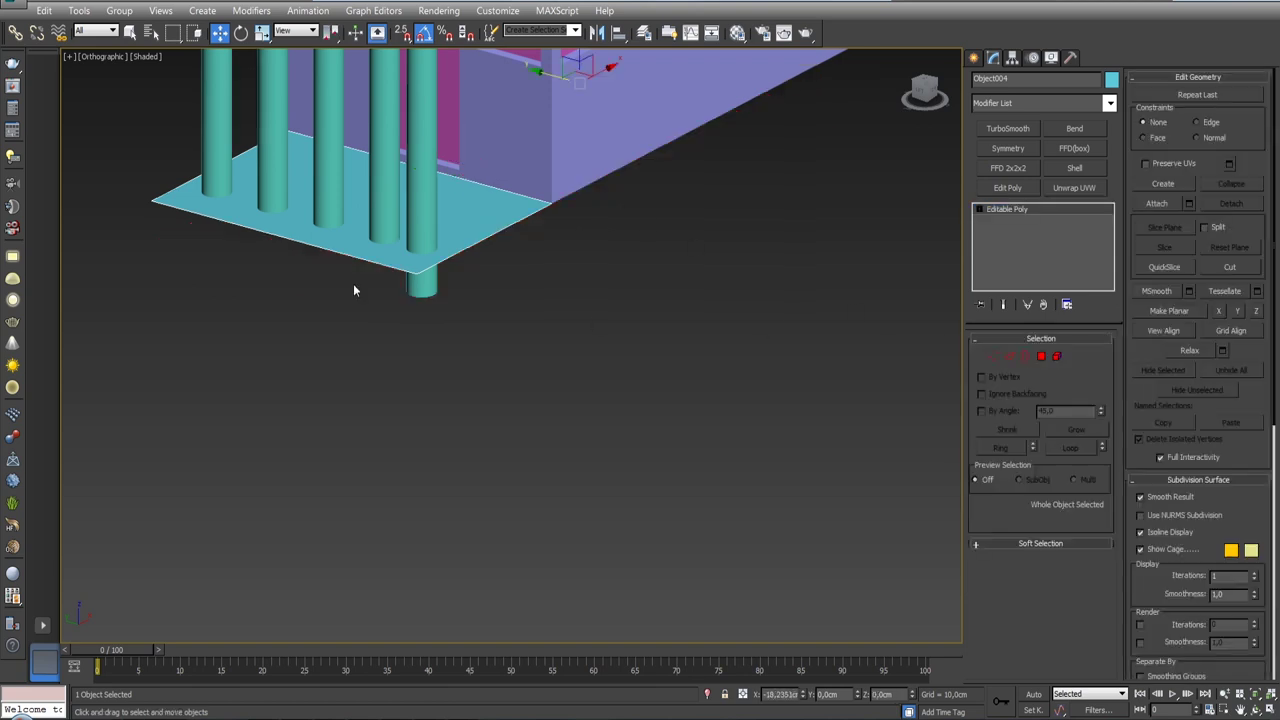
{"action": "left_click", "coordinate": [421, 283]}
{"action": "middle_click_drag", "start_coordinate": [500, 400], "coordinate": [620, 410], "text": "alt"}
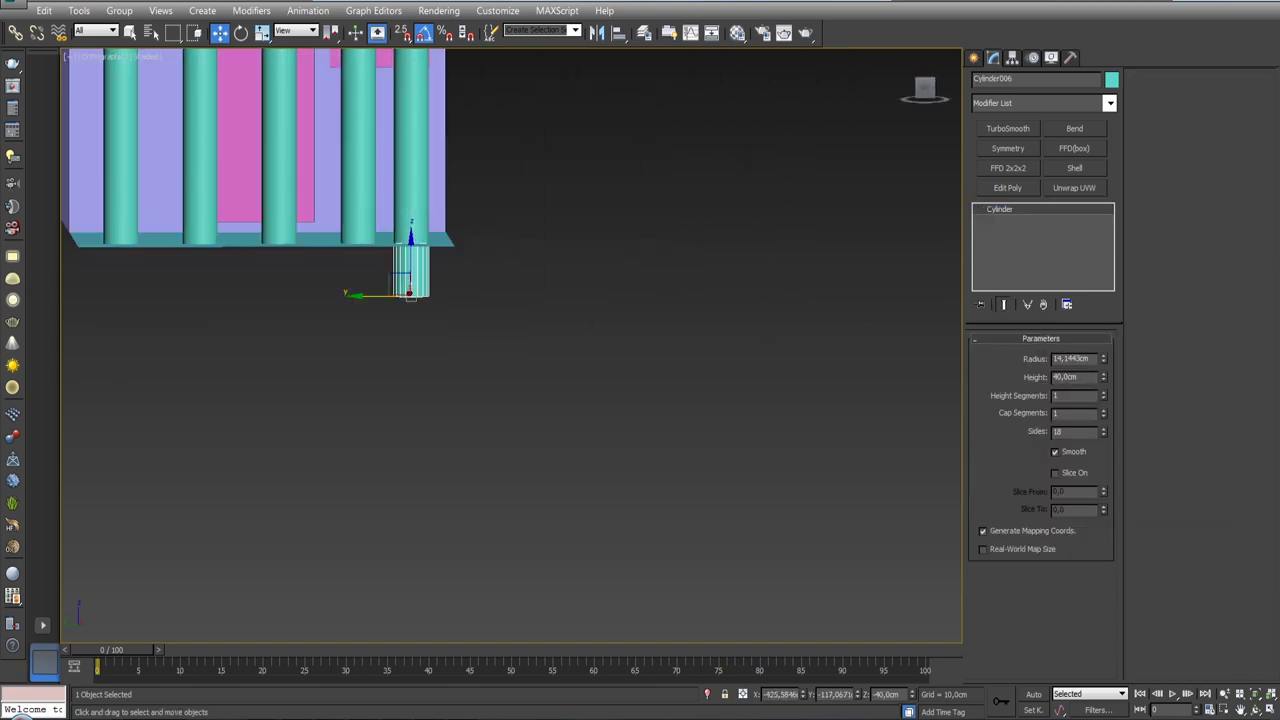
- Shift-clone the stilt once along the porch side
{"action": "scroll", "coordinate": [527, 264], "scroll_direction": "down", "scroll_amount": 3}
{"action": "left_click_drag", "start_coordinate": [413, 283], "coordinate": [240, 281], "text": "shift"}
{"action": "left_click", "coordinate": [641, 430]}
{"action": "mouse_move", "coordinate": [636, 432]}
{"action": "middle_mouse_down", "text": "alt"}
{"action": "mouse_move", "coordinate": [557, 317]}
{"action": "mouse_move", "coordinate": [539, 329]}
{"action": "middle_mouse_up", "text": "alt"}
- Clone both stilts along the house's length with 2 copies, extending to the far end
{"action": "left_click", "coordinate": [328, 308], "text": "ctrl"}
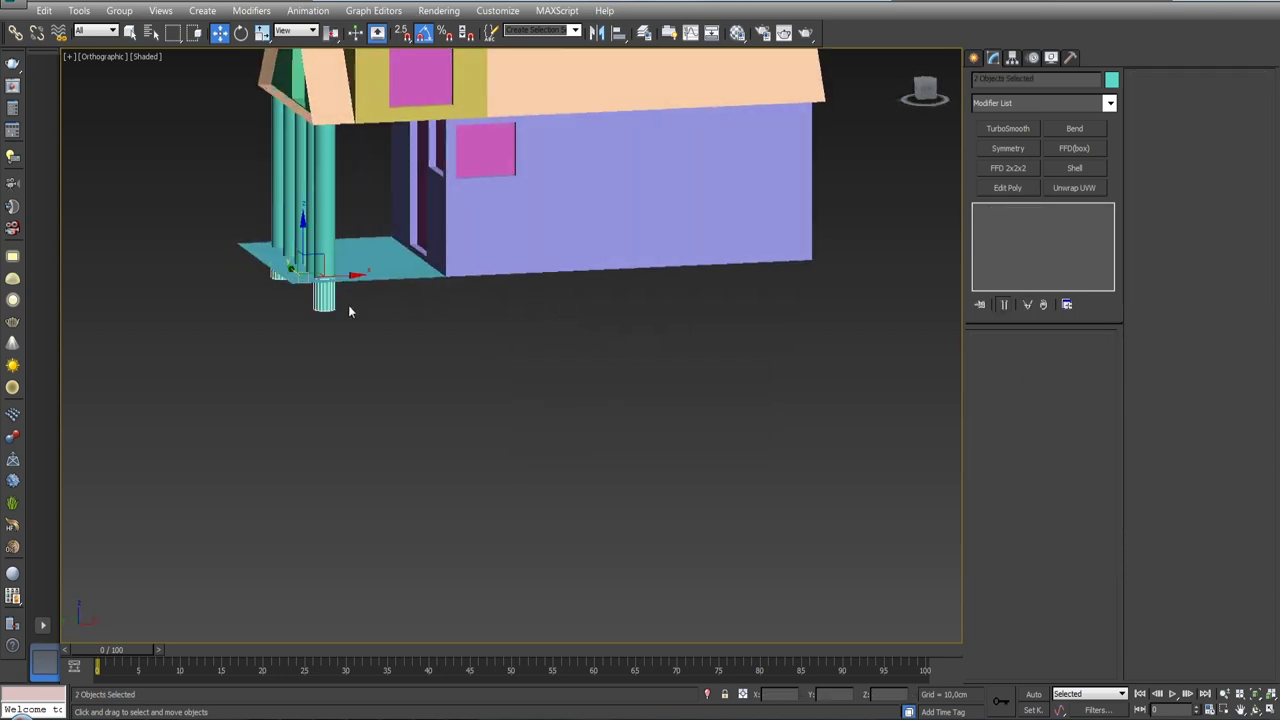
{"action": "left_click_drag", "start_coordinate": [345, 275], "coordinate": [466, 270], "text": "shift"}
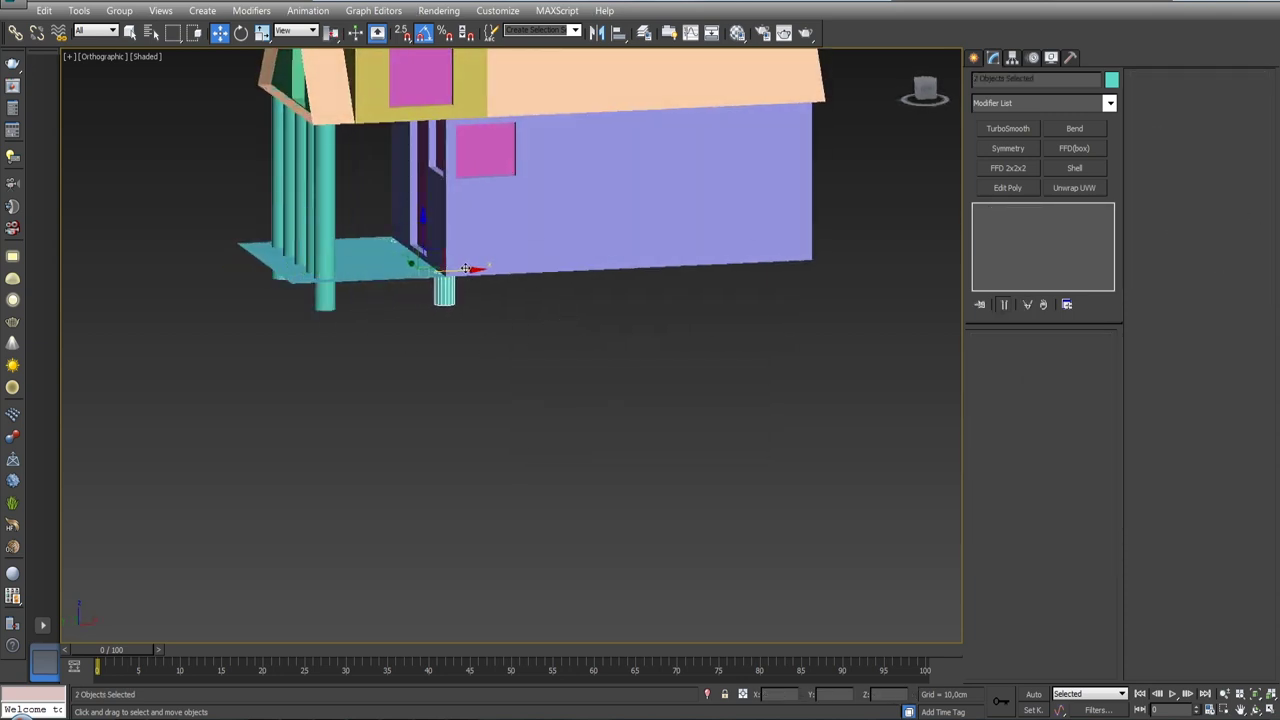
{"action": "left_click", "coordinate": [684, 365]}
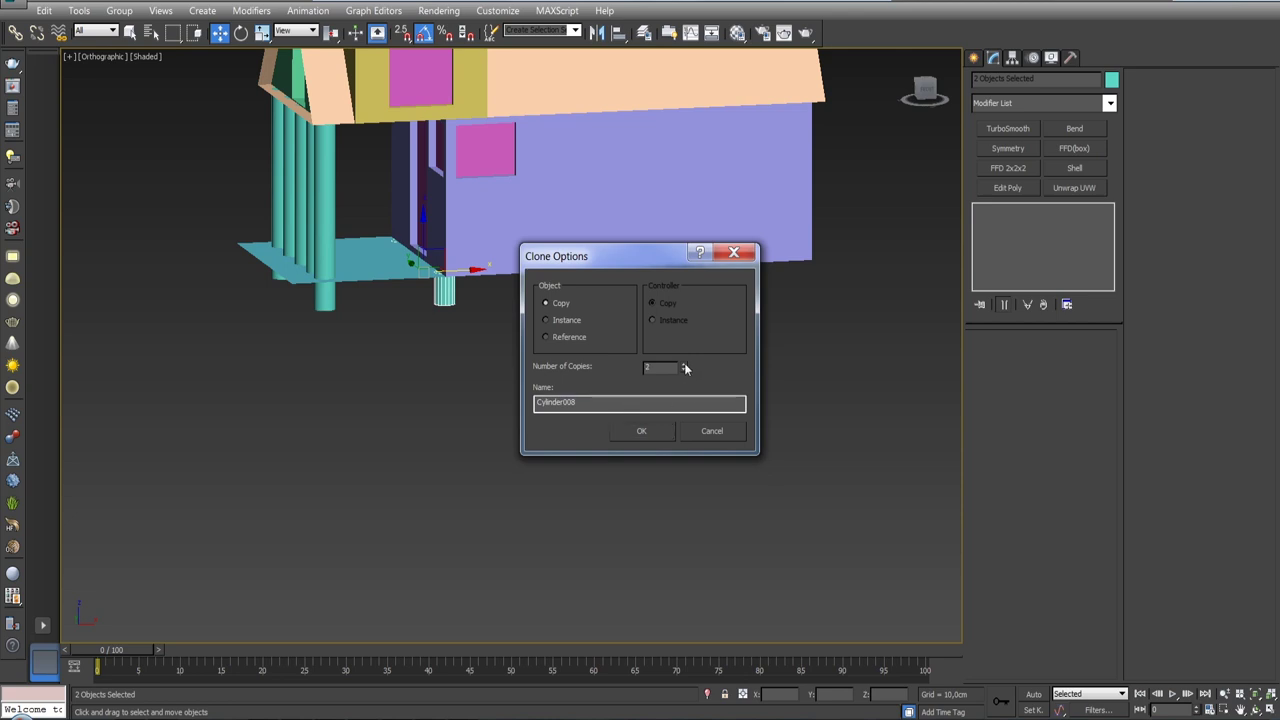
{"action": "left_click", "coordinate": [653, 430]}
{"action": "middle_click_drag", "start_coordinate": [673, 417], "coordinate": [747, 340], "text": "alt"}
{"action": "left_click_drag", "start_coordinate": [716, 263], "coordinate": [823, 260]}
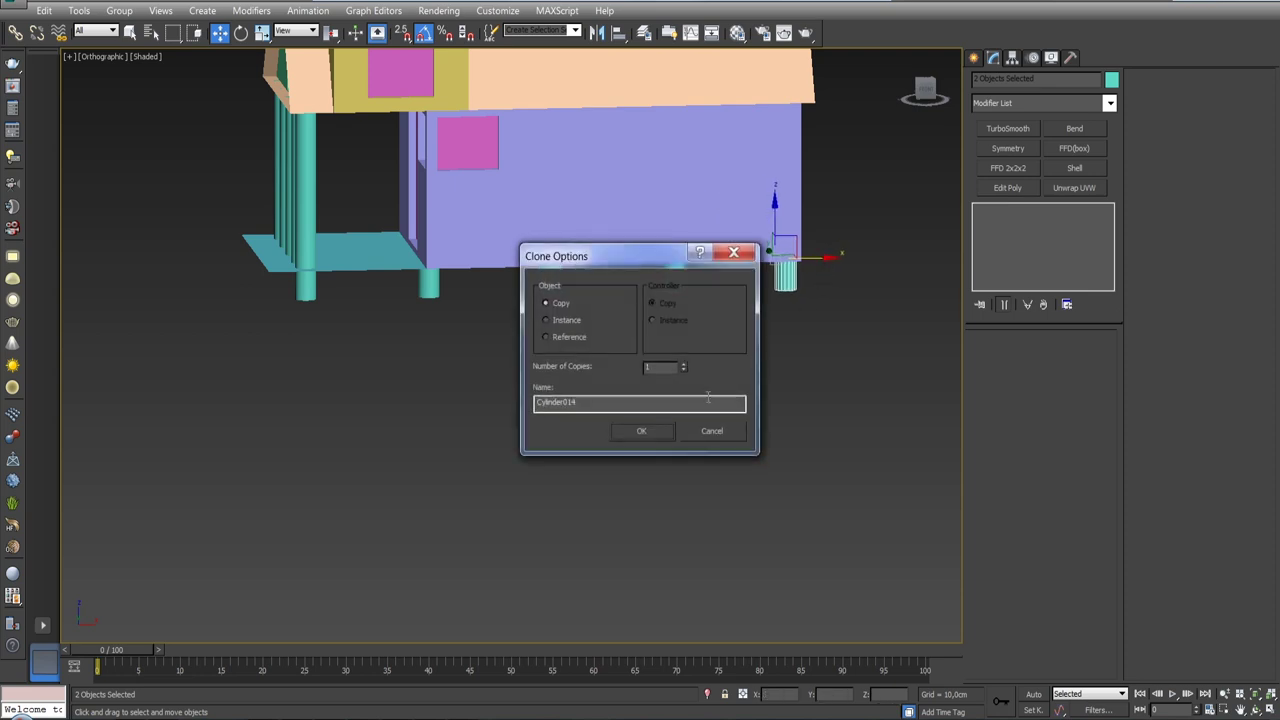
{"action": "left_click", "coordinate": [660, 429]}
{"action": "mouse_move", "coordinate": [660, 429]}
{"action": "middle_mouse_down", "text": "alt"}
{"action": "mouse_move", "coordinate": [743, 317]}
{"action": "mouse_move", "coordinate": [734, 300]}
{"action": "mouse_move", "coordinate": [640, 346]}
{"action": "mouse_move", "coordinate": [711, 337]}
{"action": "mouse_move", "coordinate": [860, 351]}
{"action": "mouse_move", "coordinate": [631, 366]}
{"action": "mouse_move", "coordinate": [520, 314]}
{"action": "mouse_move", "coordinate": [632, 334]}
{"action": "mouse_move", "coordinate": [683, 360]}
{"action": "middle_mouse_up", "text": "alt"}
- In Left view, Shift-clone the stilt rows across with 2 copies
{"action": "key", "text": "l"}
{"action": "scroll", "coordinate": [683, 360], "scroll_direction": "up", "scroll_amount": 3}
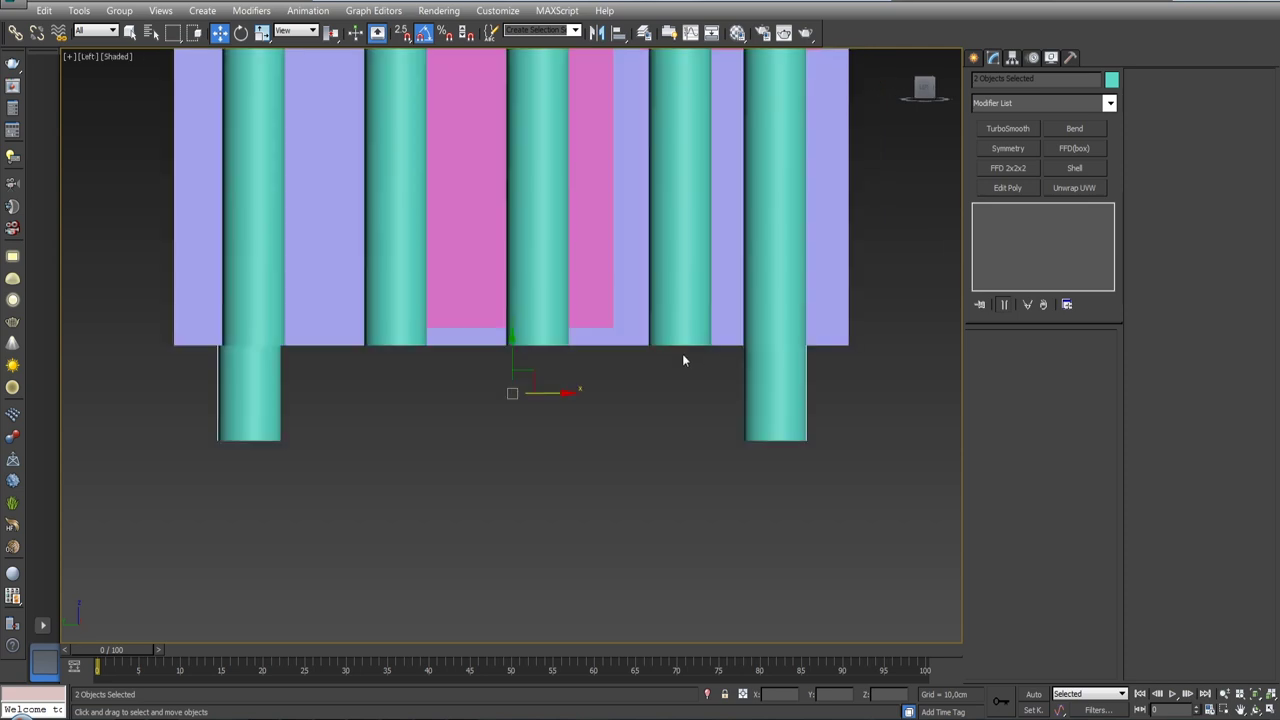
{"action": "scroll", "coordinate": [683, 360], "scroll_direction": "up", "scroll_amount": 1}
{"action": "scroll", "coordinate": [689, 353], "scroll_direction": "down", "scroll_amount": 3}
{"action": "scroll", "coordinate": [673, 418], "scroll_direction": "down", "scroll_amount": 1}
{"action": "mouse_move", "coordinate": [641, 352]}
{"action": "left_mouse_down"}
{"action": "mouse_move", "coordinate": [746, 352]}
{"action": "mouse_move", "coordinate": [700, 357]}
{"action": "left_mouse_up"}
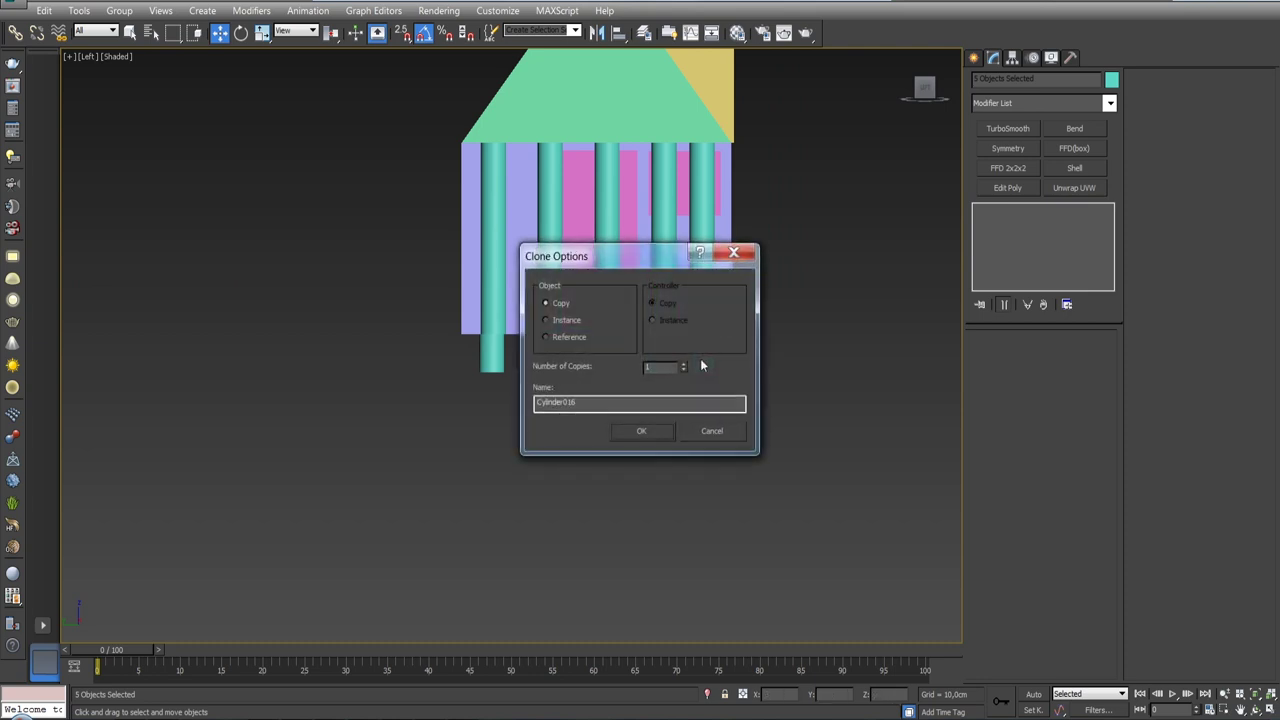
{"action": "left_click", "coordinate": [684, 365]}
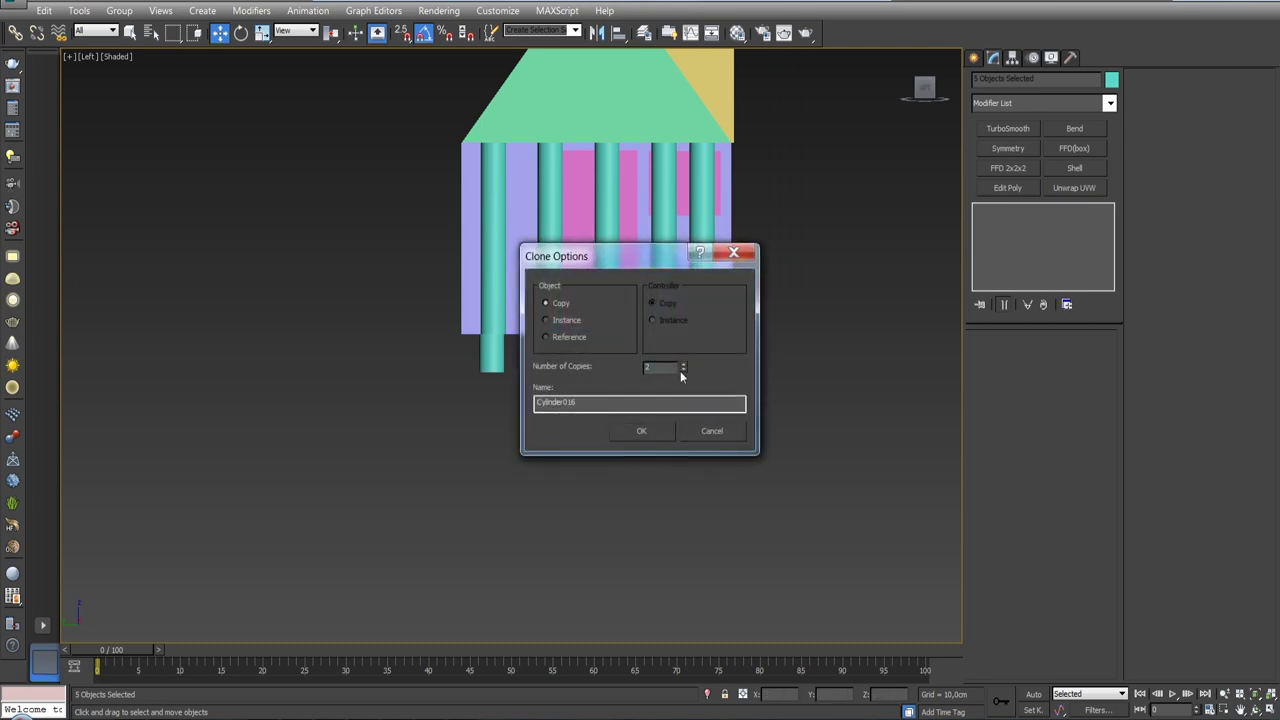
{"action": "left_click", "coordinate": [654, 432]}
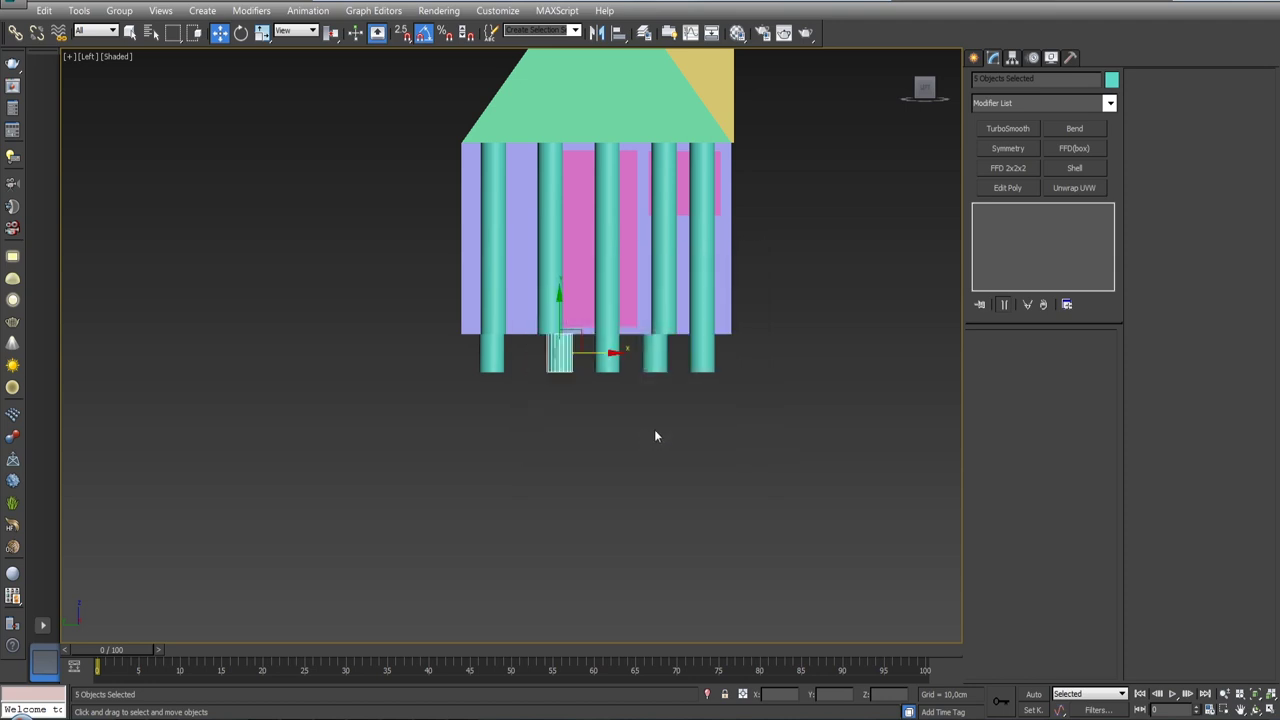
{"action": "mouse_move", "coordinate": [745, 349]}
{"action": "middle_mouse_down", "text": "alt"}
{"action": "mouse_move", "coordinate": [530, 300]}
{"action": "mouse_move", "coordinate": [535, 321]}
{"action": "mouse_move", "coordinate": [651, 340]}
{"action": "mouse_move", "coordinate": [757, 383]}
{"action": "mouse_move", "coordinate": [666, 346]}
{"action": "middle_mouse_up", "text": "alt"}
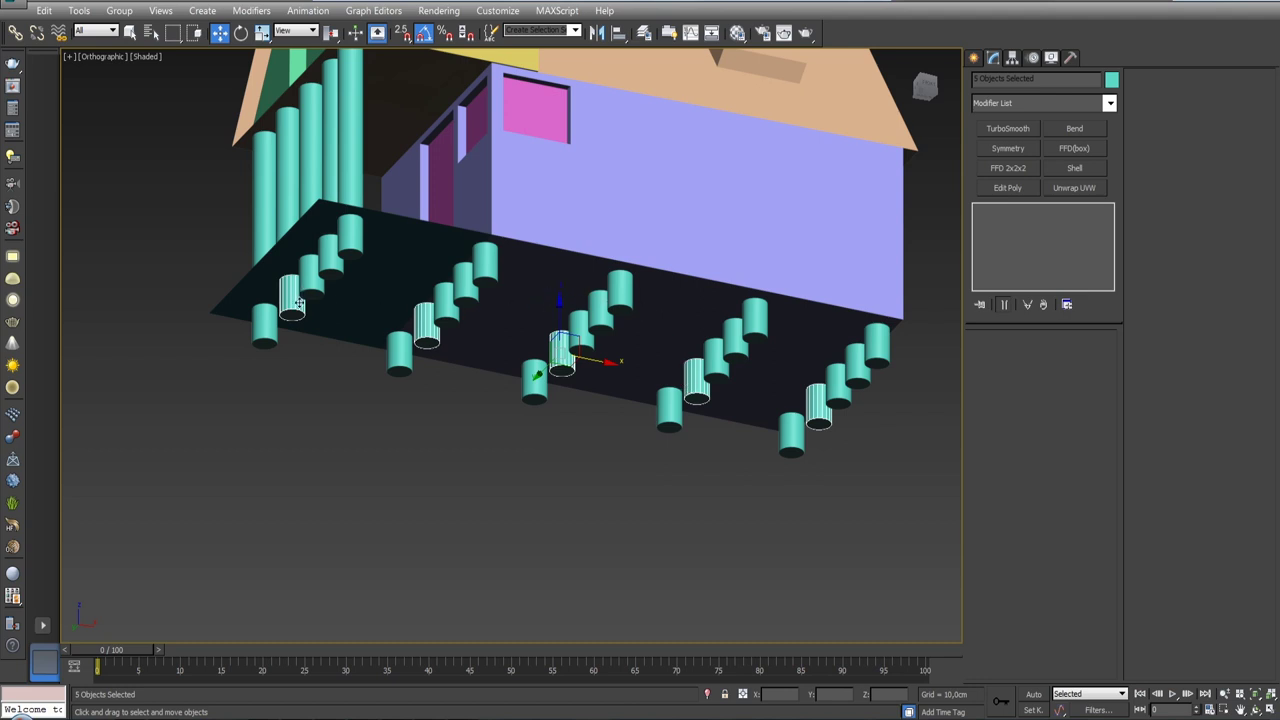
- Select the three rows of stilts and view the floor from below
{"action": "key", "text": "l"}
{"action": "key", "text": "z"}
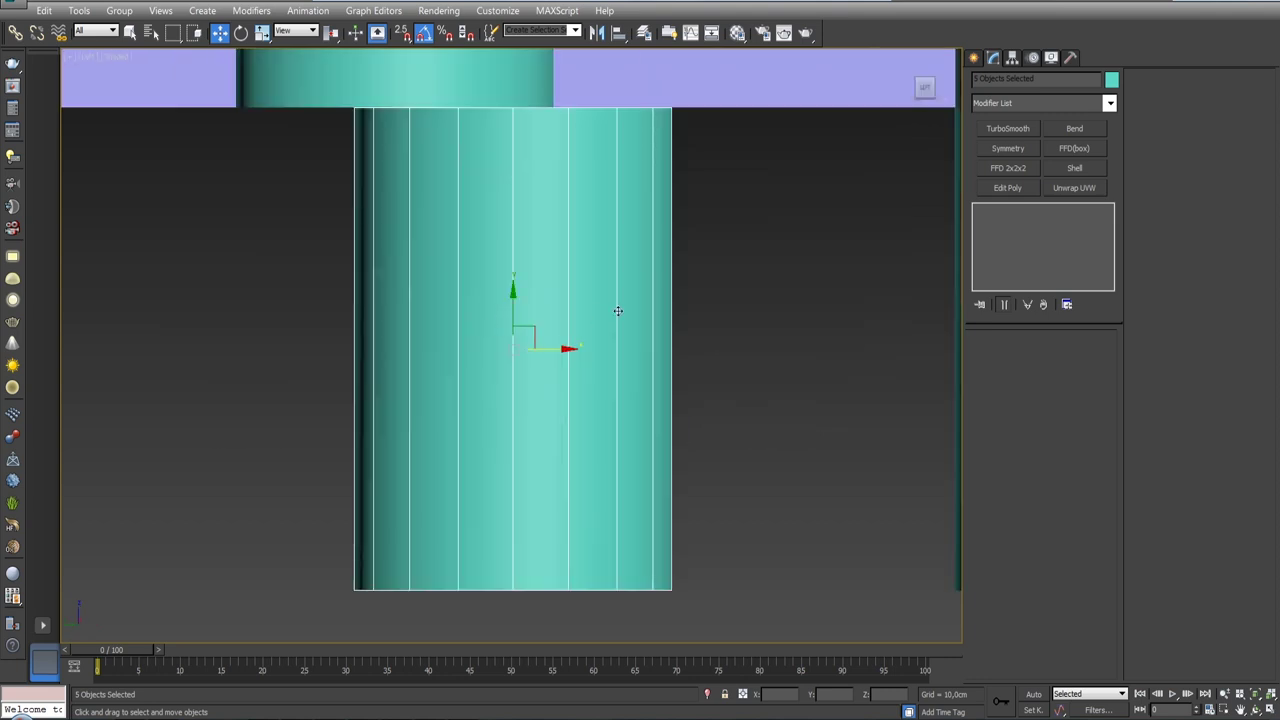
{"action": "scroll", "coordinate": [662, 452], "scroll_direction": "down", "scroll_amount": 10}
{"action": "left_click_drag", "start_coordinate": [615, 348], "coordinate": [633, 323]}
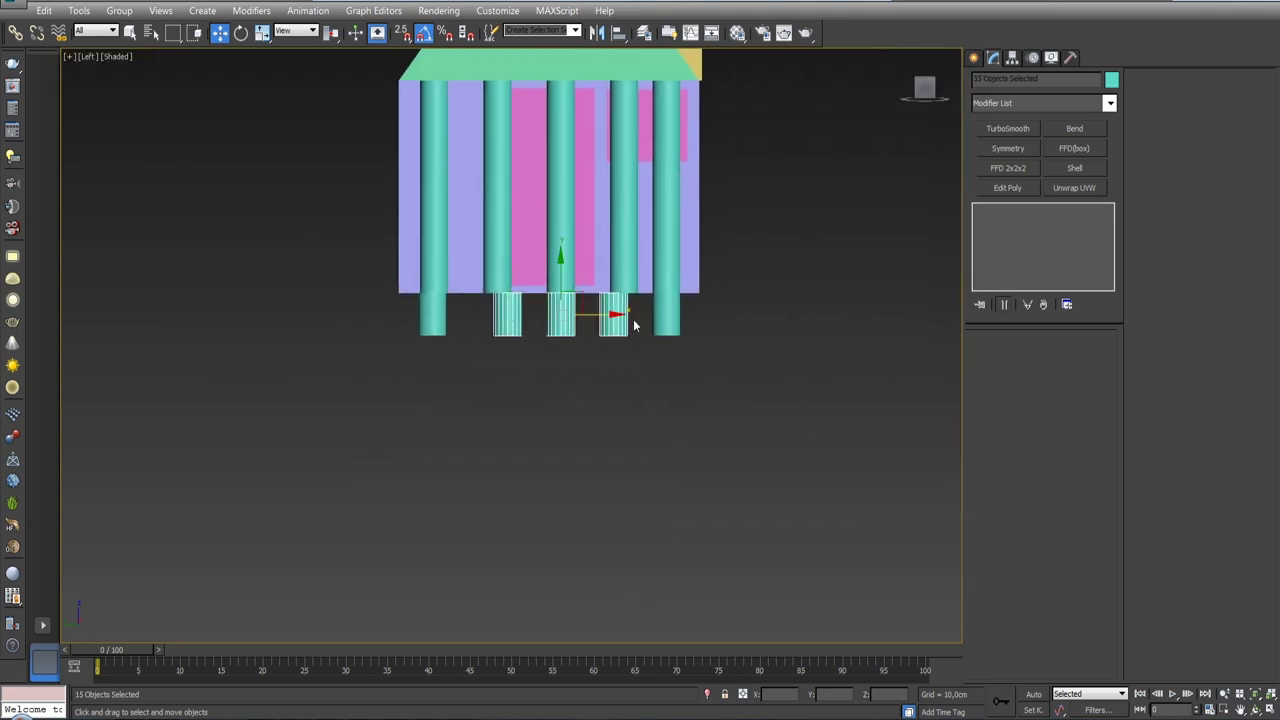
{"action": "left_click", "coordinate": [634, 320]}
{"action": "mouse_move", "coordinate": [698, 305]}
{"action": "middle_mouse_down", "text": "alt"}
{"action": "mouse_move", "coordinate": [677, 323]}
{"action": "mouse_move", "coordinate": [588, 311]}
{"action": "mouse_move", "coordinate": [703, 313]}
{"action": "mouse_move", "coordinate": [595, 311]}
{"action": "middle_mouse_up", "text": "alt"}
{"action": "key", "text": "ctrl+z"}
- Ctrl-deselect the six perimeter stilts and delete the nine inner ones
{"action": "left_click", "coordinate": [478, 200], "text": "alt"}
{"action": "left_click", "coordinate": [430, 193], "text": "alt"}
{"action": "left_click", "coordinate": [376, 194], "text": "alt"}
{"action": "left_click", "coordinate": [451, 470], "text": "alt"}
{"action": "left_click", "coordinate": [504, 468], "text": "alt"}
{"action": "left_click", "coordinate": [556, 466], "text": "alt"}
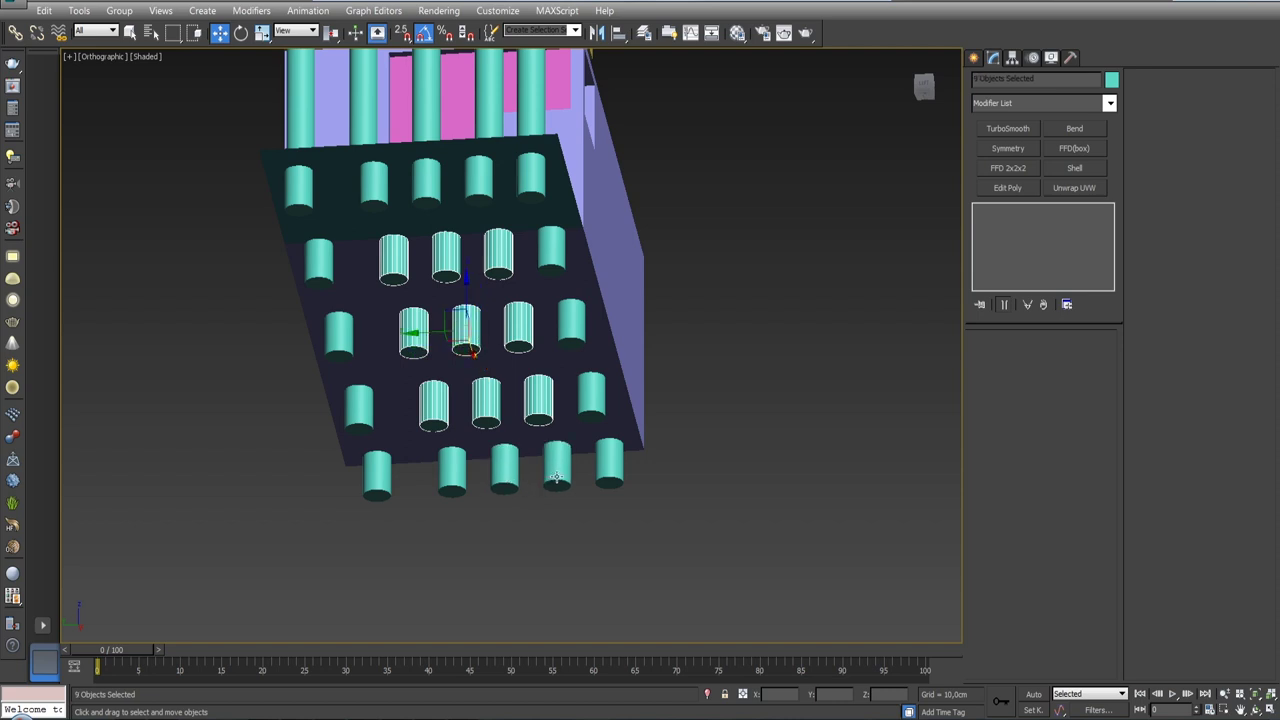
{"action": "key", "text": "Delete"}
{"action": "middle_click_drag", "start_coordinate": [663, 295], "coordinate": [600, 200], "text": "alt"}
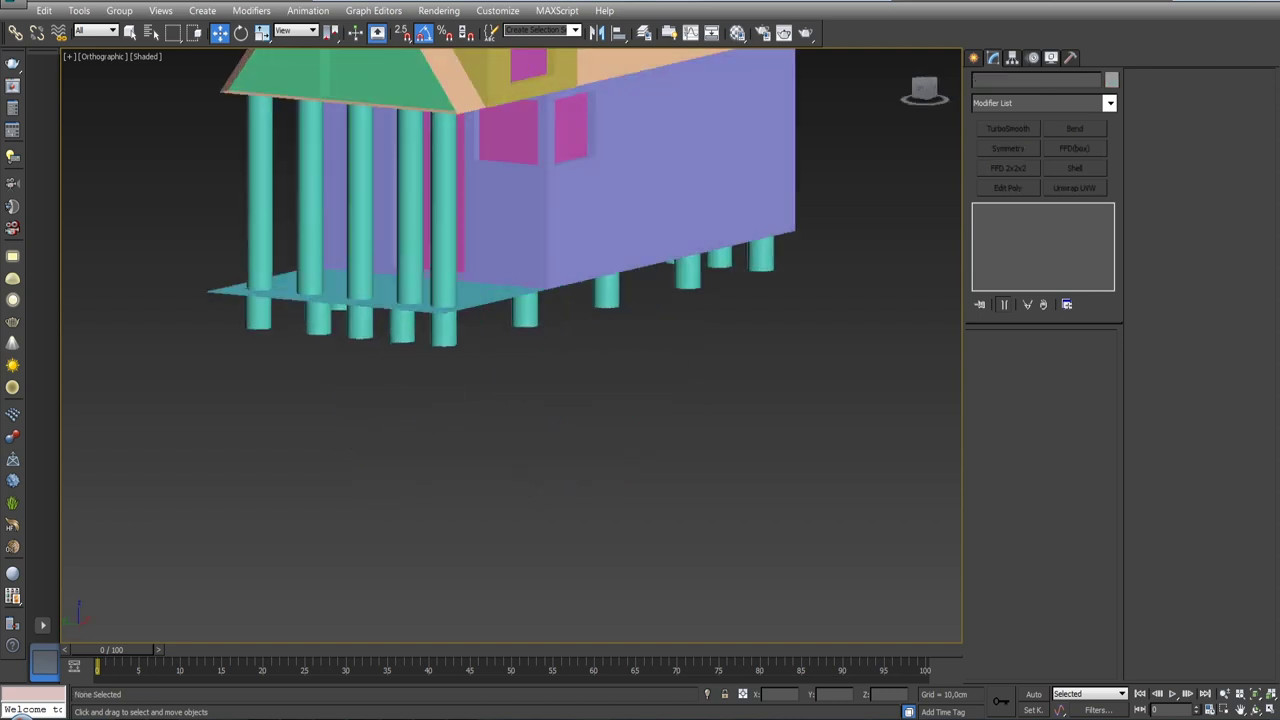
{"action": "middle_click_drag", "start_coordinate": [660, 350], "coordinate": [680, 432], "text": "alt"}
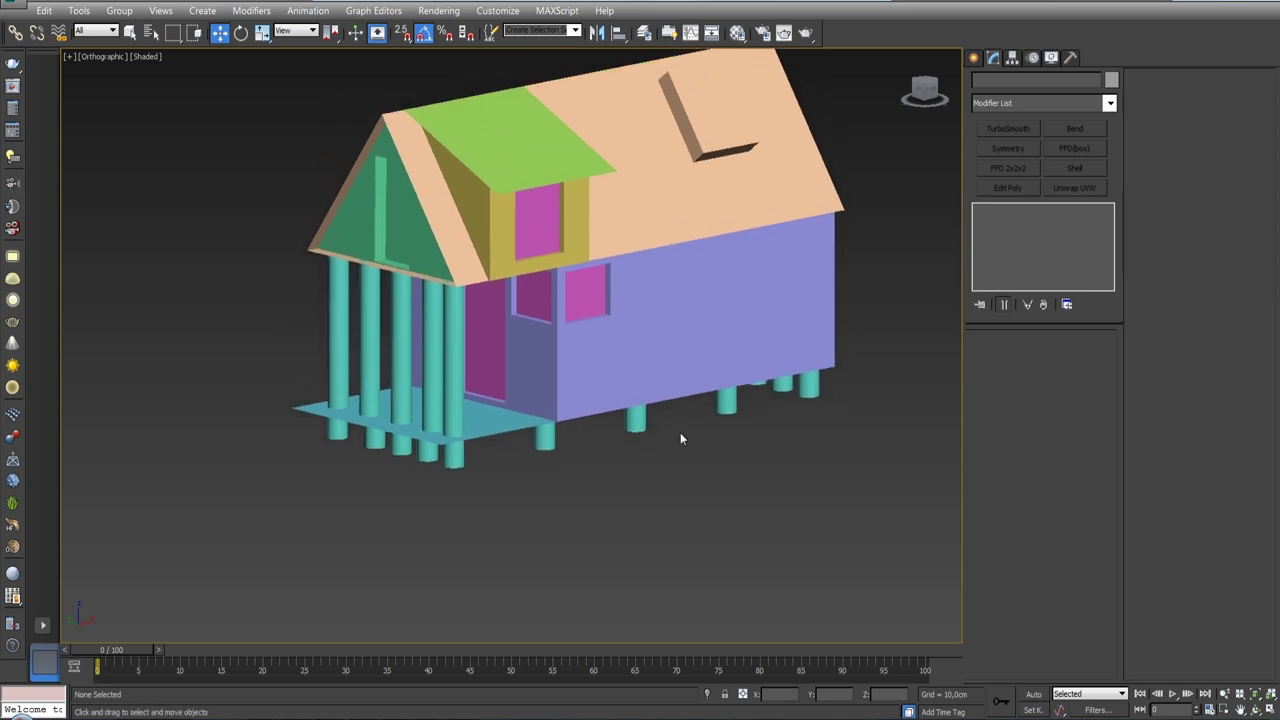
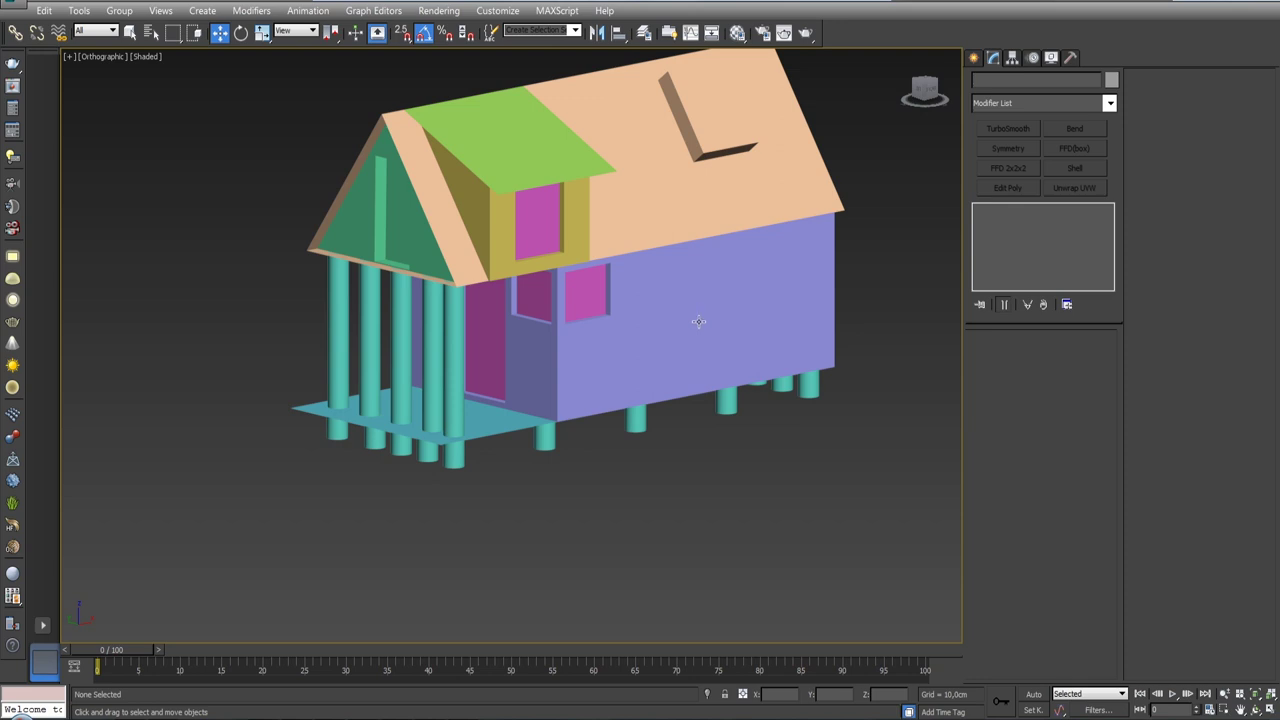
- Connect the porch floor's top and bottom edges with a new edge slid across the floor
{"action": "mouse_move", "coordinate": [663, 363]}
{"action": "middle_mouse_down", "text": "alt"}
{"action": "mouse_move", "coordinate": [669, 383]}
{"action": "mouse_move", "coordinate": [628, 303]}
{"action": "middle_mouse_up", "text": "alt"}
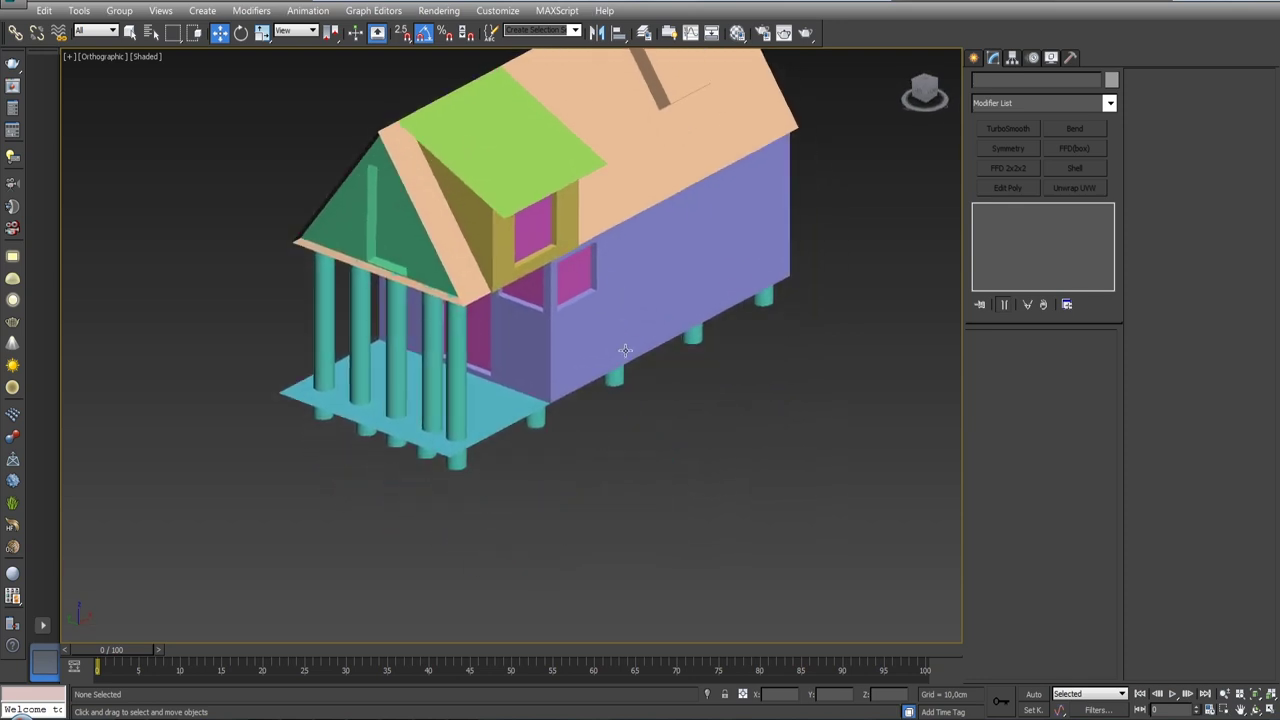
{"action": "left_click", "coordinate": [499, 401]}
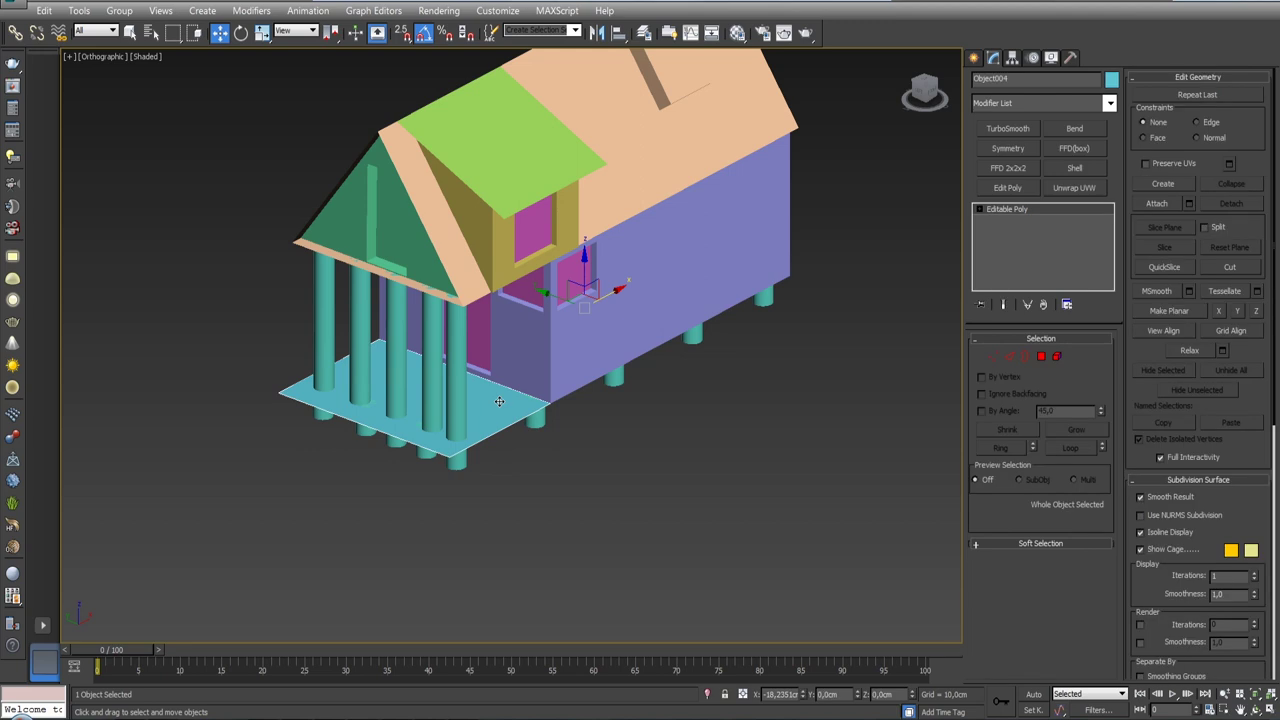
{"action": "mouse_move", "coordinate": [567, 409]}
{"action": "middle_mouse_down", "text": "alt"}
{"action": "mouse_move", "coordinate": [503, 423]}
{"action": "mouse_move", "coordinate": [773, 392]}
{"action": "middle_mouse_up", "text": "alt"}
{"action": "left_click", "coordinate": [1008, 356]}
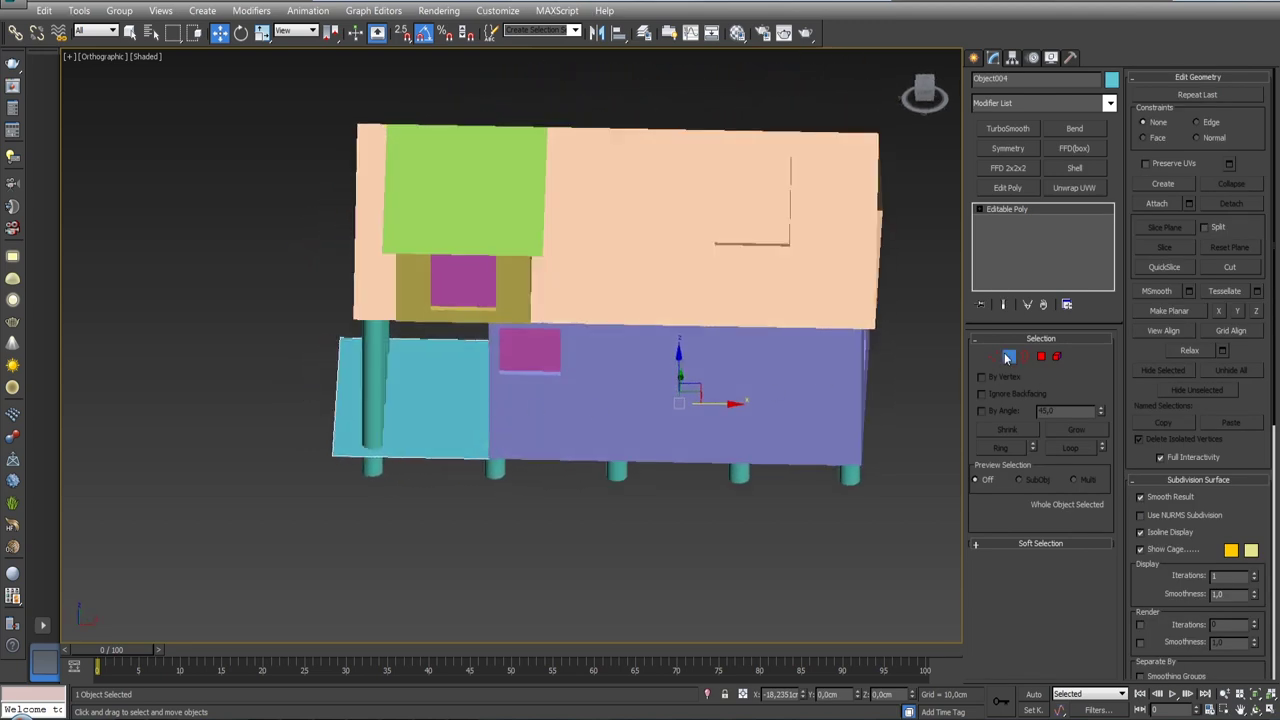
{"action": "left_click", "coordinate": [461, 438]}
{"action": "left_click", "coordinate": [433, 459]}
{"action": "left_click", "coordinate": [457, 341], "text": "ctrl"}
{"action": "left_click", "coordinate": [1257, 177]}
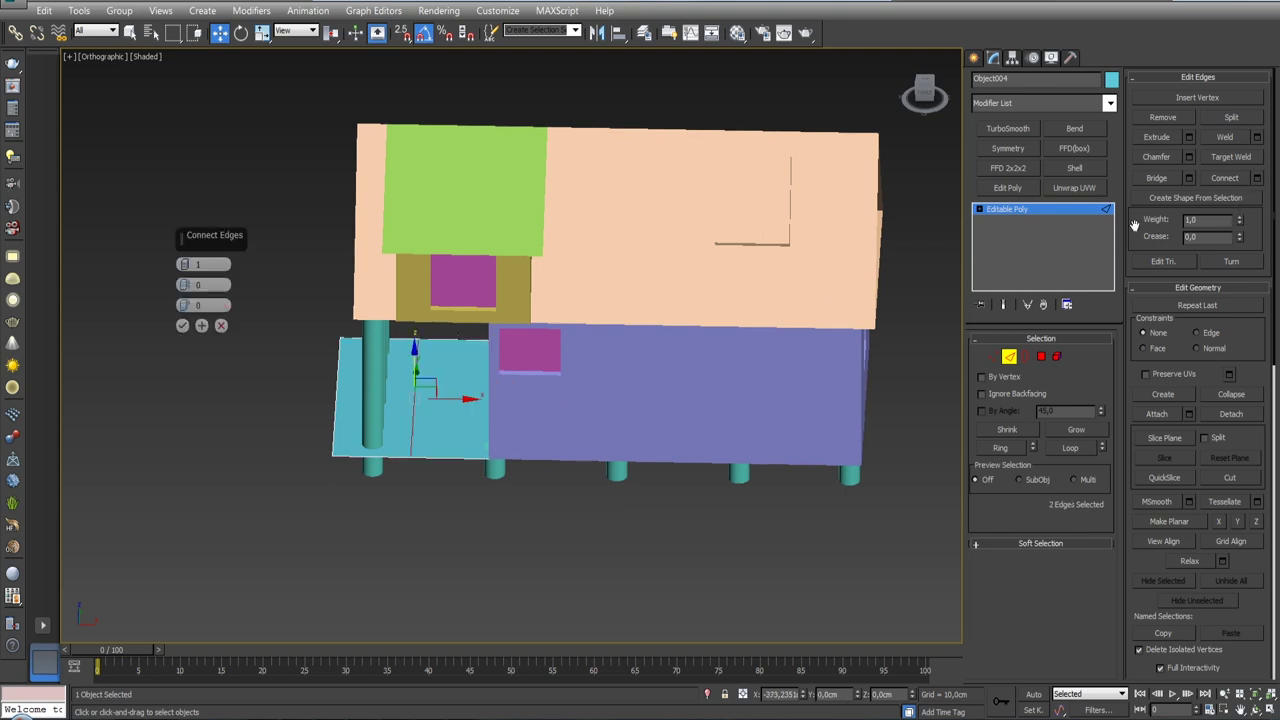
{"action": "left_click_drag", "start_coordinate": [187, 312], "coordinate": [185, 240]}
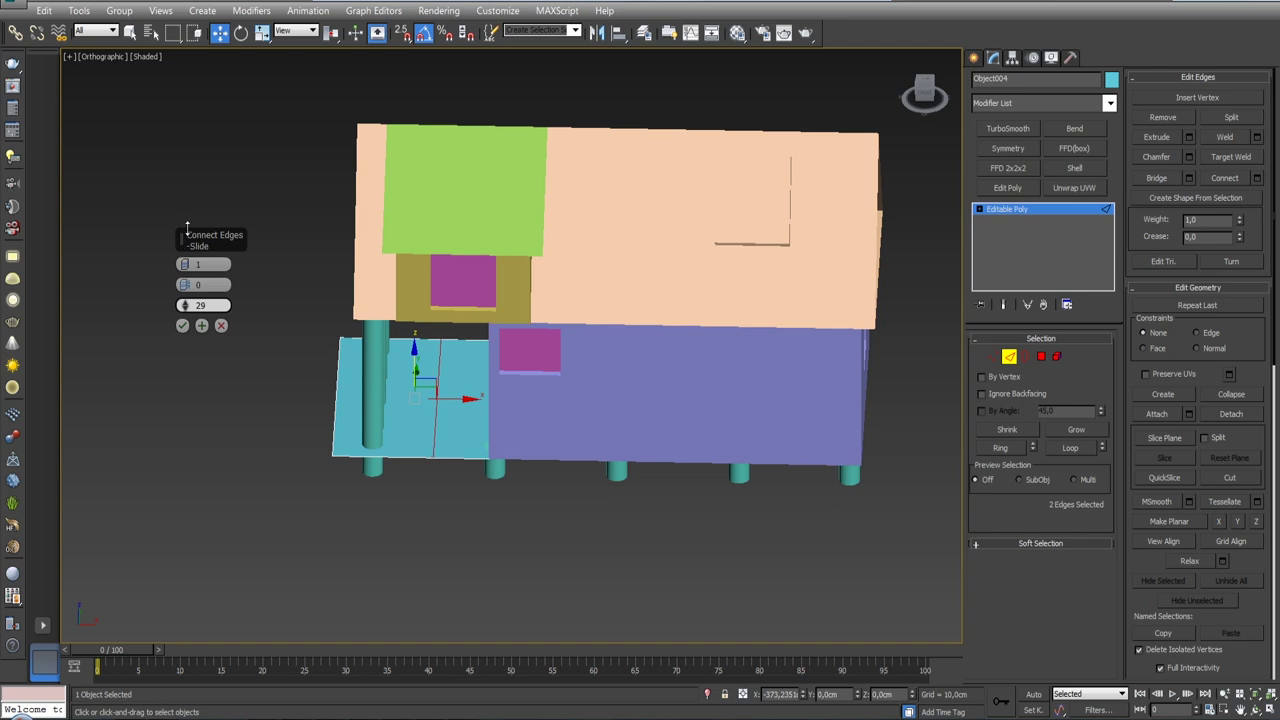
{"action": "left_click", "coordinate": [183, 327]}
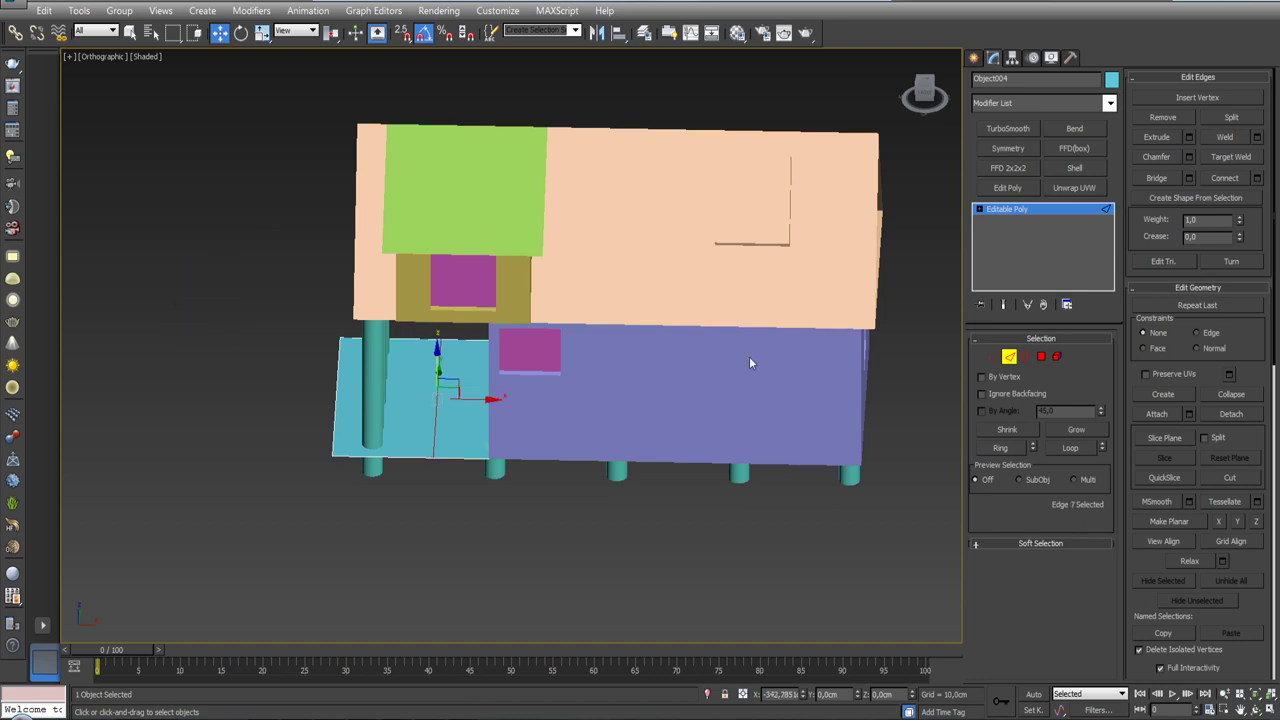
- Chamfer the new edge about 42 cm into two parallel edges
{"action": "left_click", "coordinate": [1187, 157]}
{"action": "left_click_drag", "start_coordinate": [184, 264], "coordinate": [183, 237]}
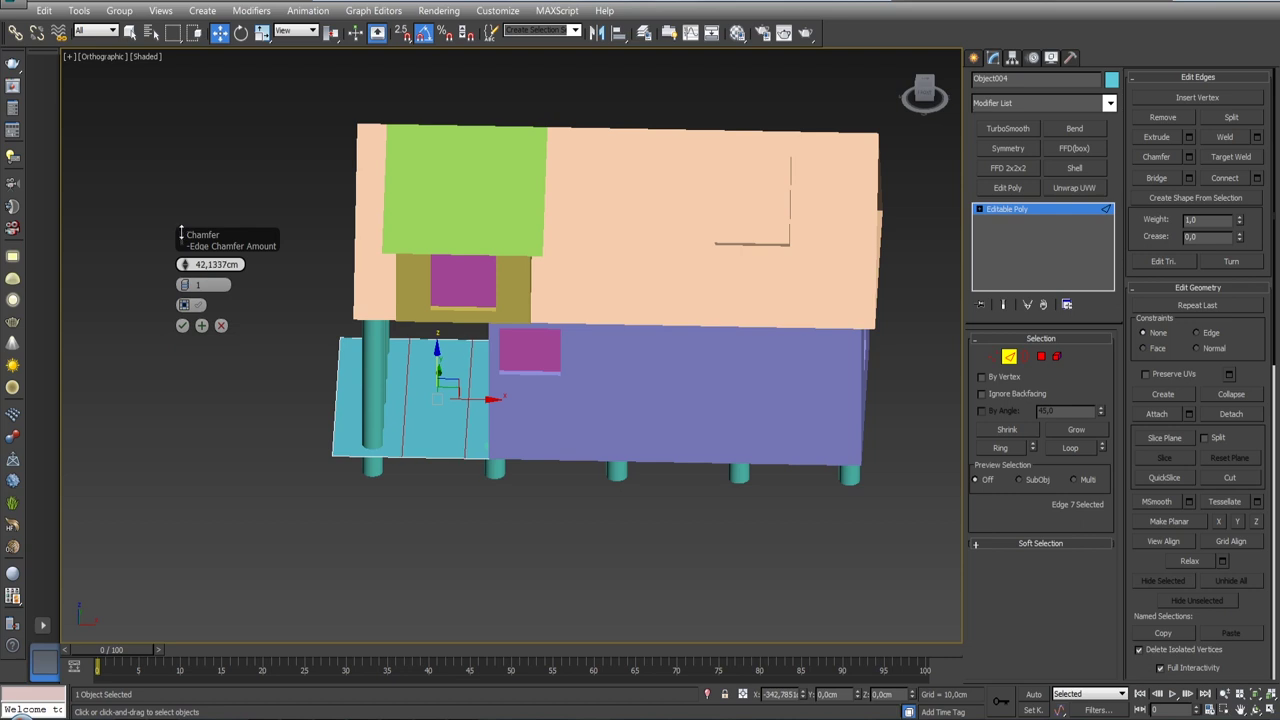
{"action": "left_click", "coordinate": [183, 326]}
{"action": "middle_click_drag", "start_coordinate": [420, 360], "coordinate": [548, 342], "text": "alt"}
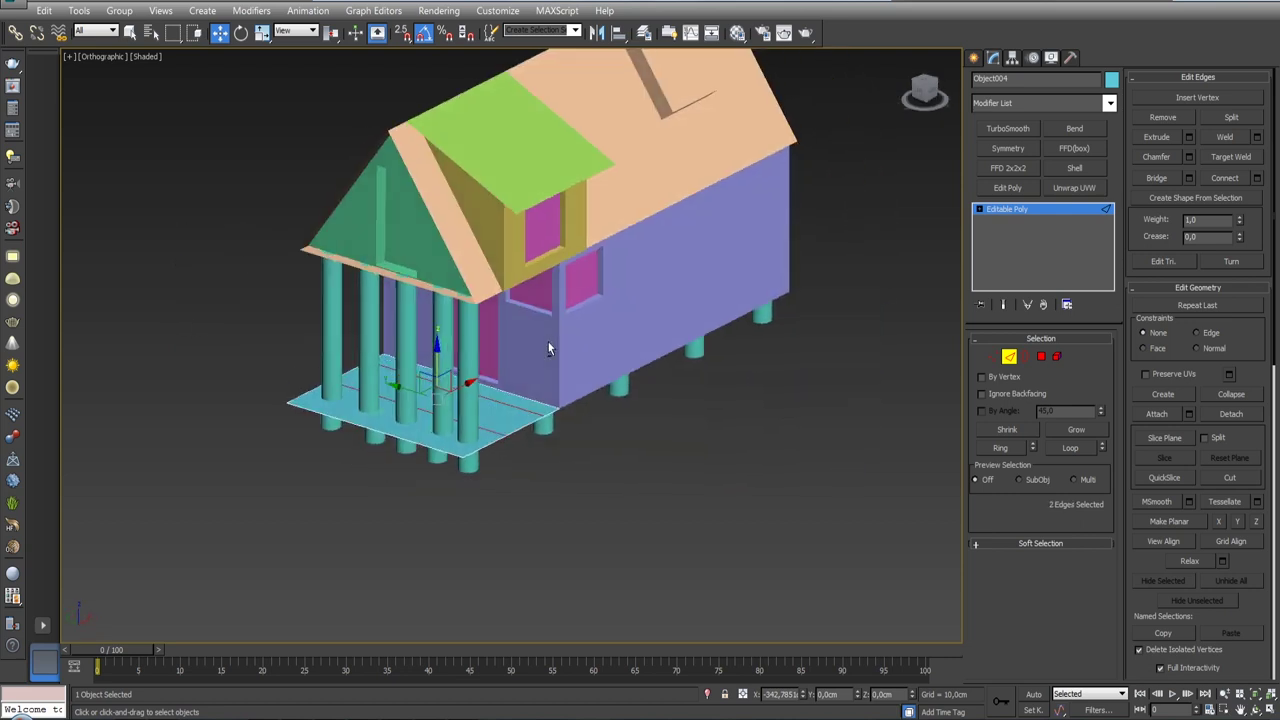
- Shift-drag the porch floor's front edge down into a sloping ramp strip, then frame it in Left view
{"action": "scroll", "coordinate": [548, 342], "scroll_direction": "up", "scroll_amount": 3}
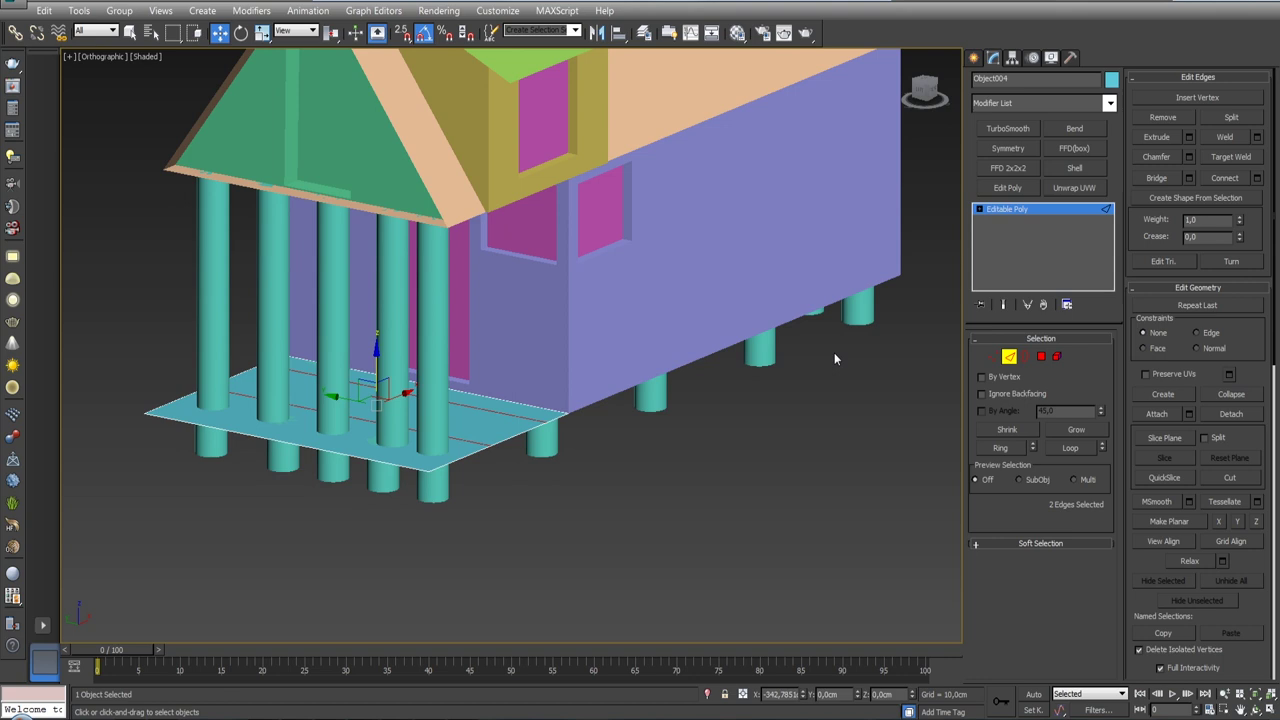
{"action": "left_click", "coordinate": [528, 438]}
{"action": "middle_click_drag", "start_coordinate": [542, 450], "coordinate": [591, 446], "text": "alt"}
{"action": "left_click_drag", "start_coordinate": [505, 414], "coordinate": [638, 471], "text": "shift"}
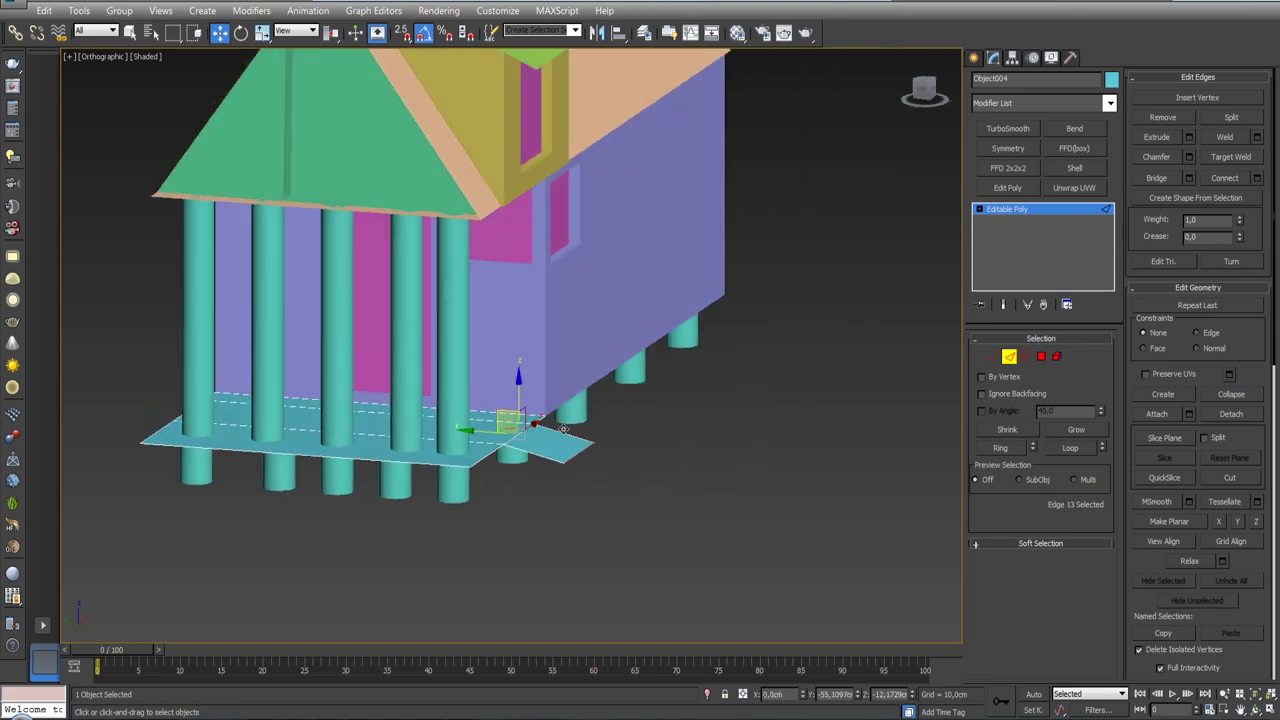
{"action": "middle_click_drag", "start_coordinate": [638, 471], "coordinate": [808, 417], "text": "alt"}
{"action": "key", "text": "l"}
{"action": "key", "text": "z"}
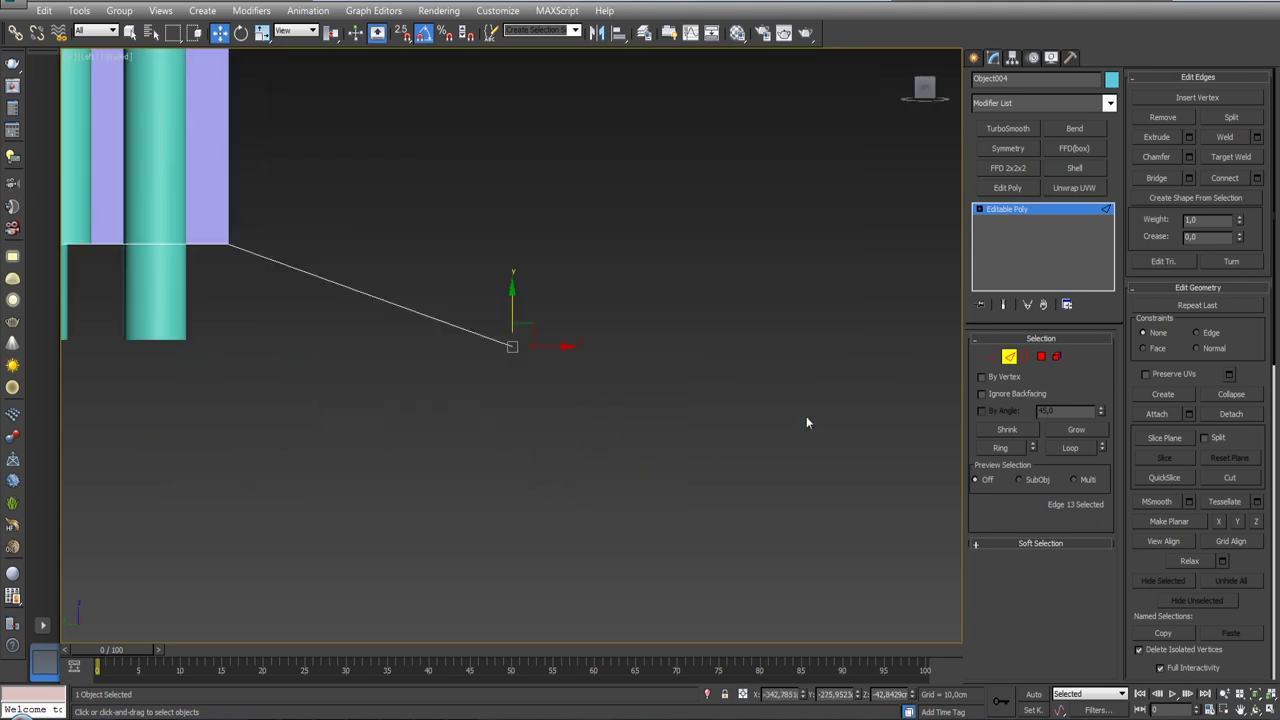
{"action": "scroll", "coordinate": [657, 379], "scroll_direction": "down", "scroll_amount": 4}
- Show the home grid and group all 30 house objects as Group001
{"action": "key", "text": "g"}
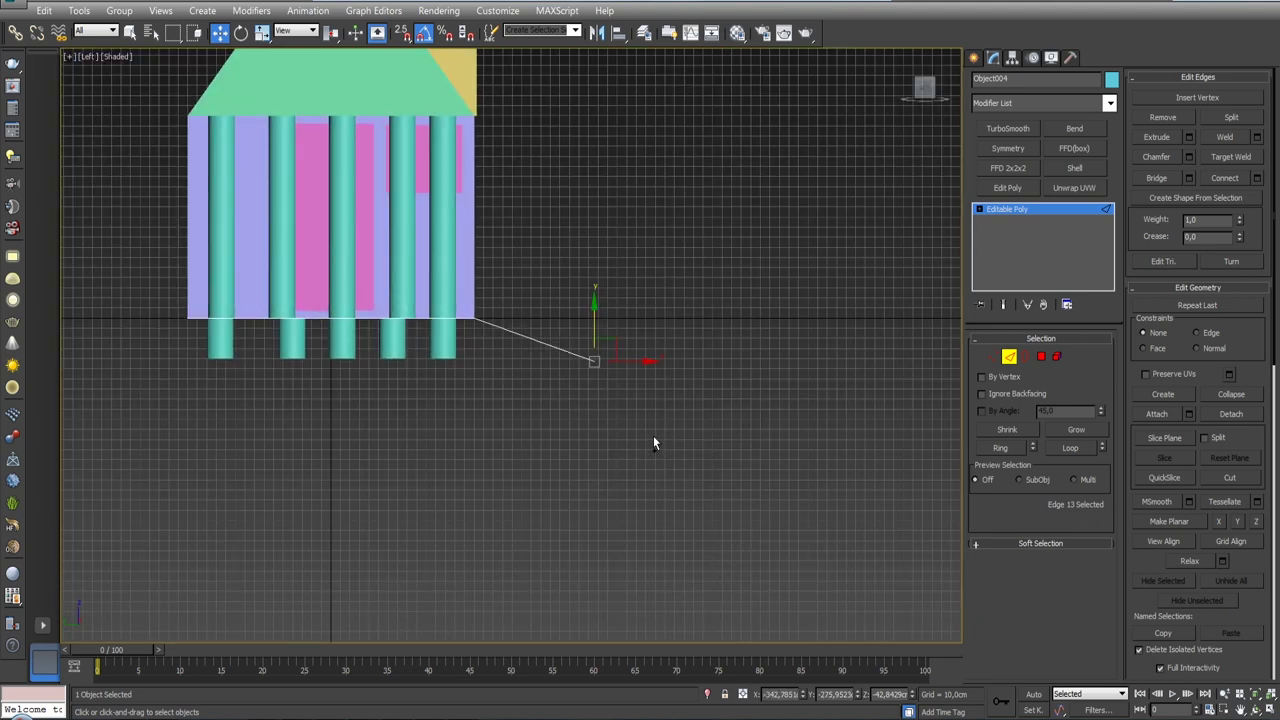
{"action": "left_click", "coordinate": [1009, 358]}
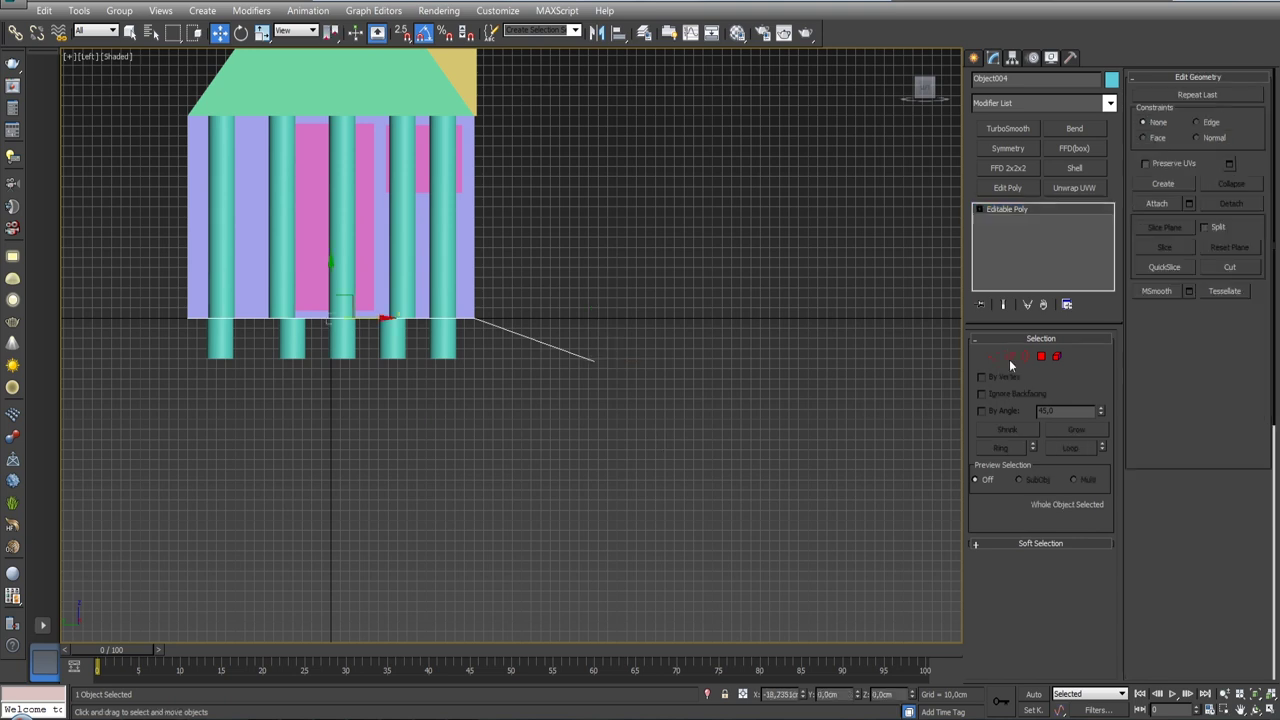
{"action": "key", "text": "z"}
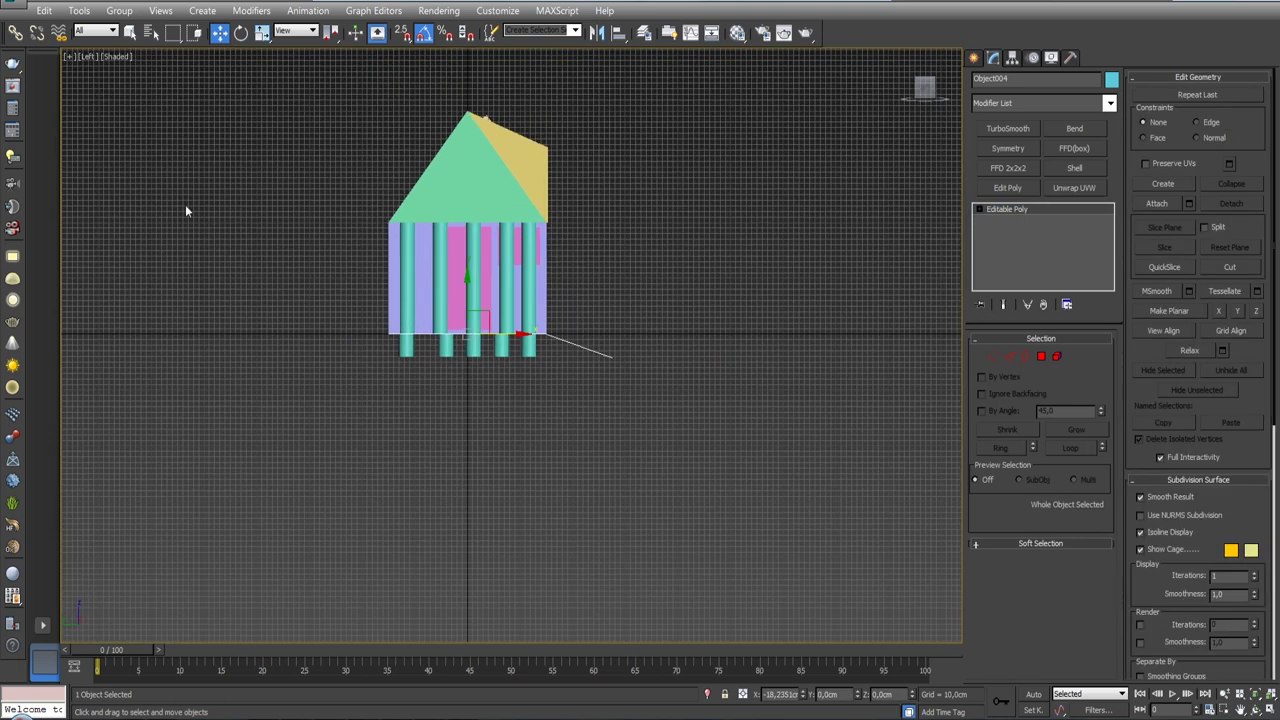
{"action": "left_click_drag", "start_coordinate": [597, 203], "coordinate": [700, 393]}
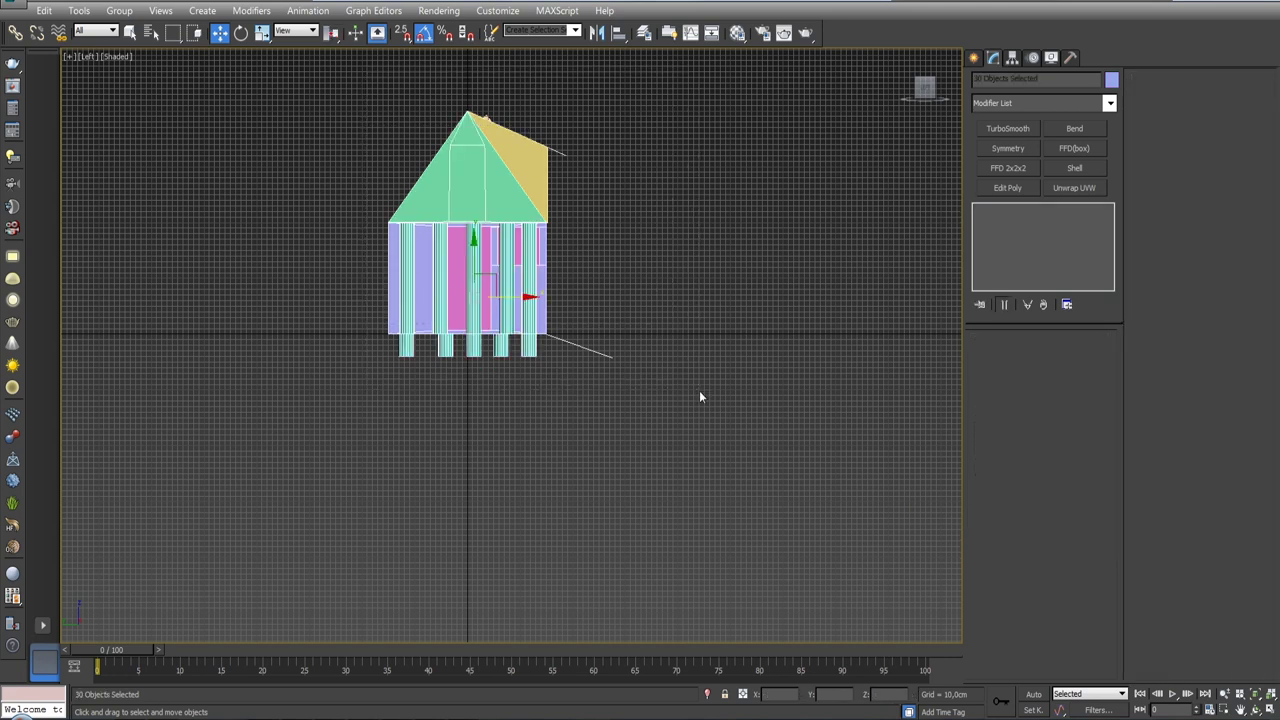
{"action": "left_click", "coordinate": [119, 10]}
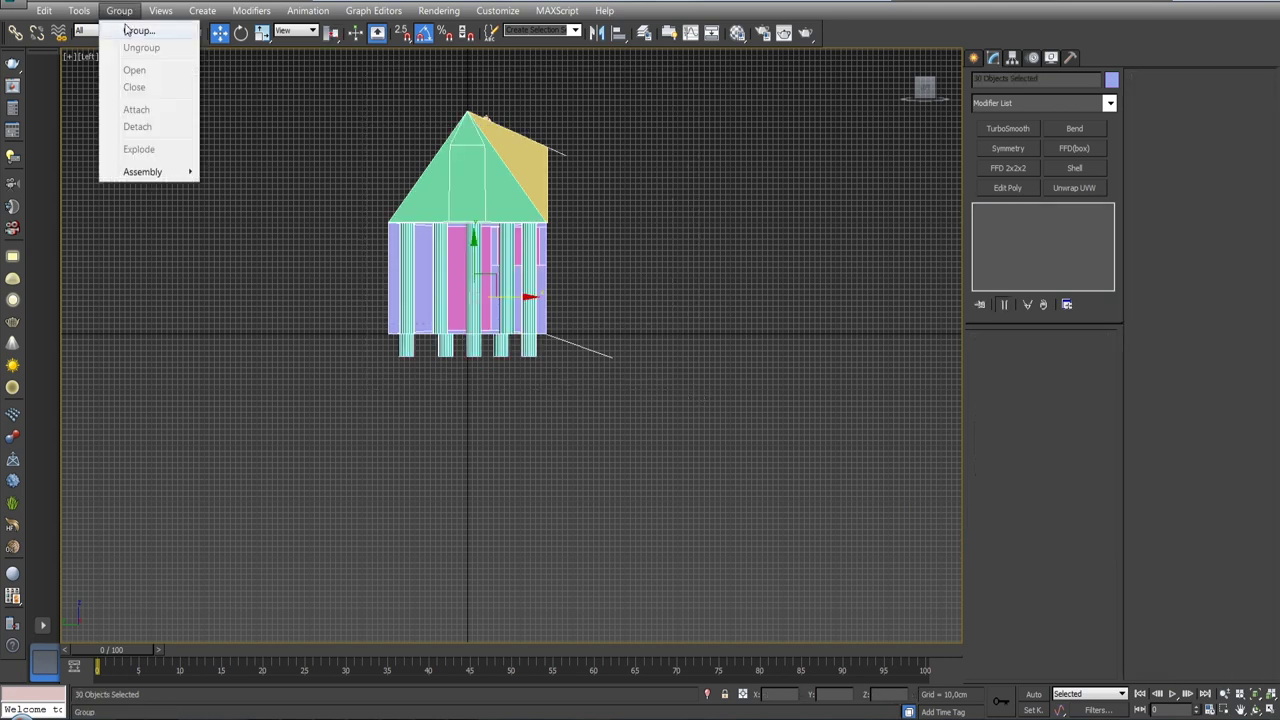
{"action": "left_click", "coordinate": [128, 29]}
{"action": "left_click", "coordinate": [652, 387]}
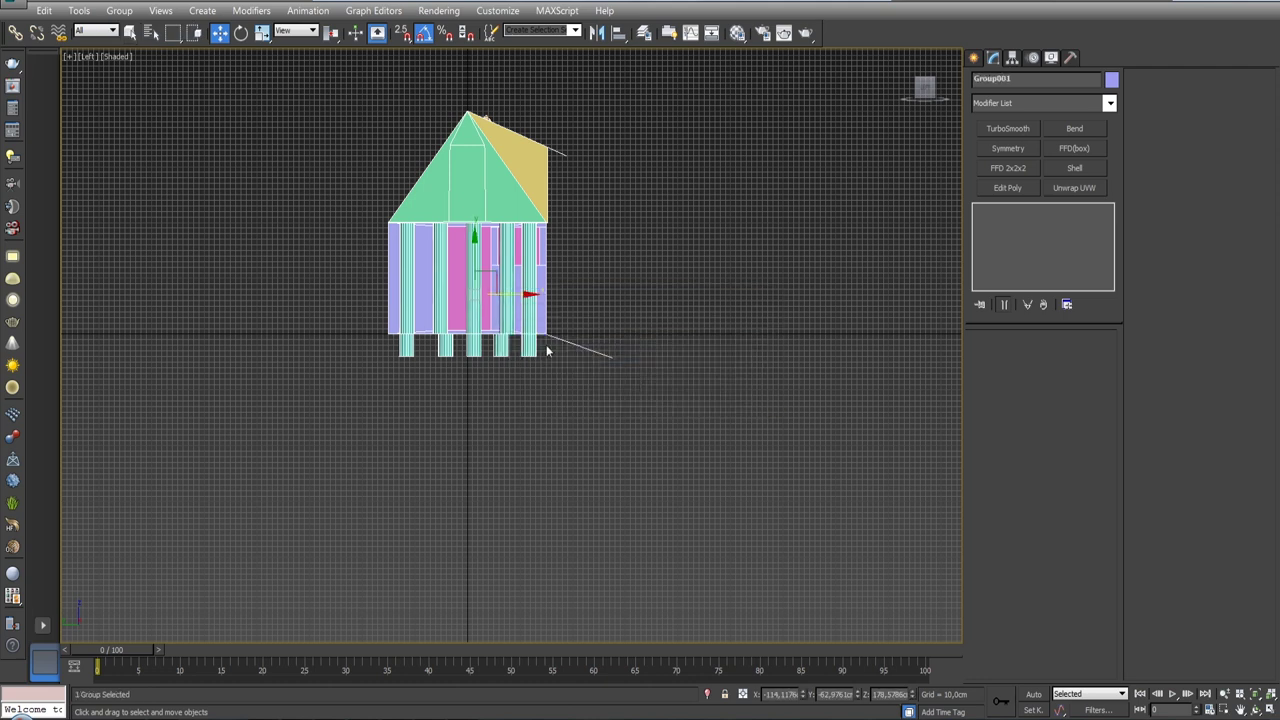
- Try zeroing Group001's Z height, then undo it
{"action": "scroll", "coordinate": [537, 297], "scroll_direction": "up", "scroll_amount": 5}
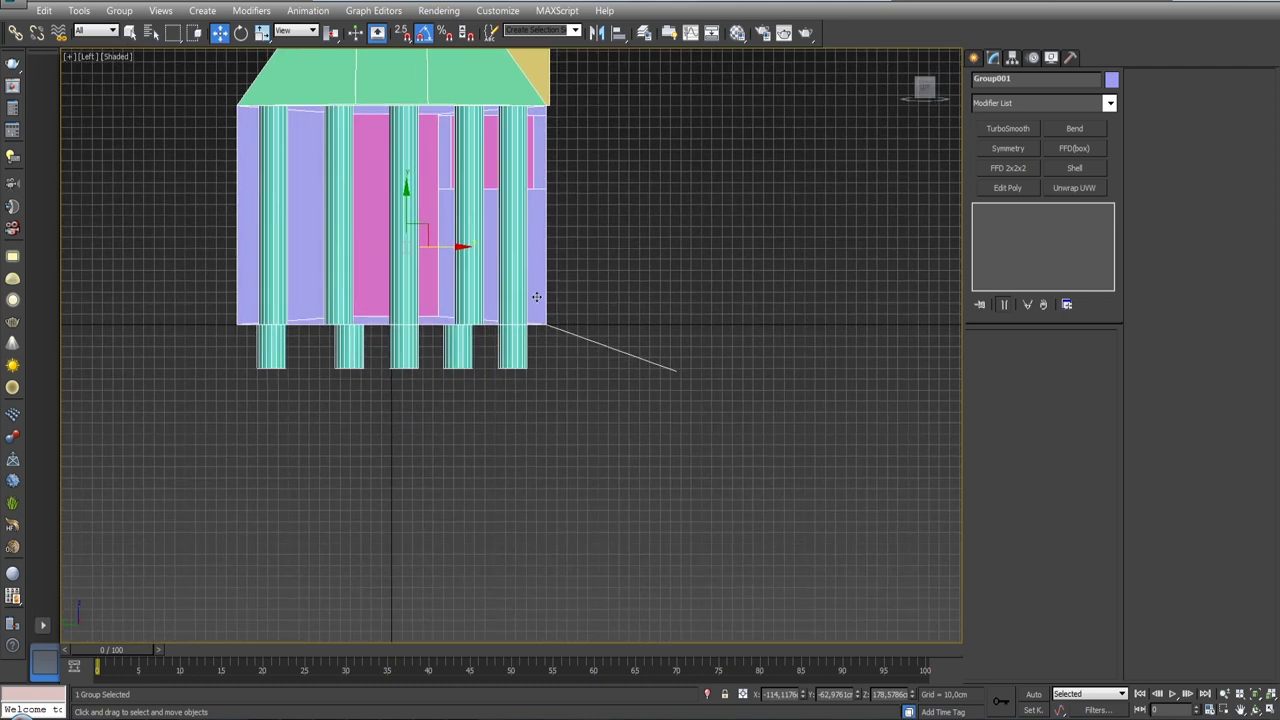
{"action": "right_click", "coordinate": [912, 694]}
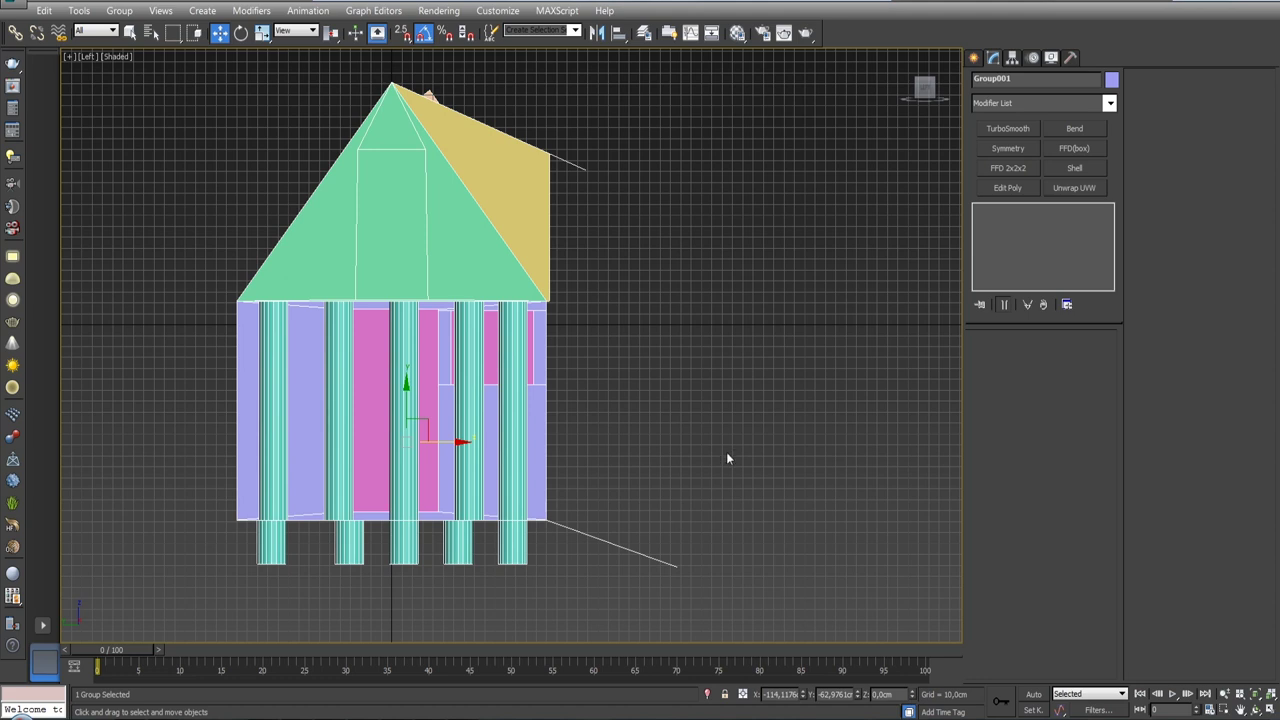
{"action": "key", "text": "ctrl+z"}
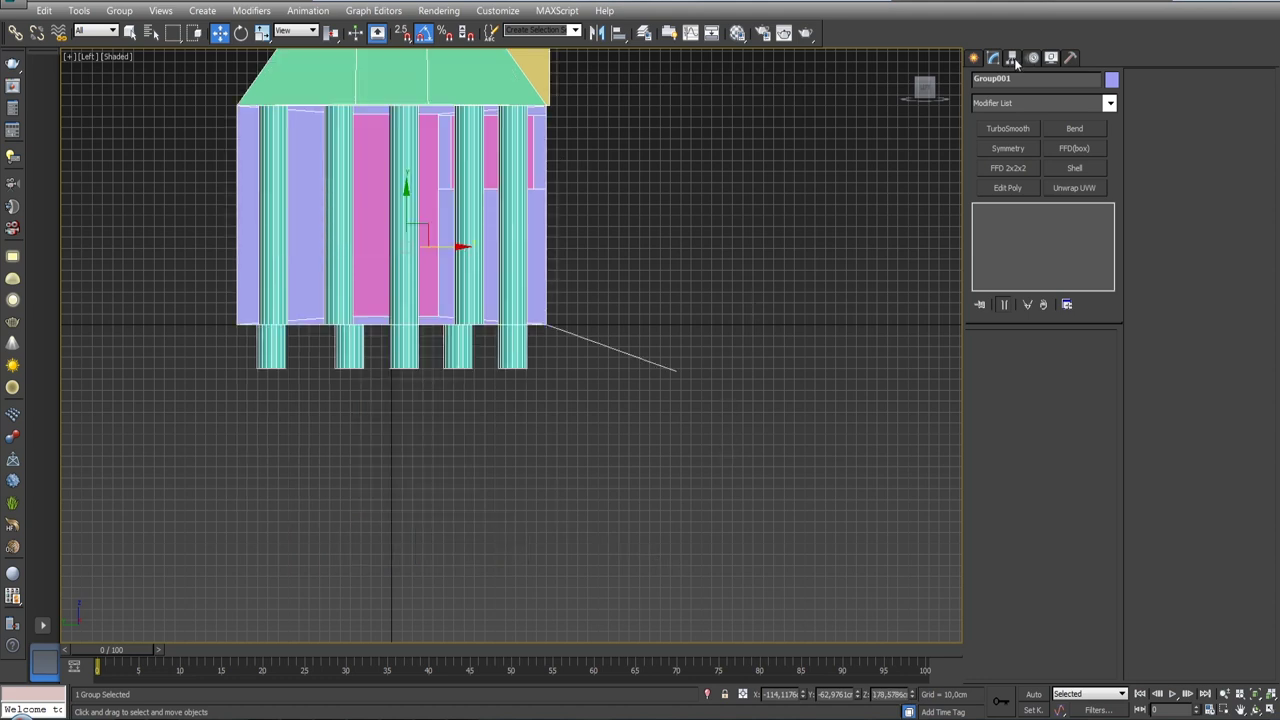
- With Affect Pivot Only, align the group pivot's Y position from Center to a column's Minimum
{"action": "left_click", "coordinate": [1014, 60]}
{"action": "left_click", "coordinate": [1024, 162]}
{"action": "left_click", "coordinate": [618, 32]}
{"action": "left_click", "coordinate": [468, 370]}
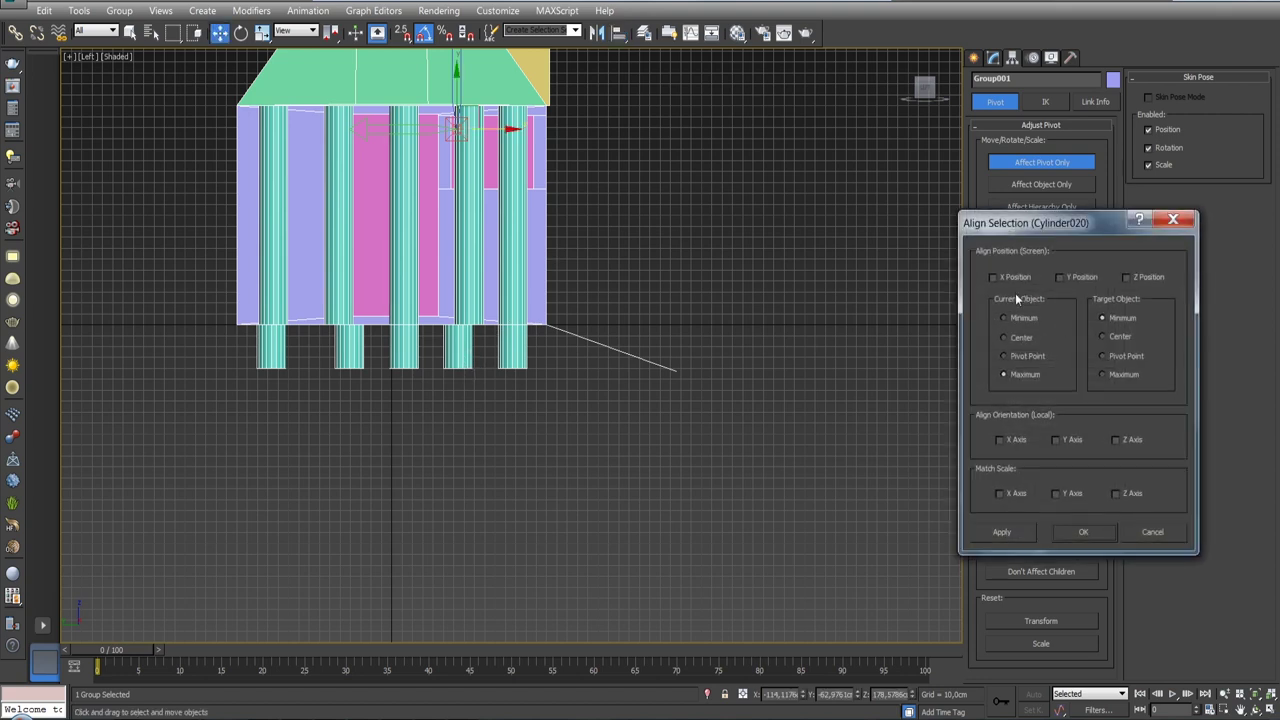
{"action": "left_click", "coordinate": [1060, 277]}
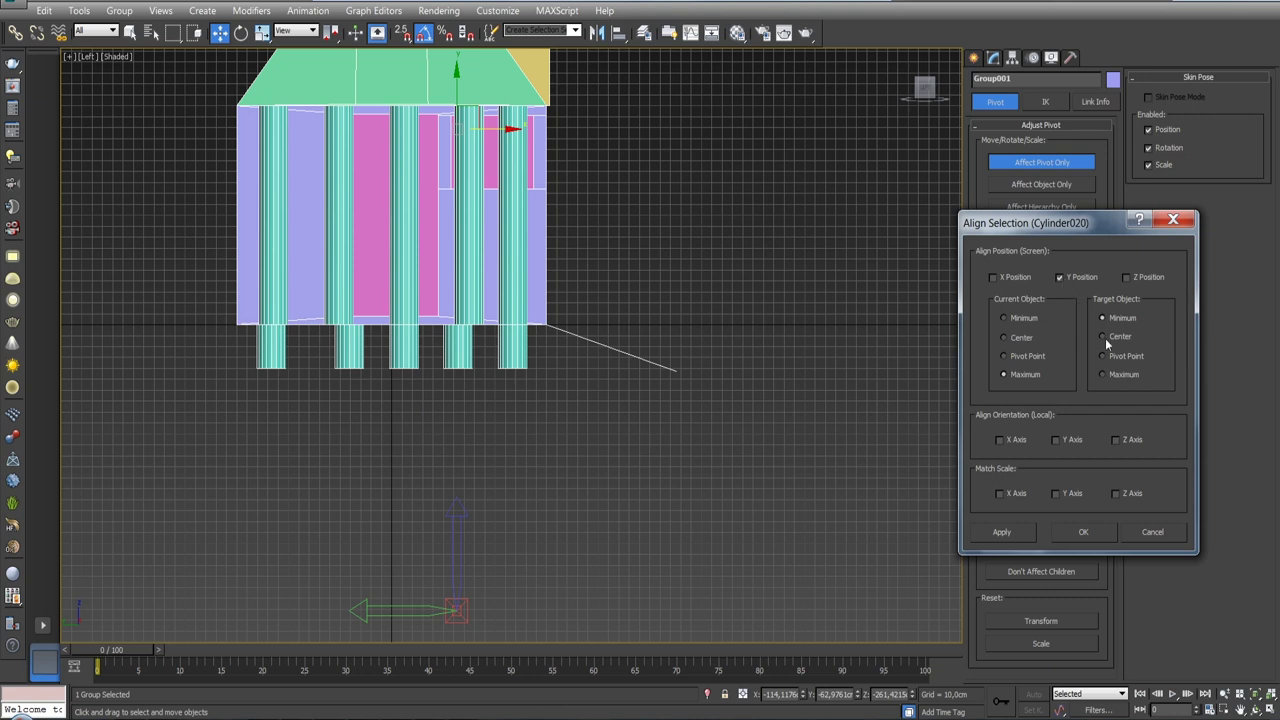
{"action": "left_click", "coordinate": [1004, 338]}
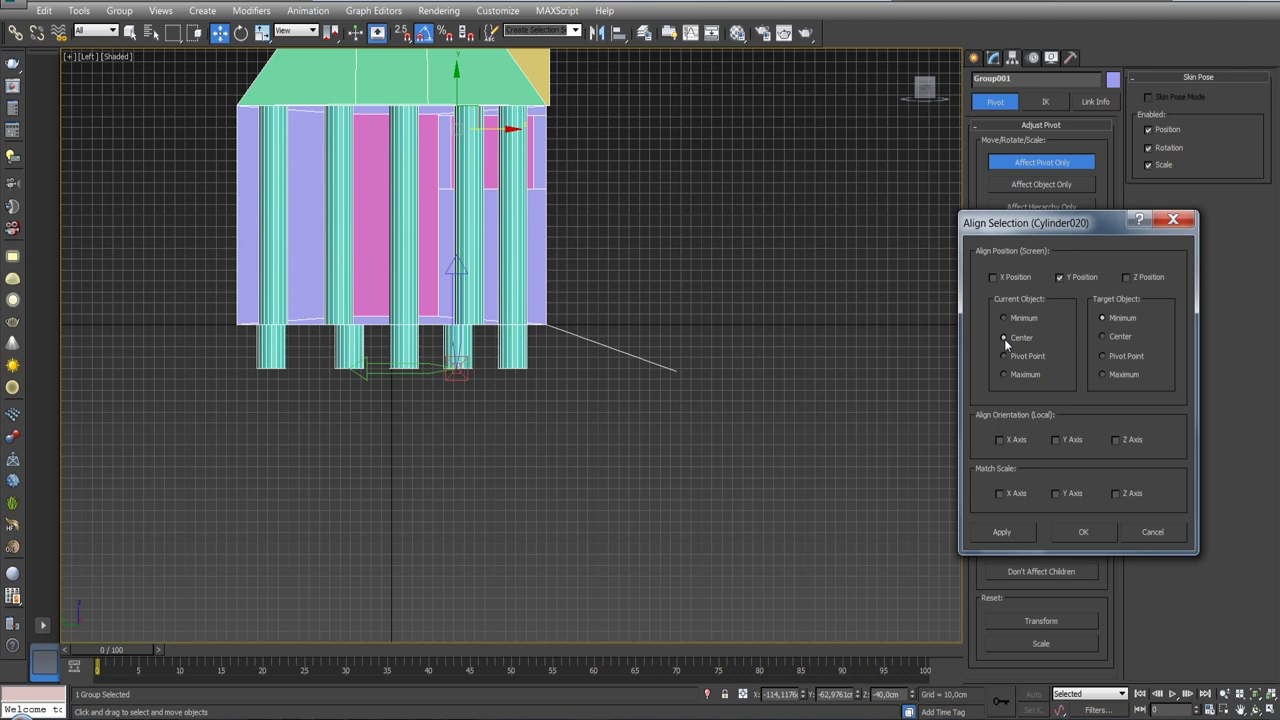
{"action": "left_click", "coordinate": [1082, 532]}
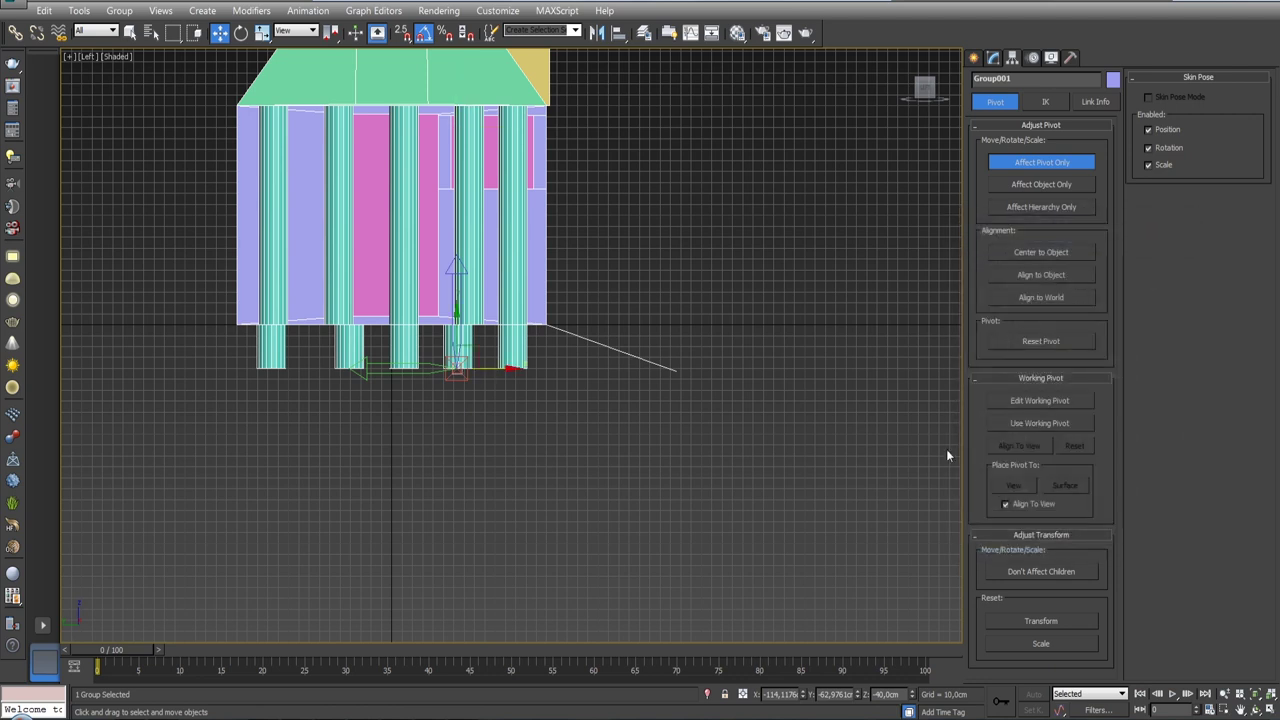
- Set Group001's Z height to 0 cm so the column bases rest on the grid
{"action": "left_click", "coordinate": [996, 60]}
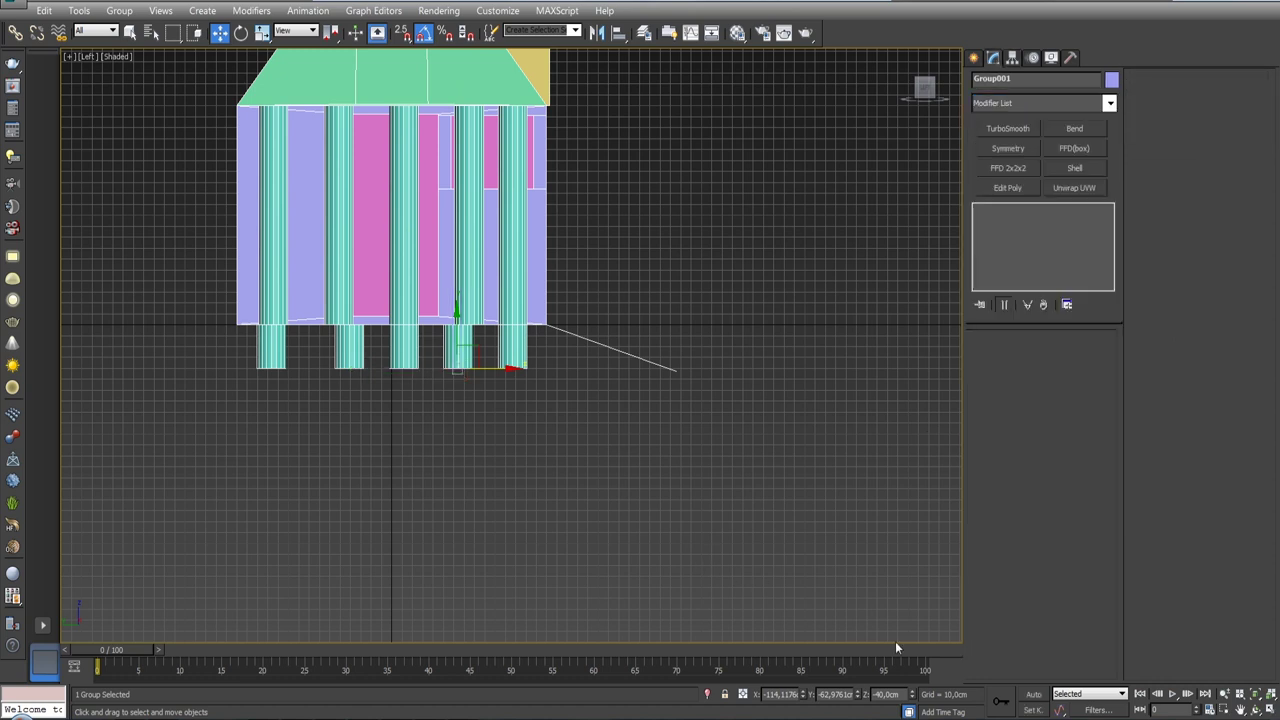
{"action": "right_click", "coordinate": [912, 696]}
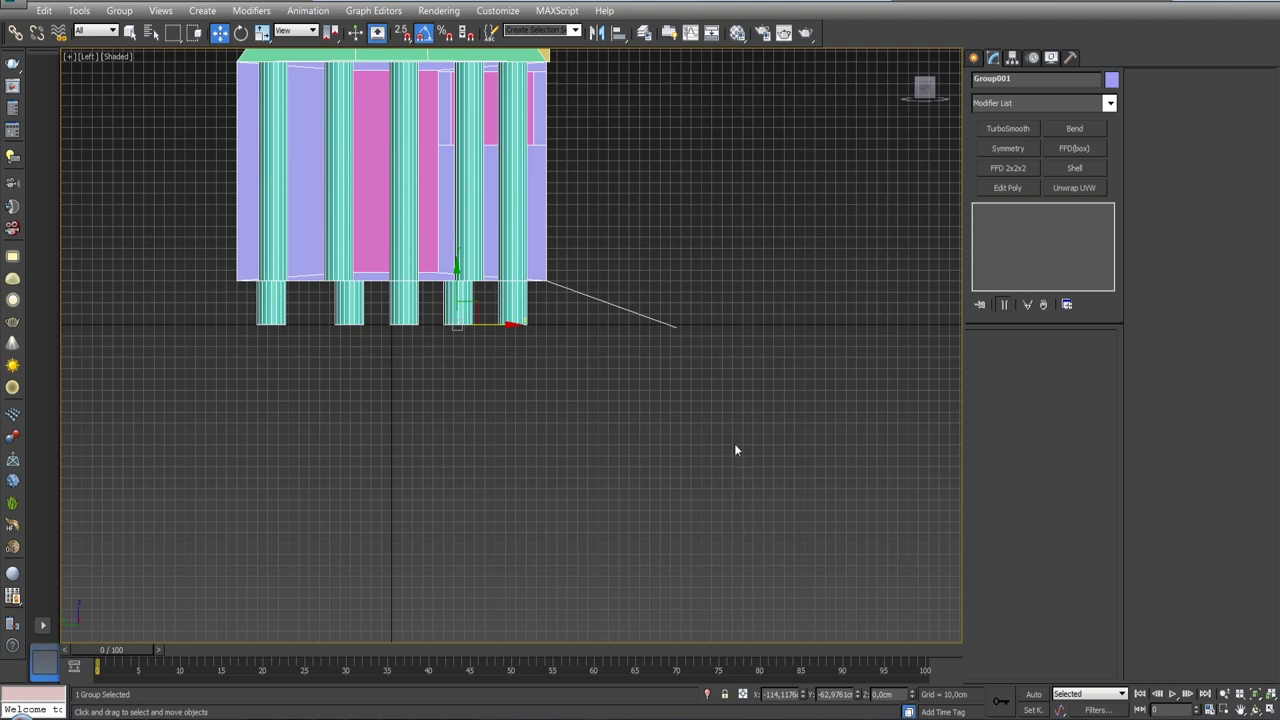
{"action": "middle_click_drag", "start_coordinate": [766, 397], "coordinate": [715, 450], "text": "alt"}
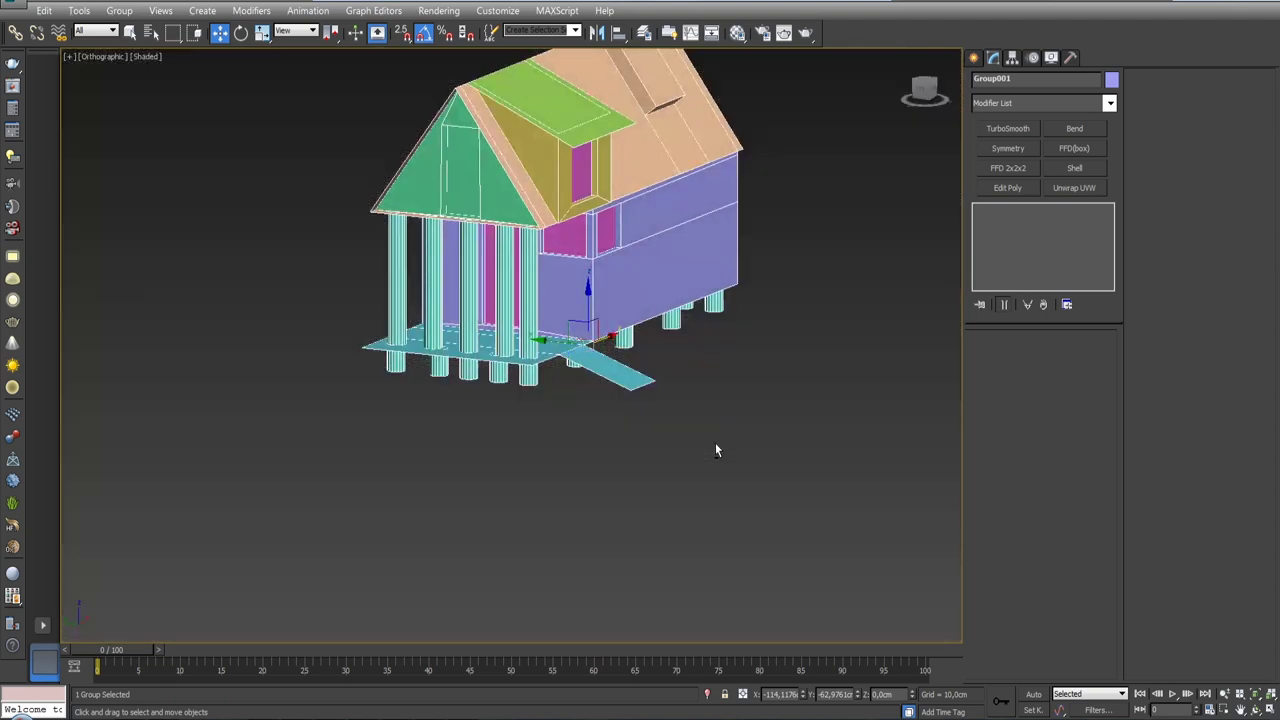
{"action": "scroll", "coordinate": [643, 398], "scroll_direction": "up", "scroll_amount": 5}
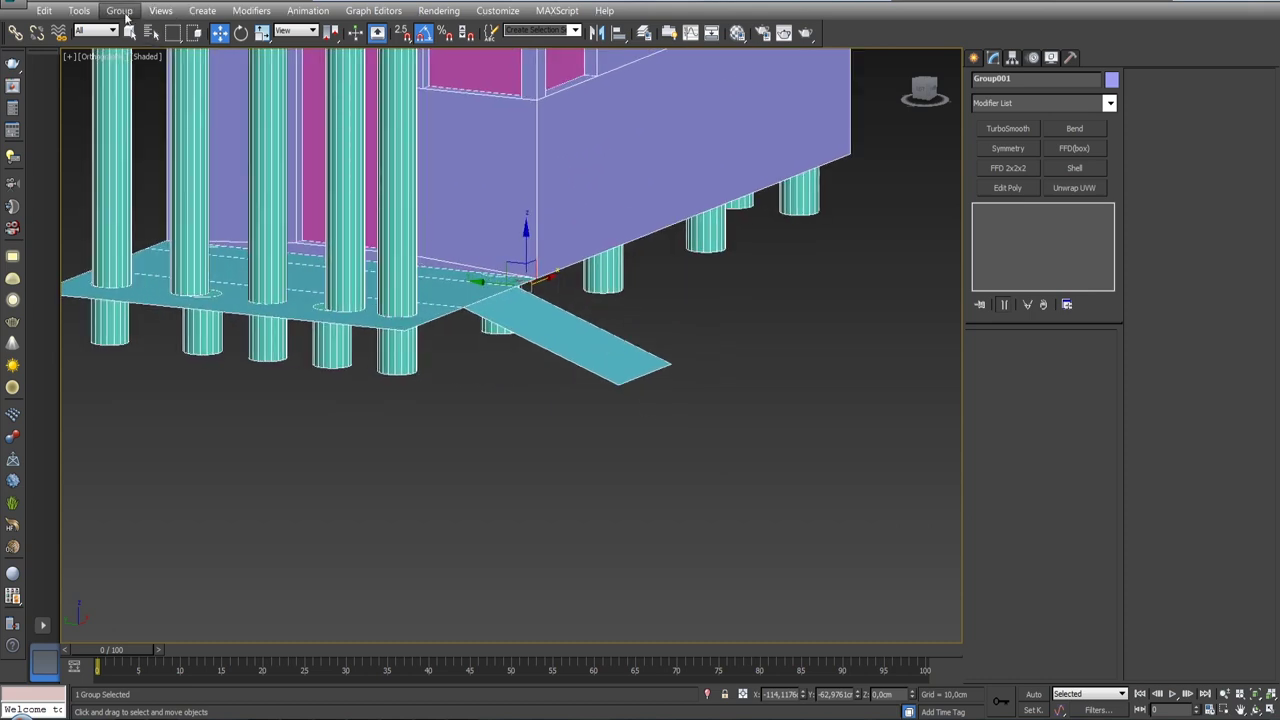
{"action": "left_click", "coordinate": [121, 11]}
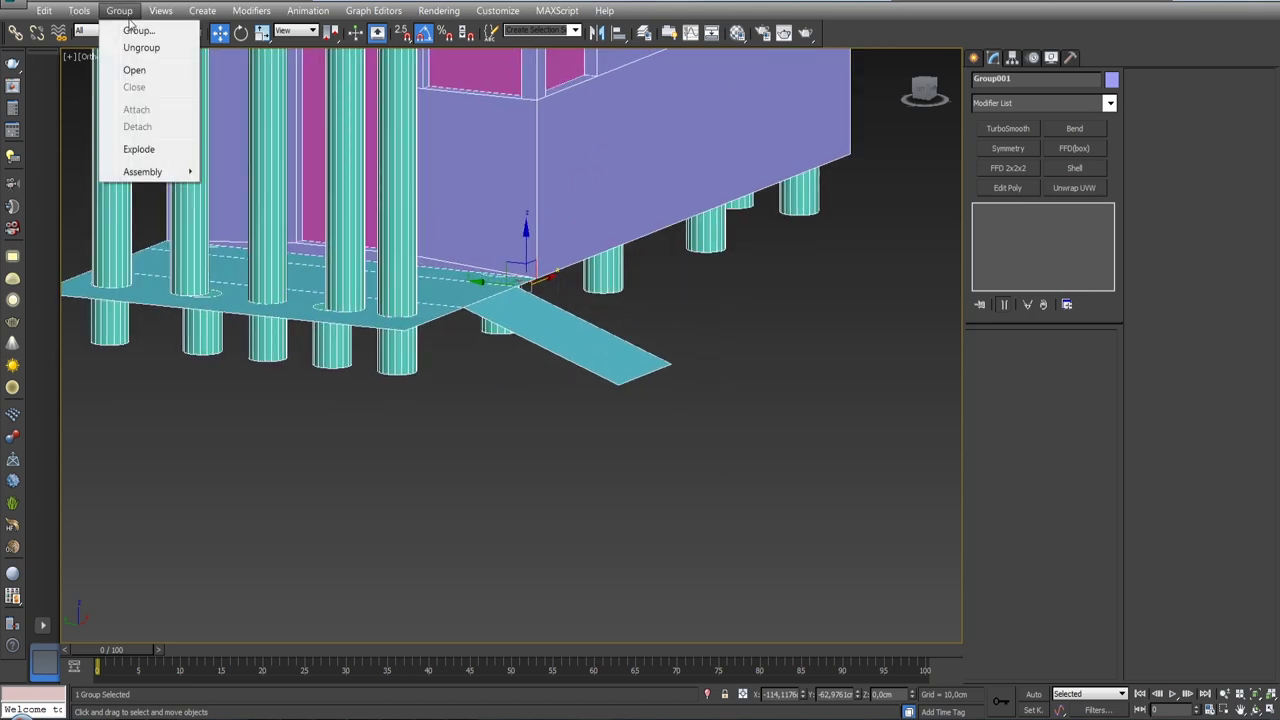
- Ungroup the house and set the ramp's far end edge on Object004 to Z 0
{"action": "left_click", "coordinate": [141, 47]}
{"action": "left_click", "coordinate": [685, 432]}
{"action": "left_click", "coordinate": [638, 379]}
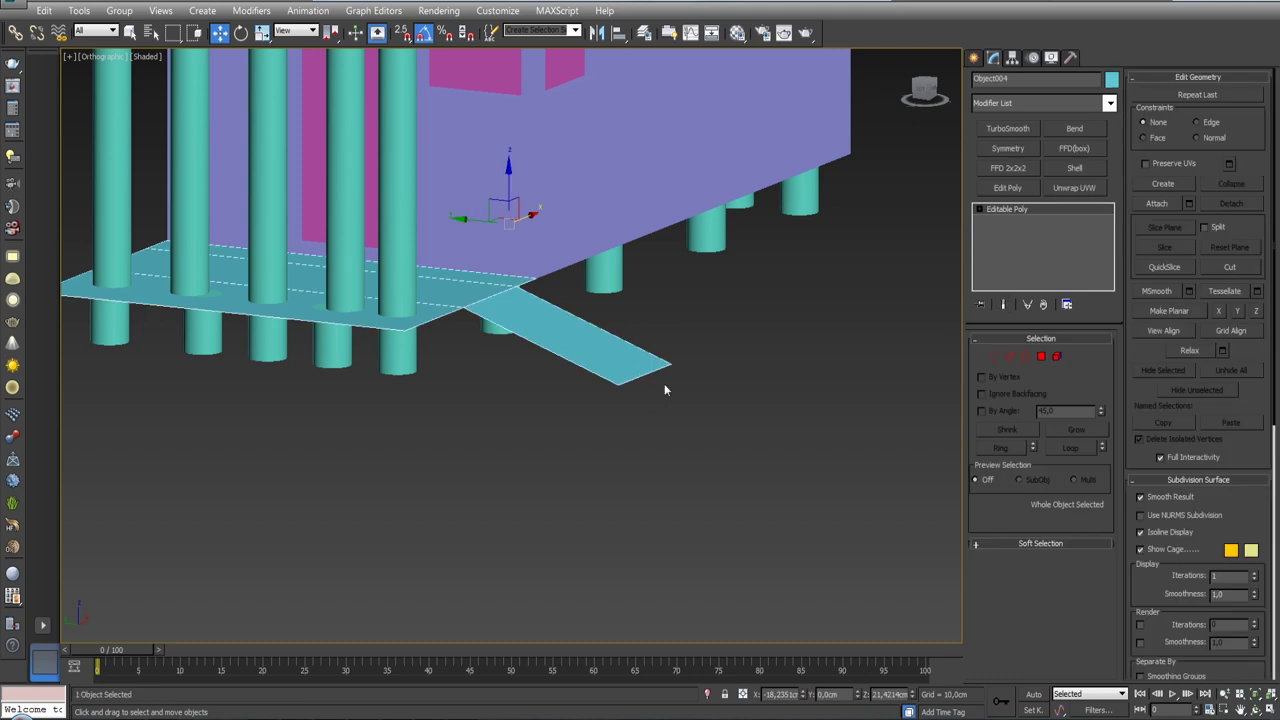
{"action": "left_click", "coordinate": [1010, 357]}
{"action": "left_click", "coordinate": [665, 373]}
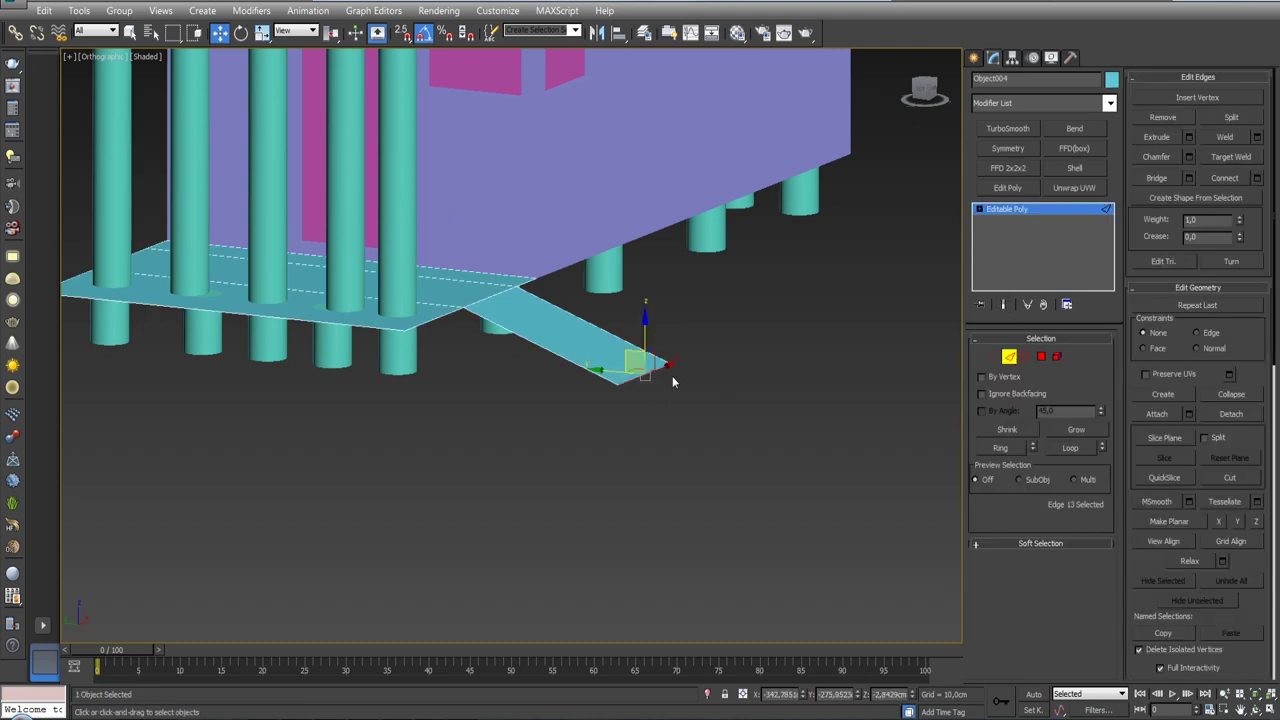
{"action": "right_click", "coordinate": [912, 696]}
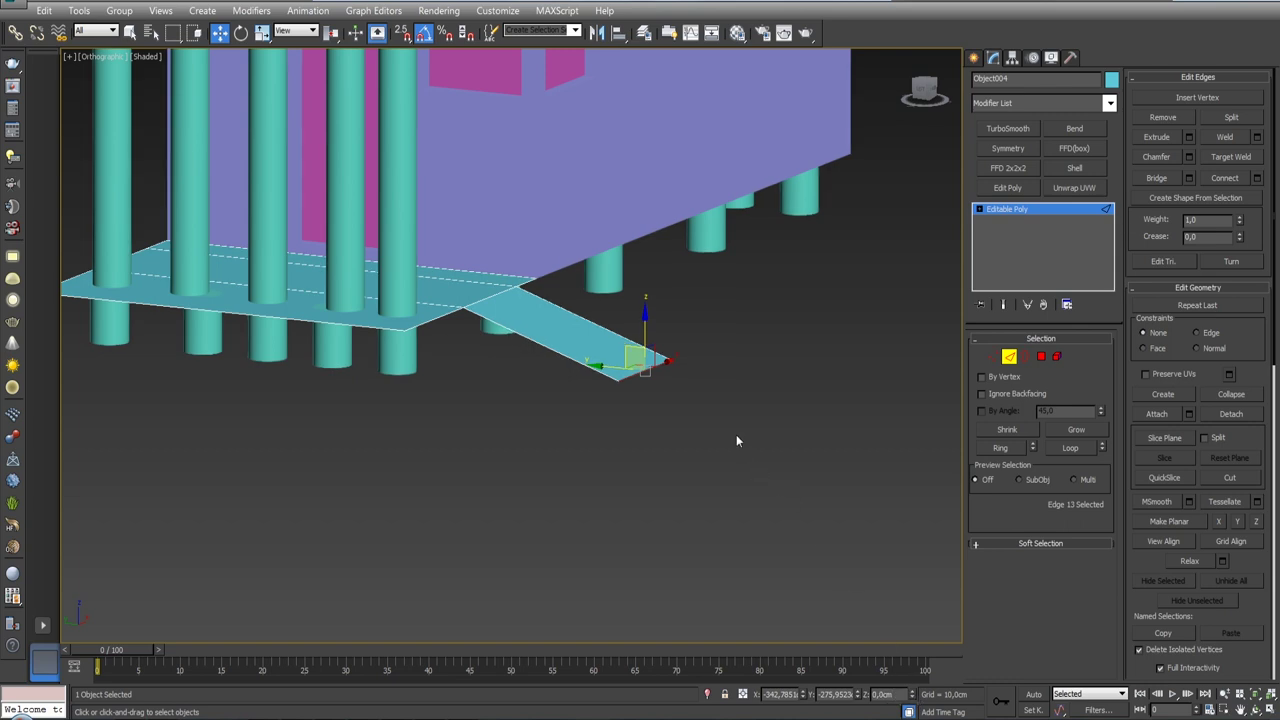
- Select the ramp's two long side edges from a straight-on view
{"action": "middle_click_drag", "start_coordinate": [736, 441], "coordinate": [716, 453], "text": "alt"}
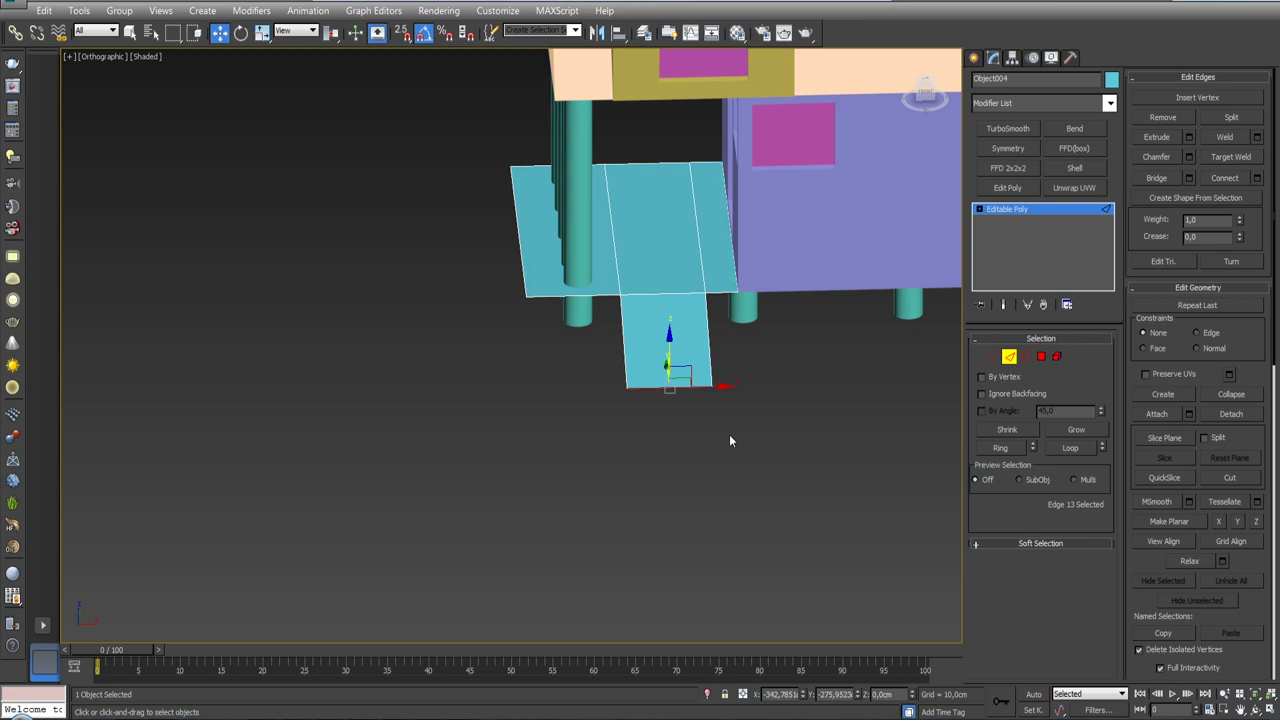
{"action": "middle_click_drag", "start_coordinate": [731, 437], "coordinate": [820, 430], "text": "alt"}
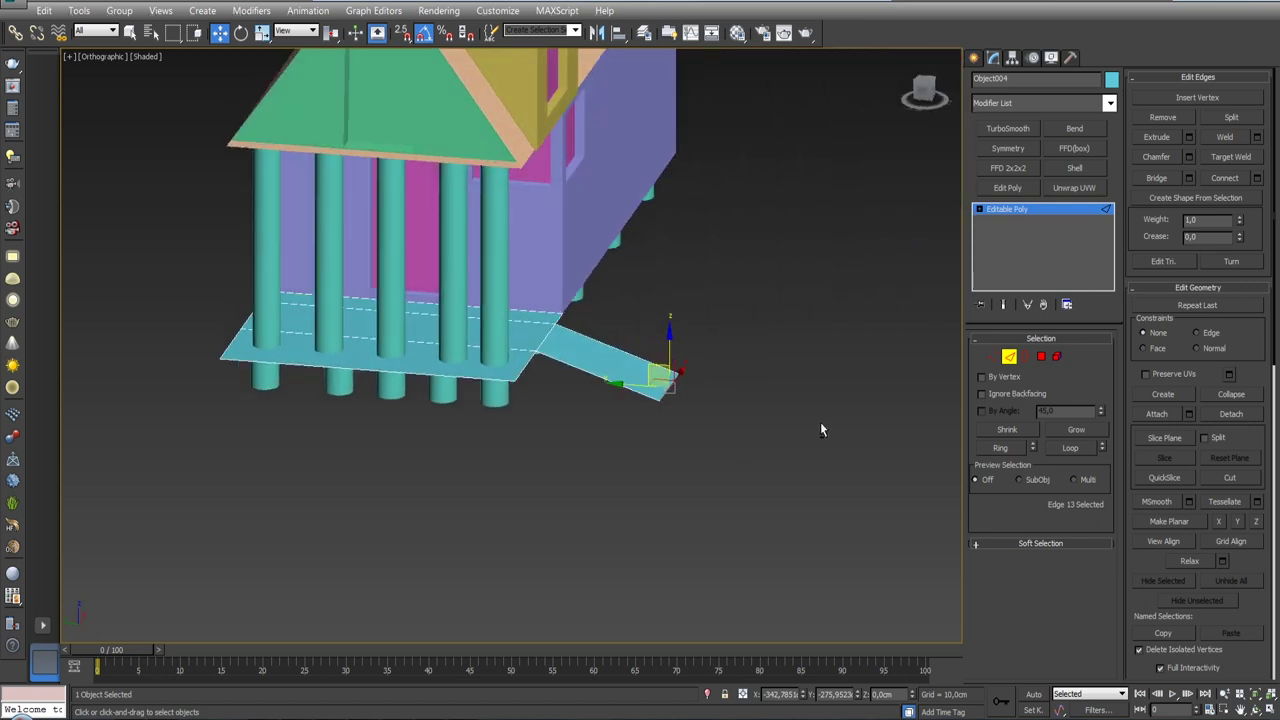
{"action": "key", "text": "f"}
{"action": "key", "text": "z"}
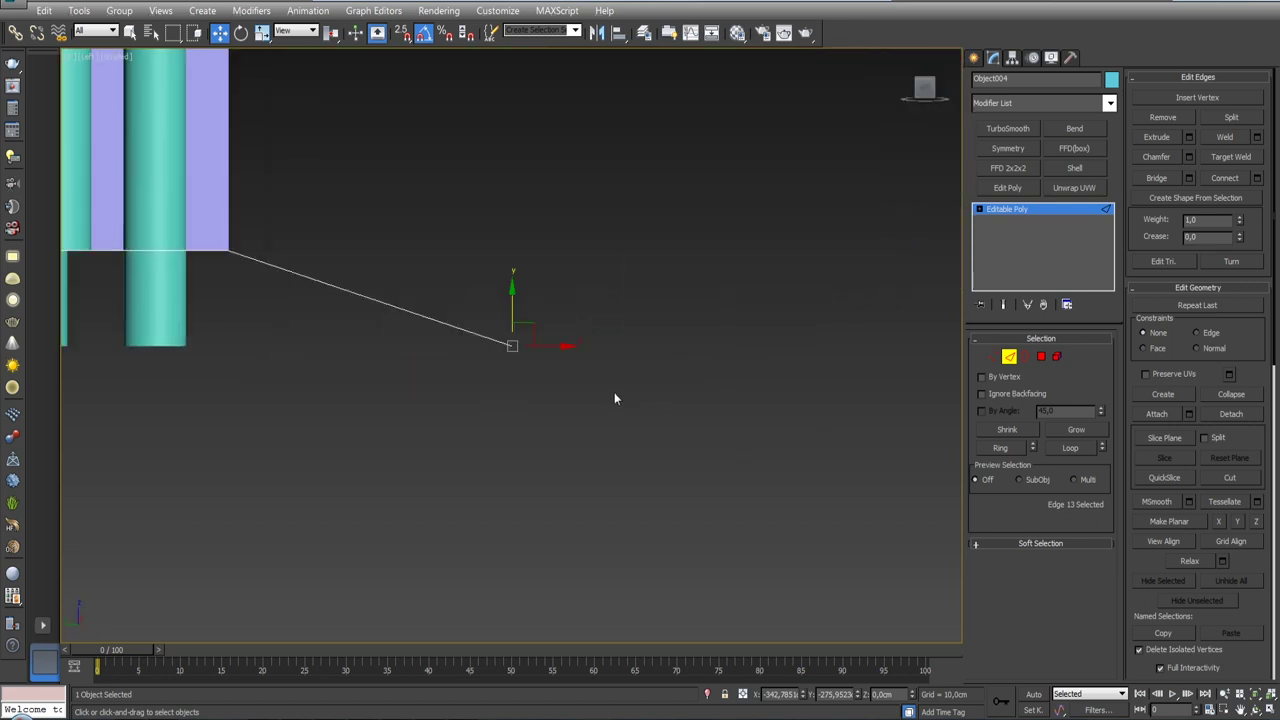
{"action": "middle_click_drag", "start_coordinate": [384, 305], "coordinate": [420, 340]}
{"action": "left_click_drag", "start_coordinate": [420, 340], "coordinate": [429, 446]}
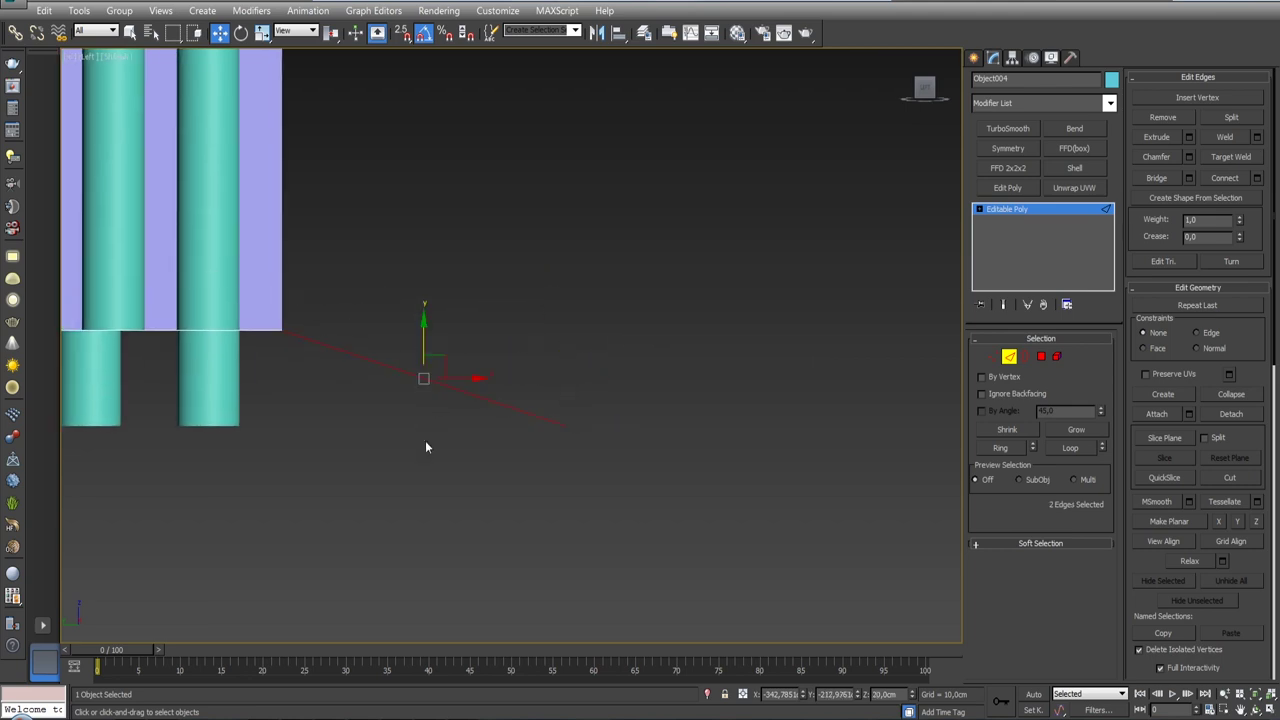
- Connect the two long ramp edges with 4 segments at Slide 0, undoing a trial move
{"action": "left_click", "coordinate": [1257, 177]}
{"action": "middle_click_drag", "start_coordinate": [760, 290], "coordinate": [585, 387], "text": "alt"}
{"action": "right_click", "coordinate": [183, 304]}
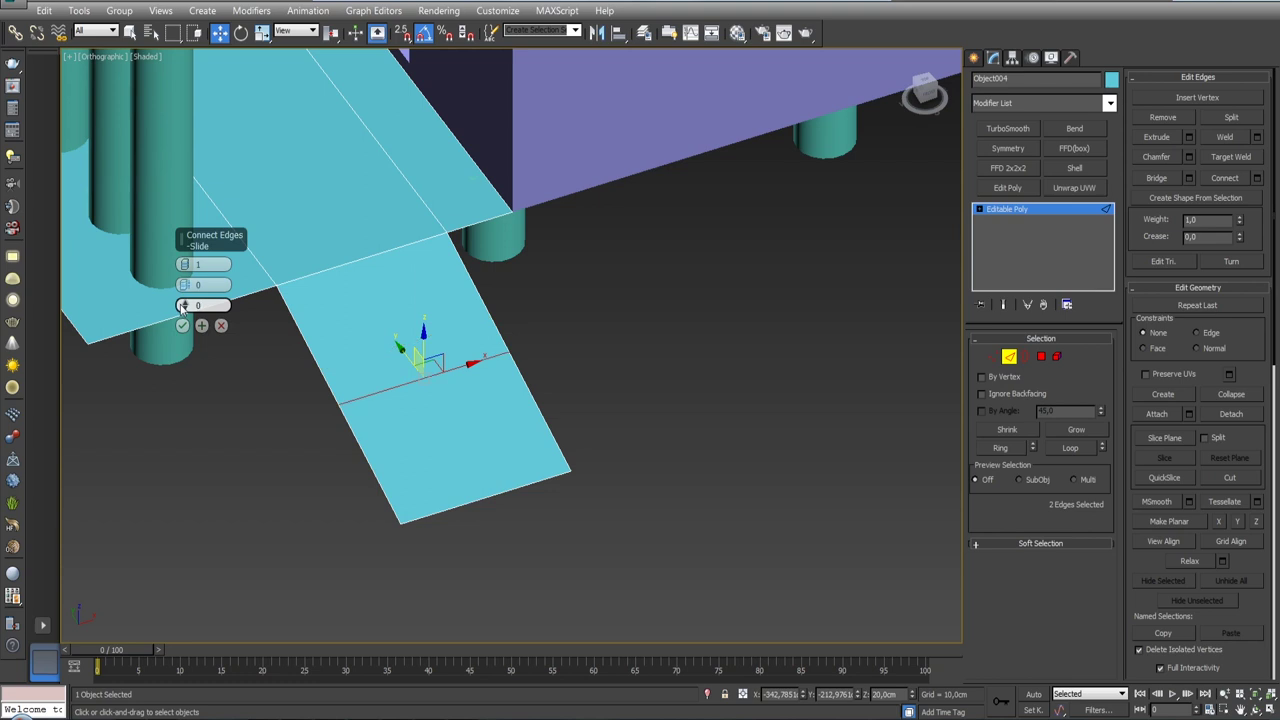
{"action": "left_click_drag", "start_coordinate": [183, 266], "coordinate": [184, 263]}
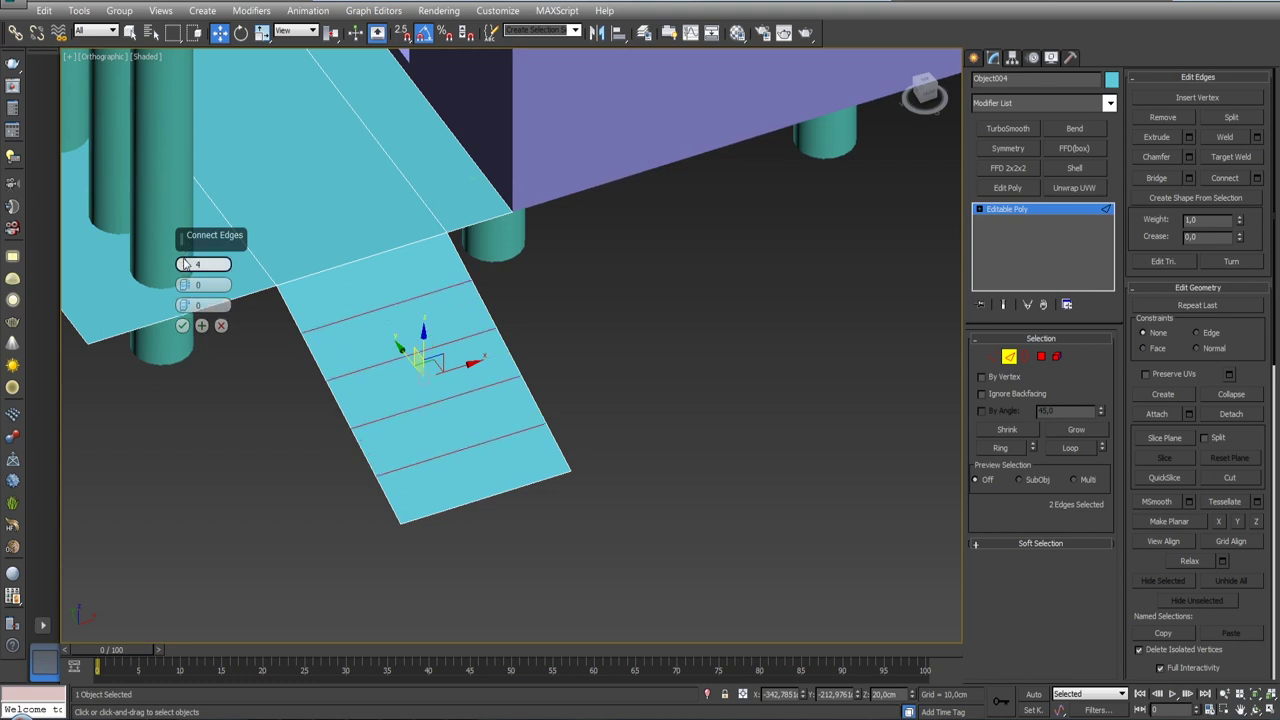
{"action": "left_click", "coordinate": [182, 326]}
{"action": "mouse_move", "coordinate": [180, 325]}
{"action": "middle_mouse_down", "text": "alt"}
{"action": "mouse_move", "coordinate": [294, 380]}
{"action": "mouse_move", "coordinate": [342, 367]}
{"action": "mouse_move", "coordinate": [370, 335]}
{"action": "middle_mouse_up", "text": "alt"}
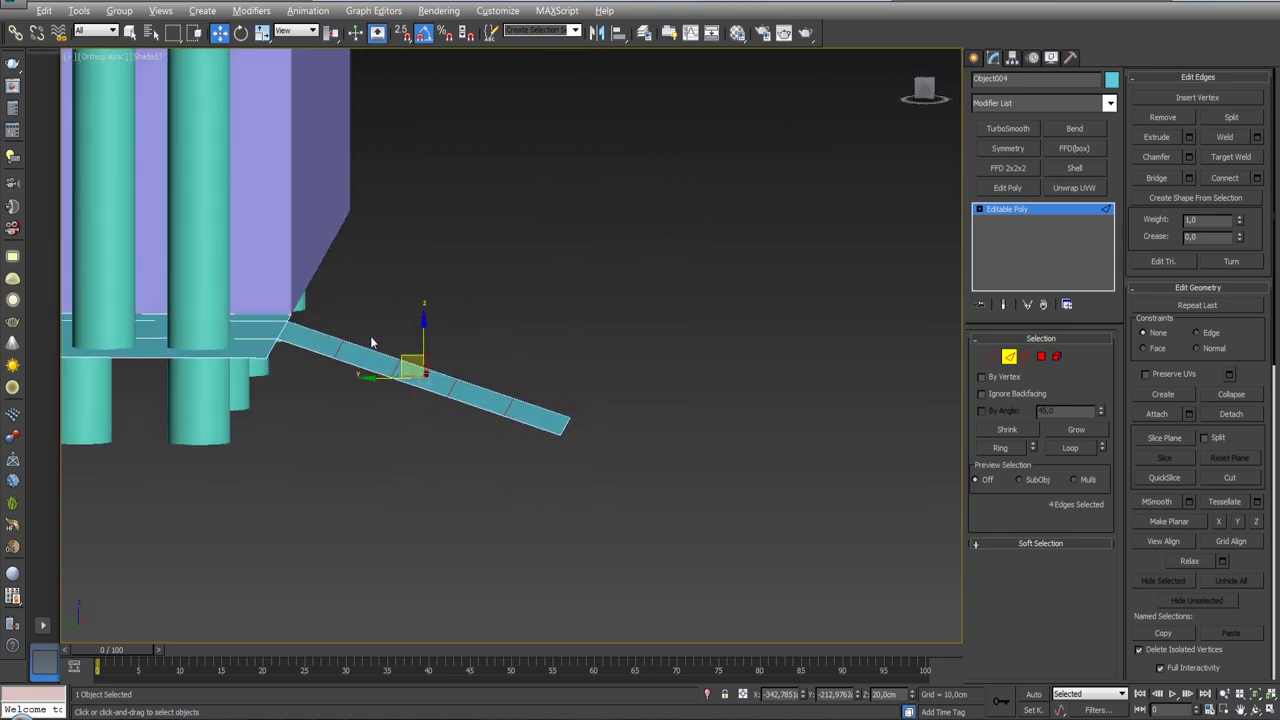
{"action": "left_click_drag", "start_coordinate": [424, 326], "coordinate": [421, 339]}
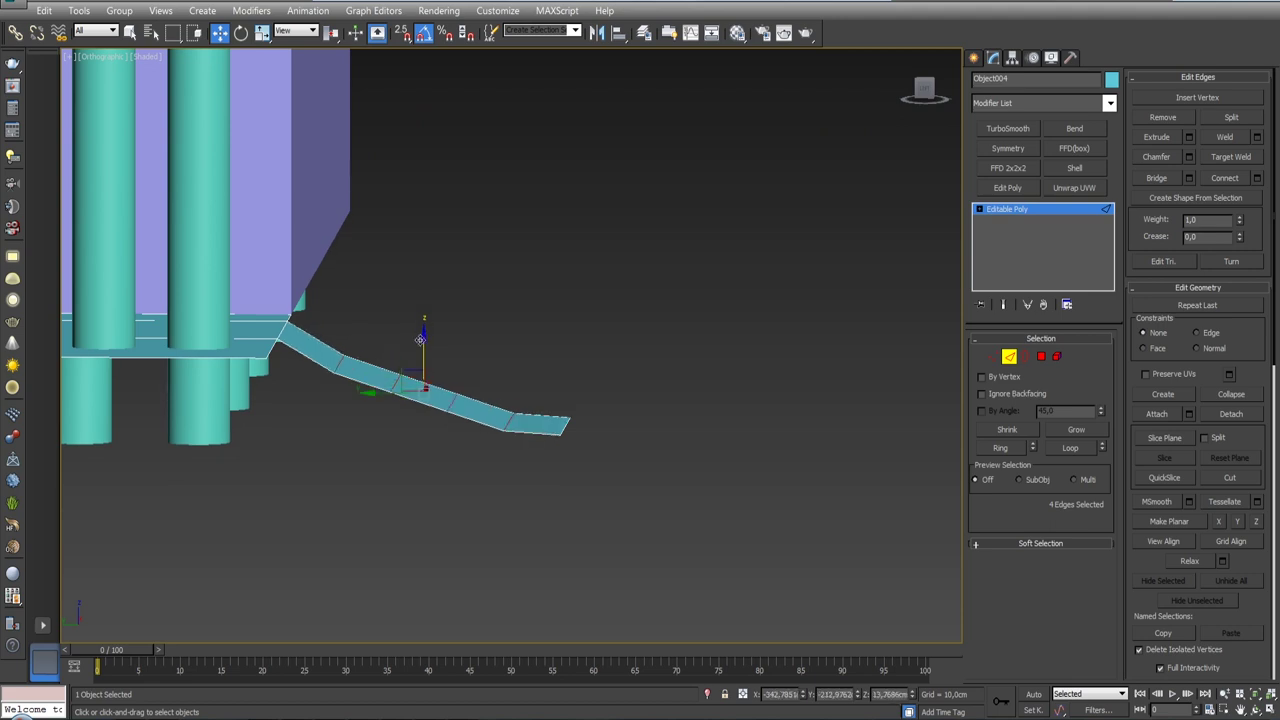
{"action": "key", "text": "ctrl+z"}
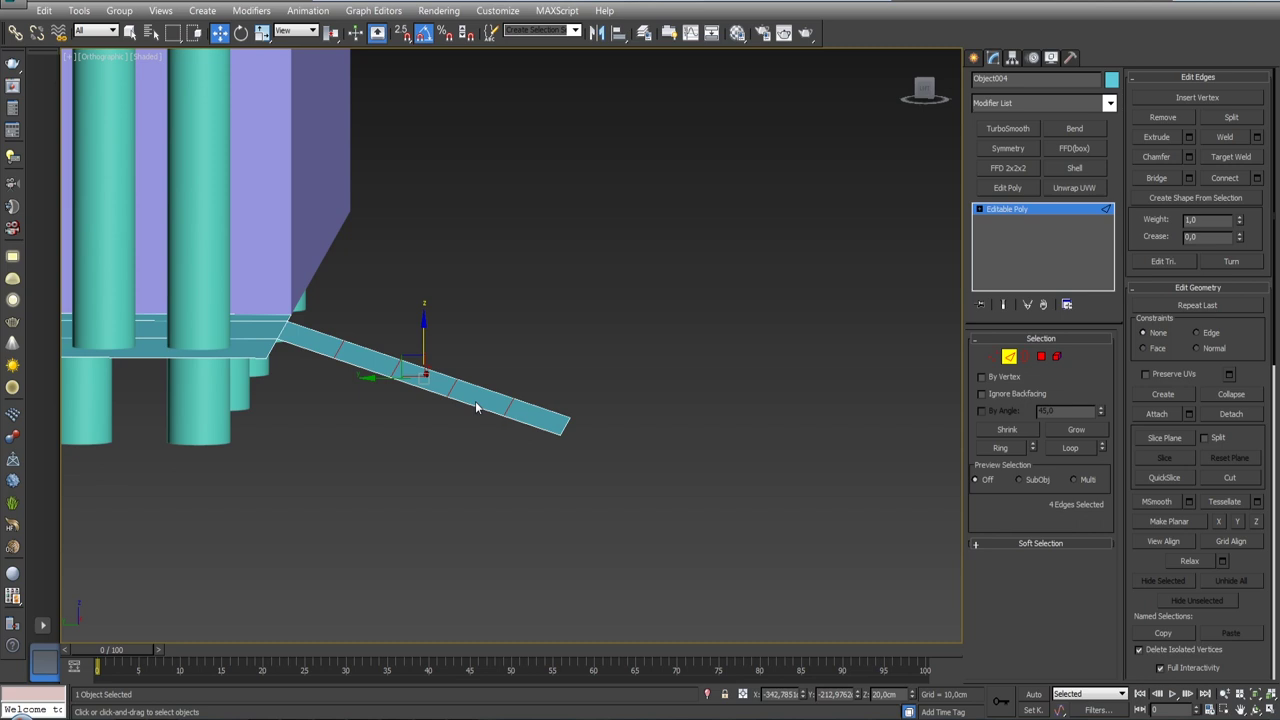
- Chamfer the new ramp cross edges by 0.2 cm
{"action": "left_click", "coordinate": [1188, 157]}
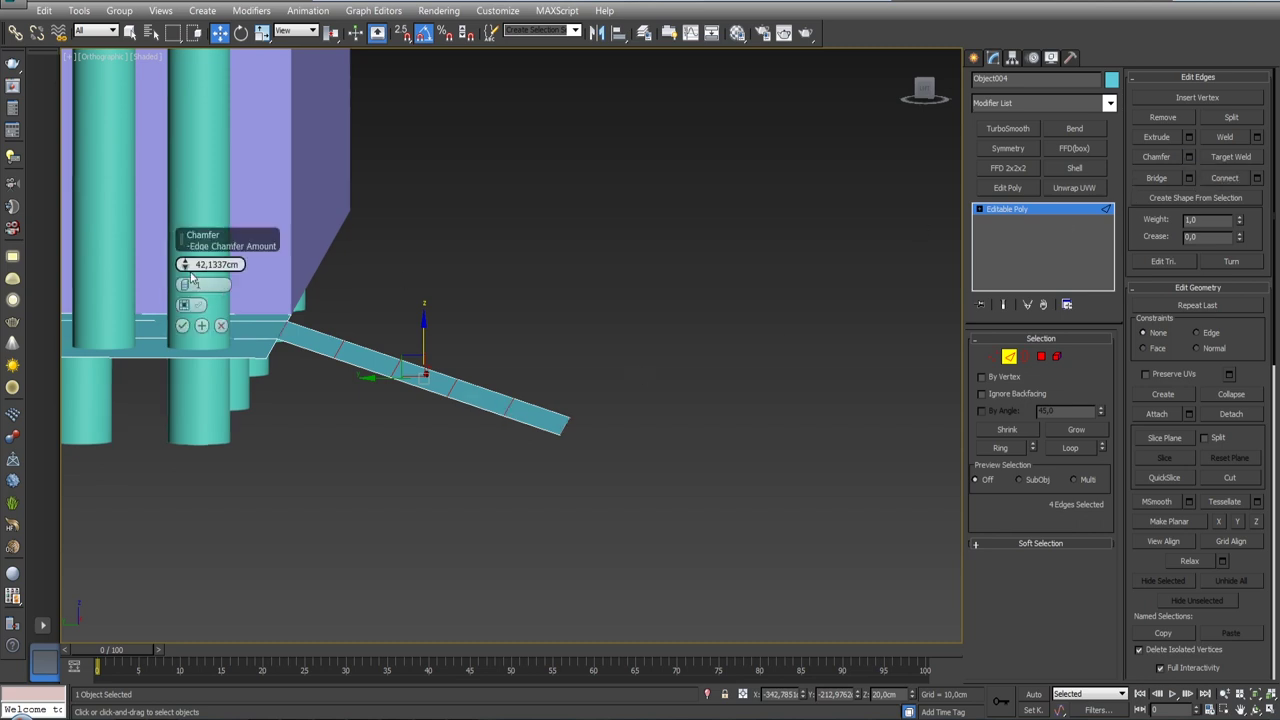
{"action": "left_click_drag", "start_coordinate": [184, 264], "coordinate": [184, 270]}
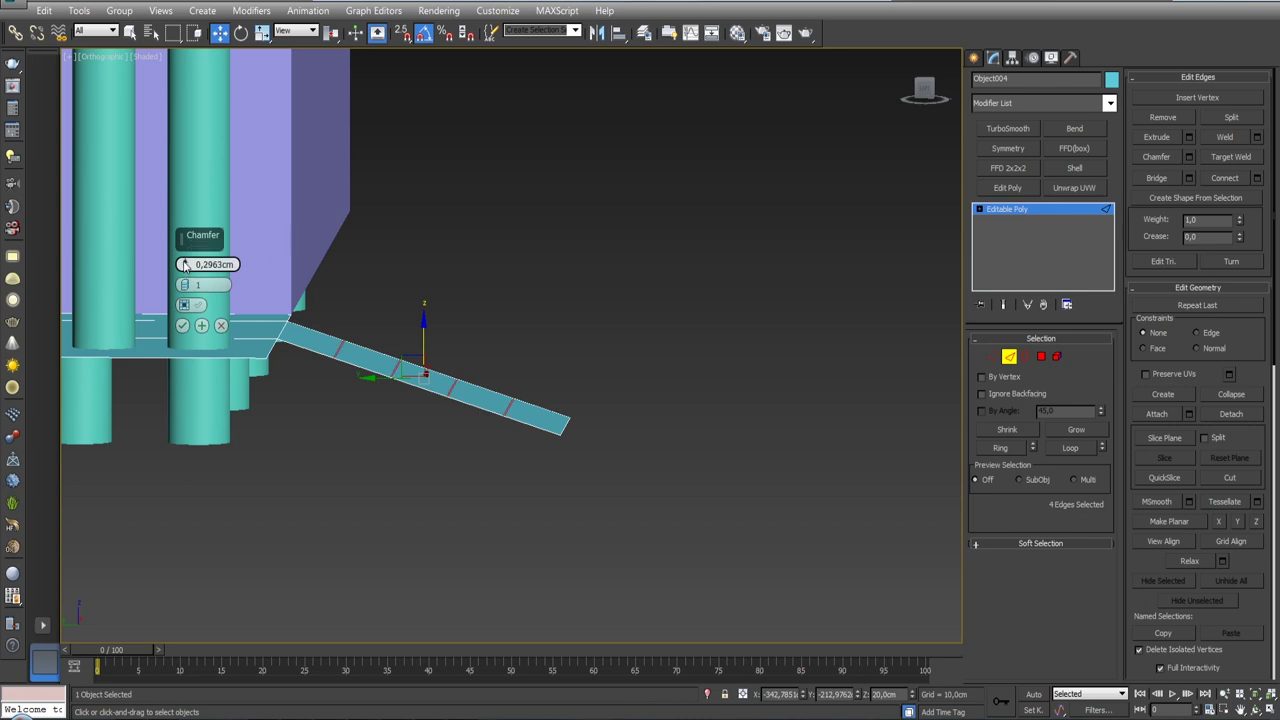
{"action": "right_click", "coordinate": [184, 264]}
{"action": "left_click", "coordinate": [184, 262]}
{"action": "left_click", "coordinate": [211, 264]}
{"action": "key", "text": "BackSpace"}
{"action": "key", "text": "BackSpace"}
{"action": "type", "text": "2"}
{"action": "left_click", "coordinate": [186, 329]}
- Deselect chamfered edges so only four ramp edges remain selected
{"action": "scroll", "coordinate": [346, 388], "scroll_direction": "up", "scroll_amount": 3}
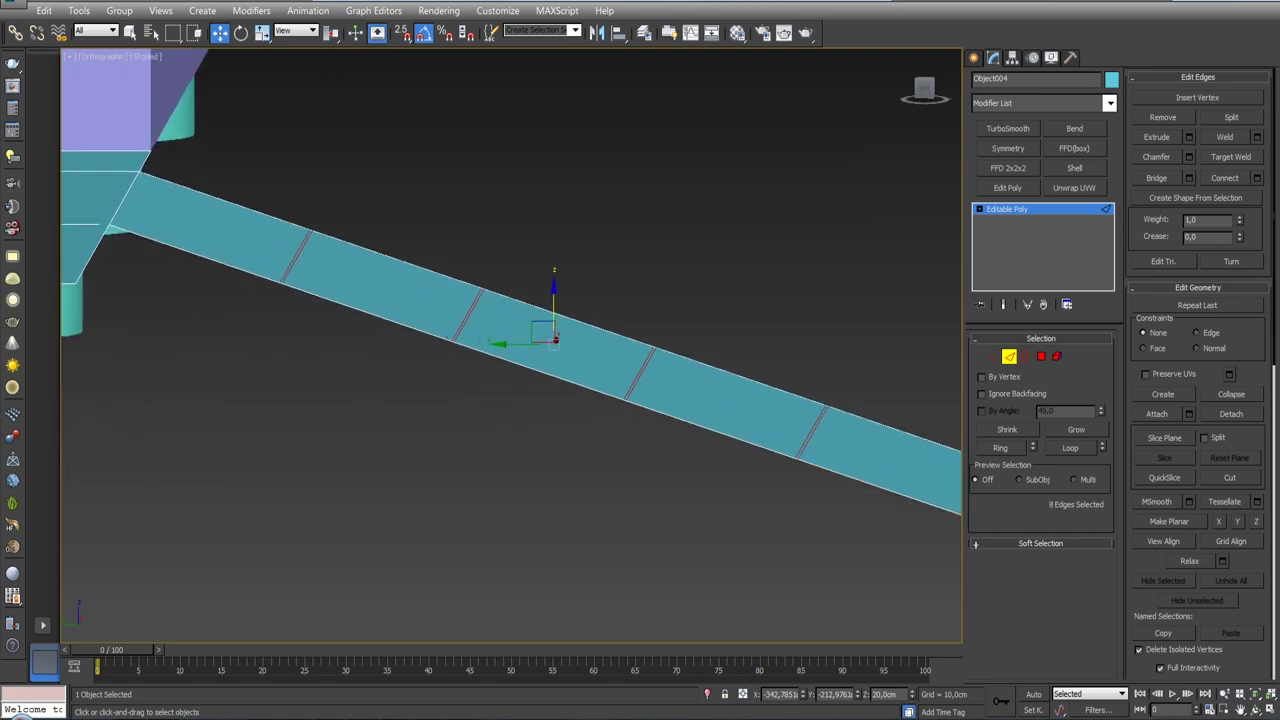
{"action": "scroll", "coordinate": [348, 378], "scroll_direction": "up", "scroll_amount": 1}
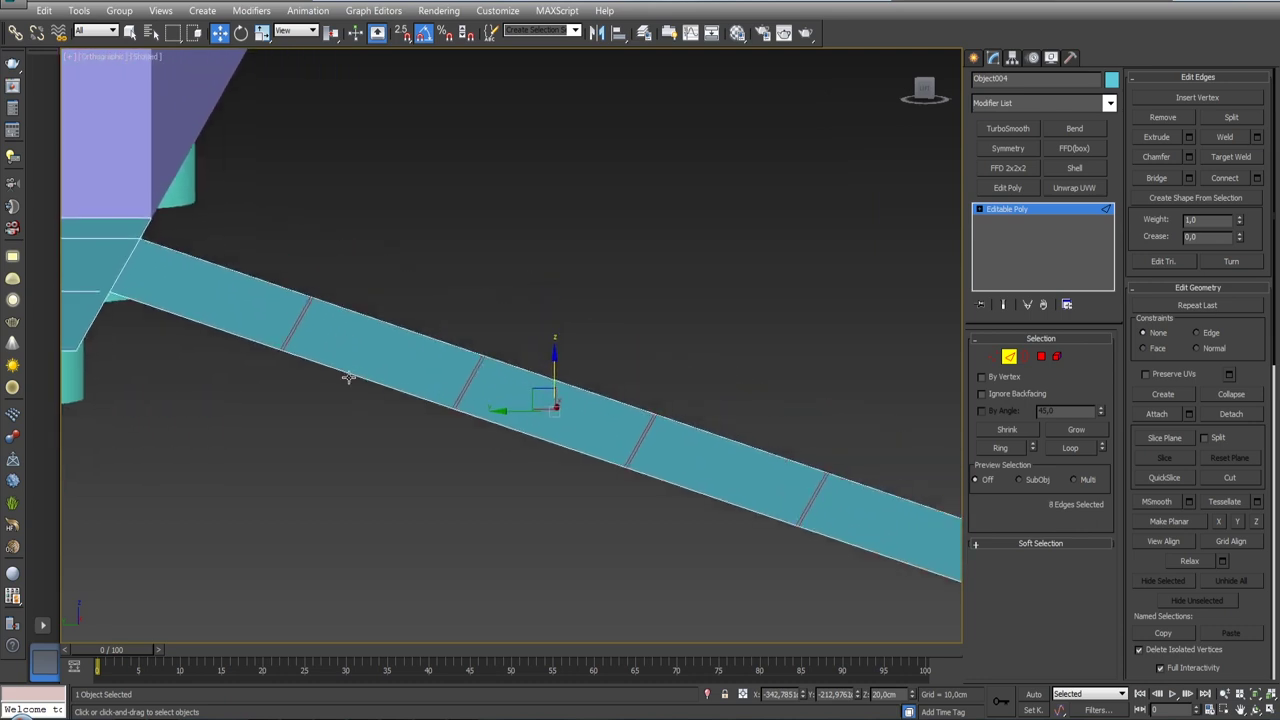
{"action": "scroll", "coordinate": [298, 315], "scroll_direction": "up", "scroll_amount": 2}
{"action": "left_click", "coordinate": [306, 312], "text": "alt"}
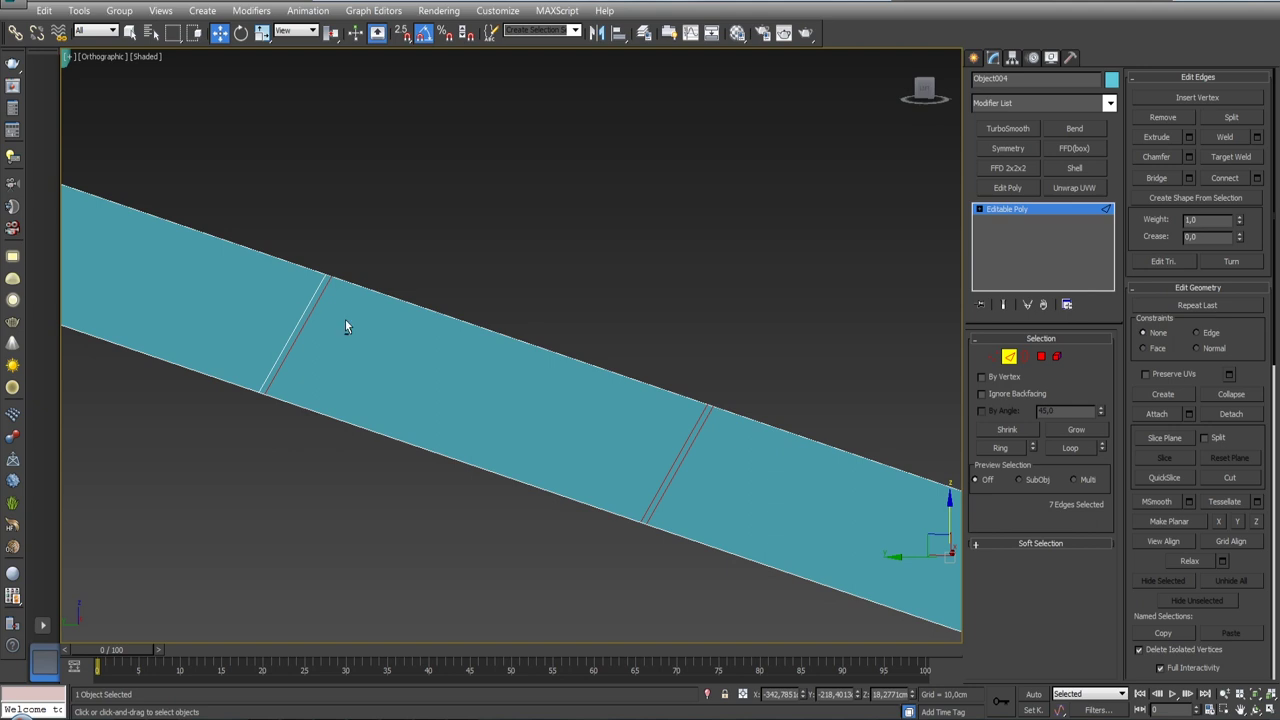
{"action": "left_click", "coordinate": [684, 447], "text": "alt"}
{"action": "scroll", "coordinate": [600, 430], "scroll_direction": "down", "scroll_amount": 2}
{"action": "scroll", "coordinate": [663, 420], "scroll_direction": "up", "scroll_amount": 1}
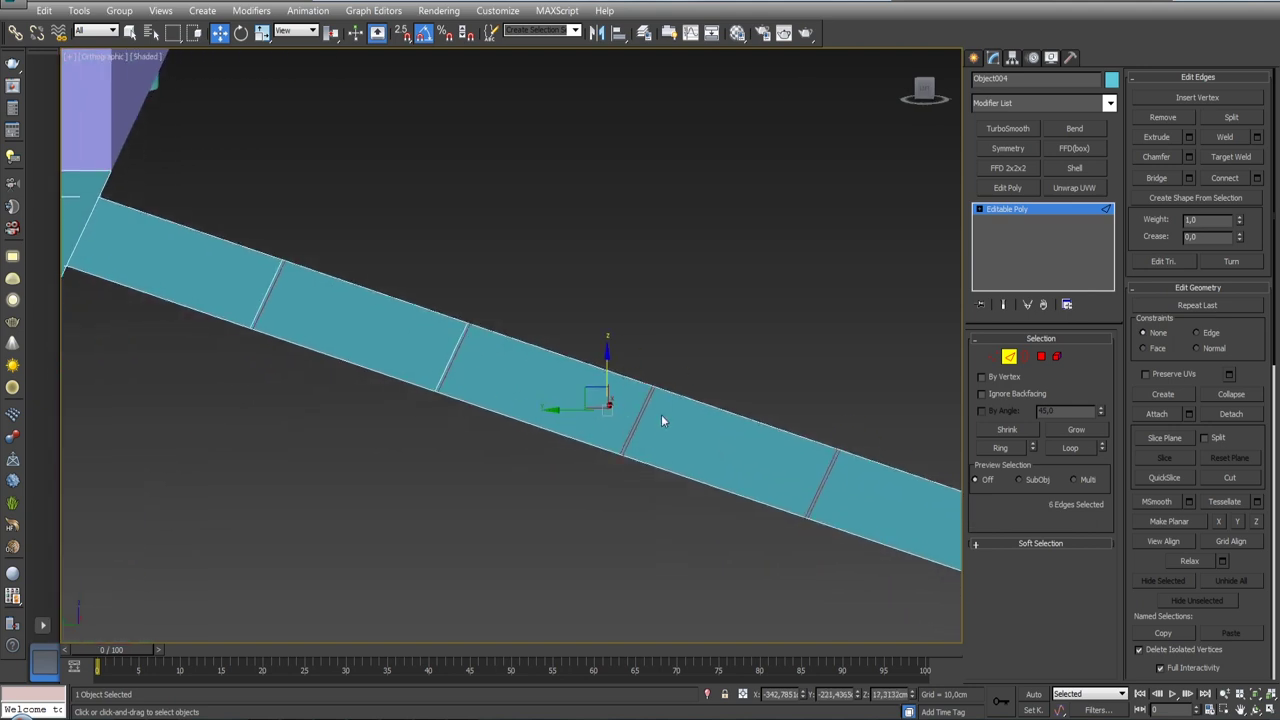
{"action": "scroll", "coordinate": [662, 419], "scroll_direction": "up", "scroll_amount": 1}
{"action": "left_click", "coordinate": [628, 410], "text": "alt"}
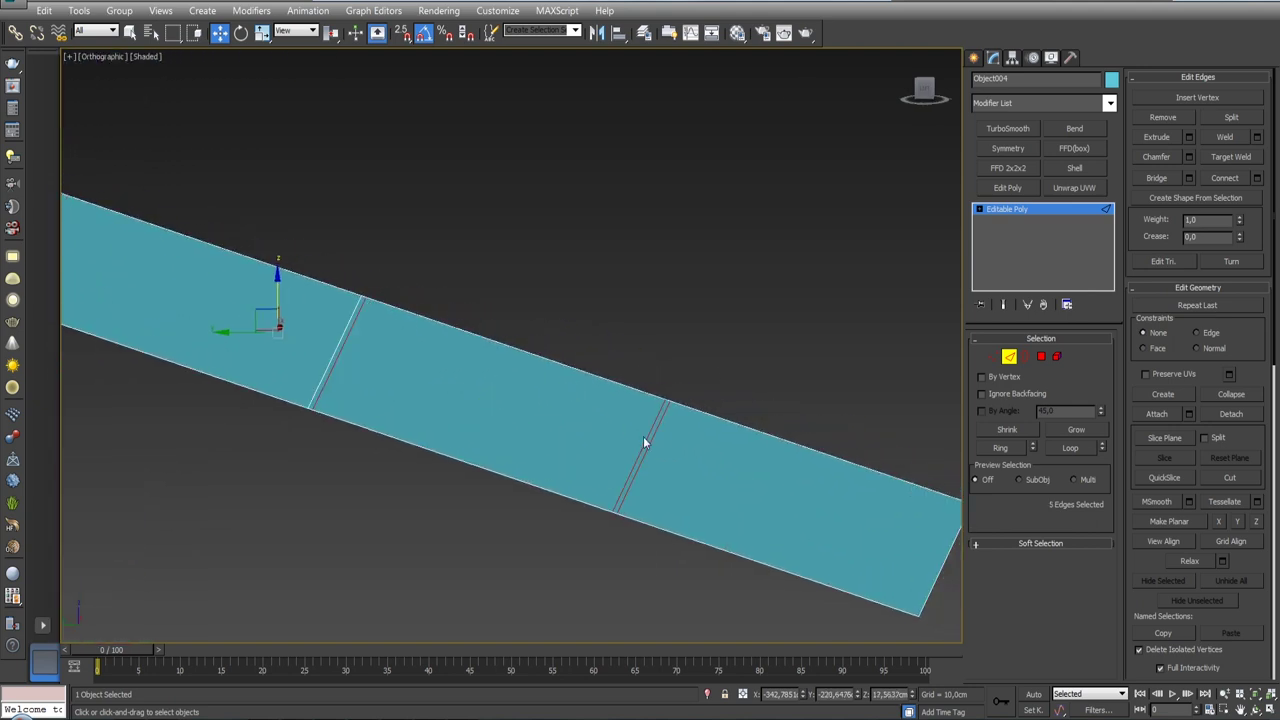
{"action": "left_click", "coordinate": [647, 441], "text": "alt"}
{"action": "scroll", "coordinate": [647, 441], "scroll_direction": "down", "scroll_amount": 3}
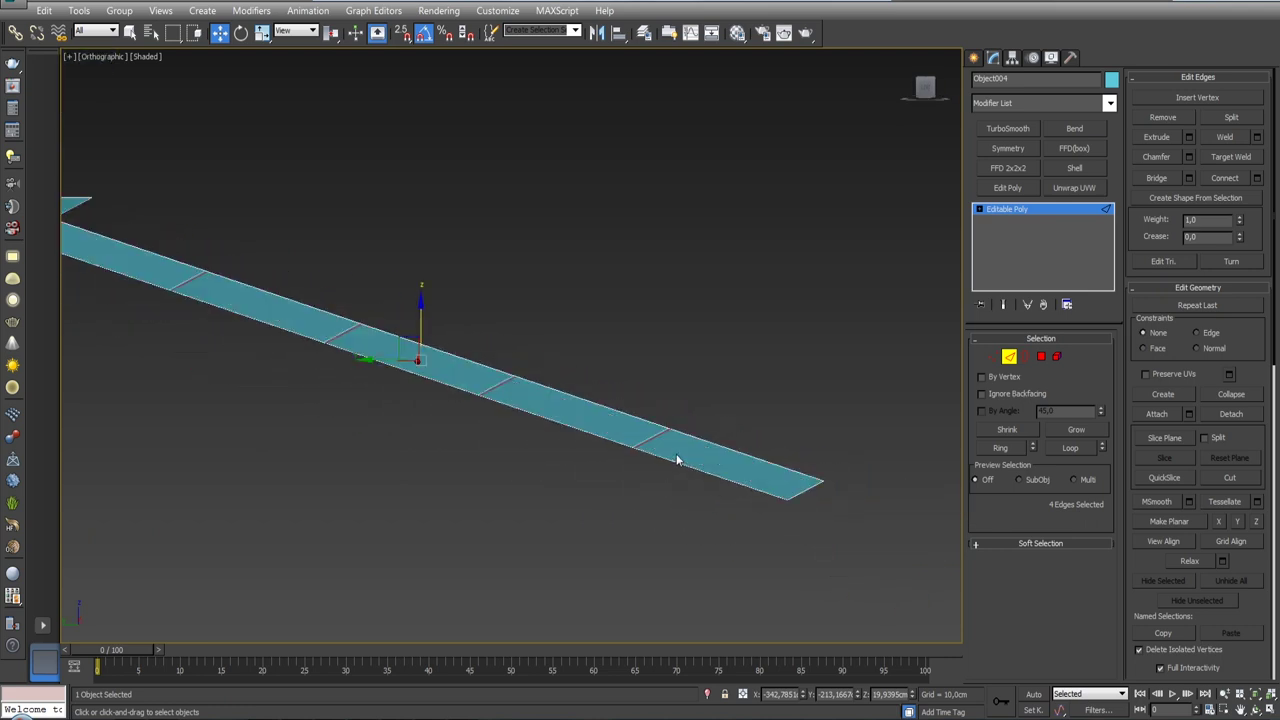
- Move the four edges down in Left view to form a stepped staircase profile
{"action": "middle_click_drag", "start_coordinate": [676, 460], "coordinate": [669, 471], "text": "alt"}
{"action": "left_click_drag", "start_coordinate": [420, 311], "coordinate": [414, 340]}
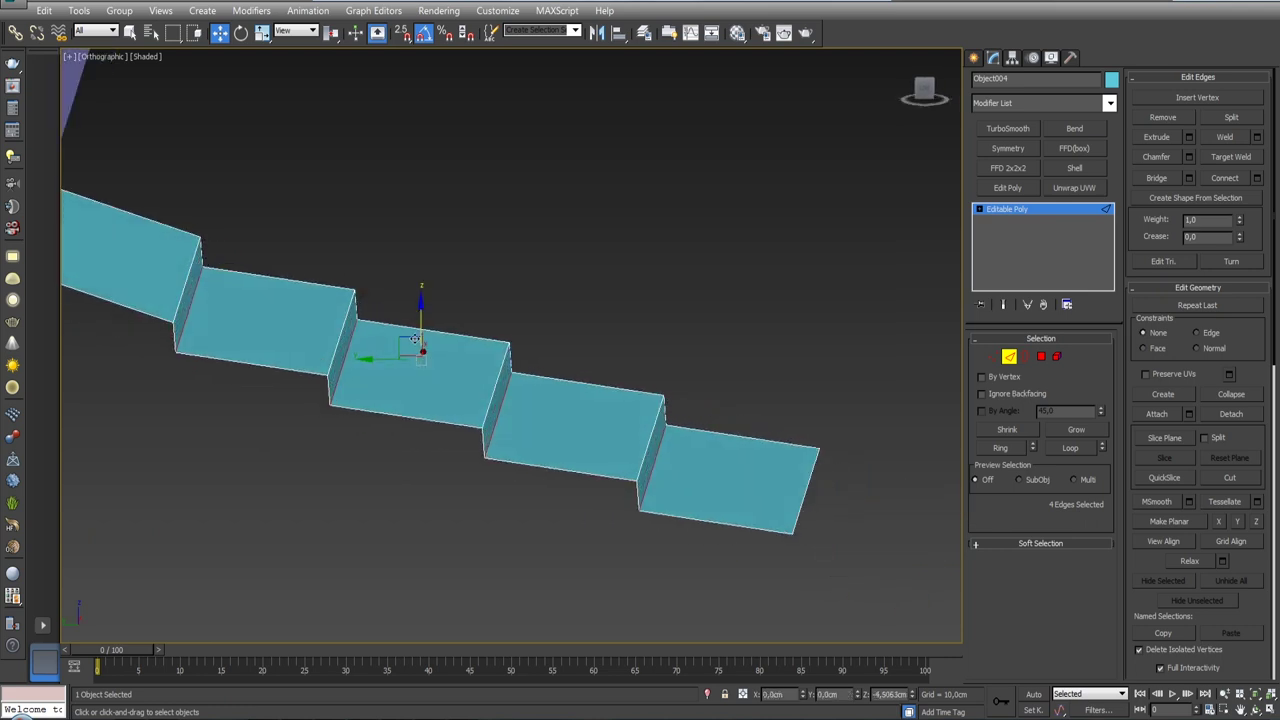
{"action": "key", "text": "l"}
{"action": "key", "text": "z"}
{"action": "scroll", "coordinate": [560, 330], "scroll_direction": "down", "scroll_amount": 2}
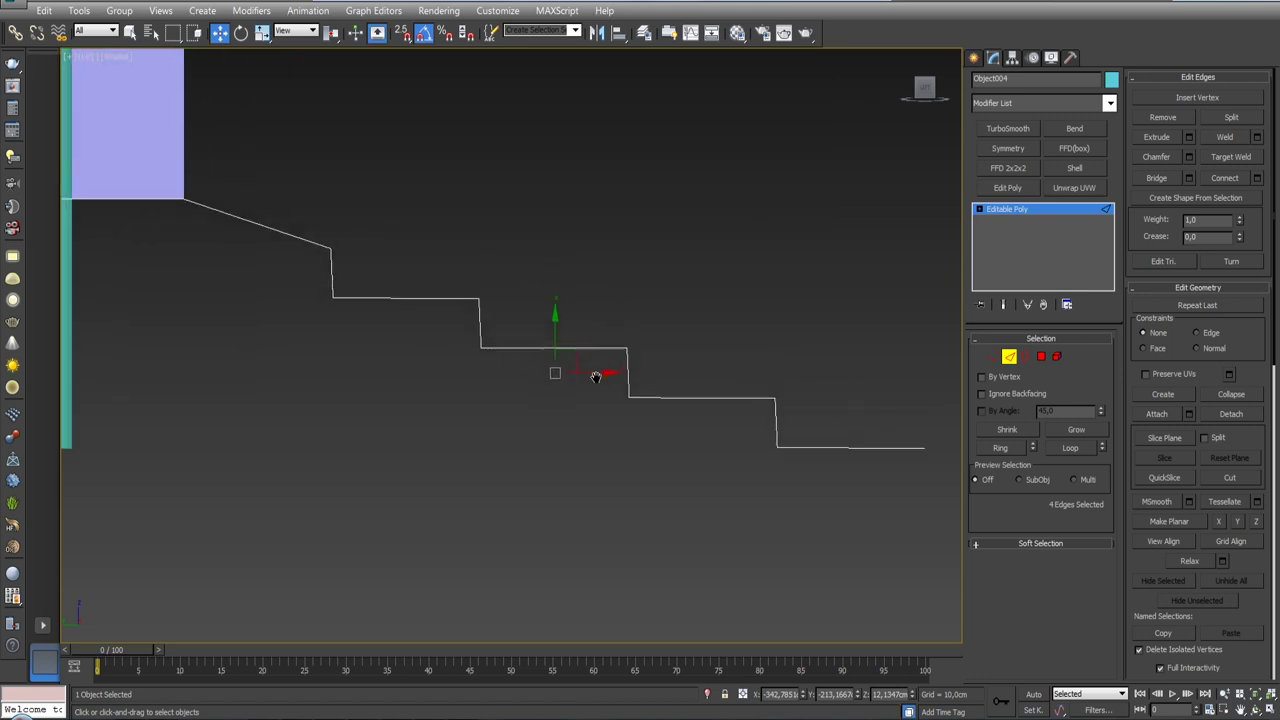
{"action": "left_click_drag", "start_coordinate": [555, 324], "coordinate": [553, 327]}
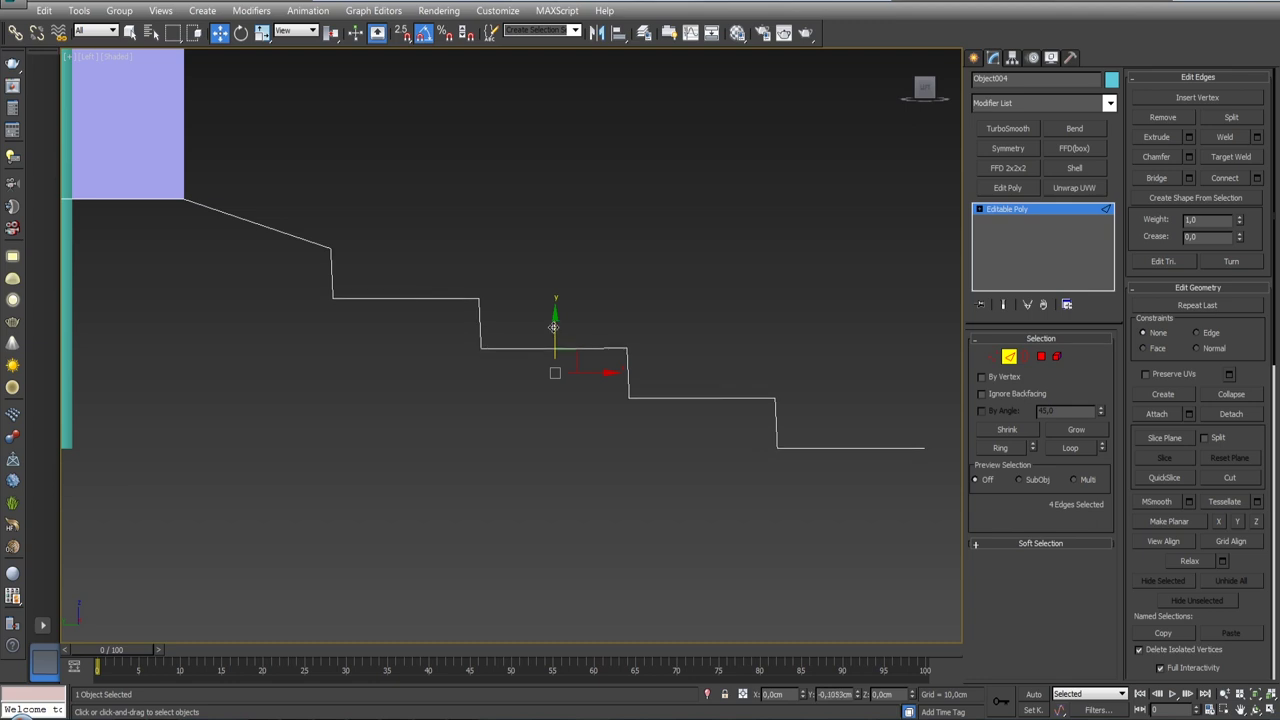
{"action": "mouse_move", "coordinate": [553, 327]}
{"action": "middle_mouse_down", "text": "alt"}
{"action": "mouse_move", "coordinate": [480, 410]}
{"action": "mouse_move", "coordinate": [1008, 399]}
{"action": "middle_mouse_up", "text": "alt"}
- Select the edge loops along both stair sides of Object004, excluding the porch platform edges
{"action": "left_click", "coordinate": [1009, 356]}
{"action": "left_click", "coordinate": [843, 346]}
{"action": "mouse_move", "coordinate": [843, 346]}
{"action": "middle_mouse_down", "text": "alt"}
{"action": "mouse_move", "coordinate": [760, 330]}
{"action": "mouse_move", "coordinate": [805, 369]}
{"action": "middle_mouse_up", "text": "alt"}
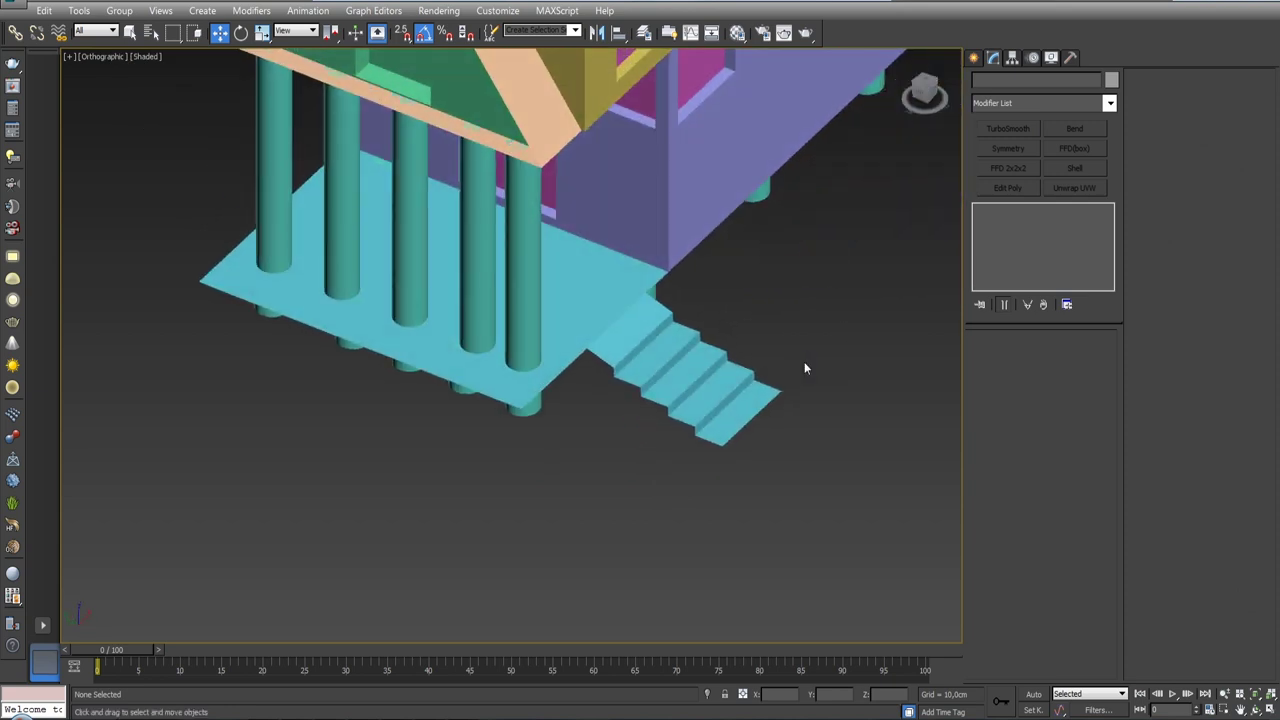
{"action": "mouse_move", "coordinate": [690, 365]}
{"action": "middle_mouse_down", "text": "alt"}
{"action": "mouse_move", "coordinate": [707, 341]}
{"action": "mouse_move", "coordinate": [740, 348]}
{"action": "middle_mouse_up", "text": "alt"}
{"action": "left_click", "coordinate": [705, 360]}
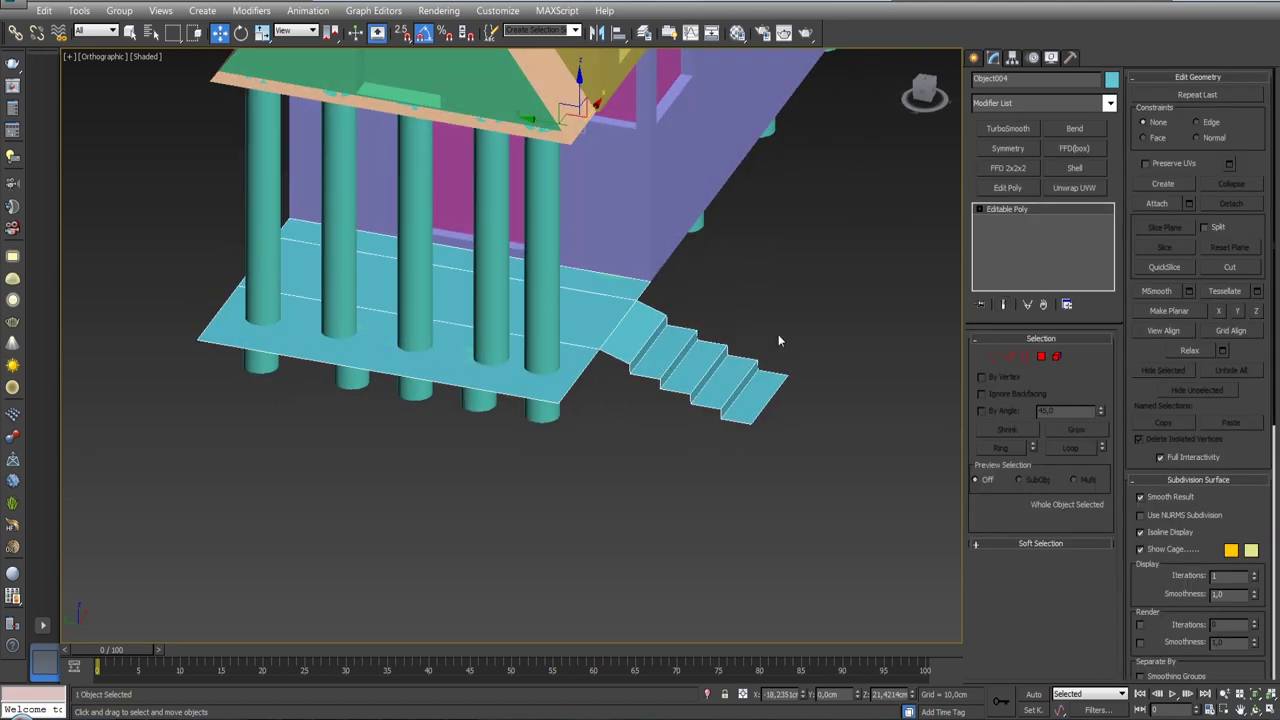
{"action": "left_click", "coordinate": [1009, 356]}
{"action": "double_click", "coordinate": [616, 358]}
{"action": "middle_click_drag", "start_coordinate": [616, 358], "coordinate": [880, 418], "text": "alt"}
{"action": "left_click", "coordinate": [745, 388], "text": "ctrl"}
{"action": "double_click", "coordinate": [745, 388], "text": "ctrl"}
{"action": "left_click_drag", "start_coordinate": [455, 235], "coordinate": [630, 343], "text": "alt"}
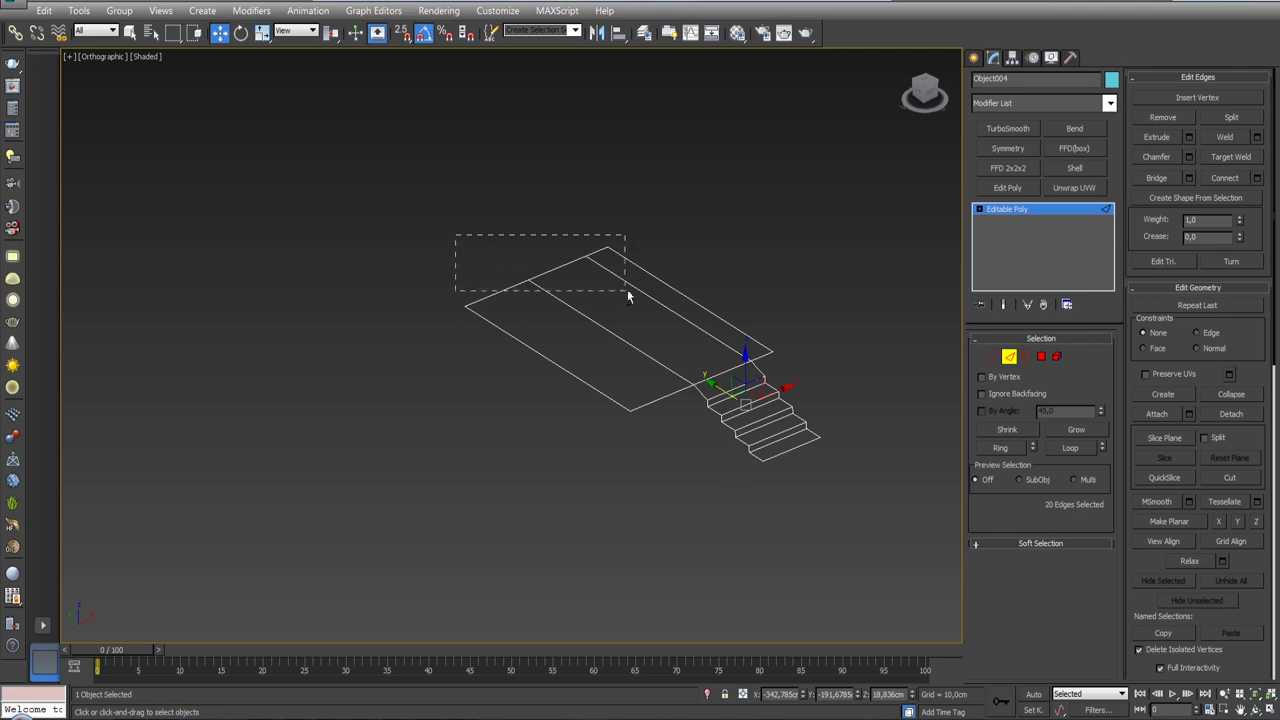
- Shift-drag the stair side edges downward to extrude side walls
{"action": "middle_click_drag", "start_coordinate": [711, 444], "coordinate": [787, 383], "text": "alt"}
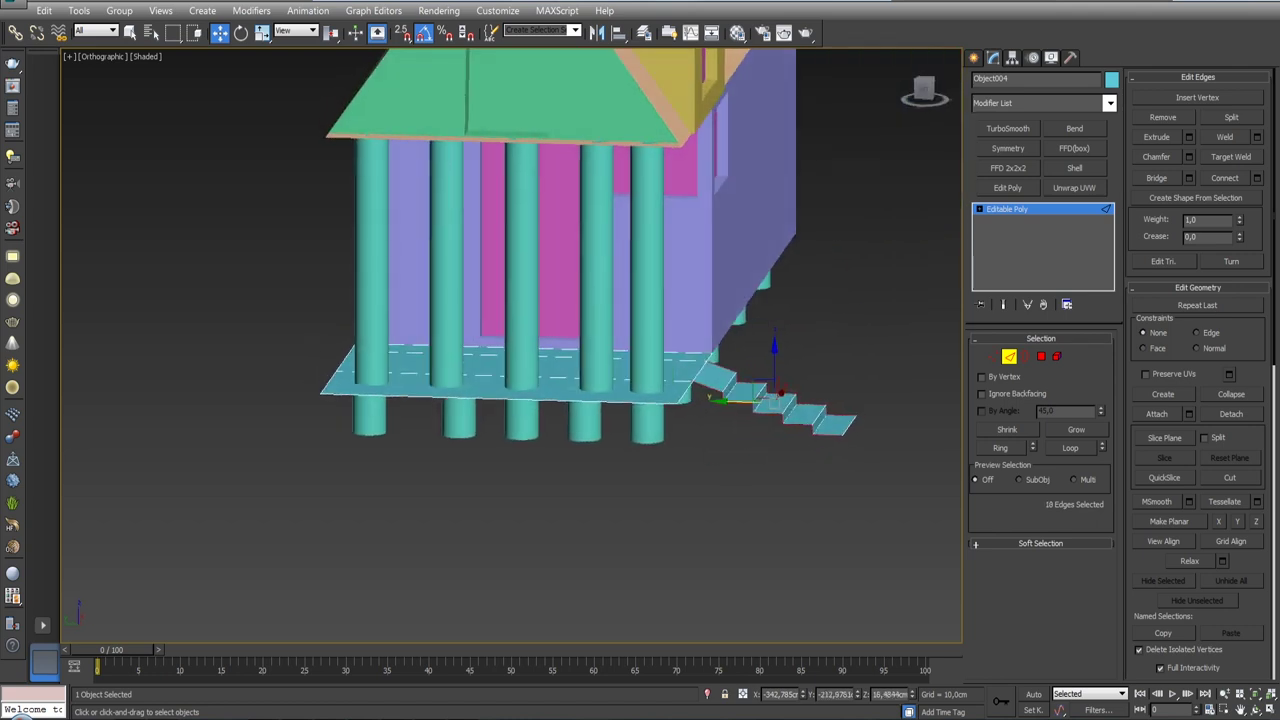
{"action": "middle_click_drag", "start_coordinate": [853, 426], "coordinate": [877, 425], "text": "alt"}
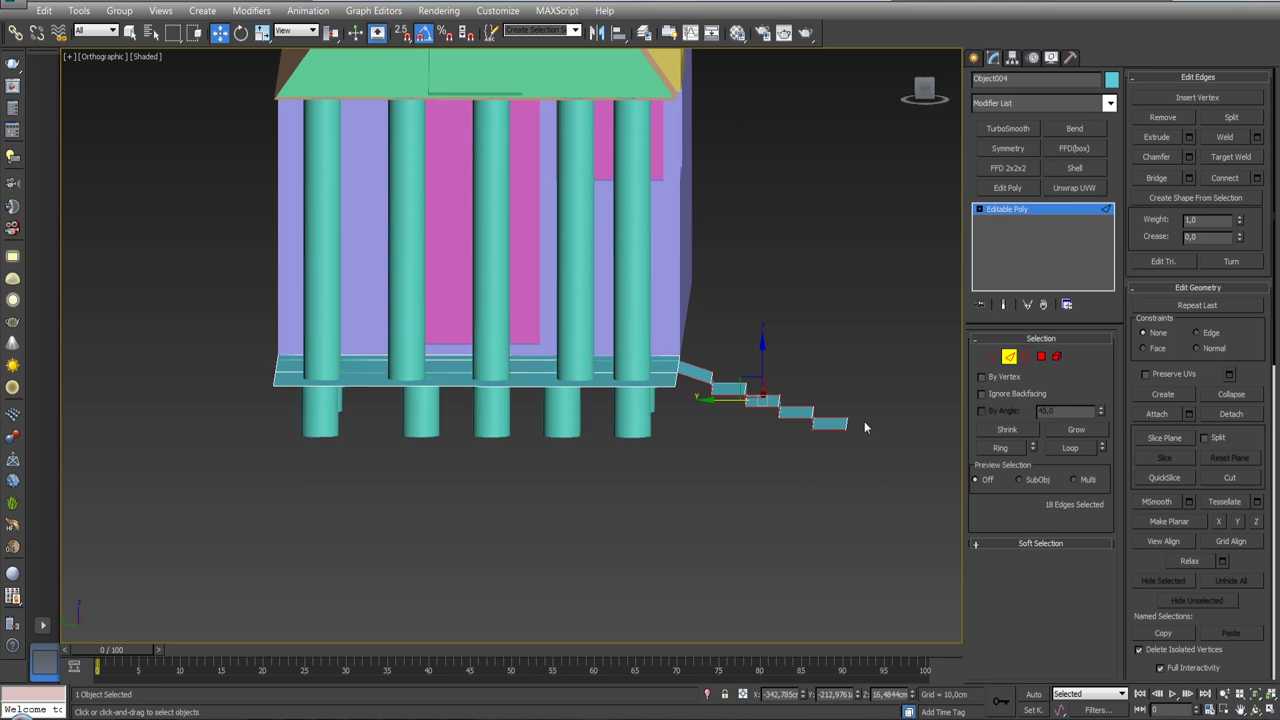
{"action": "left_click_drag", "start_coordinate": [762, 365], "coordinate": [762, 403], "text": "shift"}
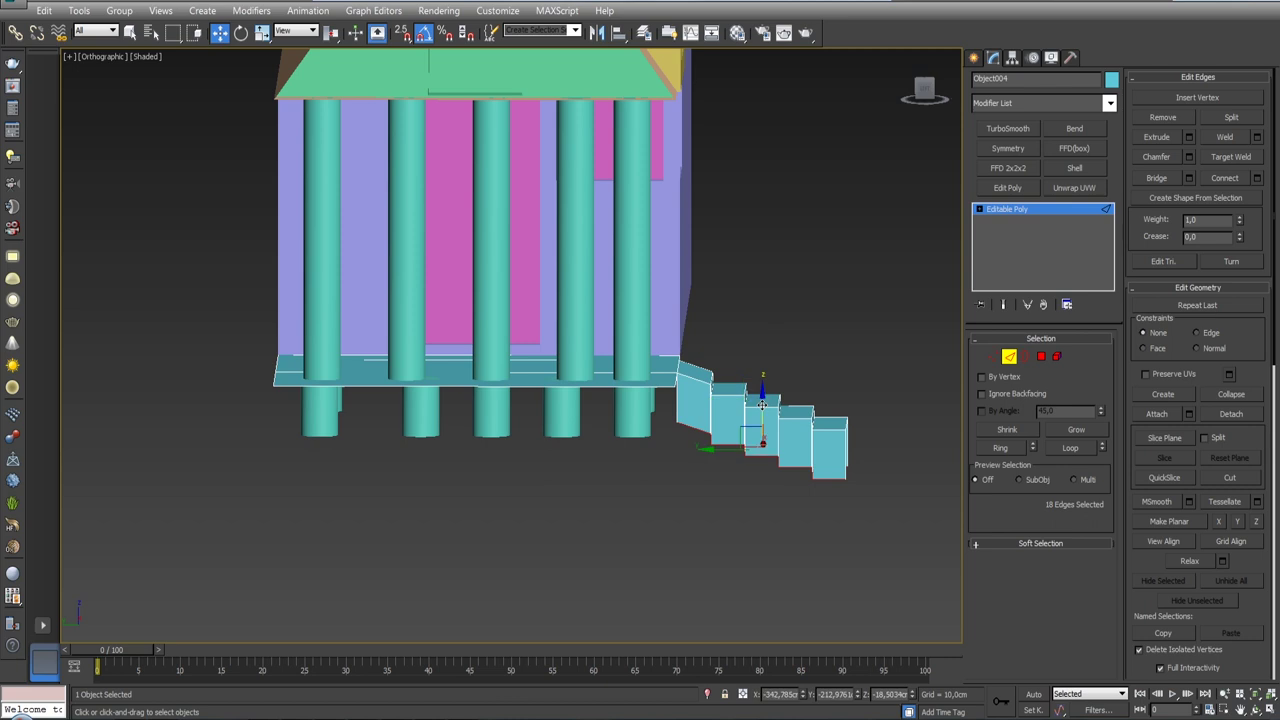
{"action": "middle_click_drag", "start_coordinate": [762, 403], "coordinate": [780, 450], "text": "alt"}
{"action": "scroll", "coordinate": [780, 450], "scroll_direction": "up", "scroll_amount": 3}
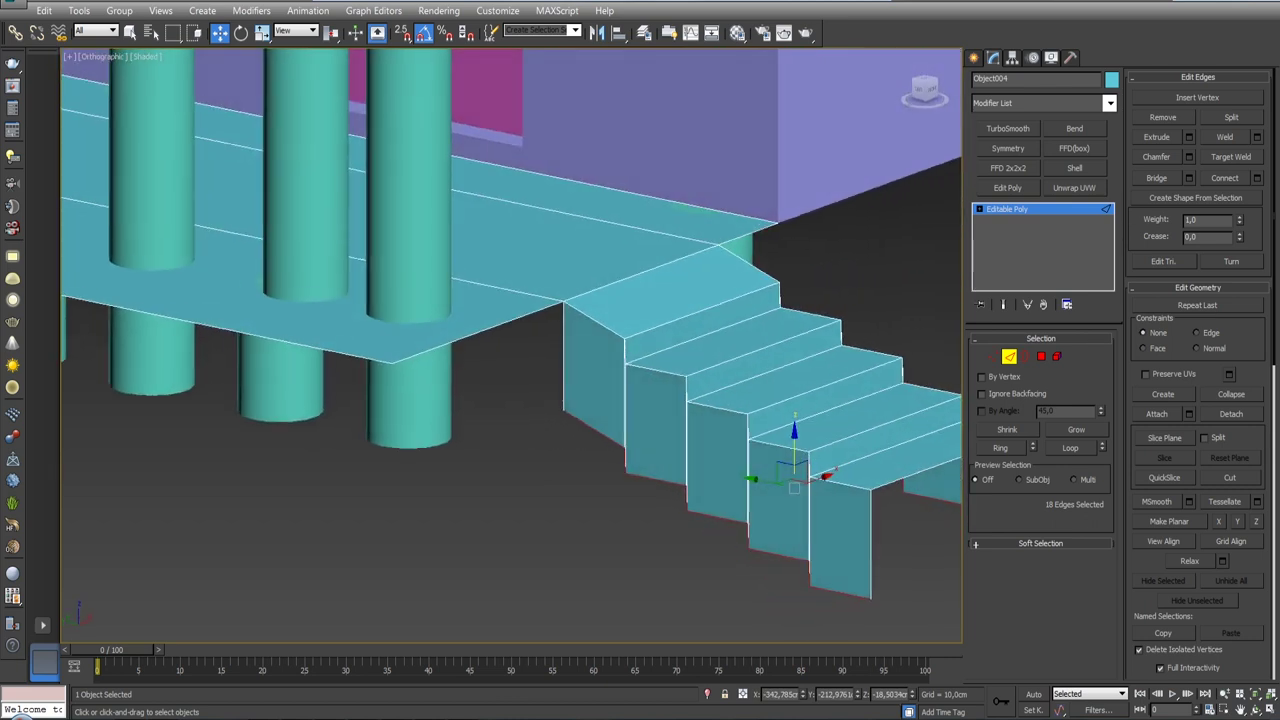
{"action": "scroll", "coordinate": [795, 470], "scroll_direction": "up", "scroll_amount": 3}
{"action": "middle_click_drag", "start_coordinate": [816, 346], "coordinate": [681, 279]}
- Flatten the wall bottom edges with Make Planar in Left view and set them to Z 0
{"action": "key", "text": "f"}
{"action": "key", "text": "l"}
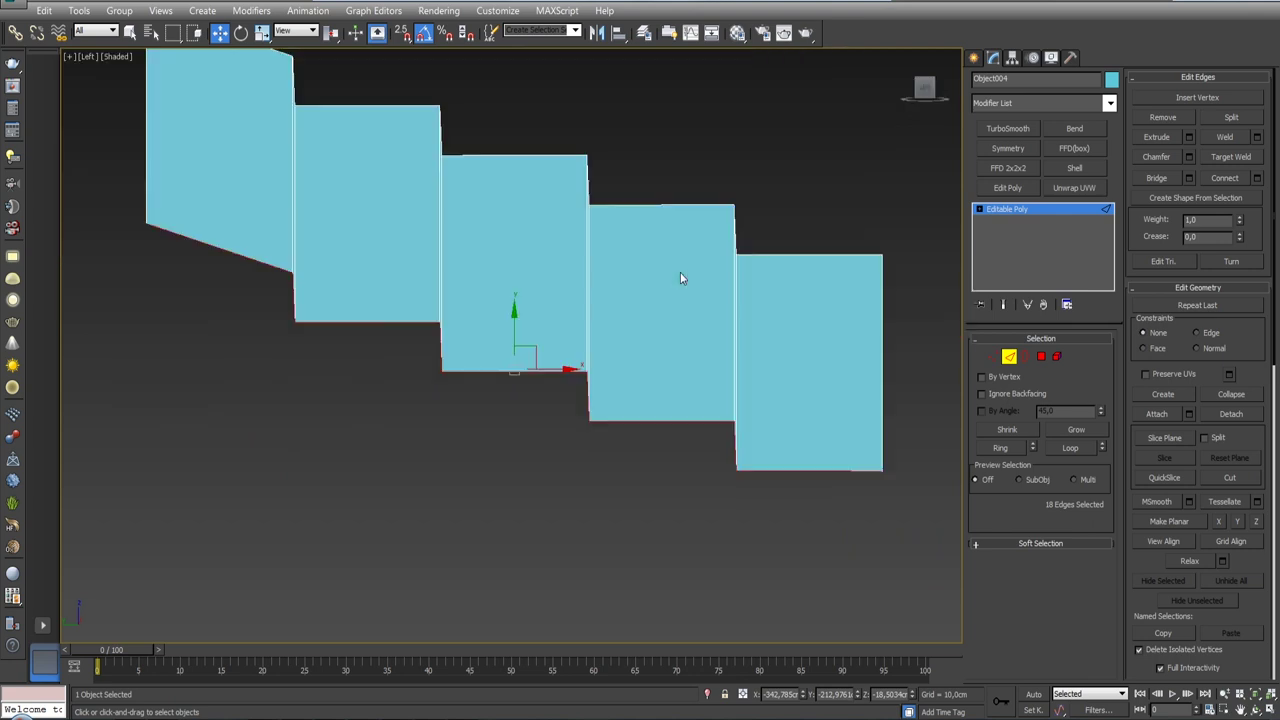
{"action": "scroll", "coordinate": [703, 378], "scroll_direction": "down", "scroll_amount": 4}
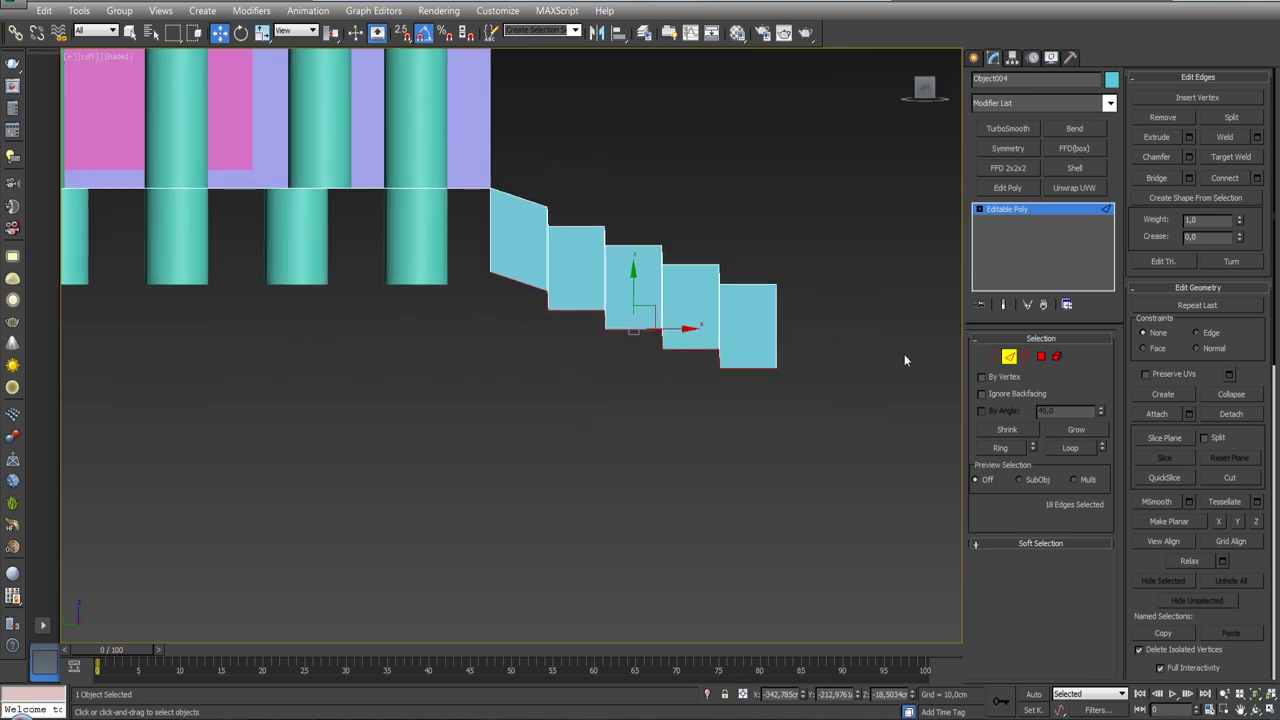
{"action": "left_click", "coordinate": [1256, 522]}
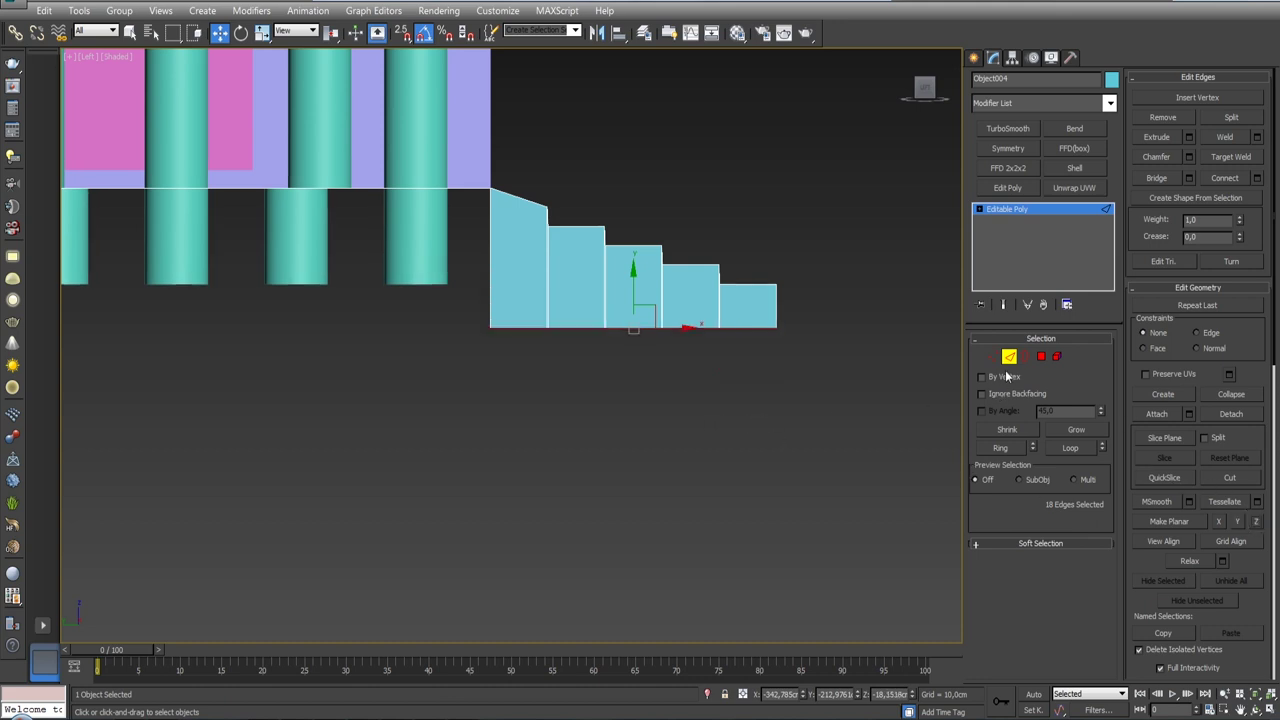
{"action": "mouse_move", "coordinate": [734, 330]}
{"action": "middle_mouse_down", "text": "alt"}
{"action": "mouse_move", "coordinate": [680, 320]}
{"action": "mouse_move", "coordinate": [730, 365]}
{"action": "middle_mouse_up", "text": "alt"}
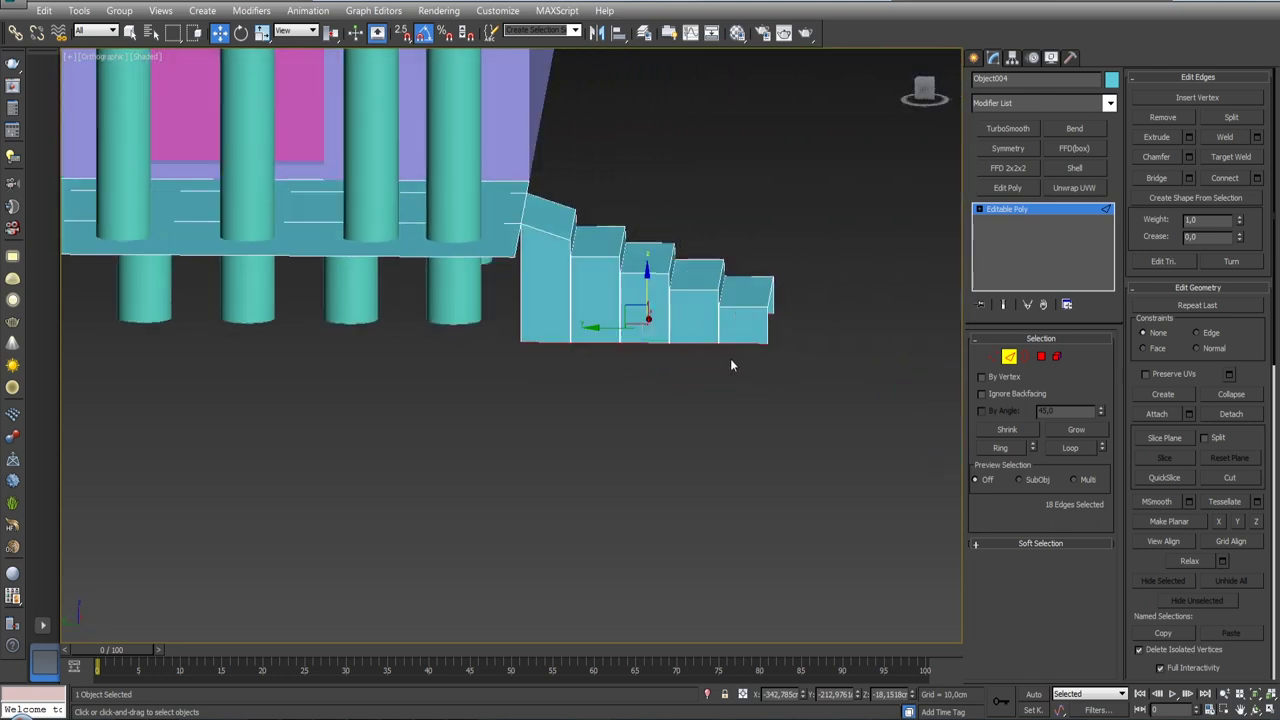
{"action": "right_click", "coordinate": [912, 695]}
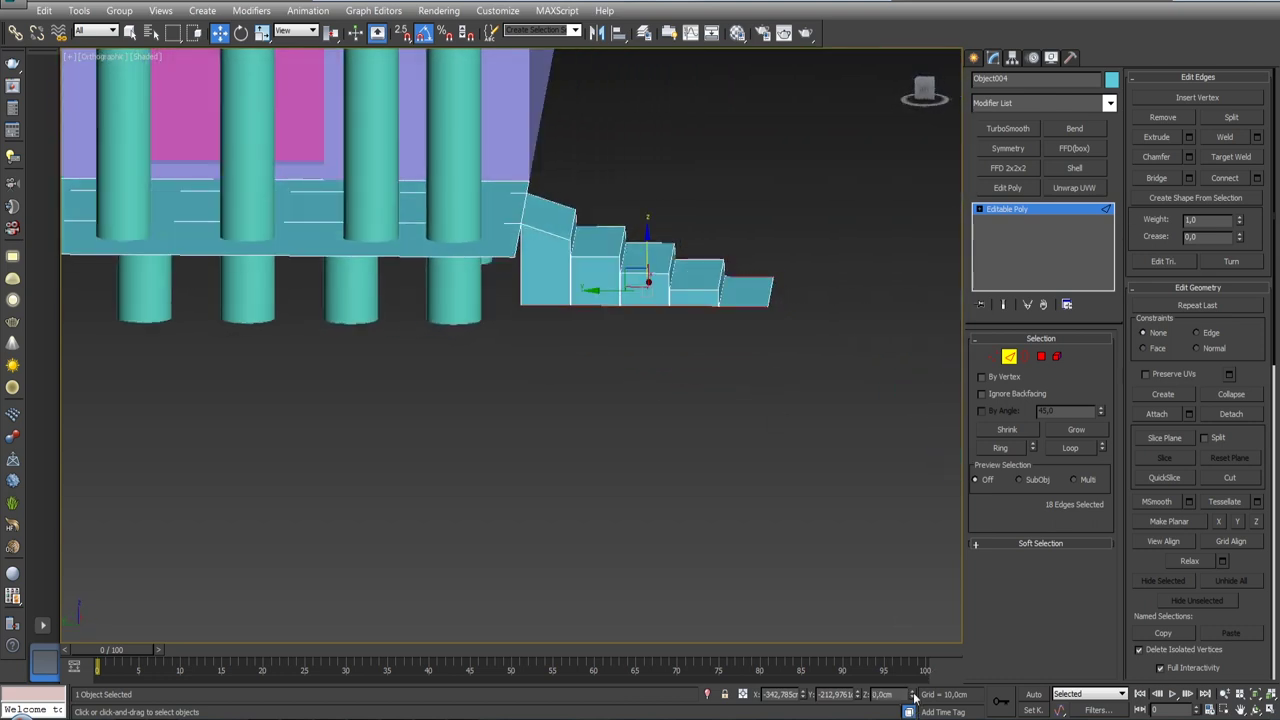
{"action": "mouse_move", "coordinate": [808, 437]}
{"action": "middle_mouse_down", "text": "alt"}
{"action": "mouse_move", "coordinate": [726, 431]}
{"action": "mouse_move", "coordinate": [780, 417]}
{"action": "mouse_move", "coordinate": [794, 428]}
{"action": "middle_mouse_up", "text": "alt"}
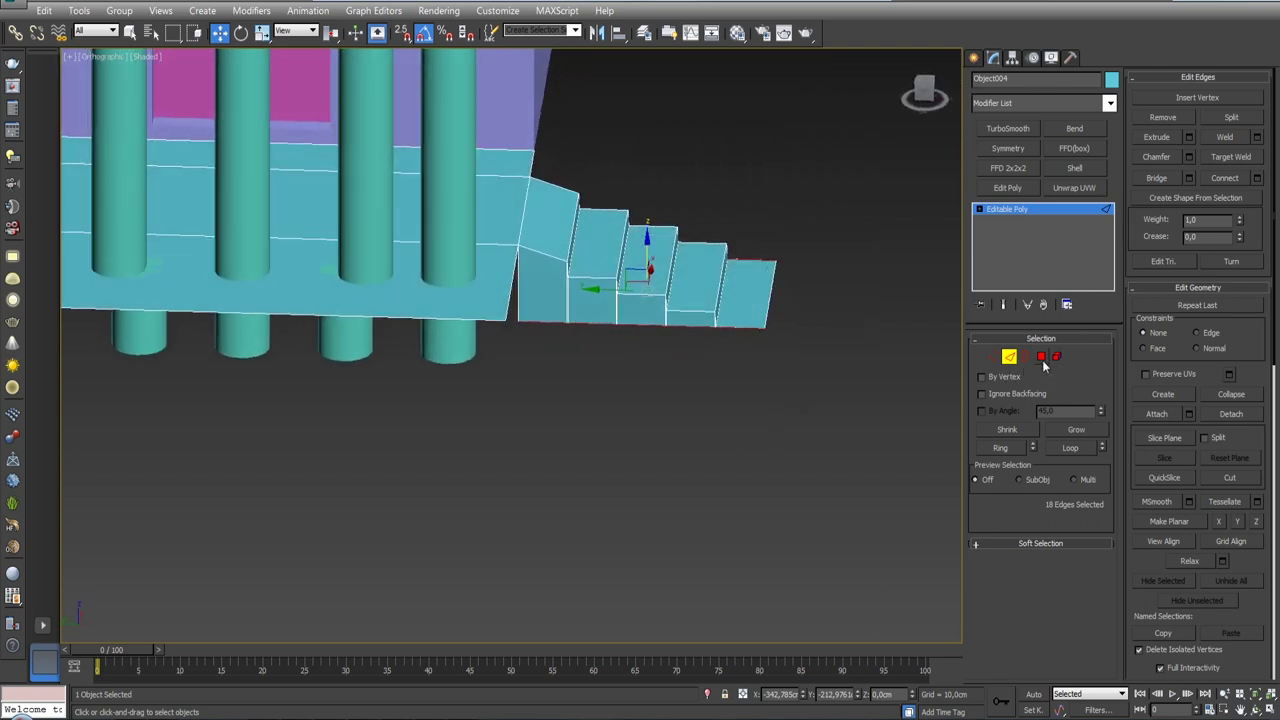
{"action": "left_click", "coordinate": [993, 357]}
- Weld all the stair's vertices at a 0,01 cm threshold, reducing 46 vertices to 44
{"action": "key", "text": "ctrl+a"}
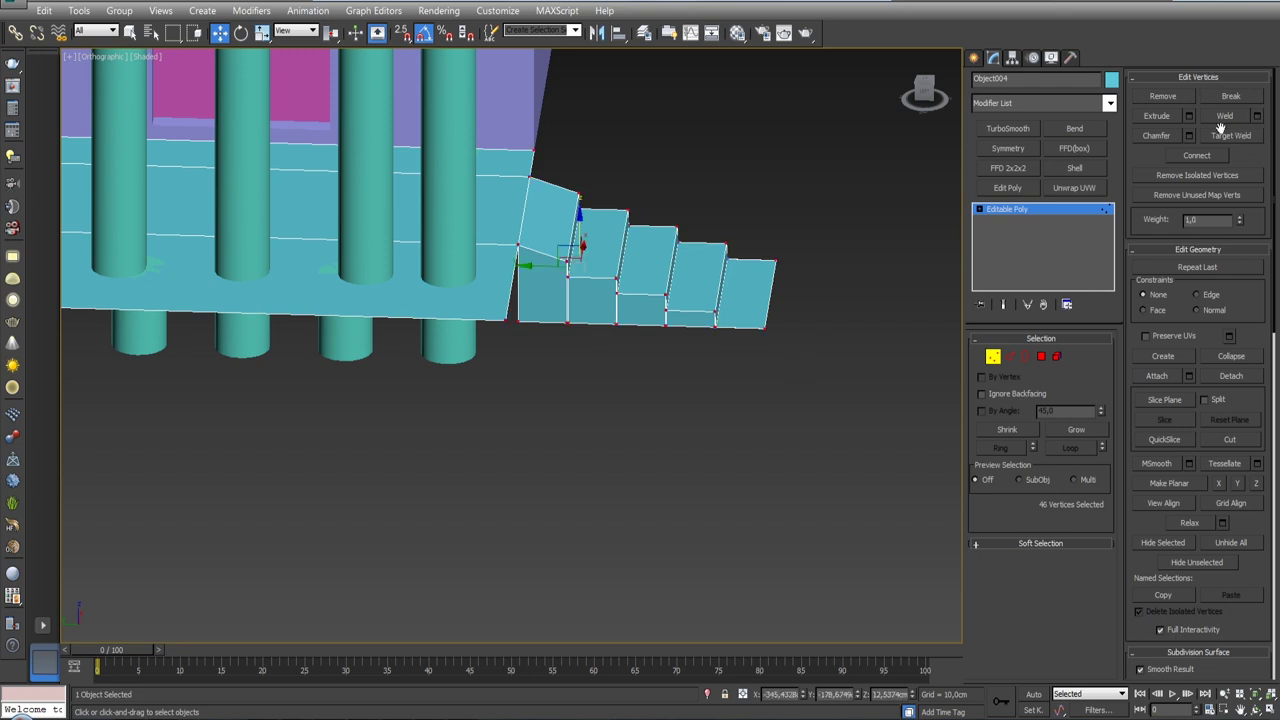
{"action": "left_click", "coordinate": [1257, 115]}
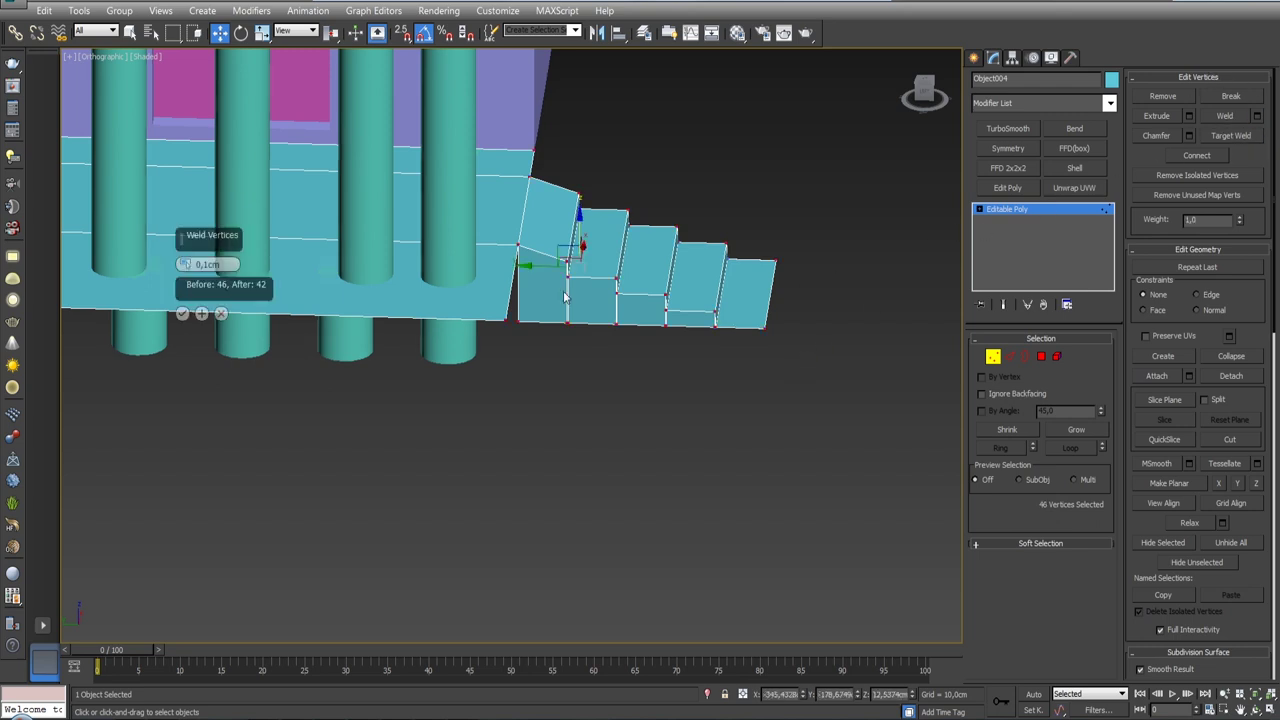
{"action": "left_click_drag", "start_coordinate": [185, 262], "coordinate": [185, 268]}
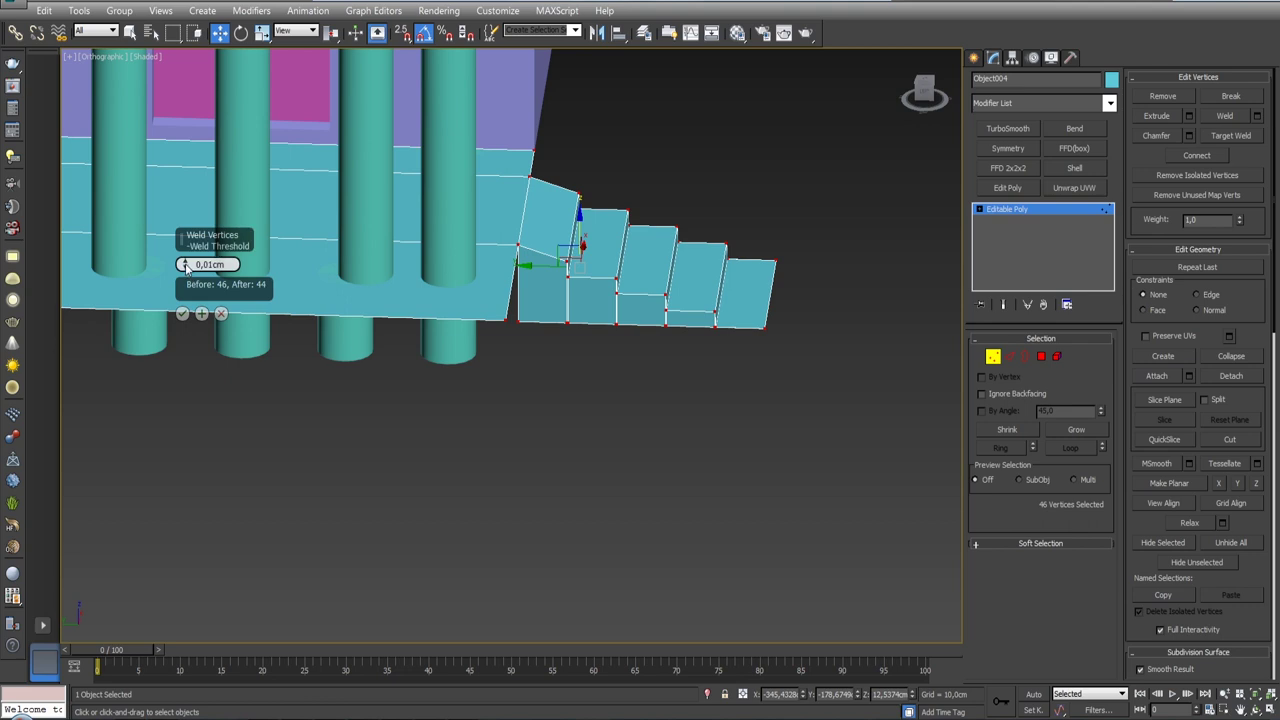
{"action": "left_click", "coordinate": [182, 313]}
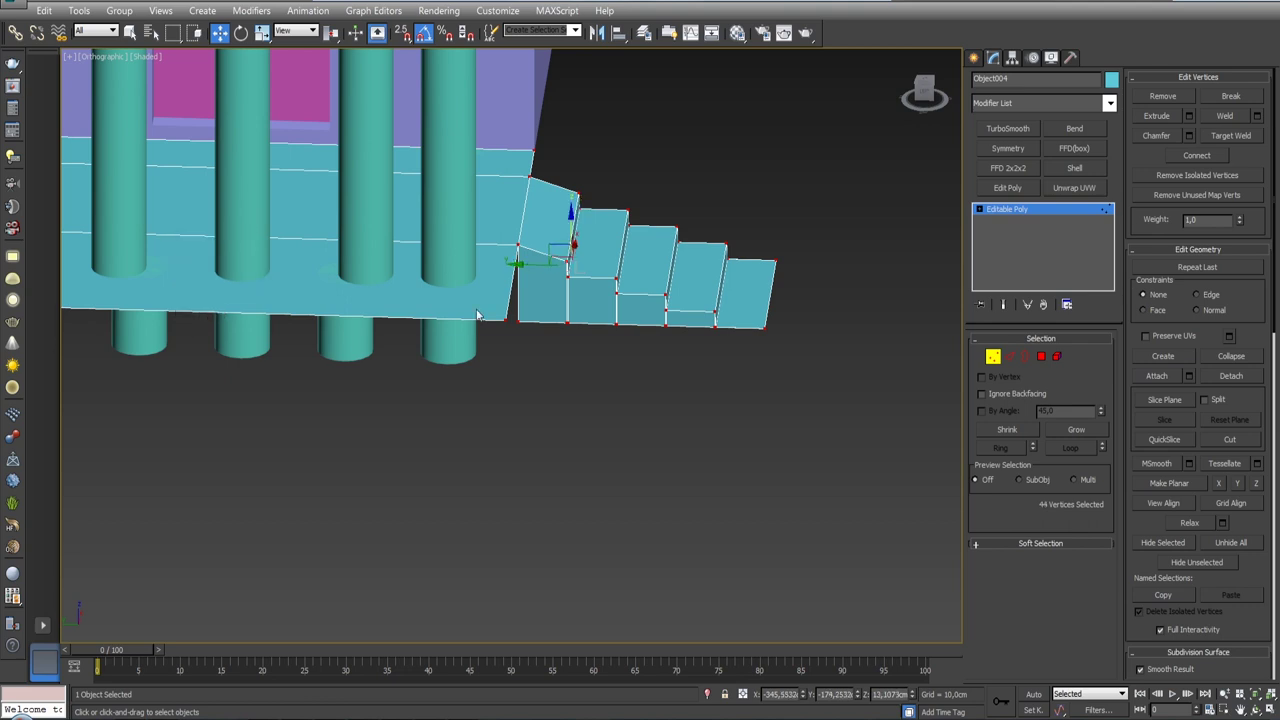
{"action": "middle_click_drag", "start_coordinate": [478, 315], "coordinate": [769, 409], "text": "alt"}
{"action": "left_click", "coordinate": [769, 409]}
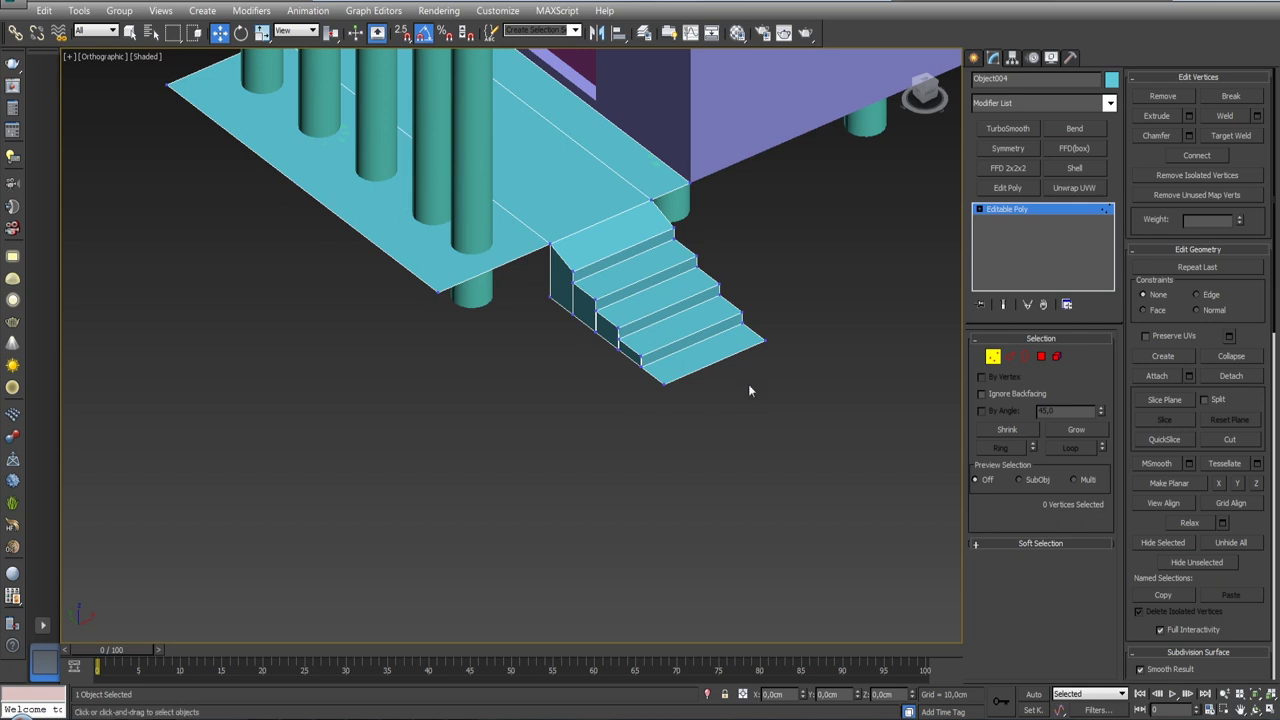
- Delete the bottom step's tread polygon and the leftover dangling edges beside it
{"action": "middle_click_drag", "start_coordinate": [690, 372], "coordinate": [640, 392], "text": "alt"}
{"action": "left_click", "coordinate": [1041, 357]}
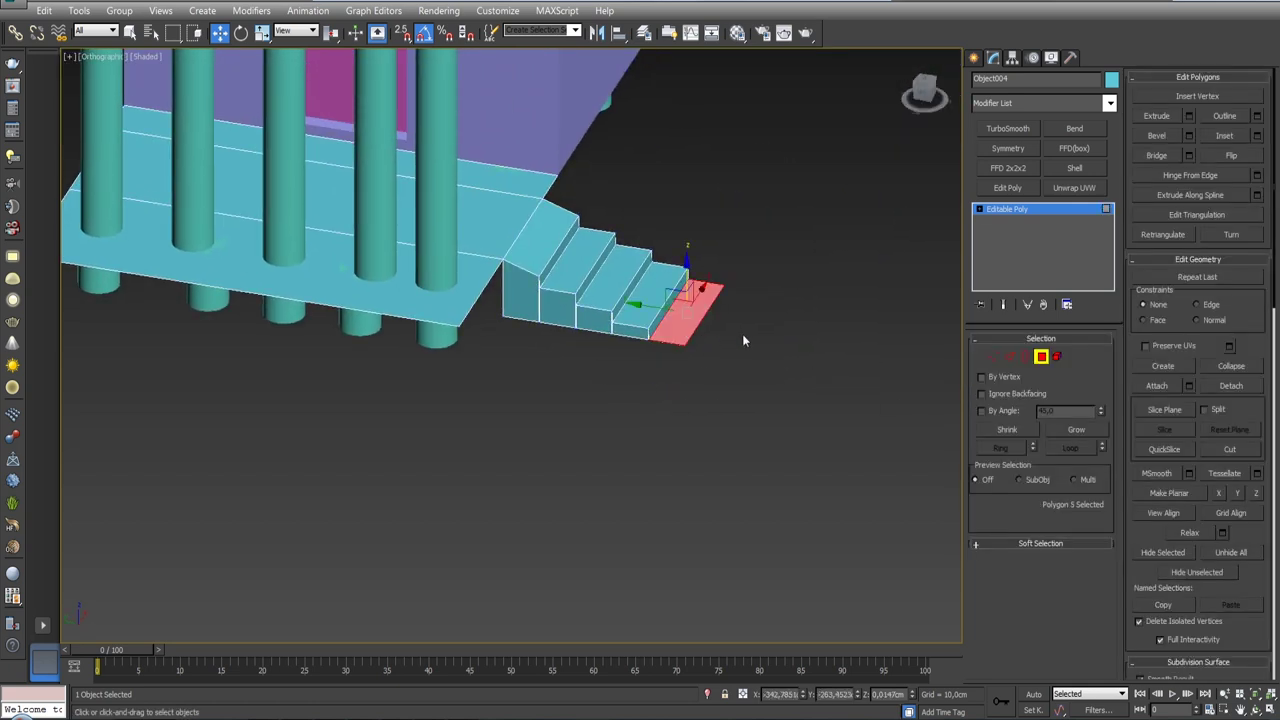
{"action": "key", "text": "Delete"}
{"action": "left_click_drag", "start_coordinate": [718, 305], "coordinate": [716, 310]}
{"action": "key", "text": "Delete"}
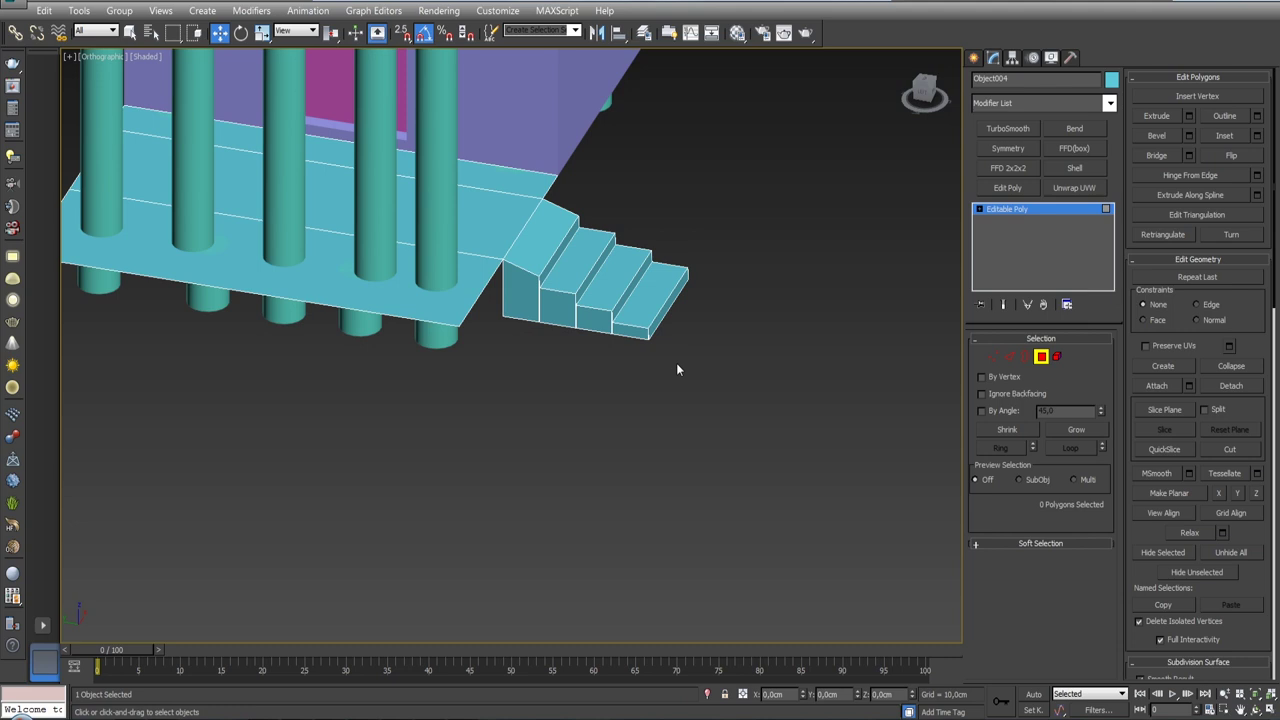
- Leave polygon editing and reselect the porch and stair object to view the house
{"action": "middle_click_drag", "start_coordinate": [694, 353], "coordinate": [1073, 369], "text": "alt"}
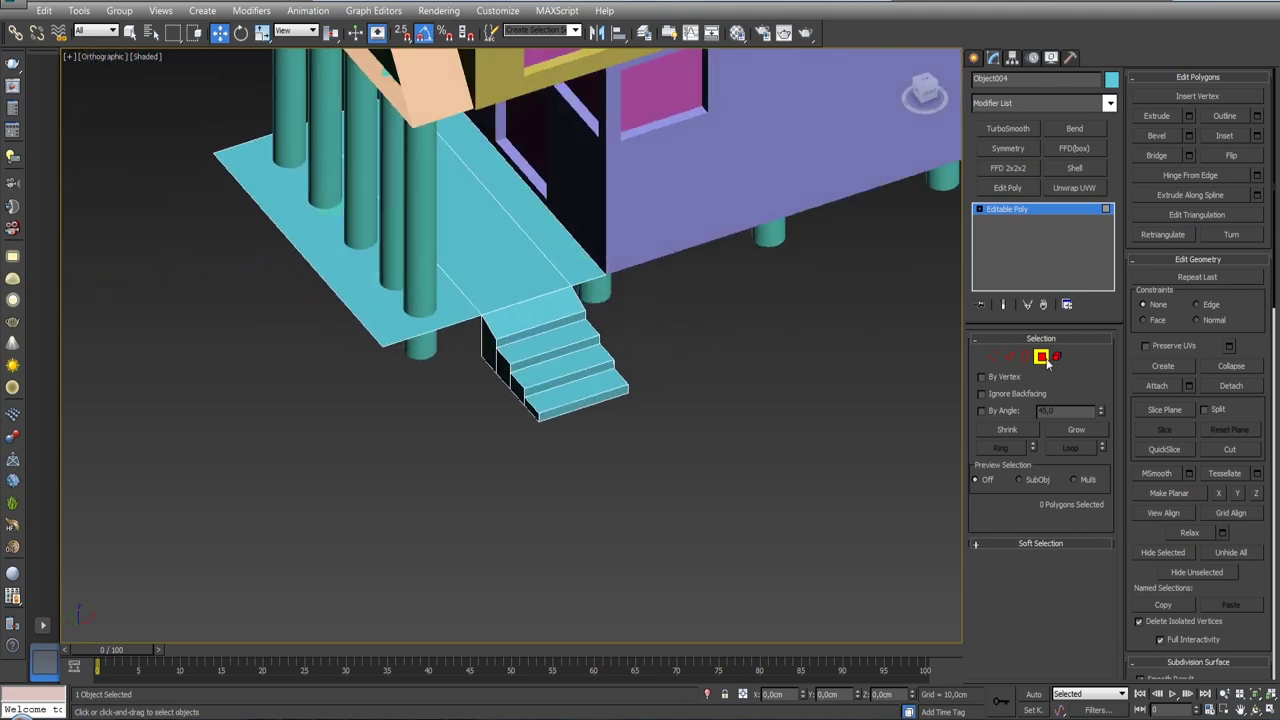
{"action": "left_click", "coordinate": [1041, 357]}
{"action": "left_click", "coordinate": [763, 374]}
{"action": "scroll", "coordinate": [571, 372], "scroll_direction": "down", "scroll_amount": 2}
{"action": "scroll", "coordinate": [570, 380], "scroll_direction": "down", "scroll_amount": 3}
{"action": "left_click", "coordinate": [570, 380]}
{"action": "mouse_move", "coordinate": [570, 380]}
{"action": "middle_mouse_down", "text": "alt"}
{"action": "mouse_move", "coordinate": [605, 386]}
{"action": "mouse_move", "coordinate": [537, 353]}
{"action": "mouse_move", "coordinate": [500, 315]}
{"action": "mouse_move", "coordinate": [447, 312]}
{"action": "mouse_move", "coordinate": [471, 304]}
{"action": "mouse_move", "coordinate": [729, 340]}
{"action": "mouse_move", "coordinate": [743, 371]}
{"action": "mouse_move", "coordinate": [600, 405]}
{"action": "mouse_move", "coordinate": [770, 398]}
{"action": "mouse_move", "coordinate": [726, 375]}
{"action": "mouse_move", "coordinate": [680, 382]}
{"action": "mouse_move", "coordinate": [667, 355]}
{"action": "mouse_move", "coordinate": [659, 395]}
{"action": "middle_mouse_up", "text": "alt"}
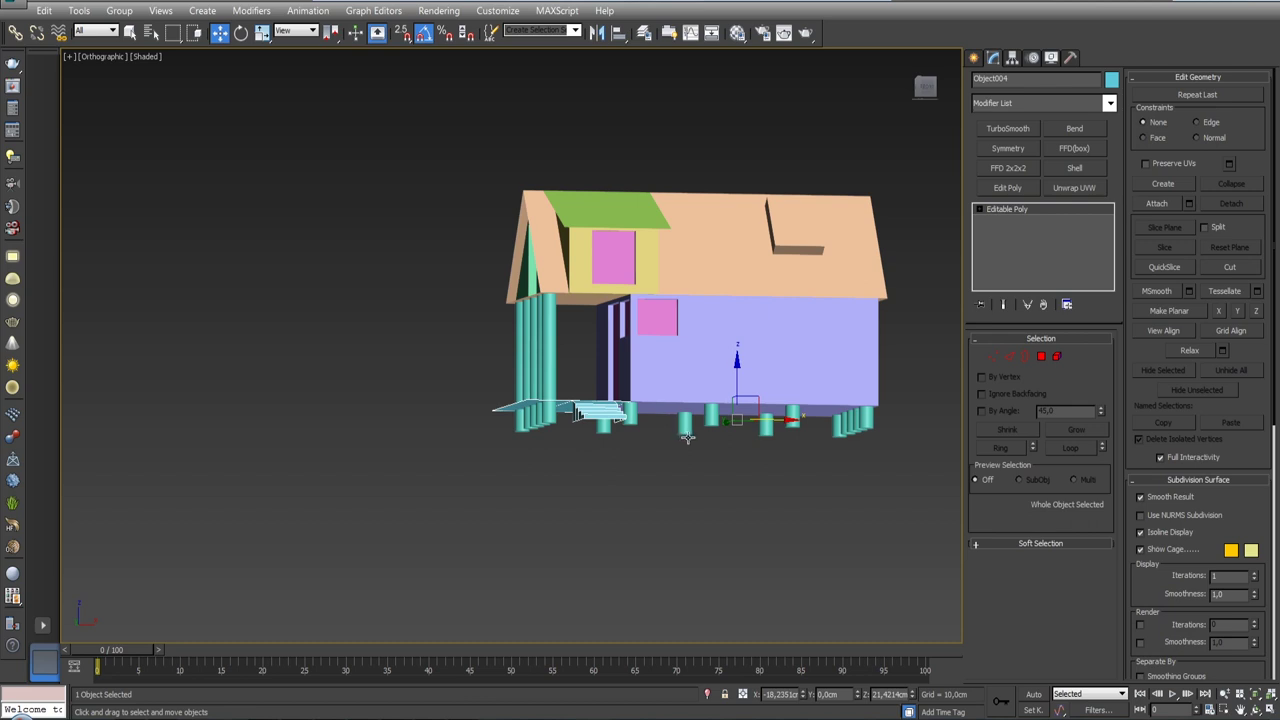
- Show the house straight from the Front view, zoomed to fit stilts and both storeys
{"action": "mouse_move", "coordinate": [697, 445]}
{"action": "middle_mouse_down", "text": "alt"}
{"action": "mouse_move", "coordinate": [588, 443]}
{"action": "mouse_move", "coordinate": [660, 393]}
{"action": "middle_mouse_up", "text": "alt"}
{"action": "scroll", "coordinate": [585, 445], "scroll_direction": "up", "scroll_amount": 5}
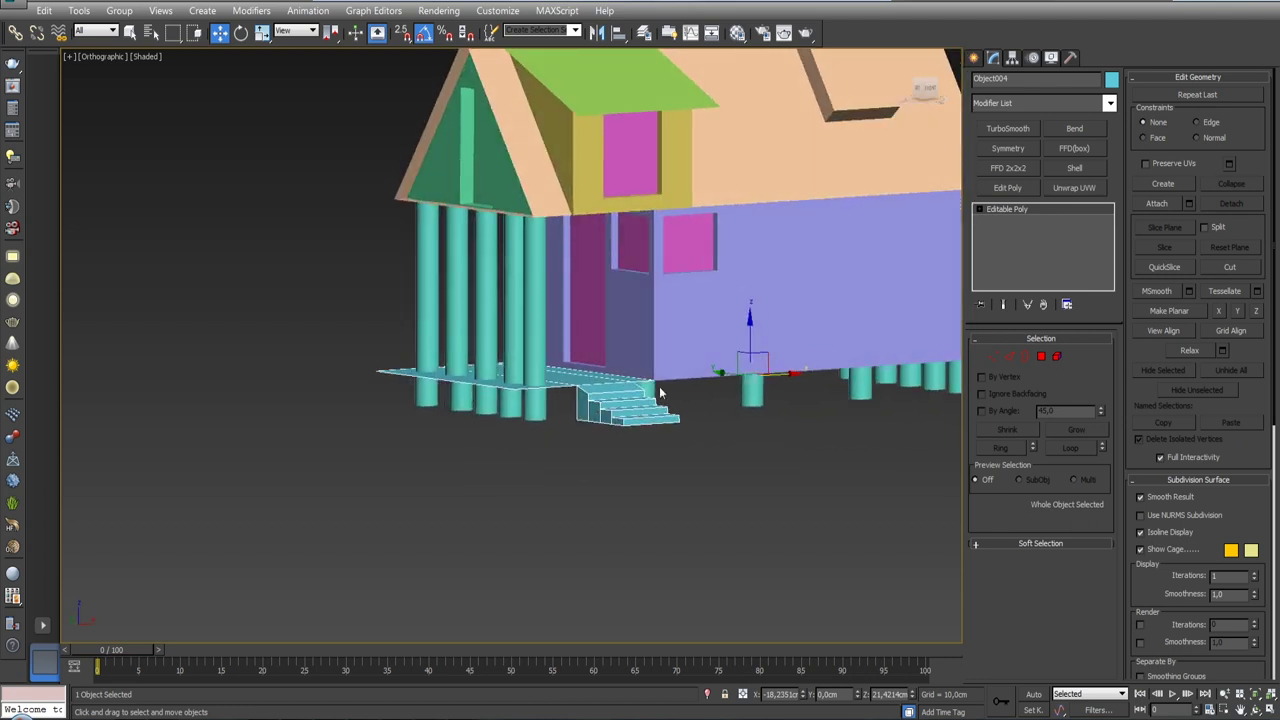
{"action": "mouse_move", "coordinate": [714, 387]}
{"action": "middle_mouse_down", "text": "alt"}
{"action": "mouse_move", "coordinate": [680, 400]}
{"action": "mouse_move", "coordinate": [544, 397]}
{"action": "middle_mouse_up", "text": "alt"}
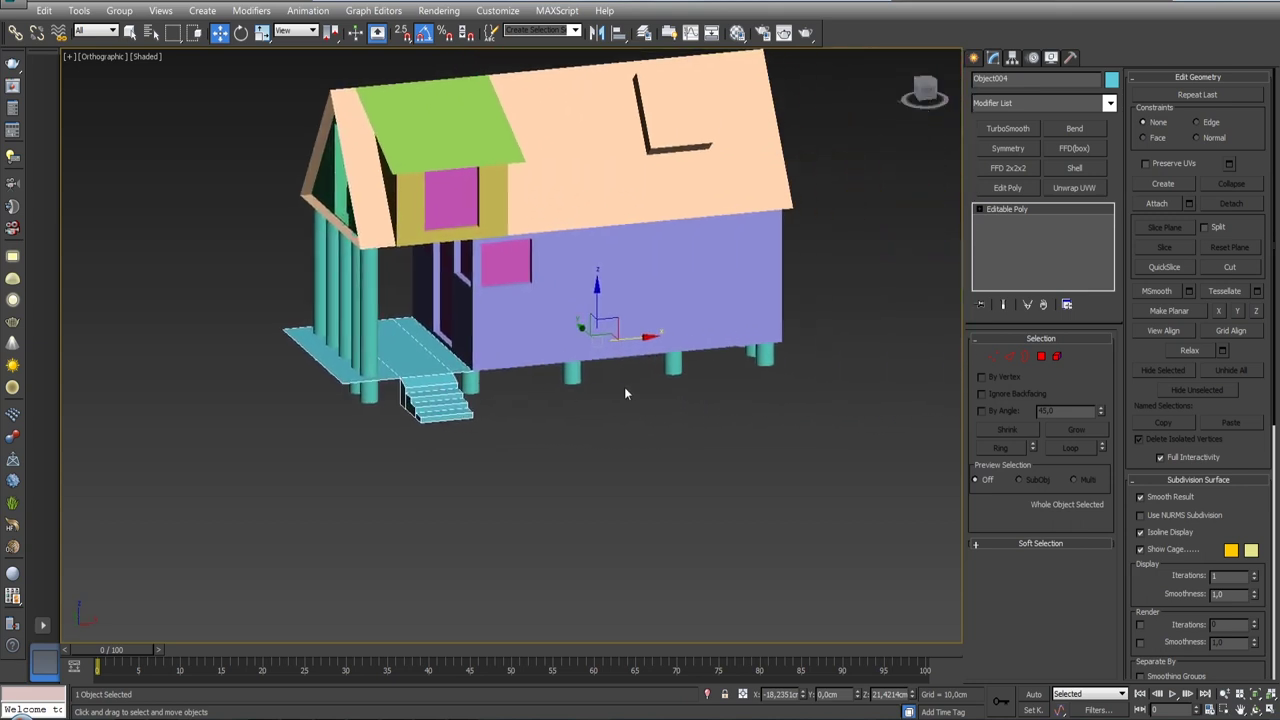
{"action": "key", "text": "l"}
{"action": "left_click", "coordinate": [601, 440]}
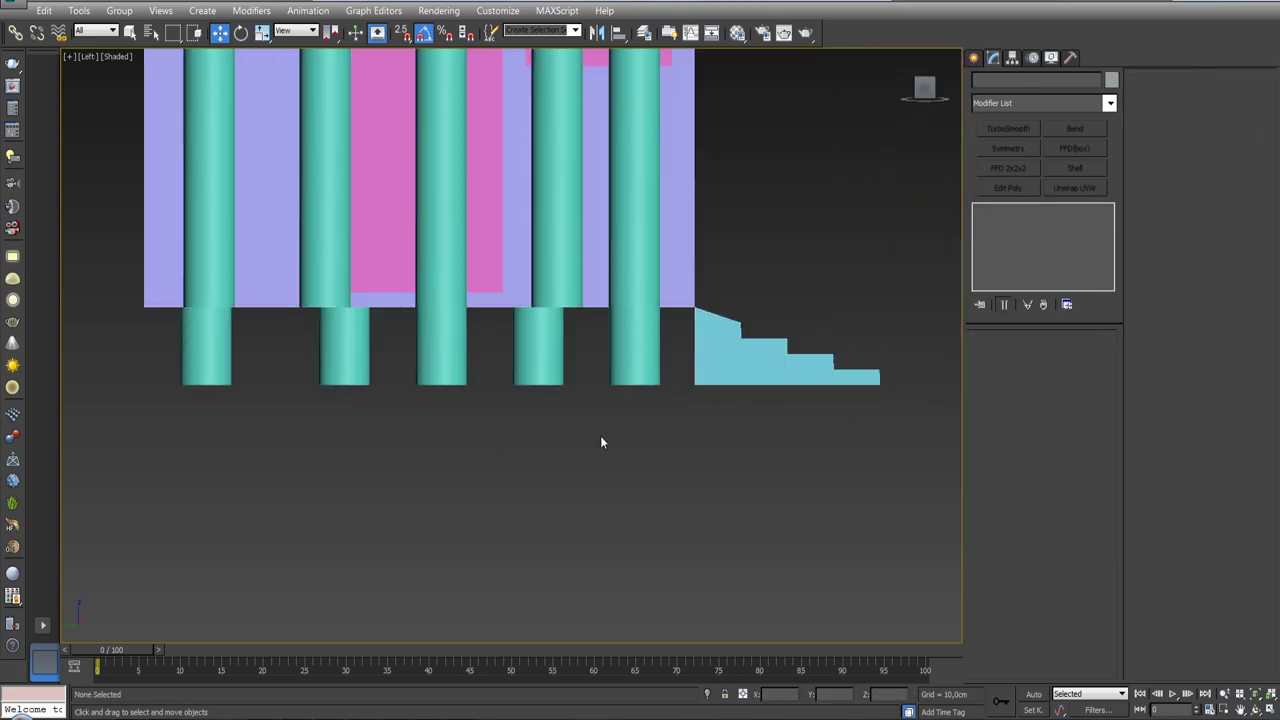
{"action": "key", "text": "f"}
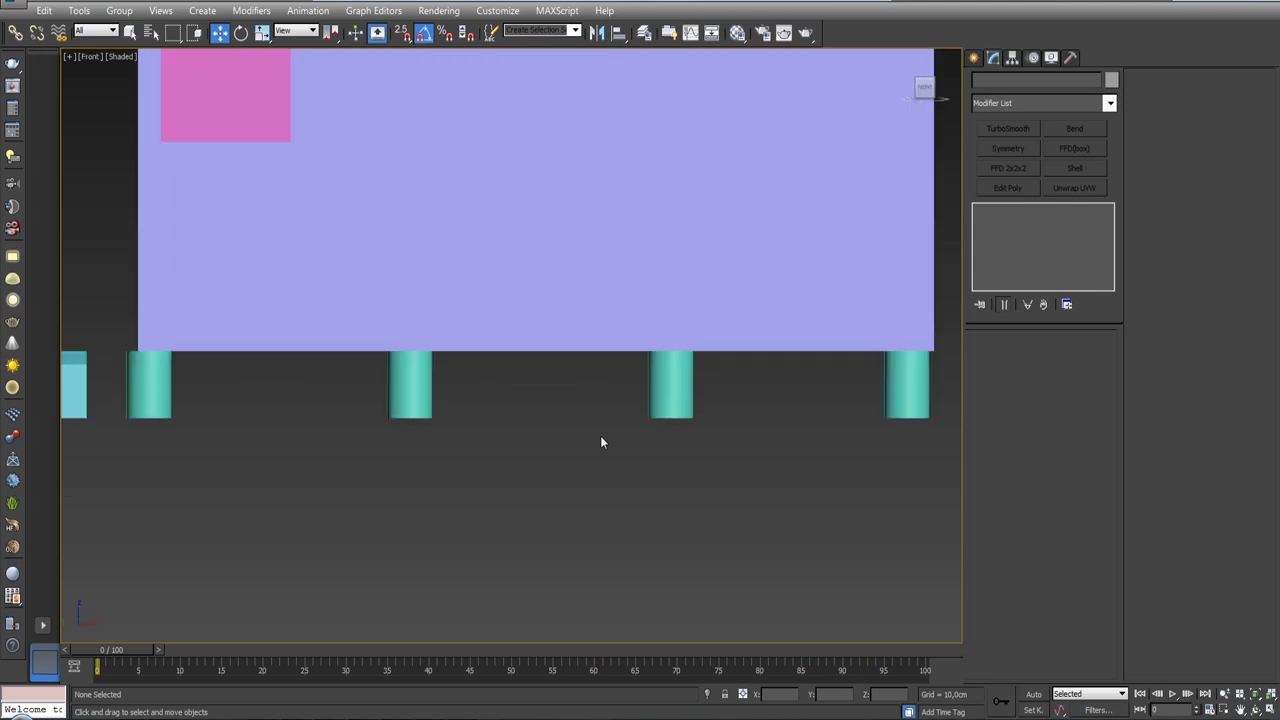
{"action": "key", "text": "z"}
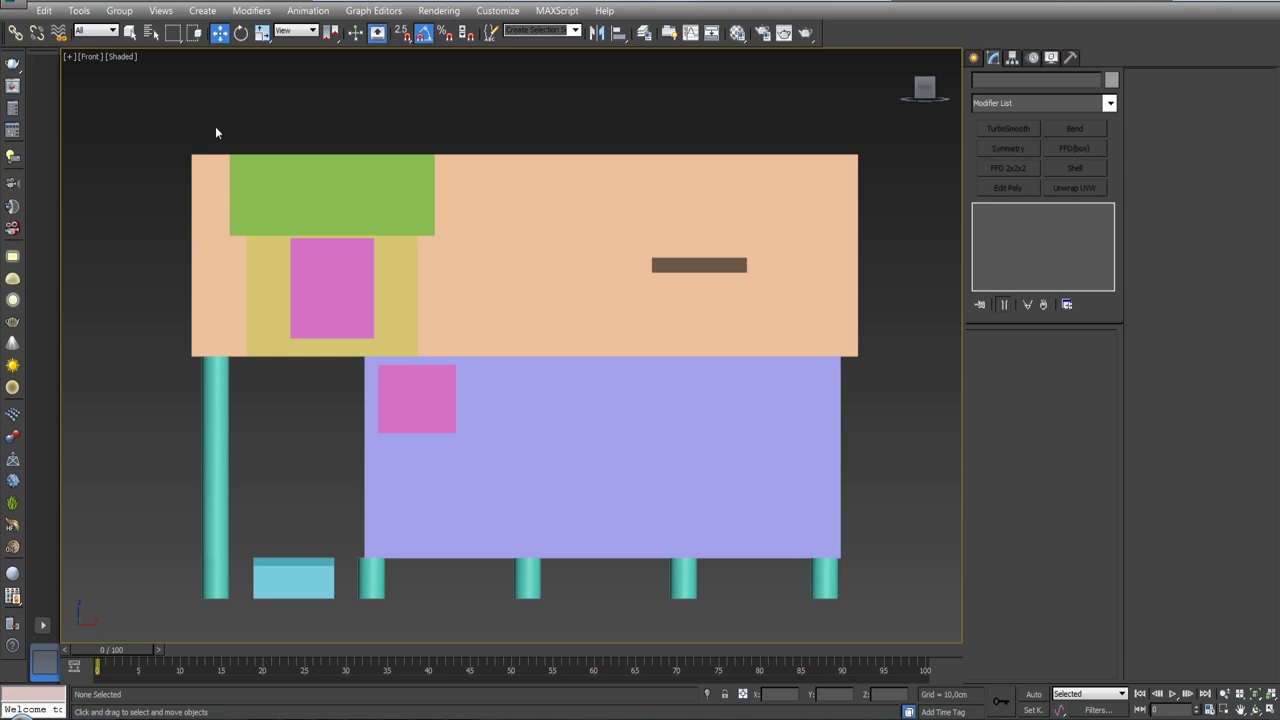
- Check the viewport display mode options and frame the whole house in view
{"action": "left_click", "coordinate": [128, 57]}
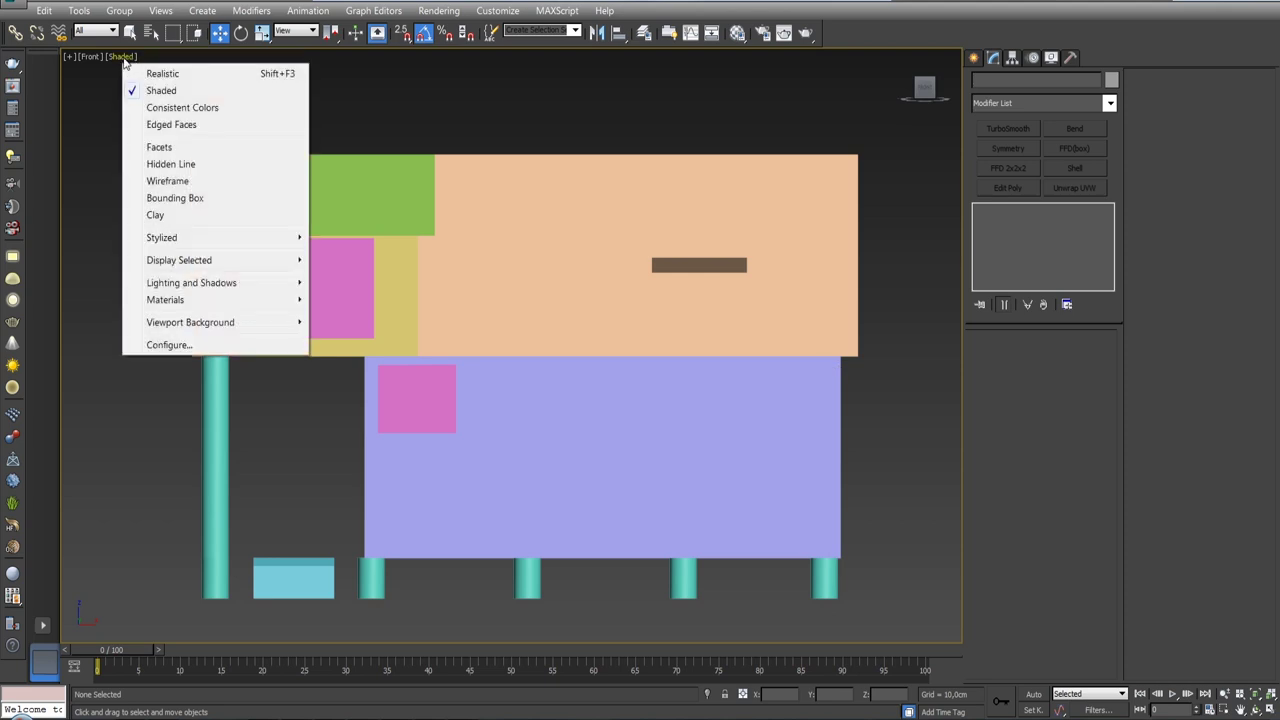
{"action": "mouse_move", "coordinate": [449, 120]}
{"action": "middle_mouse_down", "text": "alt"}
{"action": "mouse_move", "coordinate": [520, 260]}
{"action": "mouse_move", "coordinate": [637, 227]}
{"action": "mouse_move", "coordinate": [726, 234]}
{"action": "mouse_move", "coordinate": [640, 266]}
{"action": "mouse_move", "coordinate": [348, 200]}
{"action": "middle_mouse_up", "text": "alt"}
{"action": "key", "text": "z"}
{"action": "left_click", "coordinate": [491, 216]}
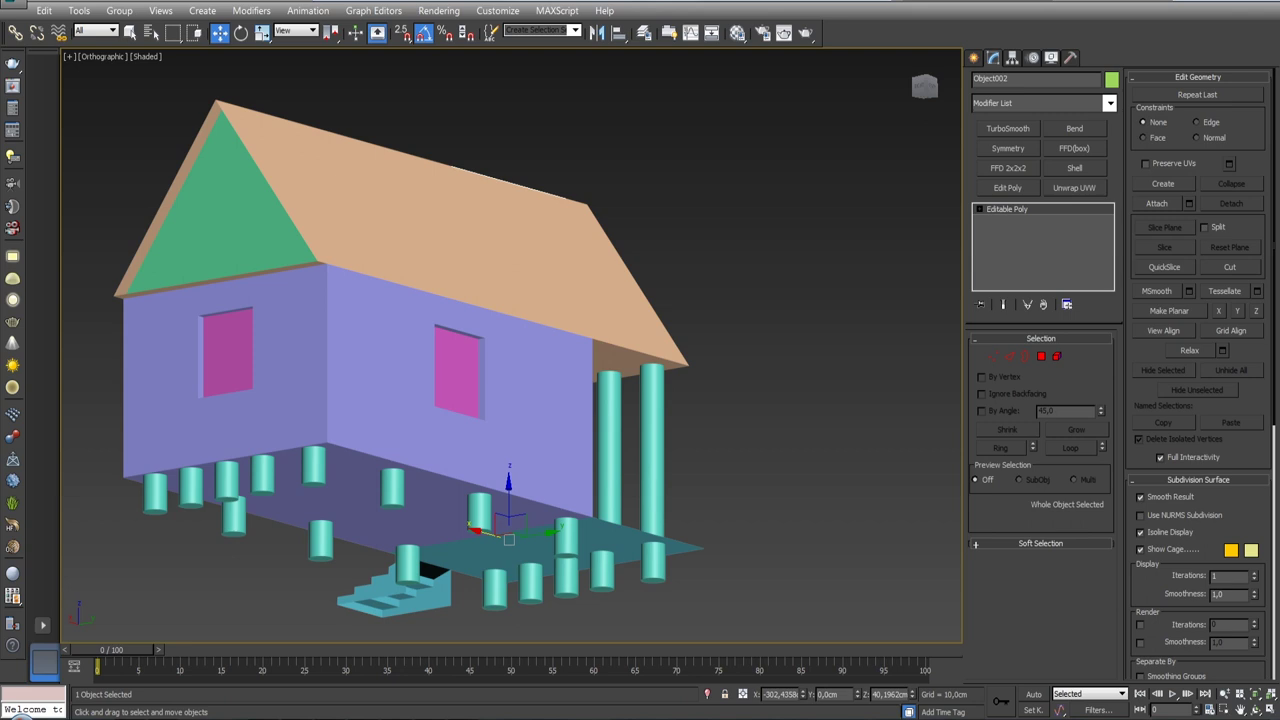
- Orbit to inspect the far side and gable roof, then bring up the Layer manager
{"action": "mouse_move", "coordinate": [633, 314]}
{"action": "middle_mouse_down", "text": "alt"}
{"action": "mouse_move", "coordinate": [652, 402]}
{"action": "mouse_move", "coordinate": [750, 406]}
{"action": "mouse_move", "coordinate": [757, 393]}
{"action": "middle_mouse_up", "text": "alt"}
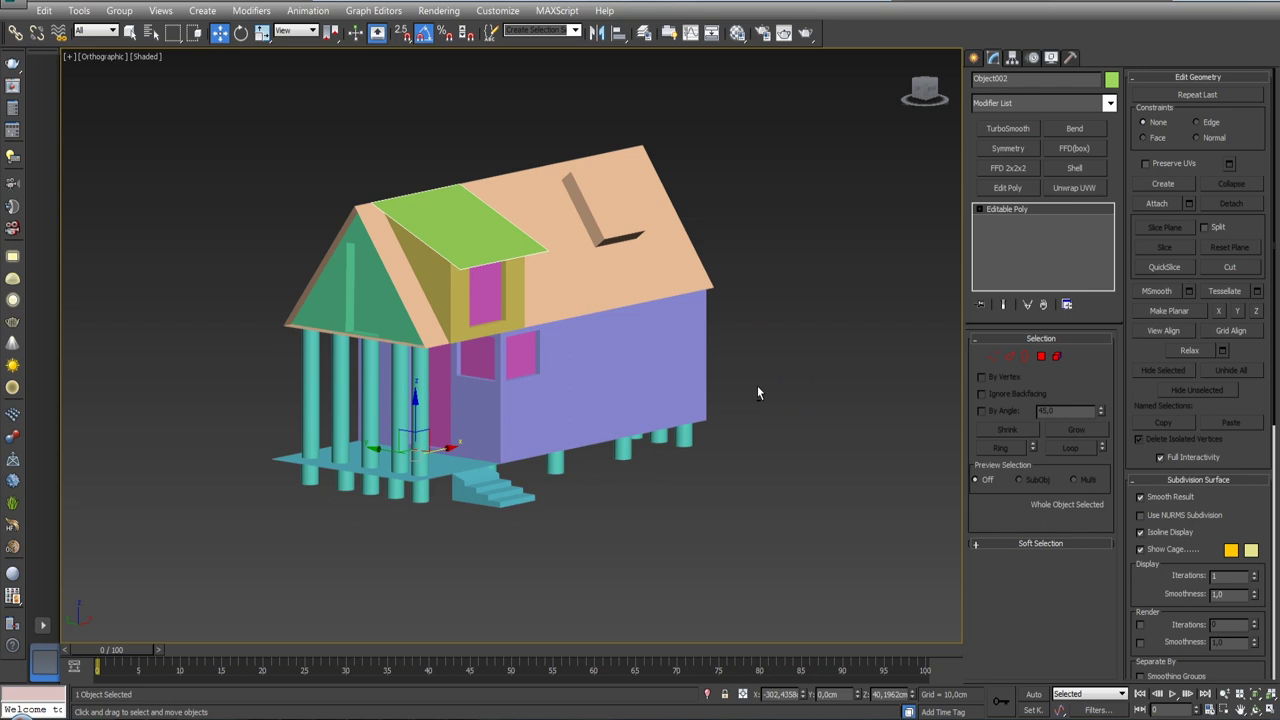
{"action": "mouse_move", "coordinate": [566, 371]}
{"action": "middle_mouse_down", "text": "alt"}
{"action": "mouse_move", "coordinate": [674, 372]}
{"action": "mouse_move", "coordinate": [768, 235]}
{"action": "middle_mouse_up", "text": "alt"}
{"action": "middle_click_drag", "start_coordinate": [680, 282], "coordinate": [666, 195], "text": "alt"}
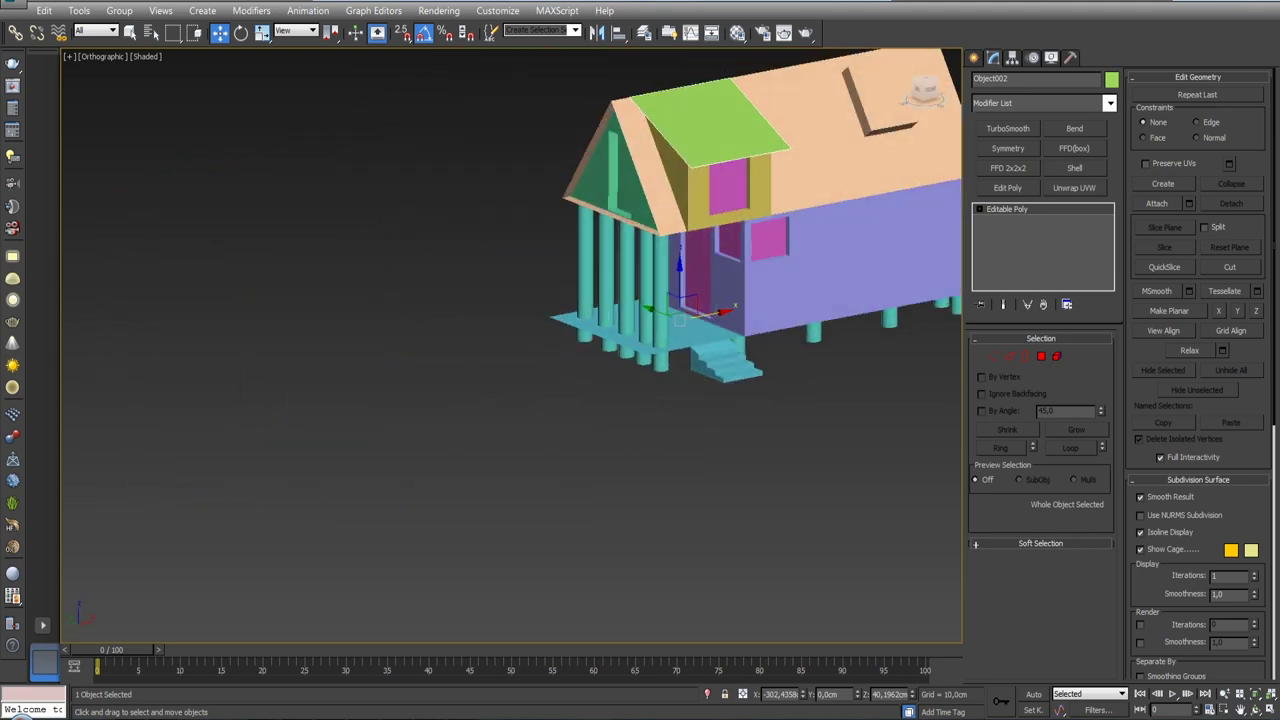
{"action": "scroll", "coordinate": [666, 195], "scroll_direction": "down", "scroll_amount": 3}
{"action": "left_click", "coordinate": [644, 32]}
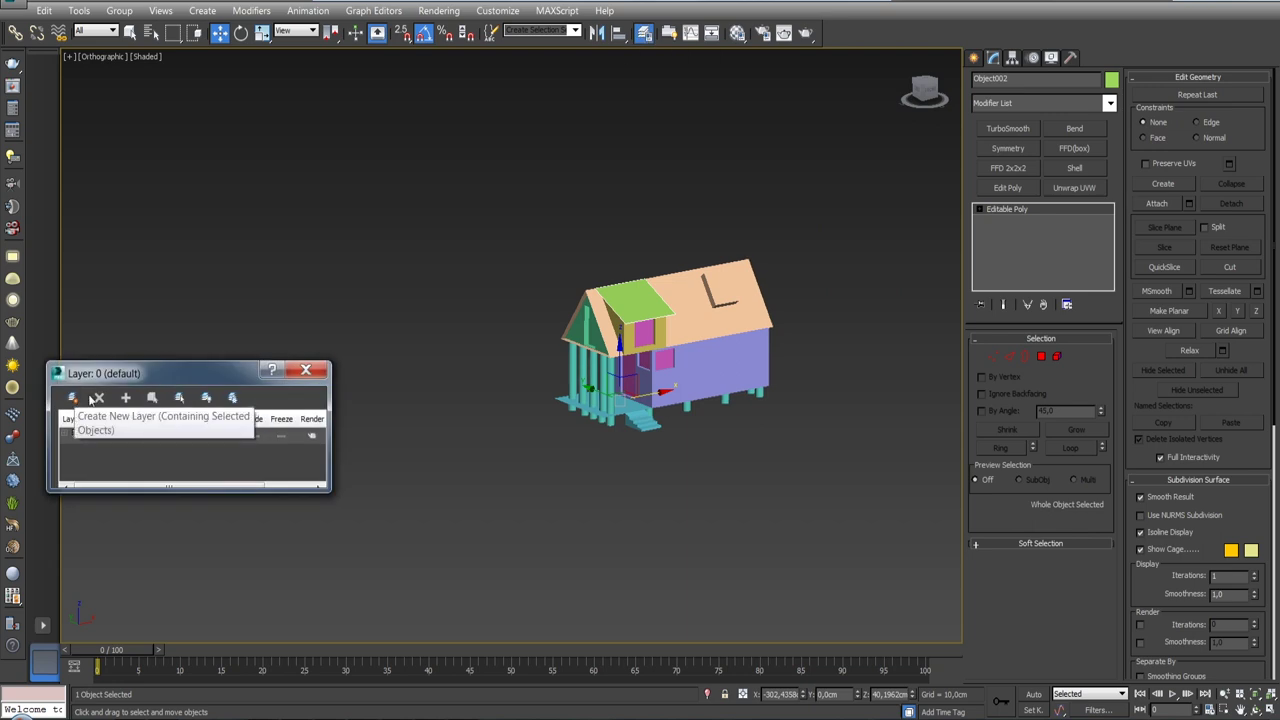
- Put all house objects on a new layer named 'maket', checking it by hiding and reshowing it
{"action": "left_click_drag", "start_coordinate": [499, 205], "coordinate": [842, 485]}
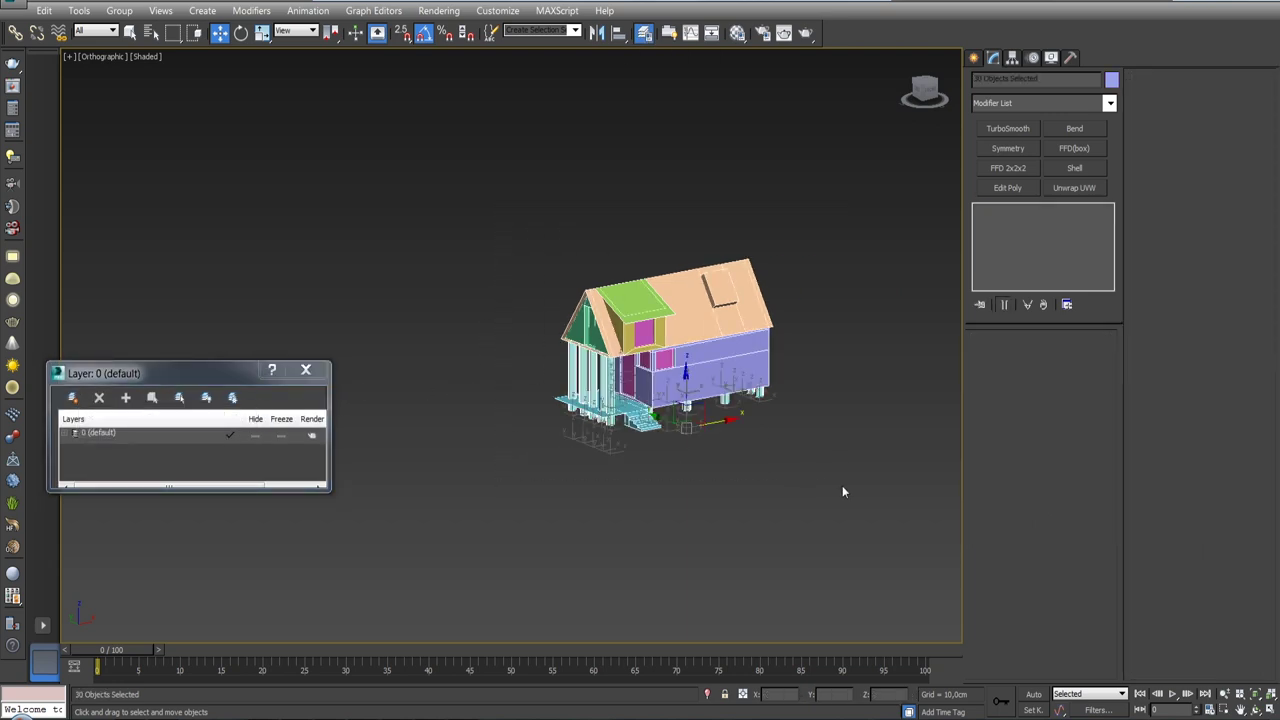
{"action": "left_click", "coordinate": [73, 398]}
{"action": "left_click", "coordinate": [106, 451]}
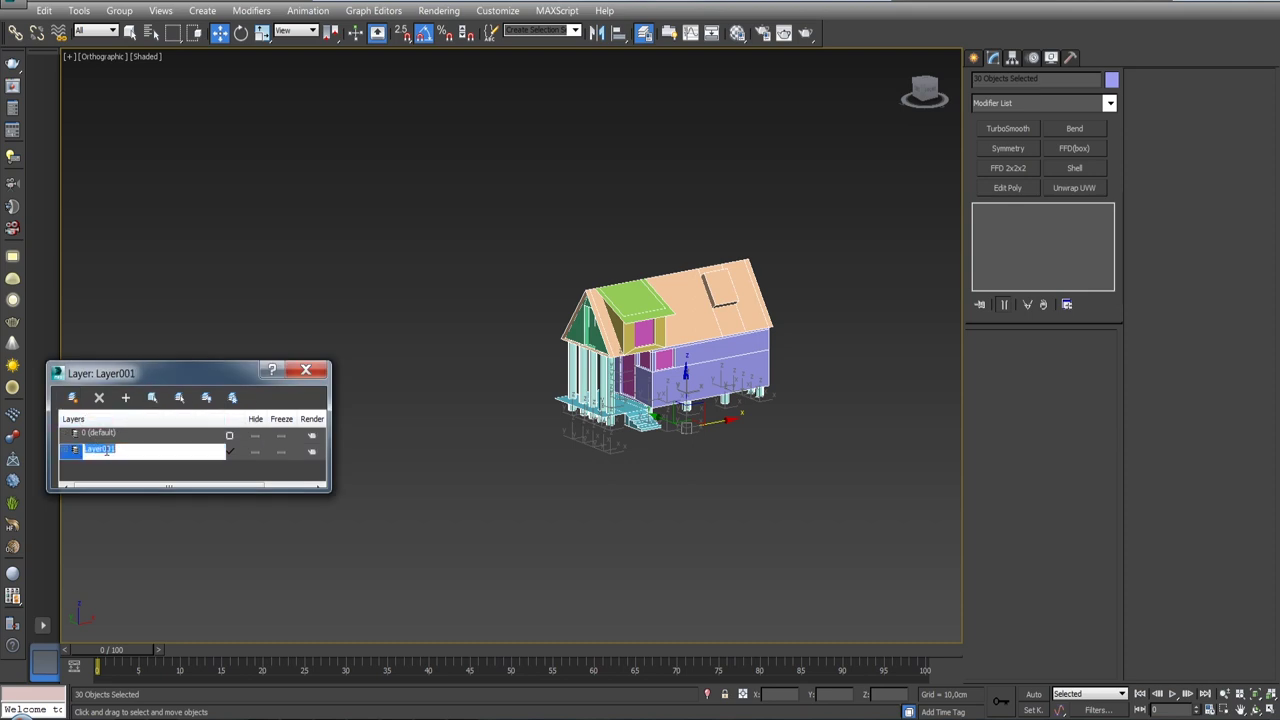
{"action": "type", "text": "maket"}
{"action": "key", "text": "Return"}
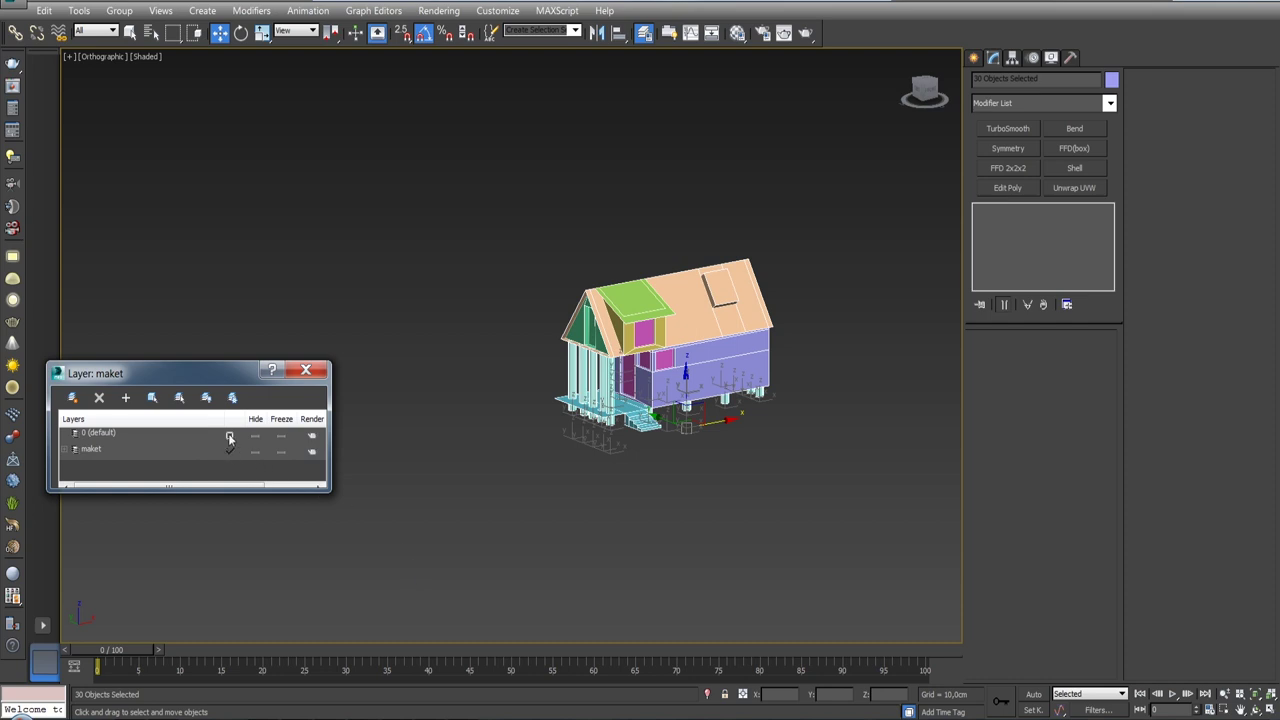
{"action": "left_click", "coordinate": [255, 452]}
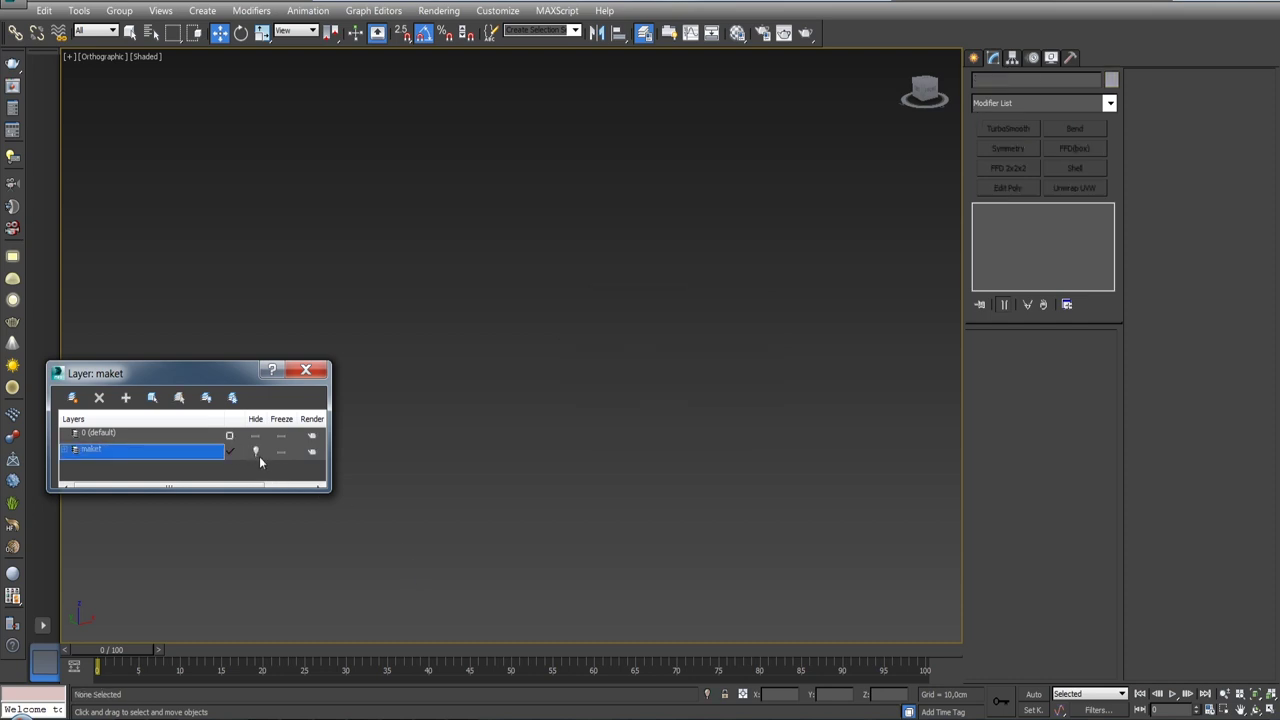
{"action": "left_click", "coordinate": [255, 452]}
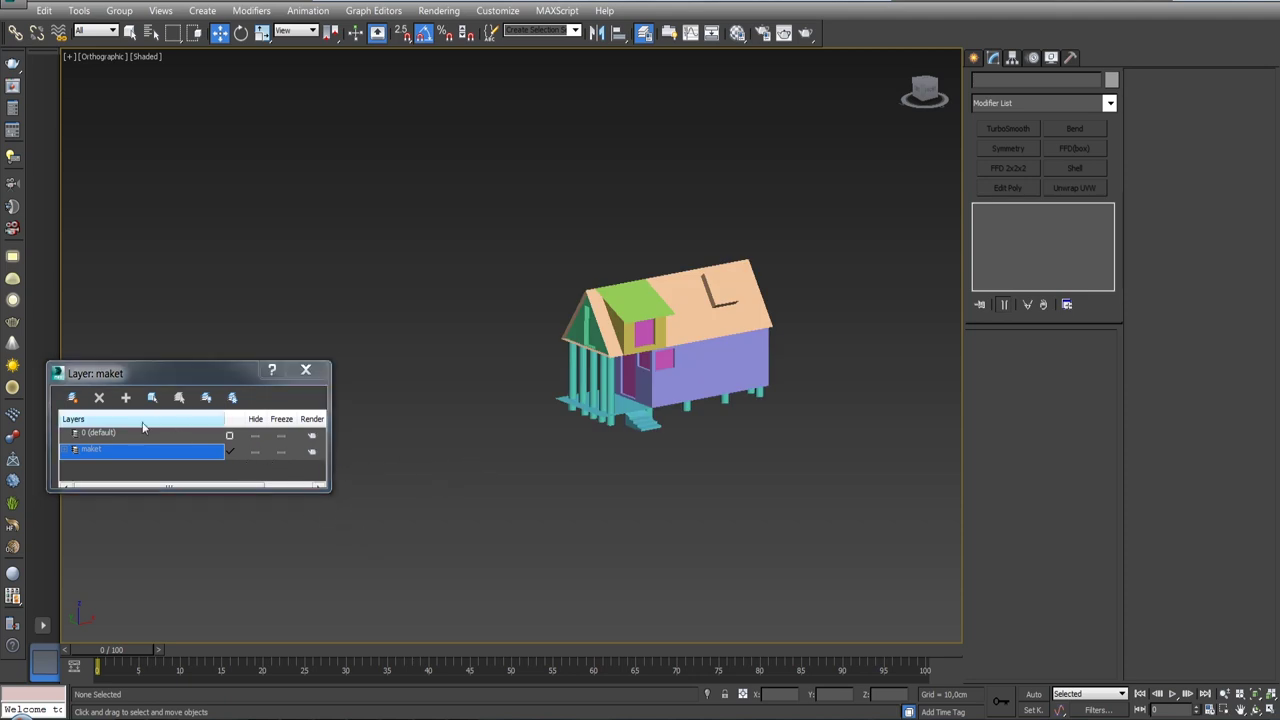
- Create another new layer named 'House'
{"action": "left_click", "coordinate": [74, 399]}
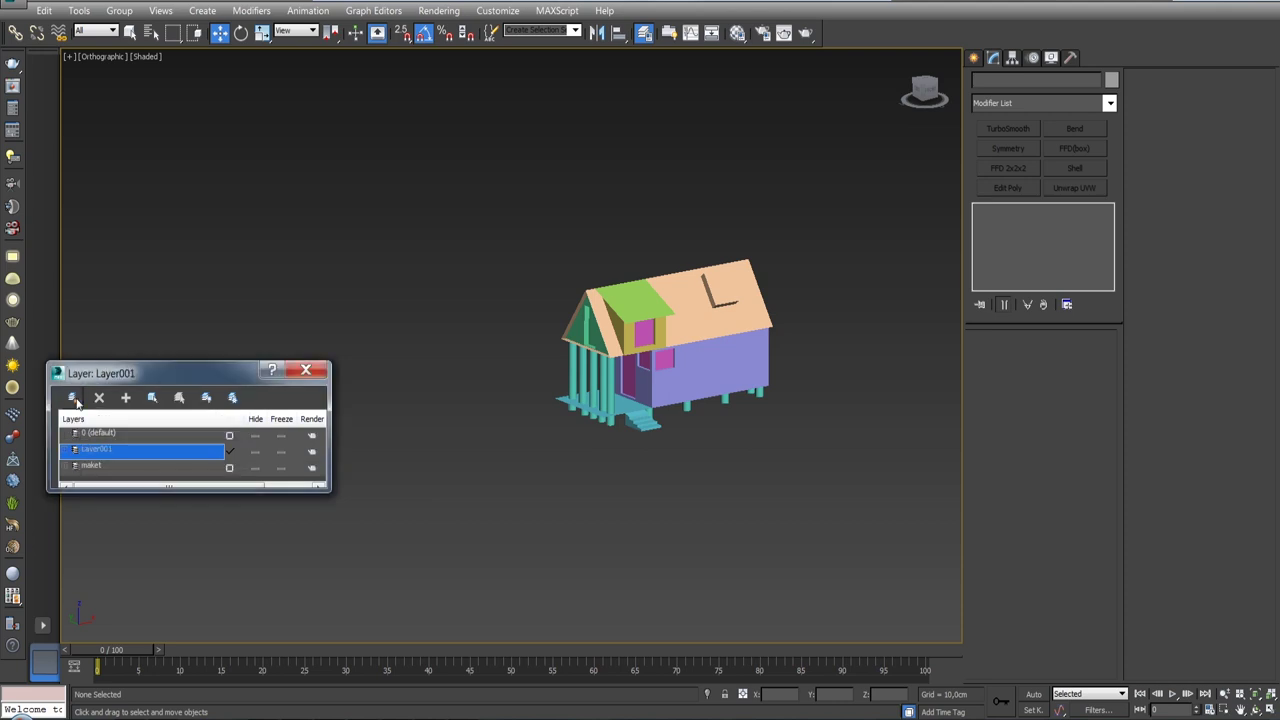
{"action": "left_click", "coordinate": [119, 451]}
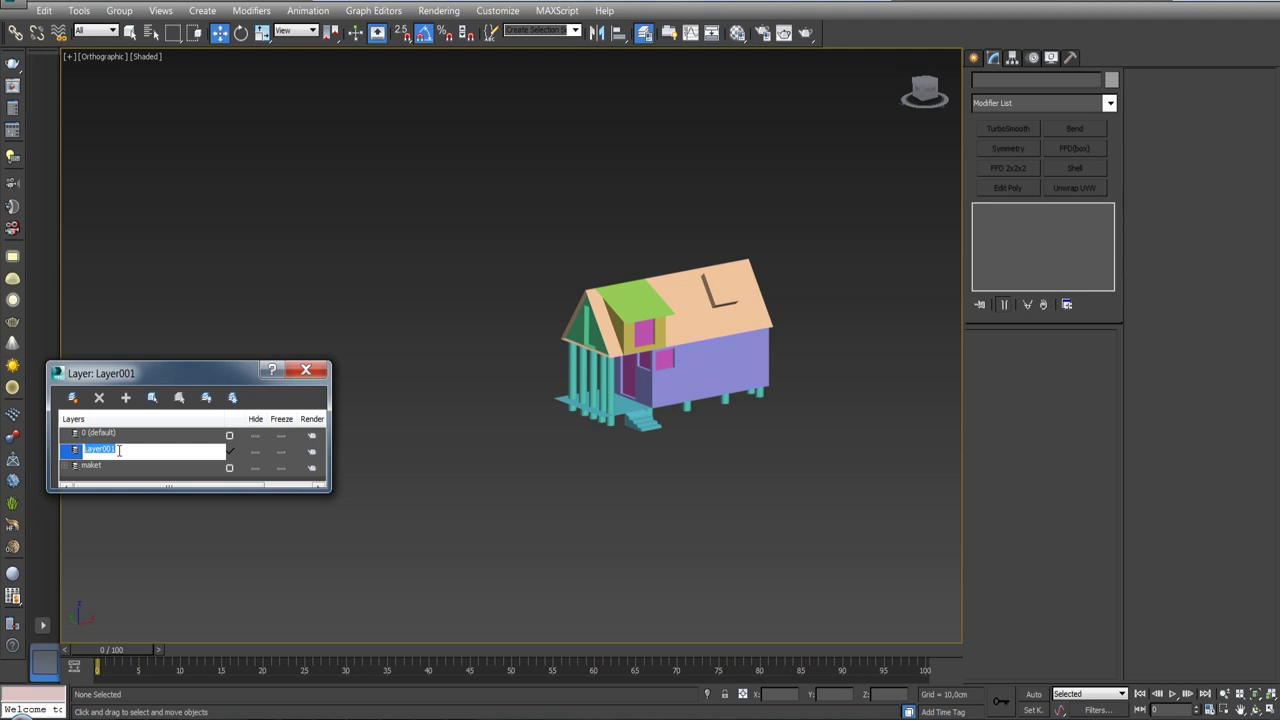
{"action": "type", "text": "House"}
{"action": "key", "text": "Return"}
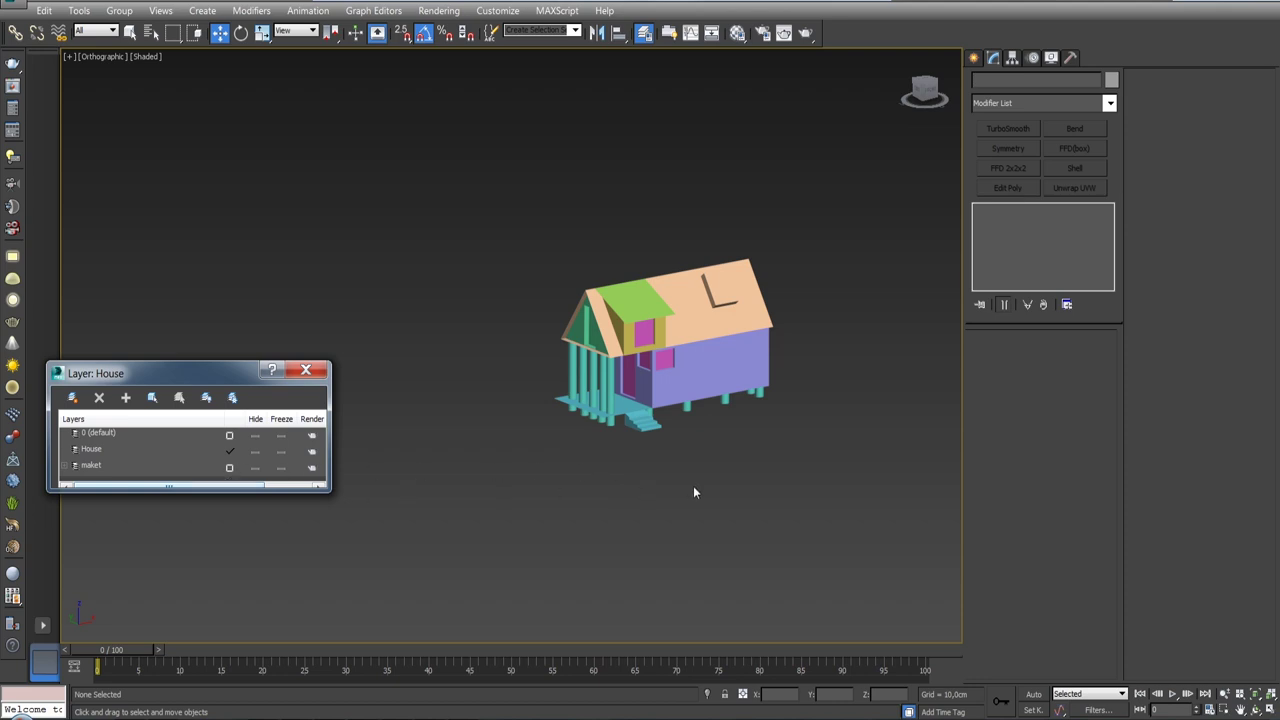
- Switch to the Perspective view and orbit to see the house's underside and stilts
{"action": "scroll", "coordinate": [693, 486], "scroll_direction": "up", "scroll_amount": 10}
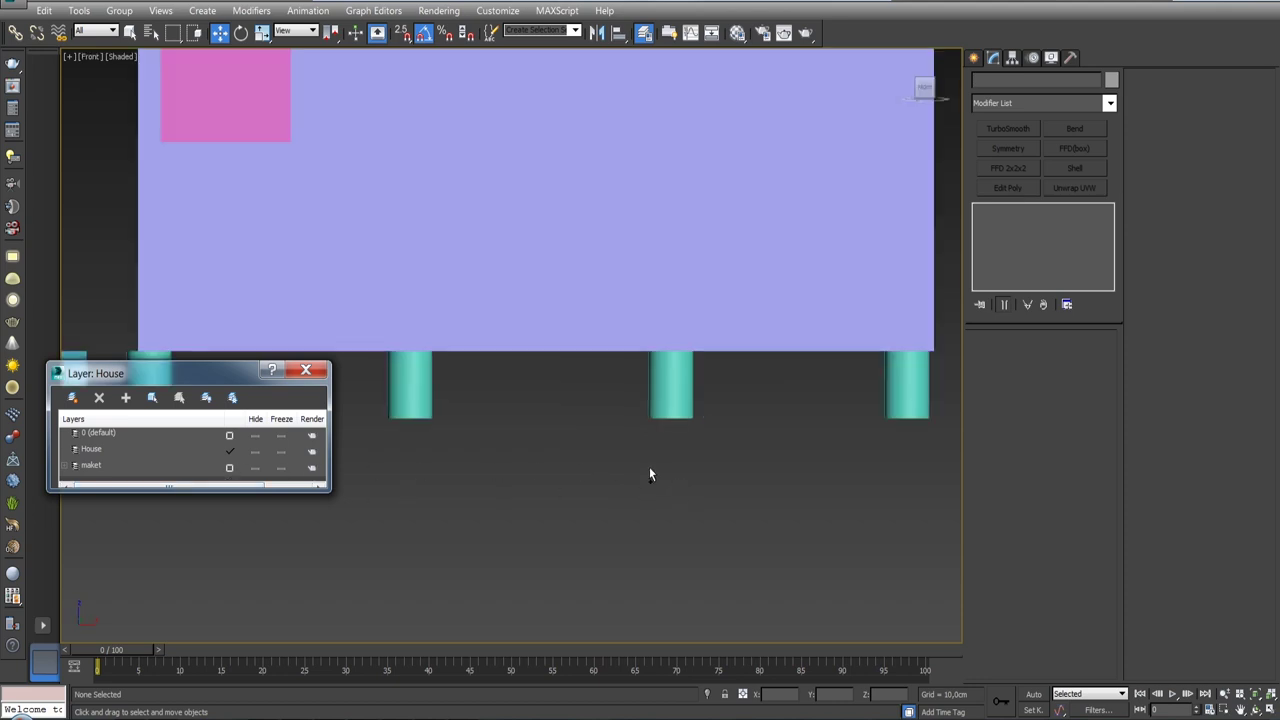
{"action": "scroll", "coordinate": [649, 467], "scroll_direction": "down", "scroll_amount": 2}
{"action": "middle_click_drag", "start_coordinate": [740, 531], "coordinate": [634, 477], "text": "alt"}
{"action": "key", "text": "p"}
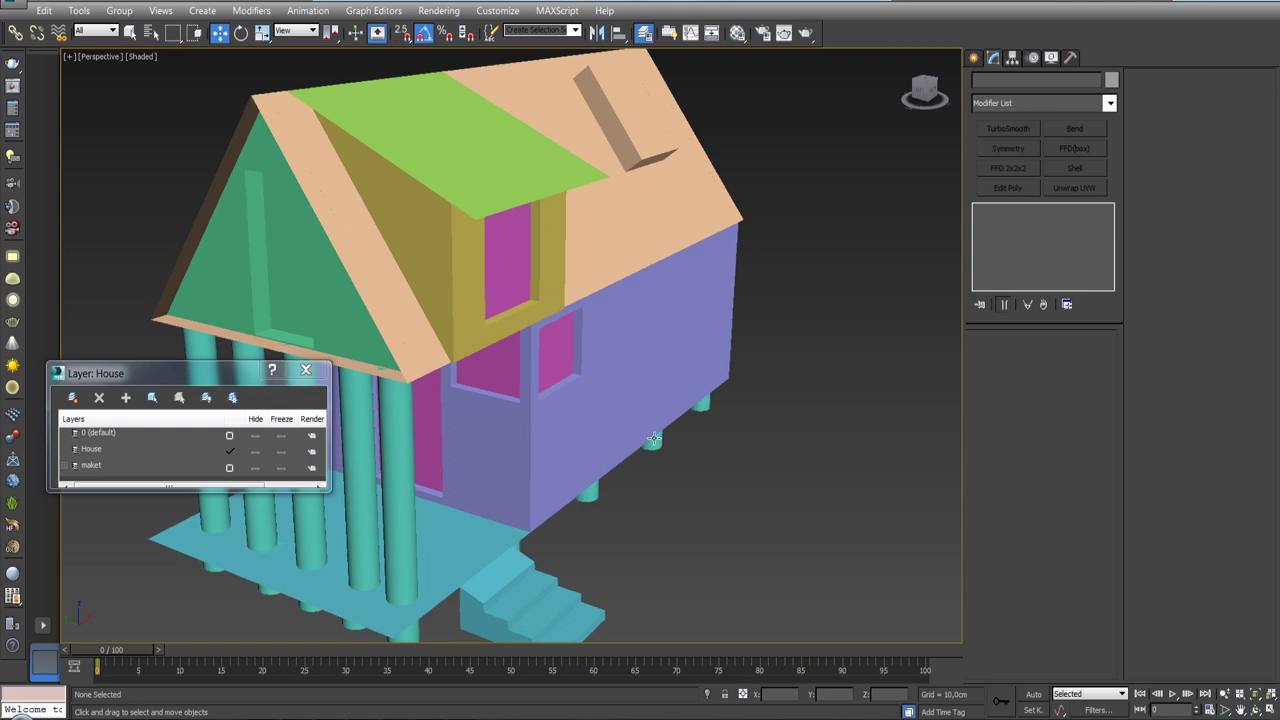
{"action": "middle_click_drag", "start_coordinate": [654, 438], "coordinate": [640, 250], "text": "alt"}
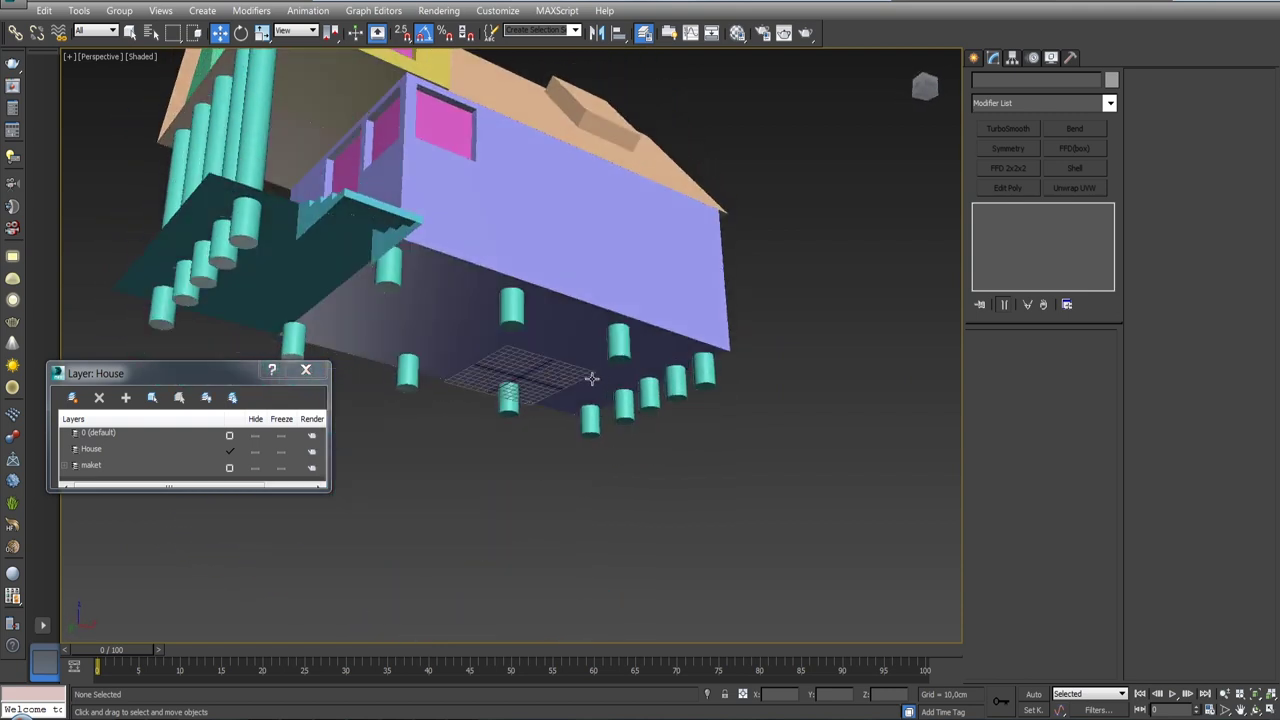
- Set the Home Grid's Perspective View Grid Extent to 56 in the grid and snap settings
{"action": "right_click", "coordinate": [424, 36]}
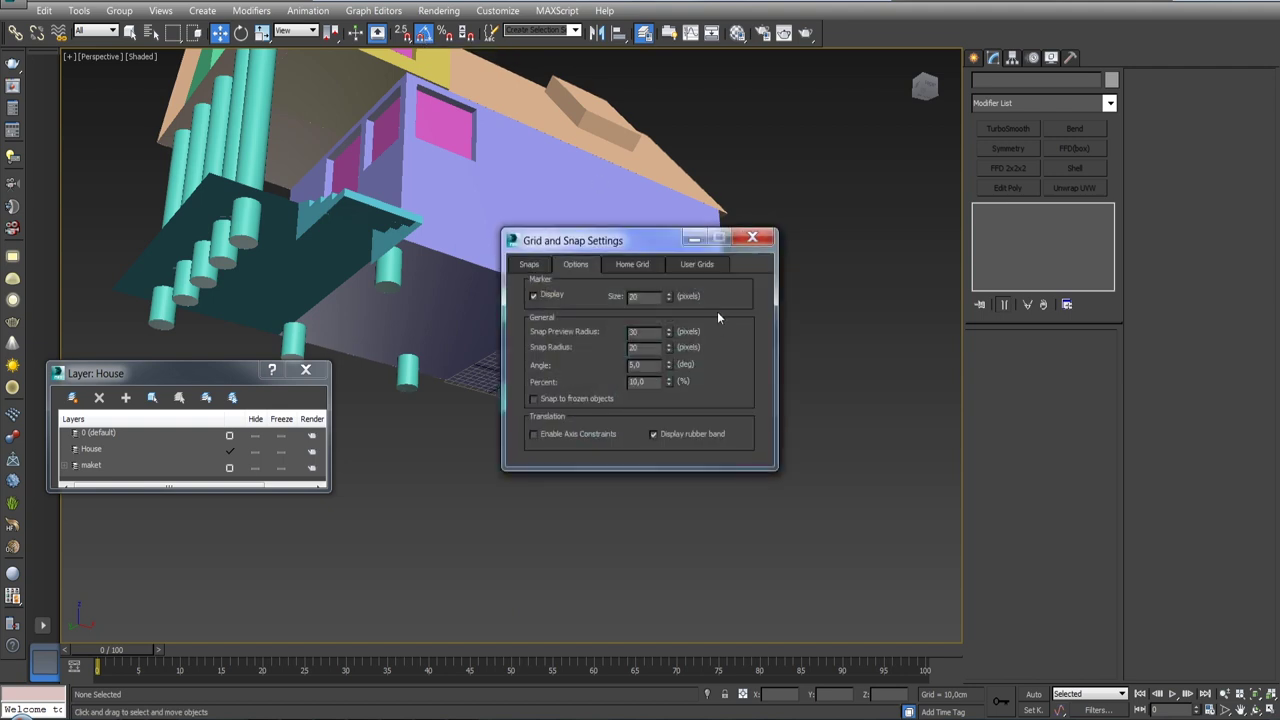
{"action": "left_click", "coordinate": [638, 265]}
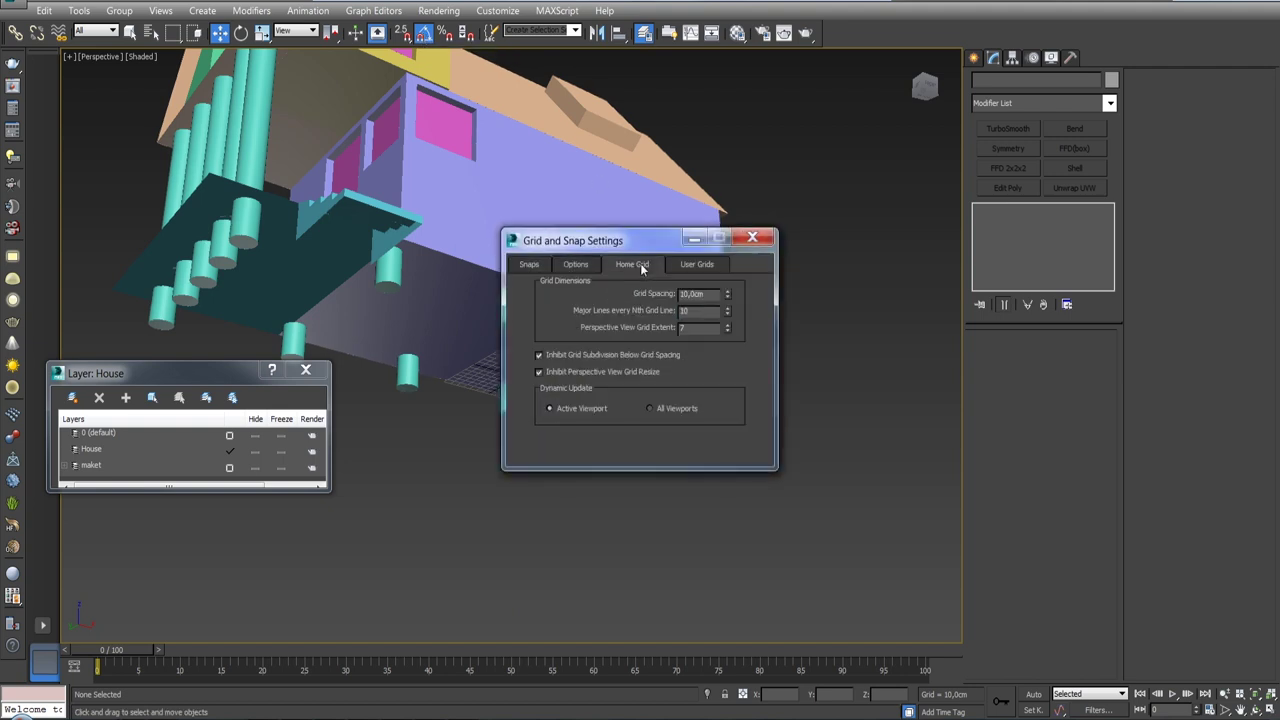
{"action": "left_click_drag", "start_coordinate": [733, 330], "coordinate": [722, 291]}
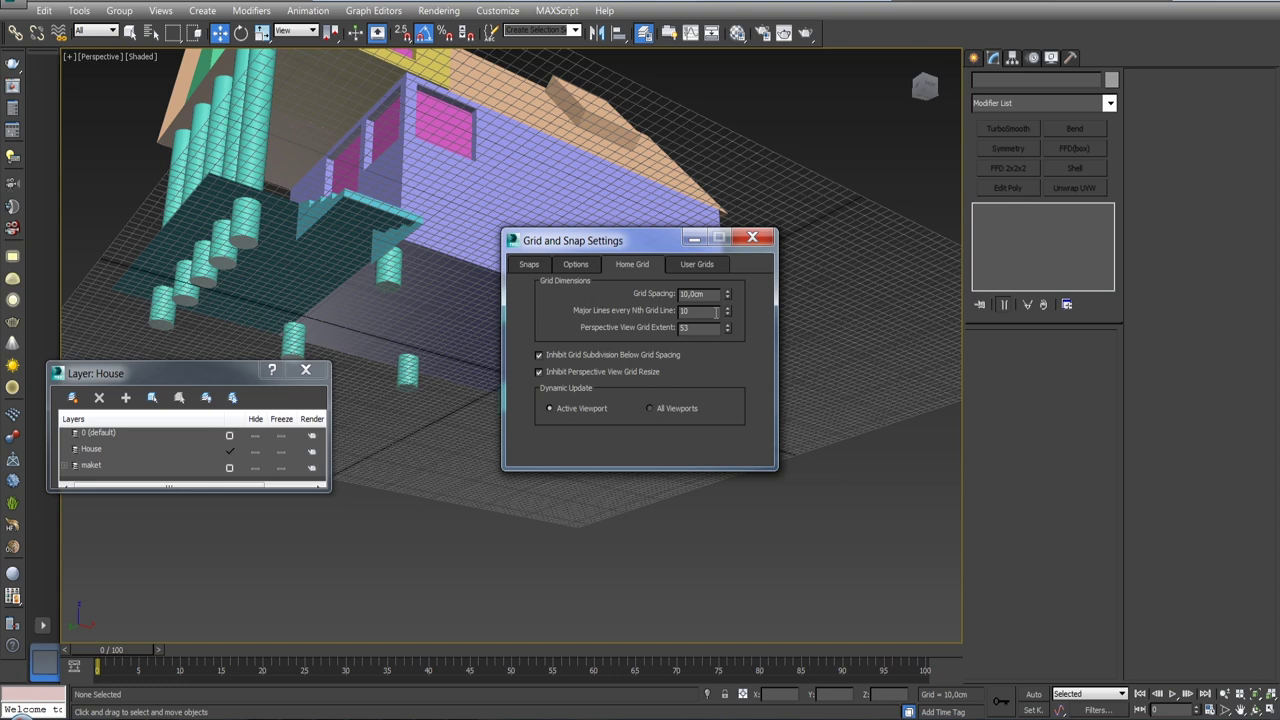
{"action": "left_click", "coordinate": [752, 237]}
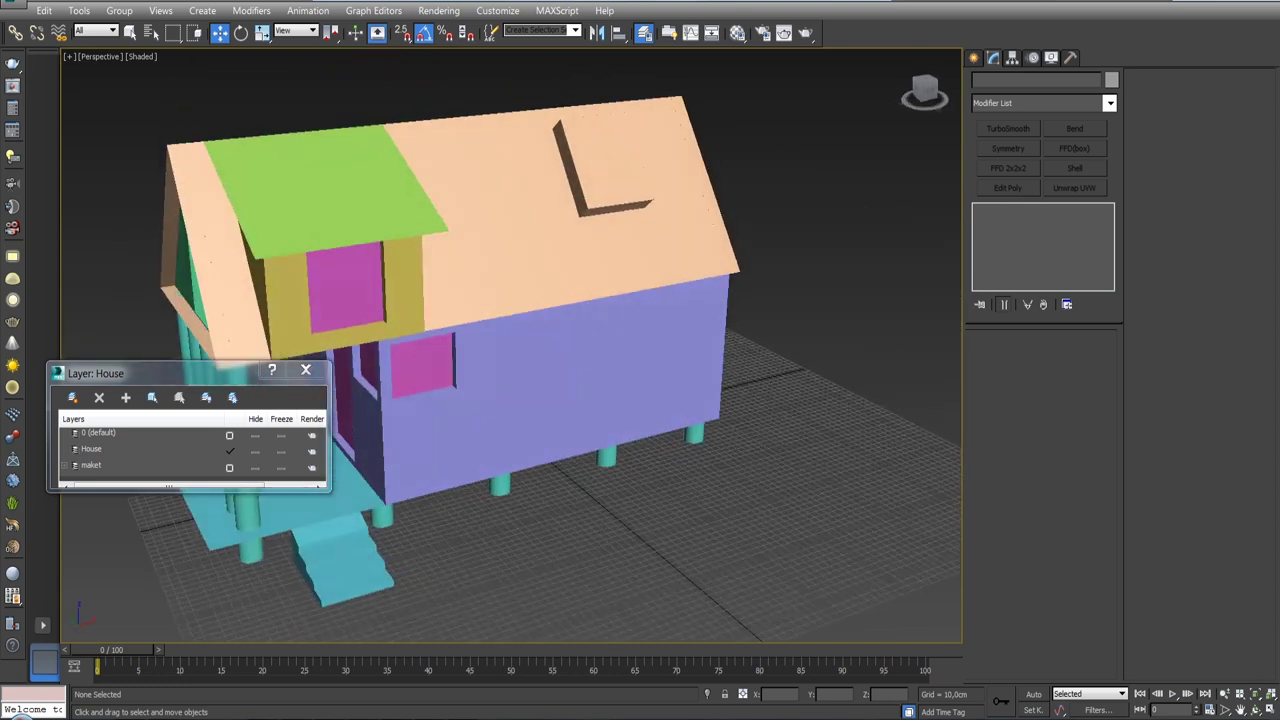
{"action": "scroll", "coordinate": [687, 440], "scroll_direction": "down", "scroll_amount": 3}
{"action": "scroll", "coordinate": [687, 440], "scroll_direction": "down", "scroll_amount": 3}
{"action": "scroll", "coordinate": [687, 440], "scroll_direction": "down", "scroll_amount": 5}
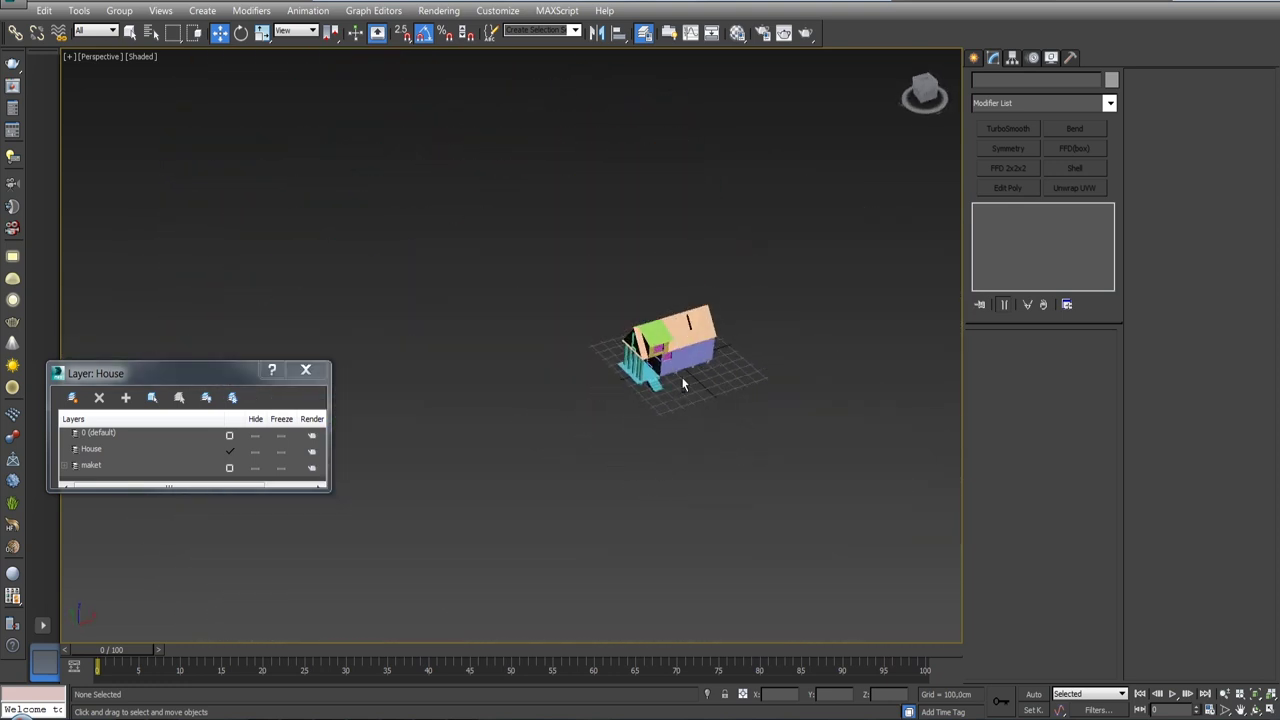
{"action": "scroll", "coordinate": [688, 289], "scroll_direction": "up", "scroll_amount": 5}
- Close the Layer manager and orbit the perspective view for a final look at the house
{"action": "scroll", "coordinate": [688, 289], "scroll_direction": "up", "scroll_amount": 3}
{"action": "mouse_move", "coordinate": [688, 289]}
{"action": "middle_mouse_down", "text": "alt"}
{"action": "mouse_move", "coordinate": [822, 291]}
{"action": "mouse_move", "coordinate": [720, 300]}
{"action": "mouse_move", "coordinate": [511, 285]}
{"action": "mouse_move", "coordinate": [709, 279]}
{"action": "mouse_move", "coordinate": [651, 302]}
{"action": "mouse_move", "coordinate": [810, 280]}
{"action": "mouse_move", "coordinate": [614, 289]}
{"action": "mouse_move", "coordinate": [760, 294]}
{"action": "mouse_move", "coordinate": [737, 306]}
{"action": "mouse_move", "coordinate": [768, 294]}
{"action": "mouse_move", "coordinate": [724, 368]}
{"action": "middle_mouse_up", "text": "alt"}
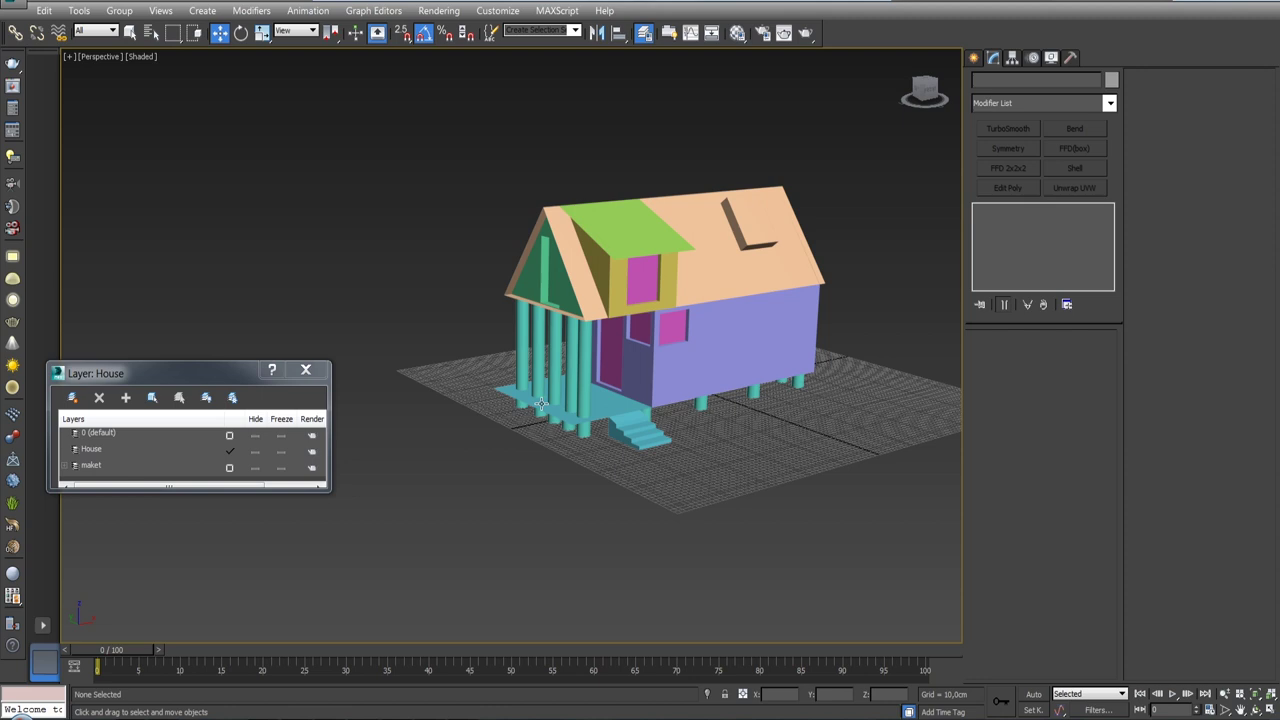
{"action": "left_click", "coordinate": [305, 371]}
{"action": "middle_click_drag", "start_coordinate": [823, 366], "coordinate": [694, 378], "text": "alt"}
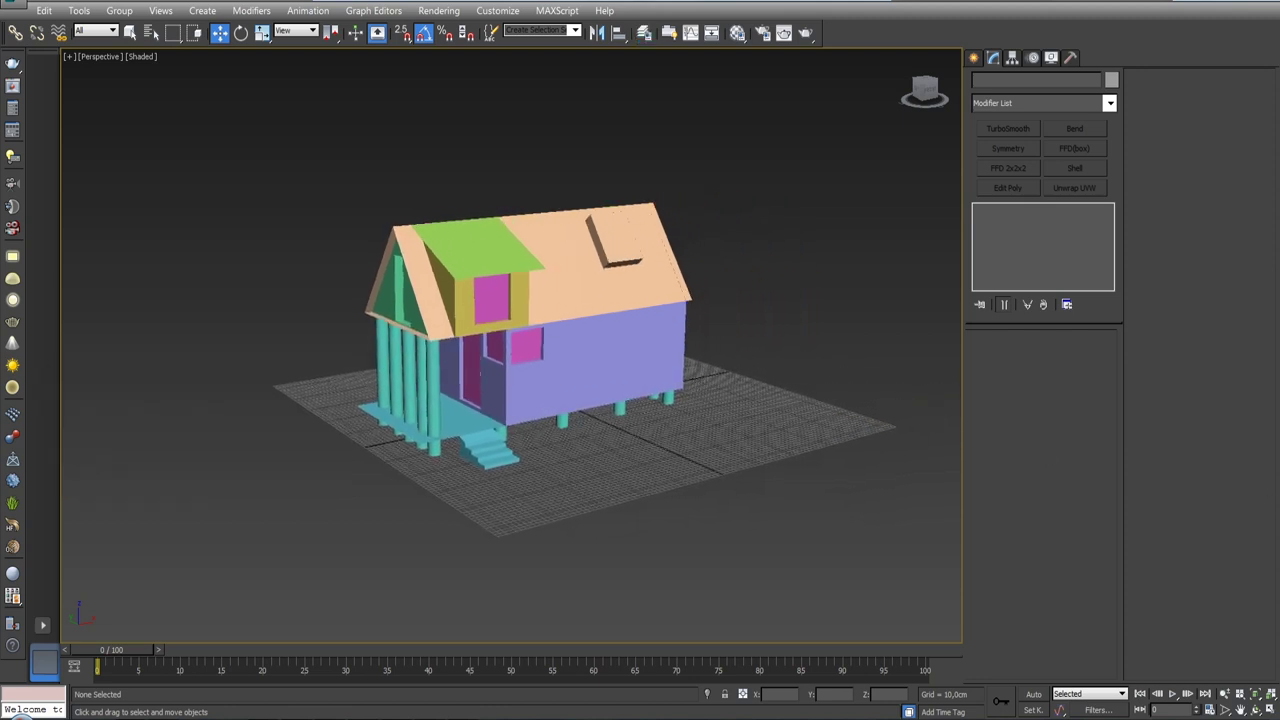